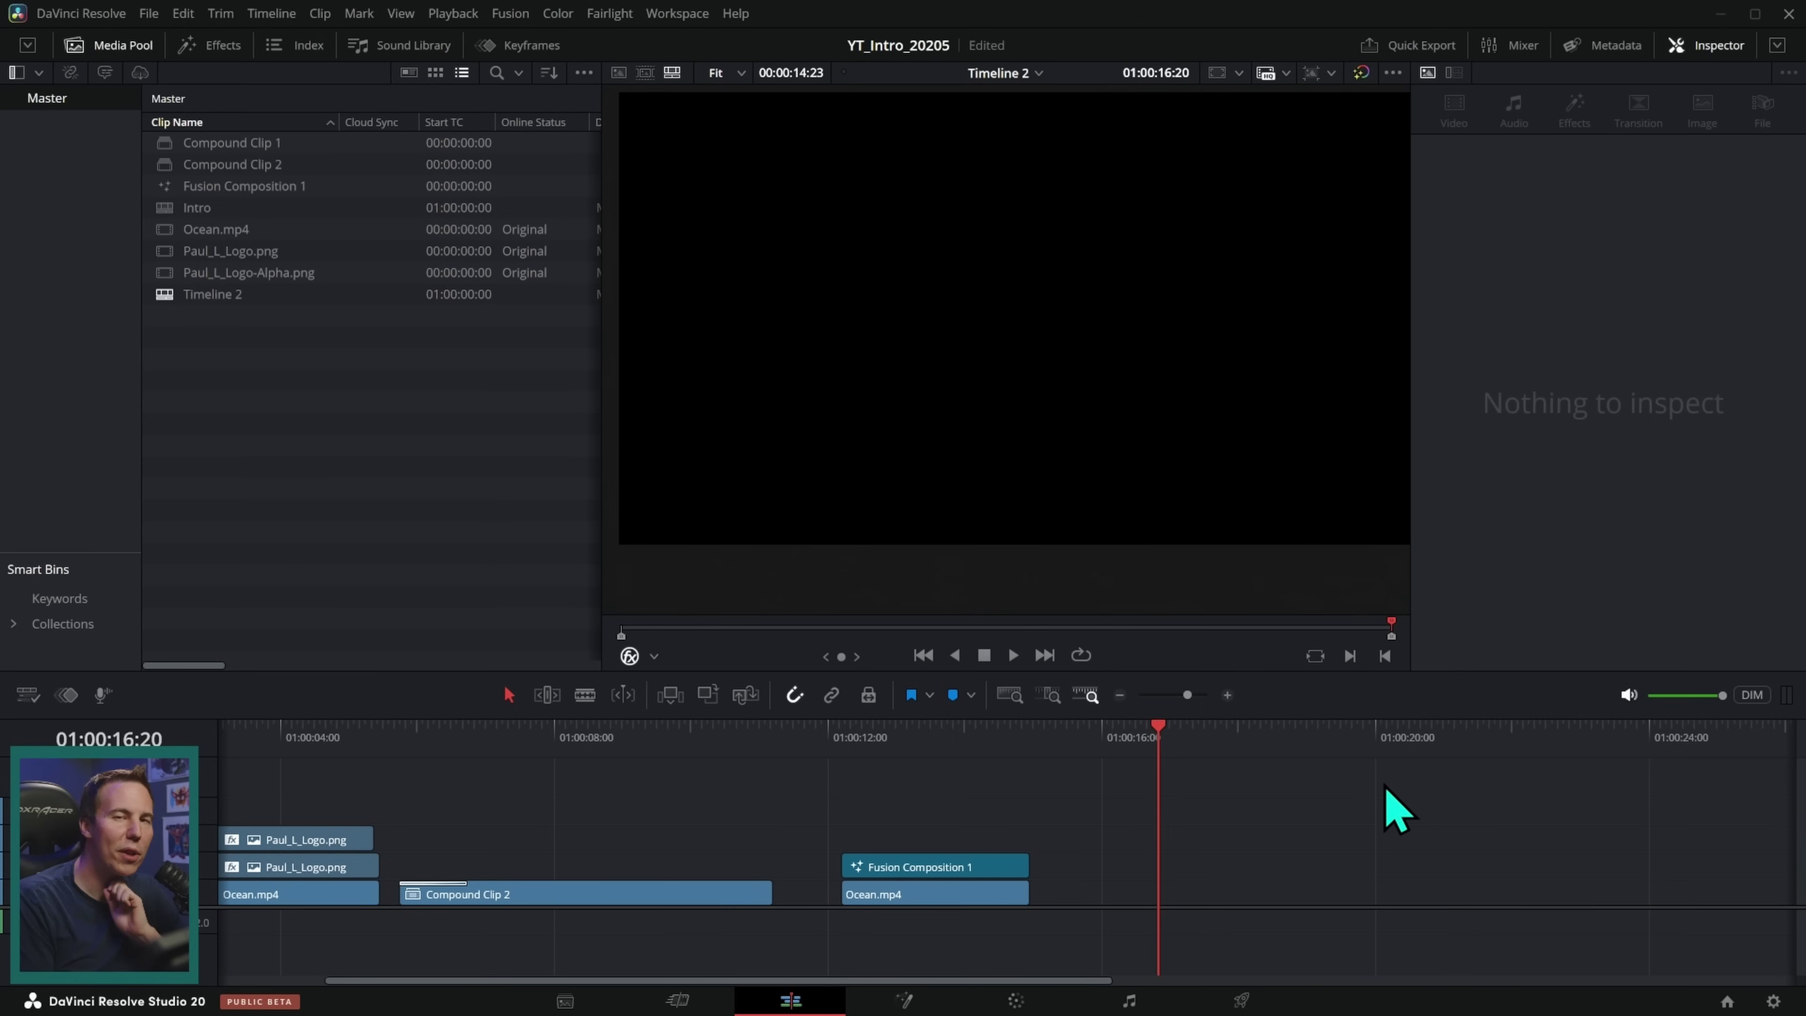
Step: Try placing the Logo-Alpha PNG on Timeline 2 in the empty area after the existing clips
{"action": "scroll", "coordinate": [1459, 778], "scroll_direction": "right", "scroll_amount": 3}
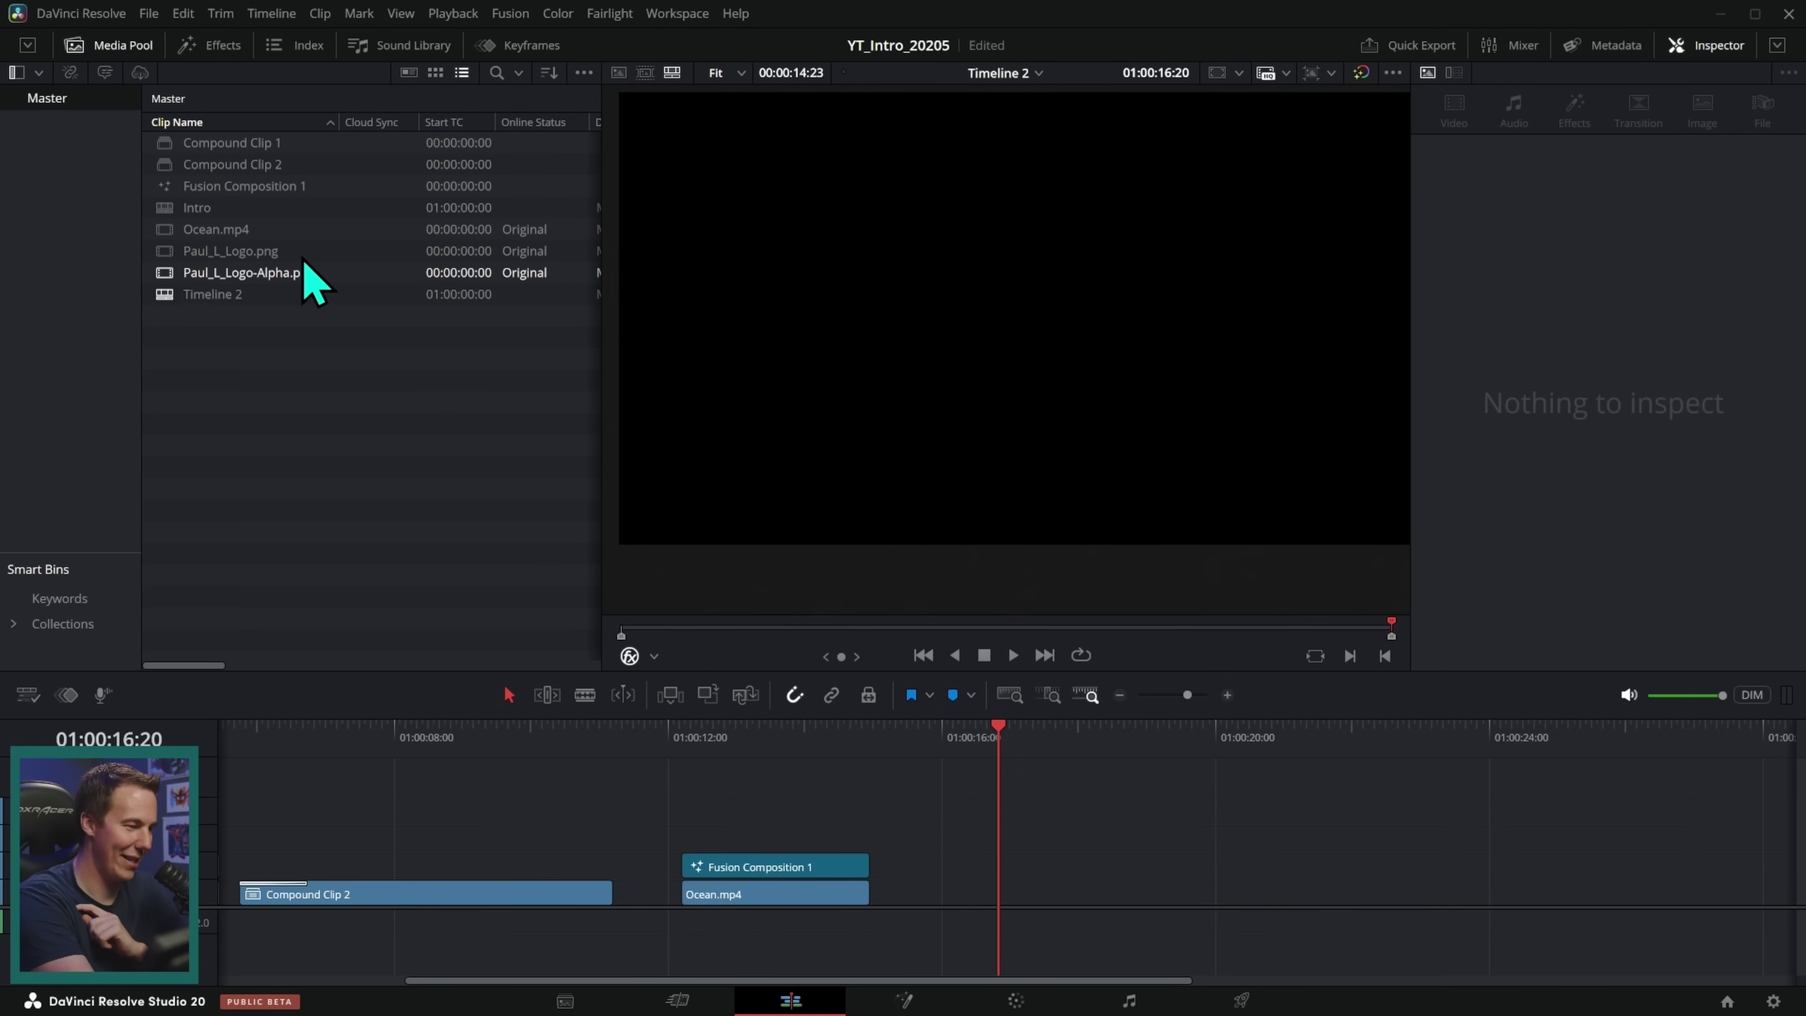
{"action": "left_click_drag", "start_coordinate": [288, 299], "coordinate": [1046, 857]}
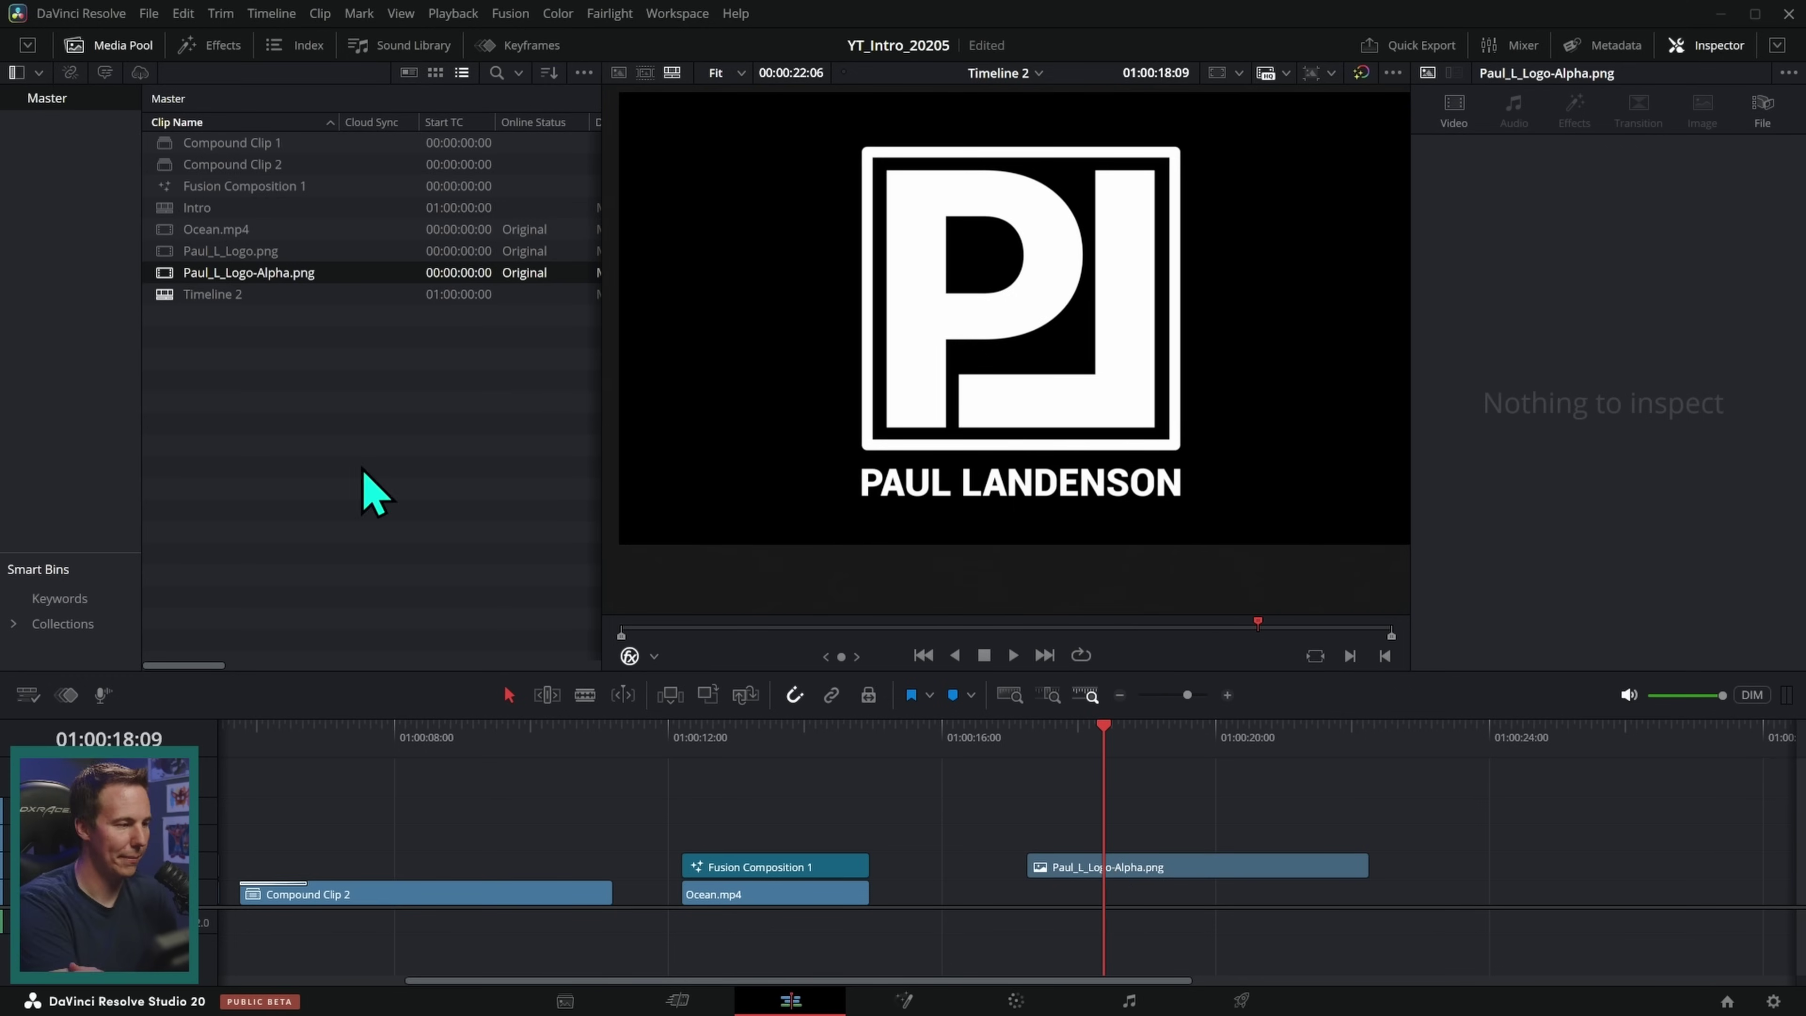
{"action": "scroll", "coordinate": [1049, 794], "scroll_direction": "right", "scroll_amount": 5}
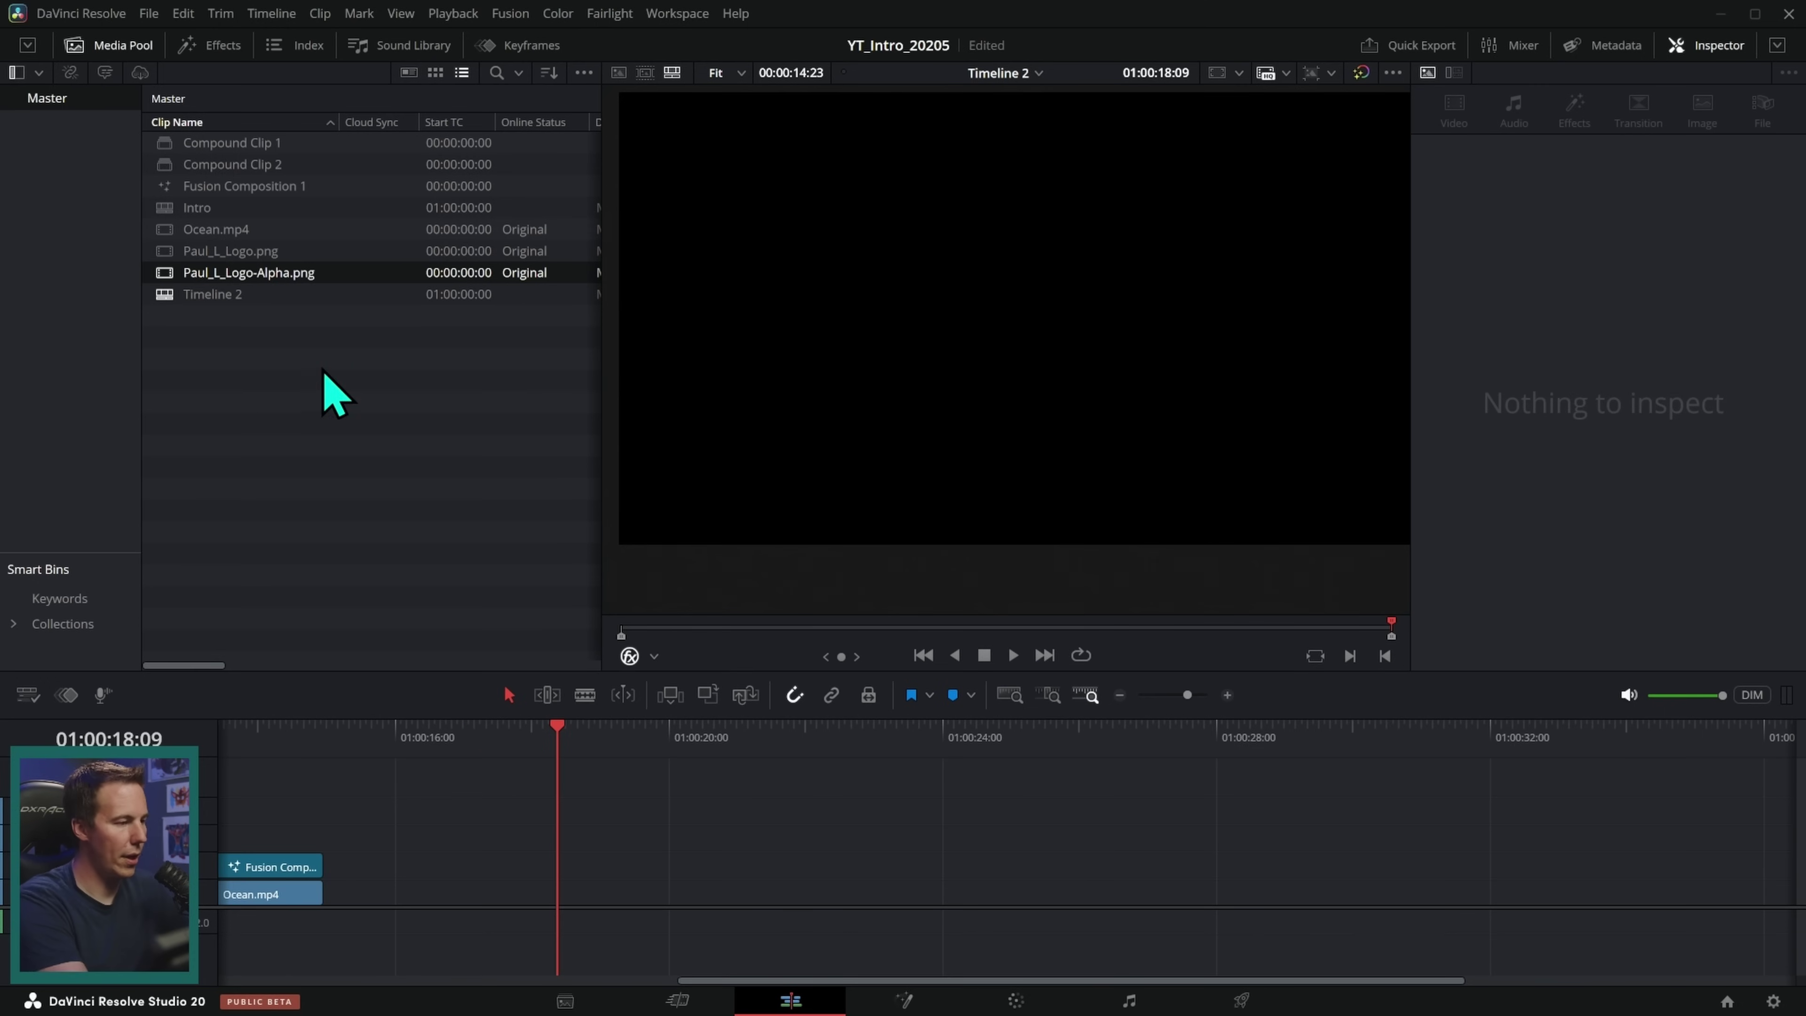
Step: Create an empty timeline named YT_Intro and place the Logo-Alpha PNG on its video track
{"action": "right_click", "coordinate": [321, 372]}
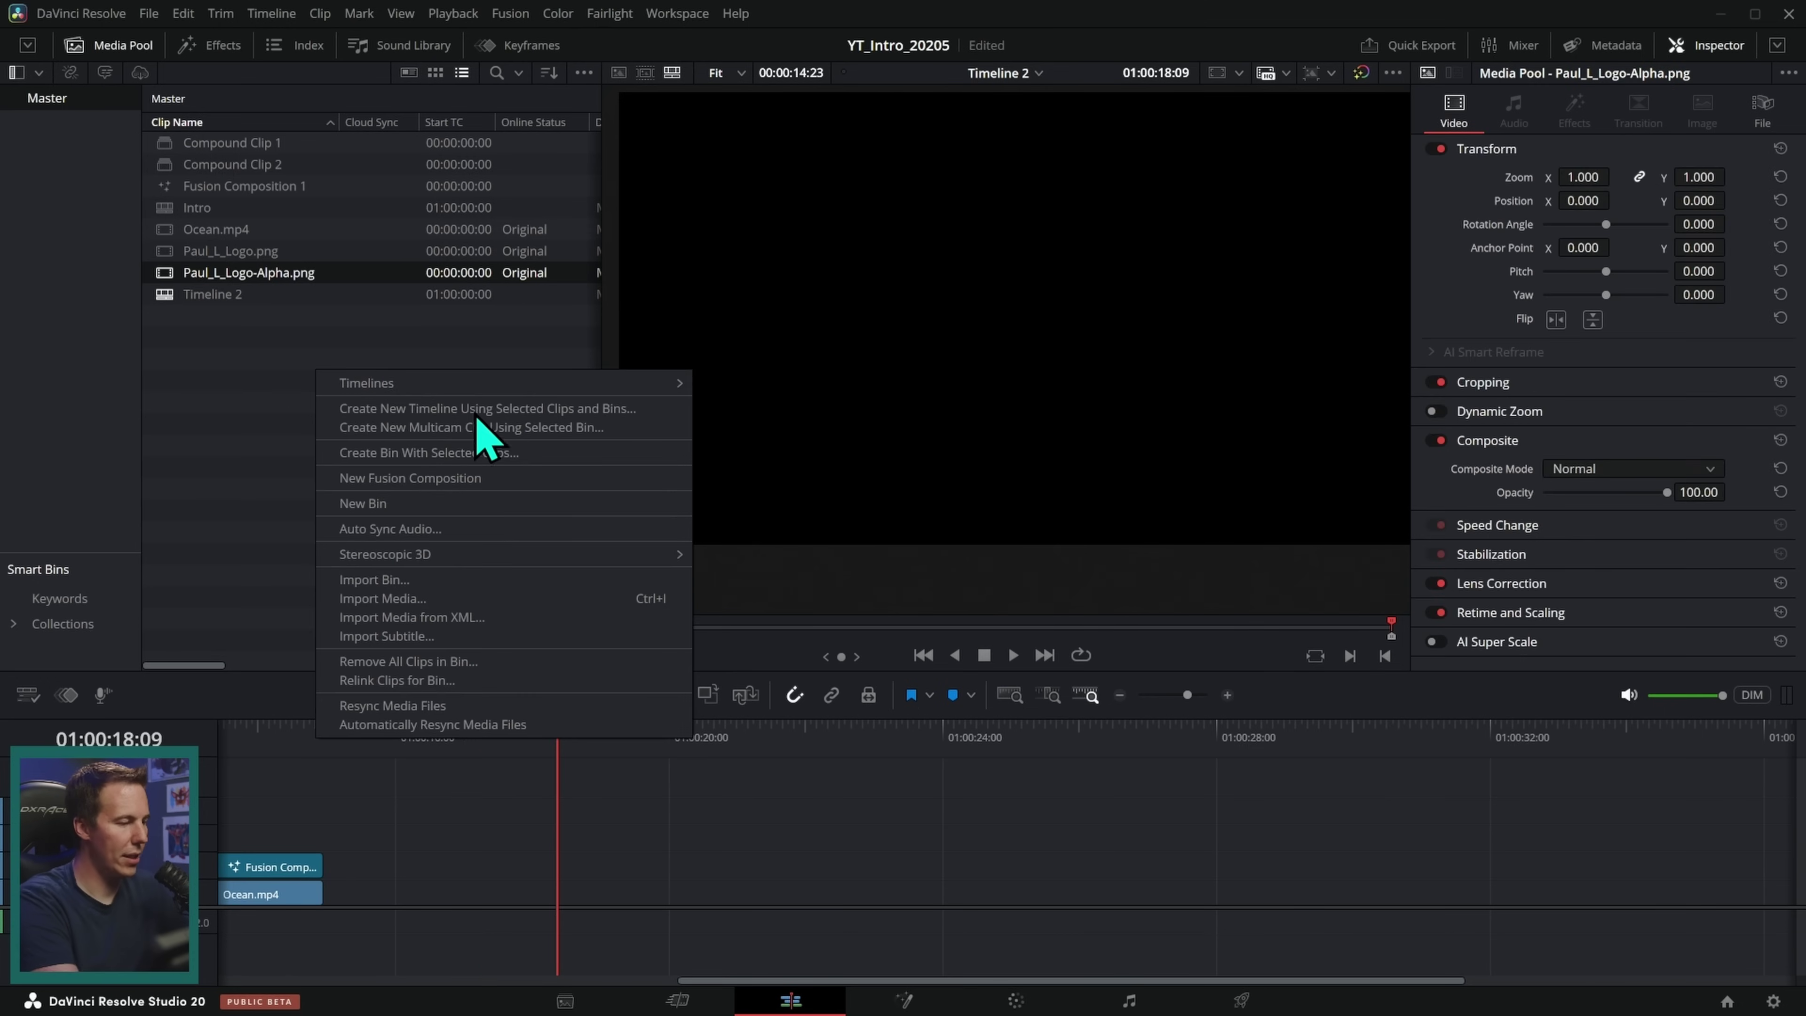
{"action": "mouse_move", "coordinate": [507, 388]}
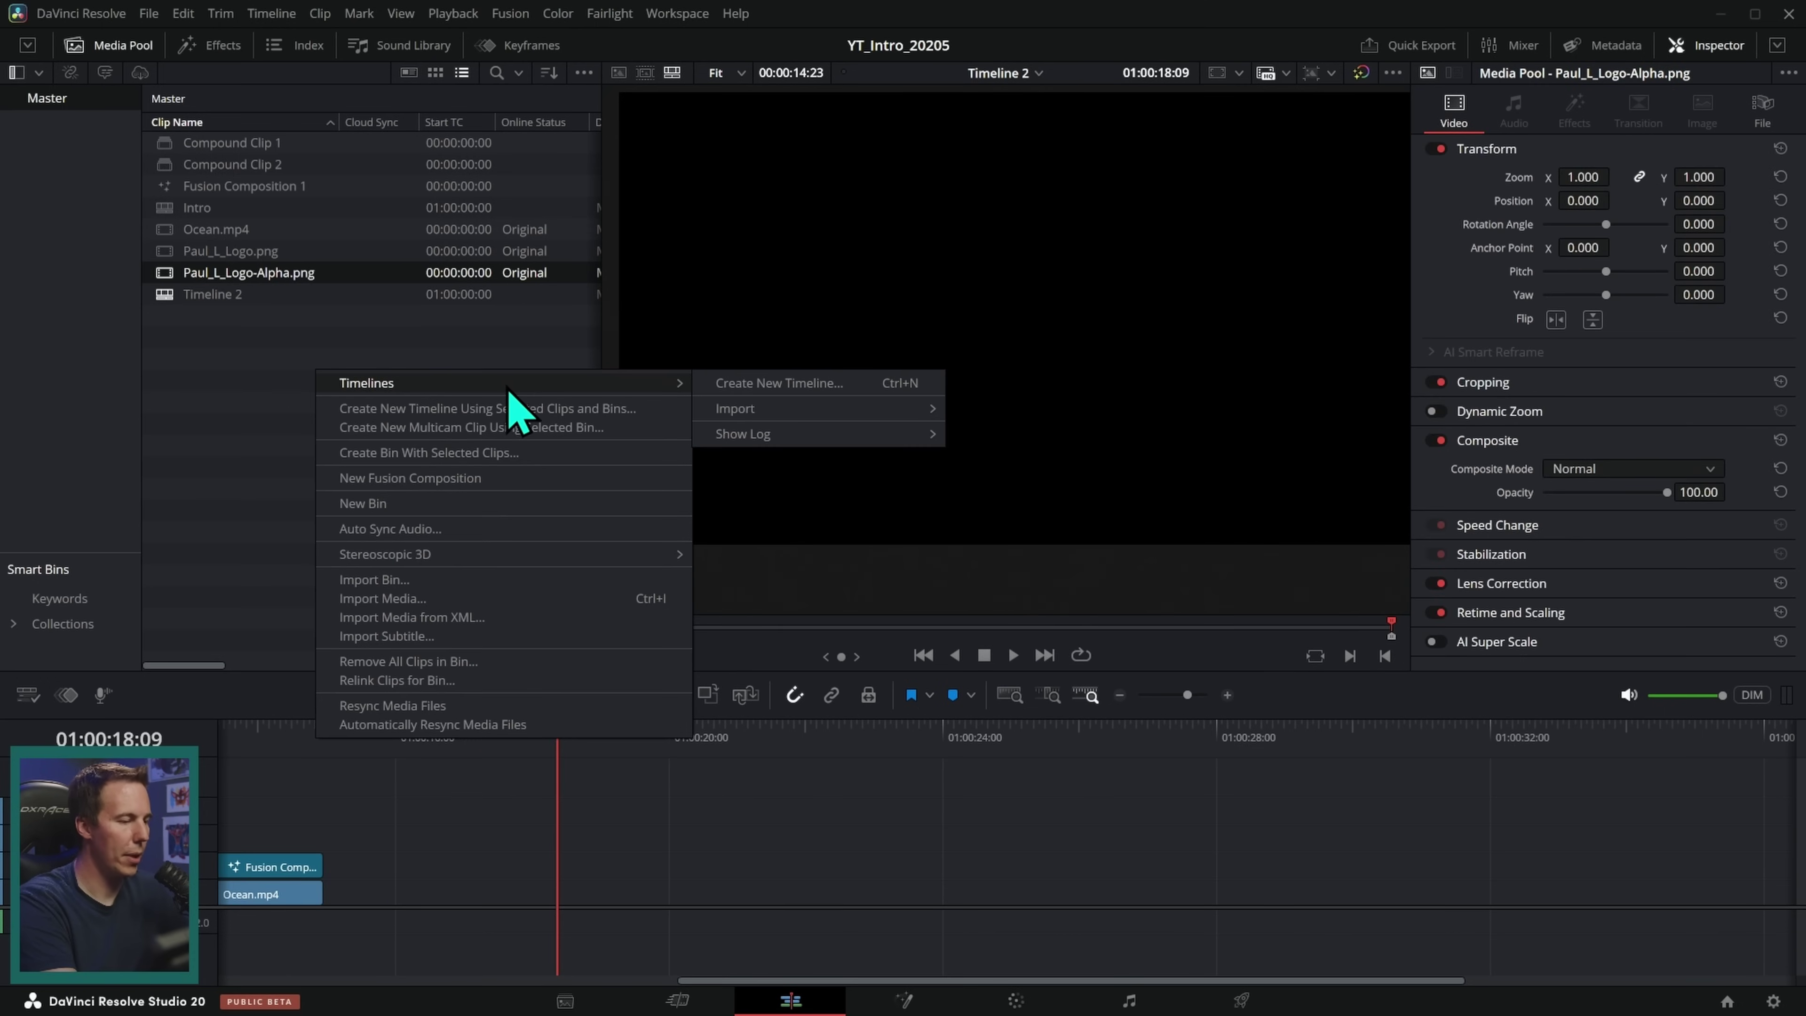
{"action": "left_click", "coordinate": [790, 384]}
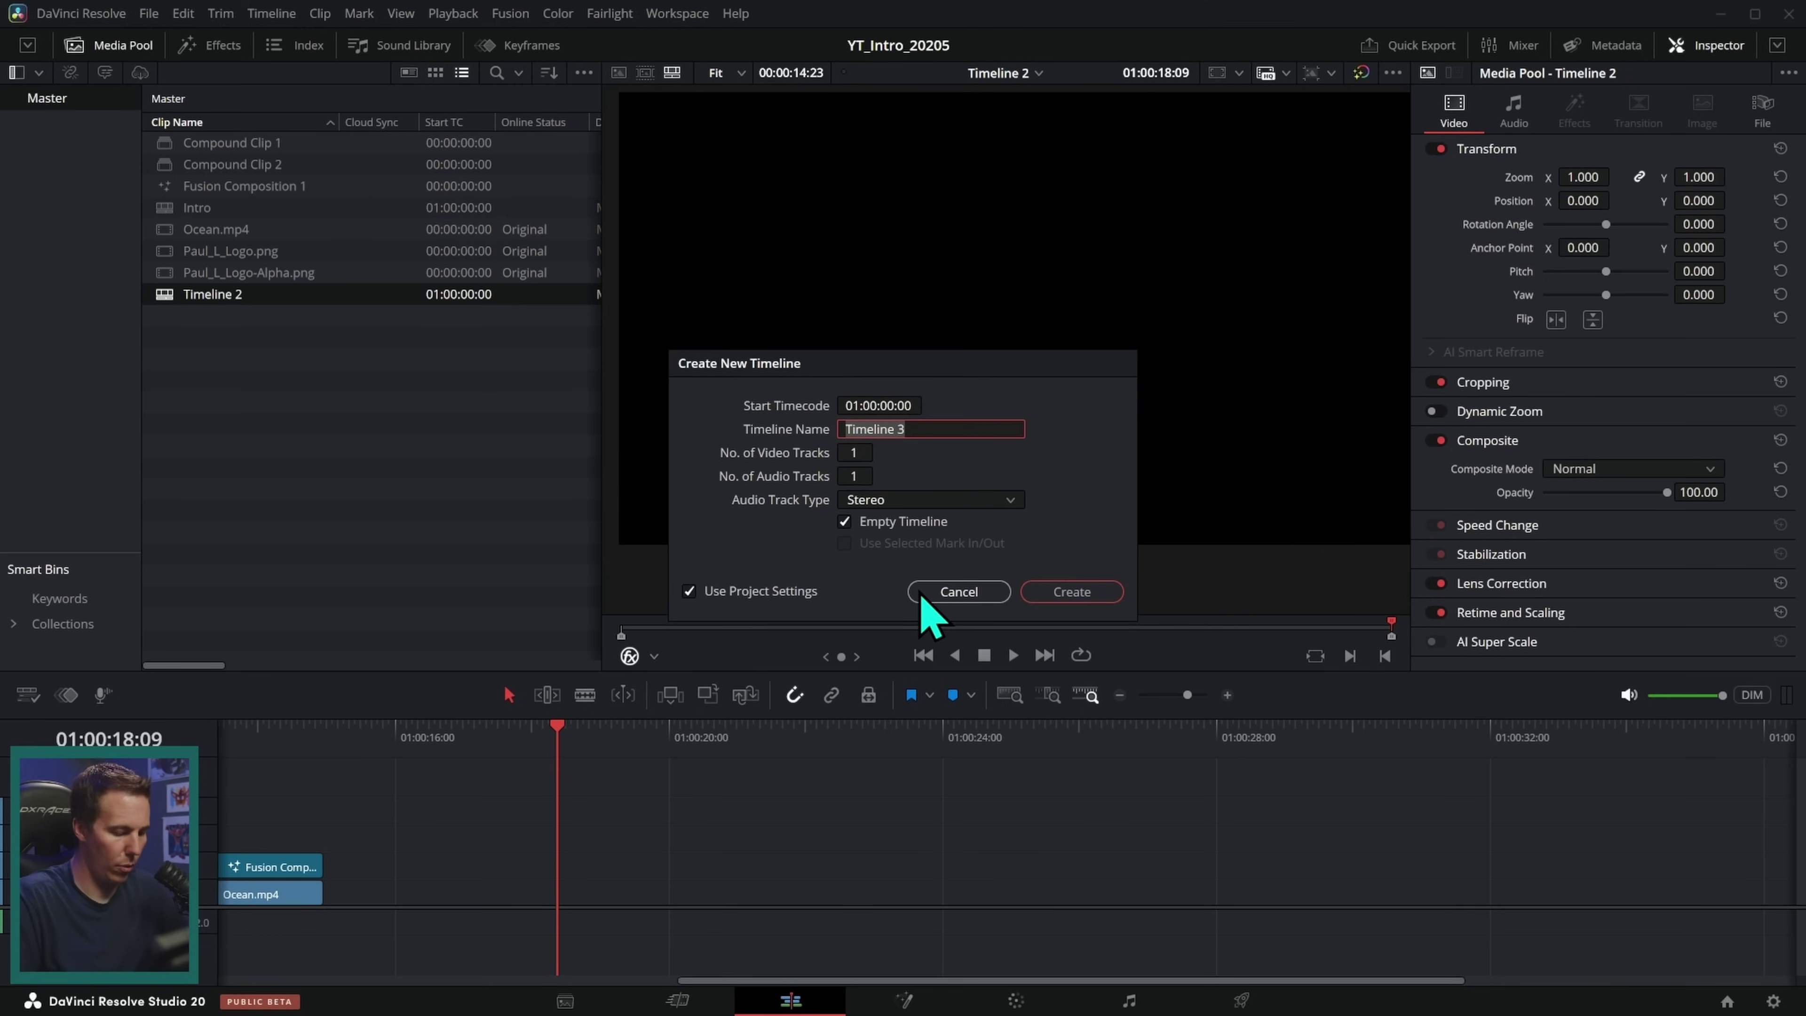
{"action": "type", "text": "YT_Intro"}
{"action": "key", "text": "Return"}
{"action": "left_click_drag", "start_coordinate": [171, 274], "coordinate": [288, 857]}
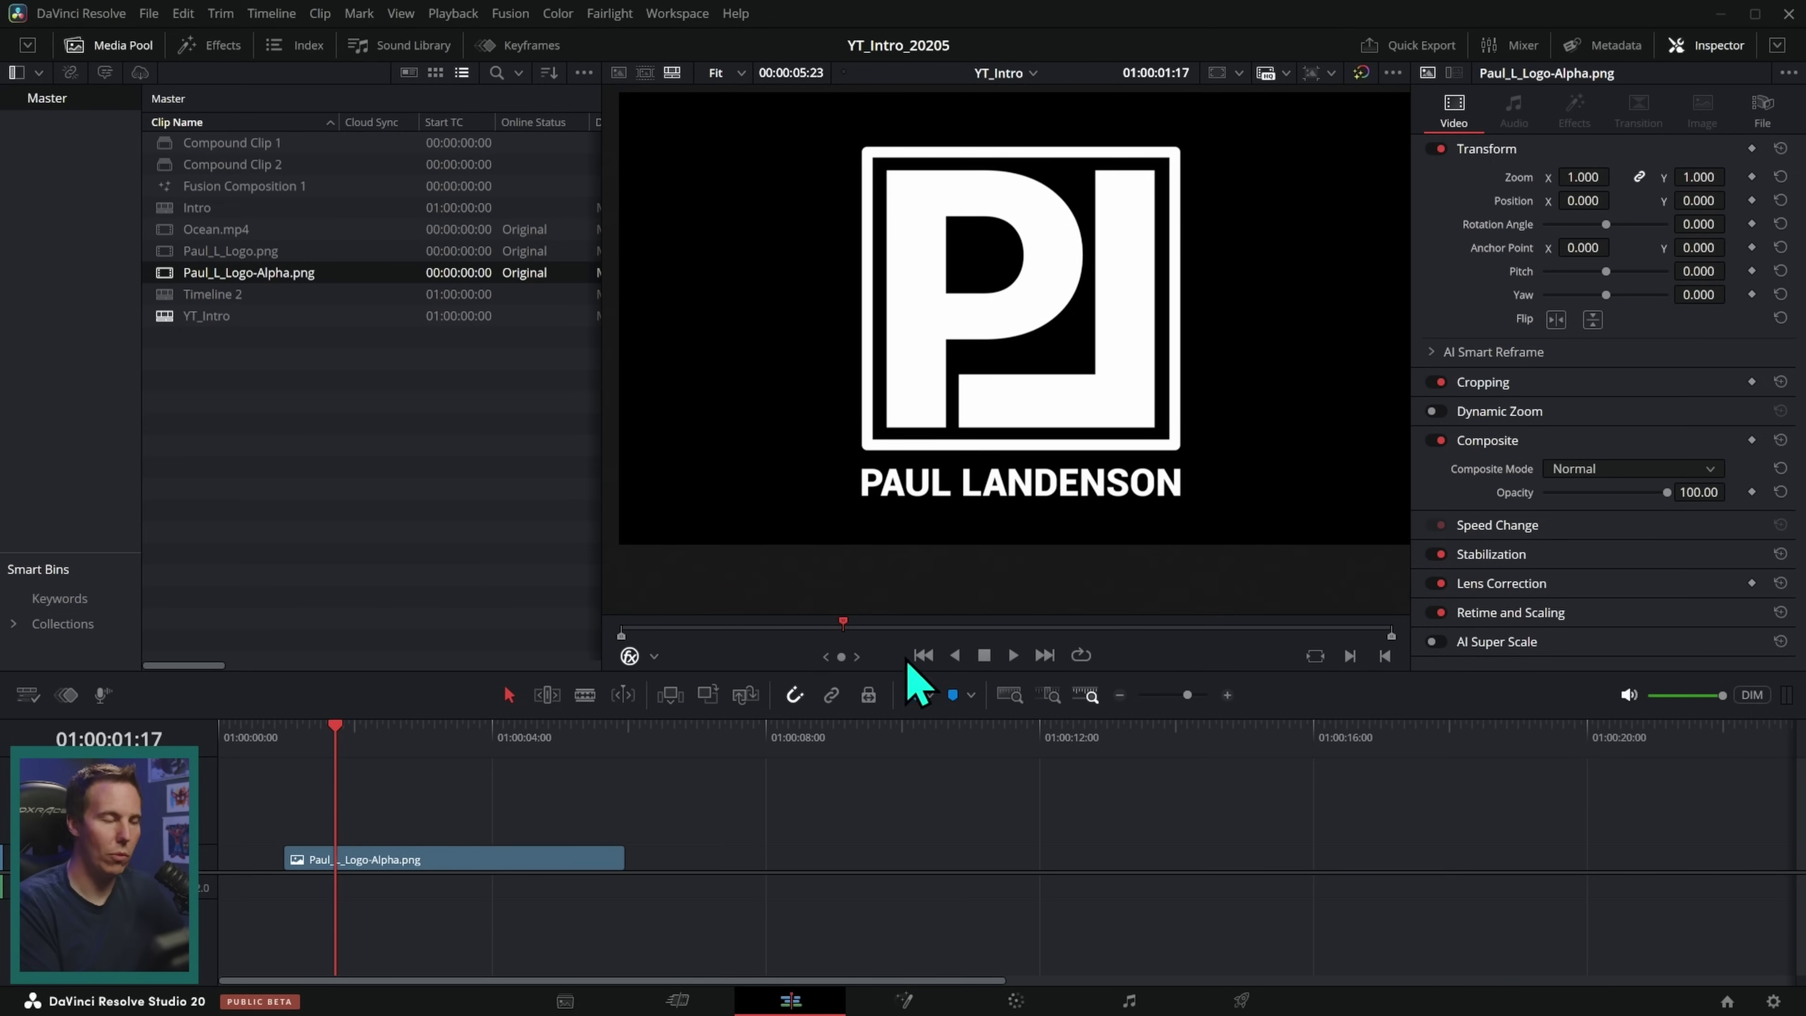
Step: Preview Ocean.mp4, the plain logo PNG and the Logo-Alpha PNG as source clips in the viewer
{"action": "left_click", "coordinate": [170, 237]}
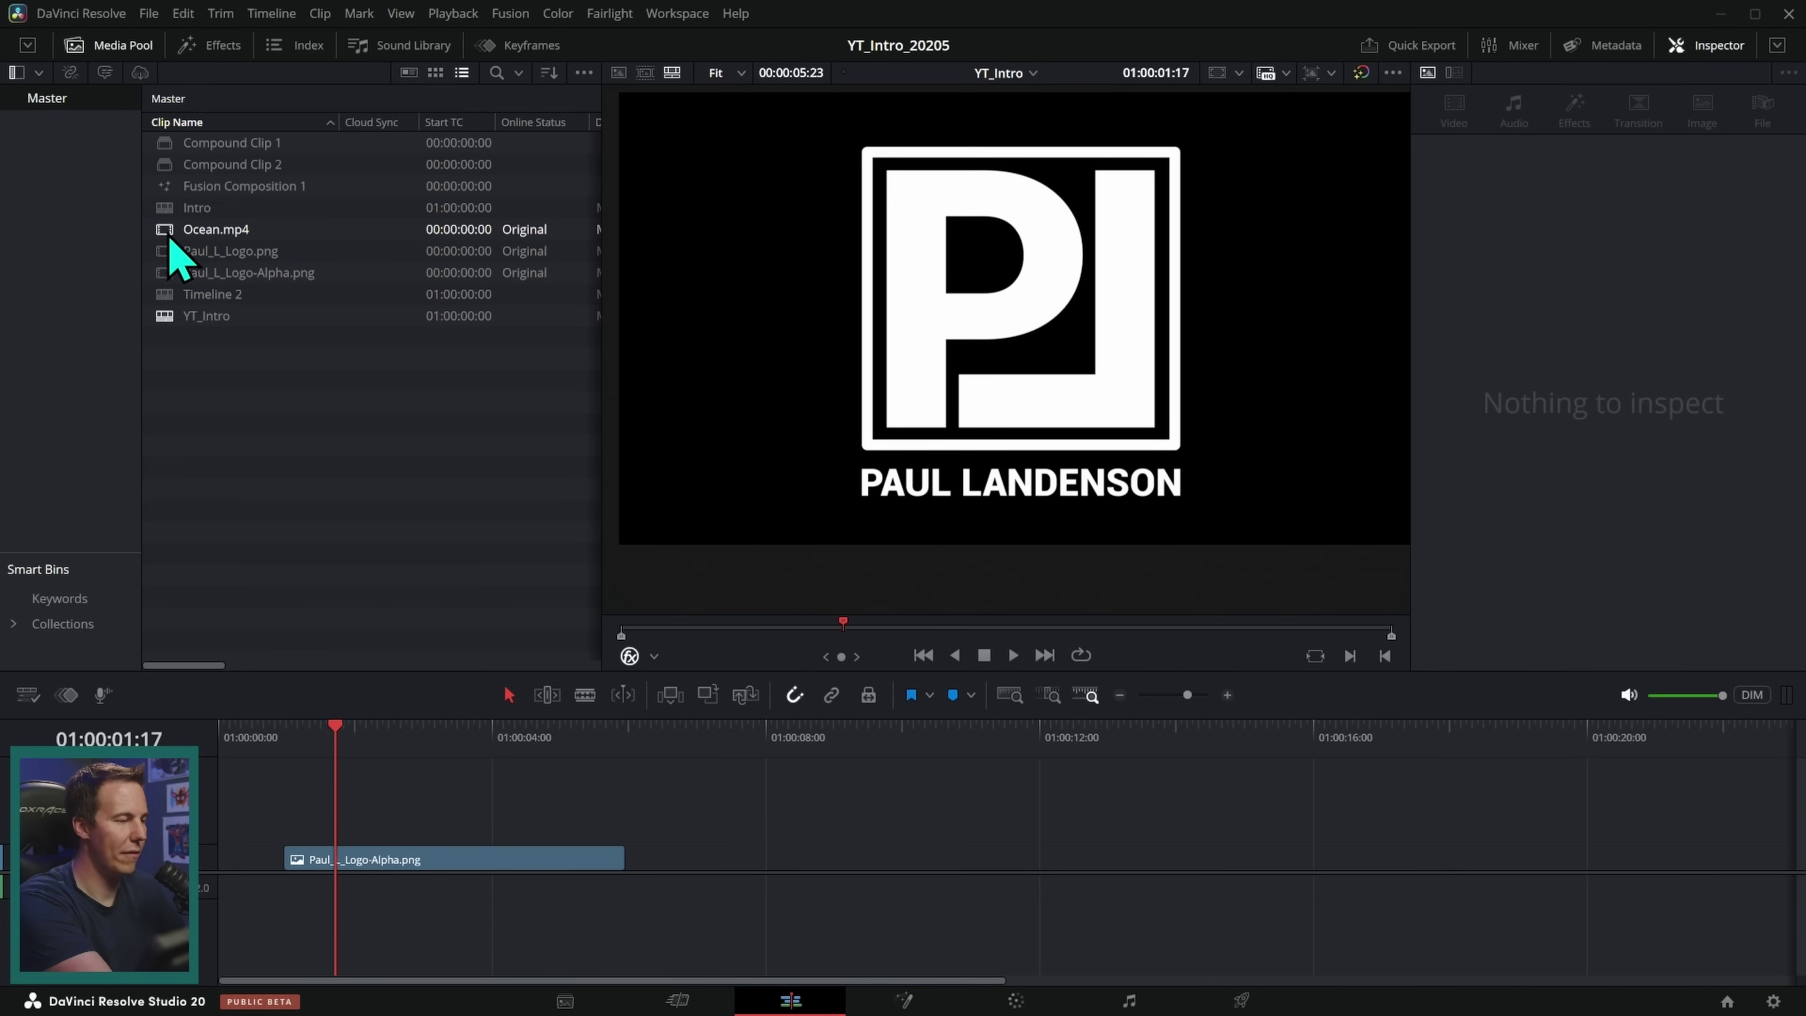
{"action": "double_click", "coordinate": [171, 237]}
{"action": "left_click_drag", "start_coordinate": [787, 627], "coordinate": [1335, 615]}
{"action": "double_click", "coordinate": [285, 250]}
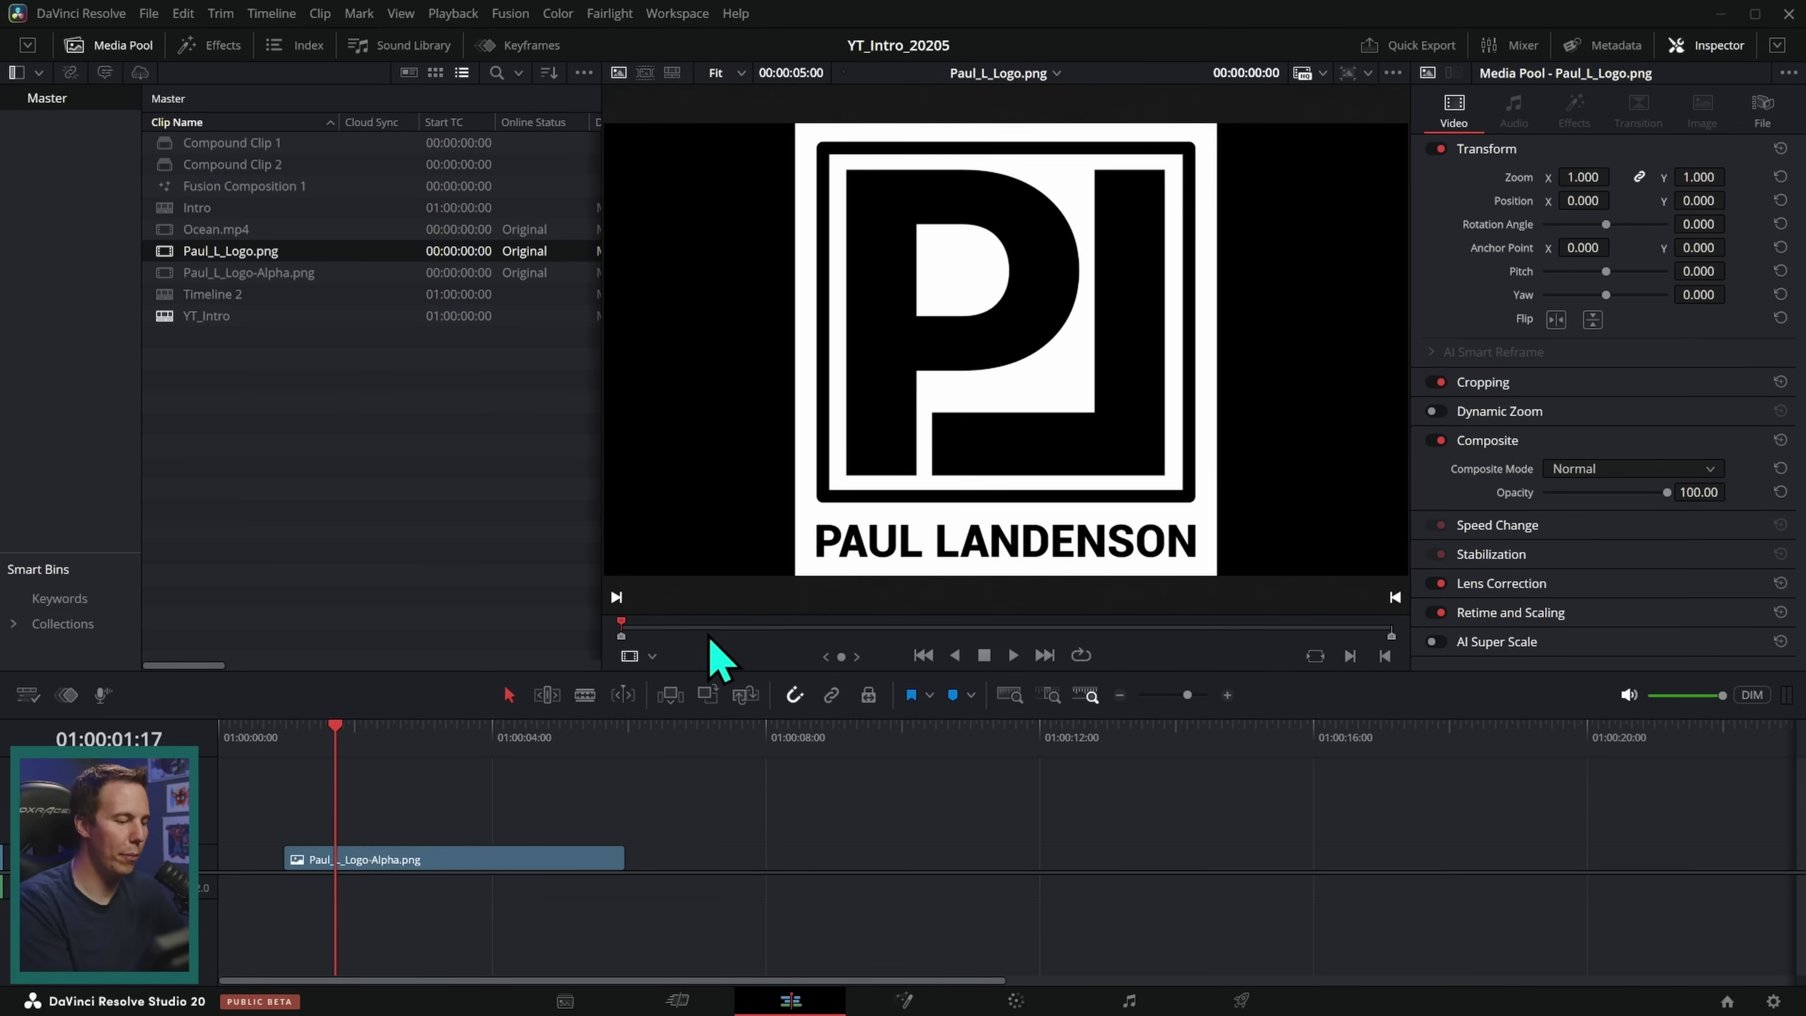
{"action": "left_click_drag", "start_coordinate": [690, 626], "coordinate": [1314, 623]}
{"action": "left_click", "coordinate": [311, 278]}
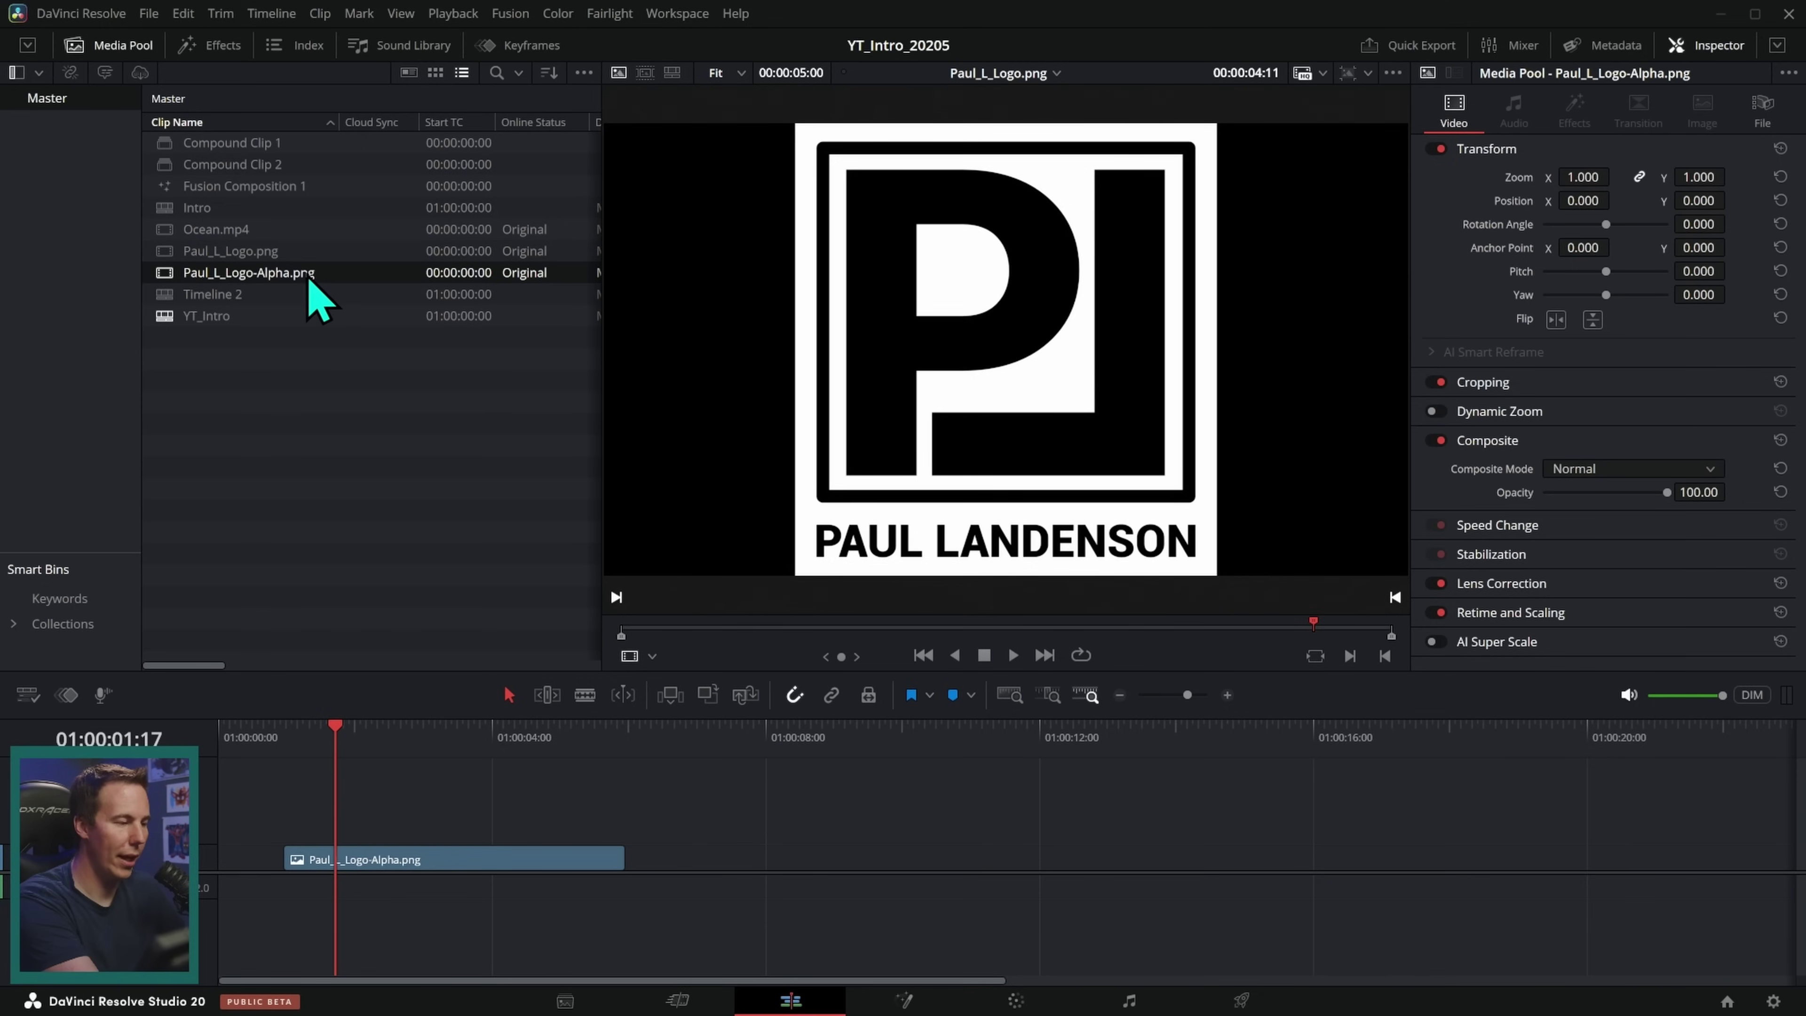
{"action": "double_click", "coordinate": [309, 277]}
{"action": "left_click_drag", "start_coordinate": [668, 625], "coordinate": [688, 630]}
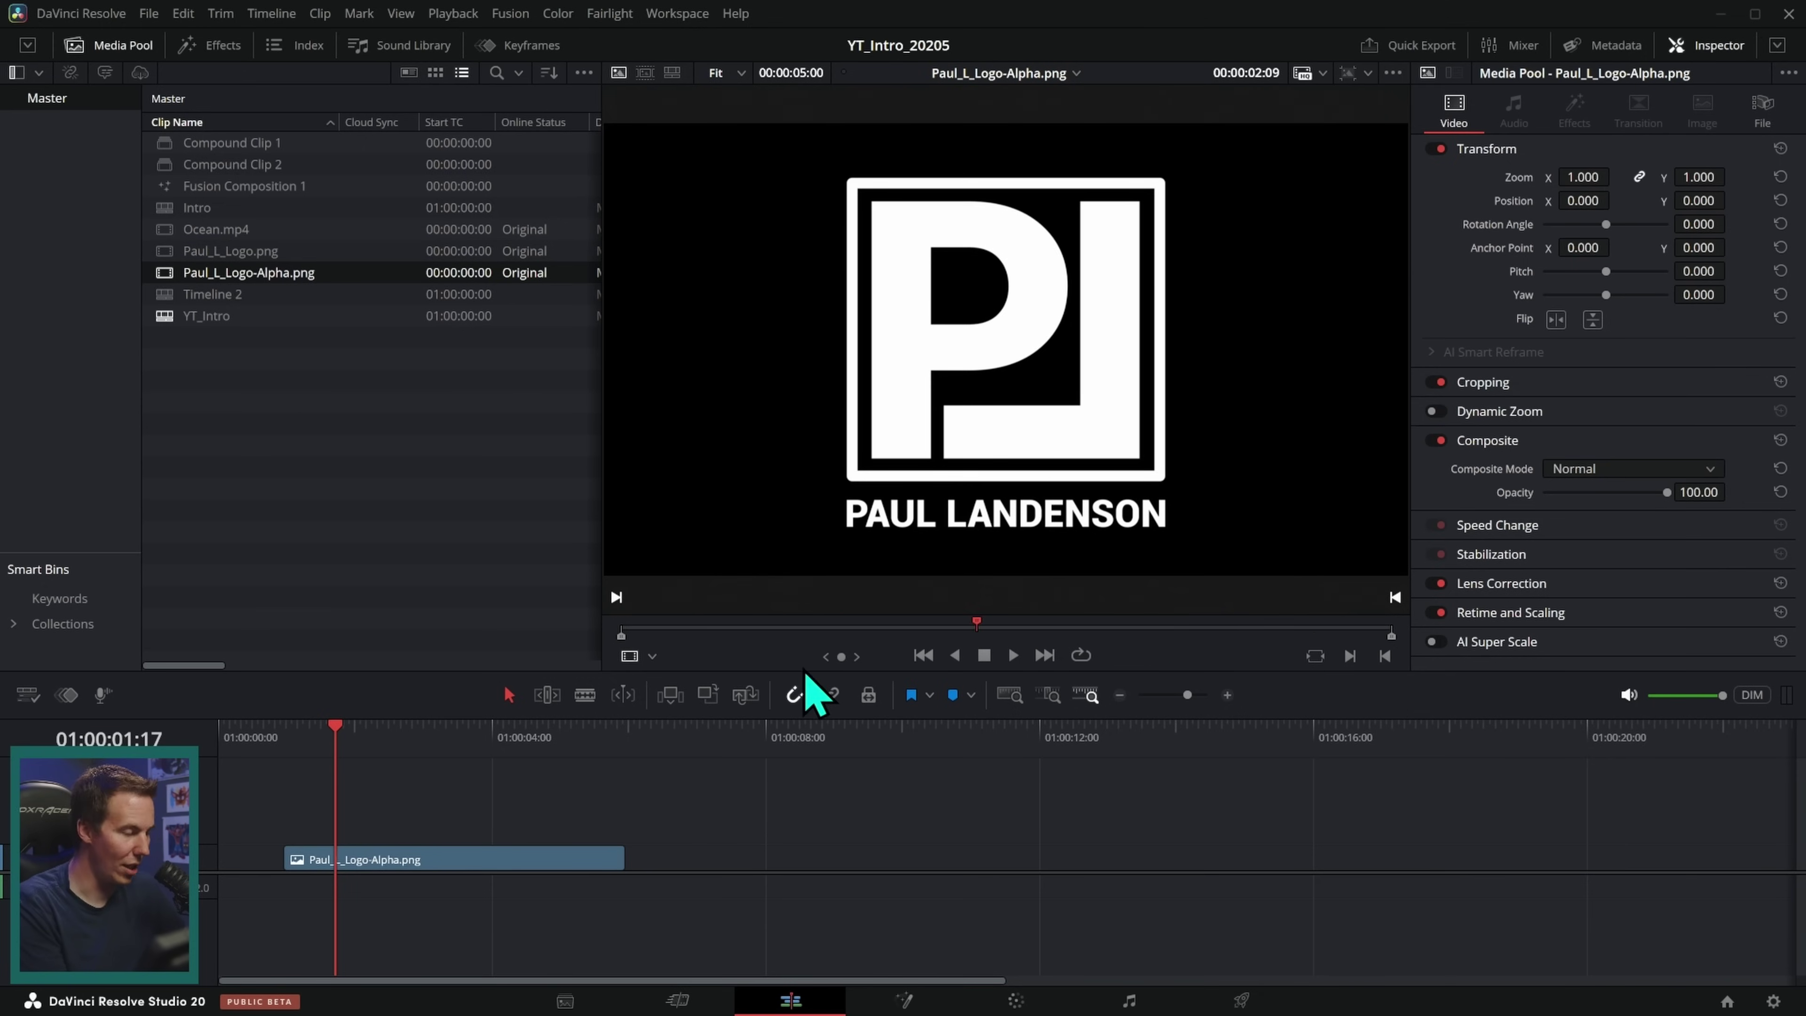
Step: Move the logo clip up to the second video track and place Ocean.mp4 beneath it, both starting at the timeline's beginning
{"action": "left_click_drag", "start_coordinate": [491, 859], "coordinate": [417, 846]}
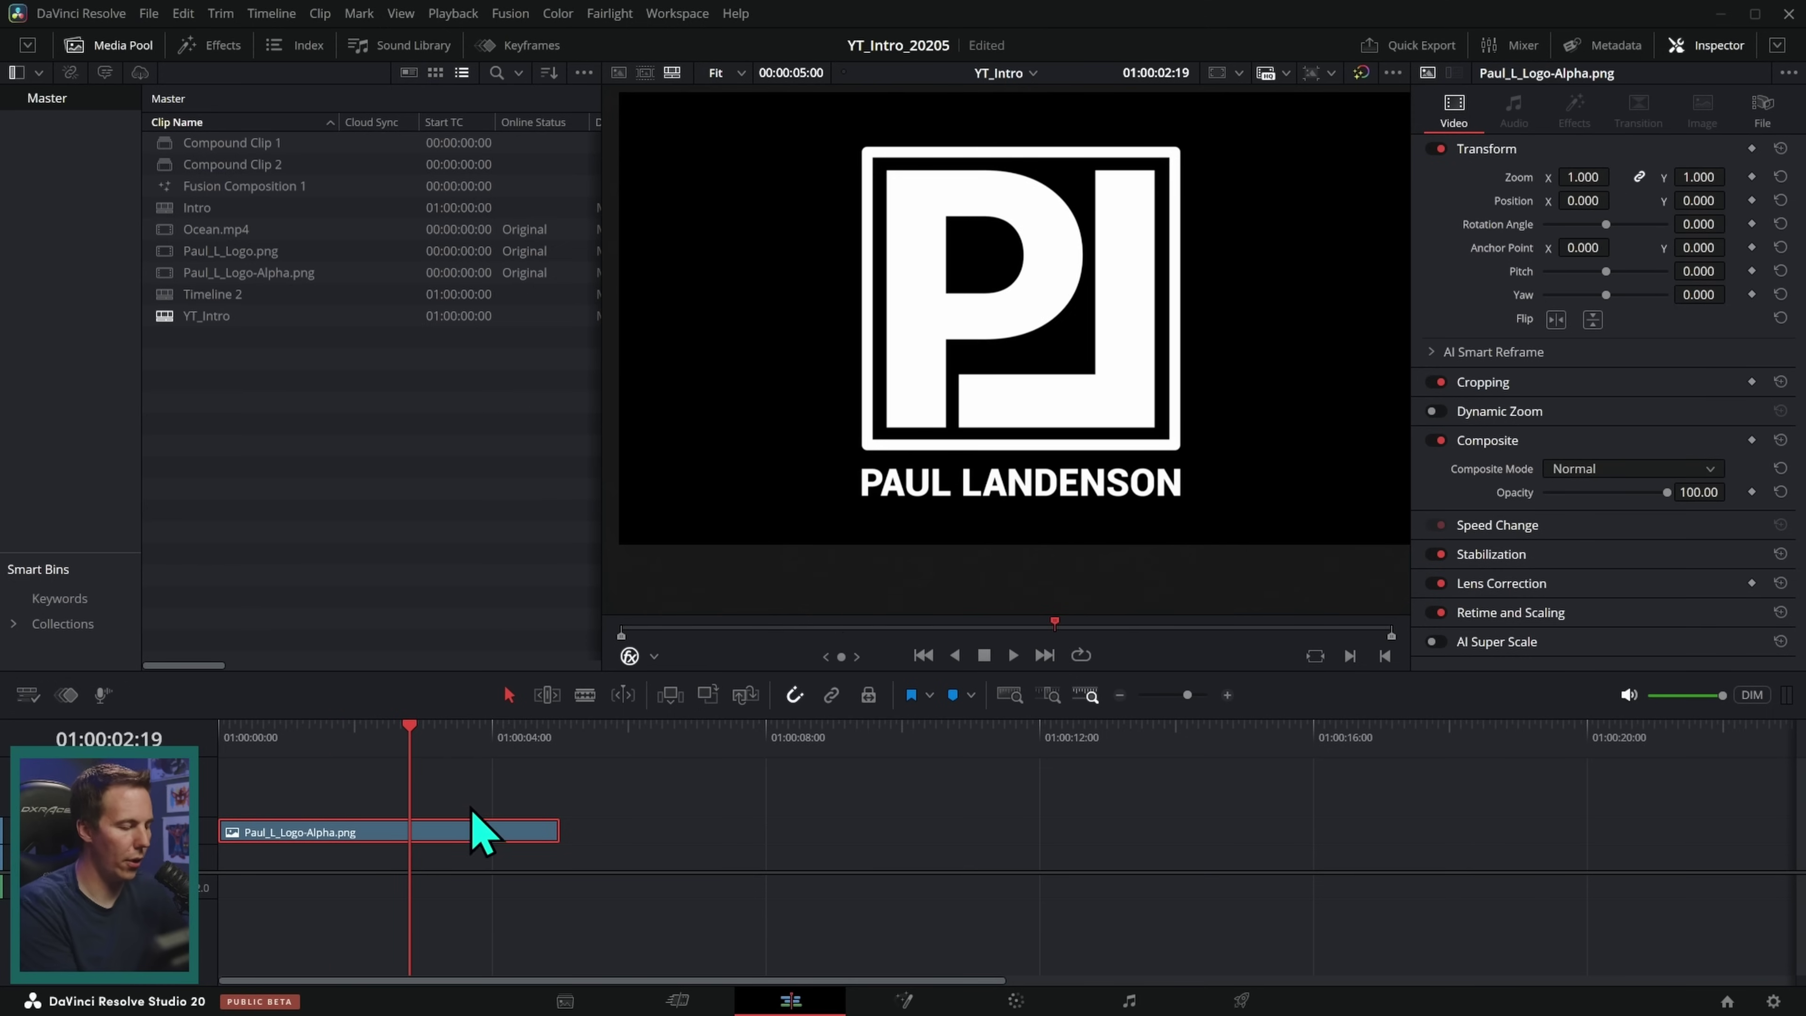
{"action": "left_click", "coordinate": [663, 799]}
{"action": "left_click_drag", "start_coordinate": [213, 229], "coordinate": [377, 859]}
{"action": "left_click_drag", "start_coordinate": [222, 858], "coordinate": [722, 859]}
{"action": "left_click_drag", "start_coordinate": [839, 858], "coordinate": [305, 865]}
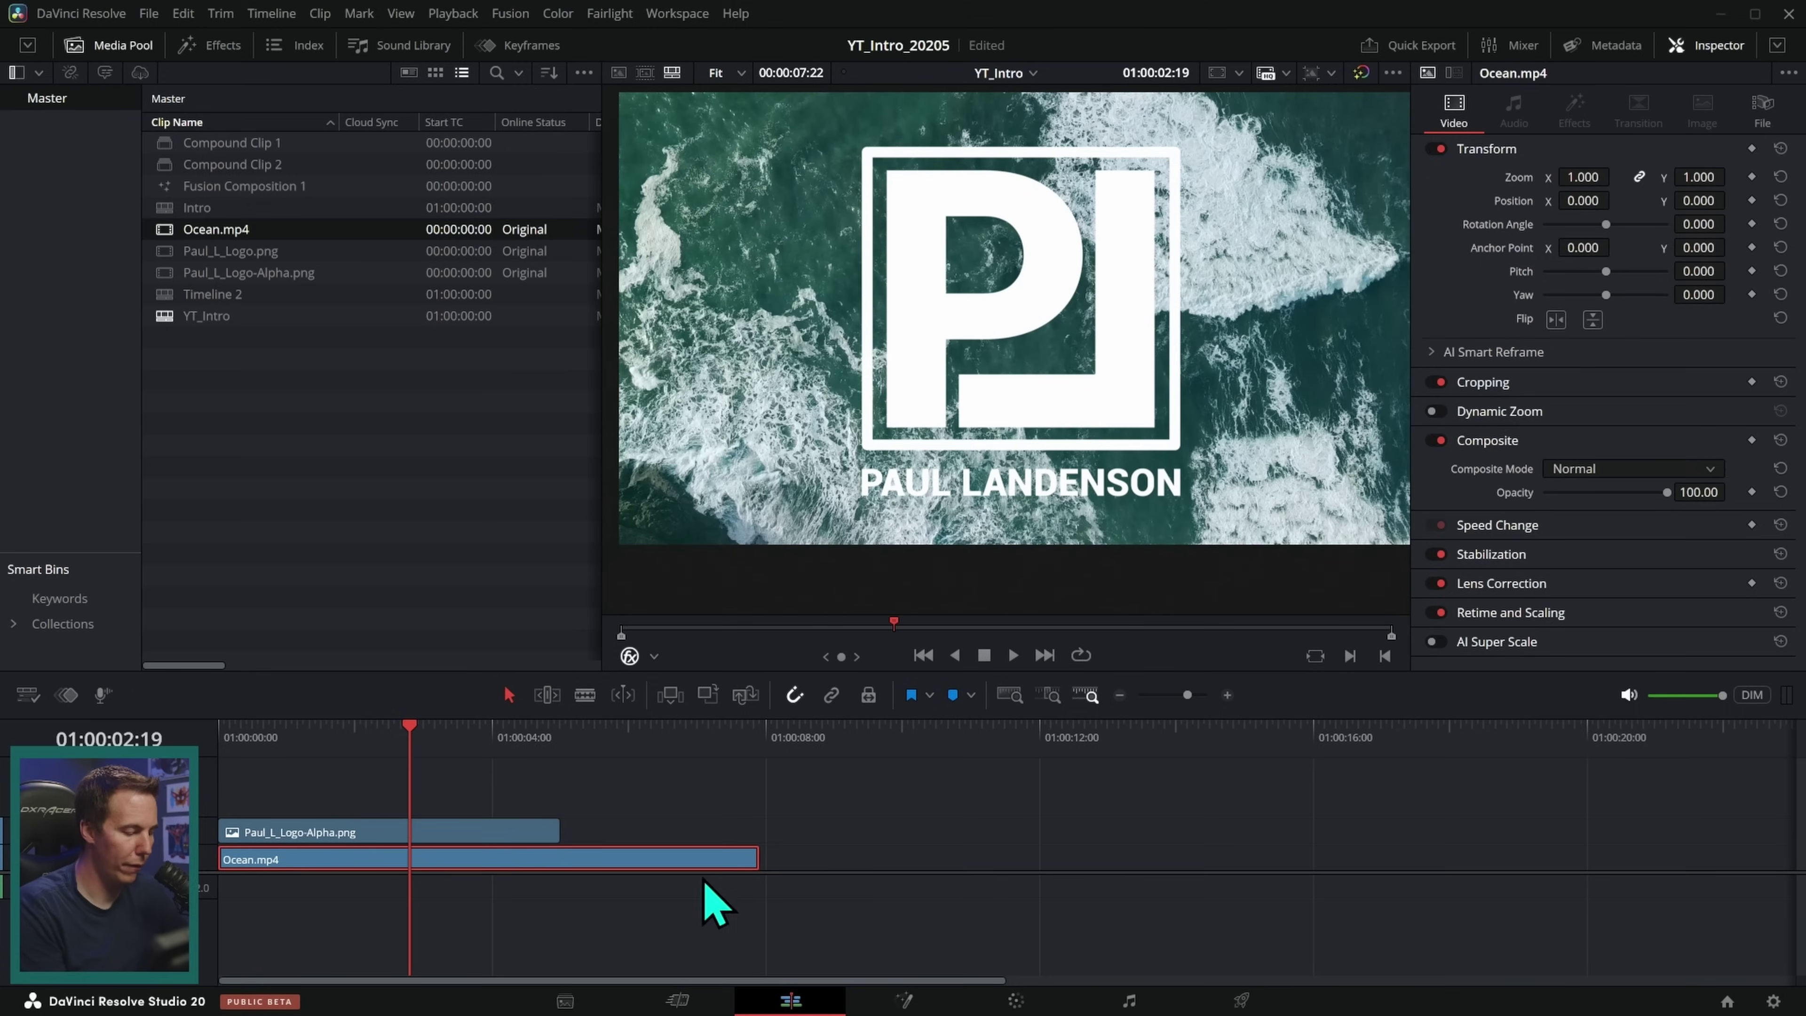
Step: Trim Ocean.mp4 to 4 seconds with the logo clip moved aside, and play the ocean footage from the start
{"action": "left_click_drag", "start_coordinate": [760, 858], "coordinate": [1092, 791]}
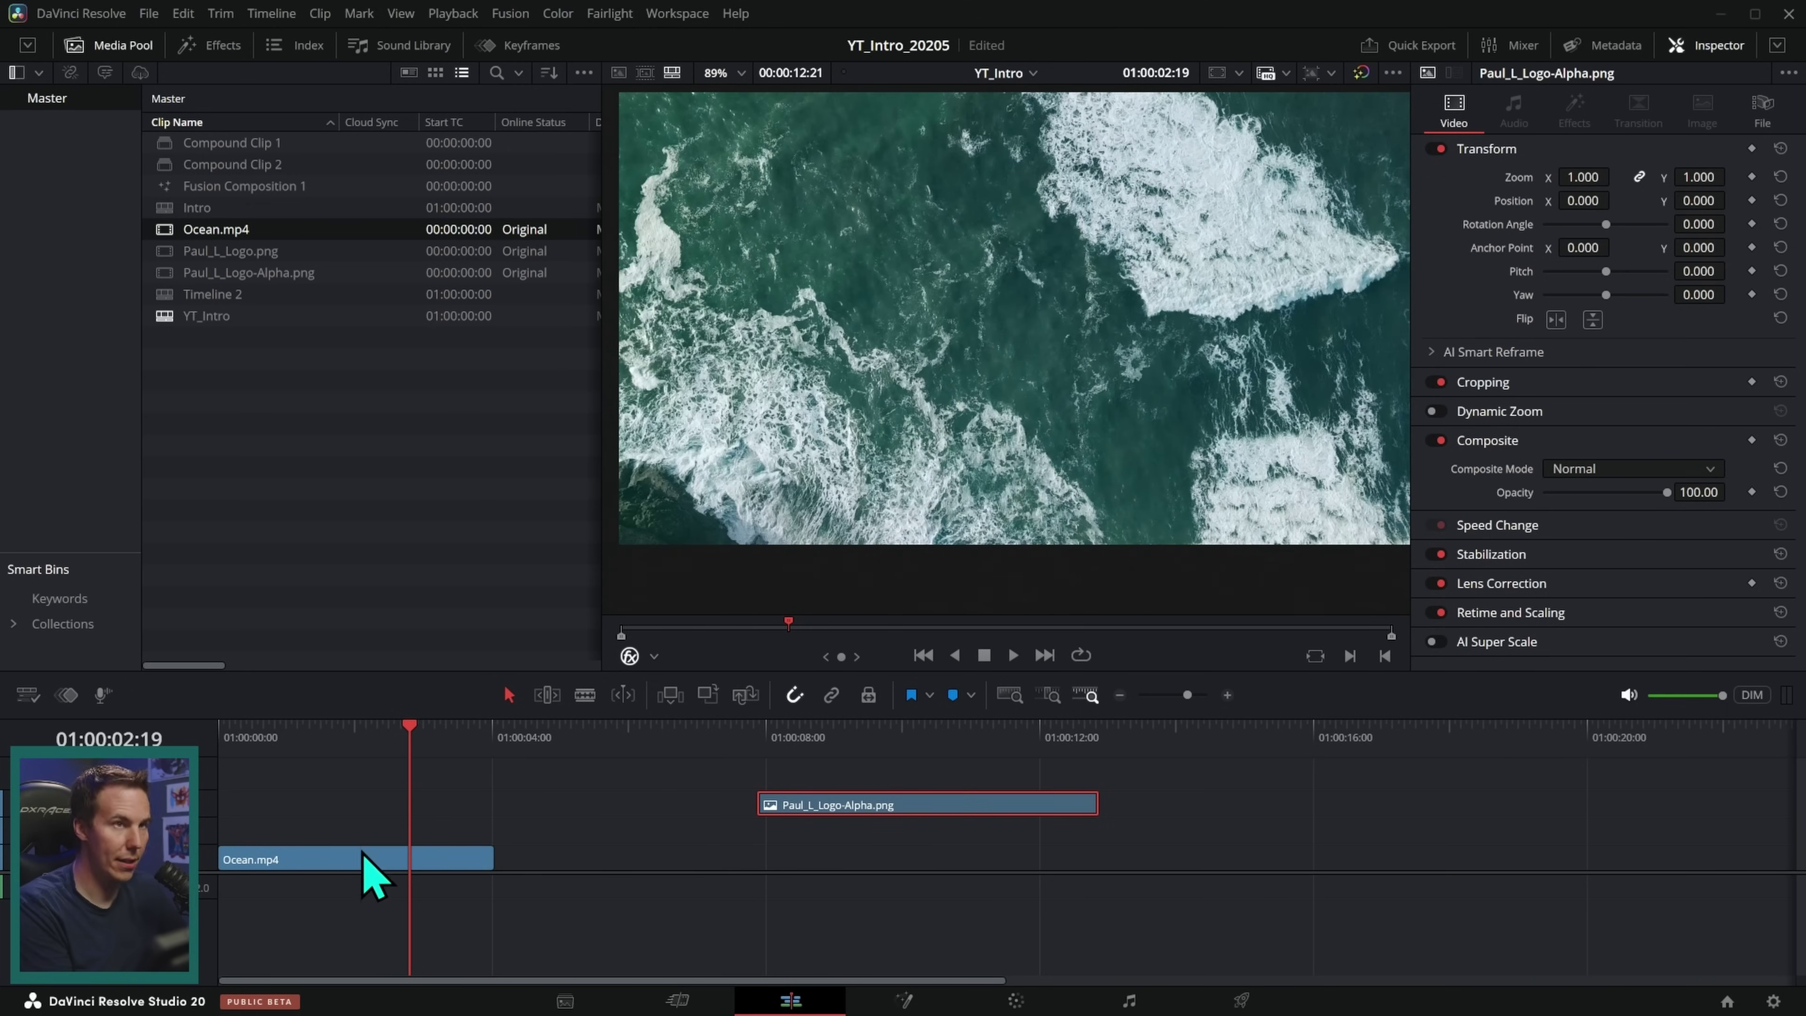
{"action": "left_click_drag", "start_coordinate": [203, 847], "coordinate": [202, 830]}
{"action": "mouse_move", "coordinate": [489, 858]}
{"action": "left_mouse_down"}
{"action": "mouse_move", "coordinate": [507, 860]}
{"action": "mouse_move", "coordinate": [488, 859]}
{"action": "left_mouse_up"}
{"action": "left_click_drag", "start_coordinate": [412, 734], "coordinate": [235, 735]}
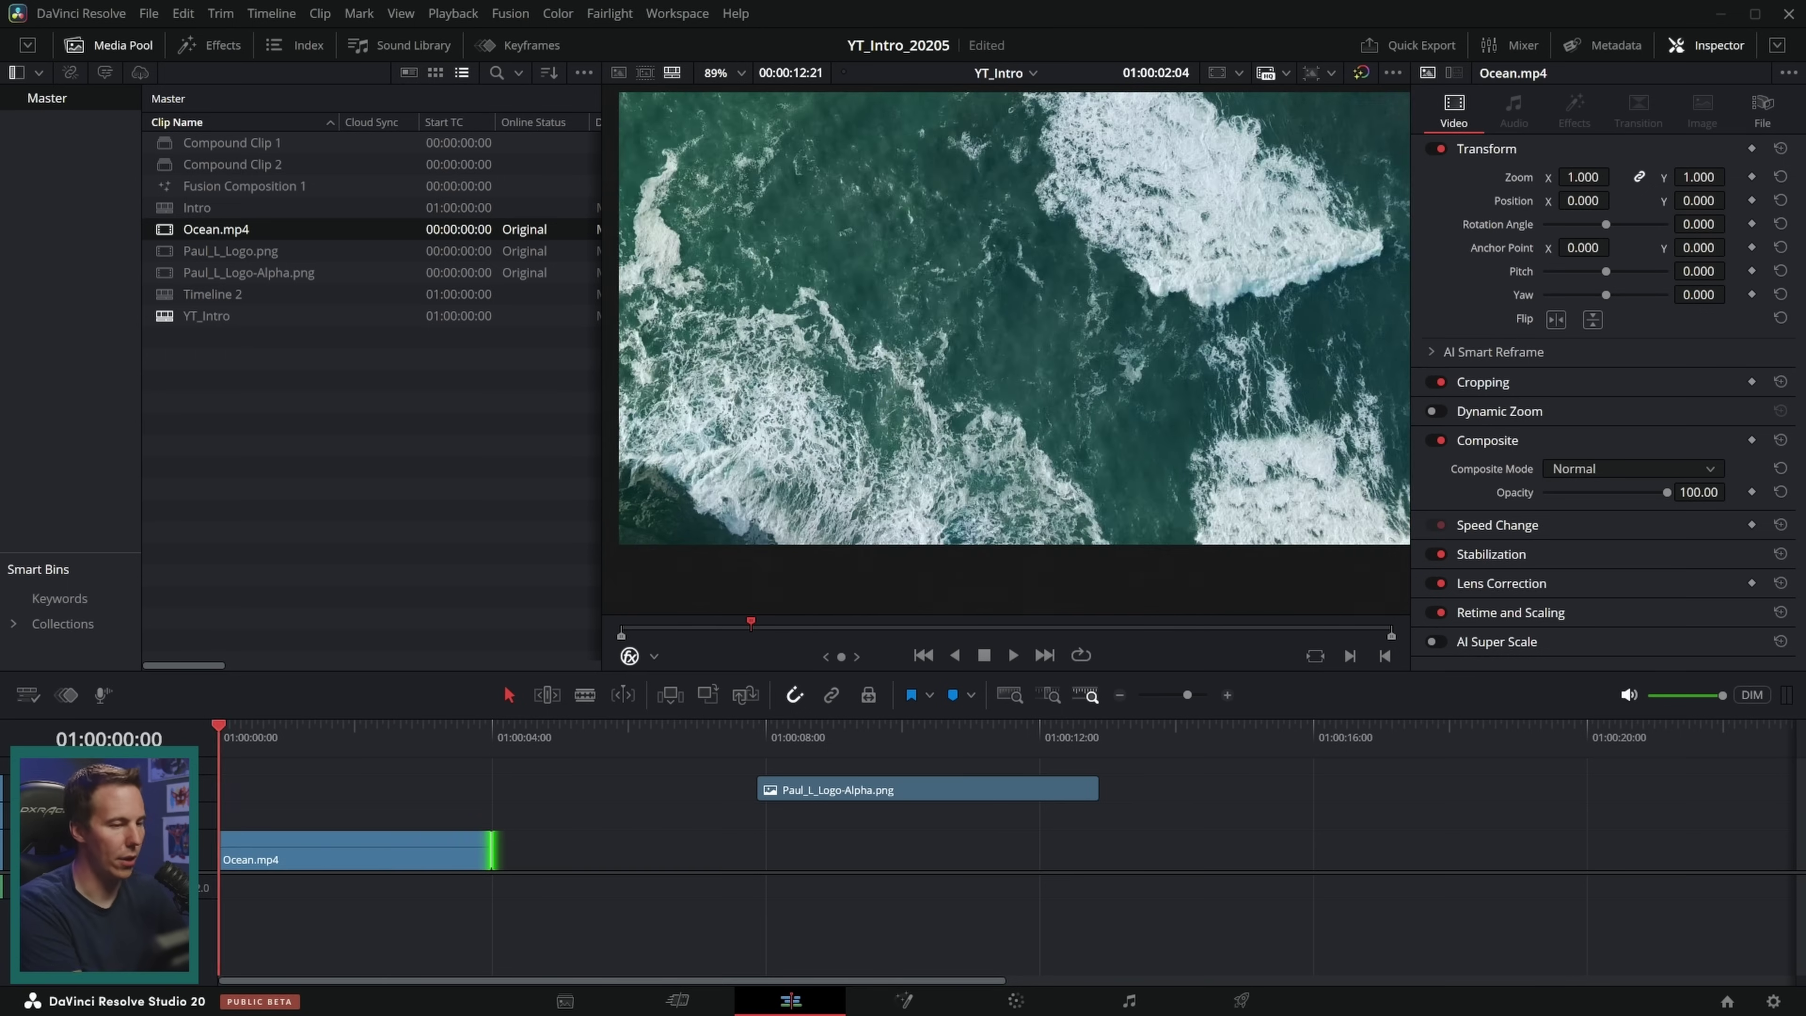
{"action": "key", "text": "space"}
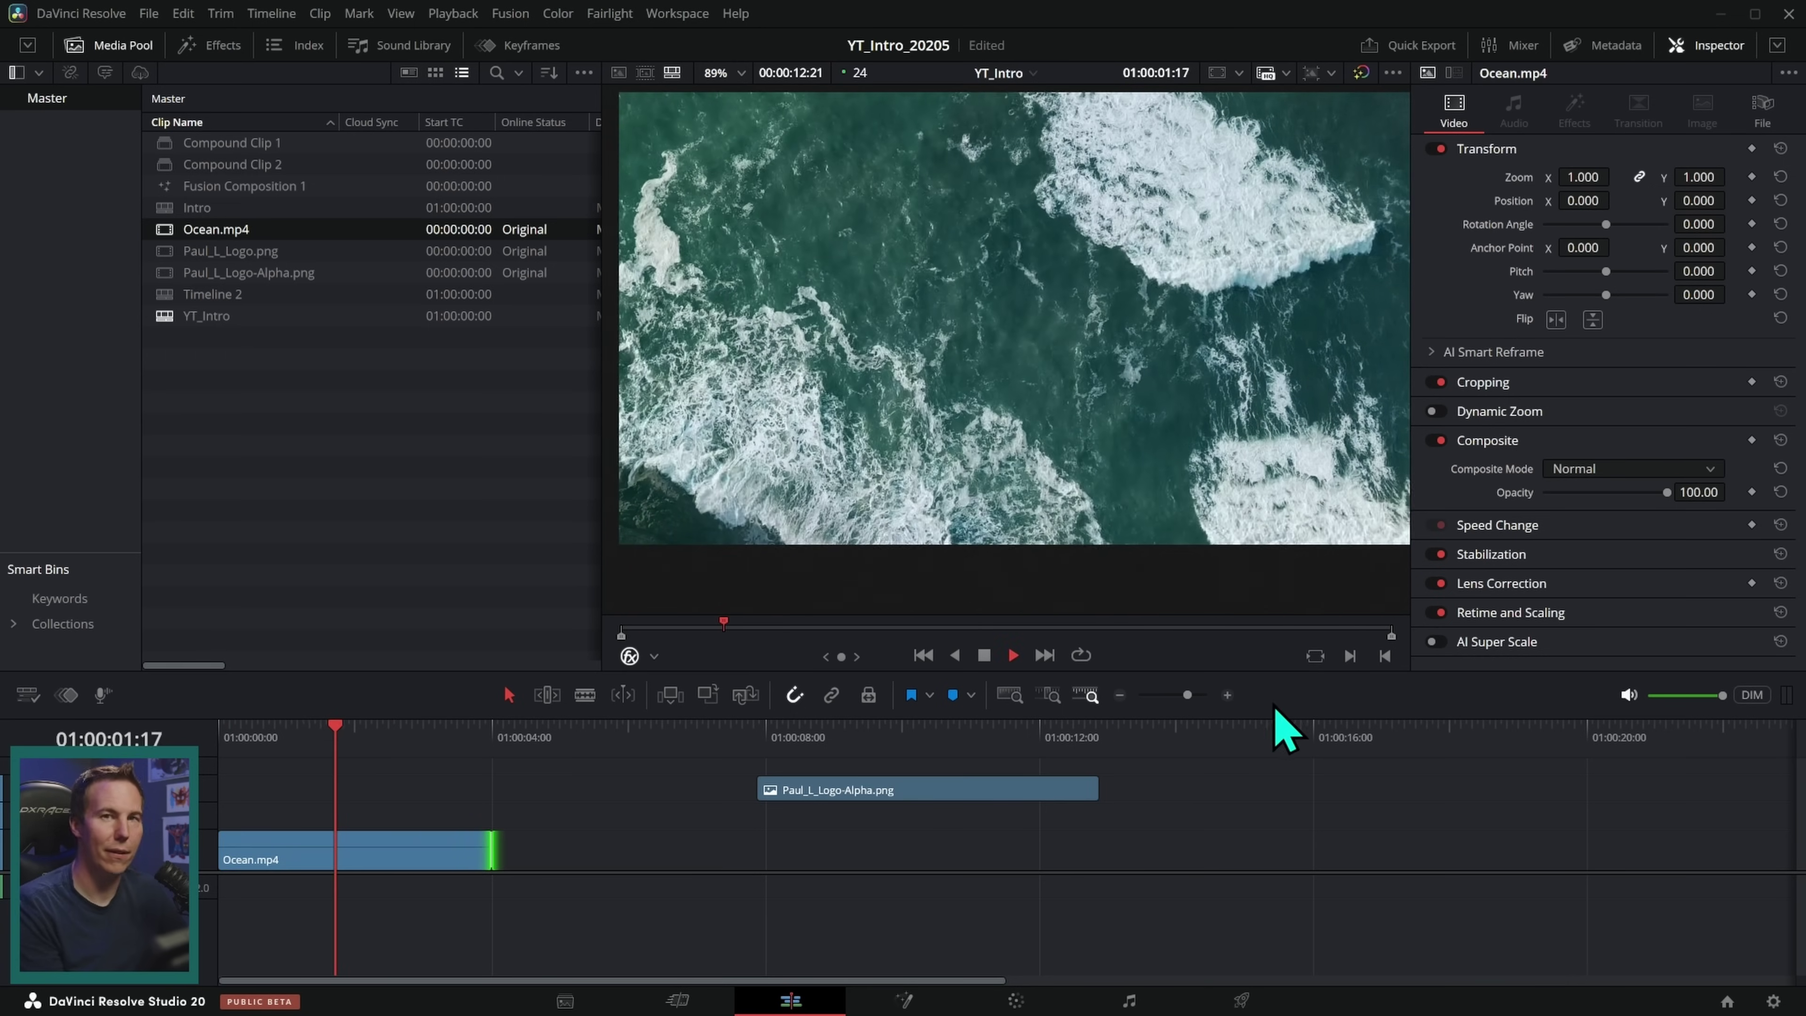
{"action": "key", "text": "space"}
Step: Place the logo clip directly above Ocean.mp4 at the timeline start, trim it to the same 4 seconds, and save the project
{"action": "left_click_drag", "start_coordinate": [801, 744], "coordinate": [377, 815]}
{"action": "left_click_drag", "start_coordinate": [551, 817], "coordinate": [489, 818]}
{"action": "left_click", "coordinate": [242, 732]}
{"action": "key", "text": "space"}
{"action": "key", "text": "space"}
{"action": "left_click", "coordinate": [469, 825]}
{"action": "key", "text": "ctrl+s"}
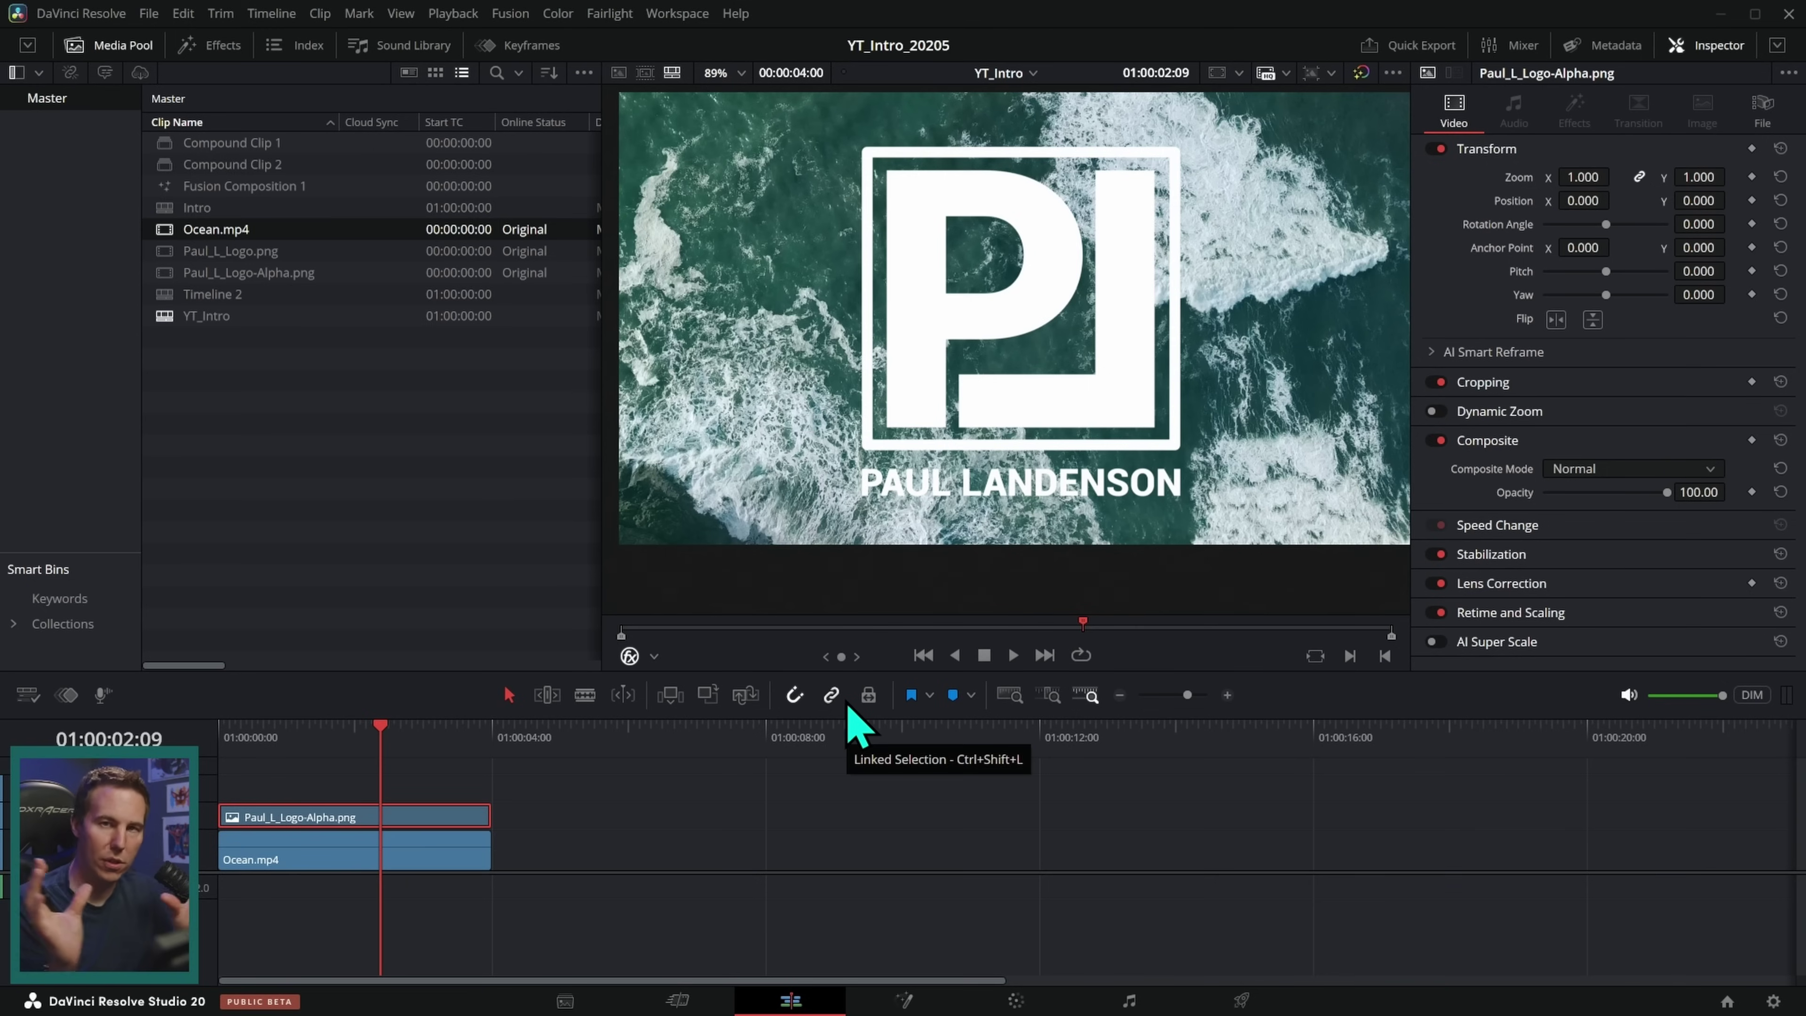
Step: Scale the logo clip down to a zoom of 0.370 and set its Y position to -32
{"action": "left_click", "coordinate": [530, 813]}
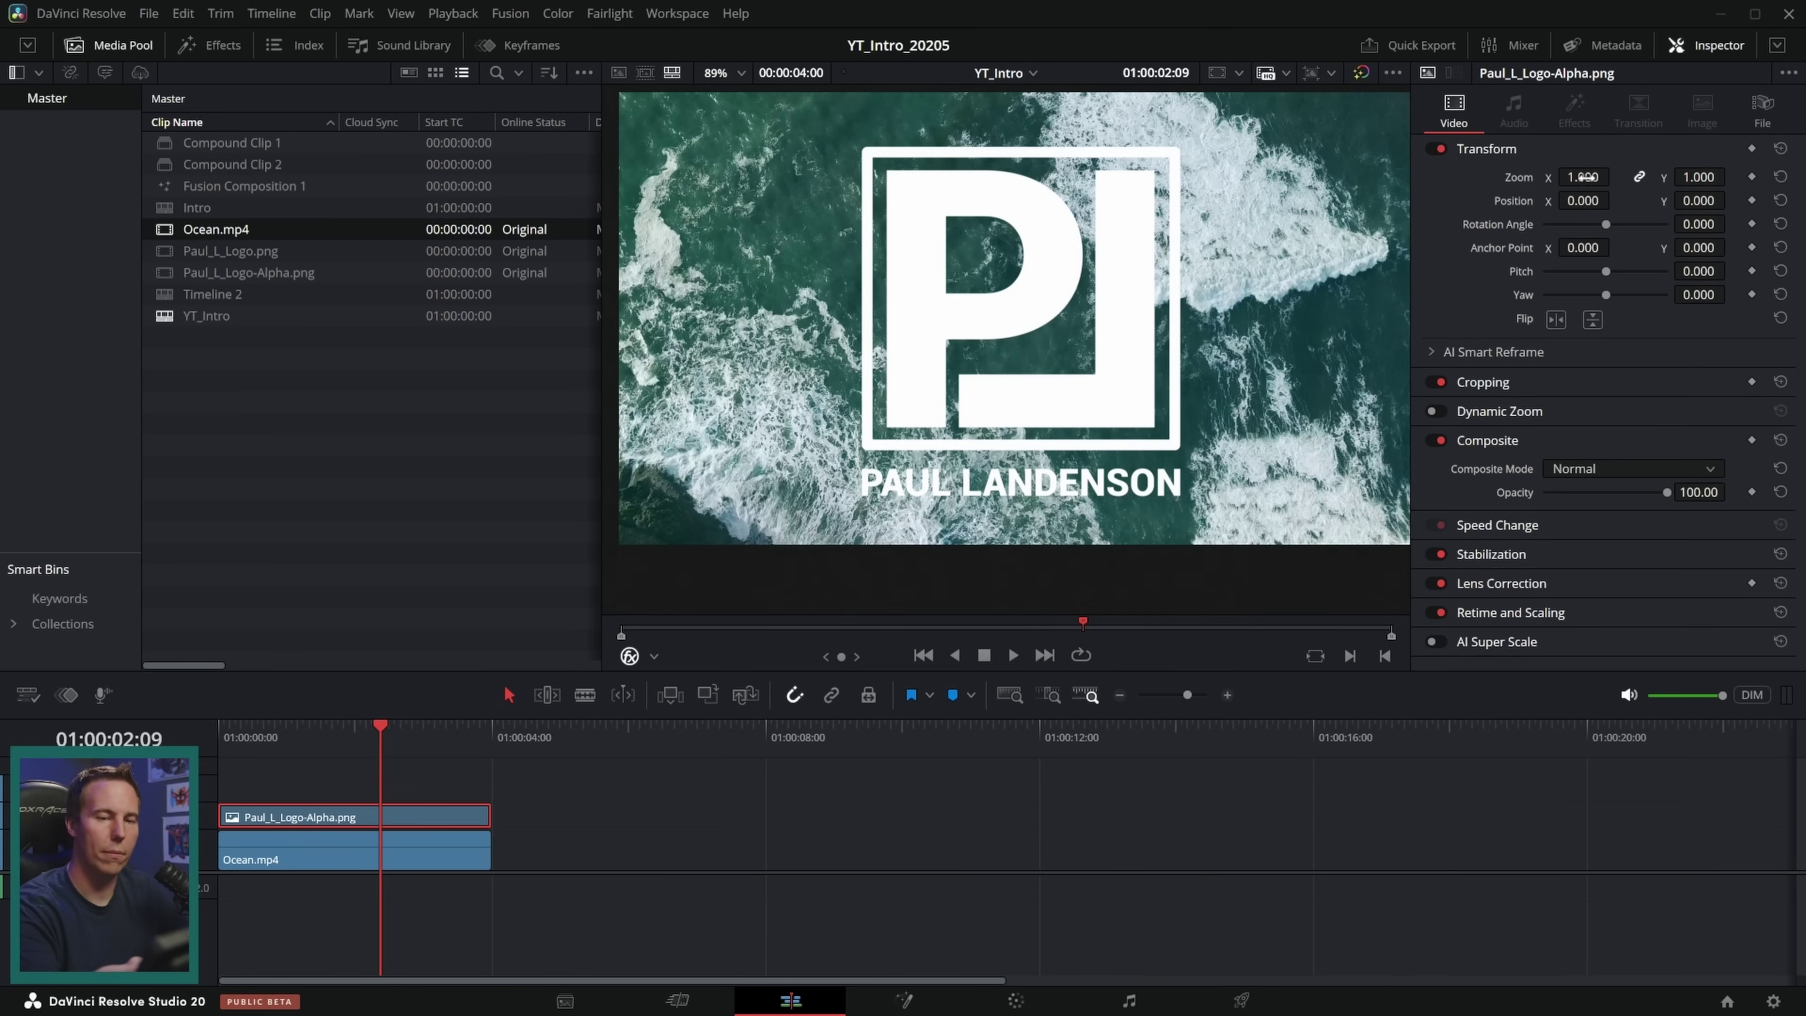
{"action": "left_click_drag", "start_coordinate": [1583, 177], "coordinate": [1616, 177]}
{"action": "left_click_drag", "start_coordinate": [1731, 201], "coordinate": [1673, 202]}
Step: Turn on looped playback and play the intro from the start to review the smaller logo over the ocean
{"action": "left_click", "coordinate": [923, 655]}
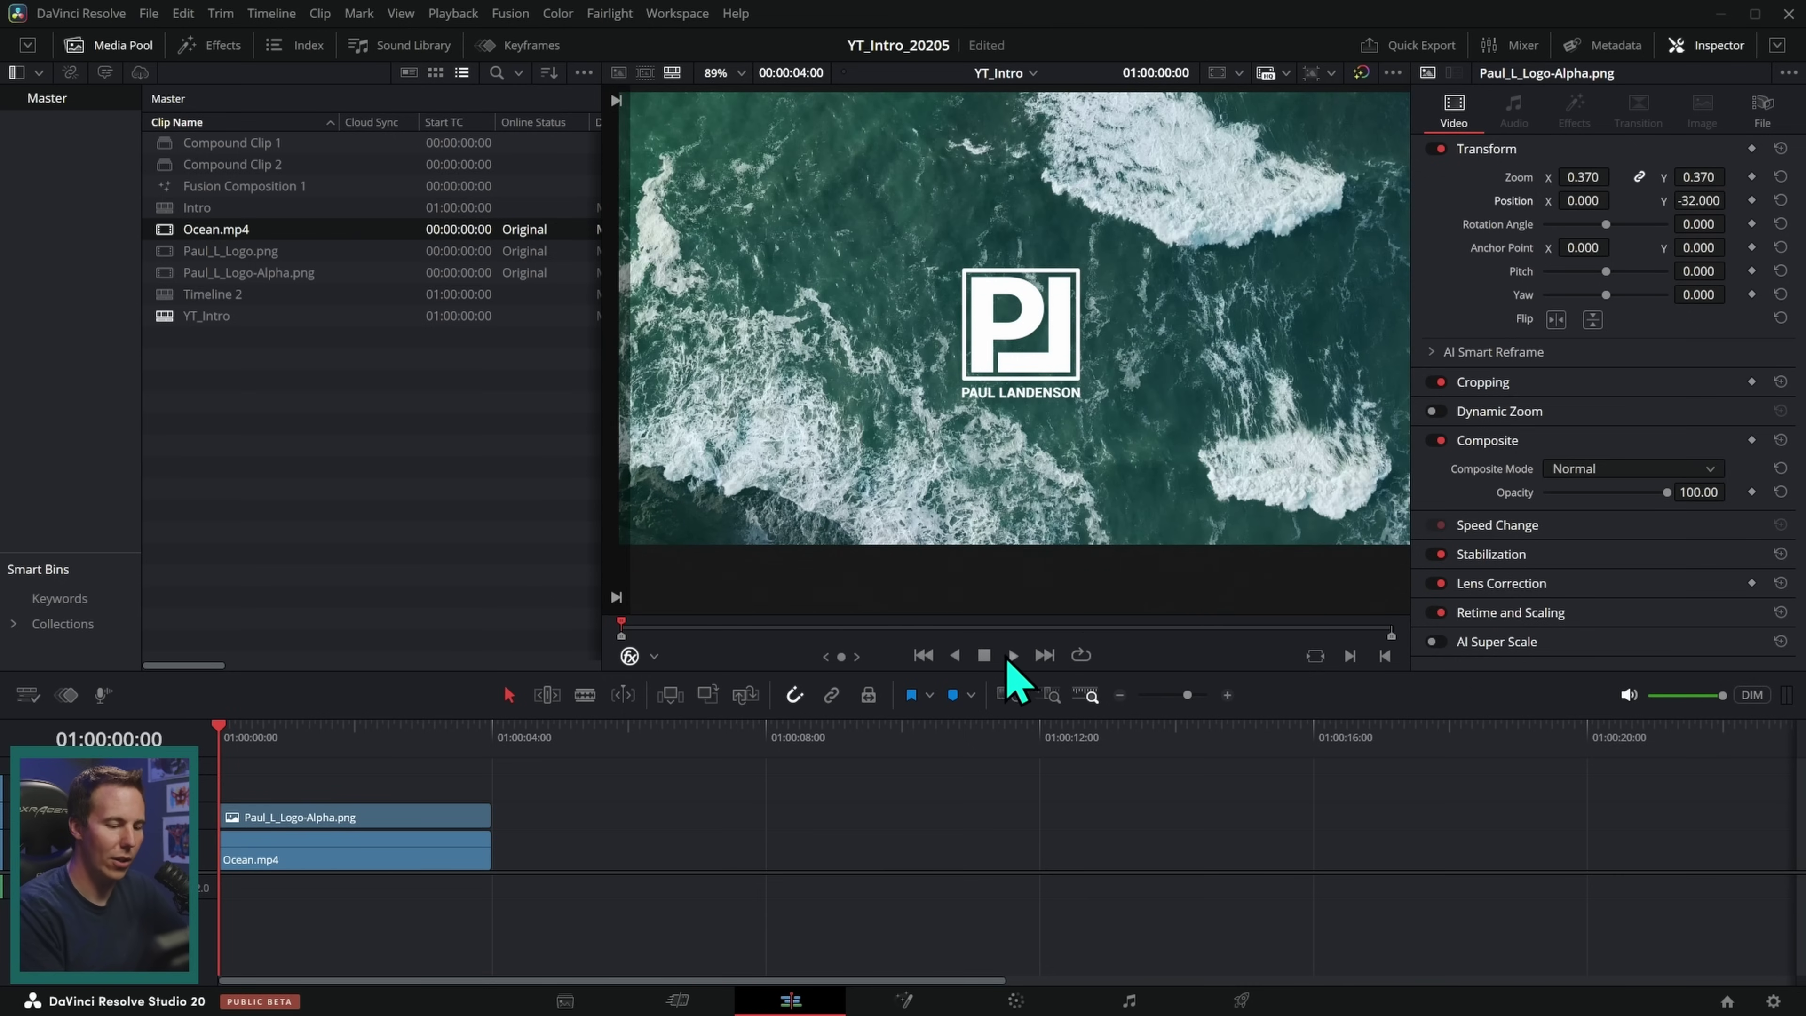
{"action": "left_click", "coordinate": [1013, 655]}
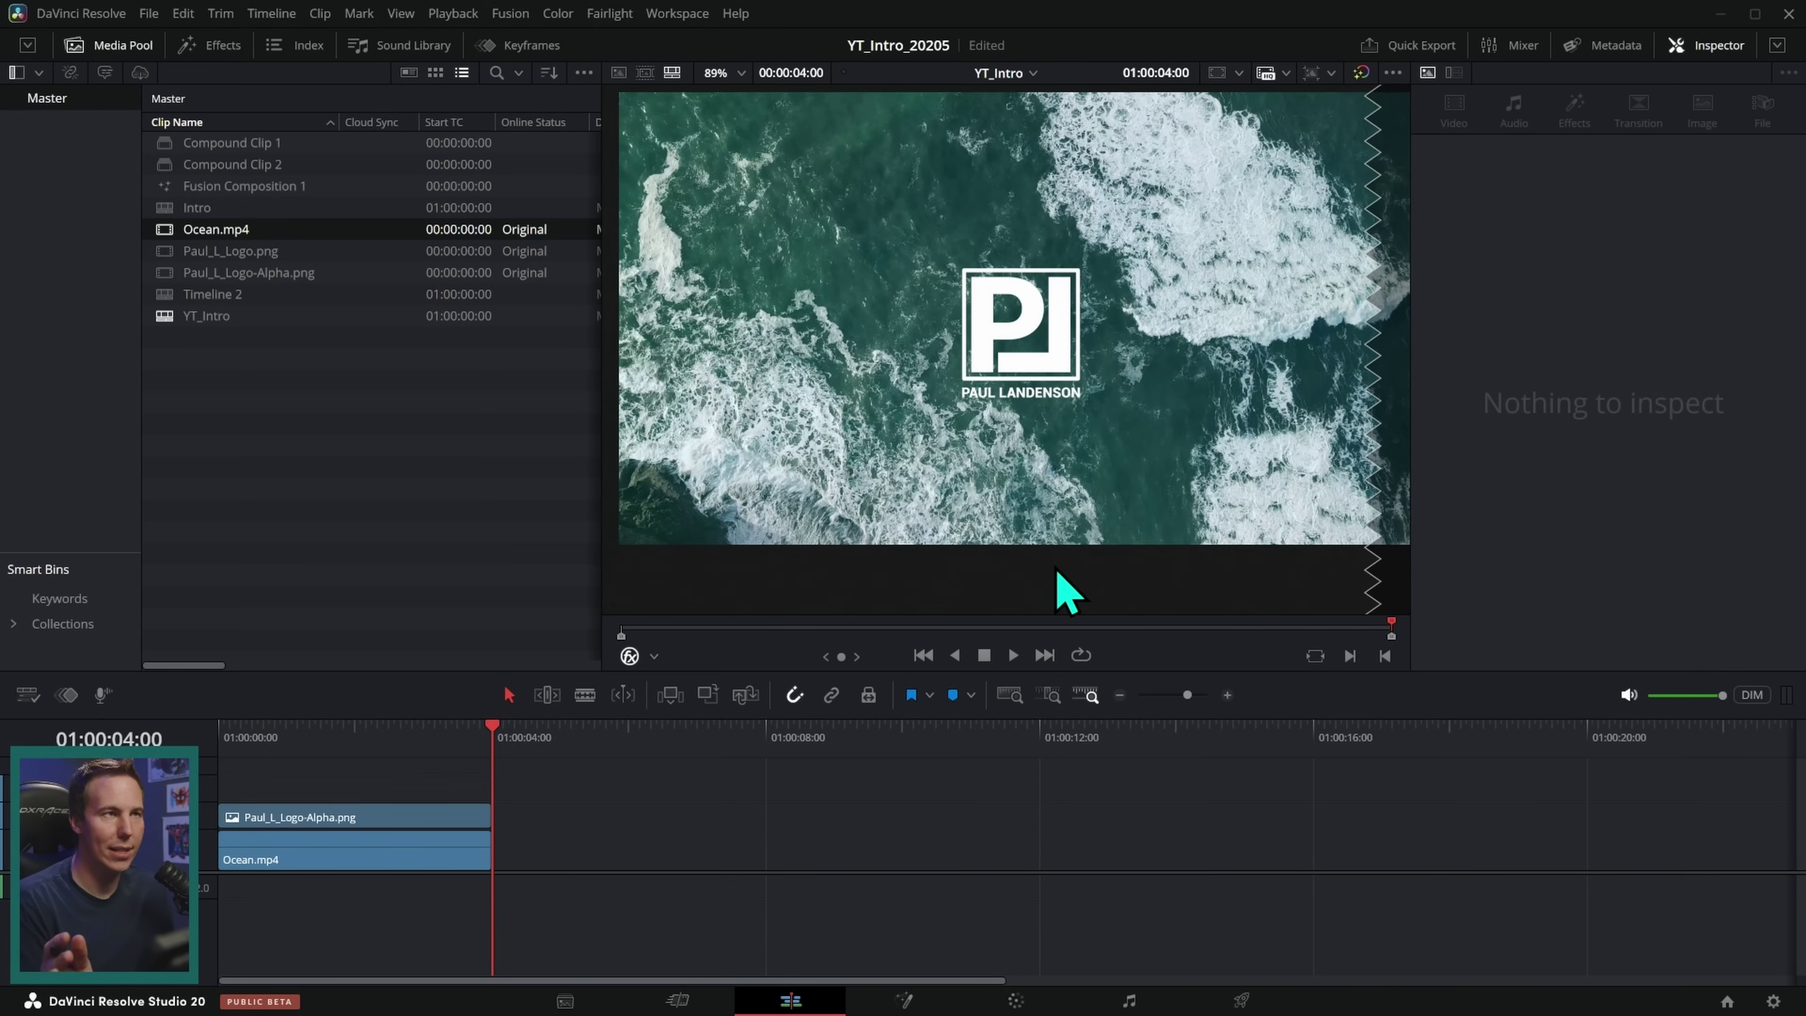
{"action": "left_click", "coordinate": [1081, 655]}
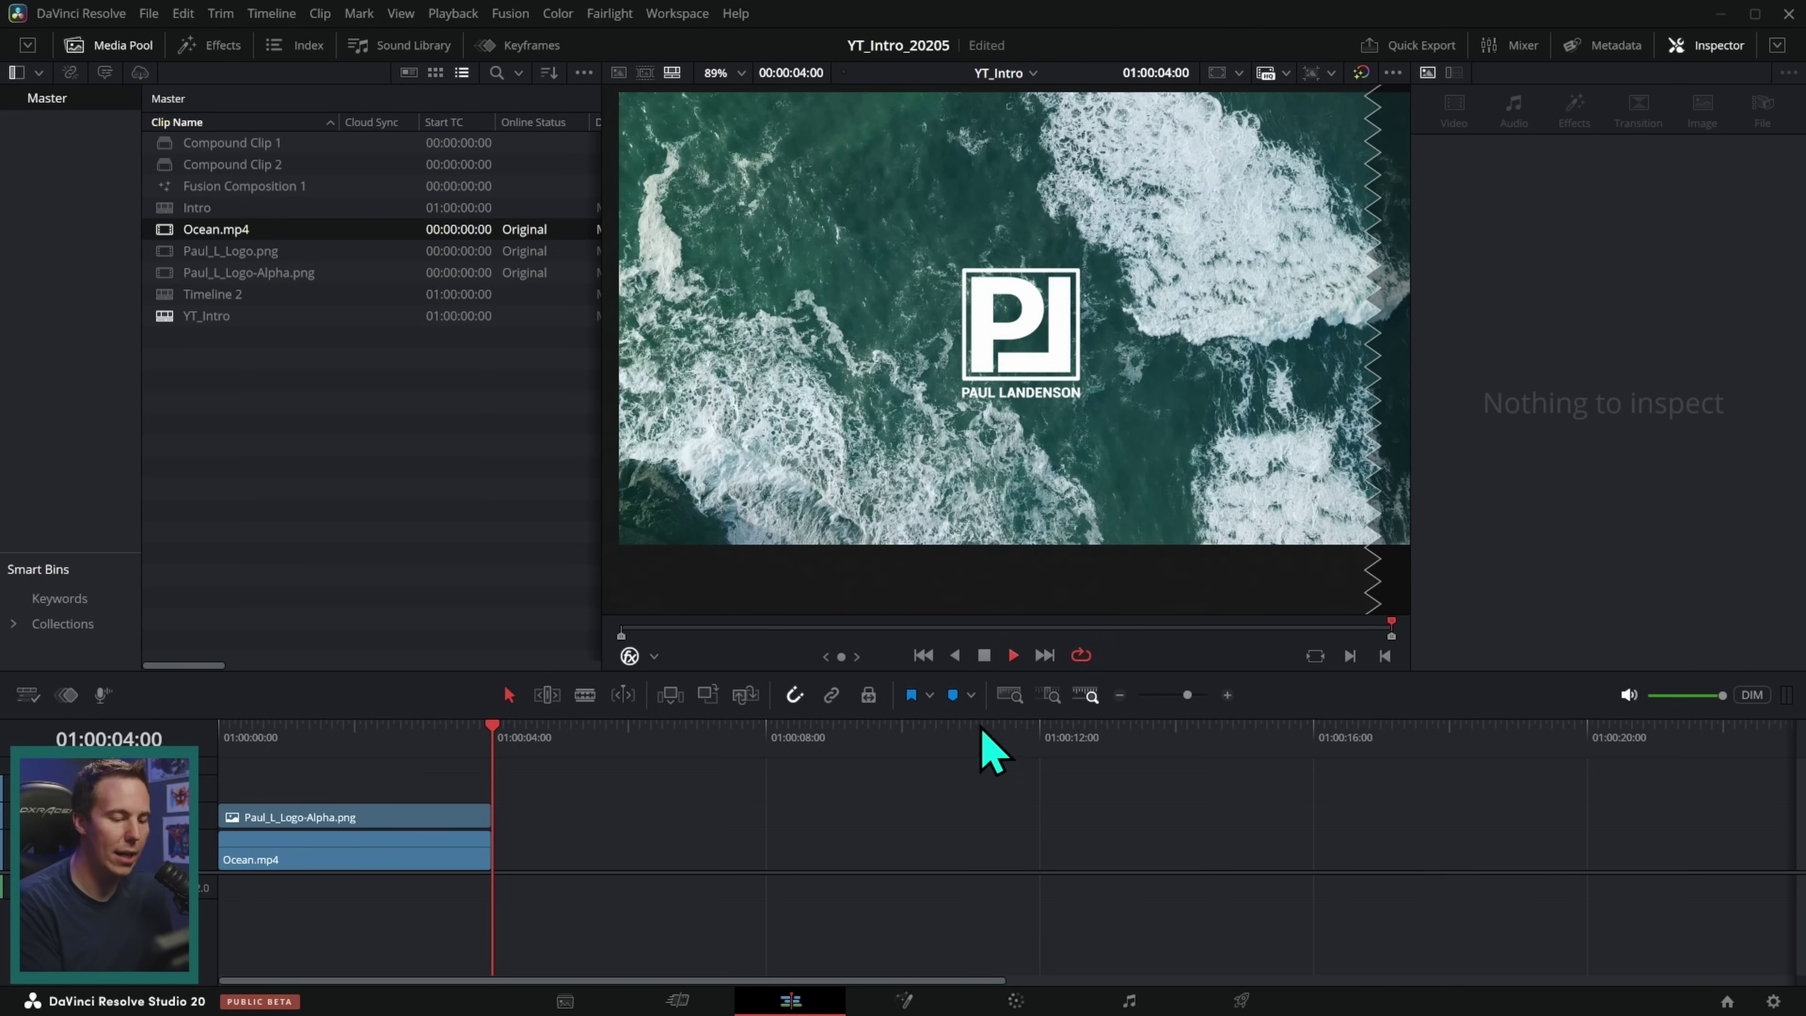
{"action": "key", "text": "space"}
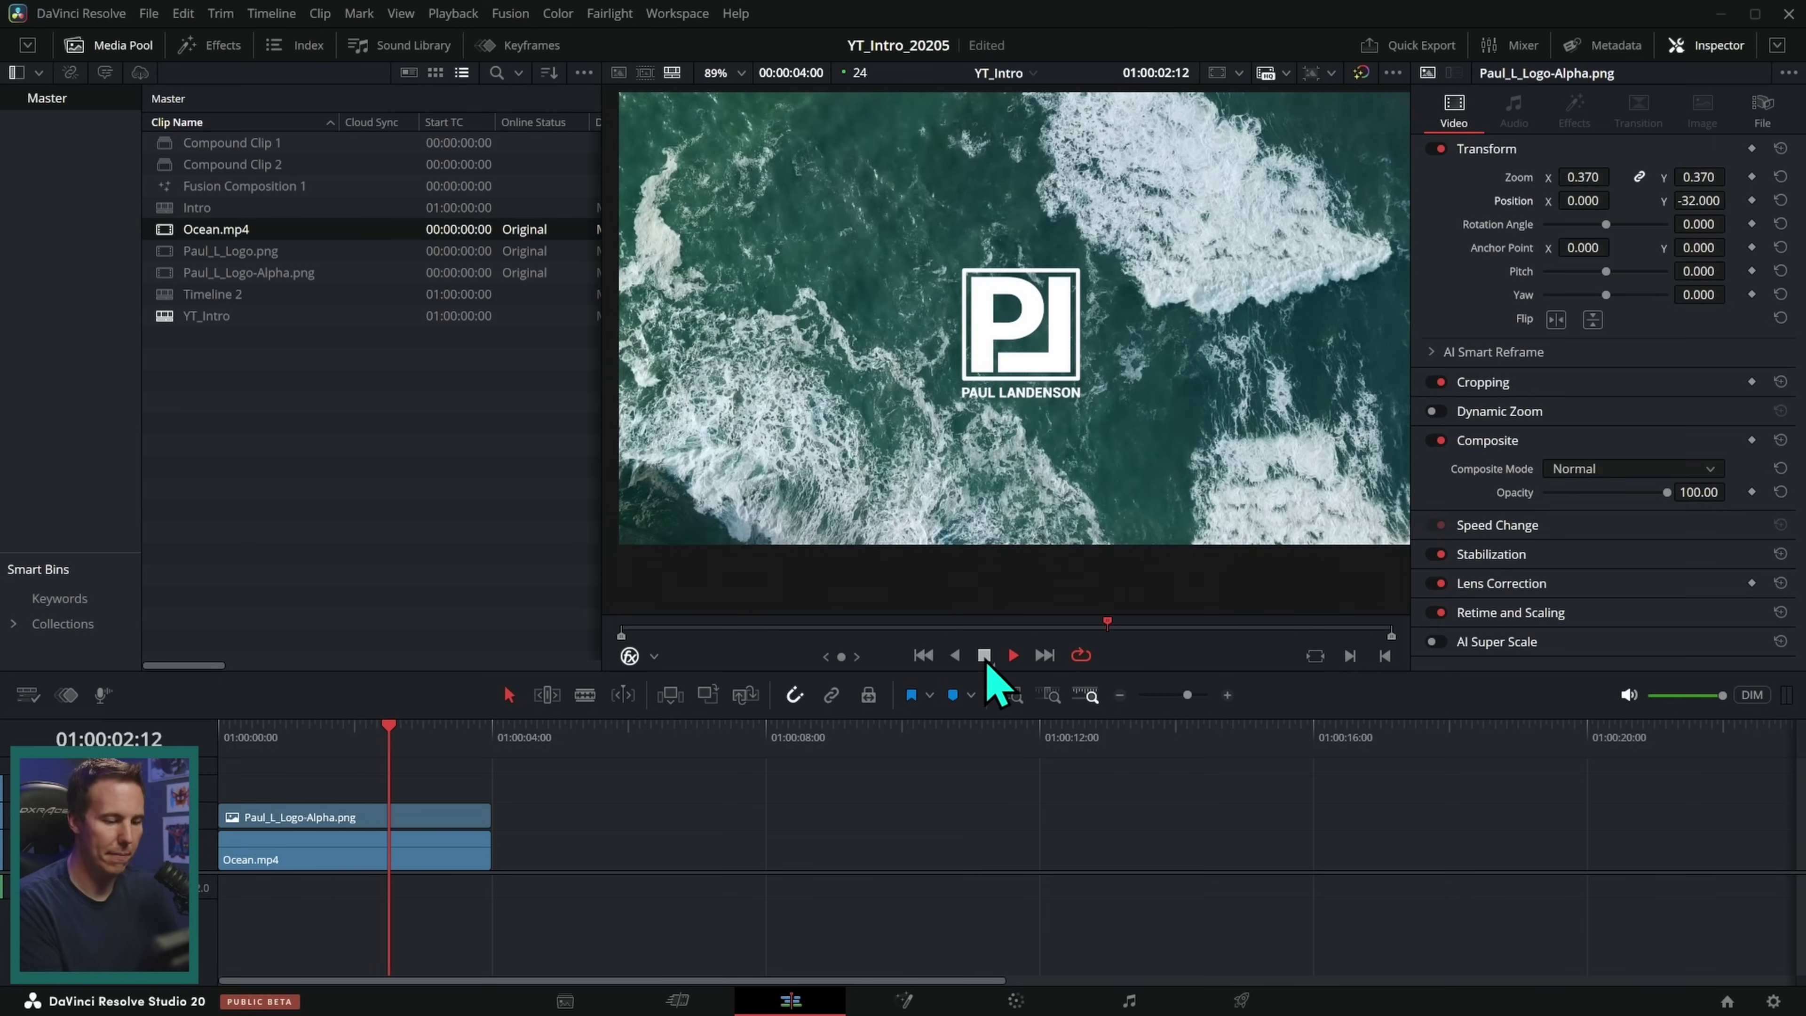
{"action": "left_click", "coordinate": [984, 656]}
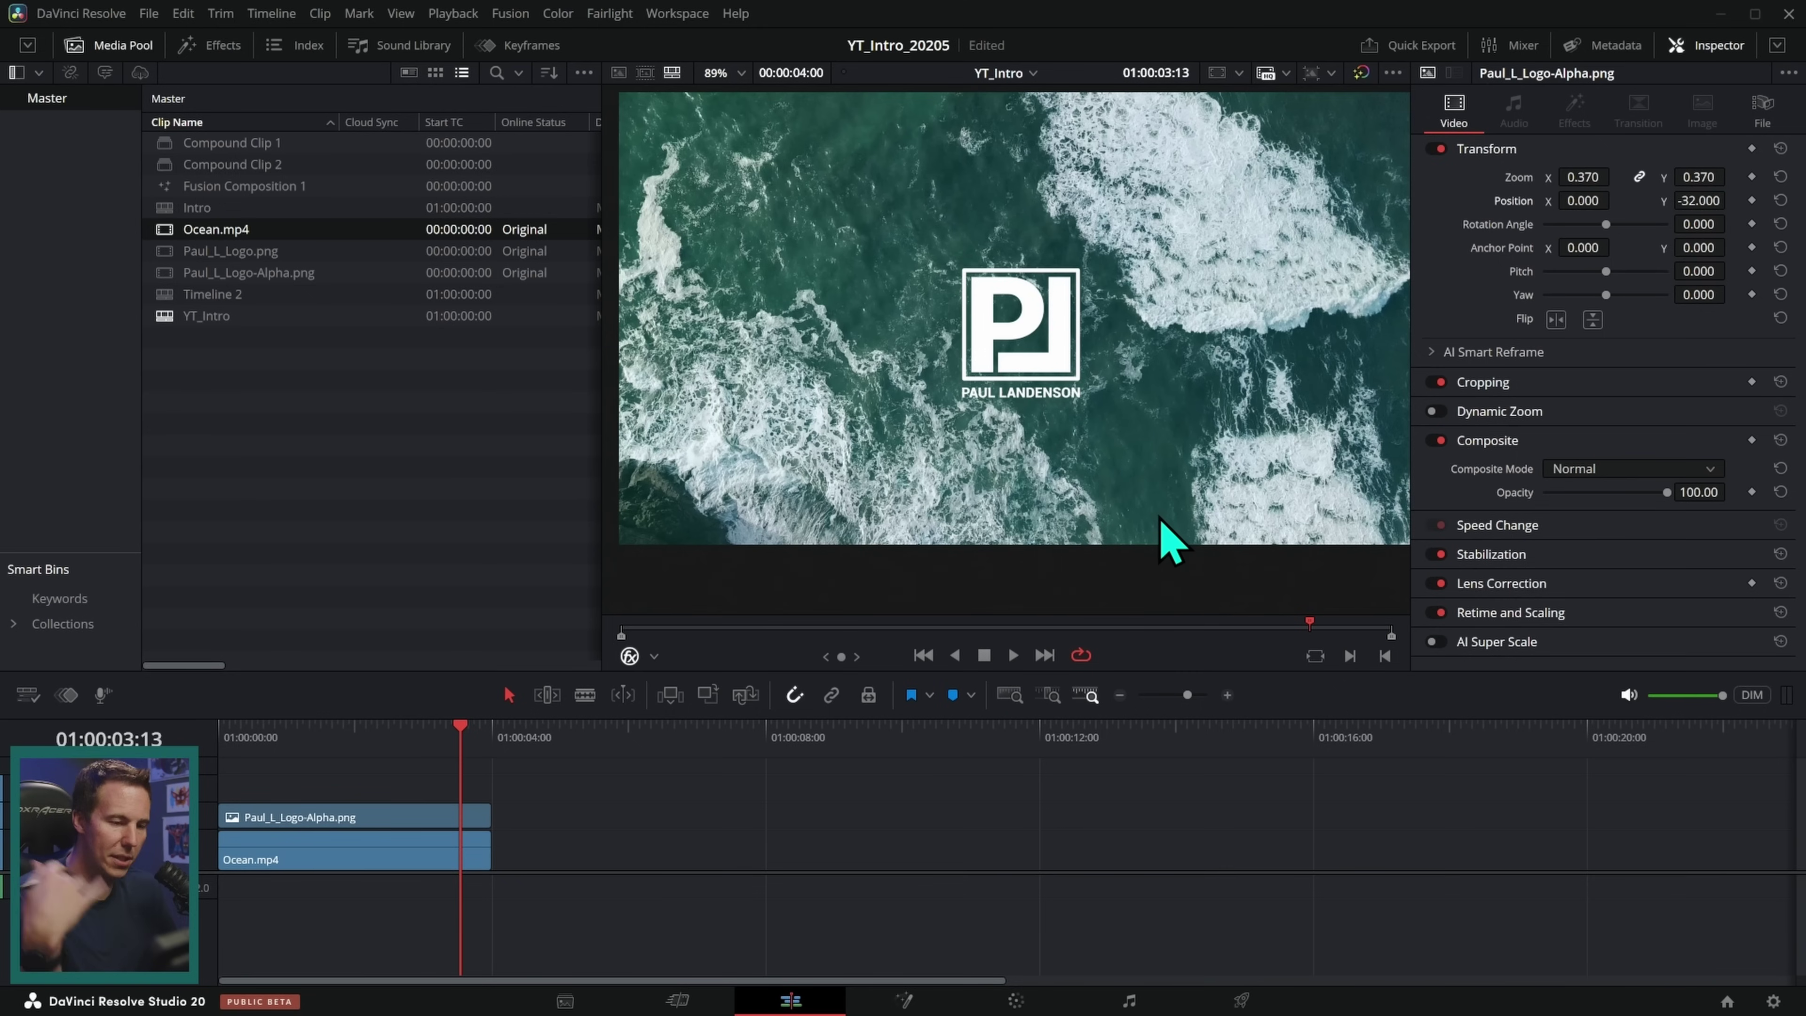
{"action": "left_click", "coordinate": [923, 654]}
{"action": "left_click", "coordinate": [1013, 655]}
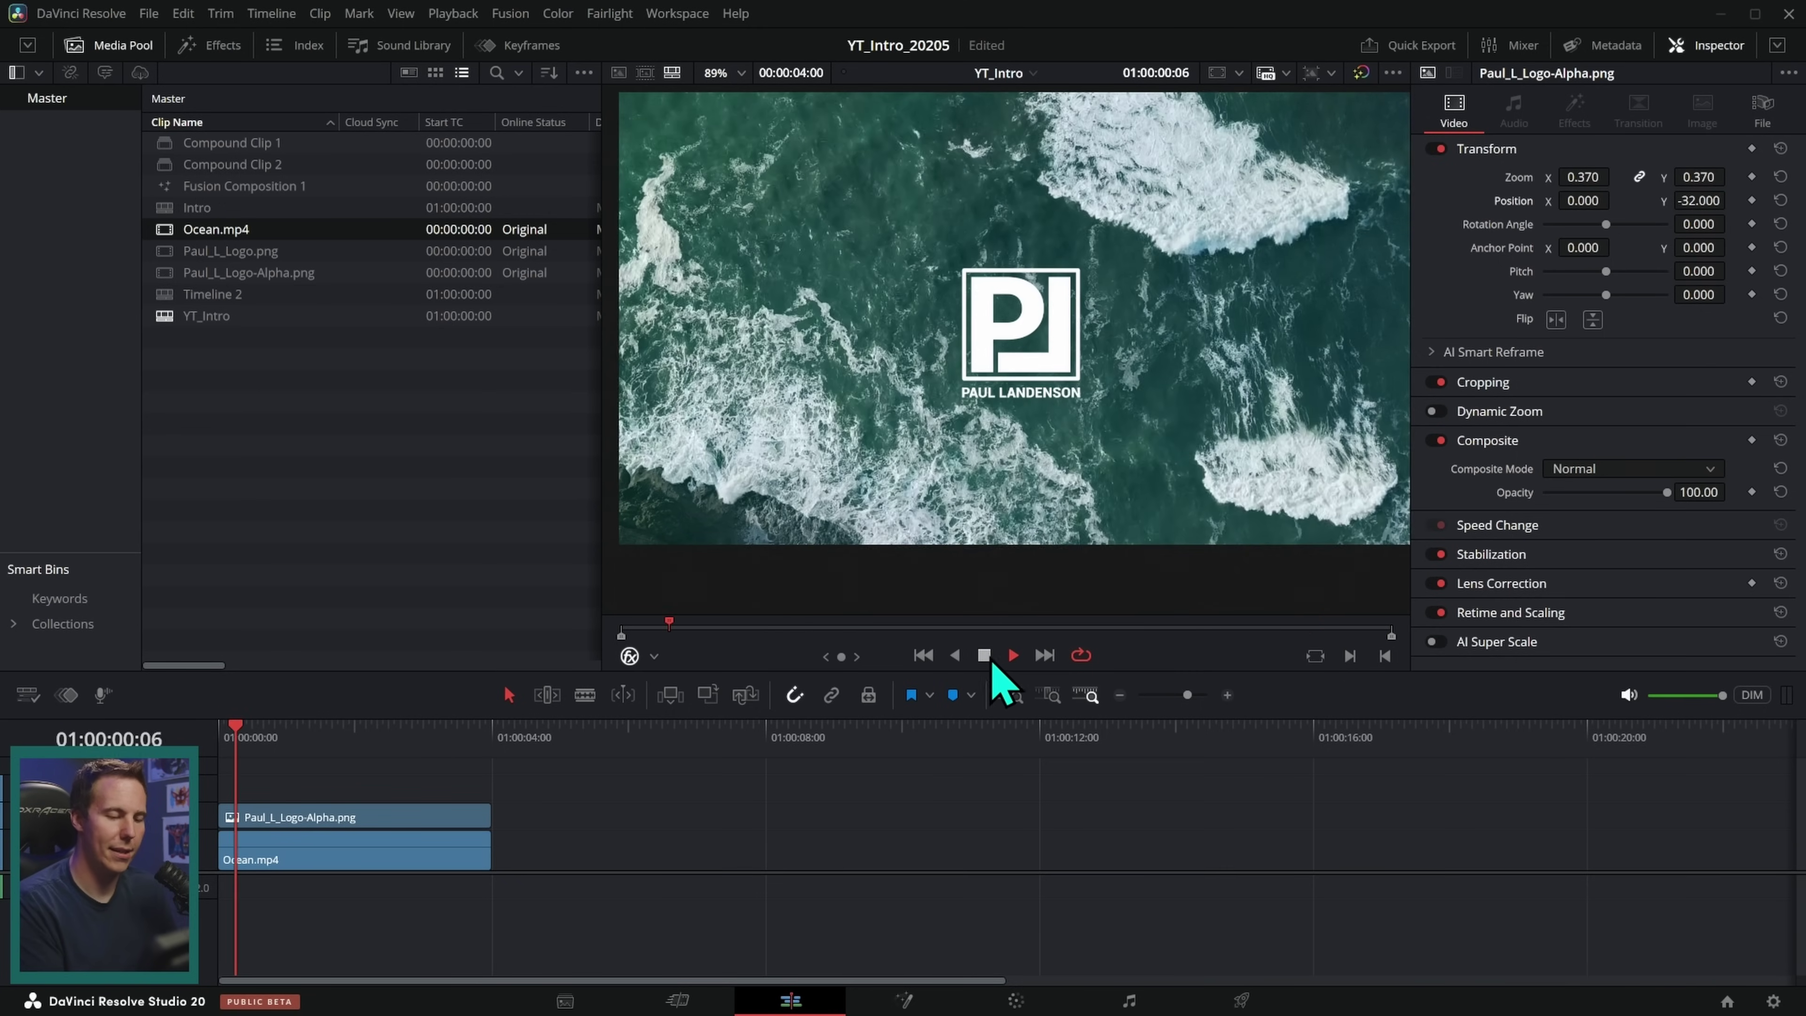
{"action": "left_click", "coordinate": [984, 654]}
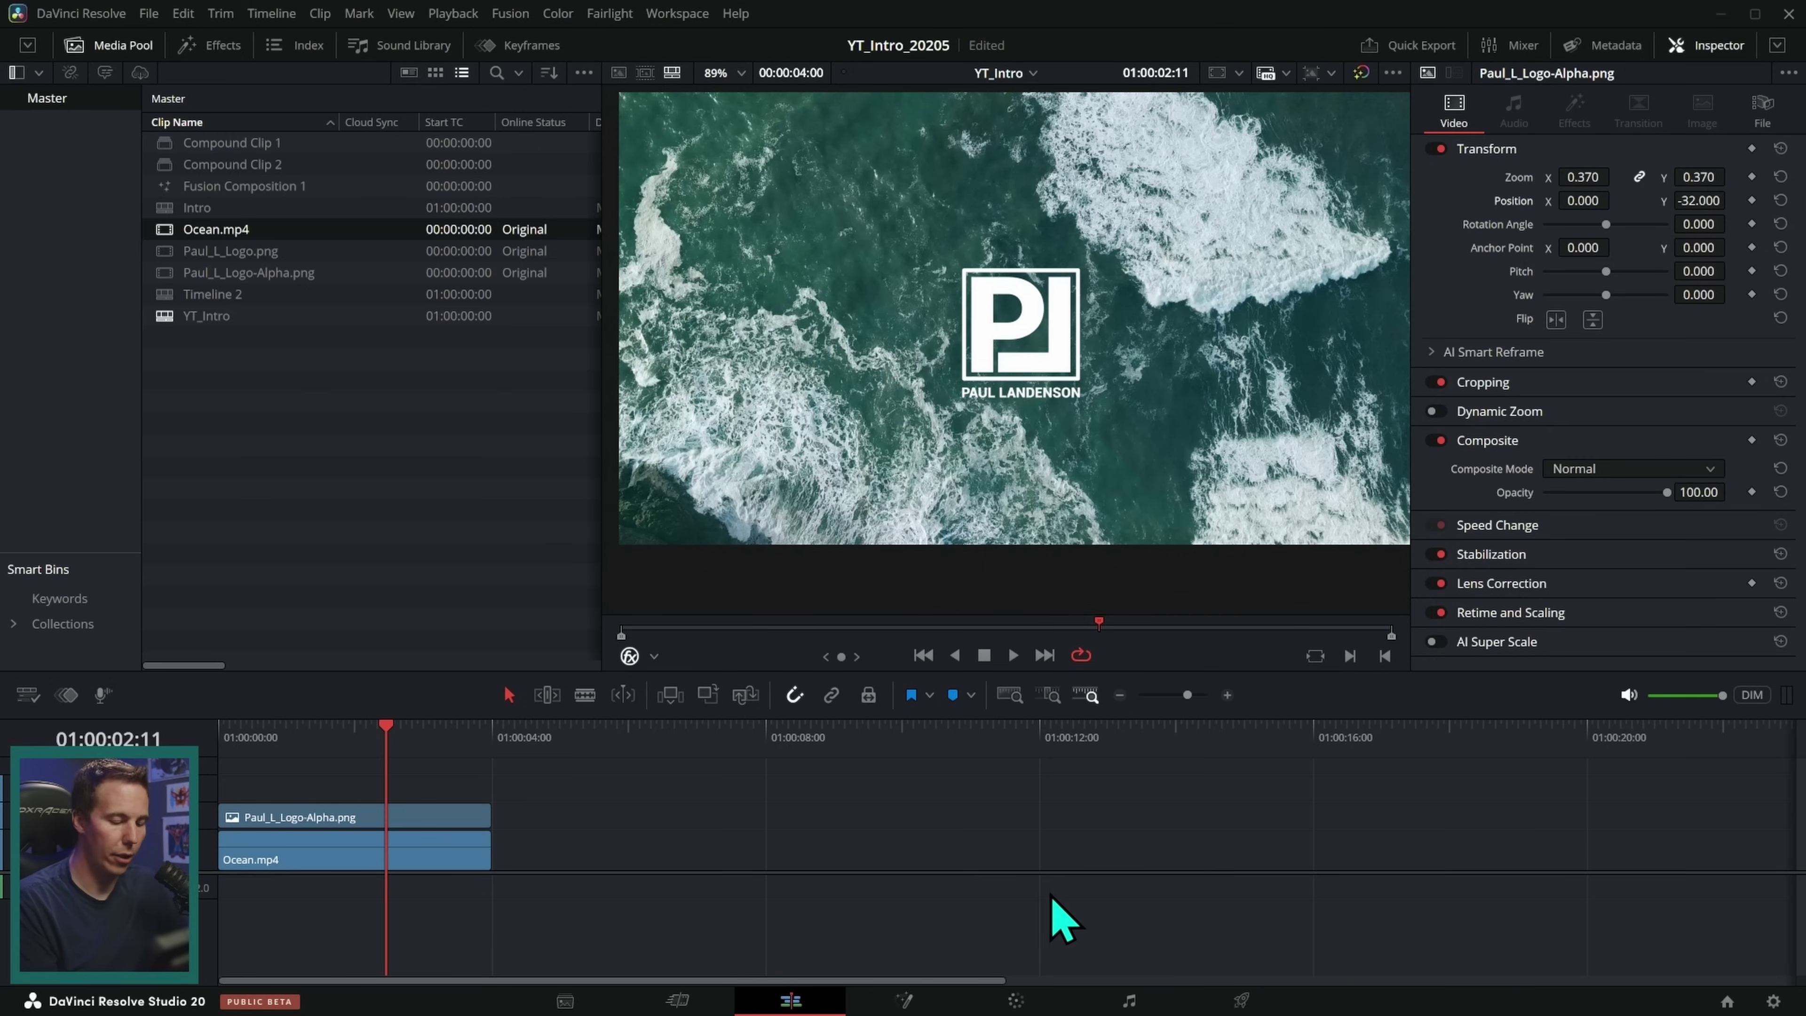
Step: Darken the midtones of Ocean.mp4 on the Color page by pulling the custom curve downward
{"action": "left_click", "coordinate": [1017, 1001]}
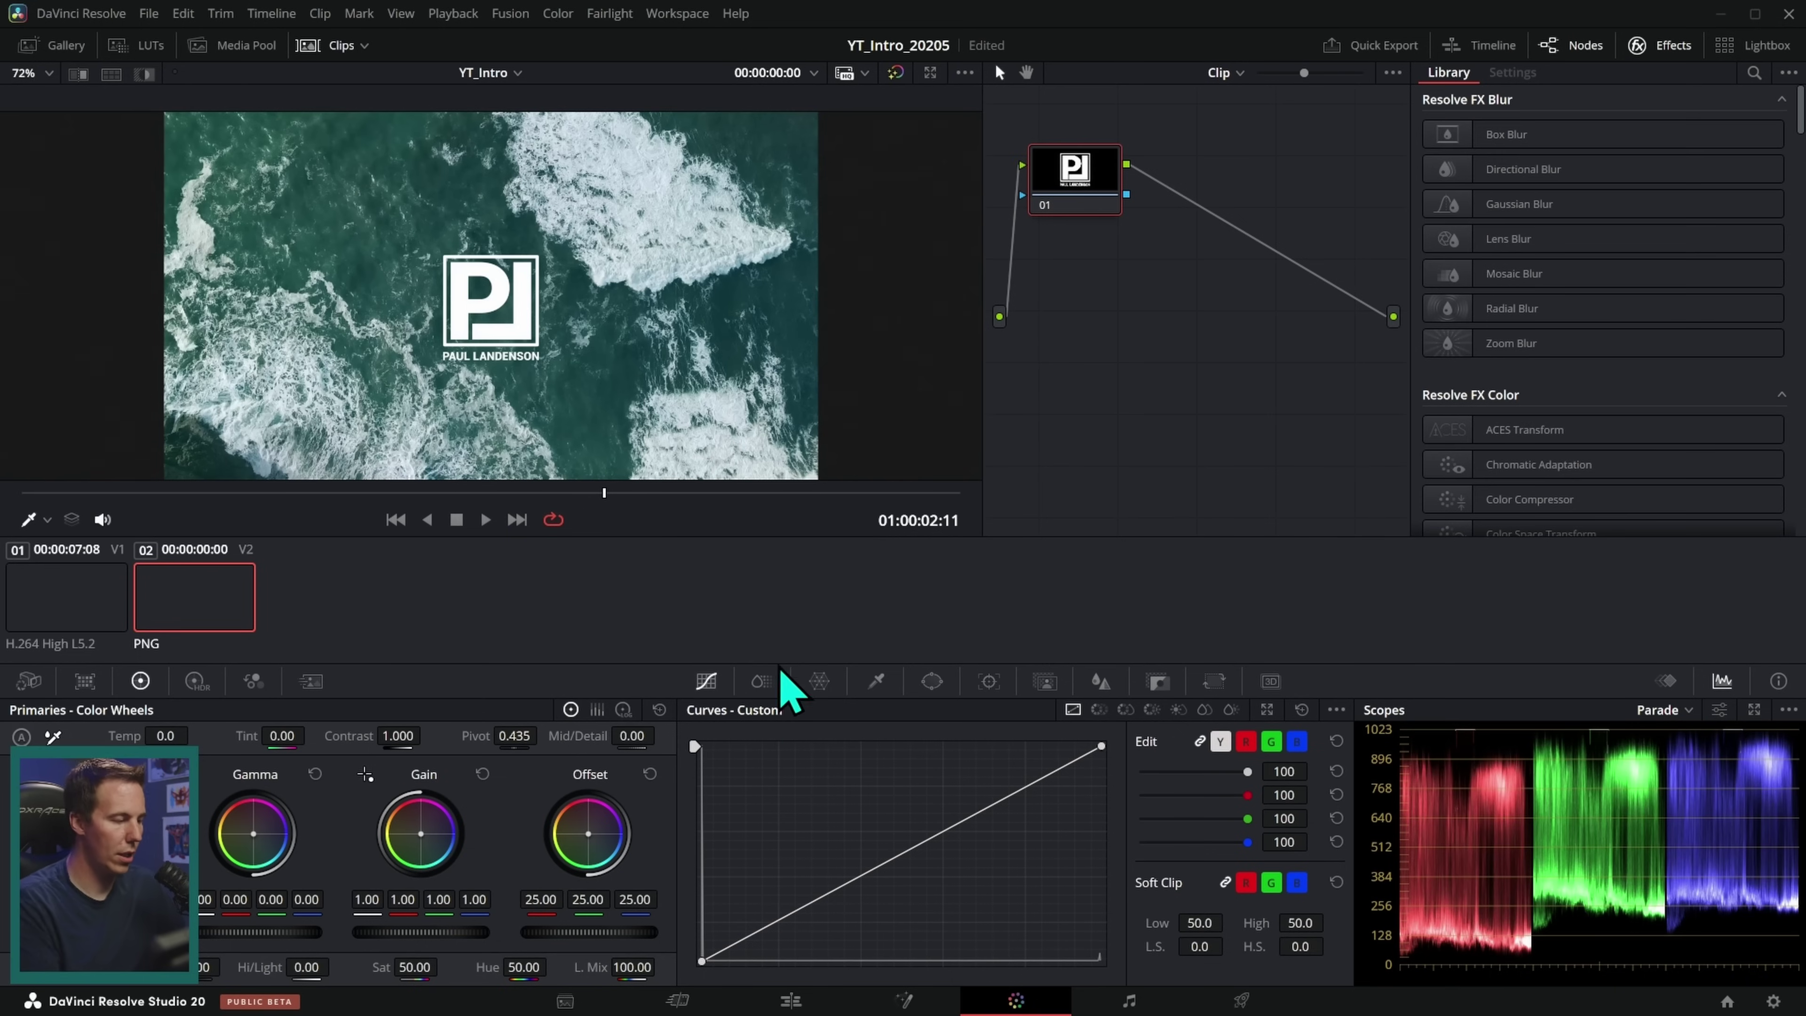
{"action": "left_click", "coordinate": [69, 606]}
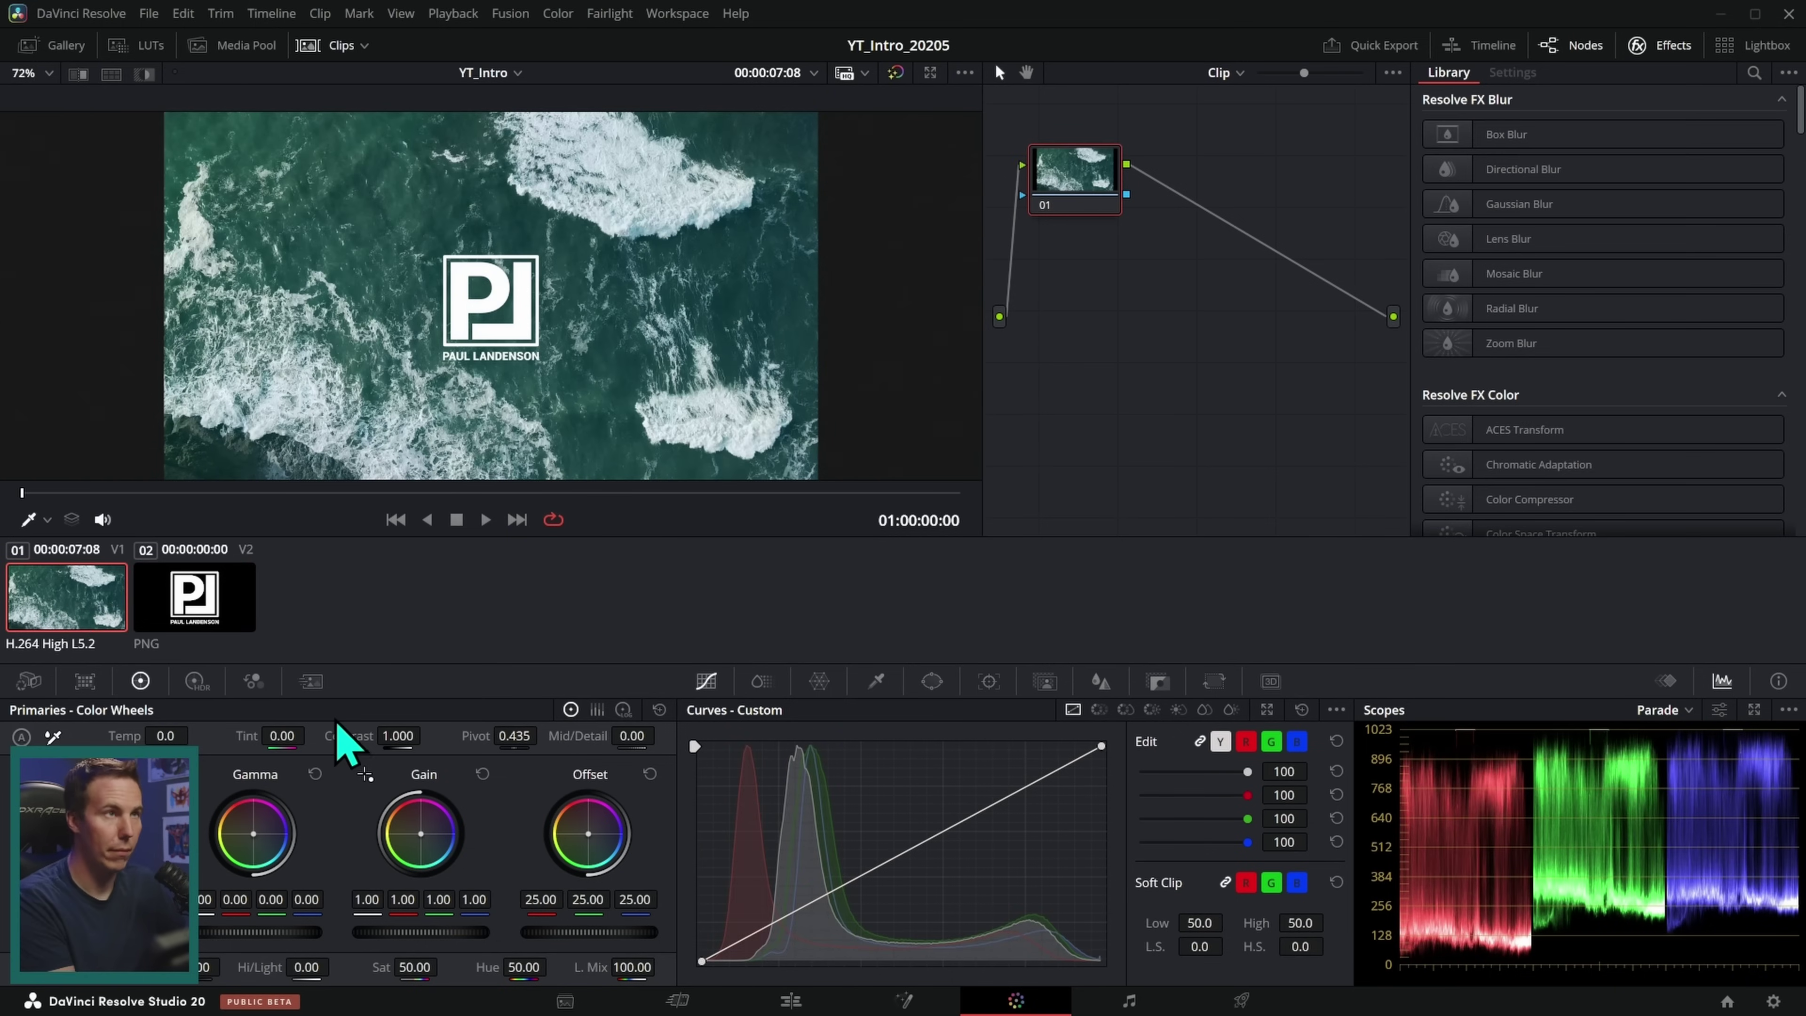
{"action": "left_click_drag", "start_coordinate": [882, 890], "coordinate": [901, 908]}
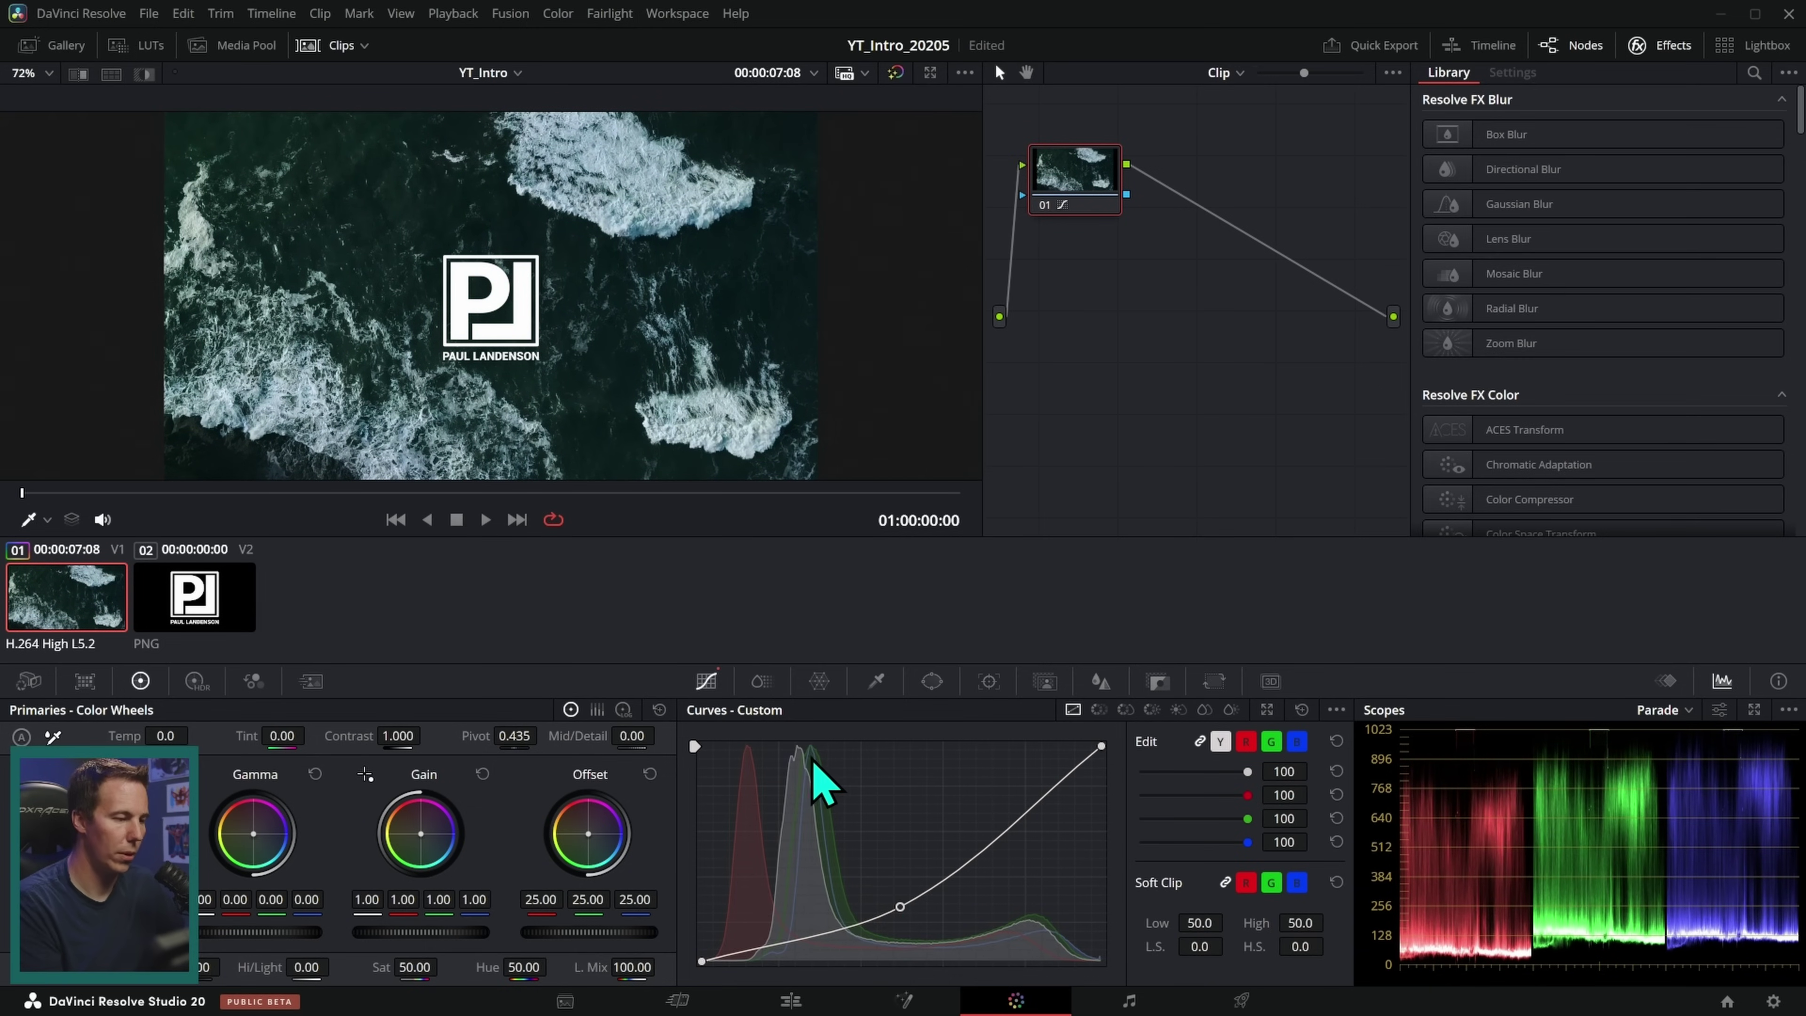
Step: Return to the Edit page and play the intro from the start to check the darkened background
{"action": "left_click", "coordinate": [790, 1000]}
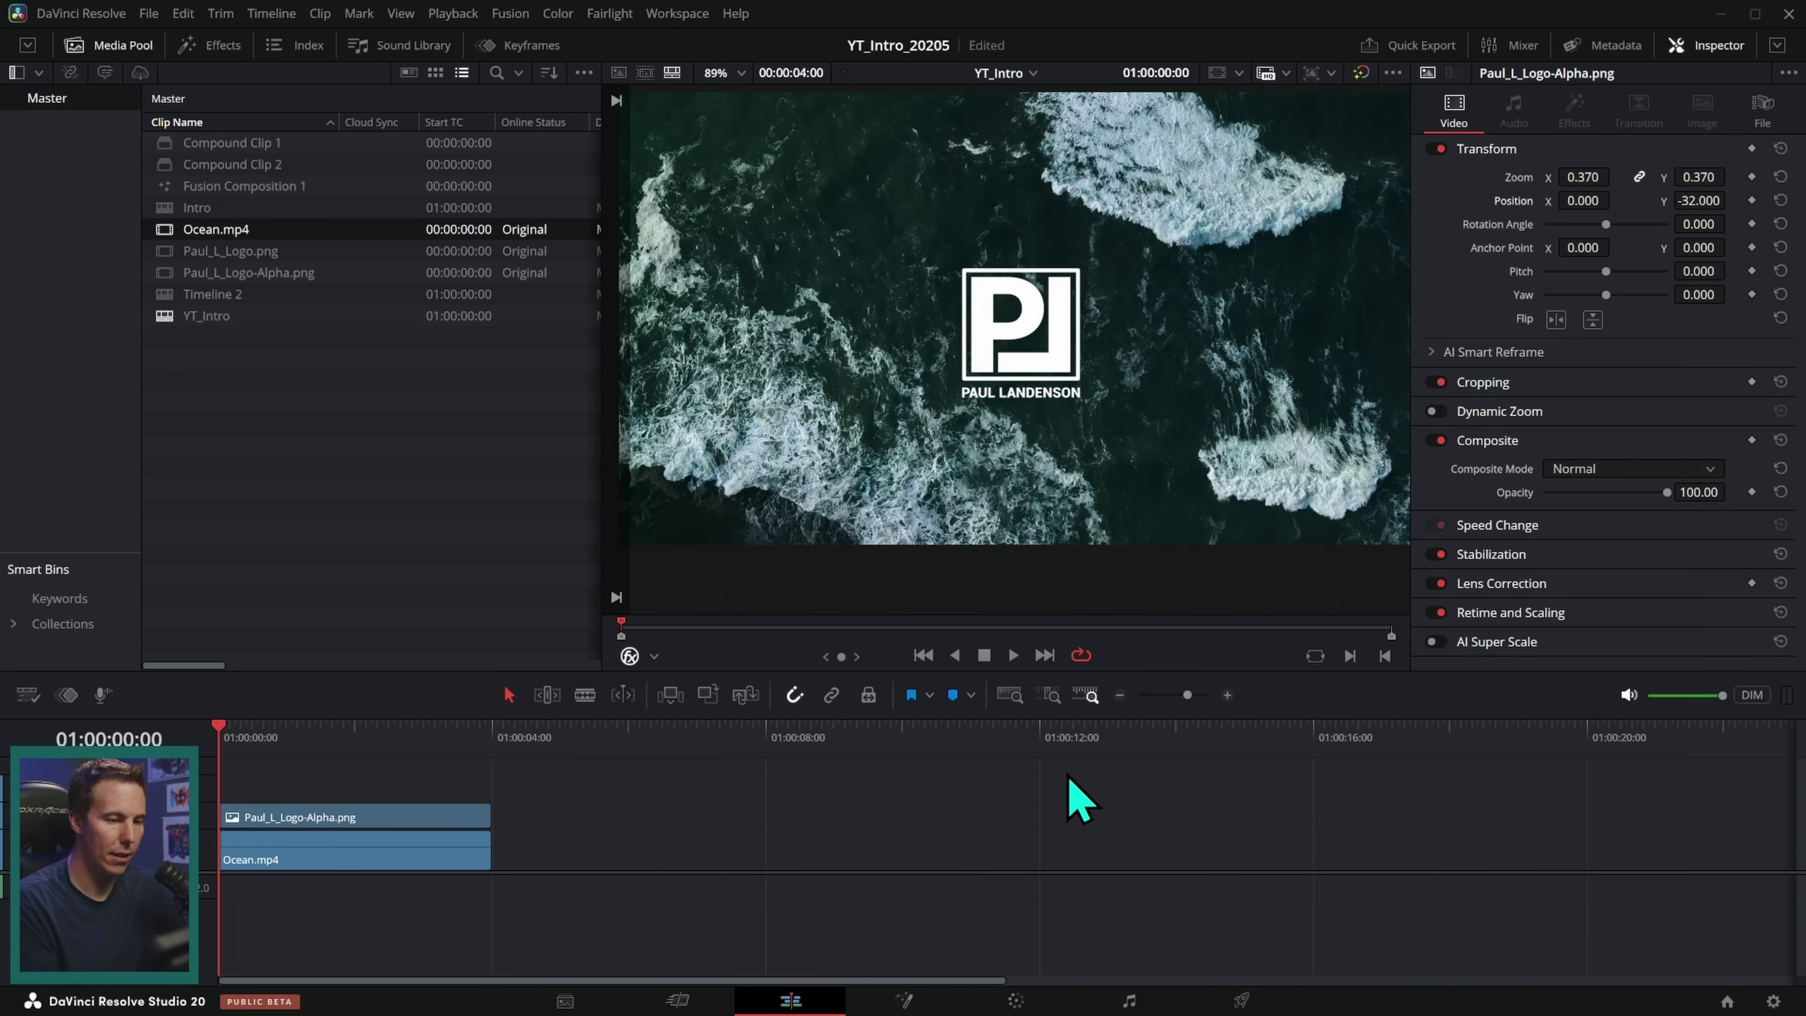
{"action": "key", "text": "space"}
{"action": "key", "text": "space"}
{"action": "left_click_drag", "start_coordinate": [388, 731], "coordinate": [202, 760]}
{"action": "key", "text": "space"}
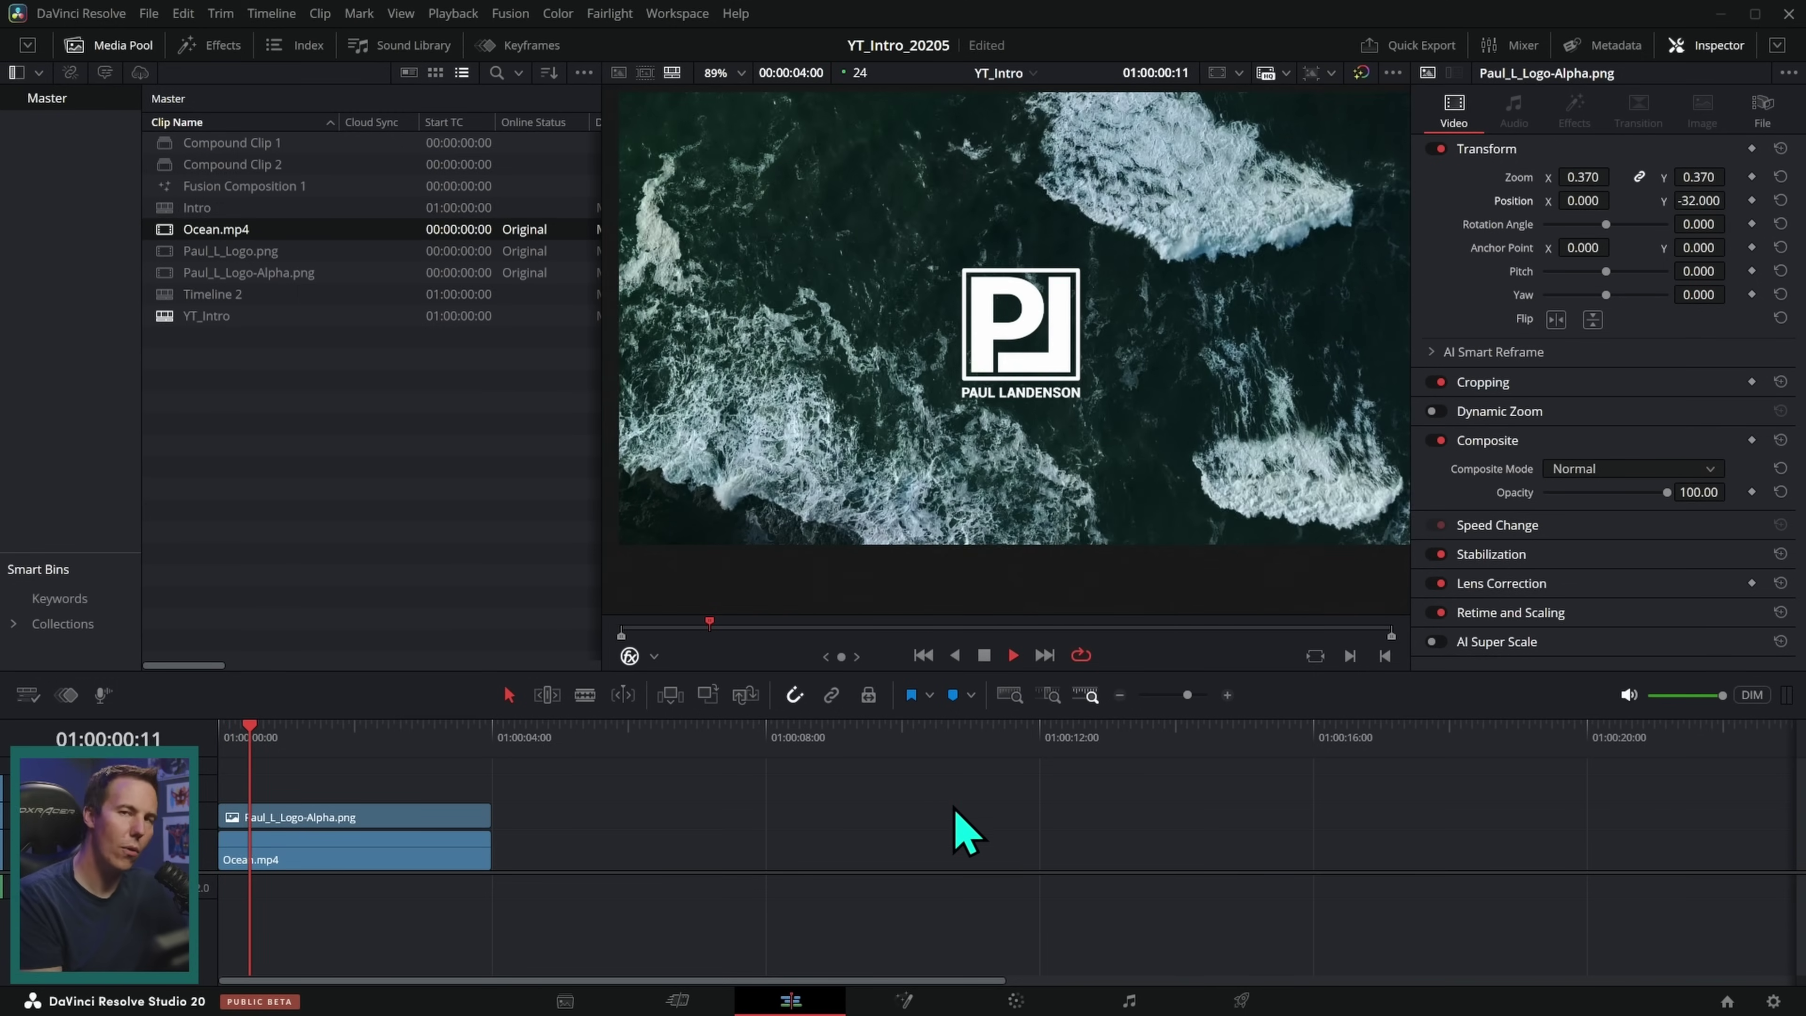
{"action": "key", "text": "space"}
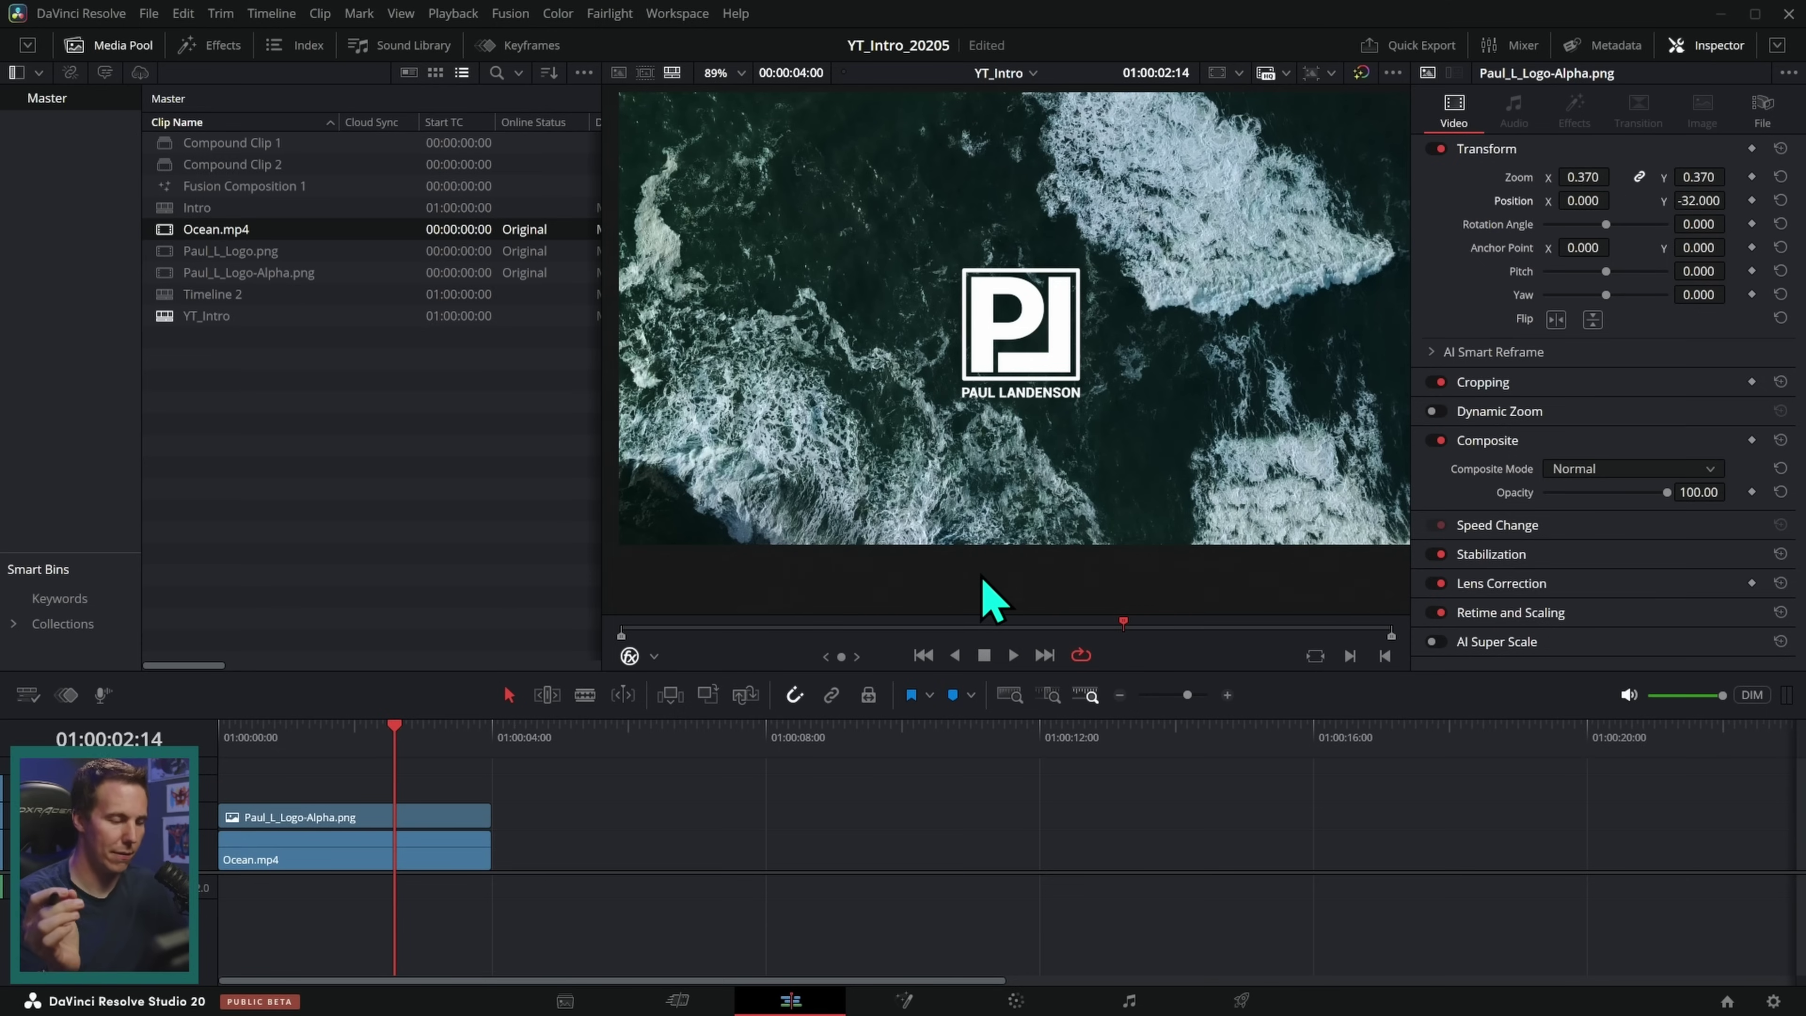
Step: Apply the Resolve FX Radial Blur effect to the Ocean.mp4 clip
{"action": "left_click", "coordinate": [212, 51]}
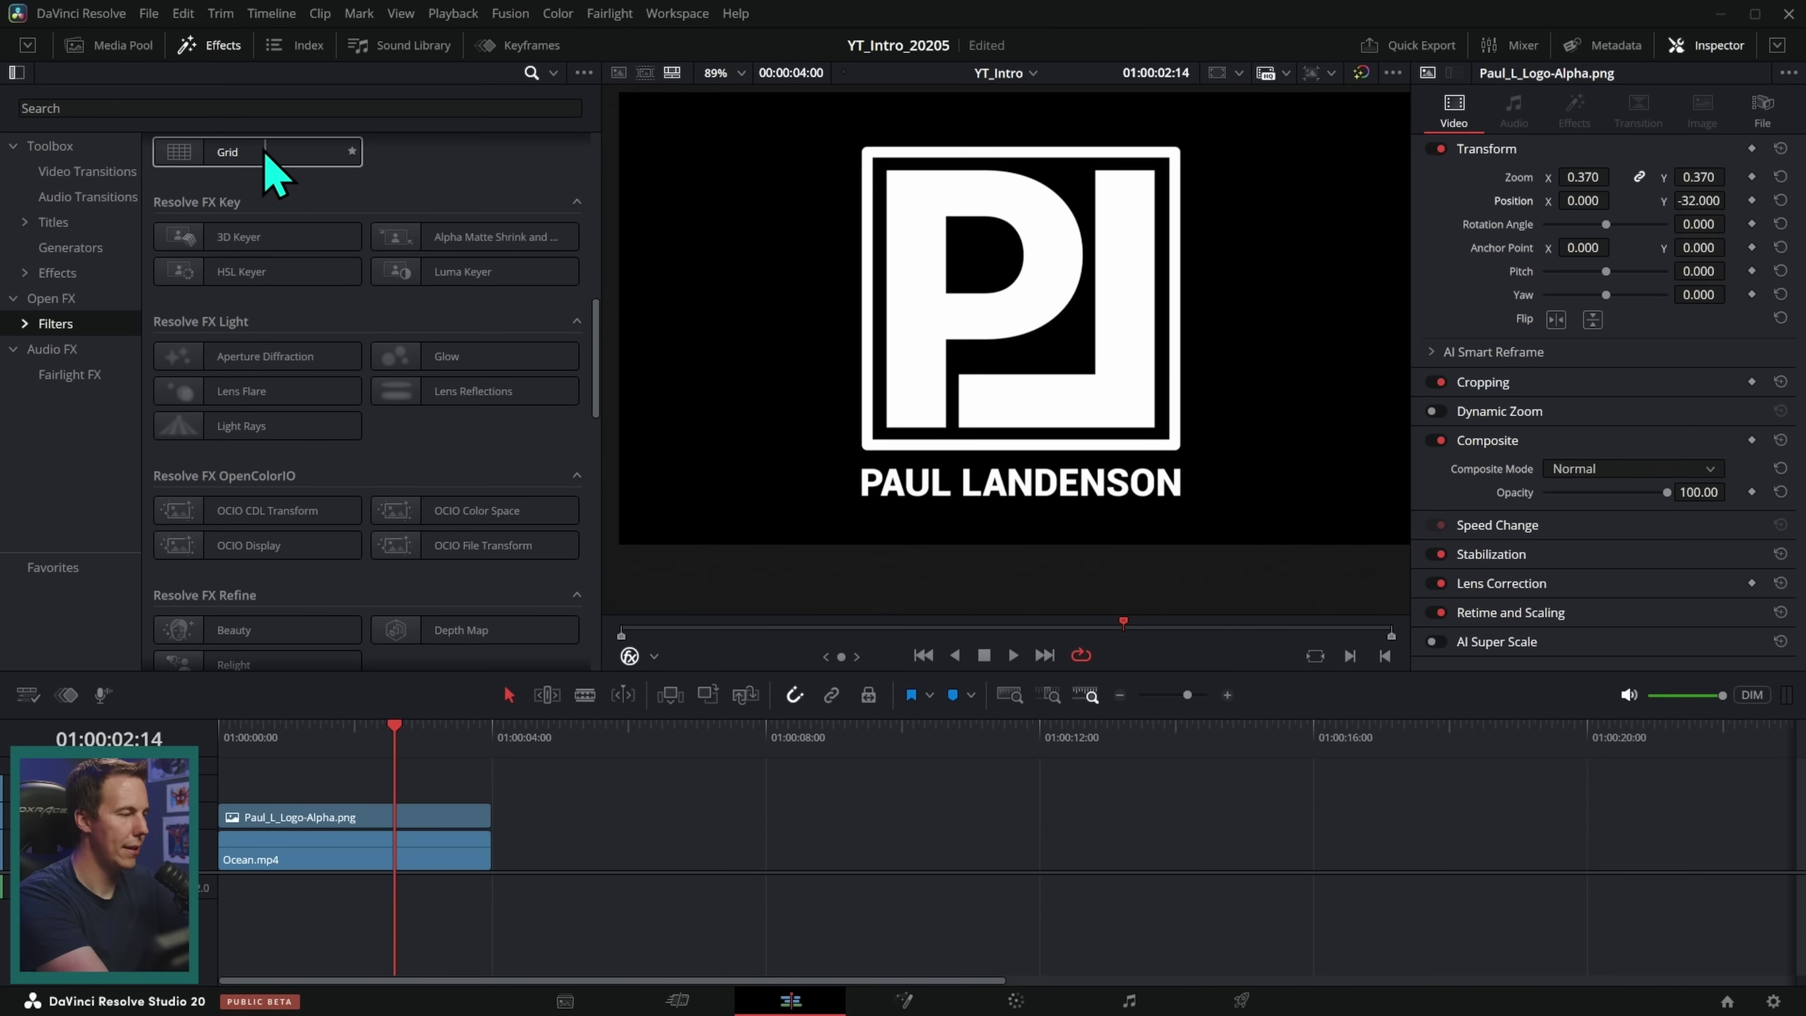
{"action": "left_click", "coordinate": [75, 248]}
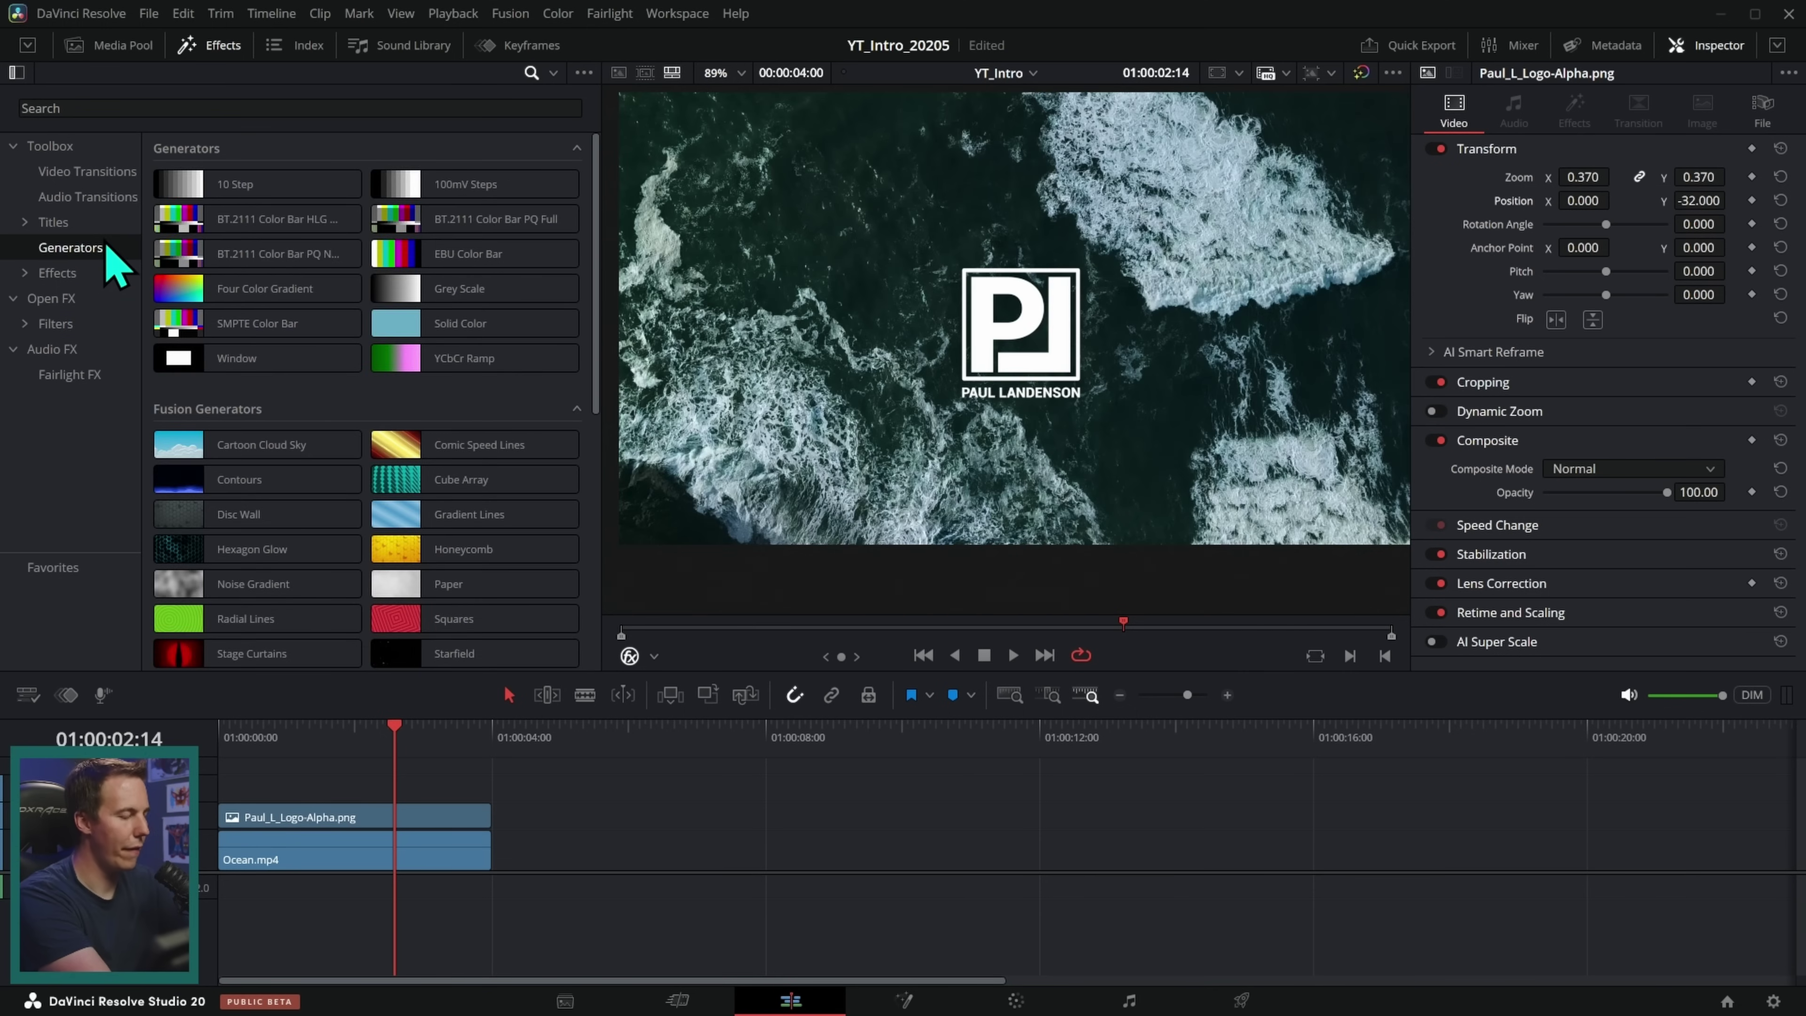
{"action": "left_click", "coordinate": [438, 863]}
{"action": "left_click", "coordinate": [87, 304]}
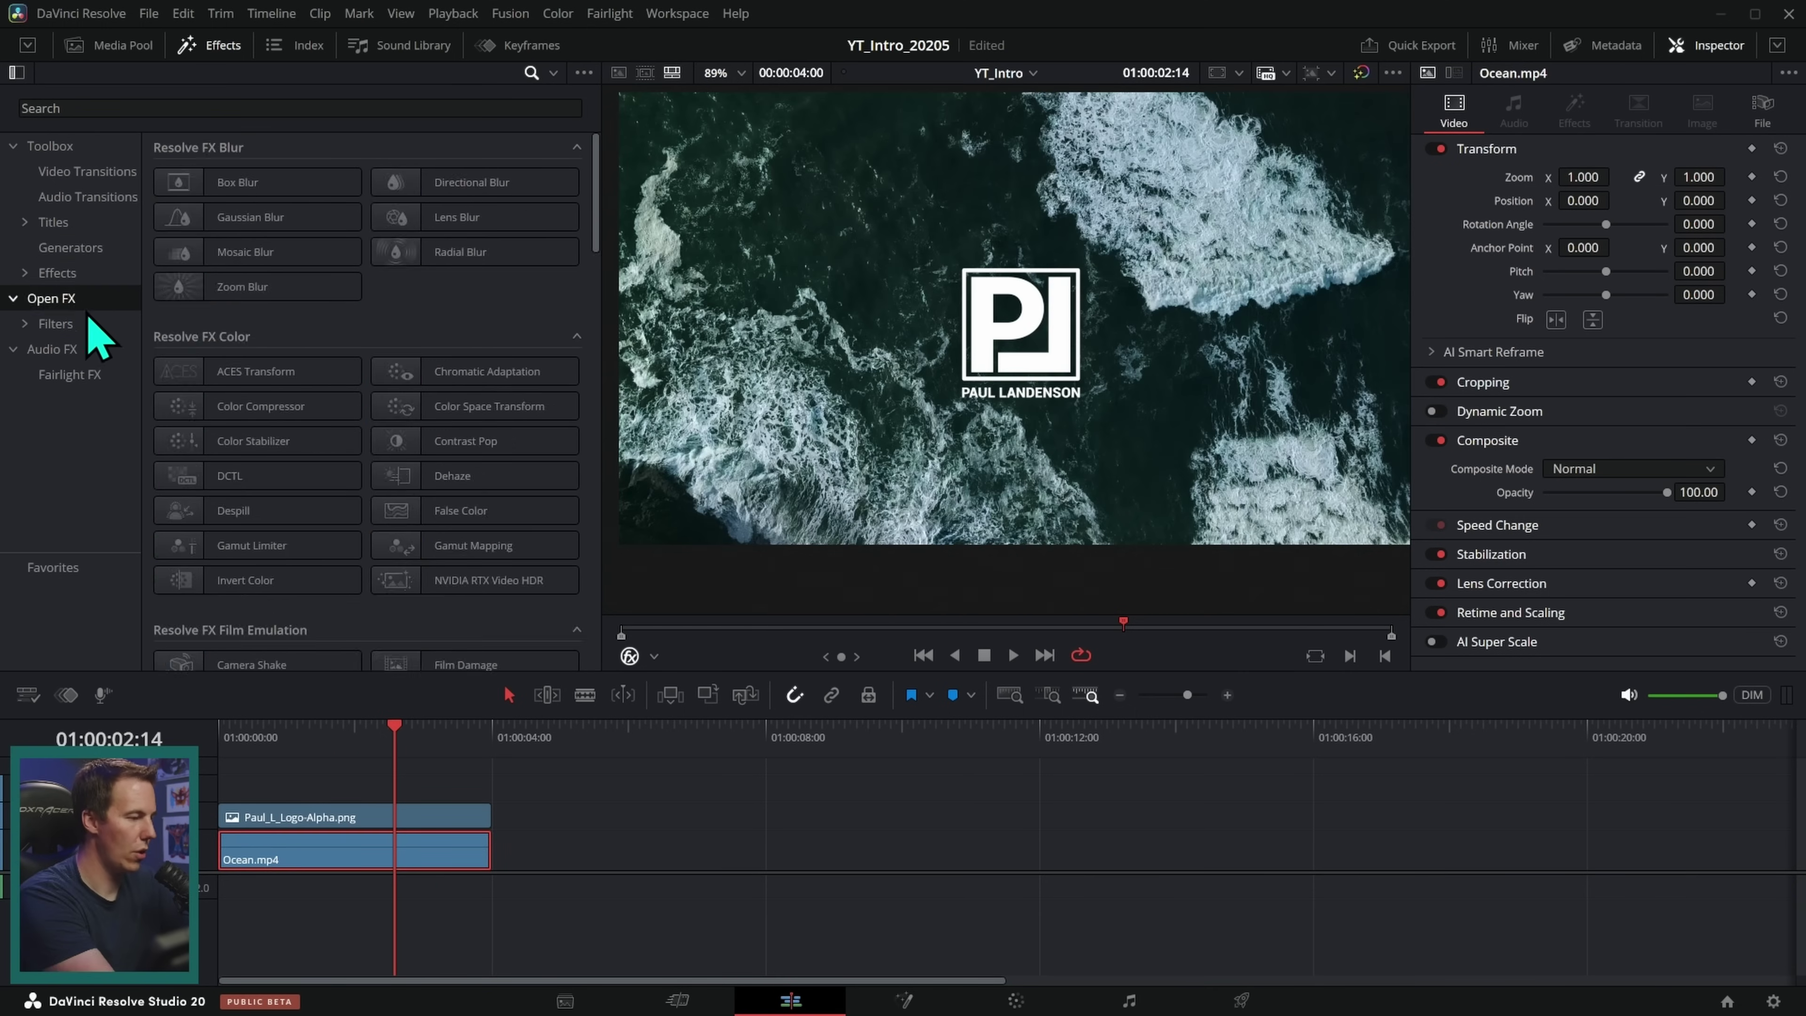
{"action": "left_click_drag", "start_coordinate": [405, 253], "coordinate": [445, 862]}
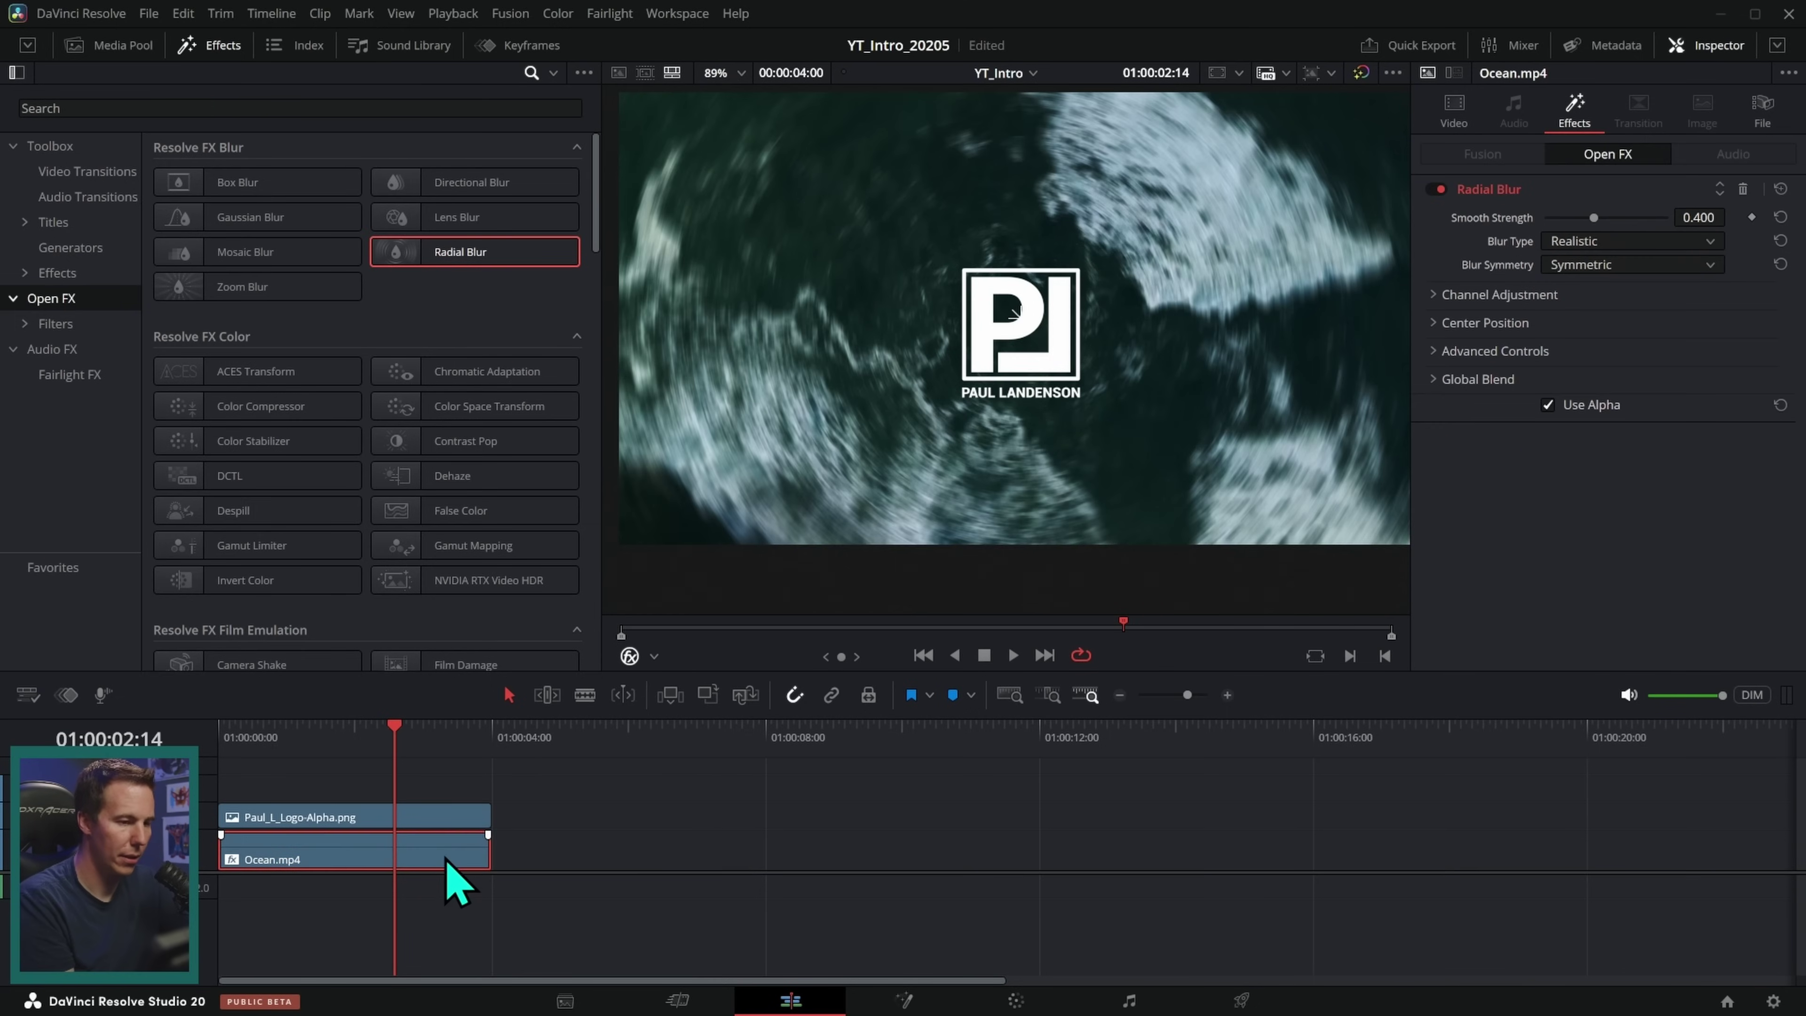
Step: Set the Radial Blur's smooth strength on Ocean.mp4 to 0.674
{"action": "left_click_drag", "start_coordinate": [1594, 218], "coordinate": [1617, 219]}
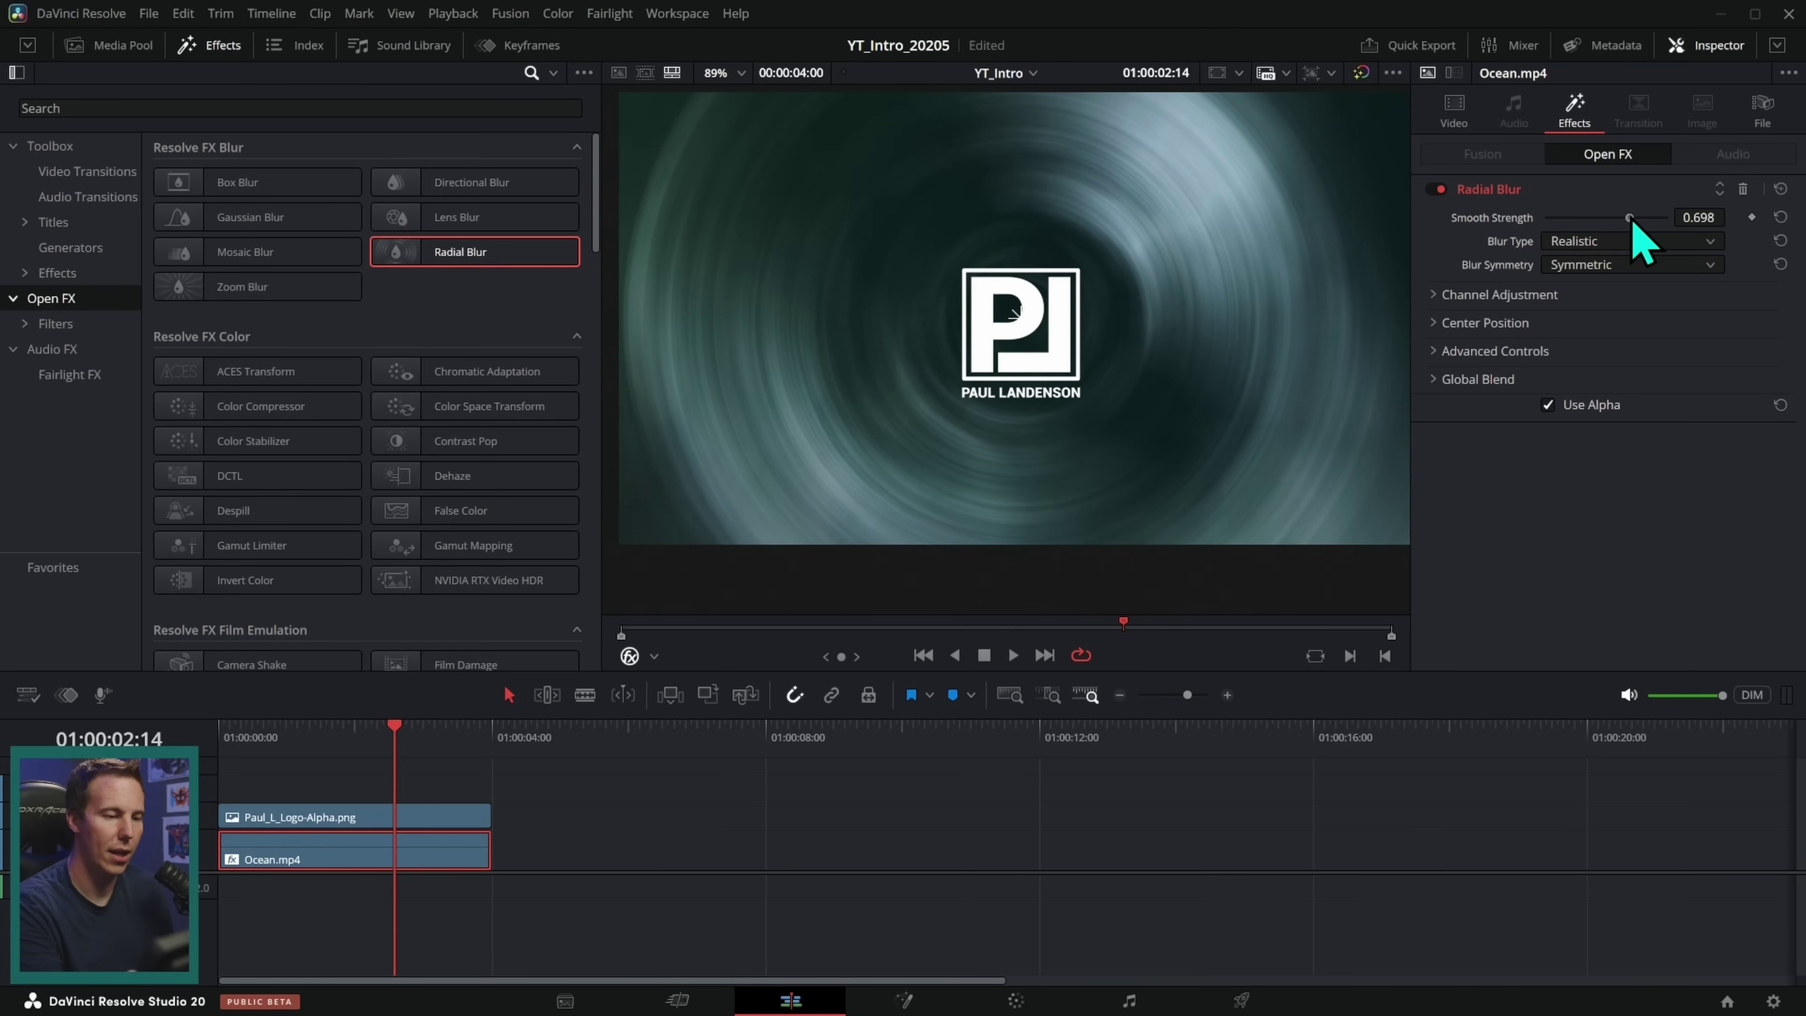
{"action": "left_click_drag", "start_coordinate": [1616, 228], "coordinate": [1633, 229]}
{"action": "left_click_drag", "start_coordinate": [1629, 228], "coordinate": [1631, 229]}
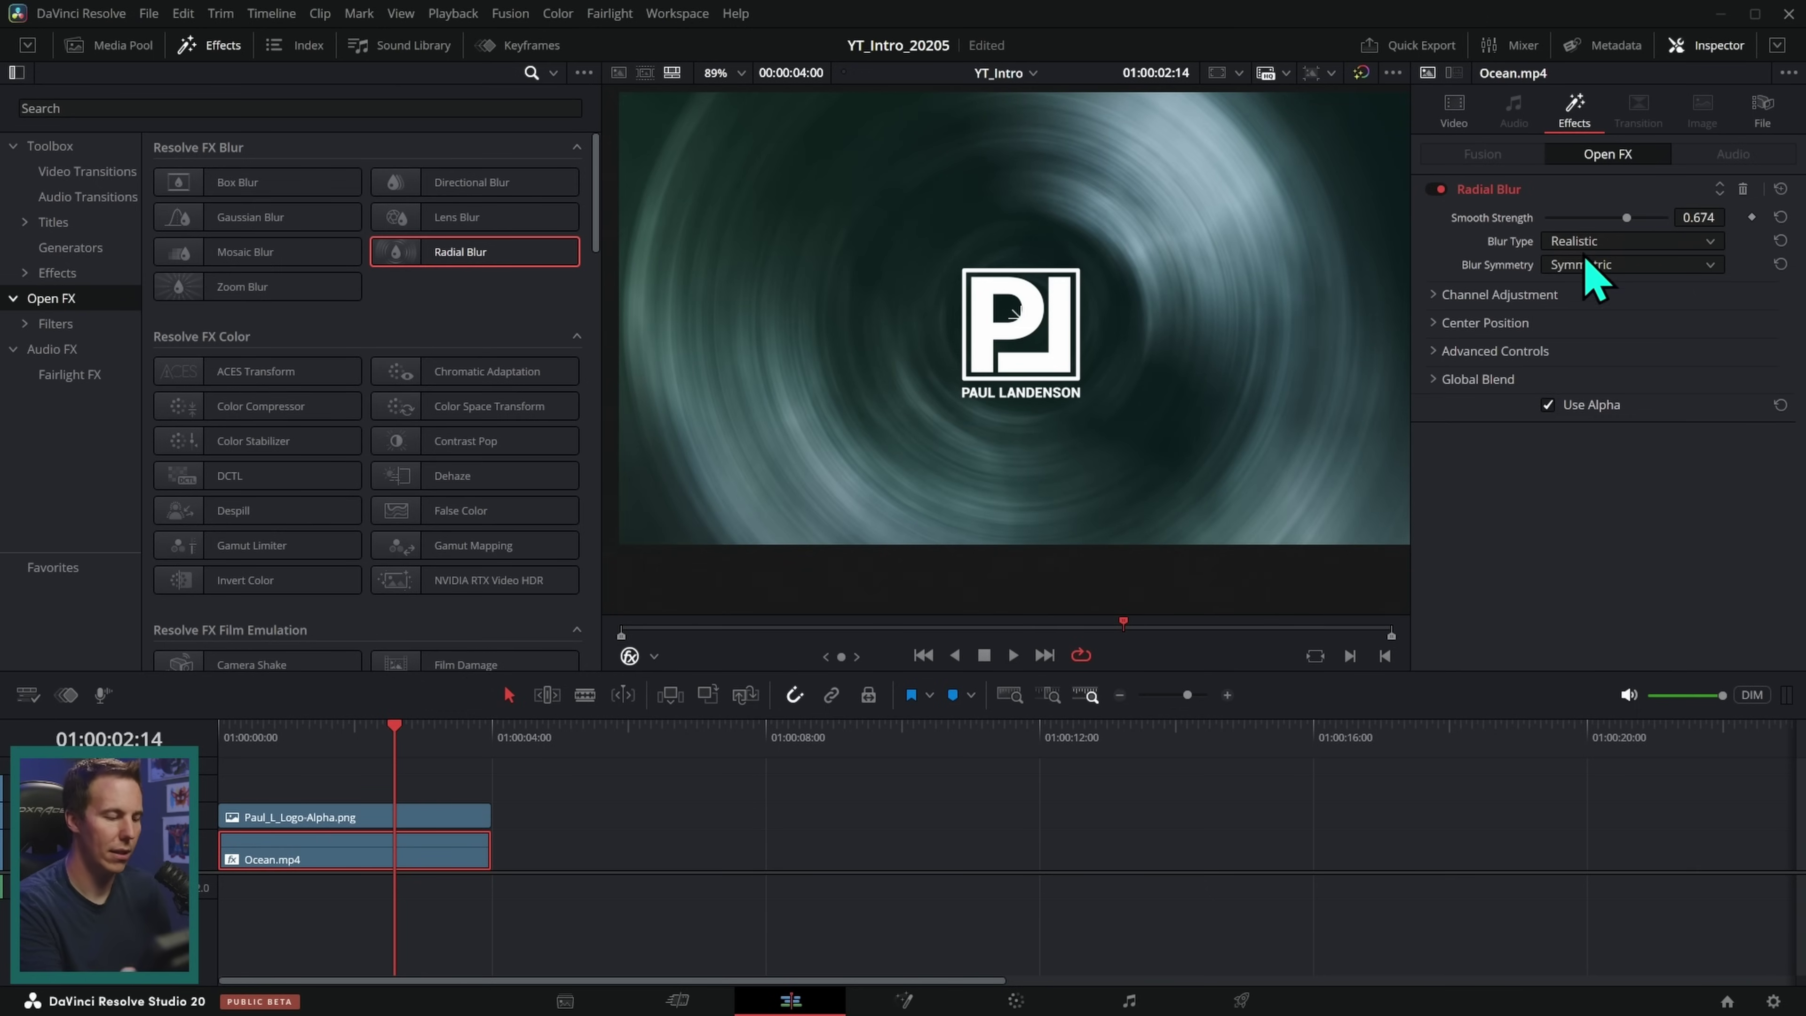
Step: Play the intro from the start to check the radially blurred ocean background
{"action": "left_click_drag", "start_coordinate": [395, 733], "coordinate": [222, 783]}
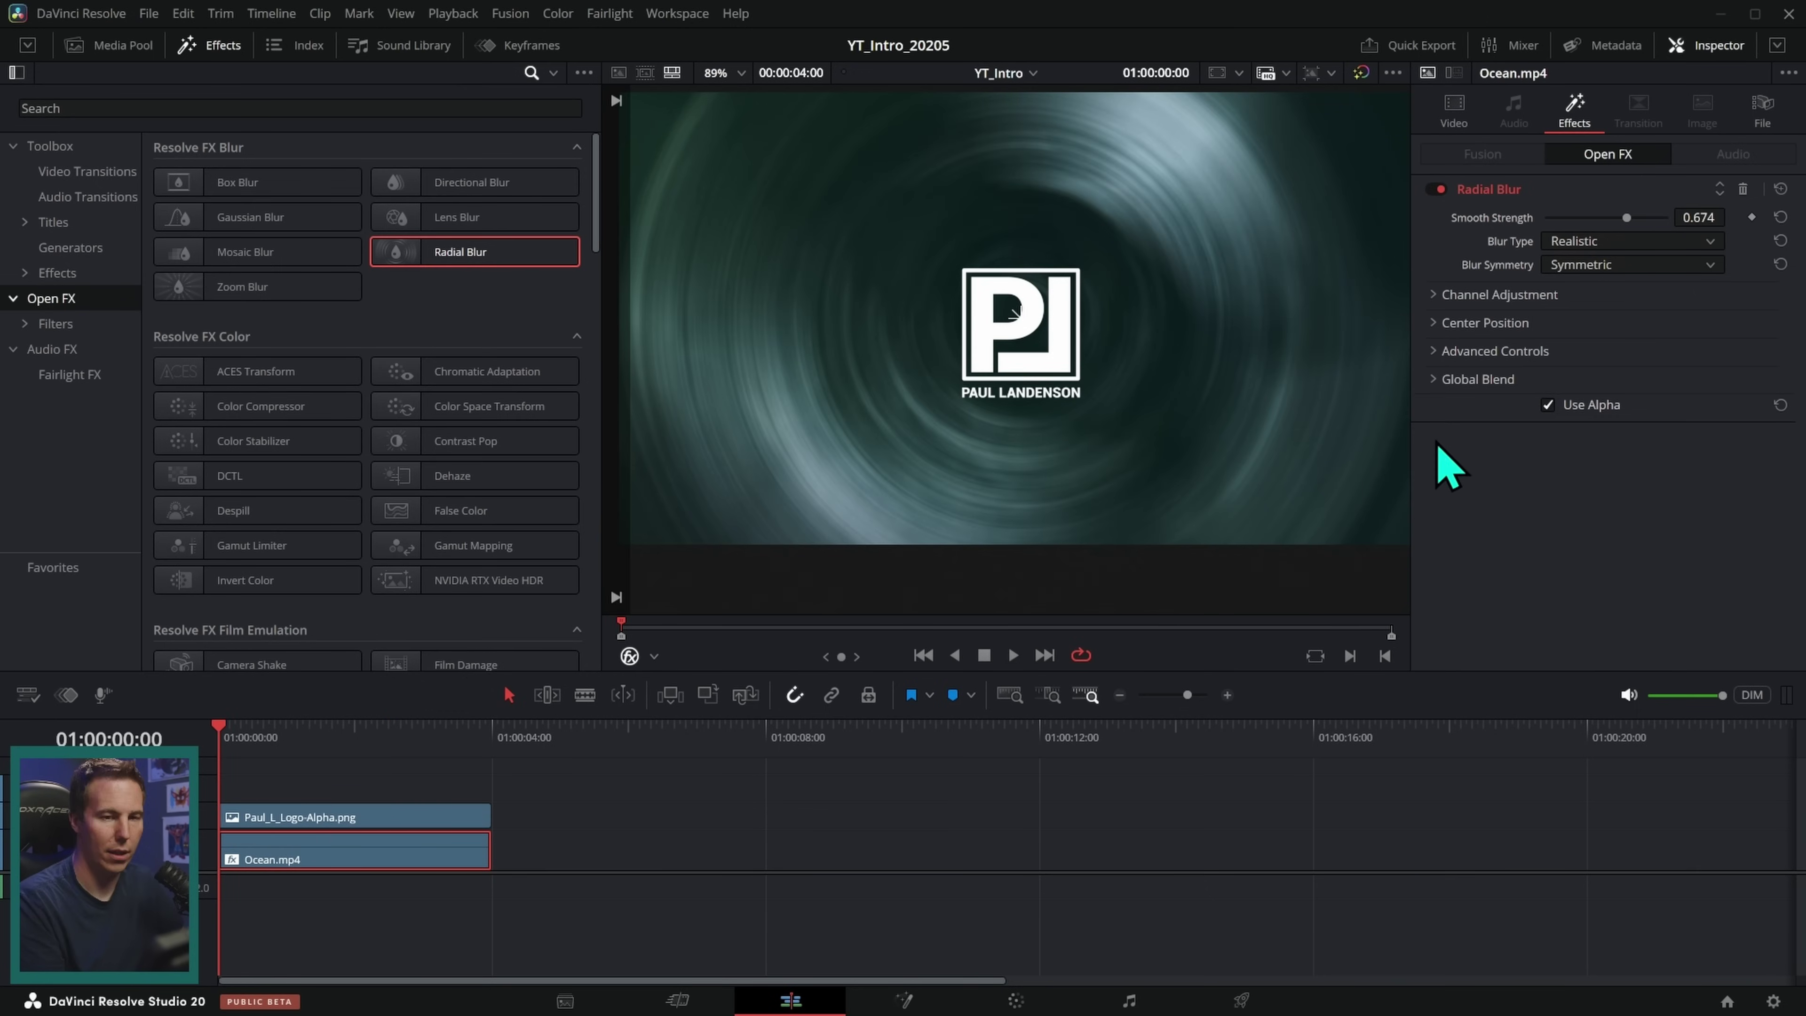
{"action": "key", "text": "space"}
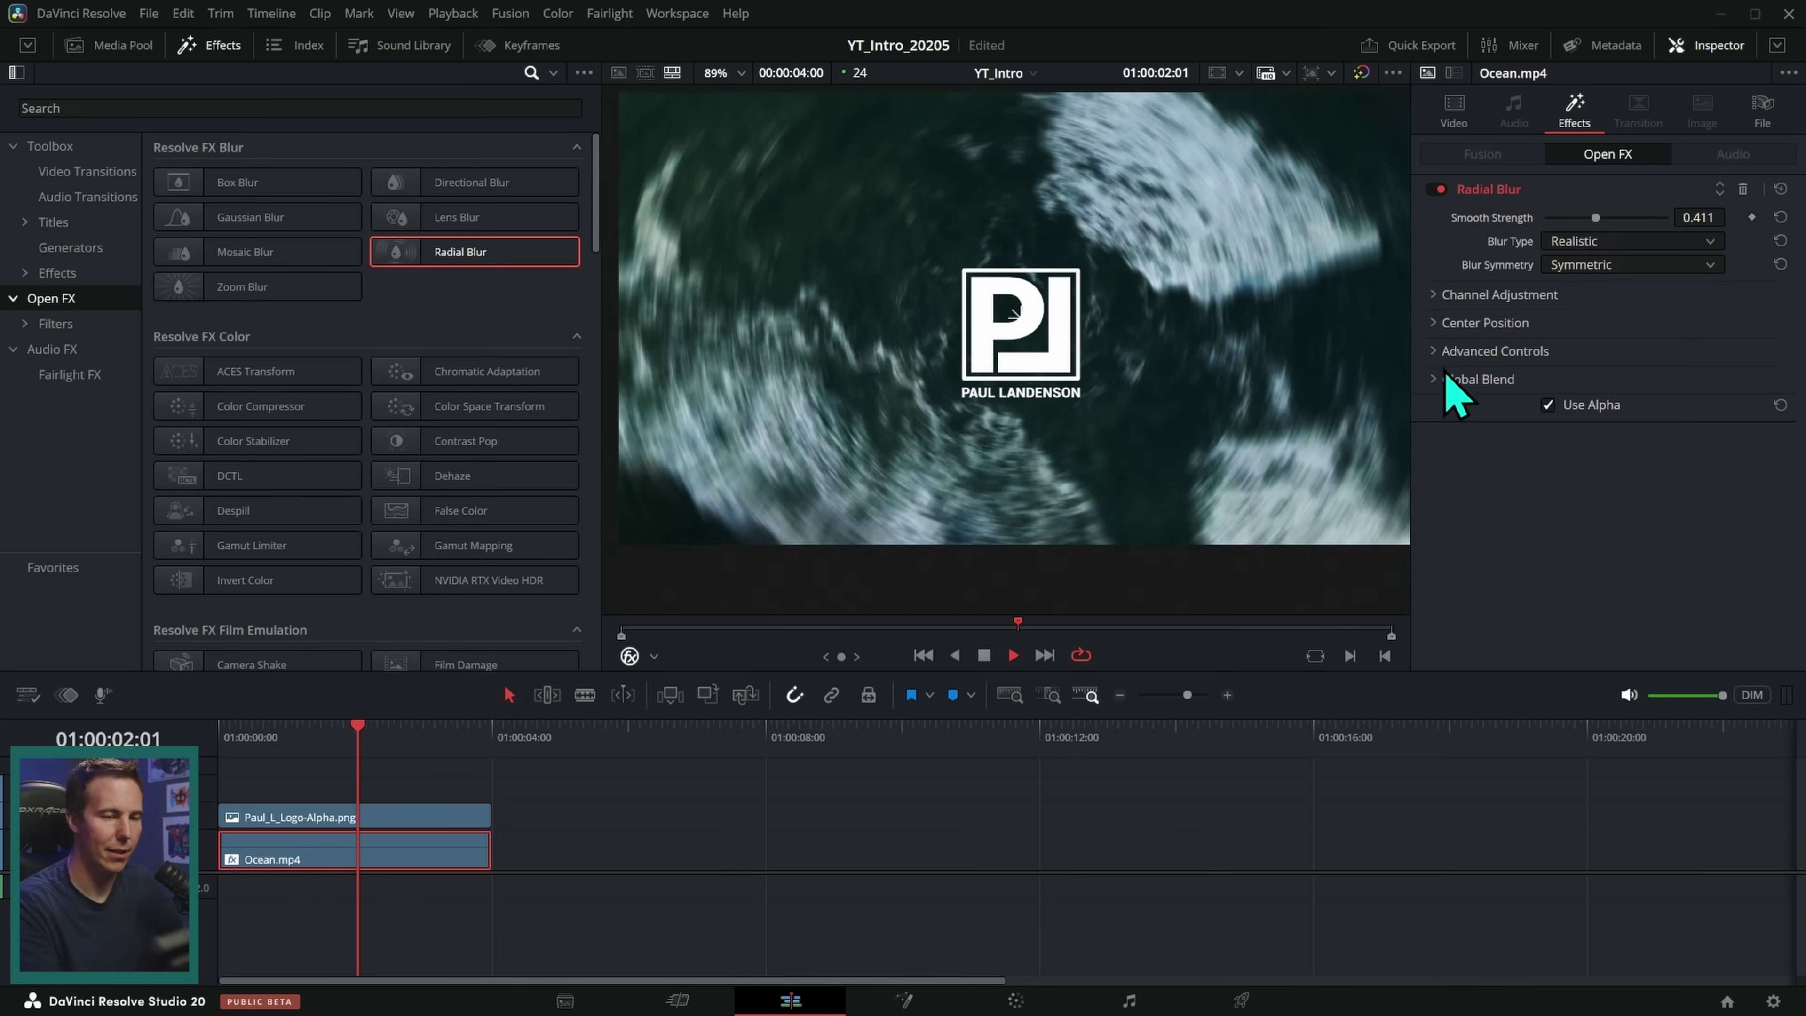
{"action": "key", "text": "space"}
Step: Remove the Radial Blur effect from Ocean.mp4 and apply the Resolve FX Lens Reflections effect to it
{"action": "left_click", "coordinate": [1743, 190]}
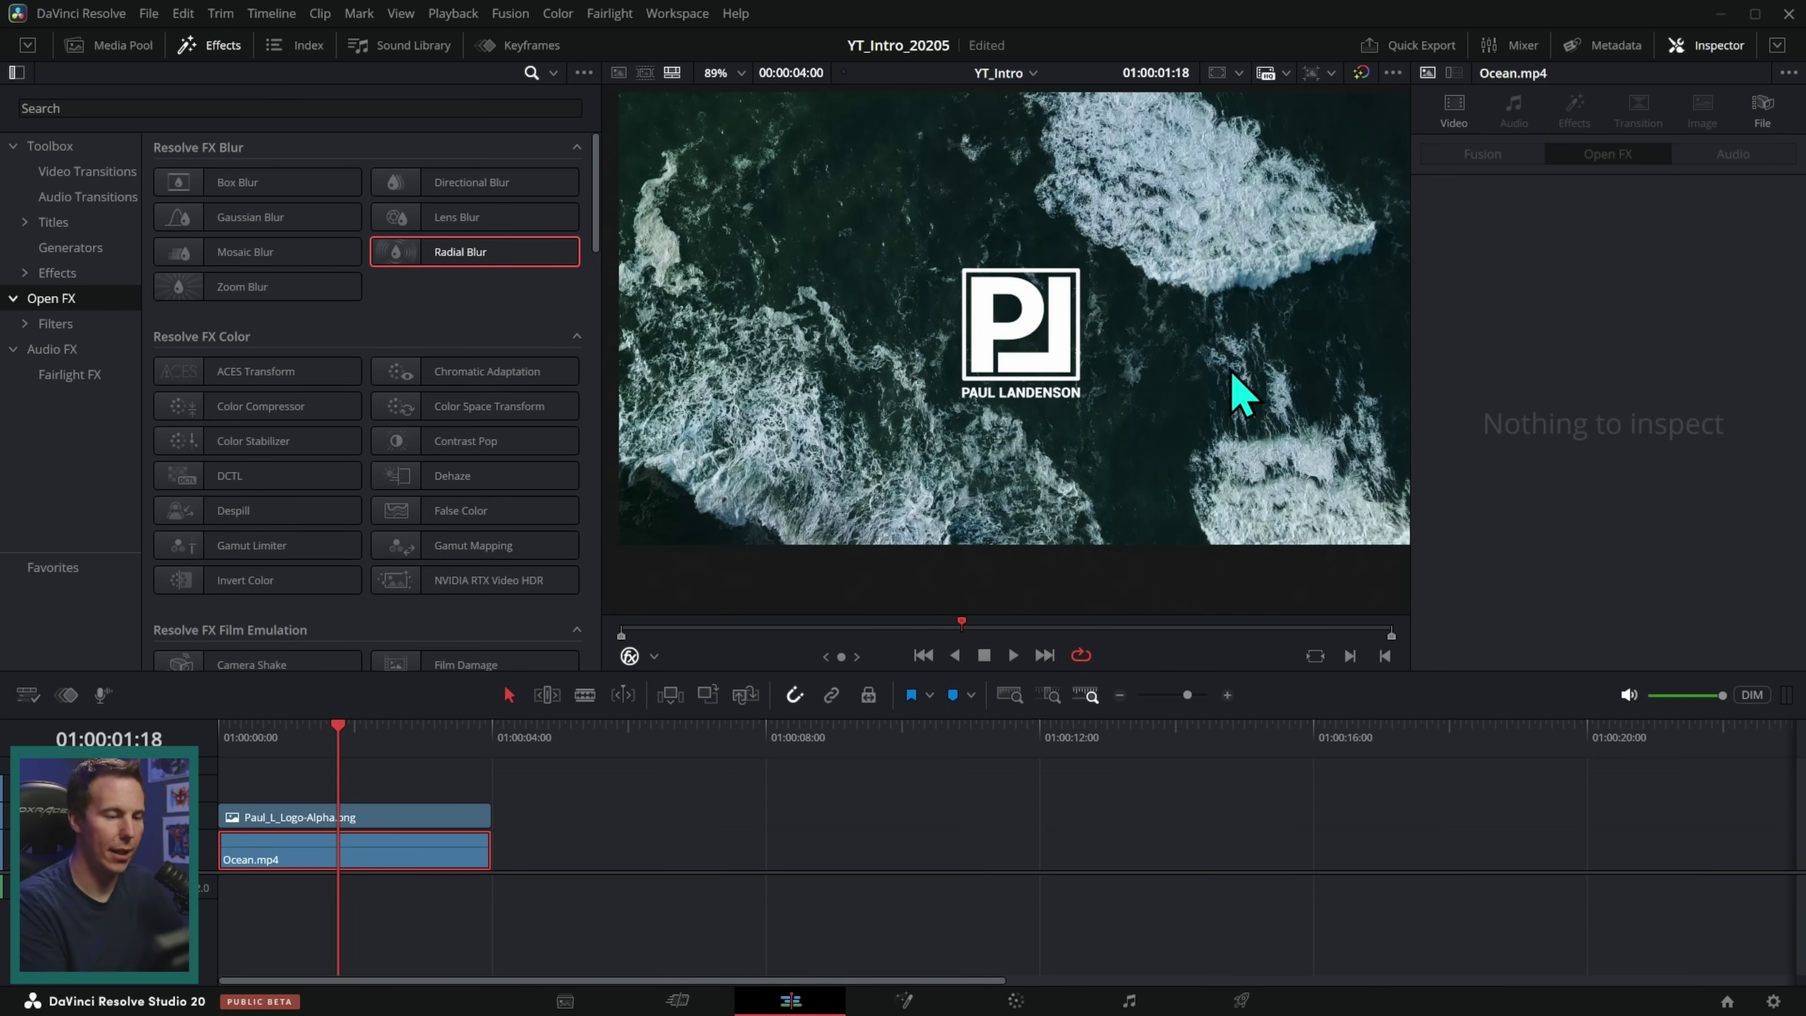
{"action": "scroll", "coordinate": [600, 271], "scroll_direction": "down", "scroll_amount": 8}
{"action": "left_click_drag", "start_coordinate": [462, 483], "coordinate": [426, 866]}
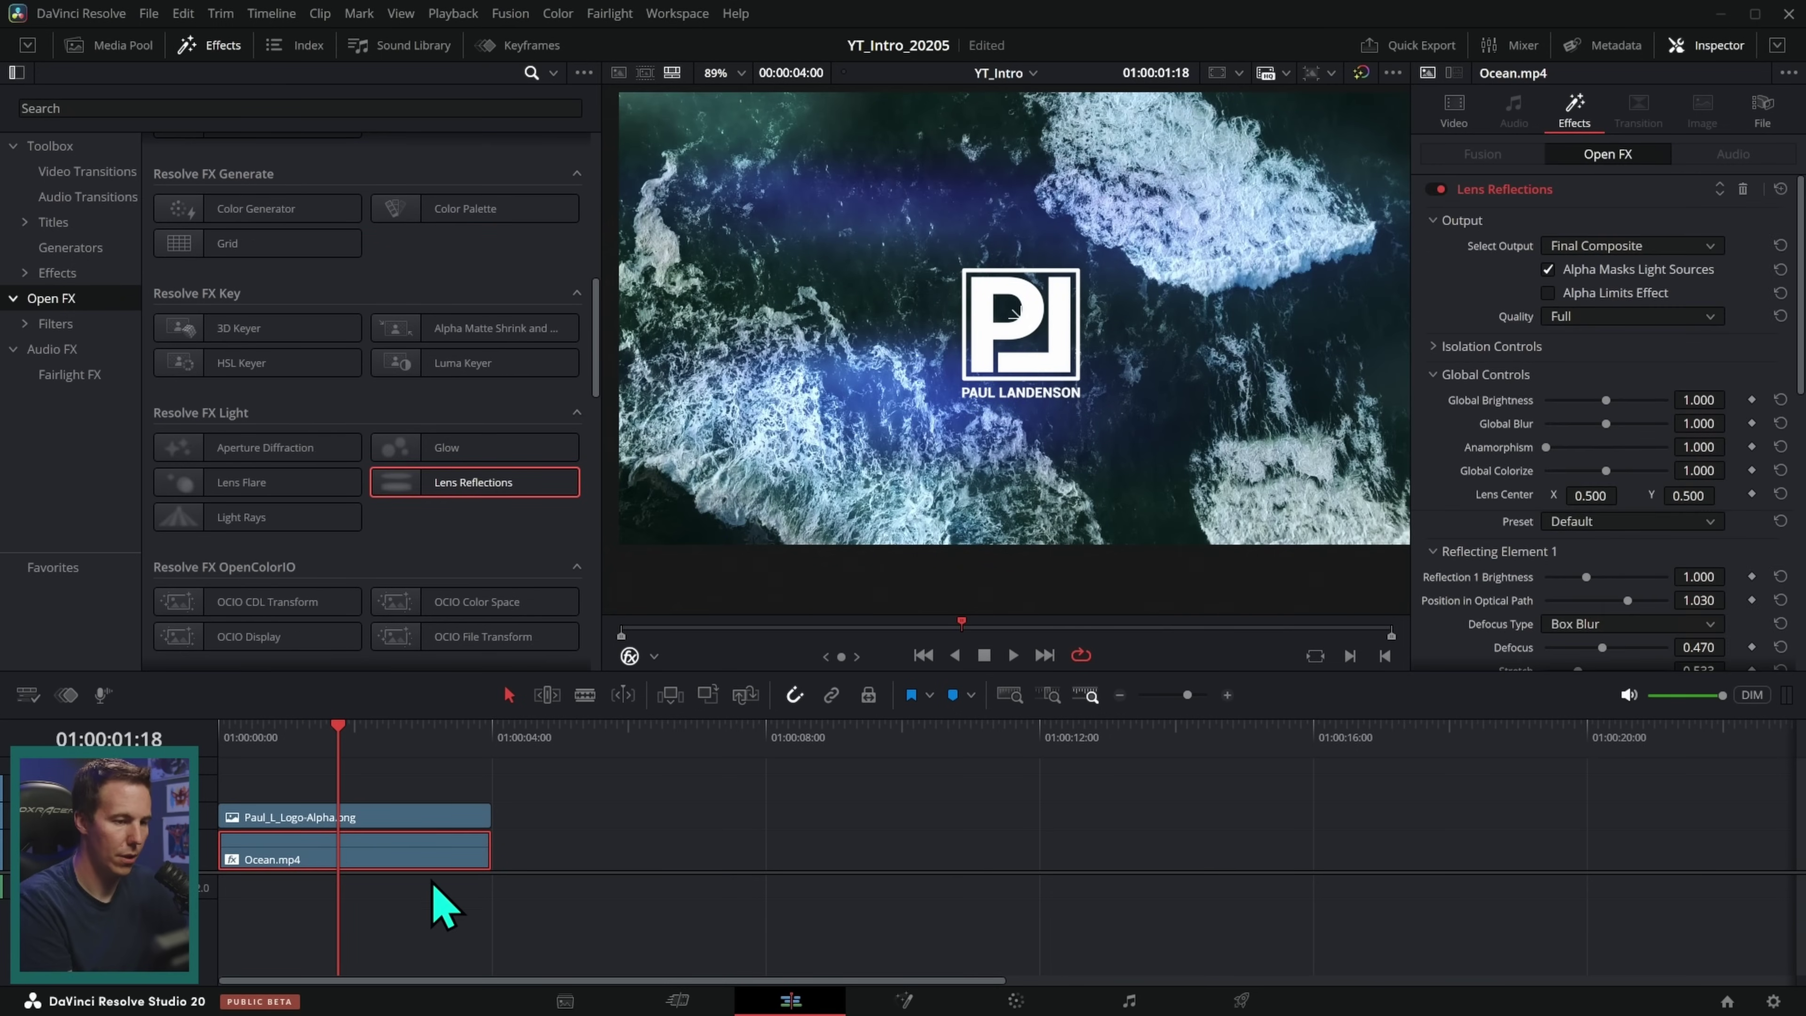
Step: Play the intro from the start to check the Lens Reflections effect on the background
{"action": "left_click_drag", "start_coordinate": [936, 632], "coordinate": [617, 633]}
{"action": "key", "text": "space"}
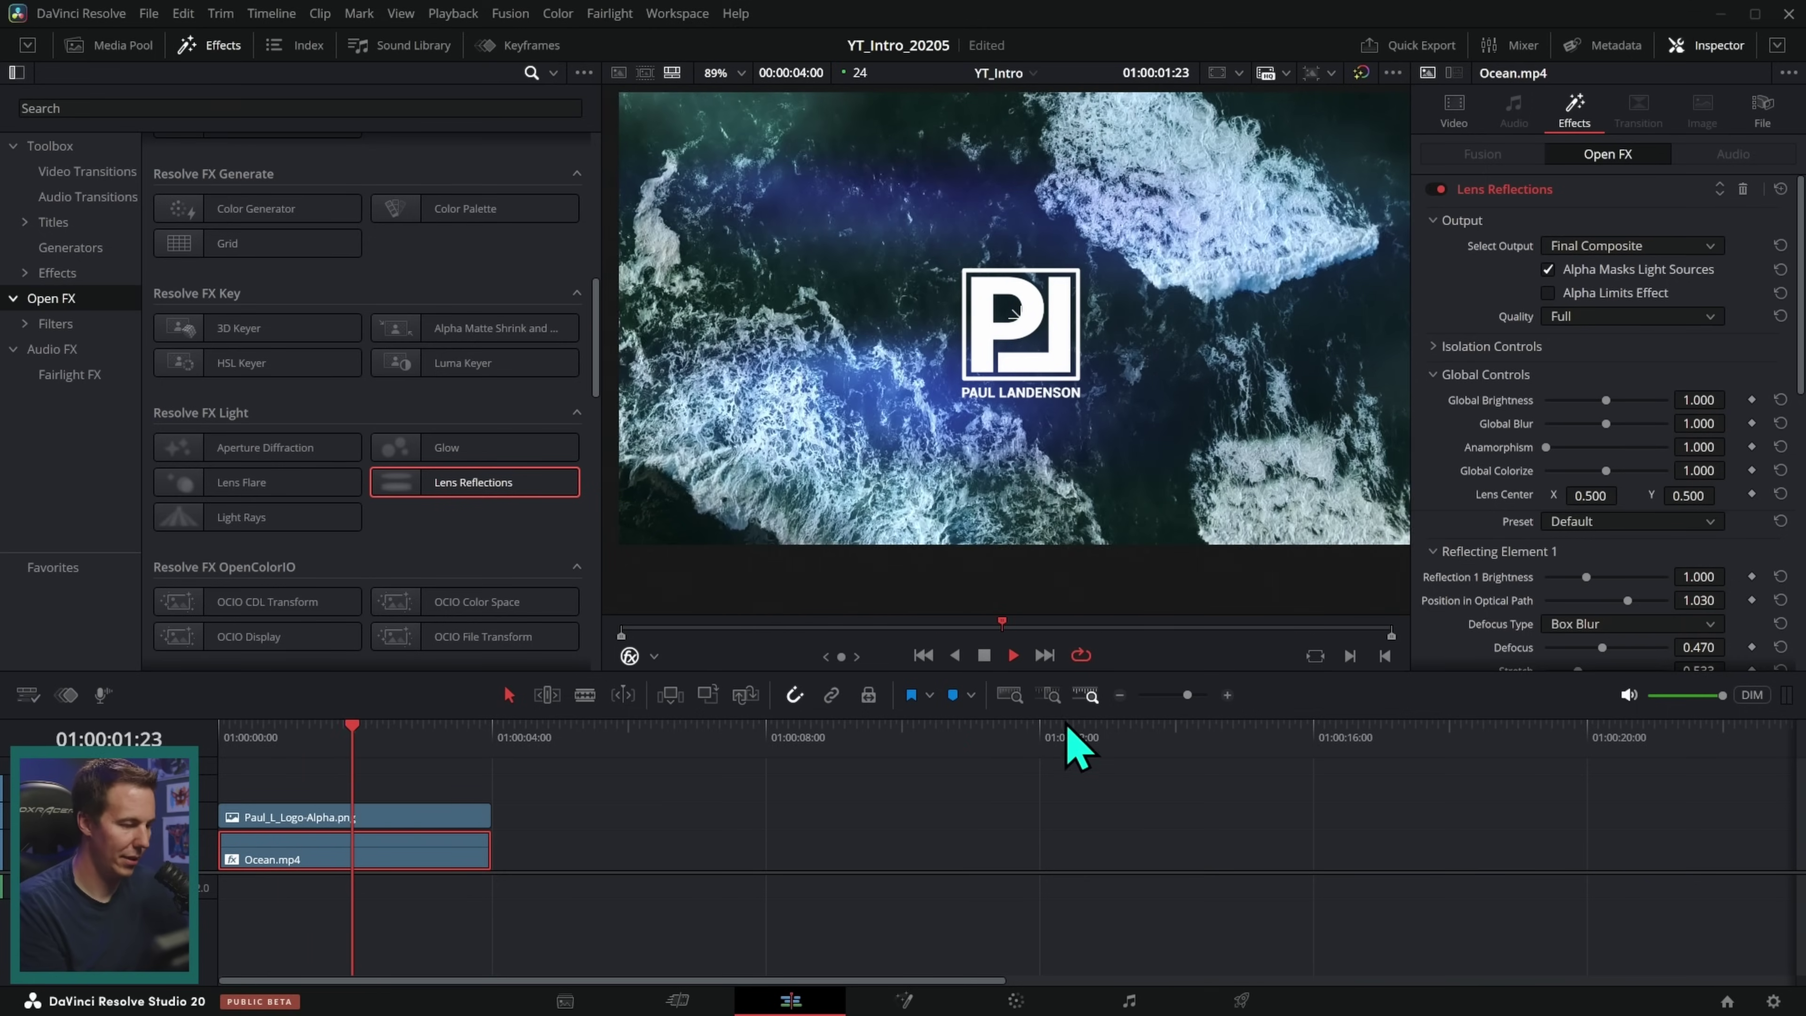
{"action": "key", "text": "space"}
Step: Add the Triangle Left video transition to the start of the logo clip
{"action": "left_click", "coordinate": [400, 820]}
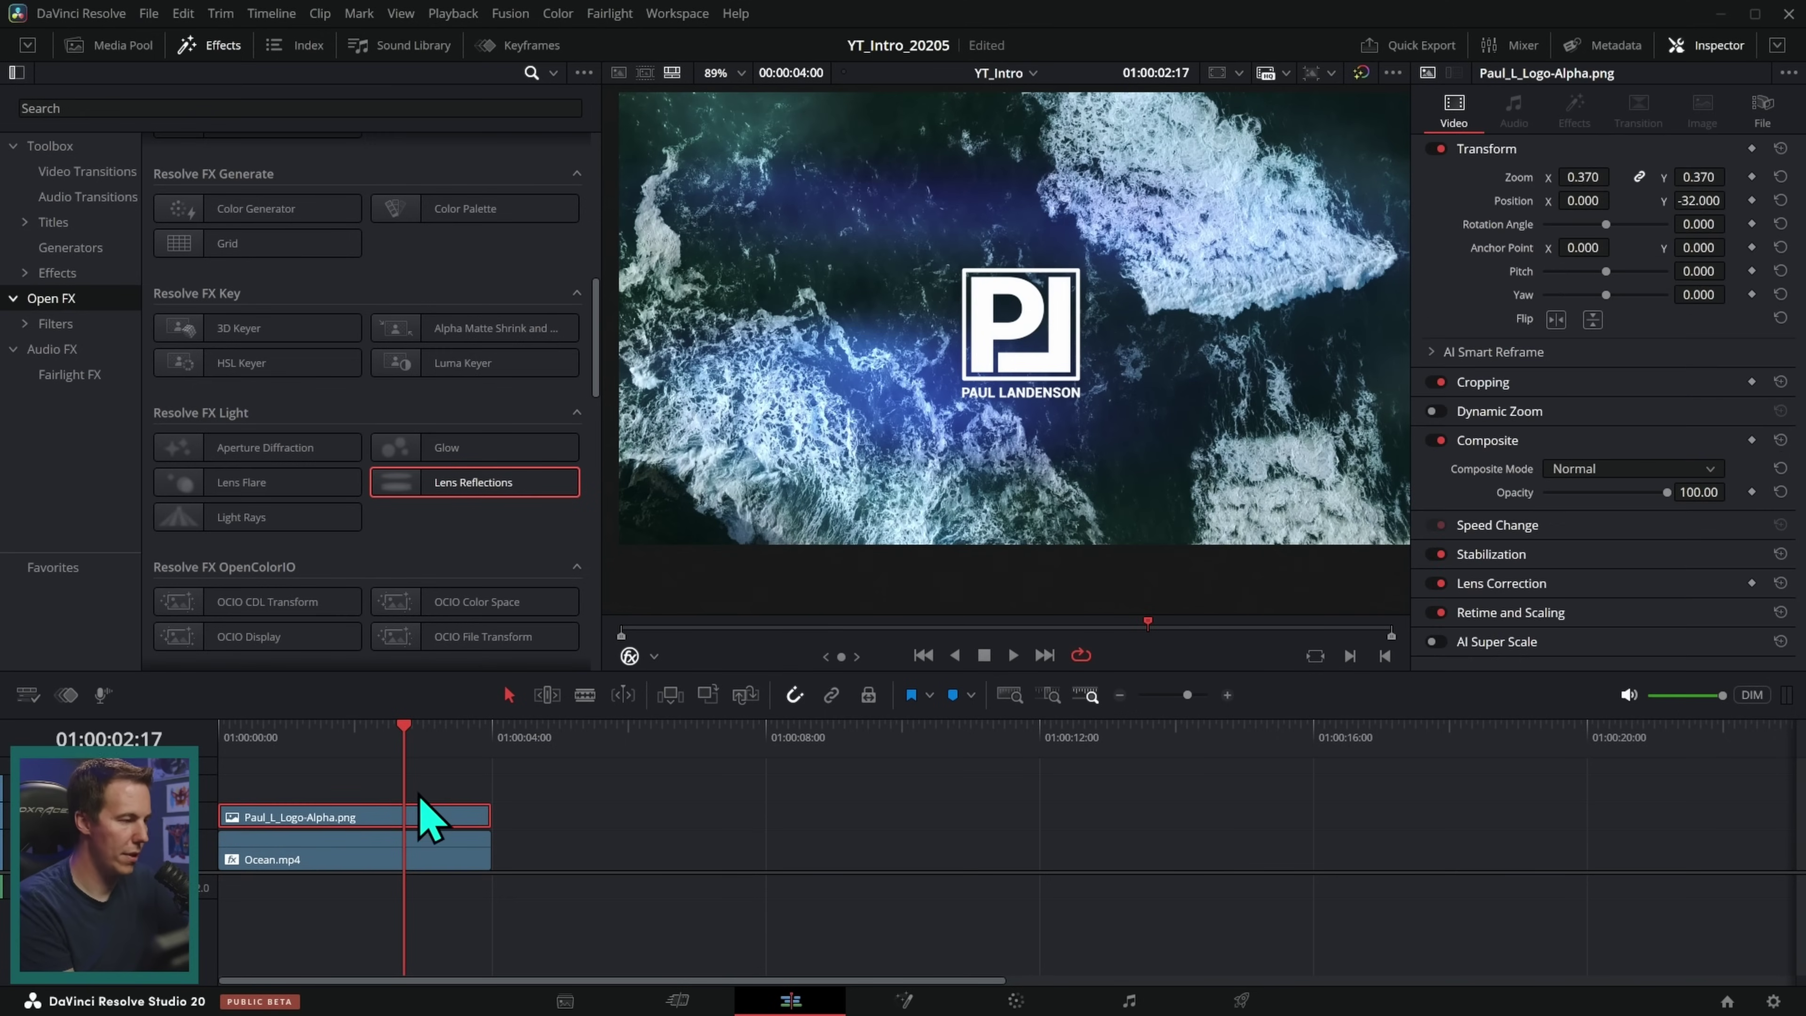
{"action": "left_click", "coordinate": [89, 173]}
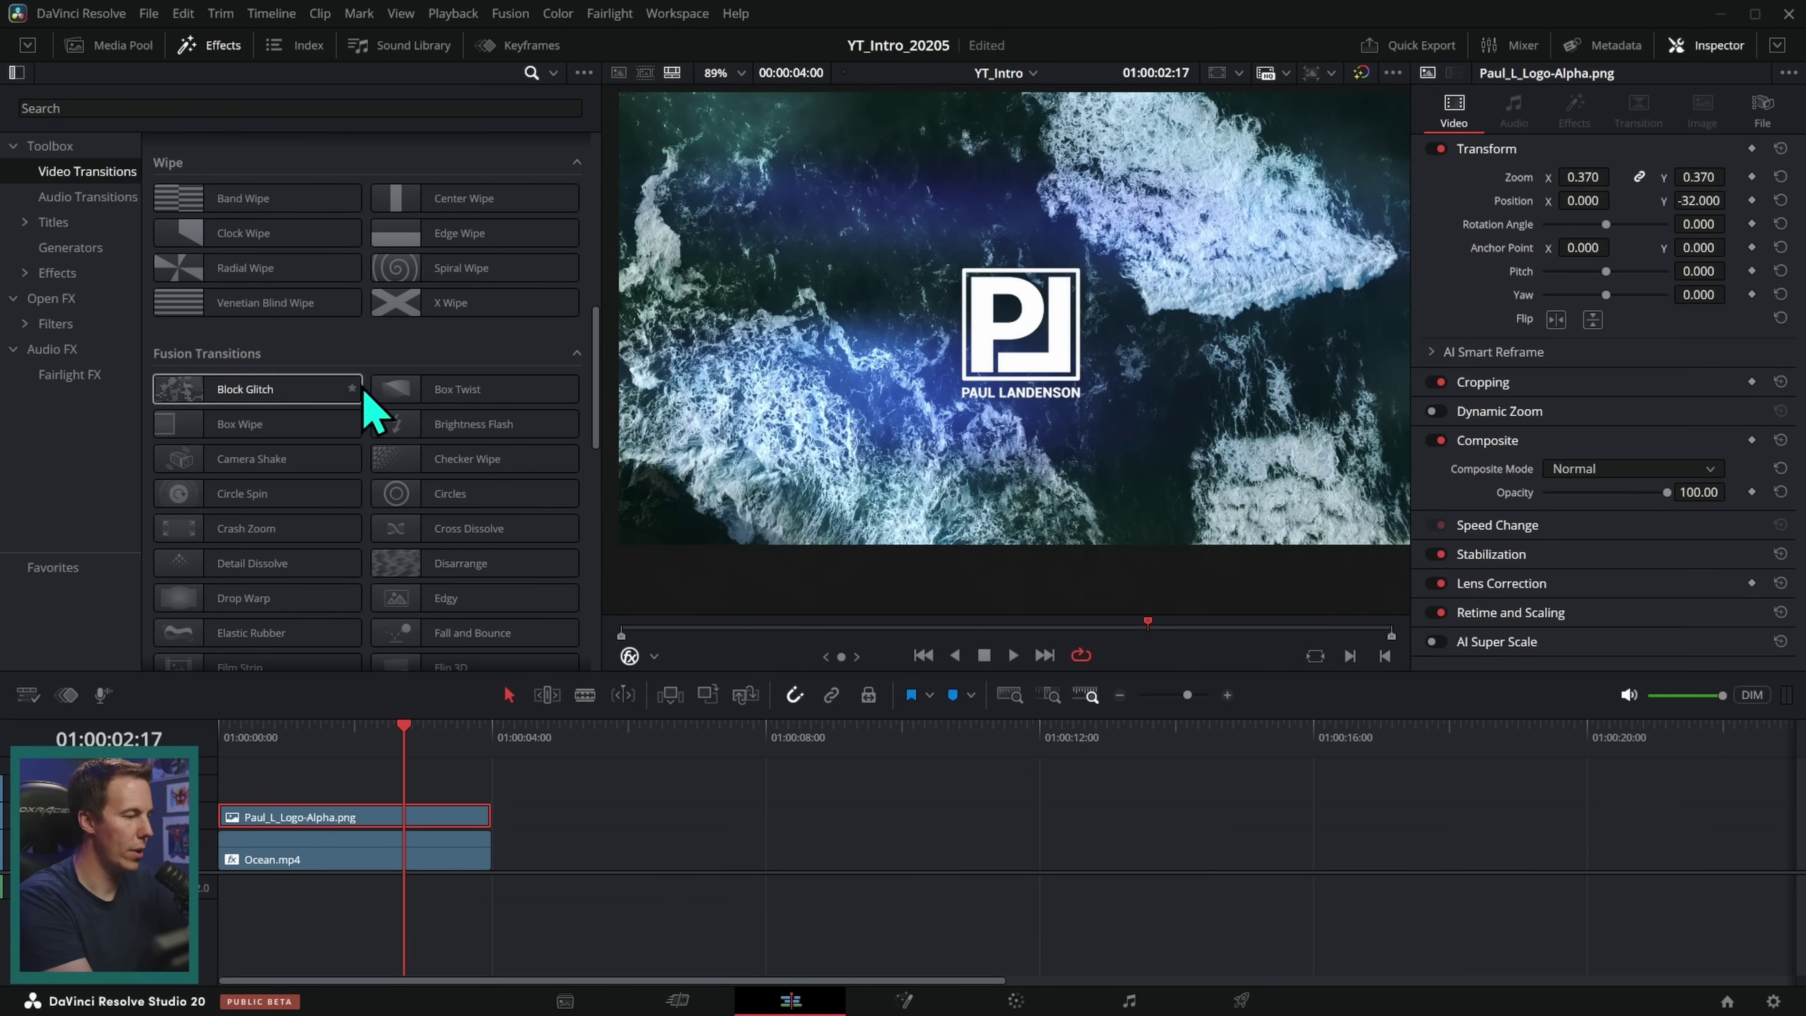
{"action": "left_click_drag", "start_coordinate": [597, 407], "coordinate": [611, 298]}
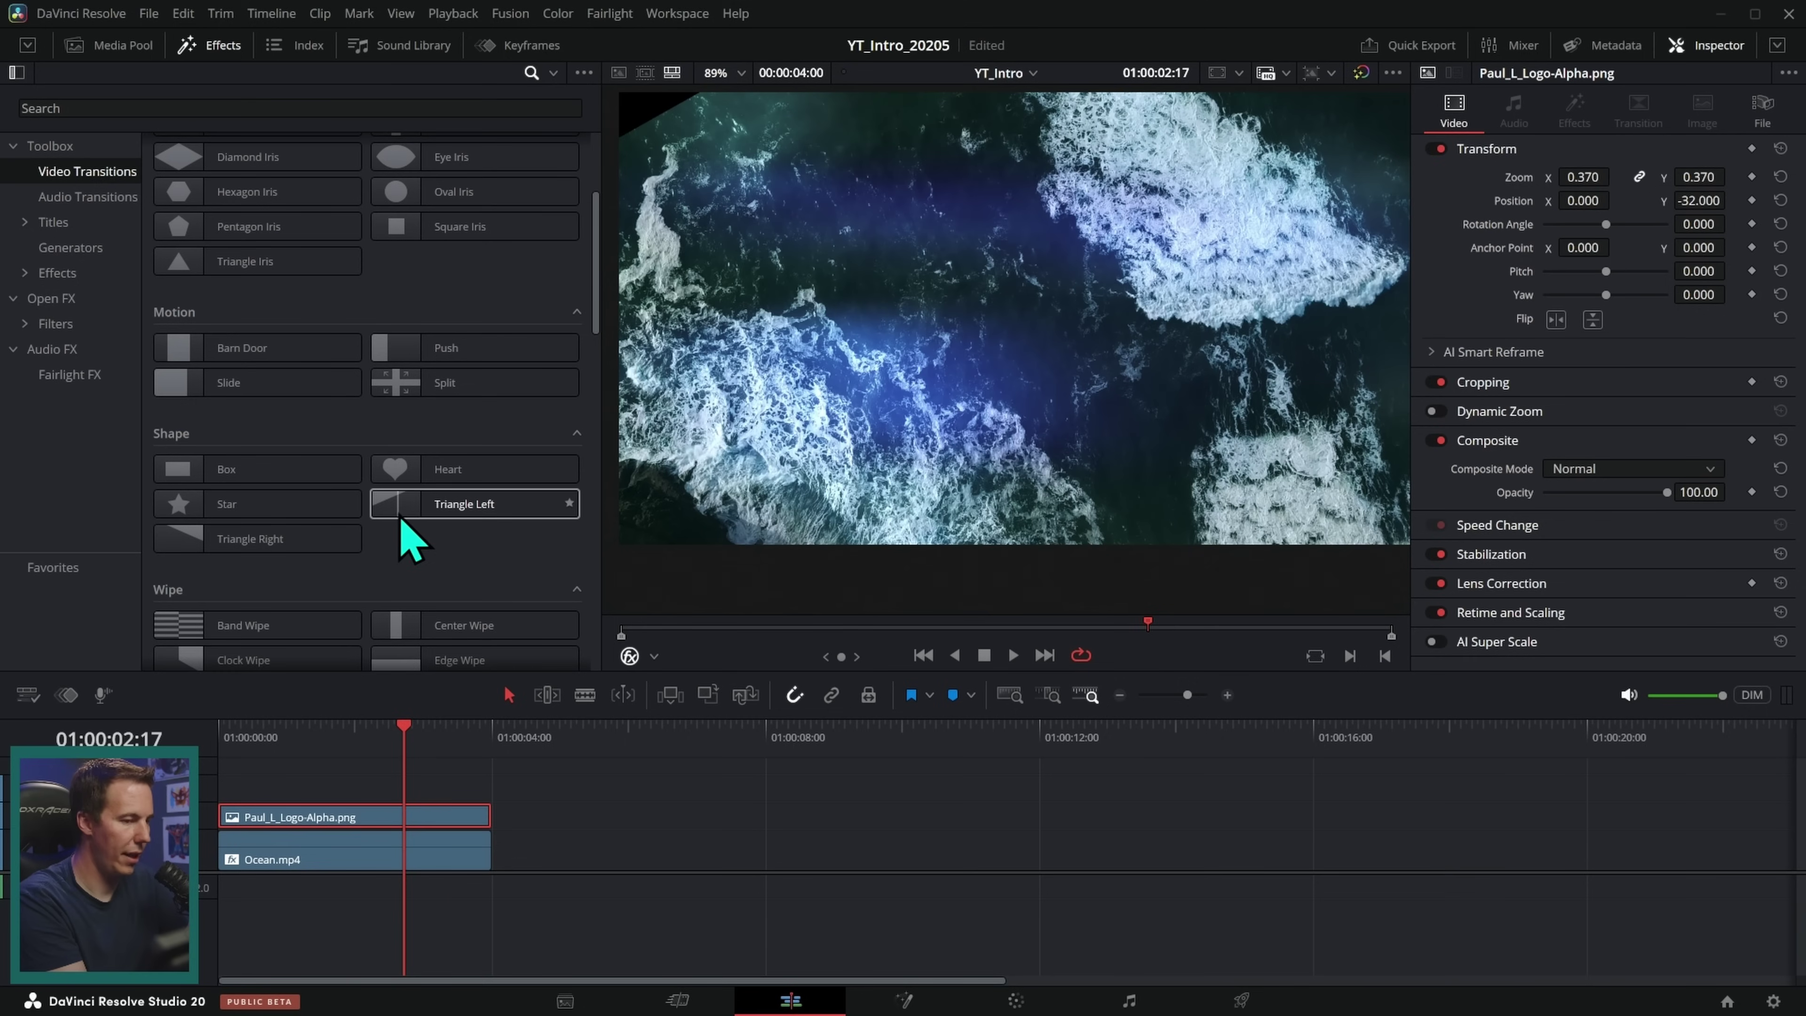
{"action": "left_click_drag", "start_coordinate": [409, 541], "coordinate": [203, 792]}
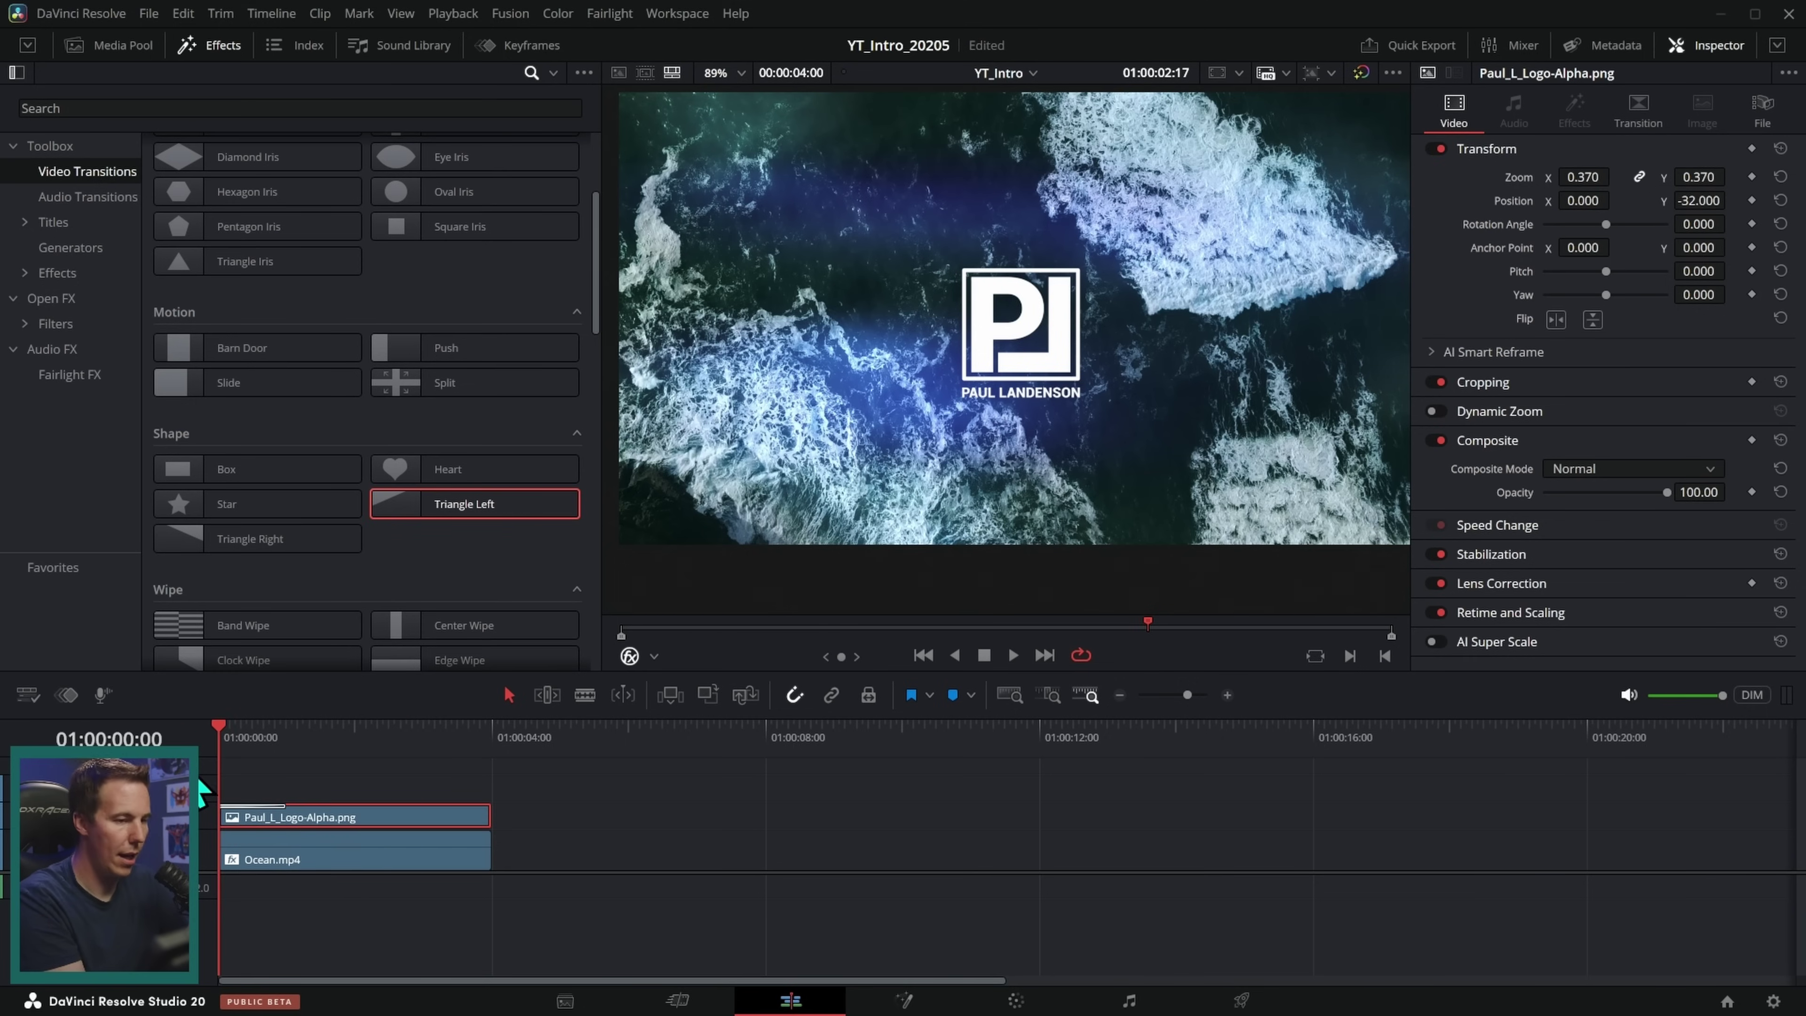
Step: Replay the intro from the start several times to check the logo's opening transition
{"action": "key", "text": "space"}
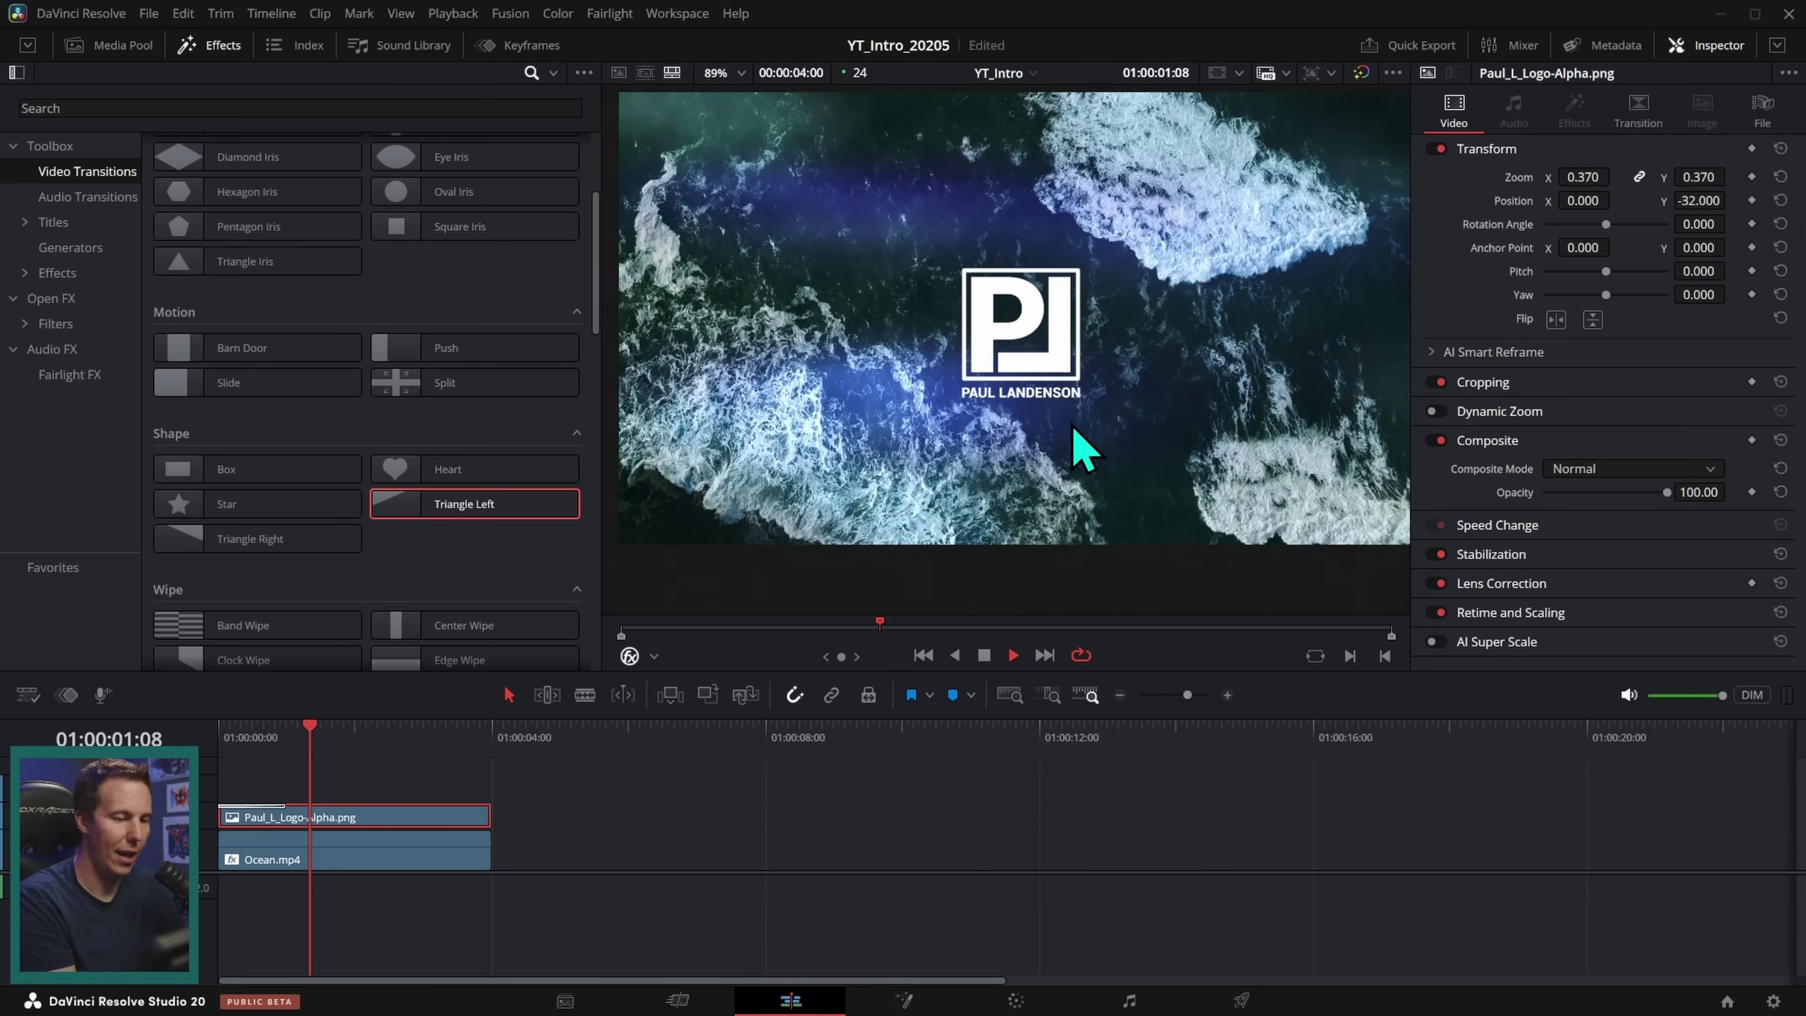
{"action": "left_click", "coordinate": [221, 732]}
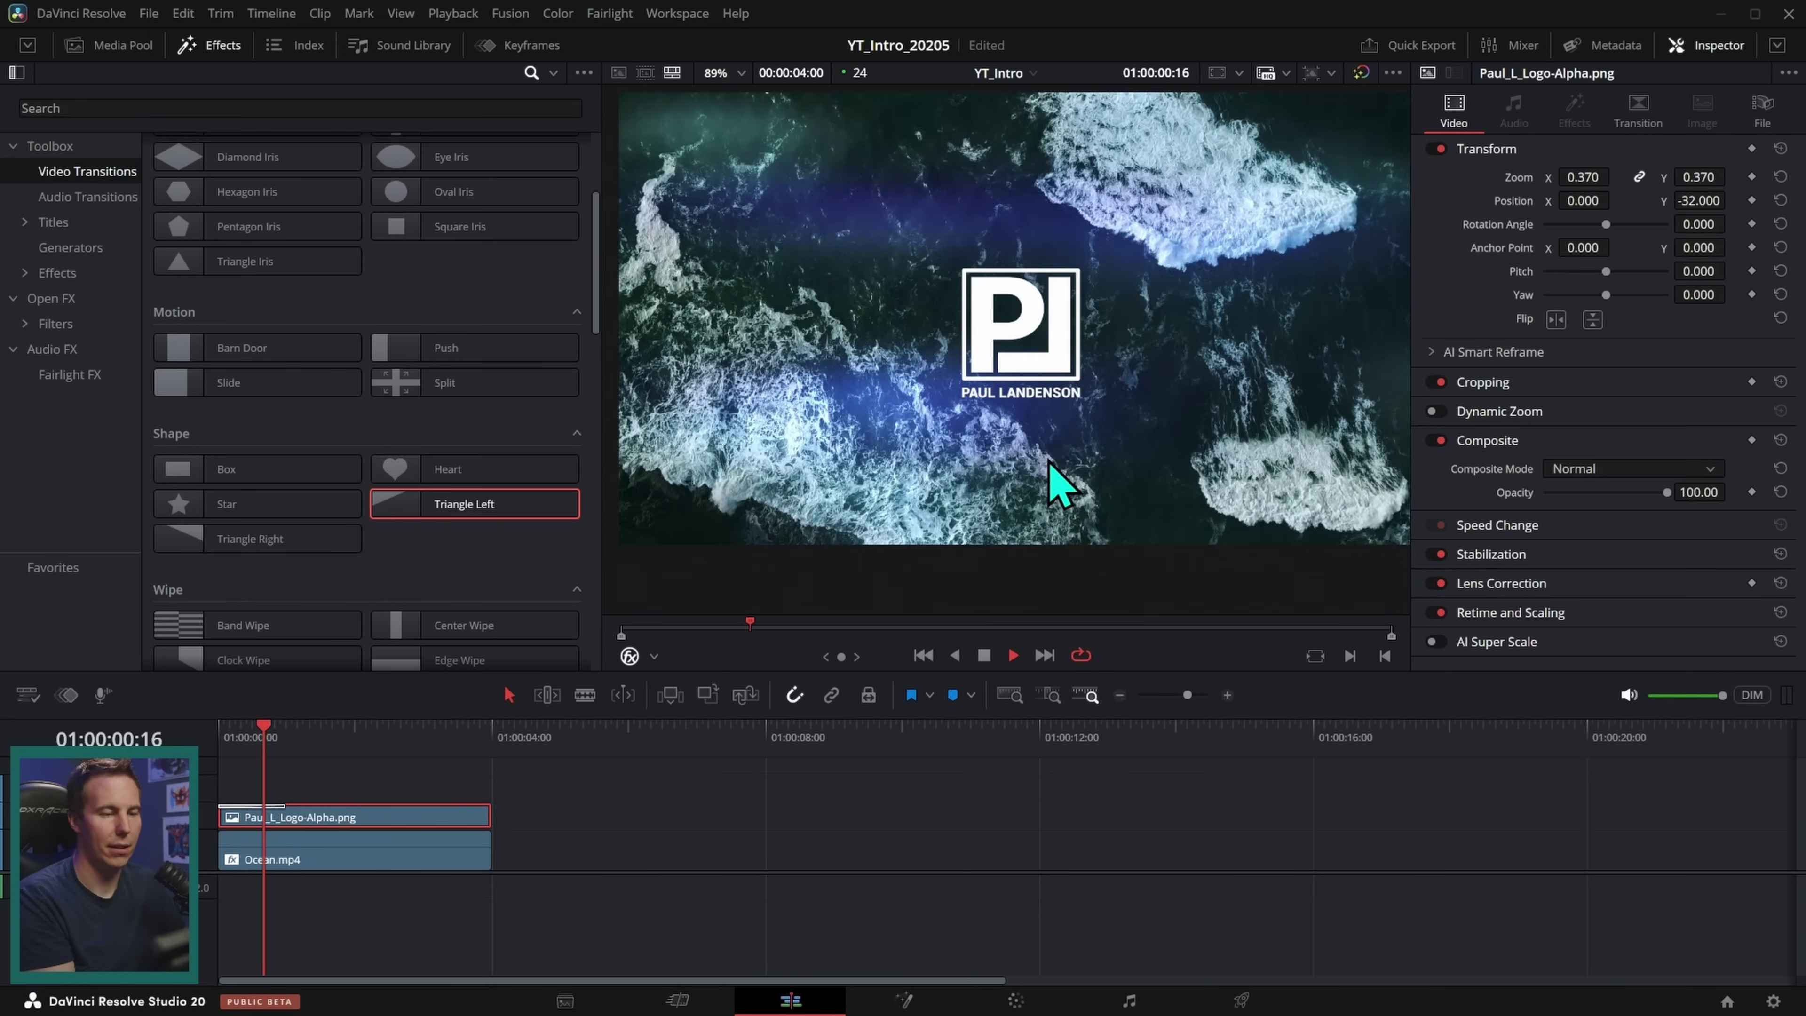
{"action": "key", "text": "space"}
{"action": "key", "text": "Home"}
{"action": "key", "text": "space"}
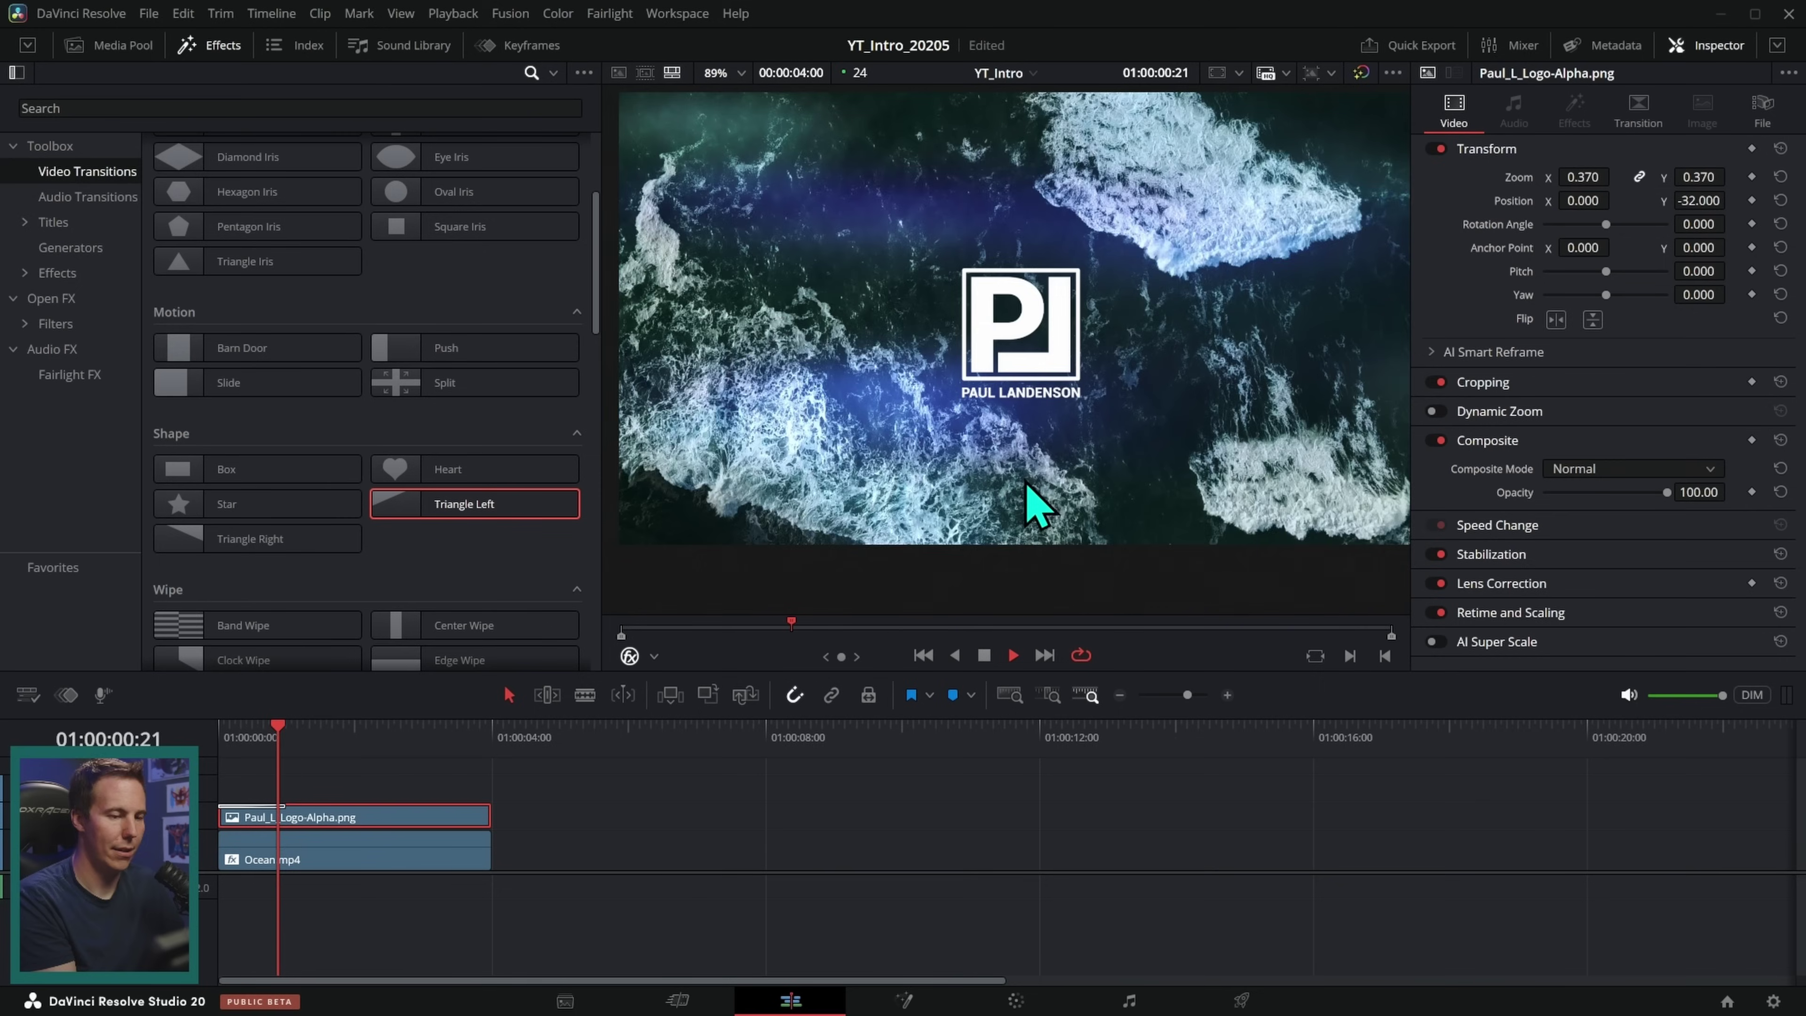
{"action": "key", "text": "space"}
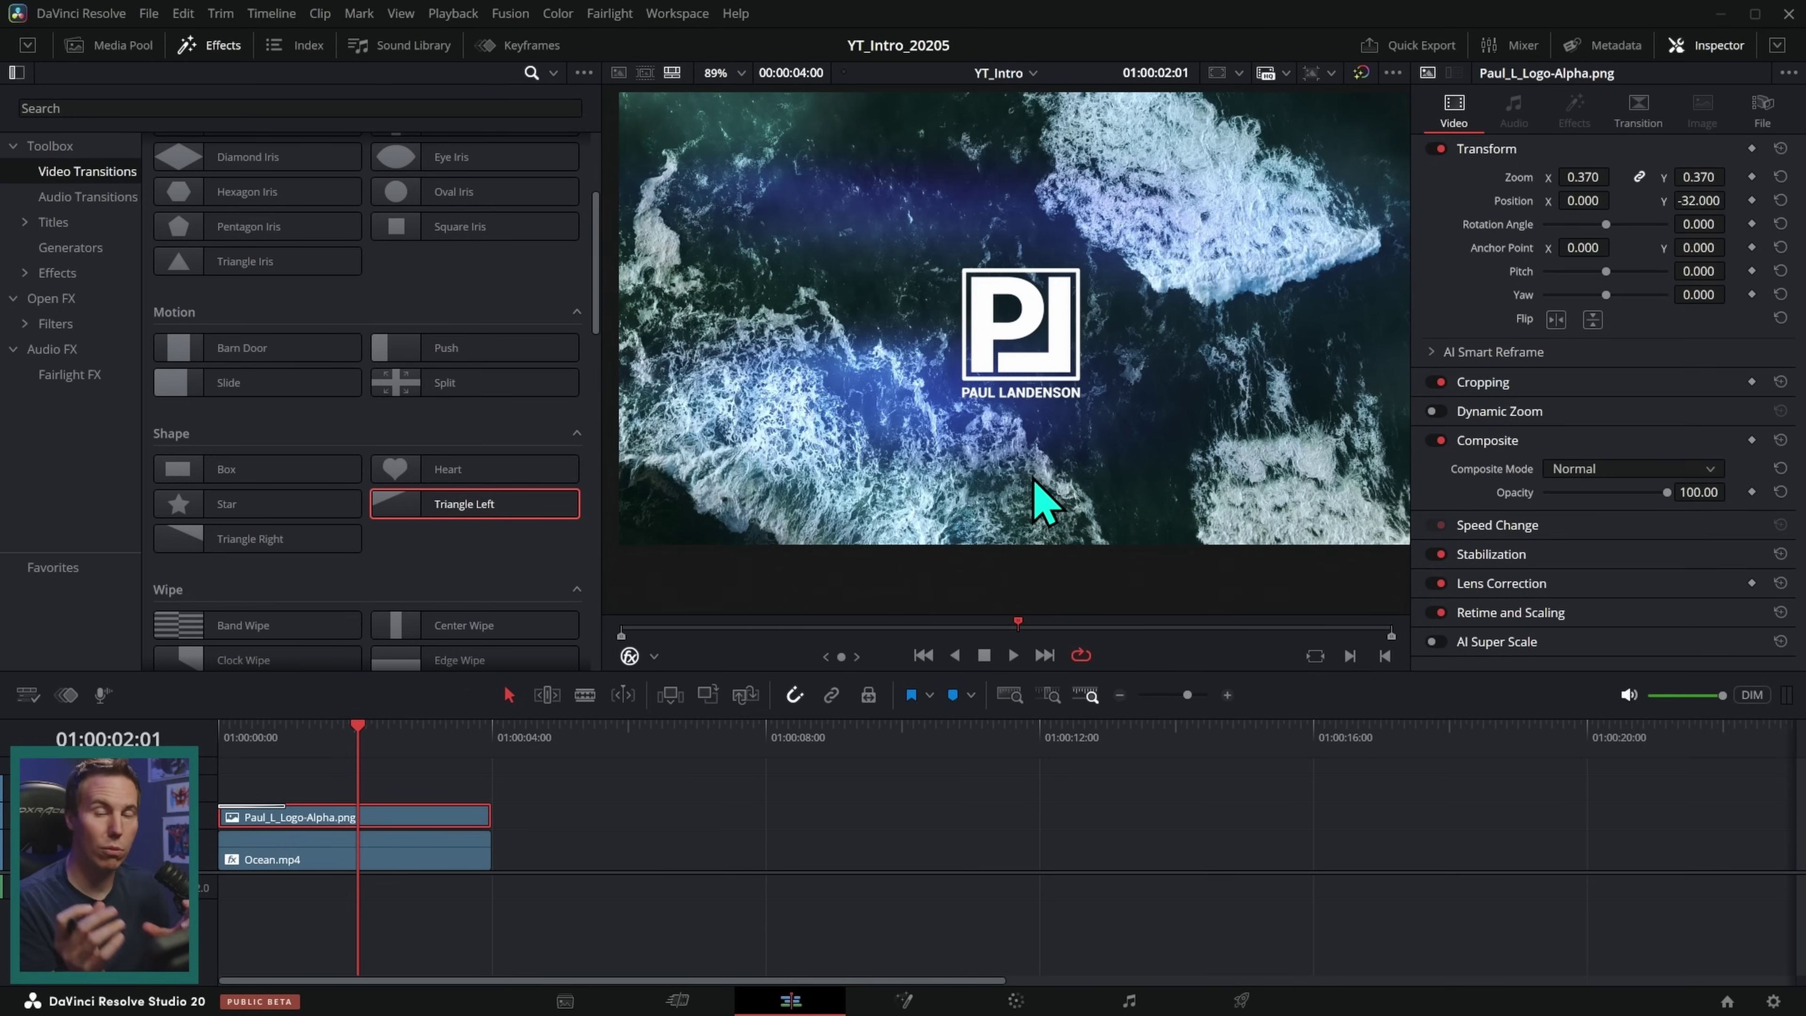
{"action": "left_click_drag", "start_coordinate": [985, 630], "coordinate": [580, 651]}
{"action": "left_click", "coordinate": [1012, 655]}
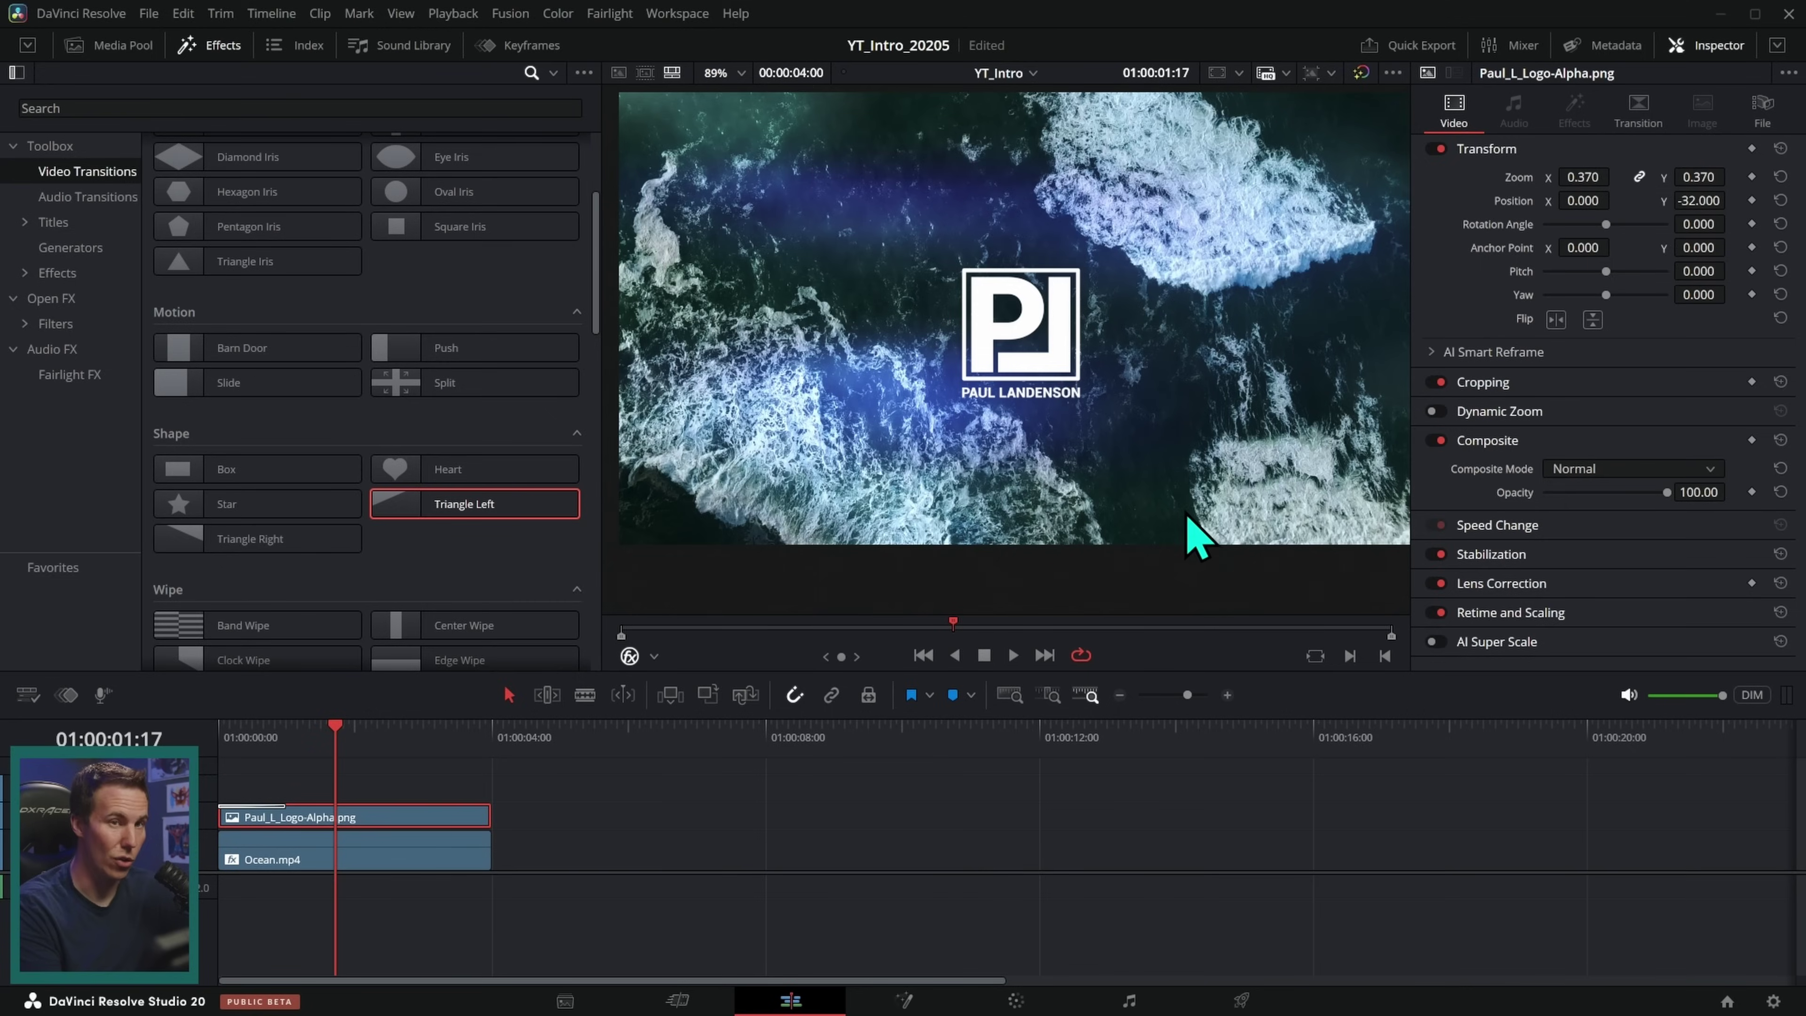
Step: Create a new Fusion composition named Logo_Animation in the media pool, keeping the 5-second duration and 24 fps frame rate
{"action": "left_click", "coordinate": [620, 736]}
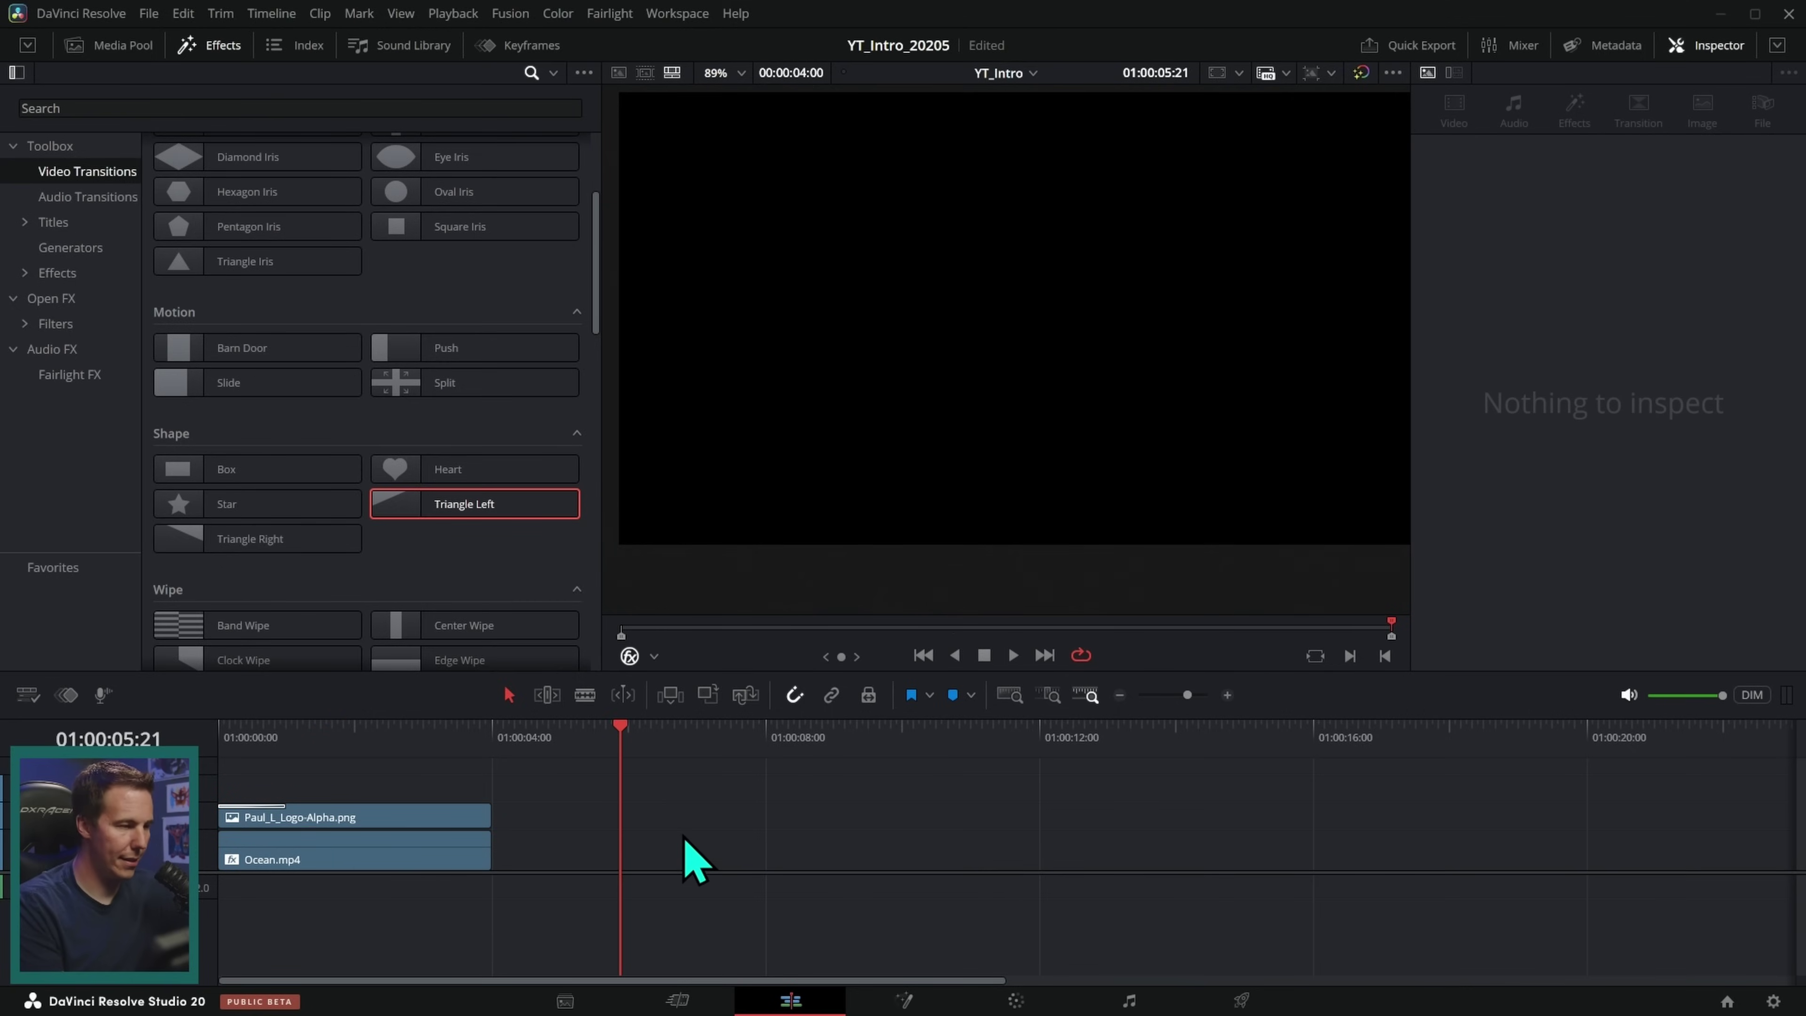
{"action": "left_click", "coordinate": [128, 46]}
{"action": "right_click", "coordinate": [286, 373]}
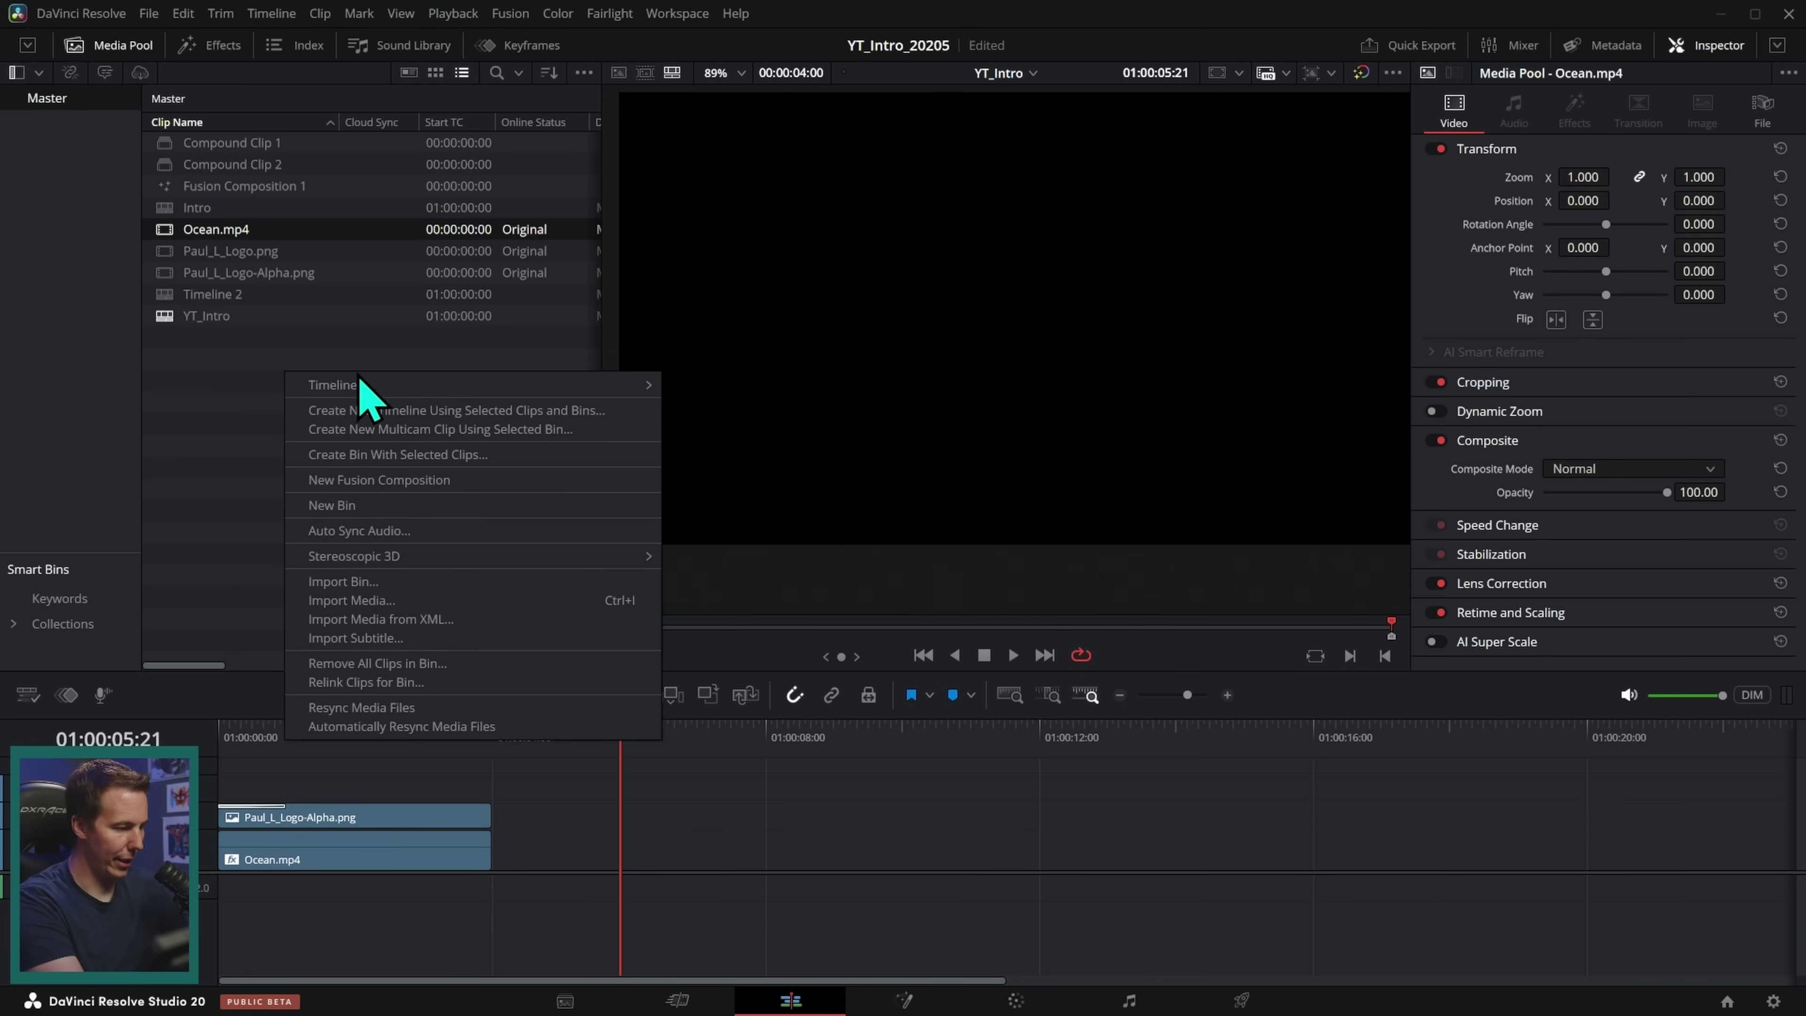
{"action": "left_click", "coordinate": [485, 483]}
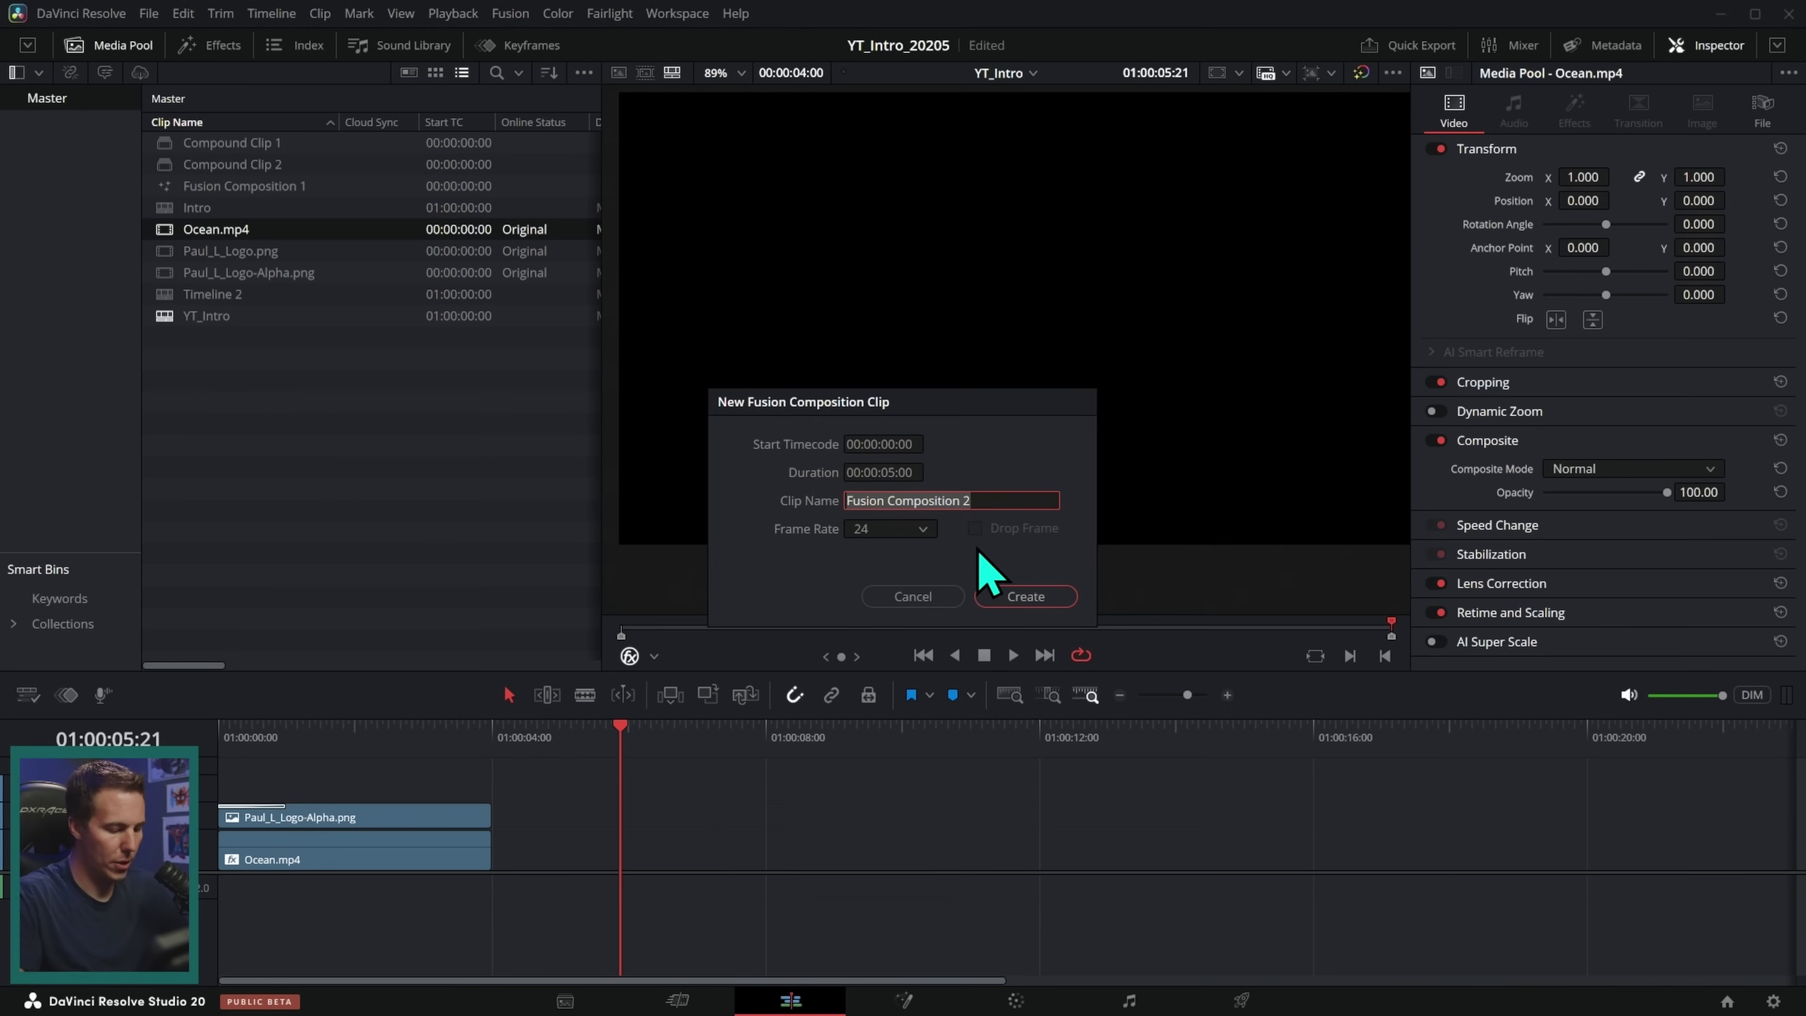
{"action": "type", "text": "Logo_Animation"}
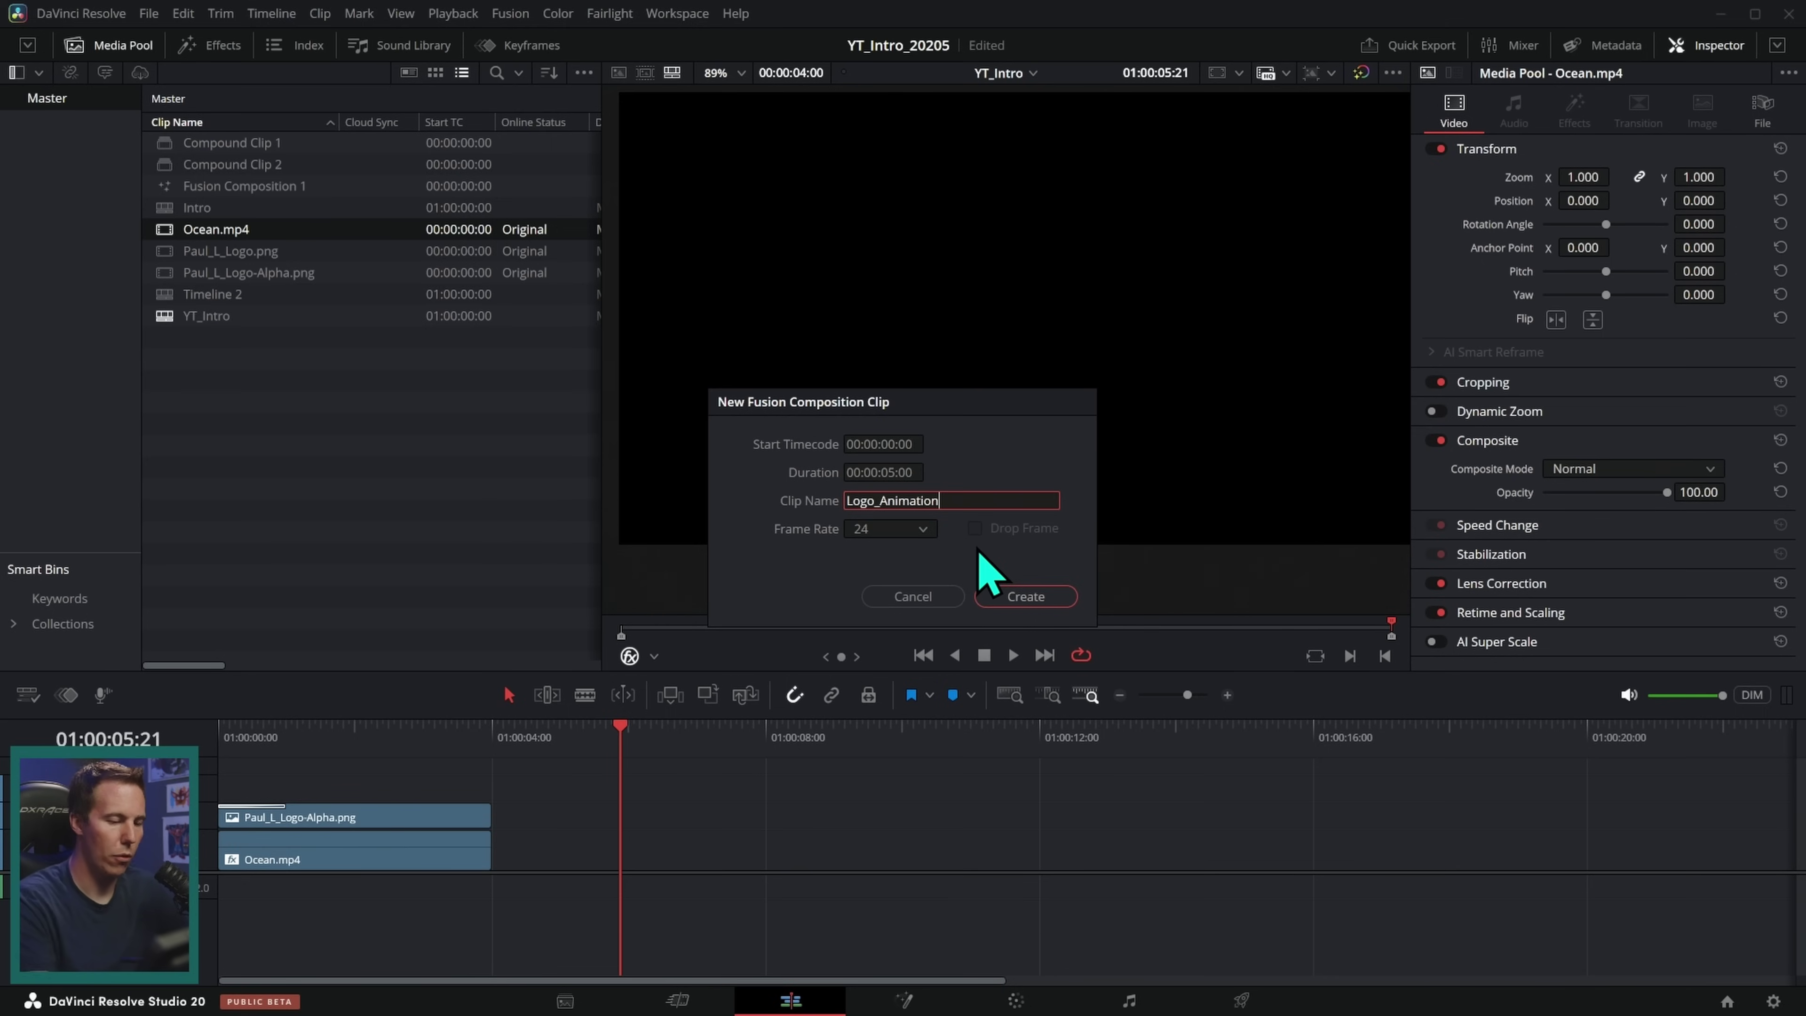
{"action": "left_click", "coordinate": [1010, 597]}
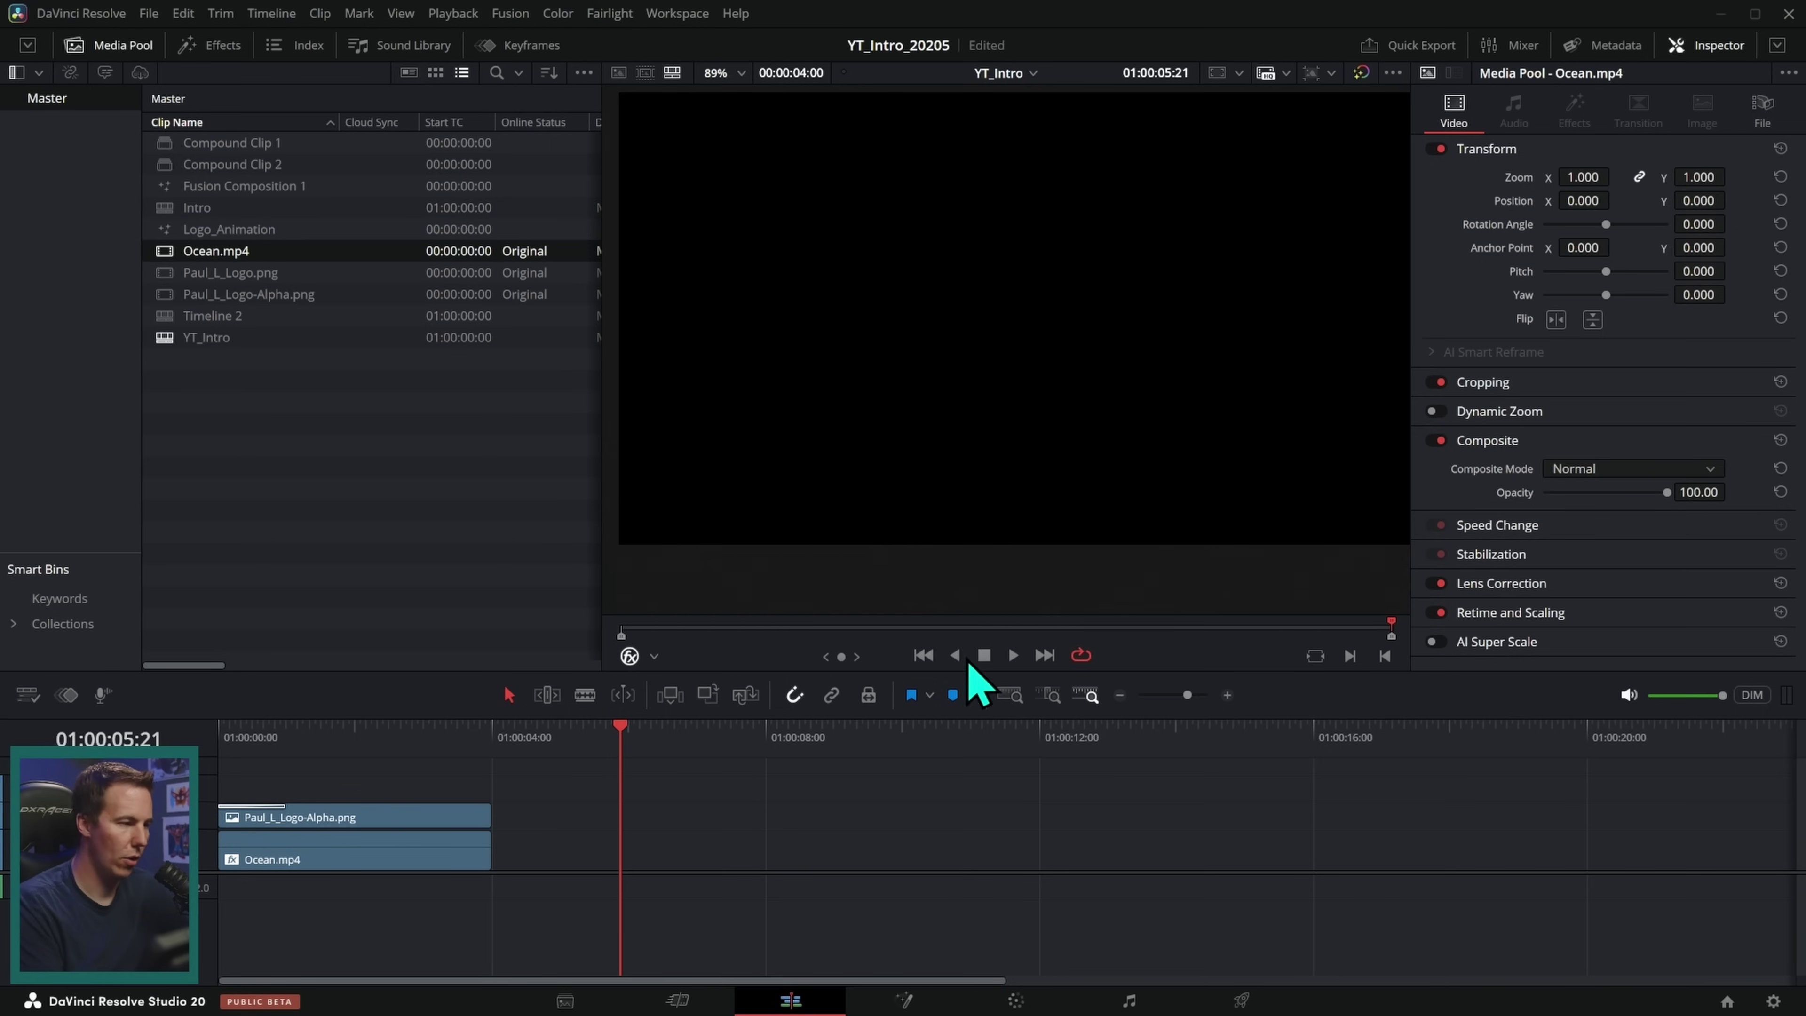
Step: Open the Logo_Animation composition for editing on the Fusion page
{"action": "left_click", "coordinate": [249, 234]}
{"action": "double_click", "coordinate": [249, 234]}
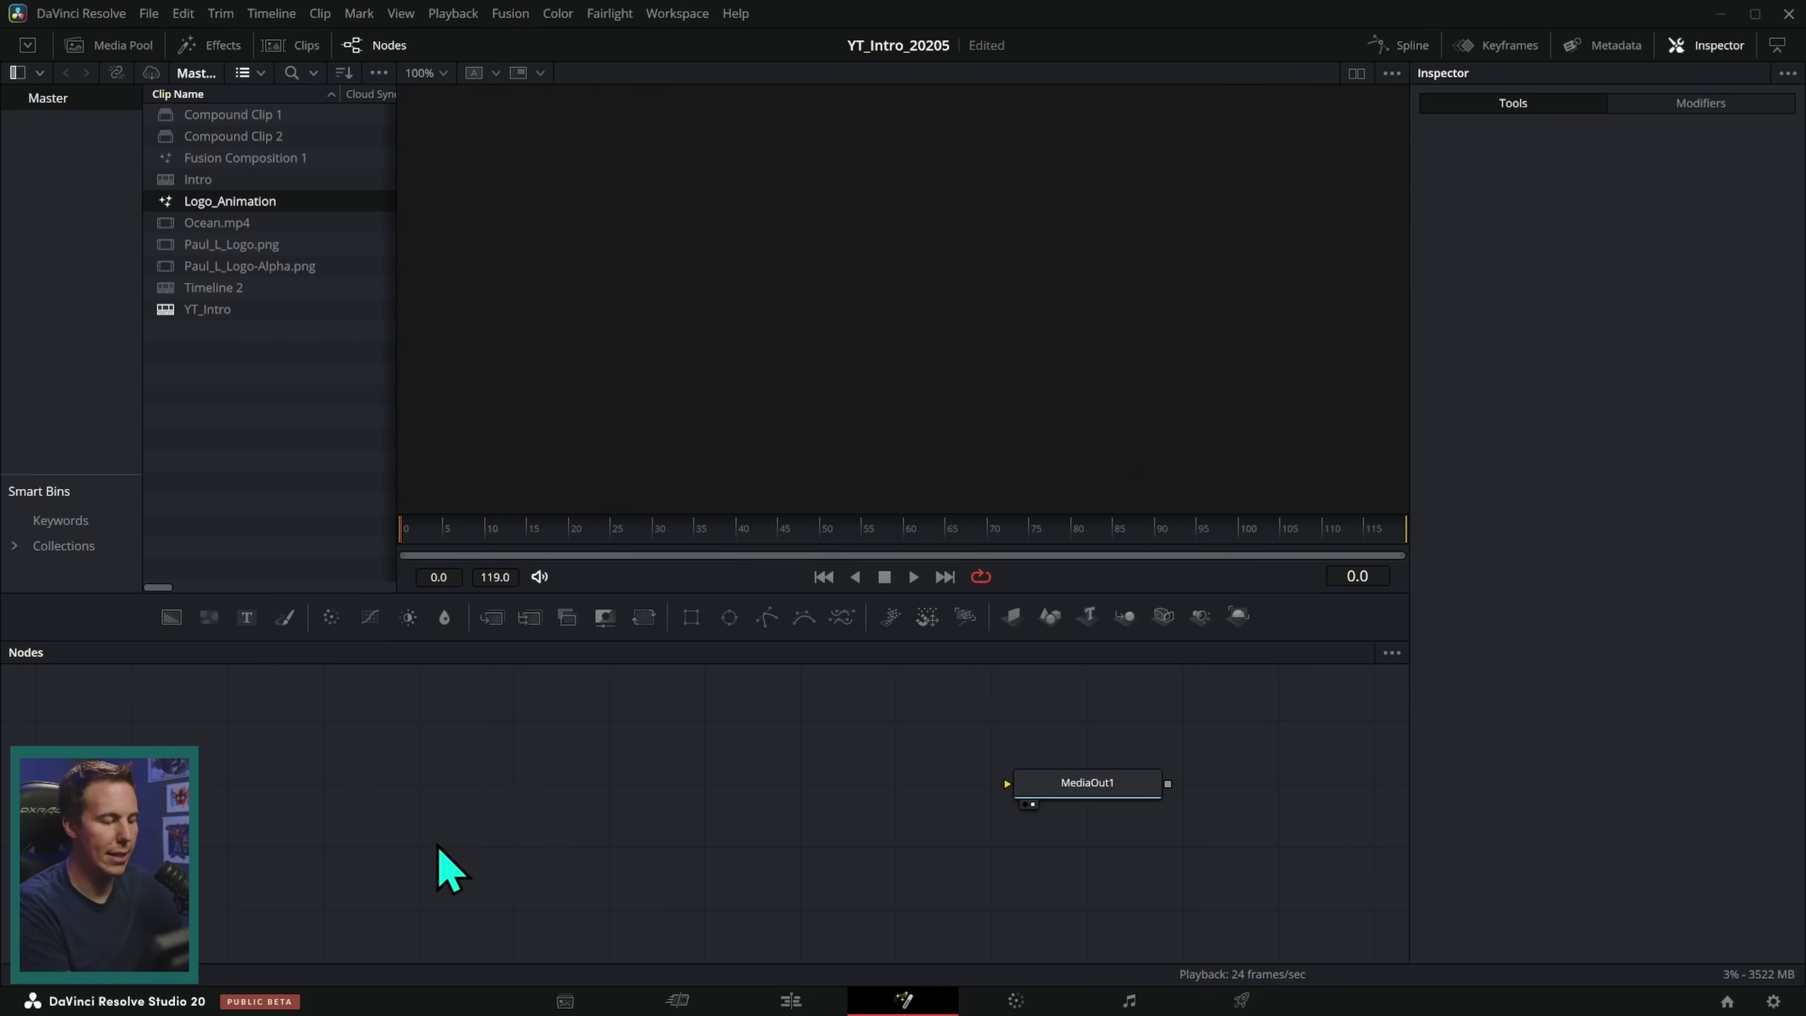
{"action": "mouse_move", "coordinate": [288, 718]}
{"action": "left_mouse_down"}
{"action": "mouse_move", "coordinate": [486, 641]}
{"action": "mouse_move", "coordinate": [477, 934]}
{"action": "mouse_move", "coordinate": [681, 539]}
{"action": "left_mouse_up"}
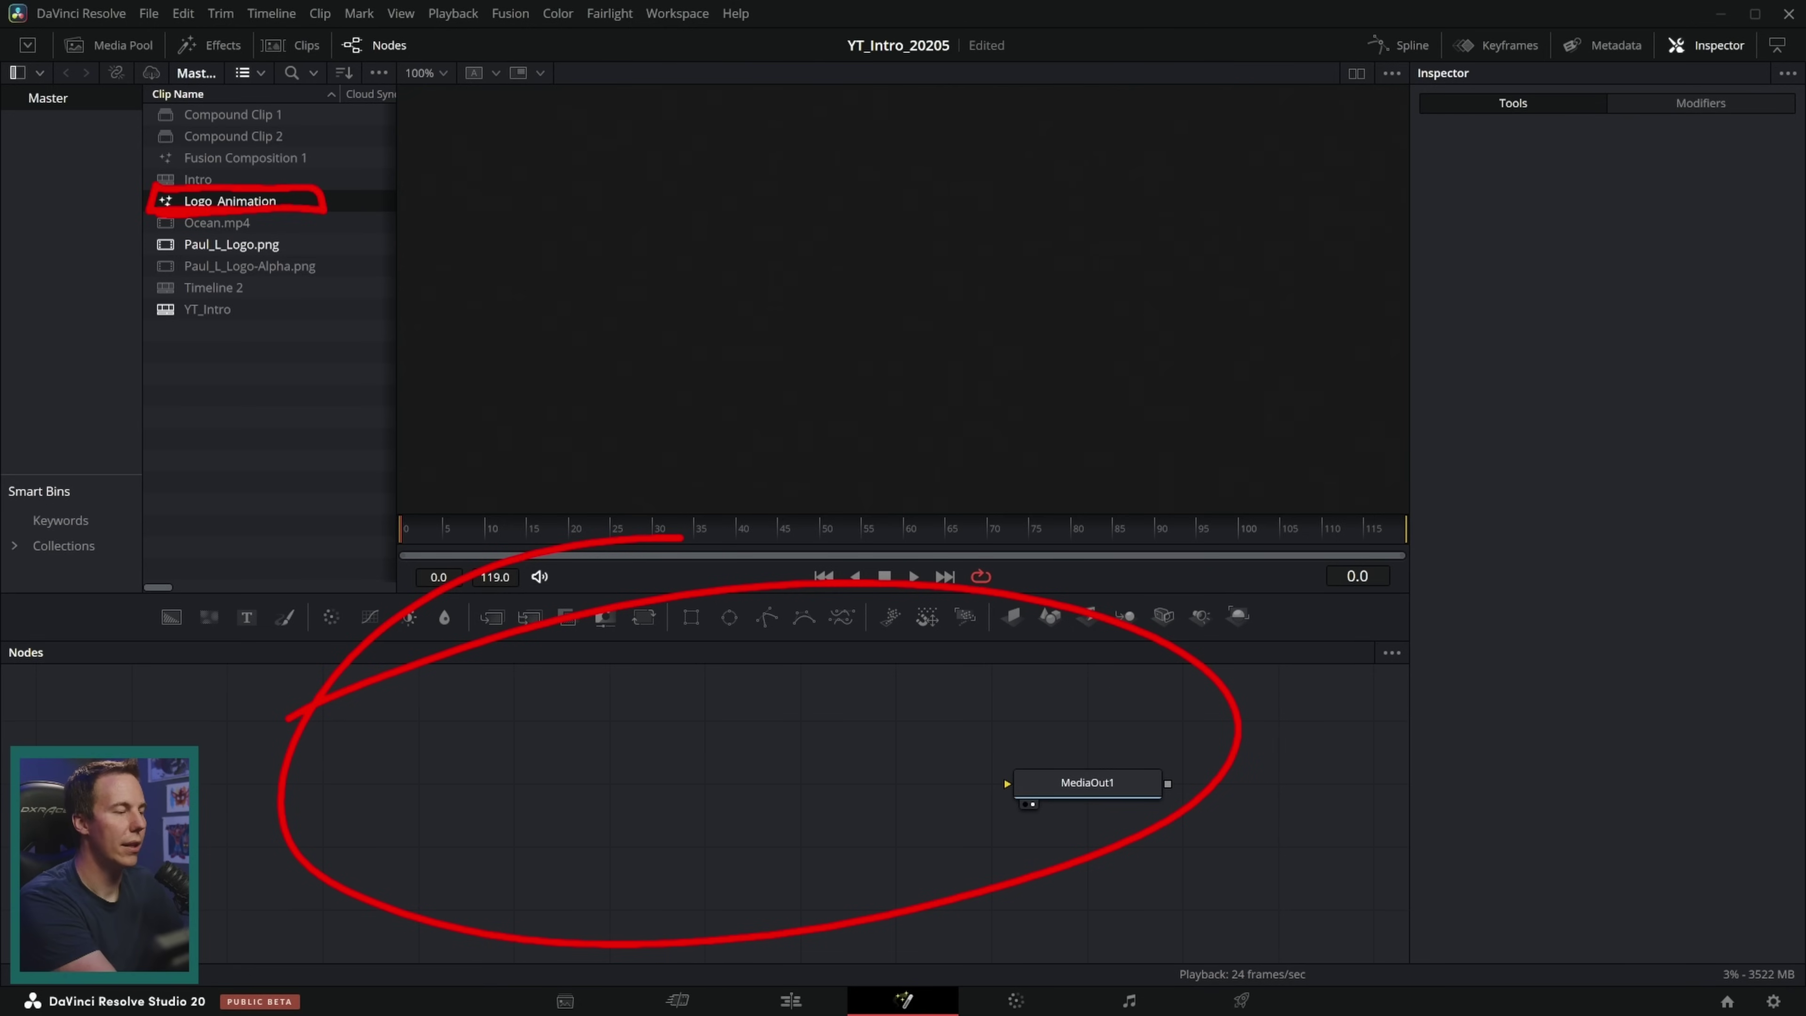
{"action": "key", "text": "Escape"}
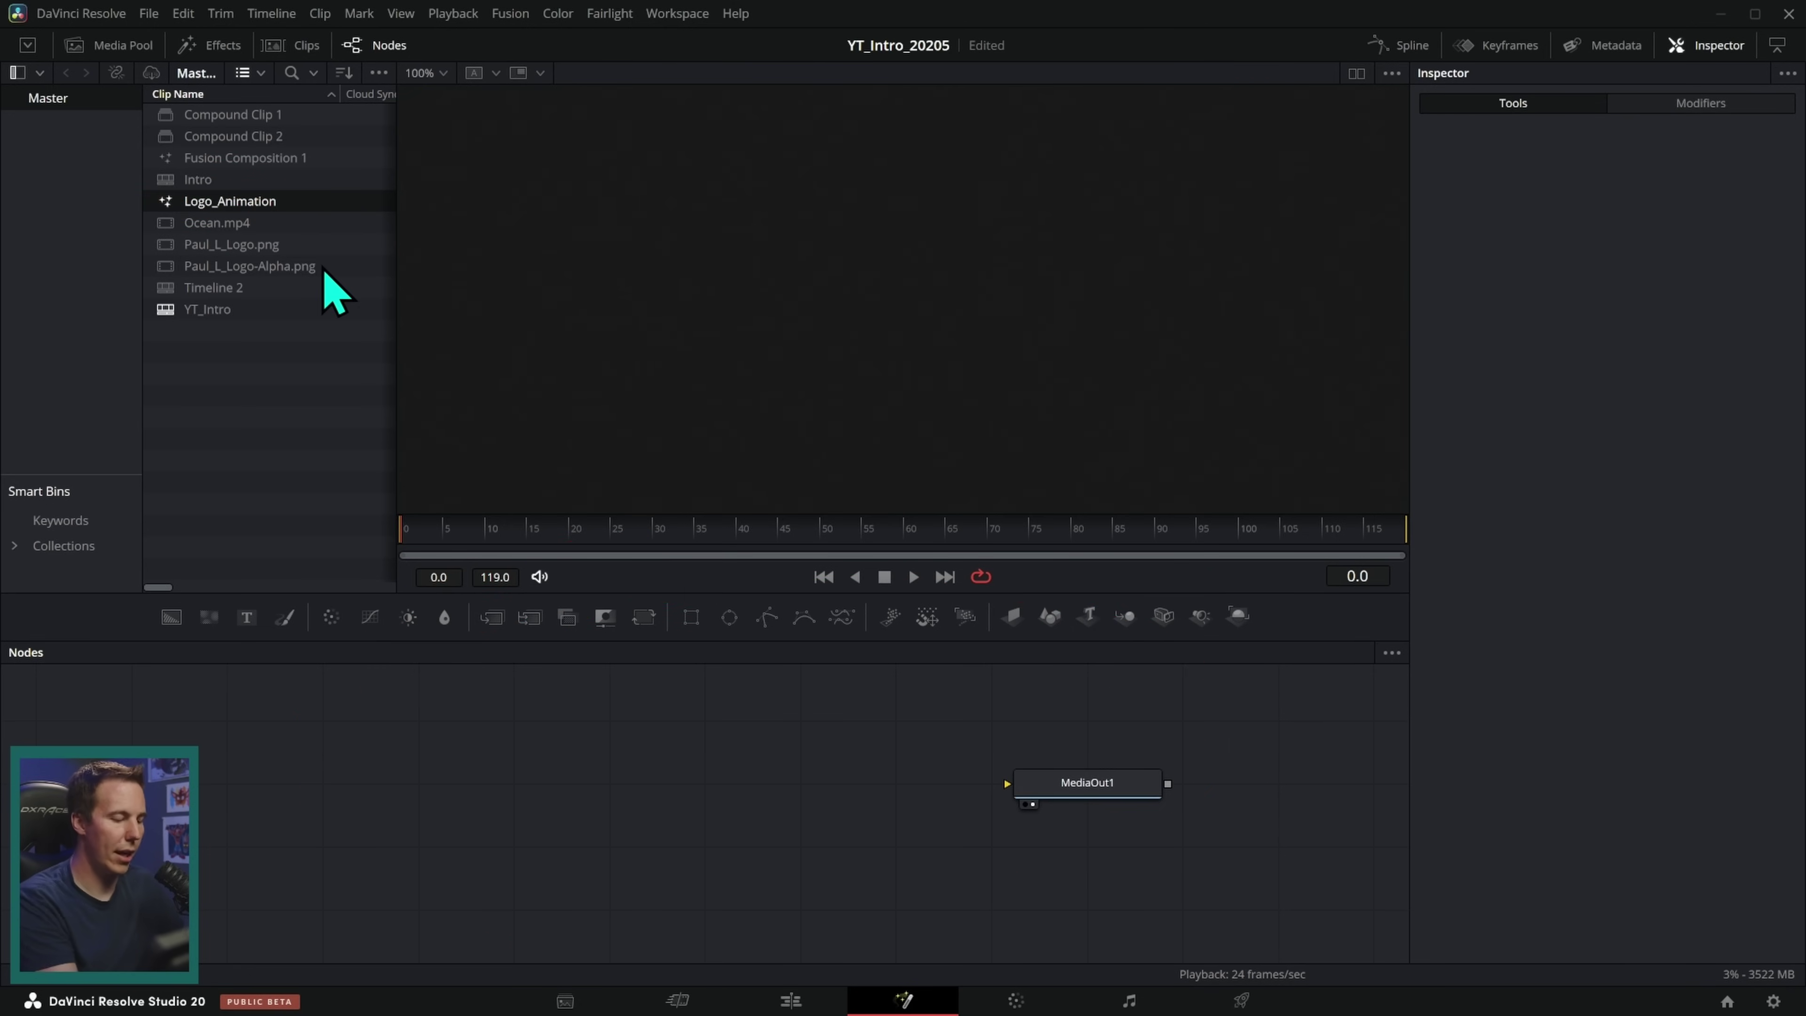
Step: Return to the Edit page and reopen Logo_Animation from the media pool
{"action": "left_click", "coordinate": [791, 1001]}
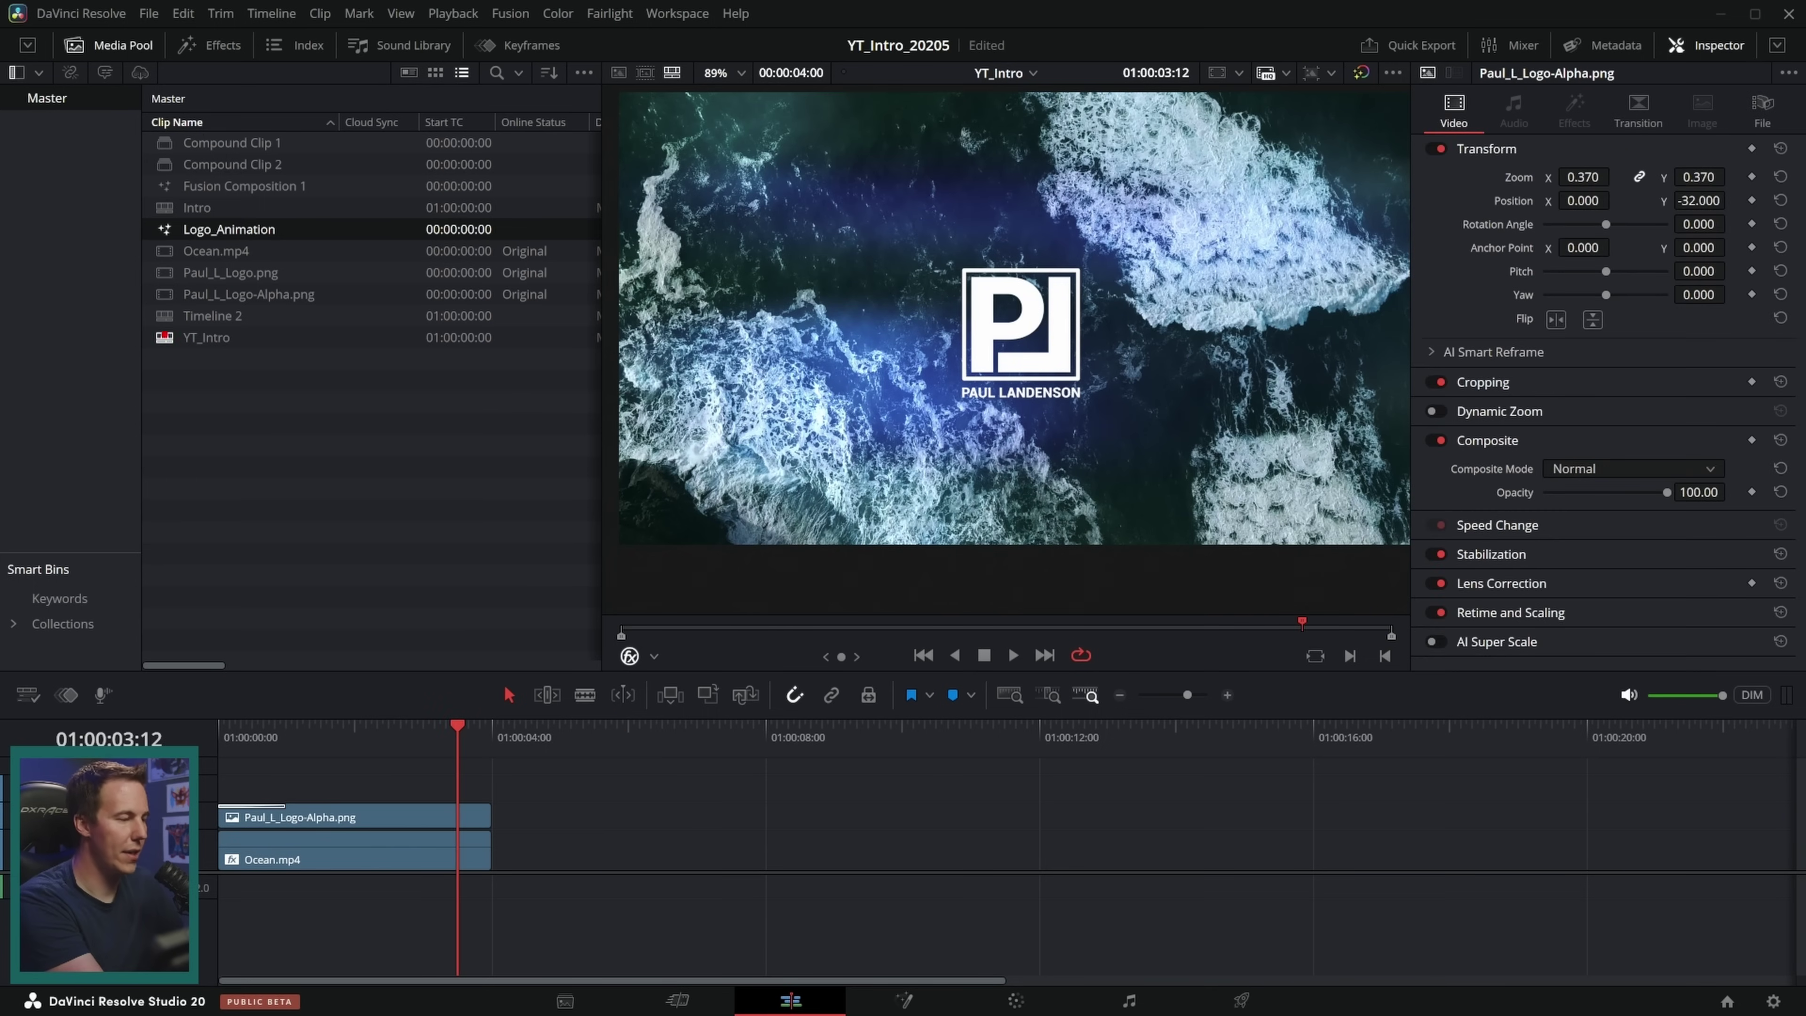
{"action": "key", "text": "Escape"}
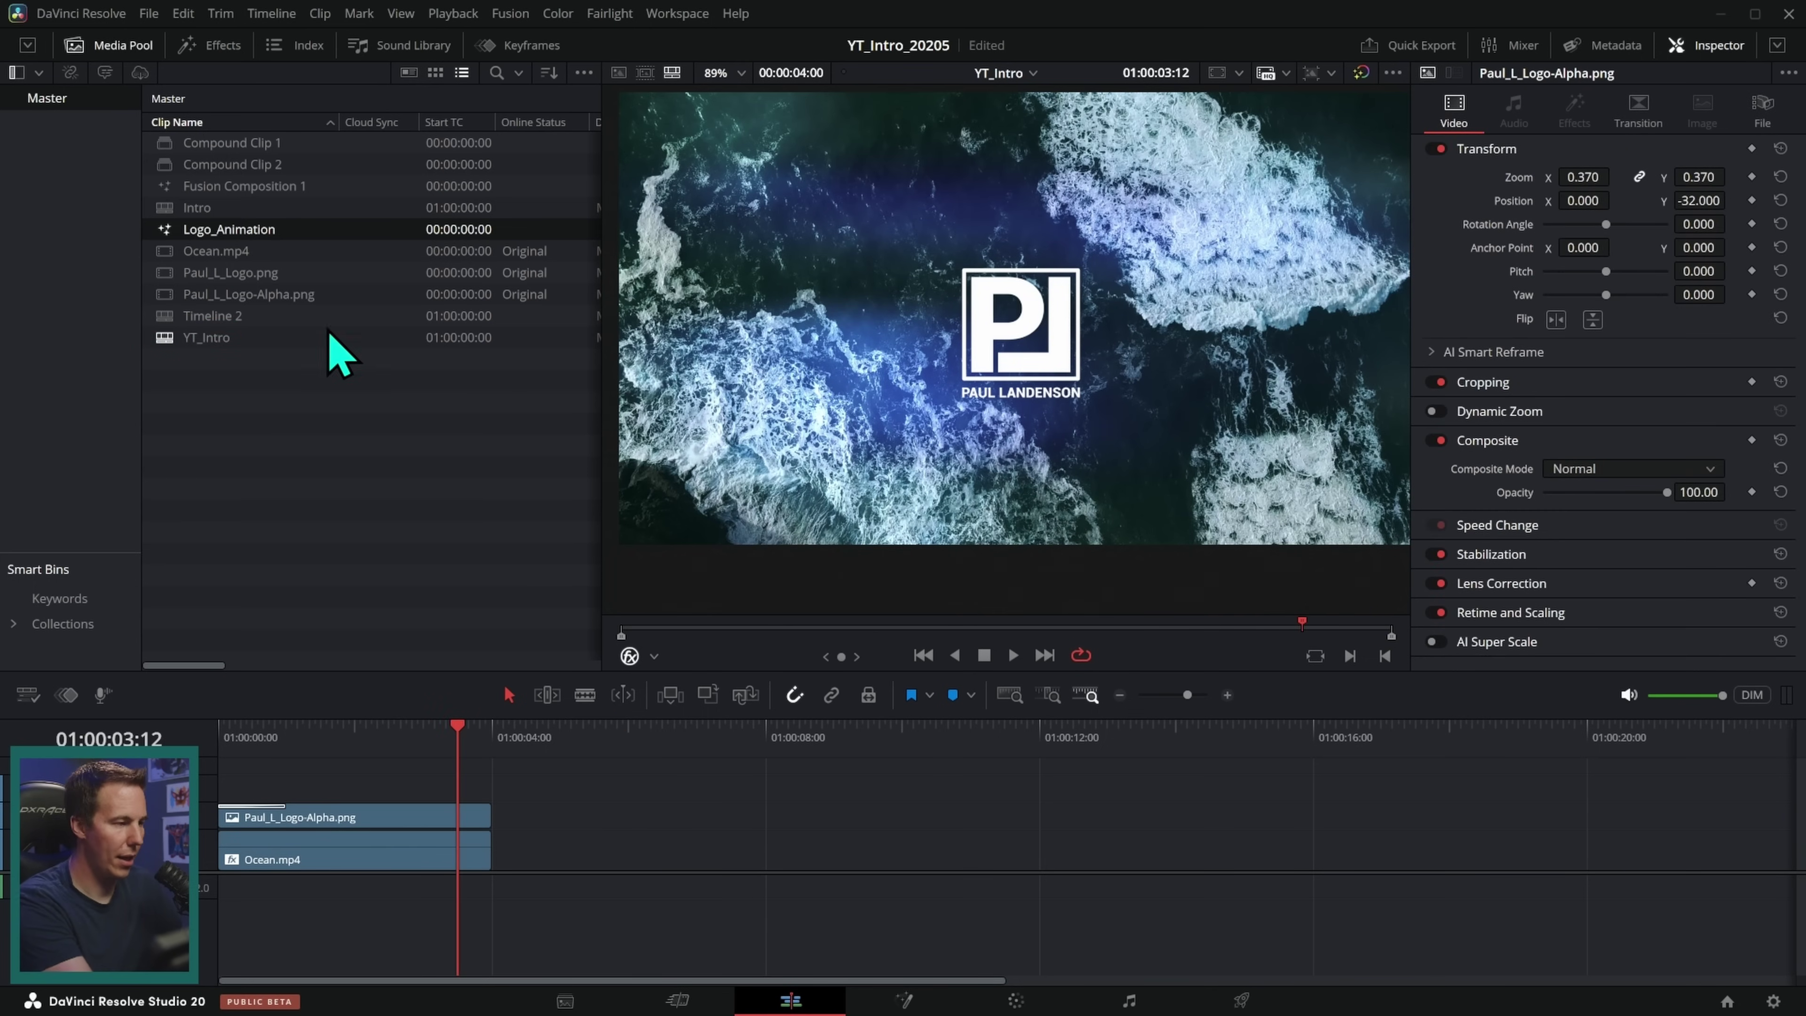
{"action": "double_click", "coordinate": [165, 230]}
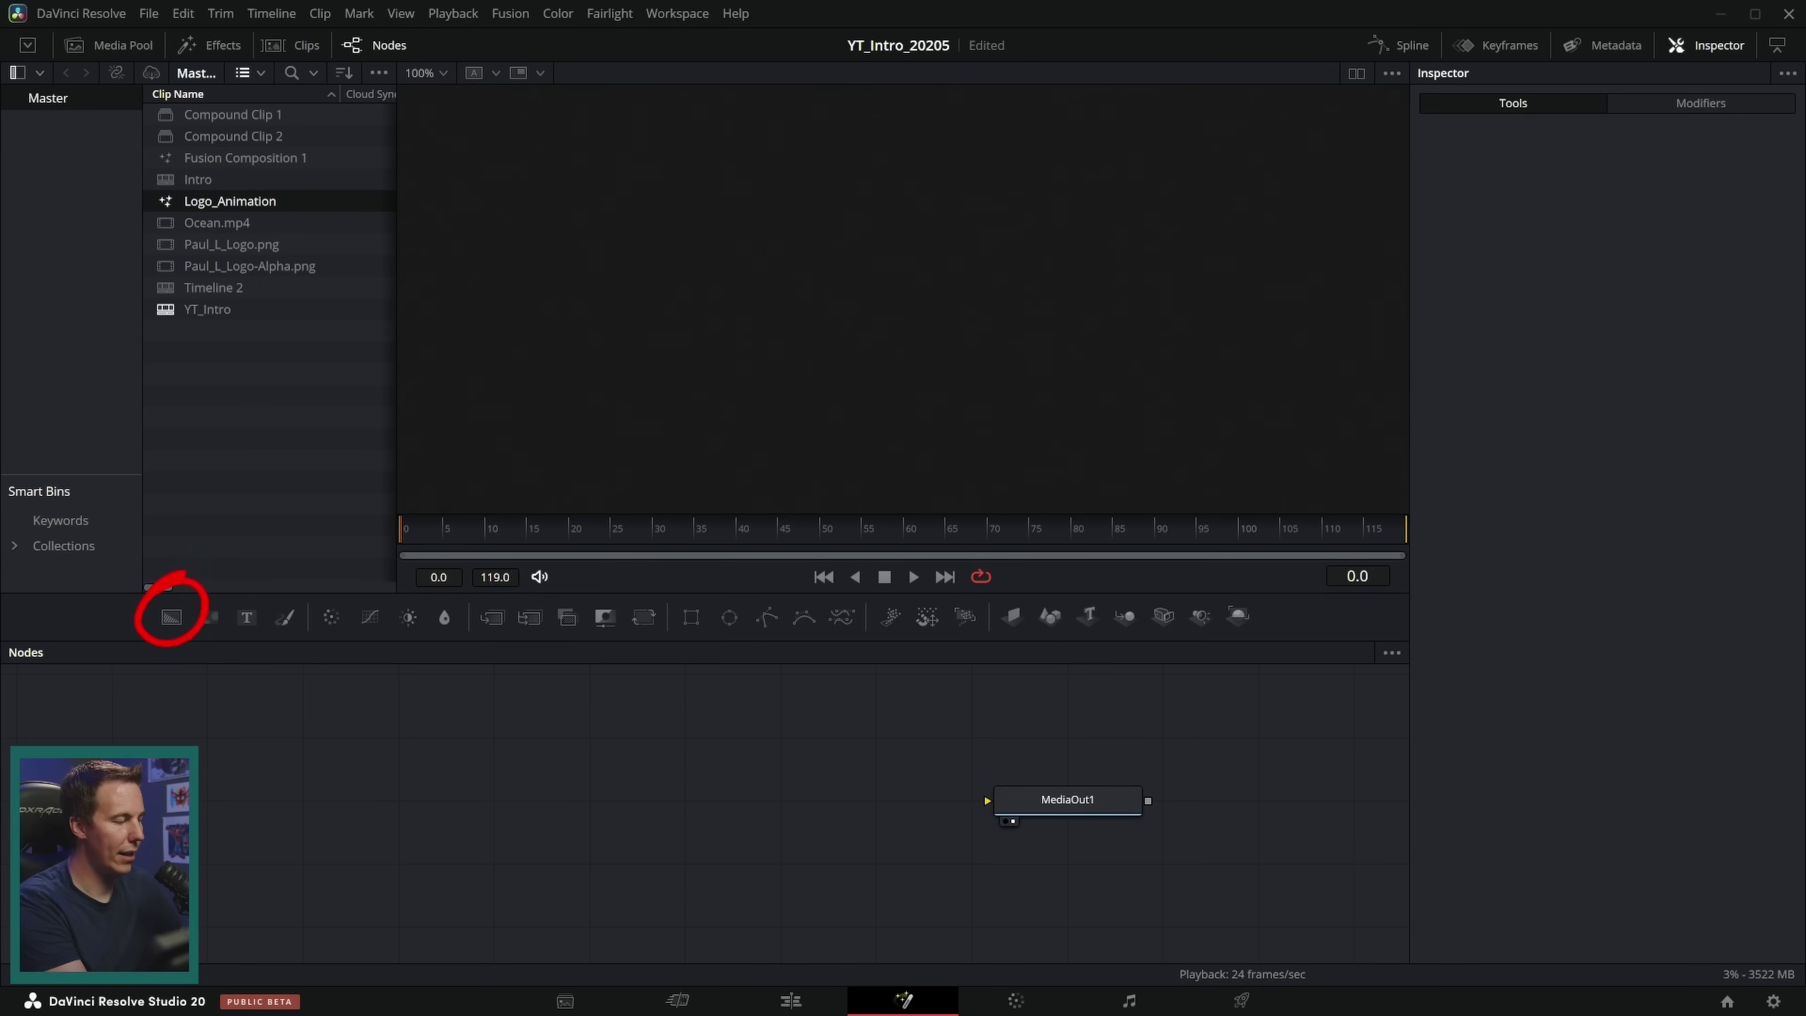
Step: Add a Background node to the Logo_Animation composition and connect its output to MediaOut1
{"action": "left_click_drag", "start_coordinate": [171, 613], "coordinate": [536, 804]}
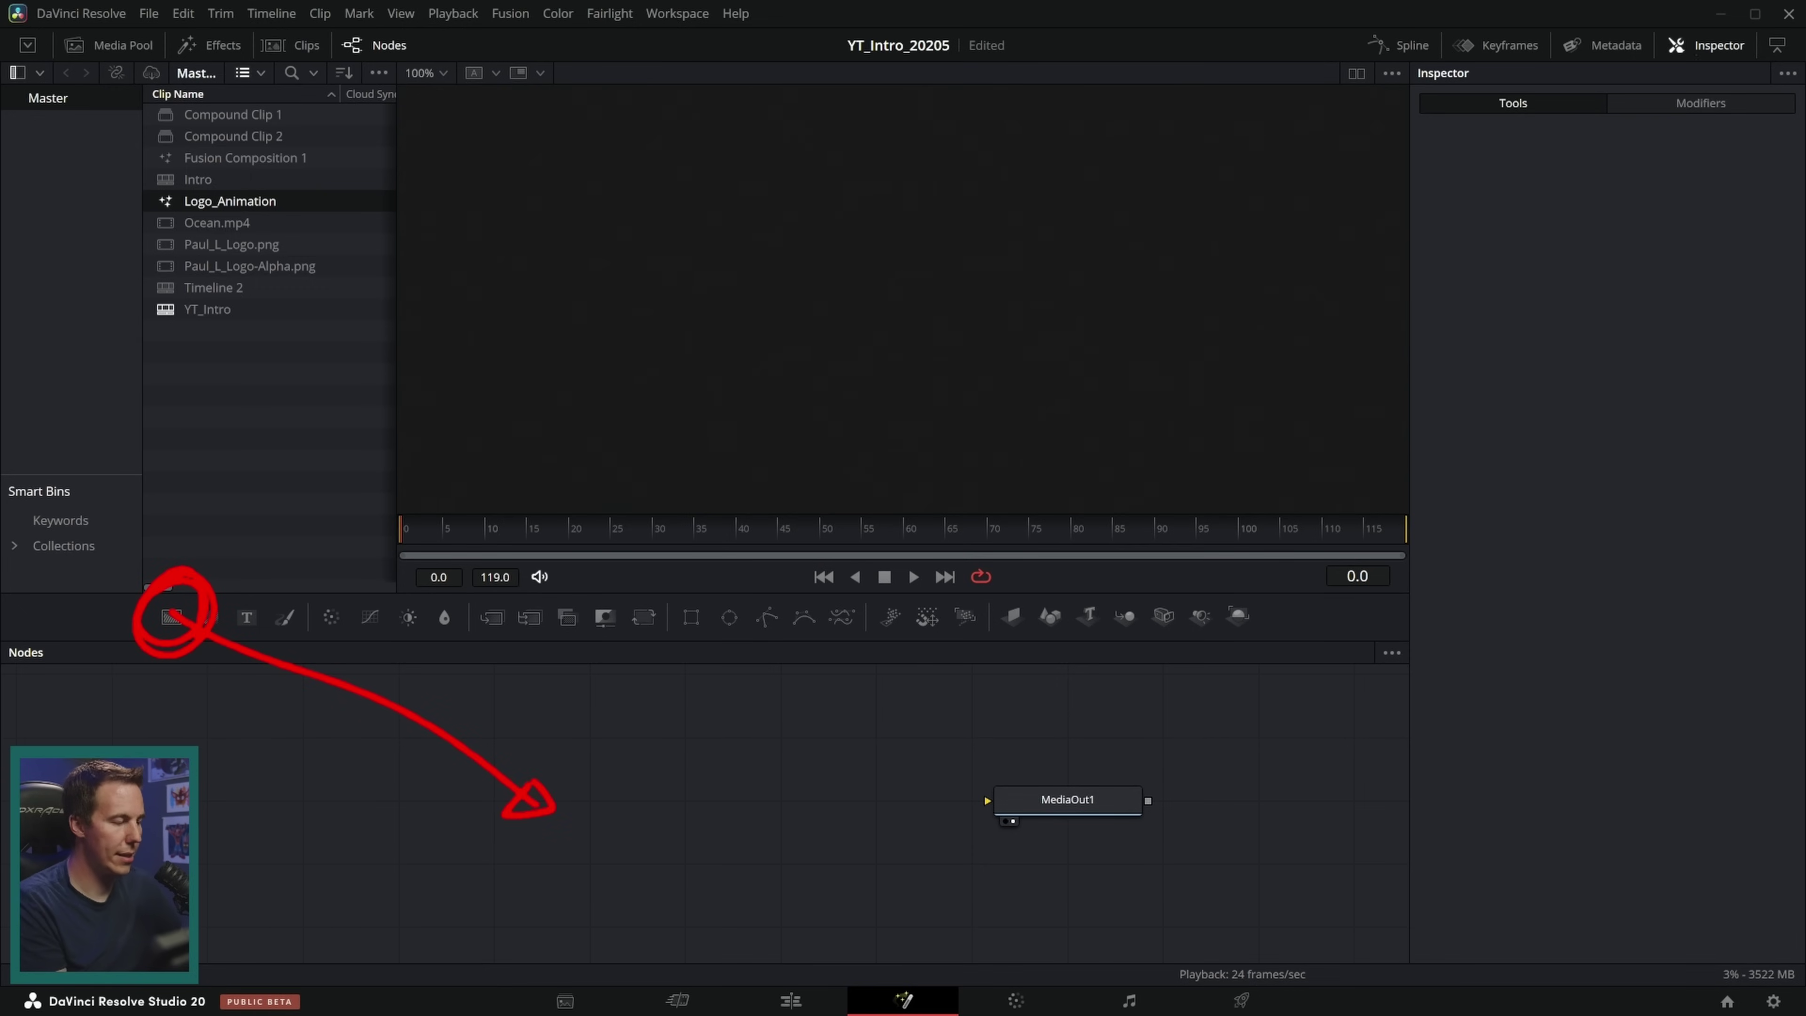
{"action": "key", "text": "Escape"}
{"action": "mouse_move", "coordinate": [171, 617]}
{"action": "left_mouse_down"}
{"action": "mouse_move", "coordinate": [569, 855]}
{"action": "mouse_move", "coordinate": [648, 815]}
{"action": "left_mouse_up"}
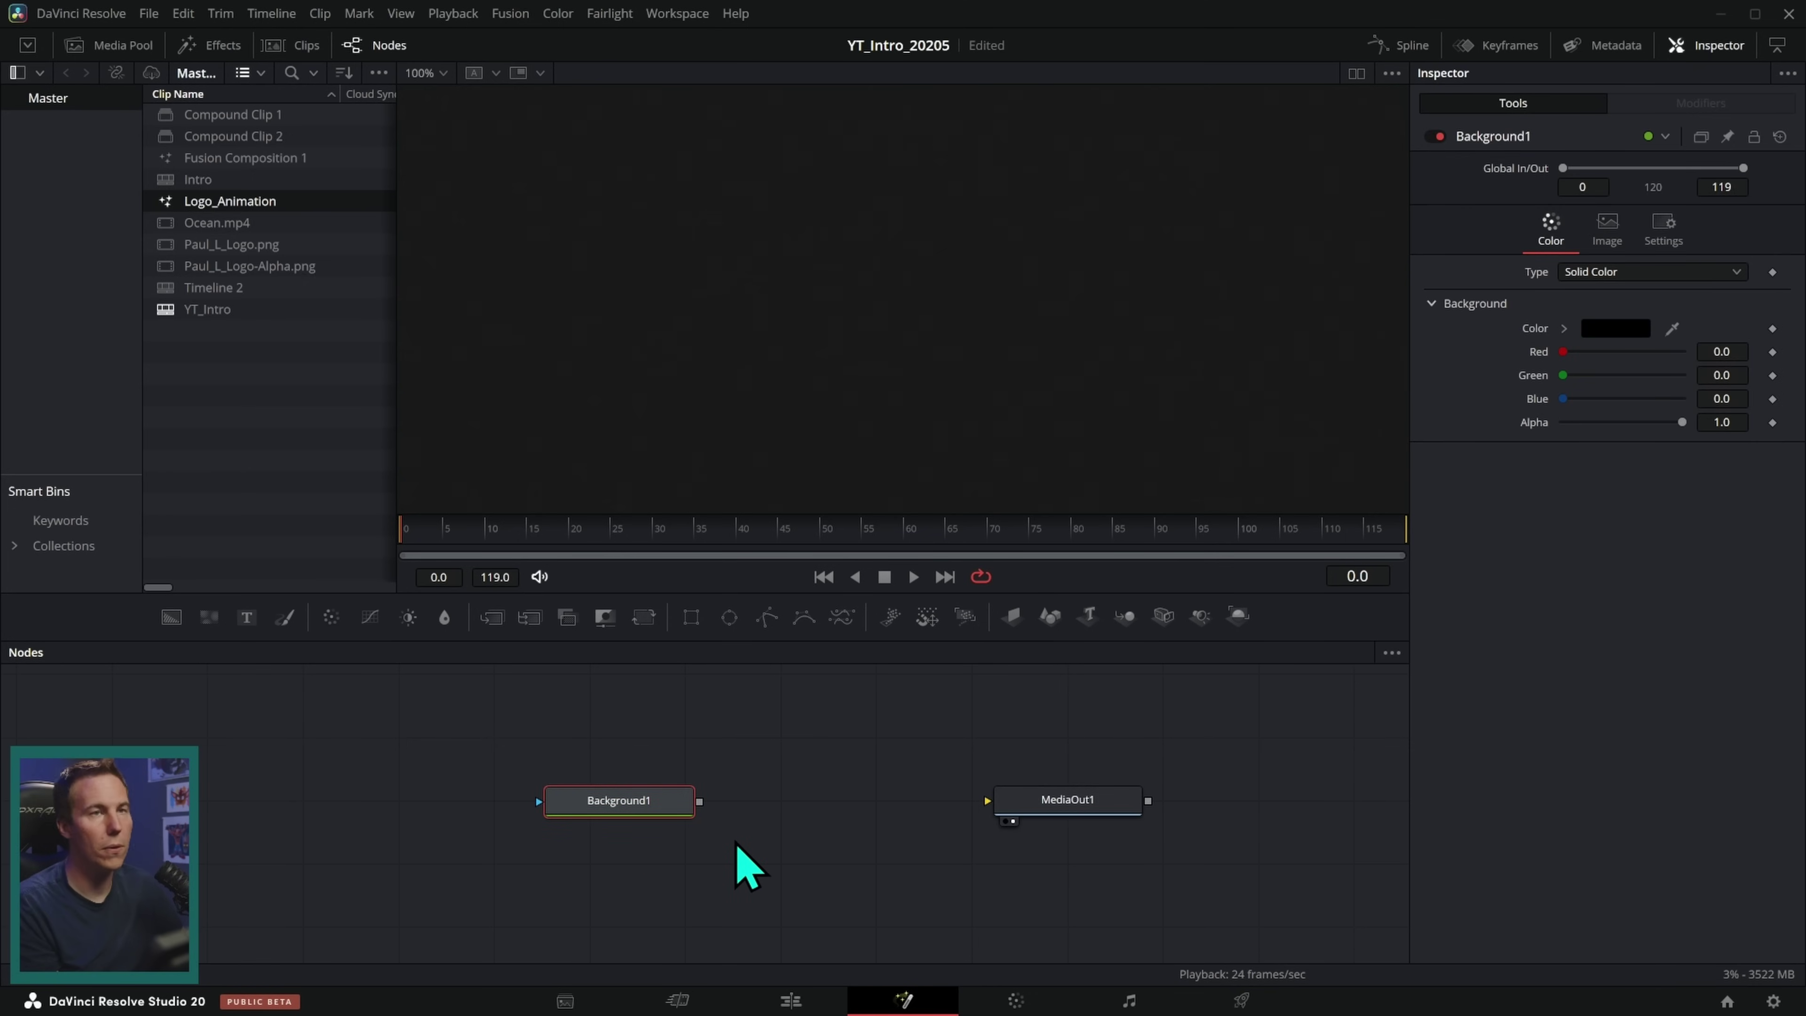
{"action": "left_click", "coordinate": [1046, 811]}
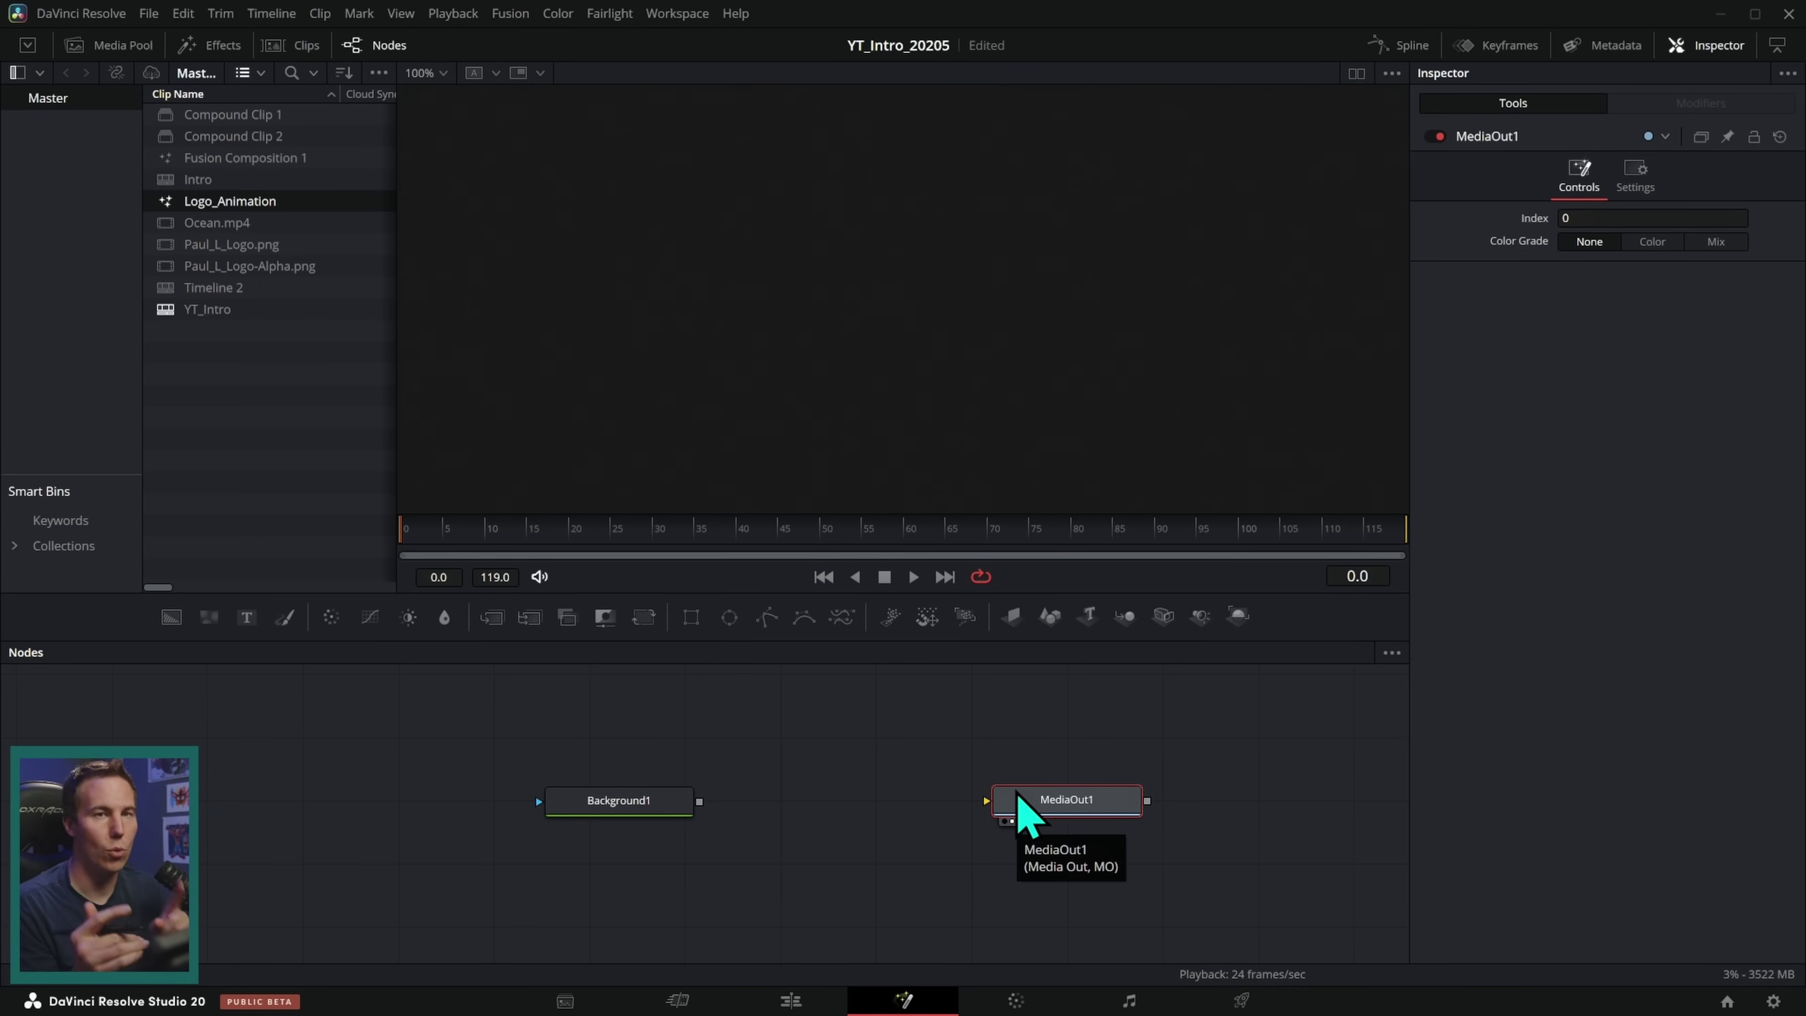
{"action": "left_click_drag", "start_coordinate": [700, 802], "coordinate": [1067, 794]}
Step: Select the Background and MediaOut1 nodes in turn to examine their settings and the viewed output
{"action": "left_click", "coordinate": [665, 807]}
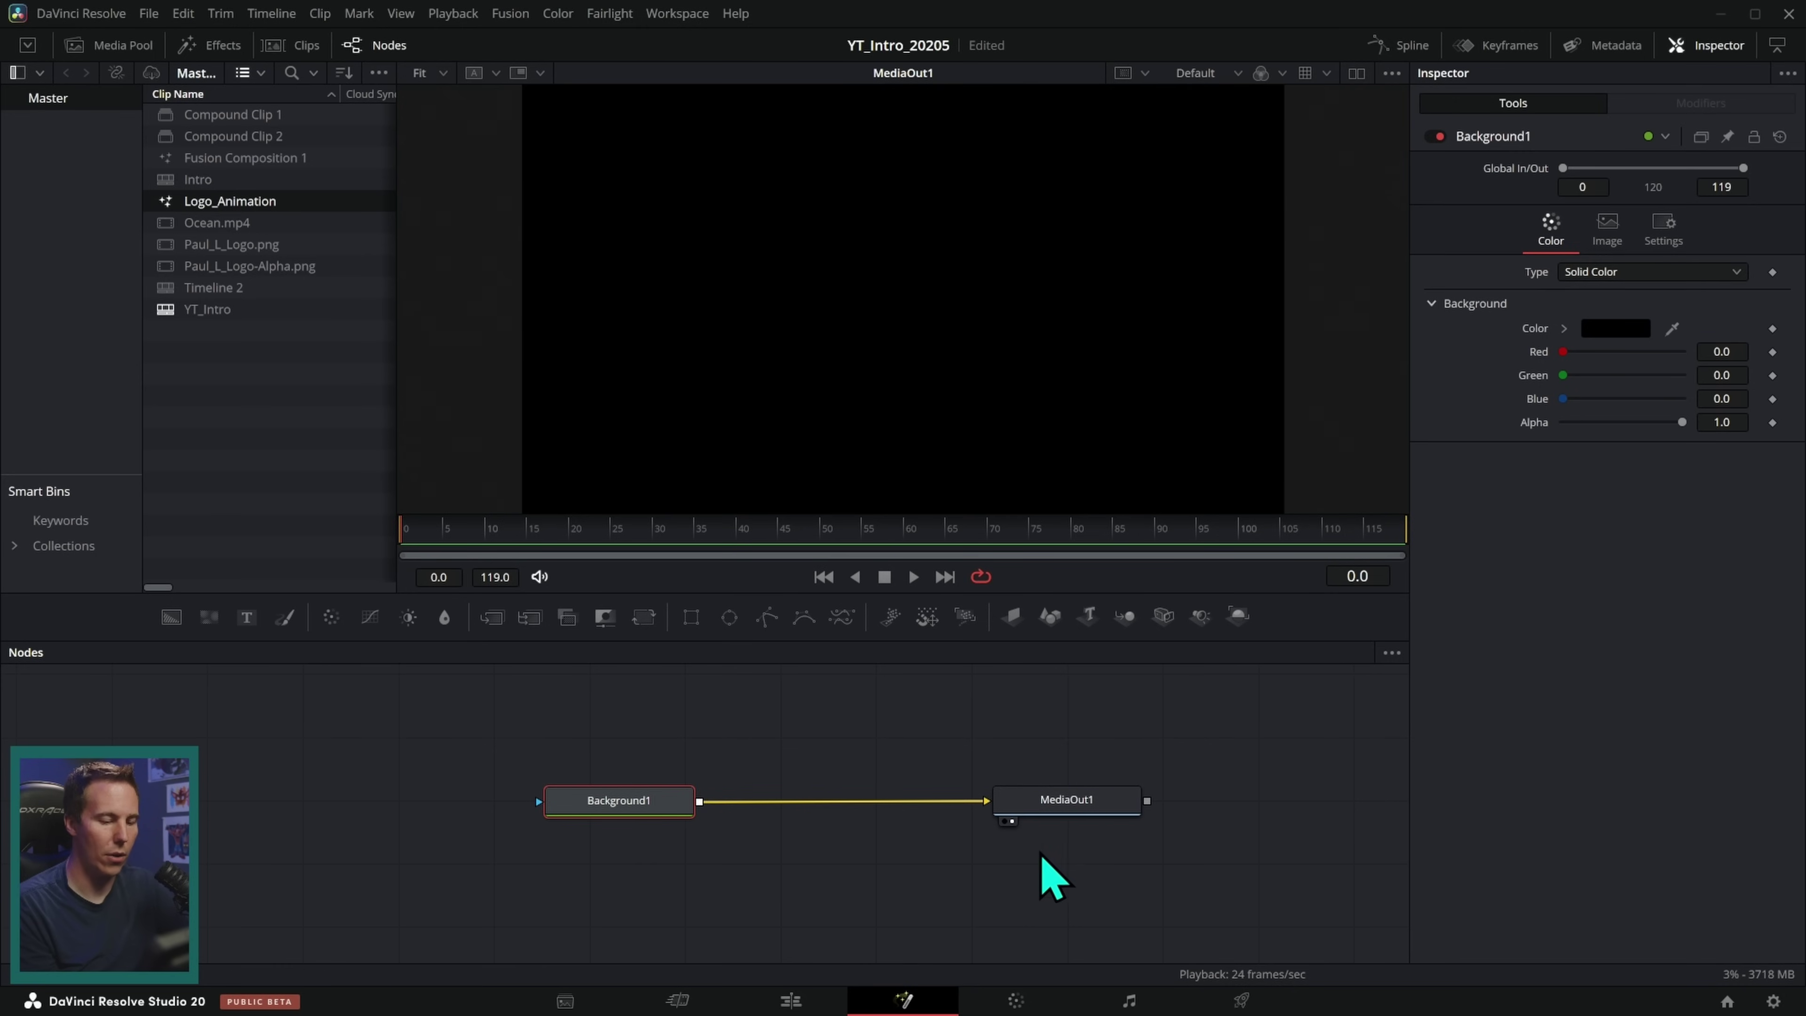
{"action": "left_click", "coordinate": [1075, 809]}
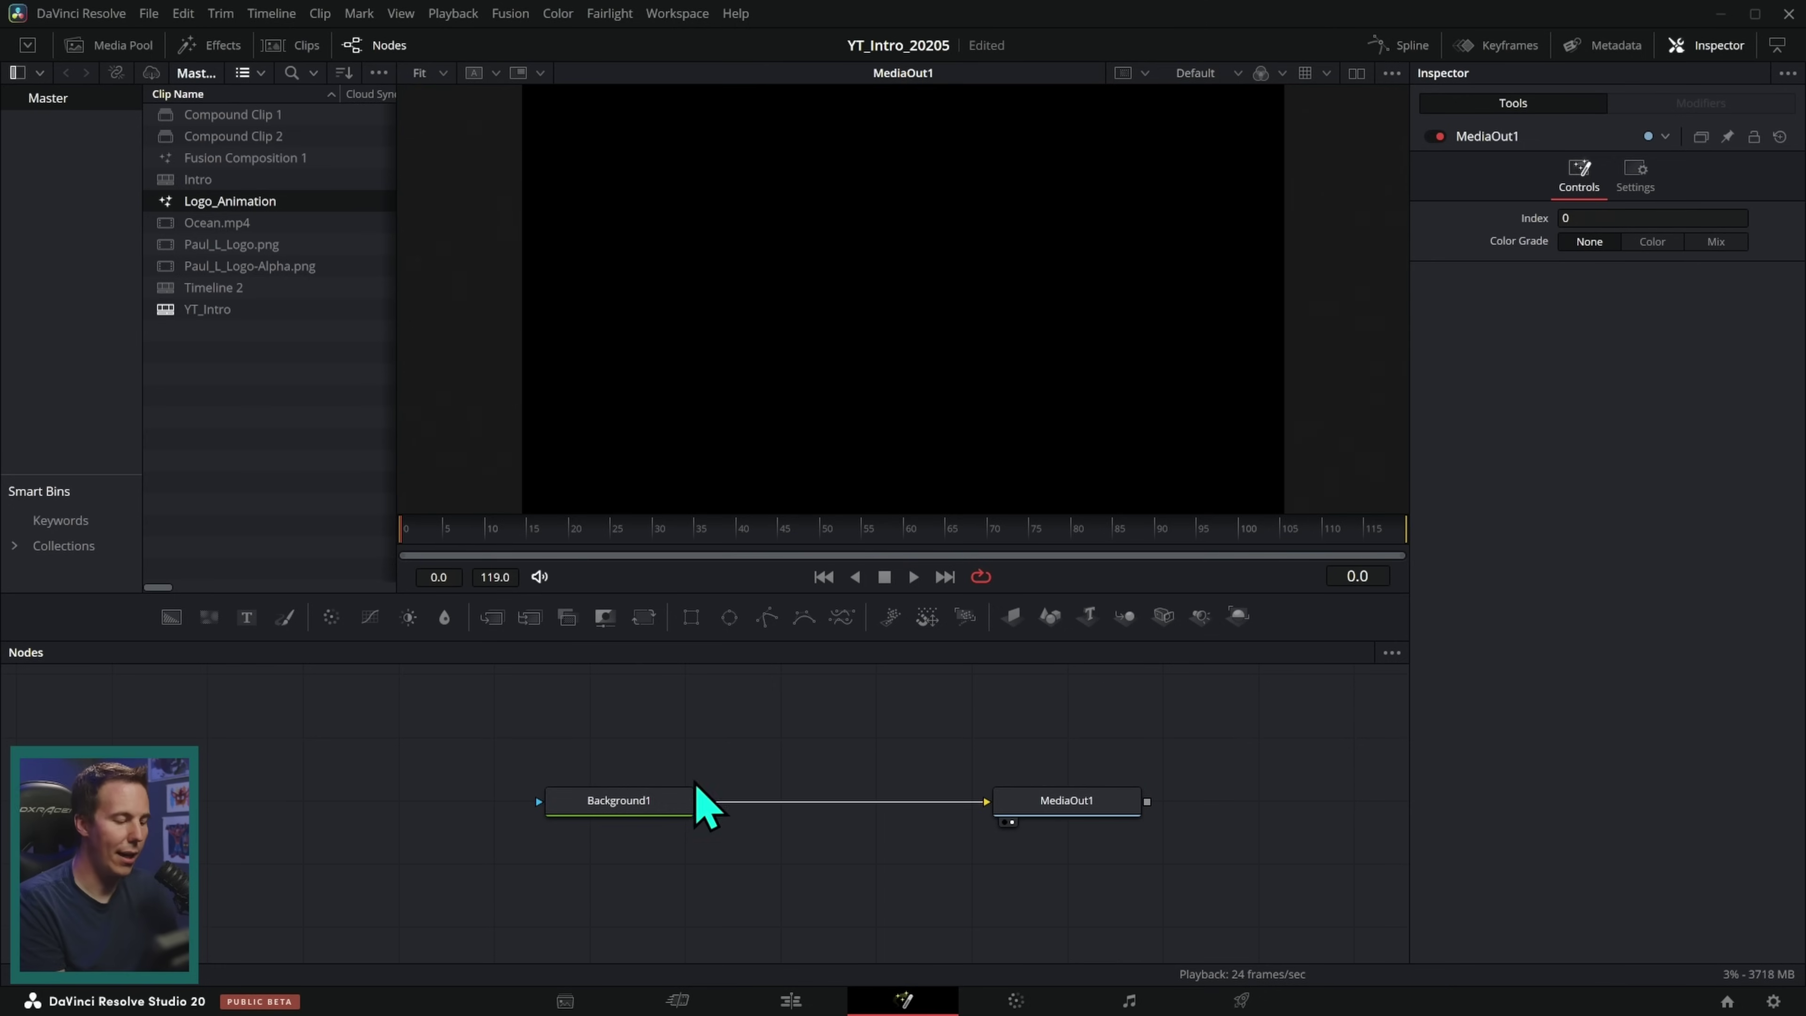
{"action": "left_click", "coordinate": [657, 807]}
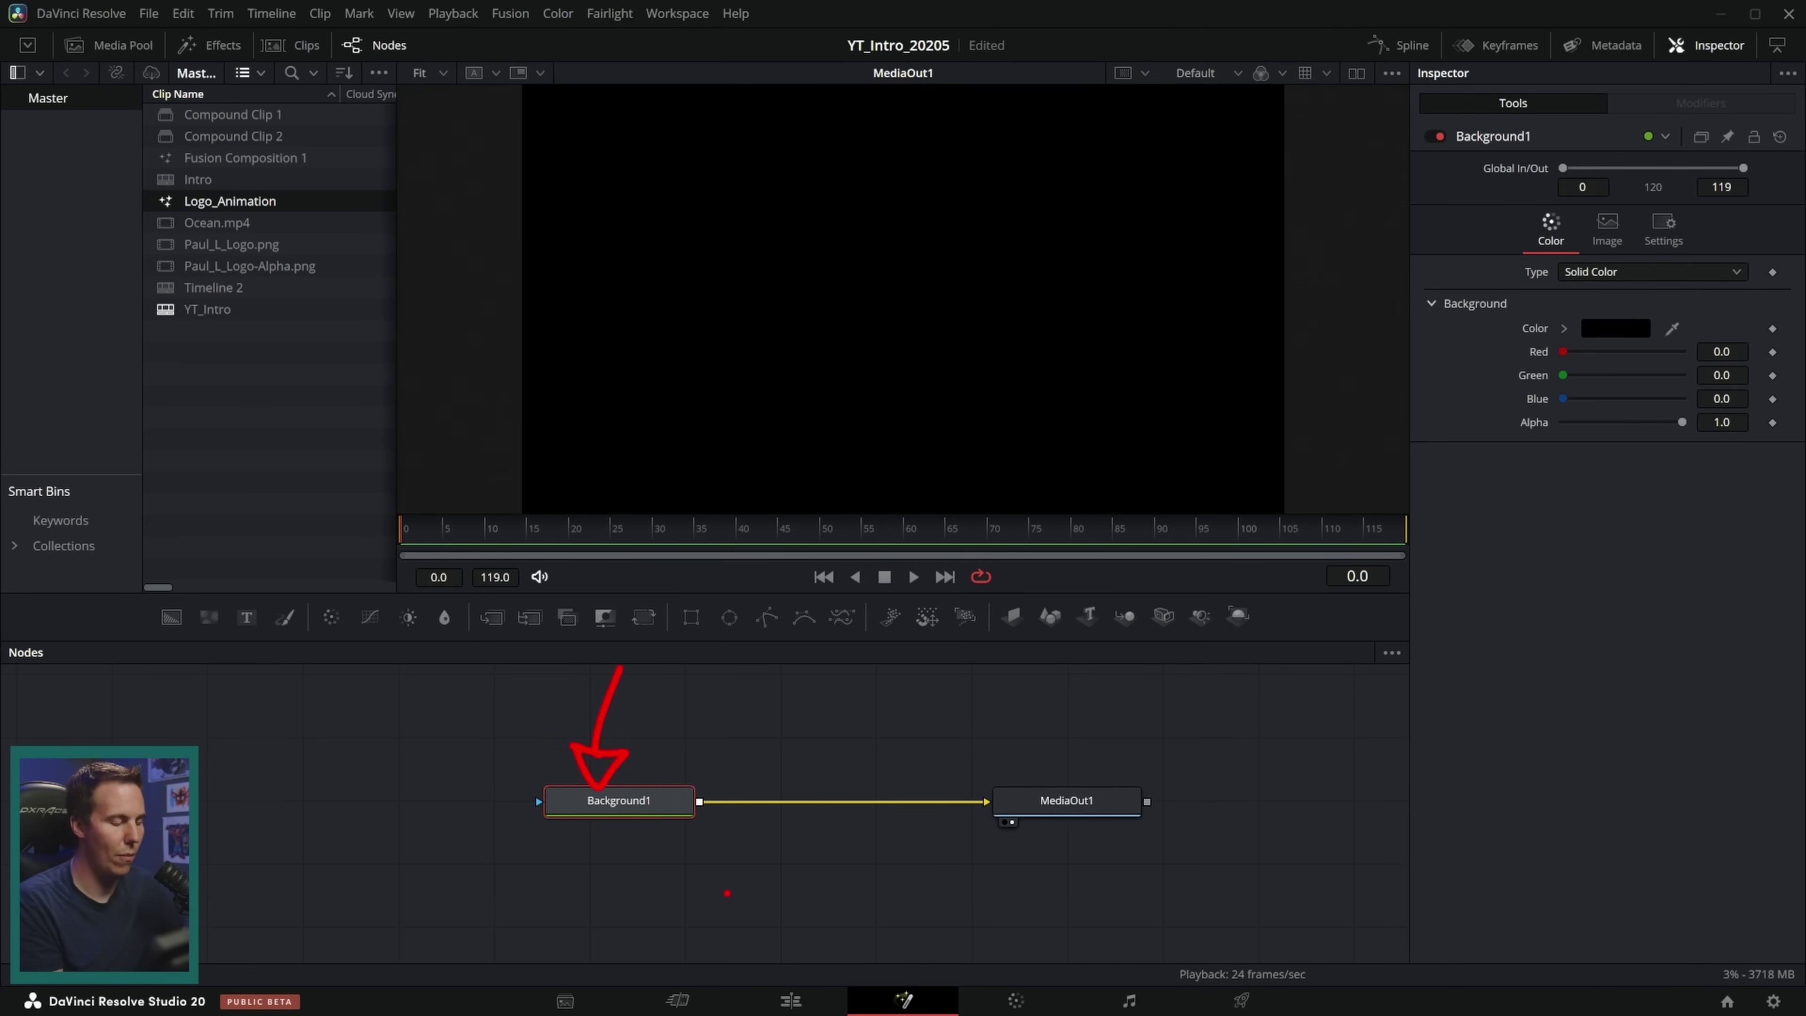
{"action": "key", "text": "Escape"}
{"action": "key", "text": "ctrl+2"}
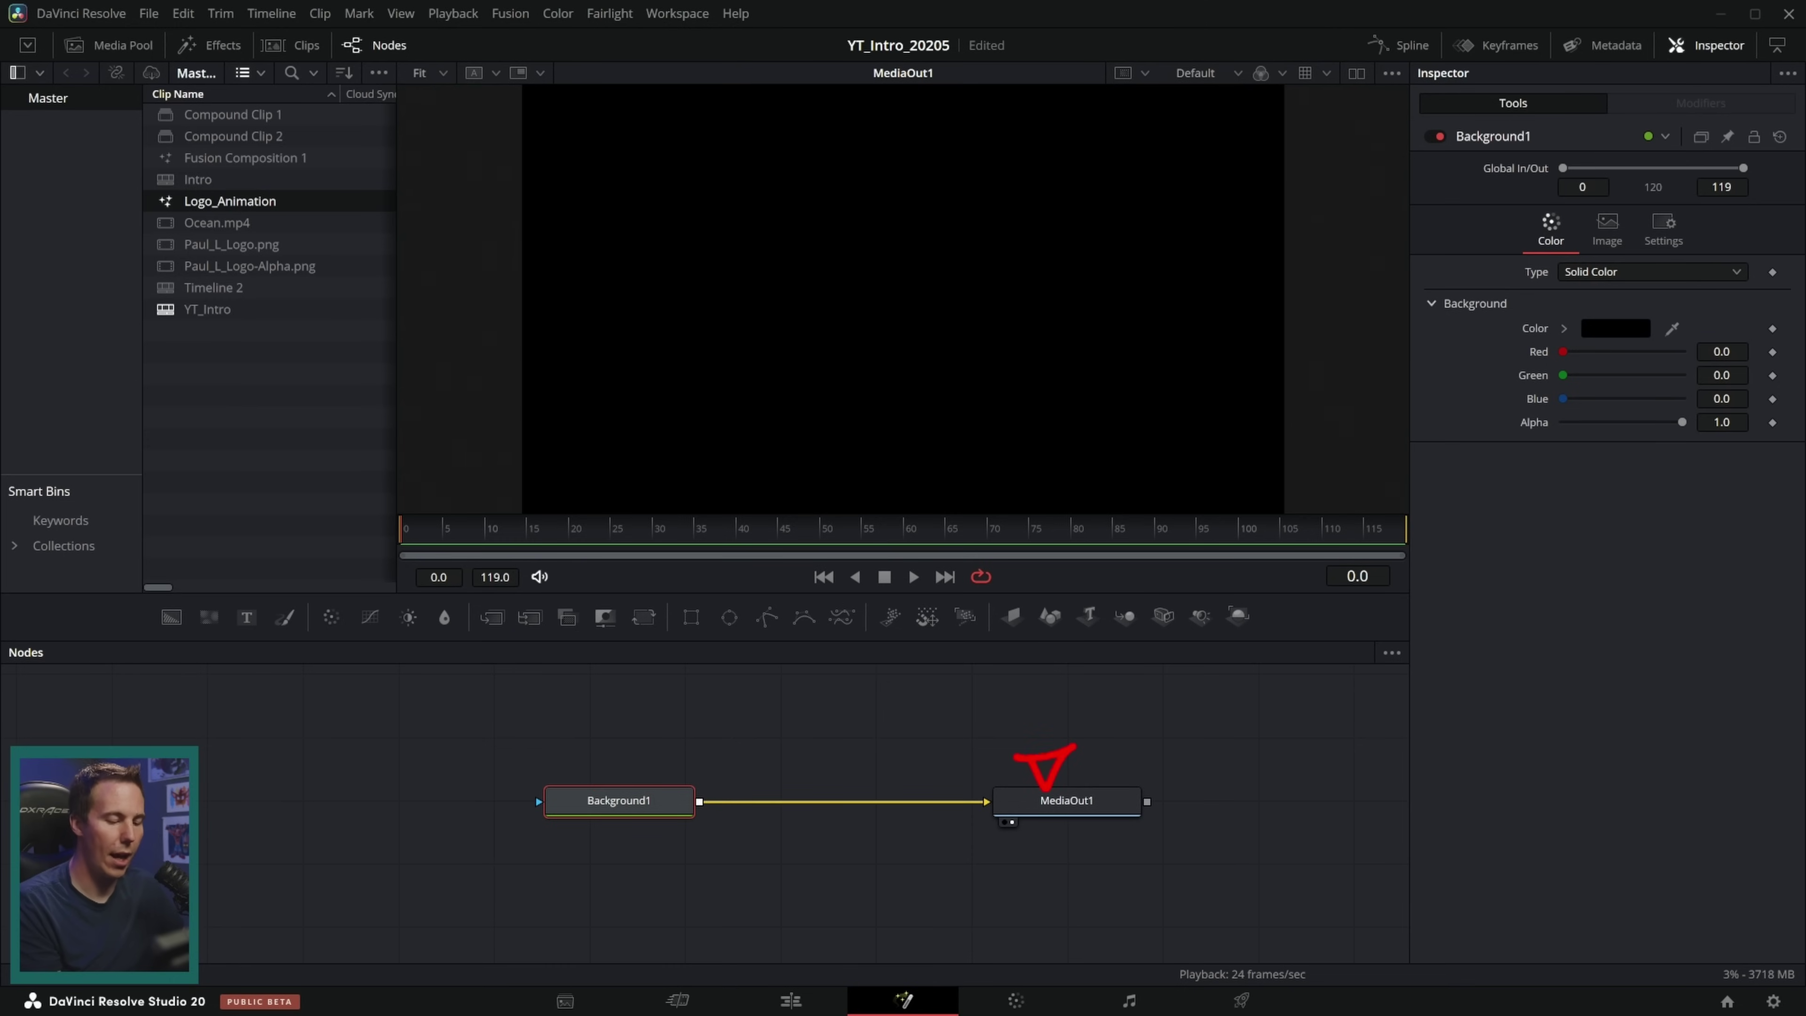
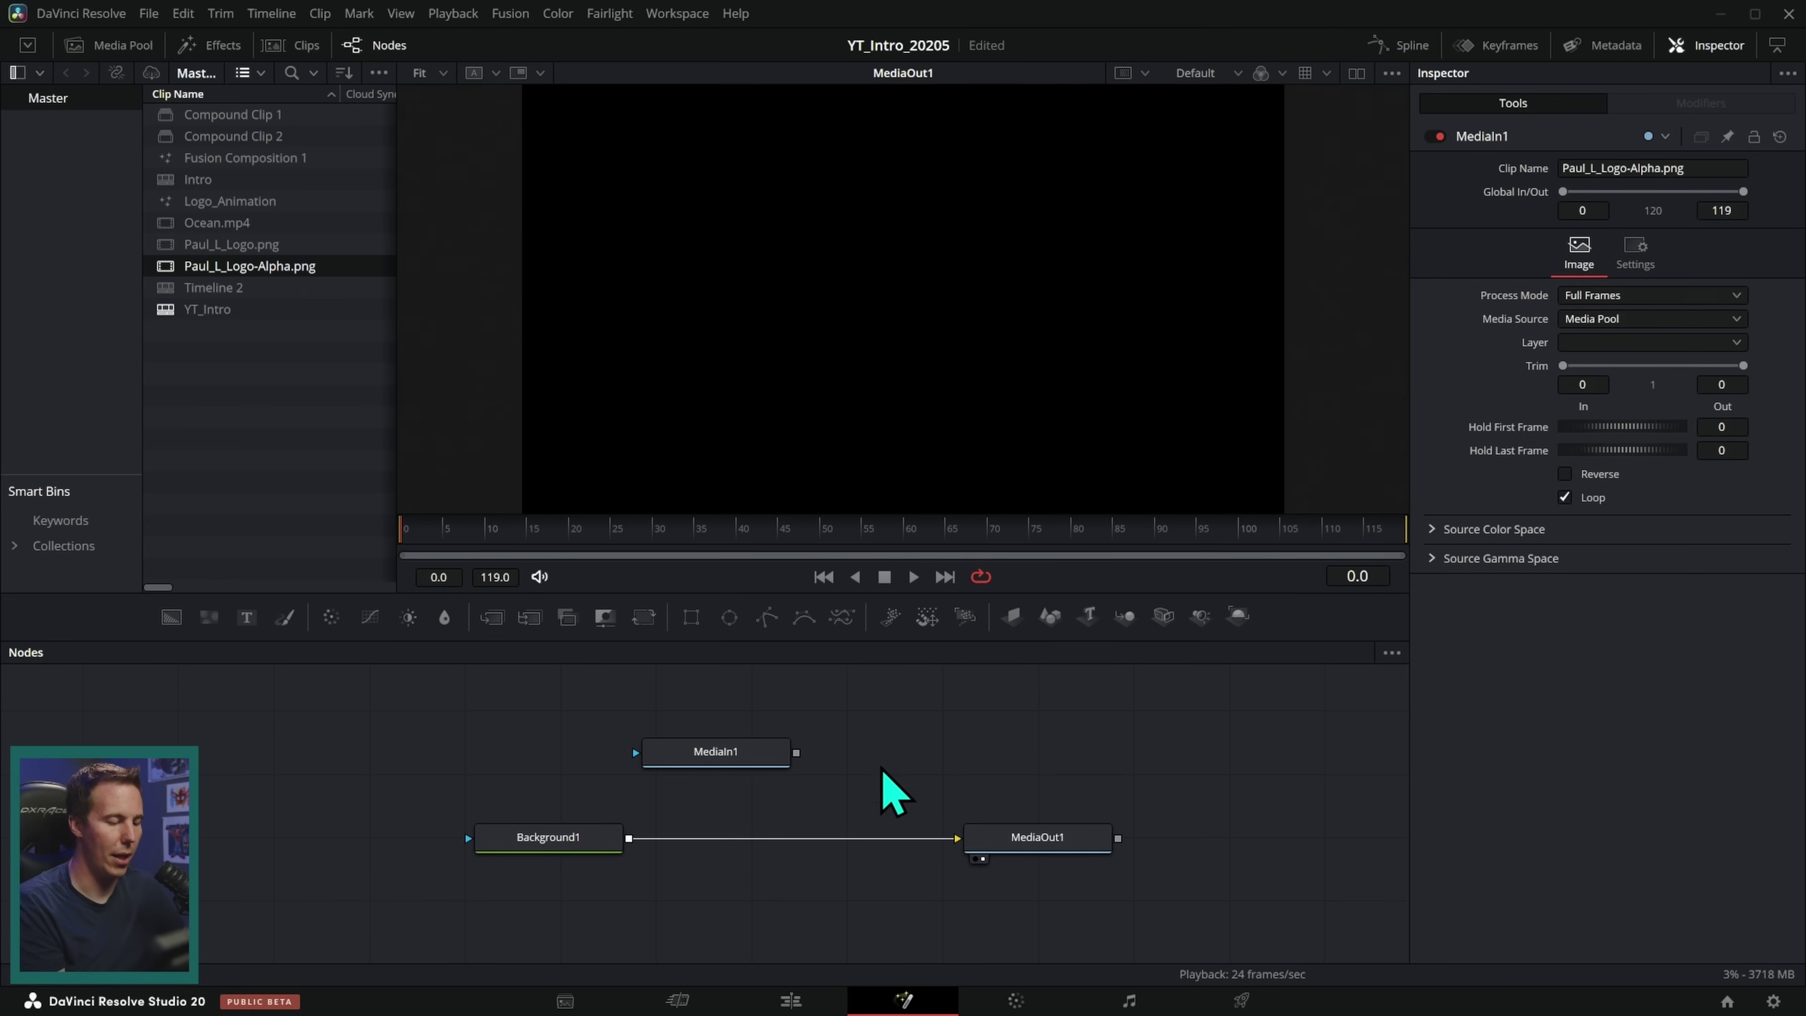
Step: Switch to the dual-viewer layout and adjust the divider so the MediaOut1 viewer is the wider one
{"action": "left_click_drag", "start_coordinate": [730, 762], "coordinate": [733, 760]}
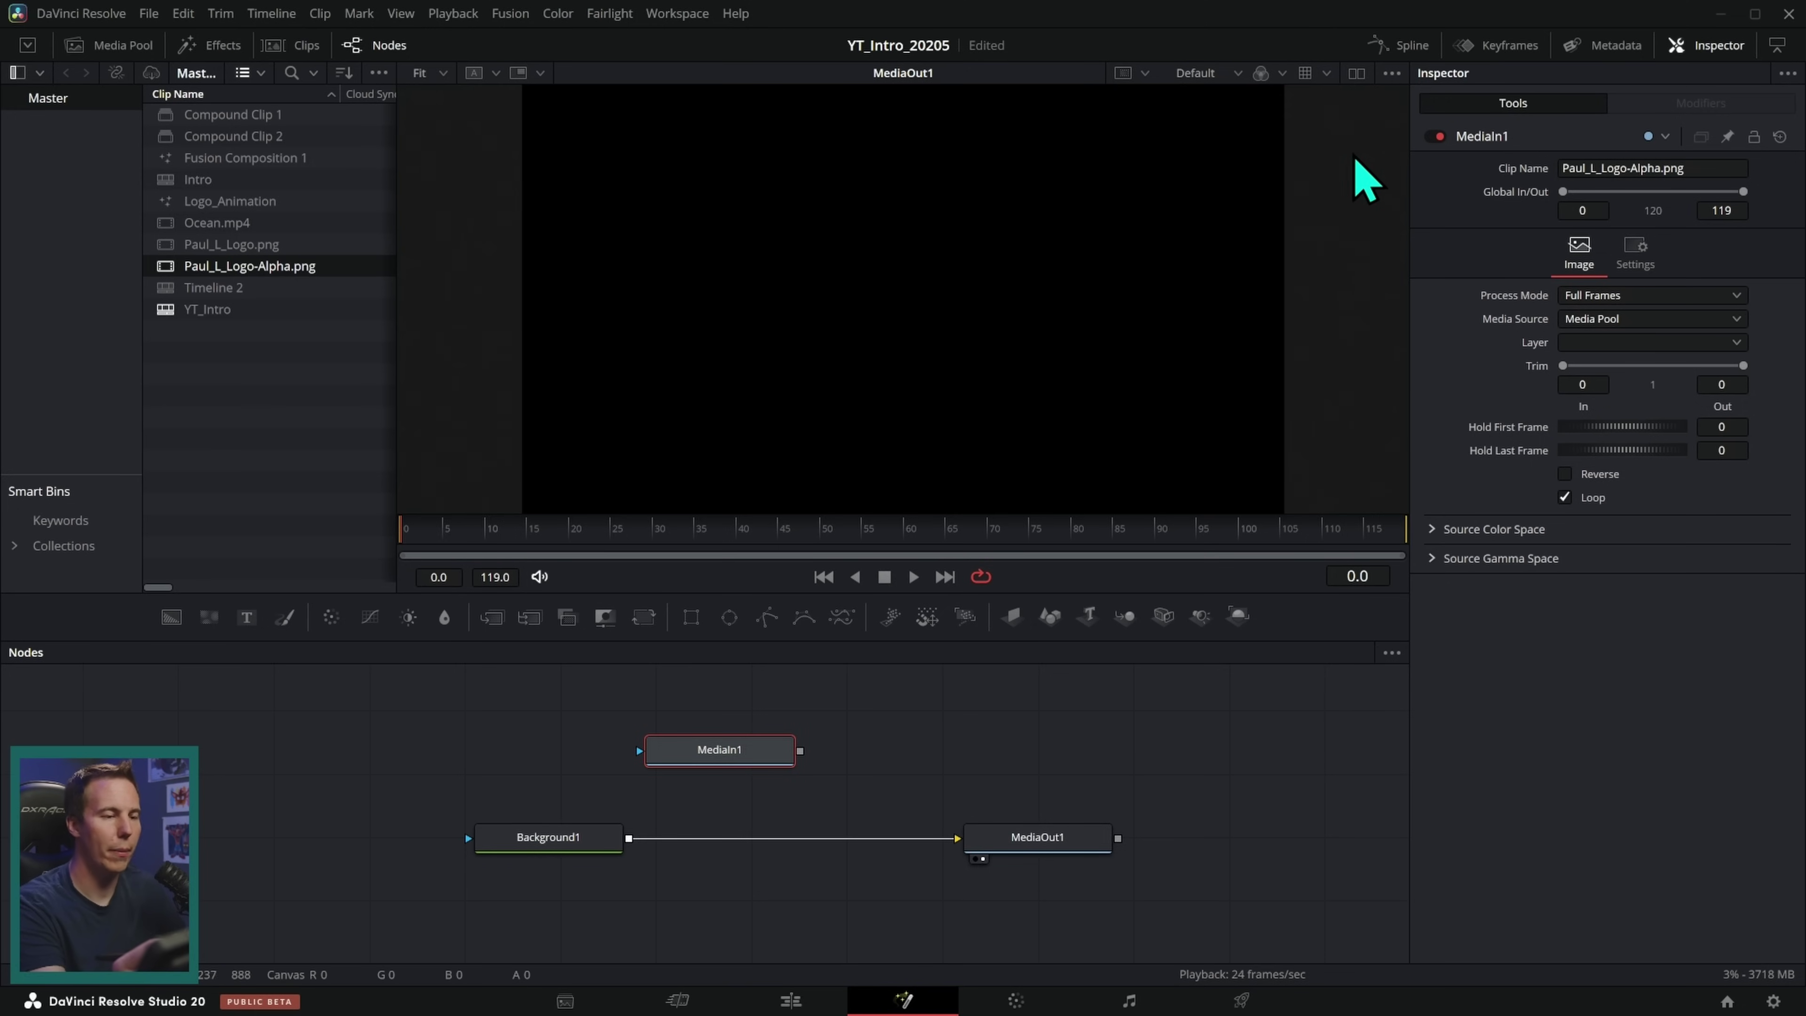
{"action": "left_click", "coordinate": [1357, 72]}
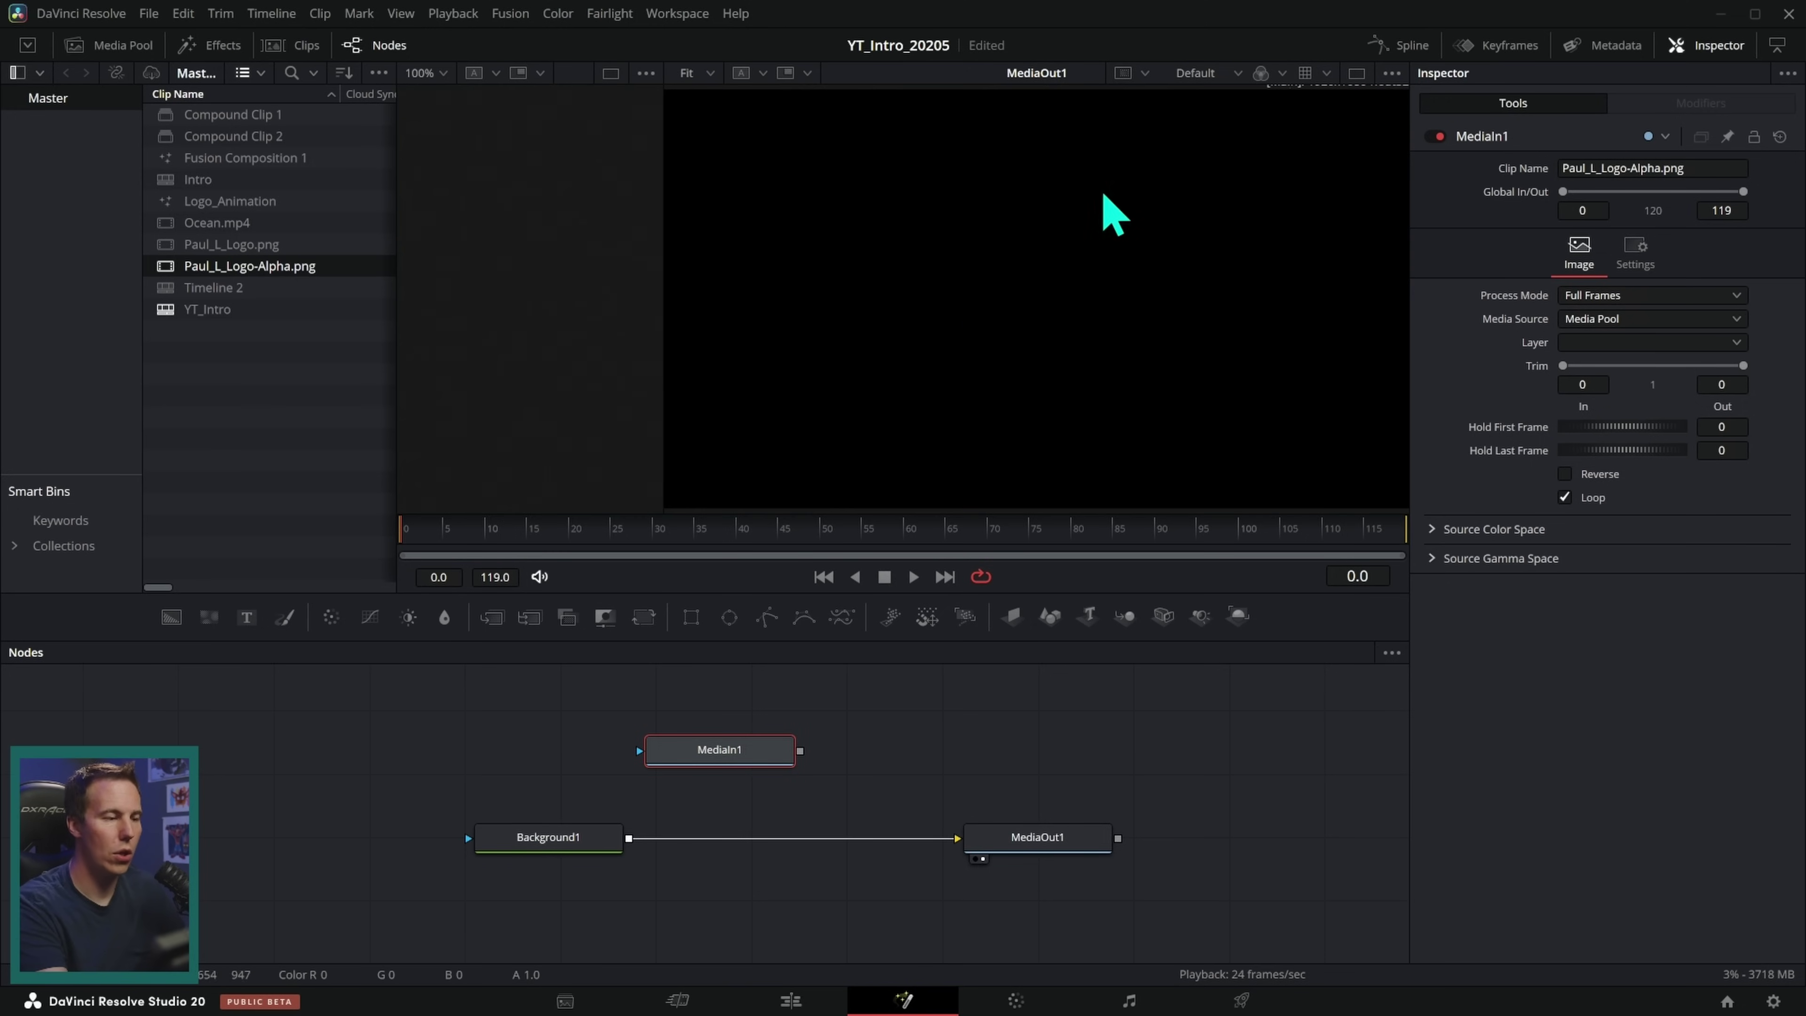
{"action": "left_click_drag", "start_coordinate": [699, 290], "coordinate": [919, 295]}
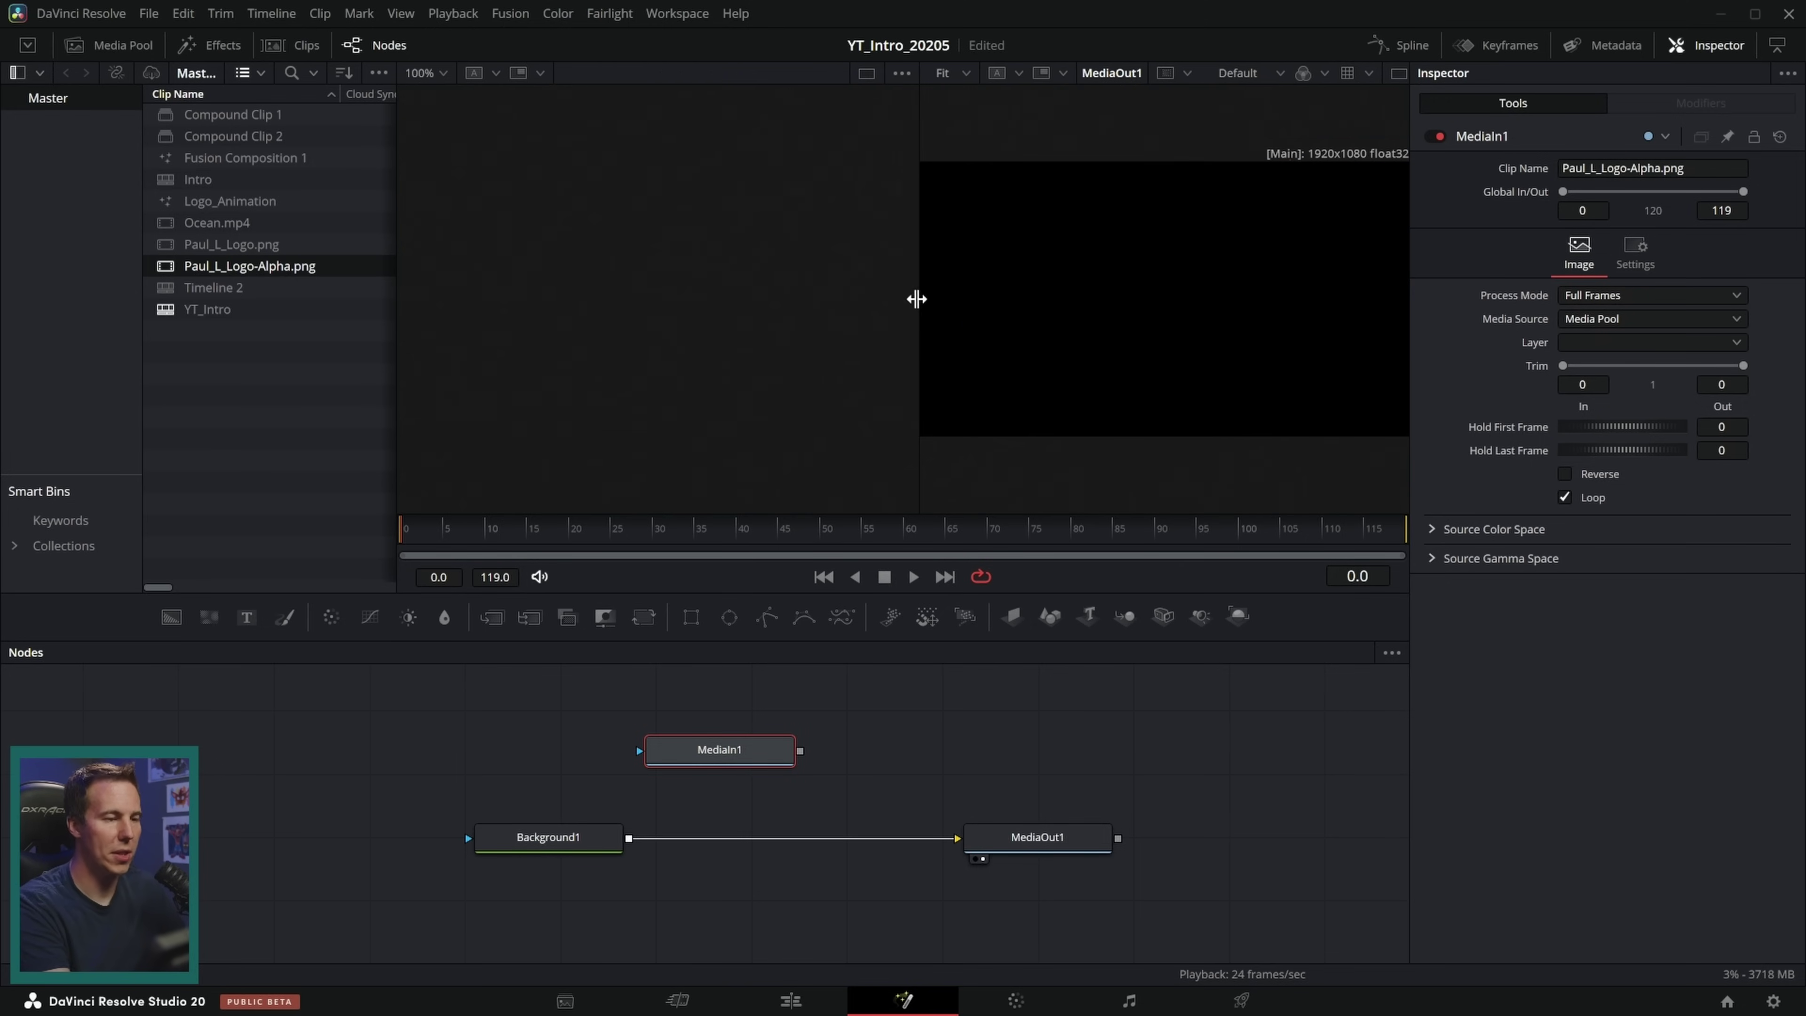
{"action": "left_click_drag", "start_coordinate": [922, 131], "coordinate": [850, 143]}
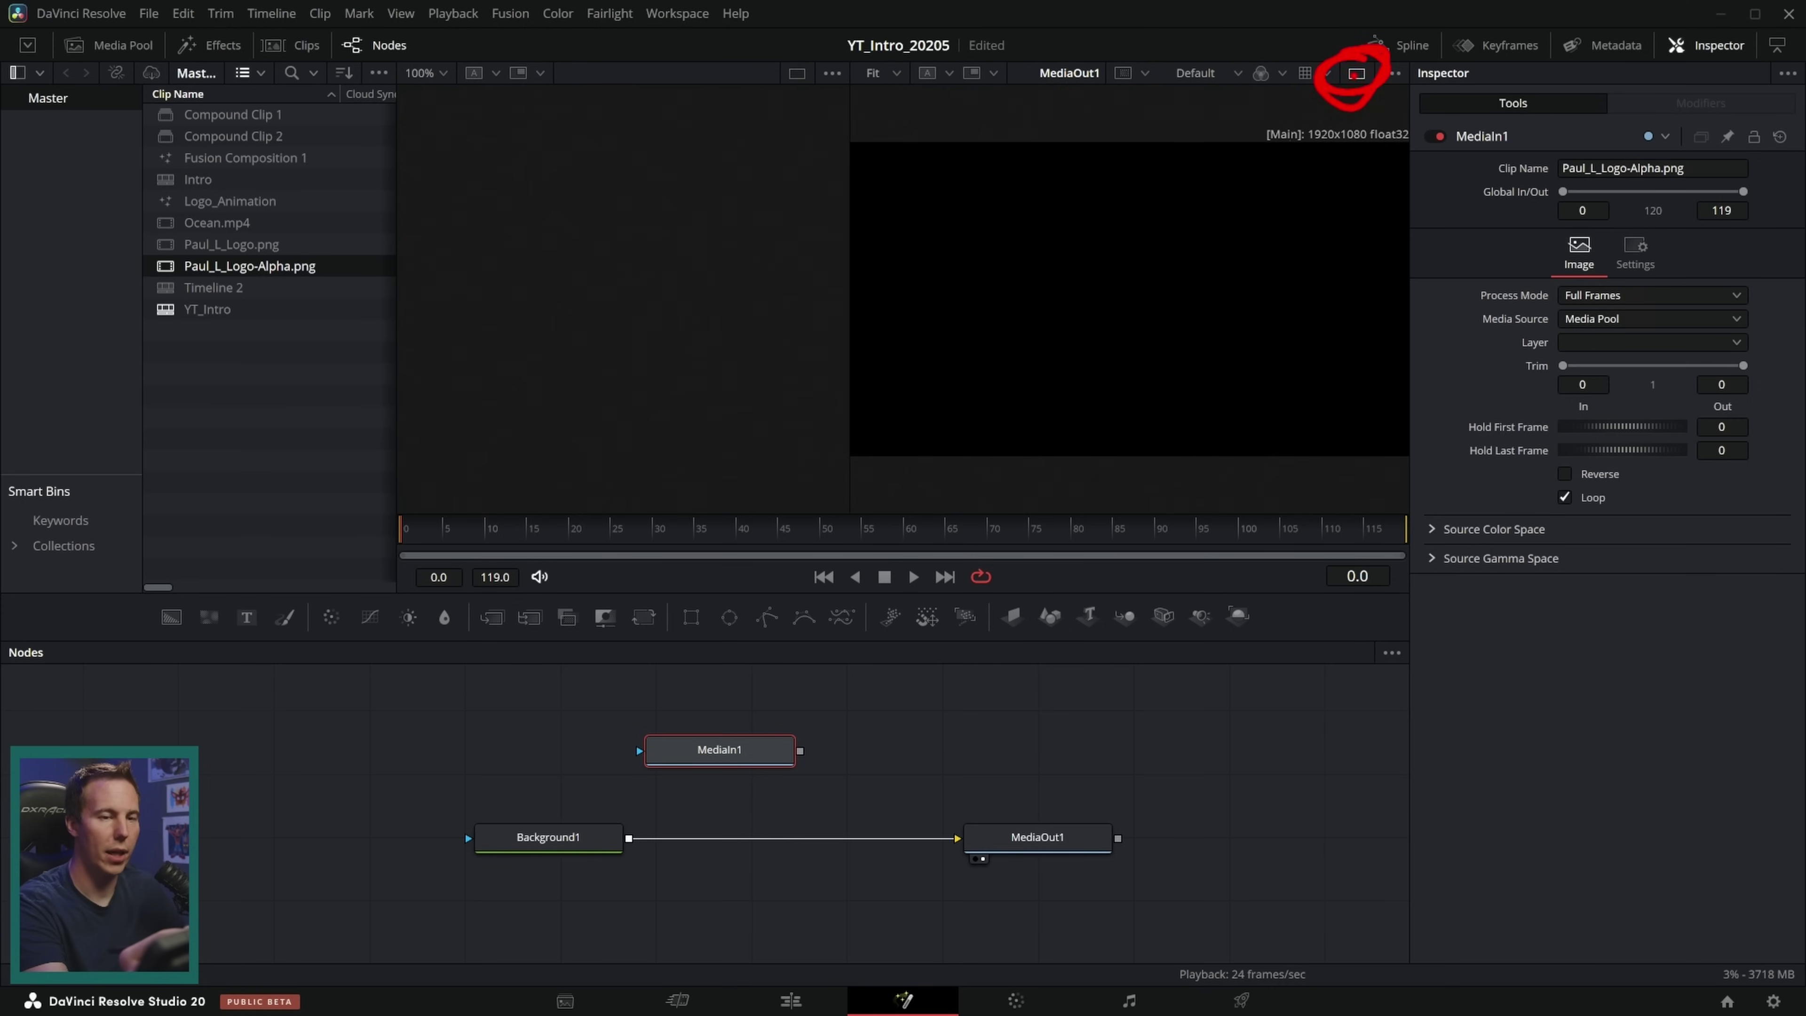
{"action": "left_click", "coordinate": [1357, 74]}
{"action": "left_click", "coordinate": [1357, 74]}
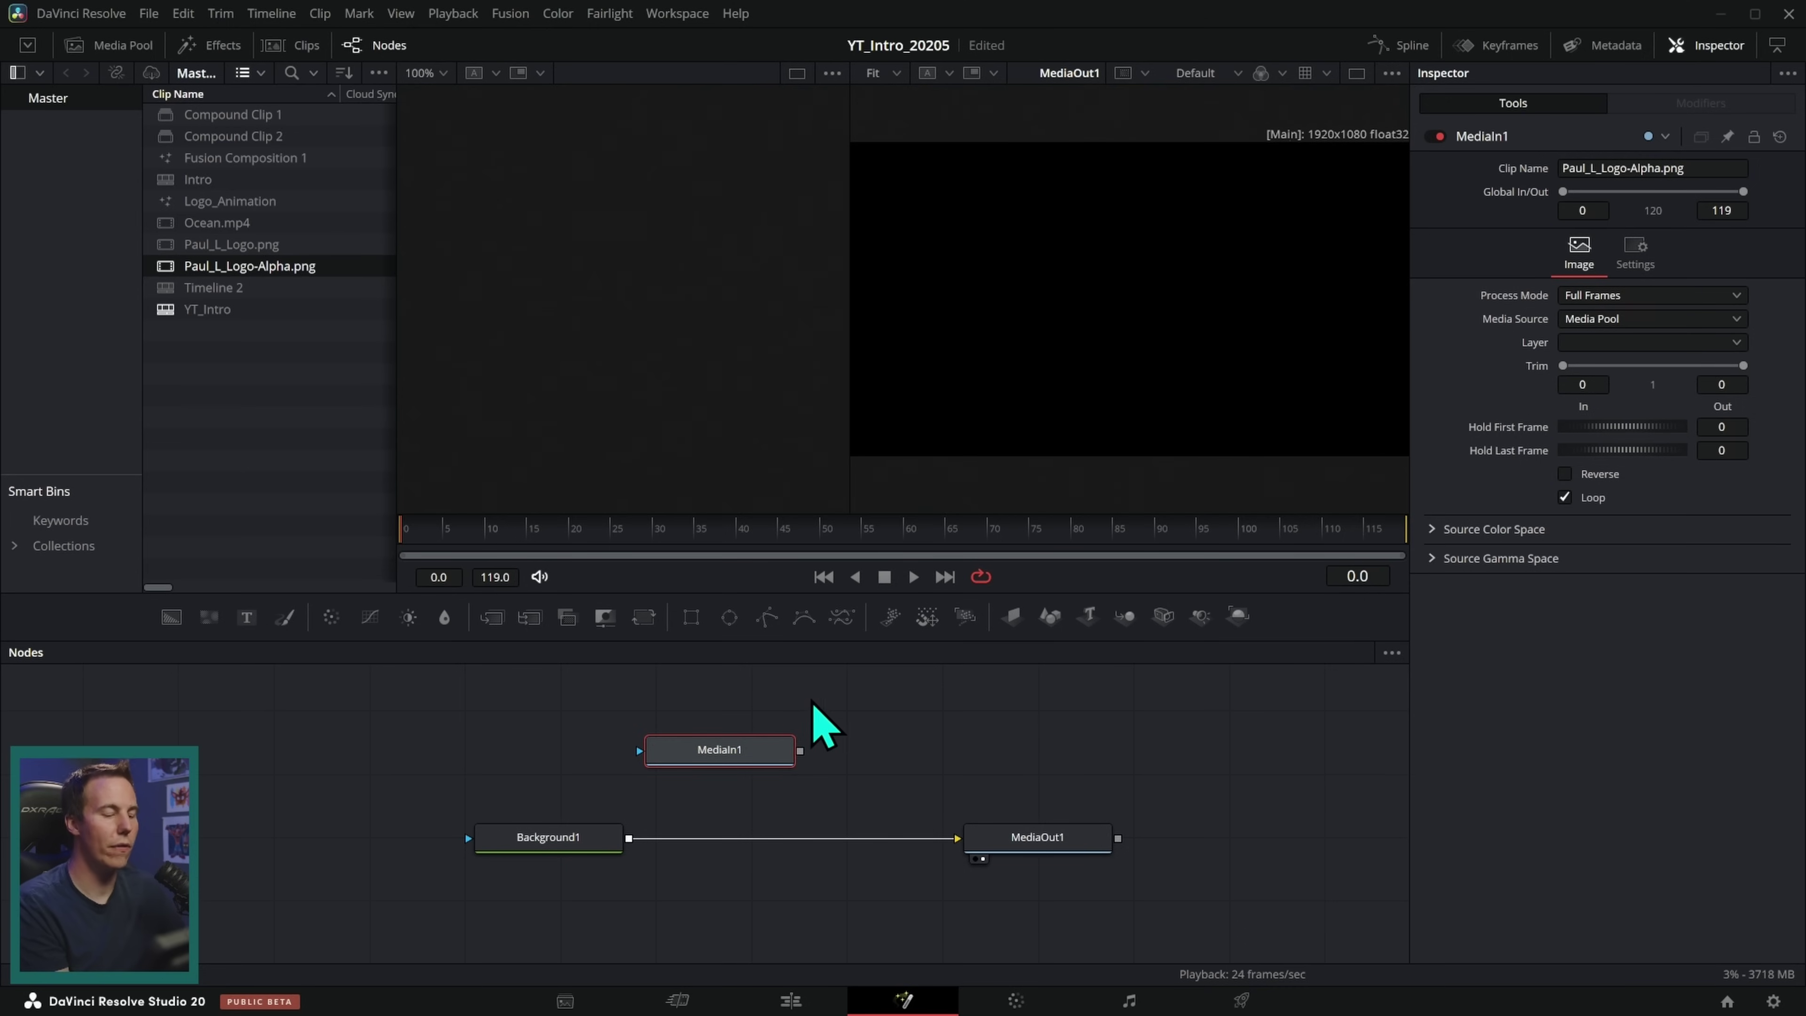
Step: Display MediaIn1 in the empty viewer and hide the media pool to give both viewers more room
{"action": "key", "text": "ctrl+2"}
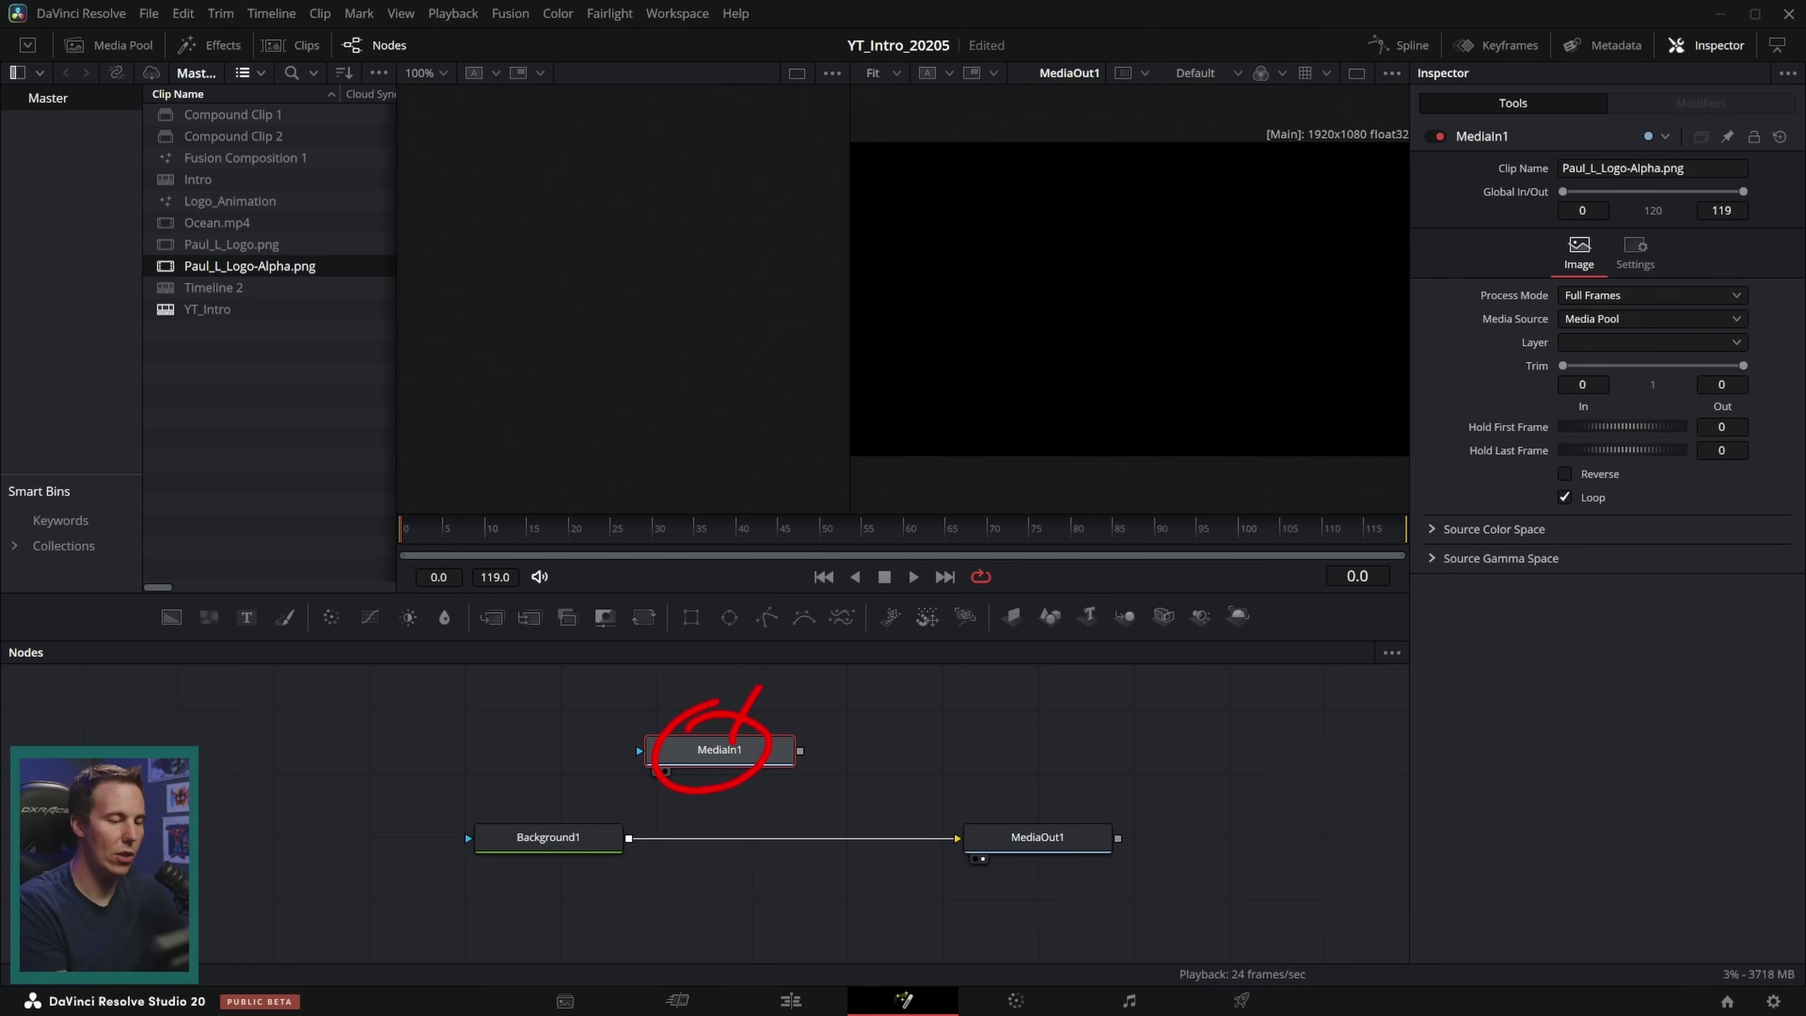
{"action": "left_click_drag", "start_coordinate": [740, 772], "coordinate": [608, 324]}
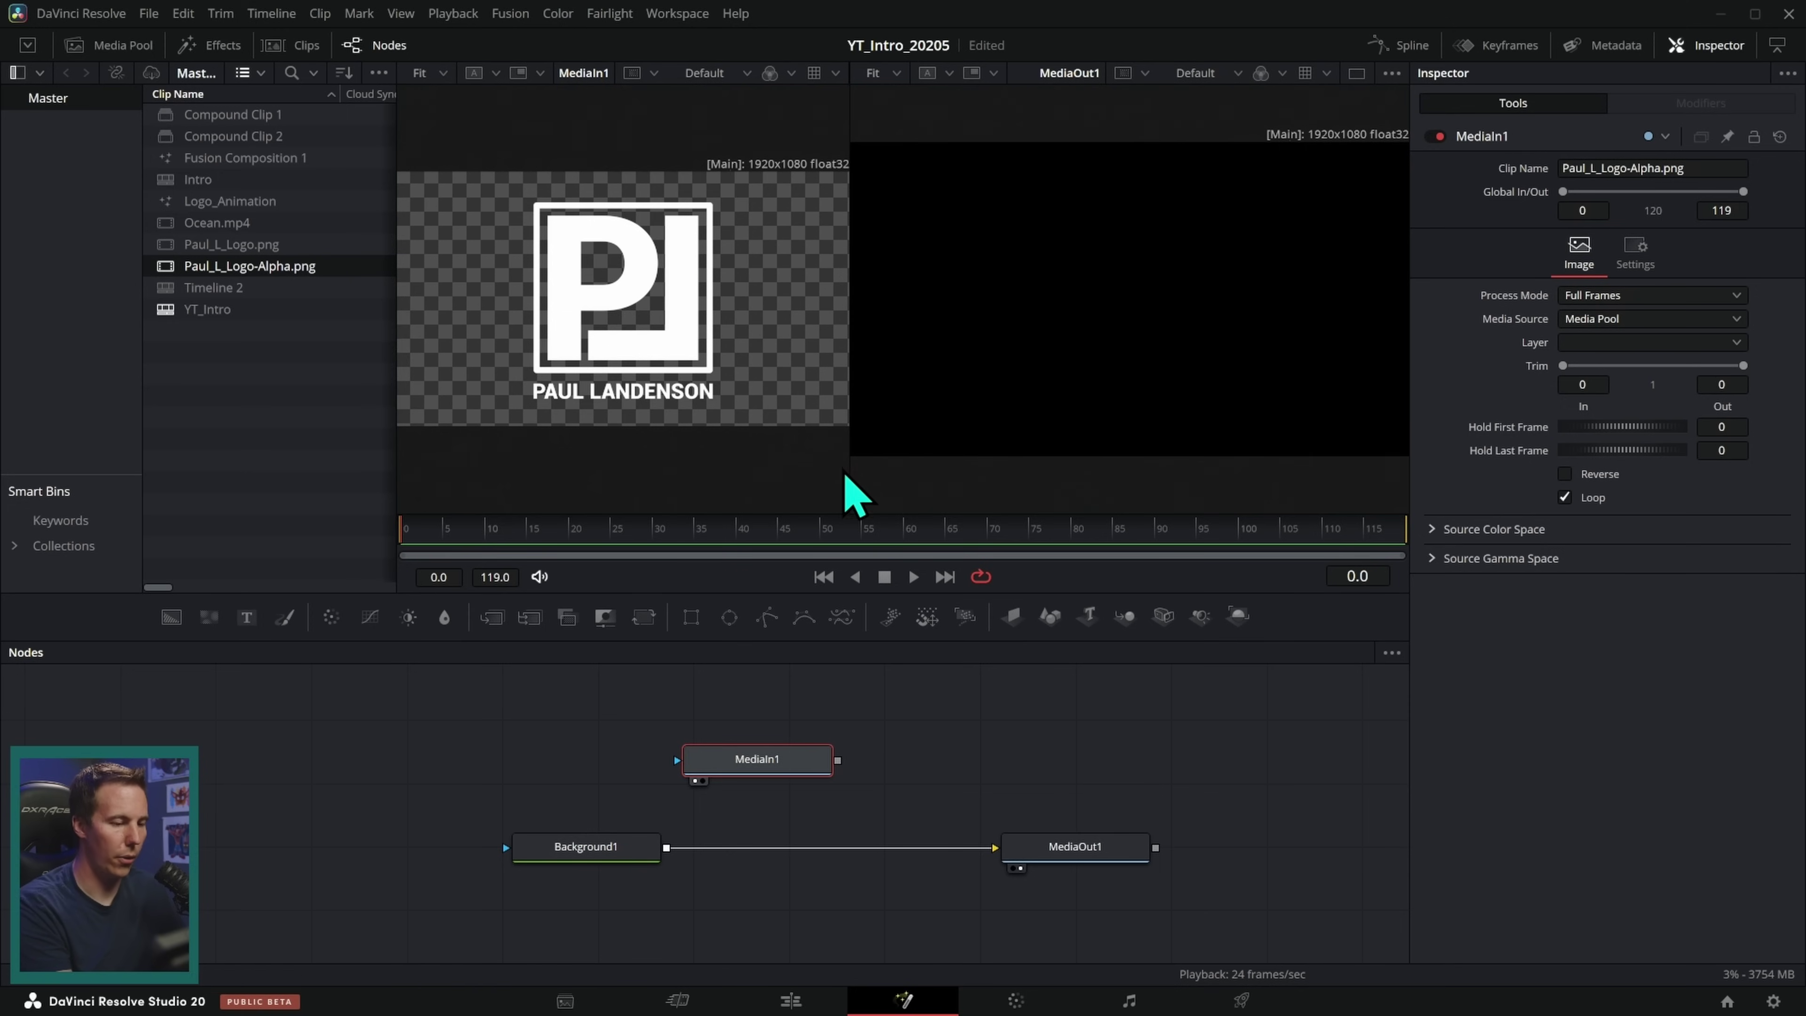
{"action": "left_click_drag", "start_coordinate": [849, 460], "coordinate": [739, 471]}
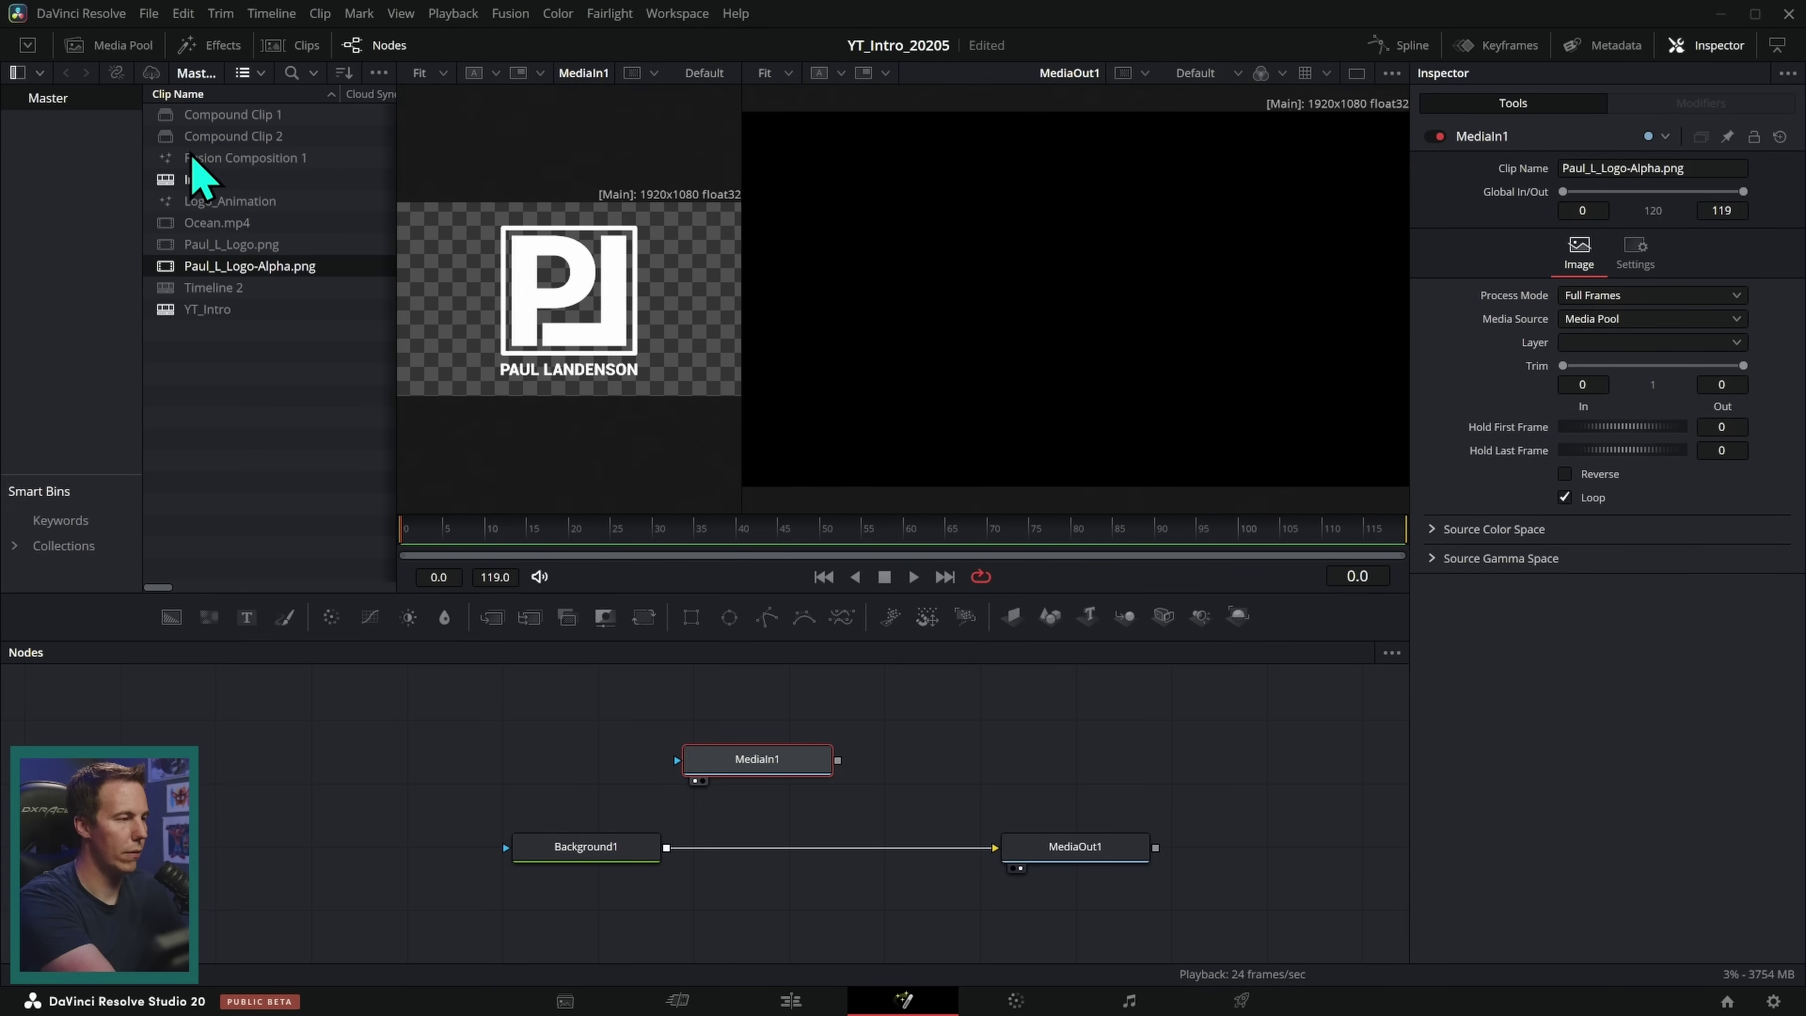
{"action": "left_click", "coordinate": [130, 47]}
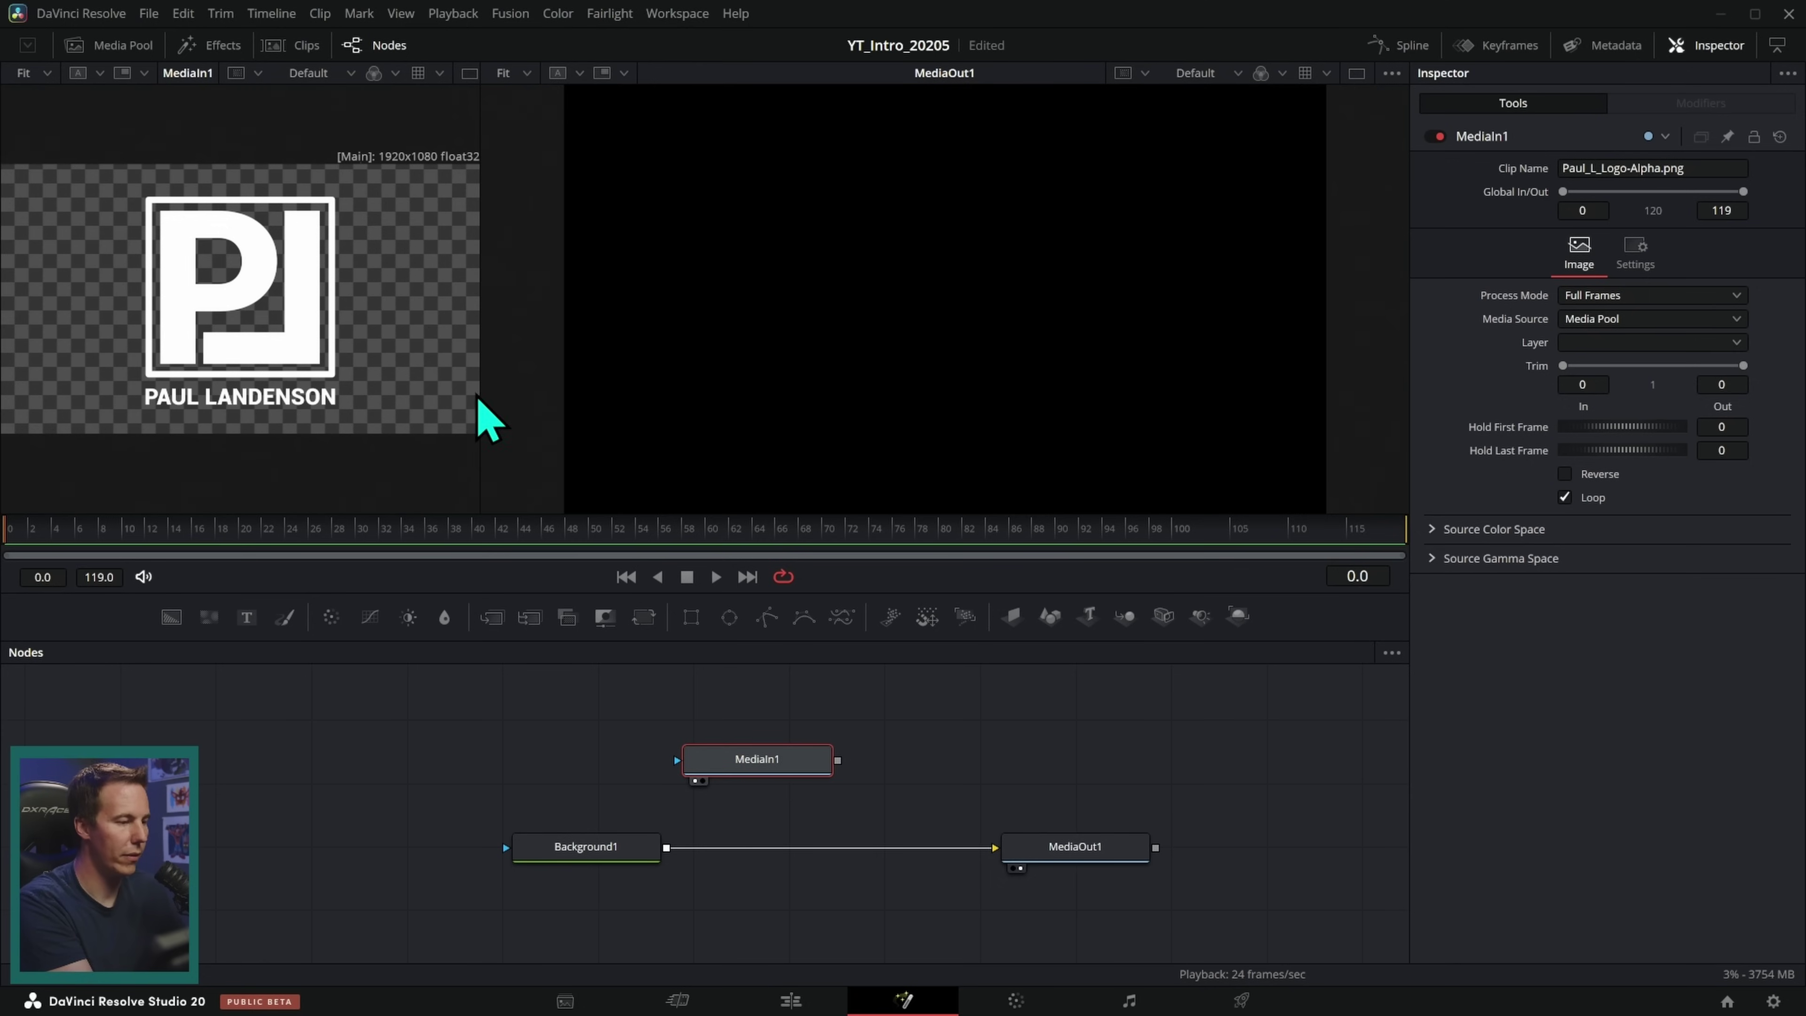
{"action": "left_click_drag", "start_coordinate": [481, 396], "coordinate": [562, 399]}
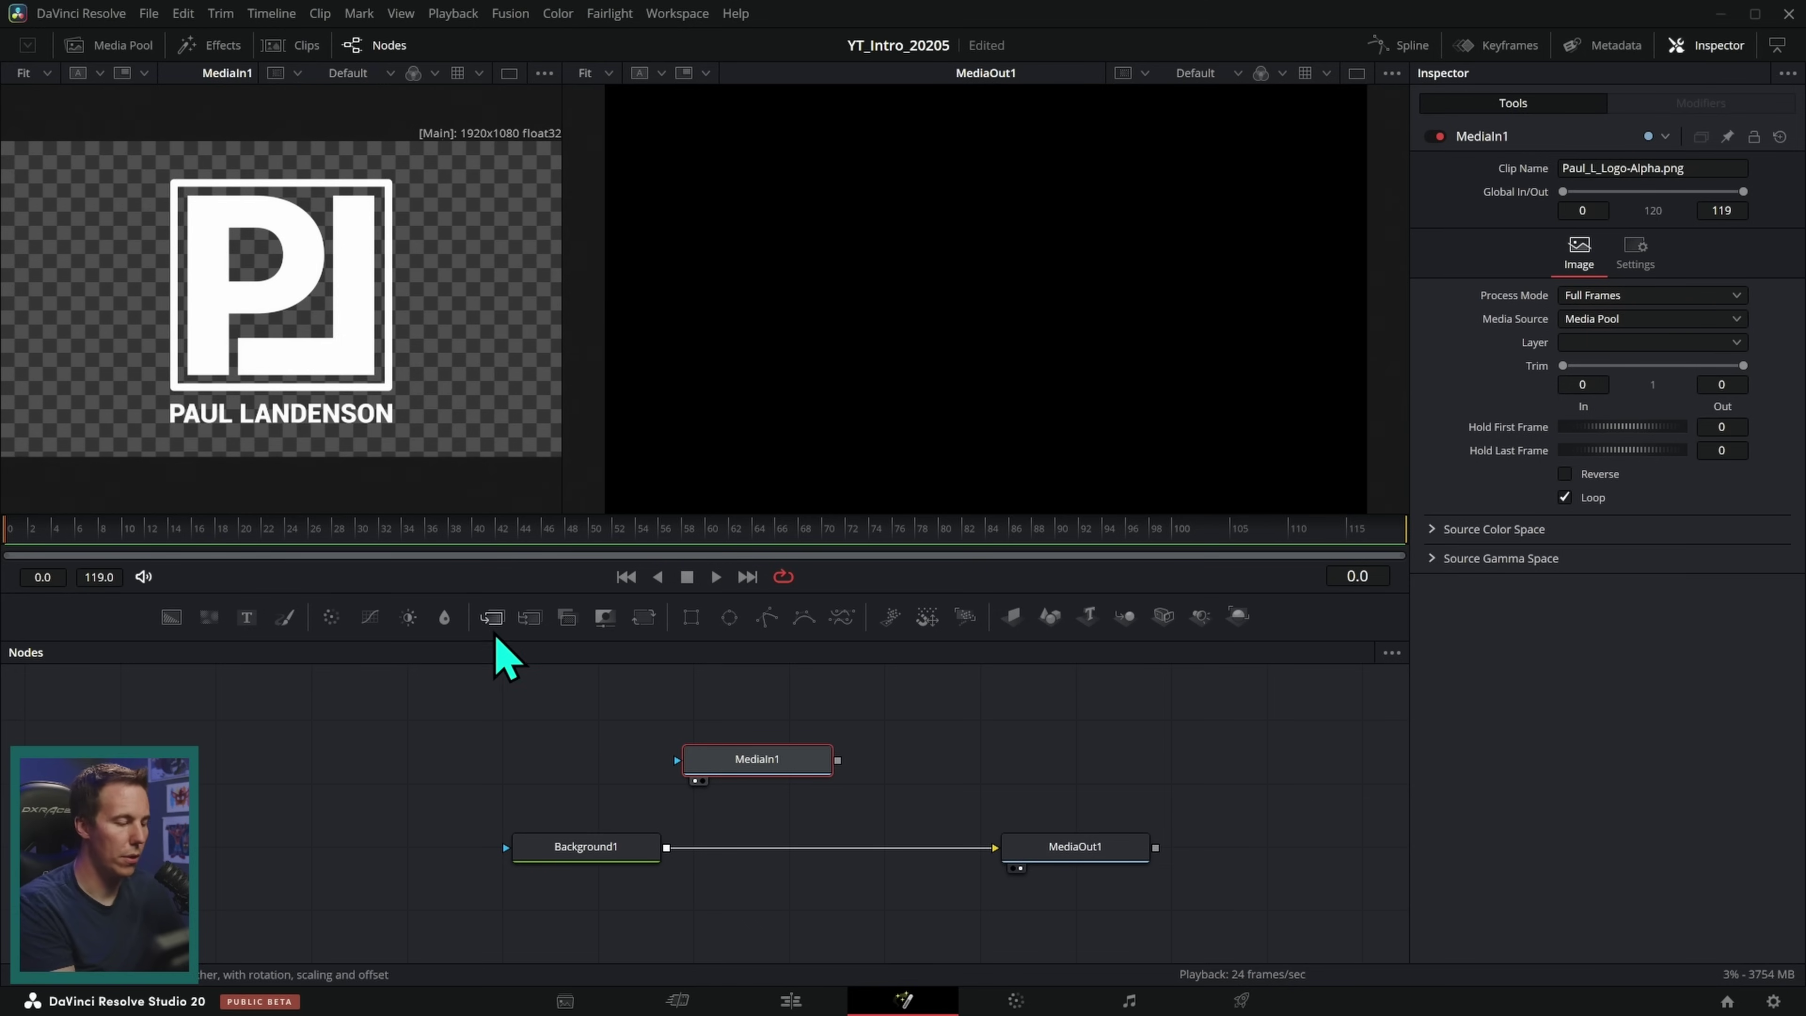
Step: Insert a Merge node between Background1 and MediaOut1 and connect MediaIn1 as its foreground
{"action": "left_click_drag", "start_coordinate": [498, 626], "coordinate": [764, 820]}
{"action": "mouse_move", "coordinate": [492, 617]}
{"action": "left_mouse_down"}
{"action": "mouse_move", "coordinate": [846, 818]}
{"action": "mouse_move", "coordinate": [814, 848]}
{"action": "mouse_move", "coordinate": [869, 877]}
{"action": "mouse_move", "coordinate": [844, 875]}
{"action": "mouse_move", "coordinate": [859, 895]}
{"action": "left_mouse_up"}
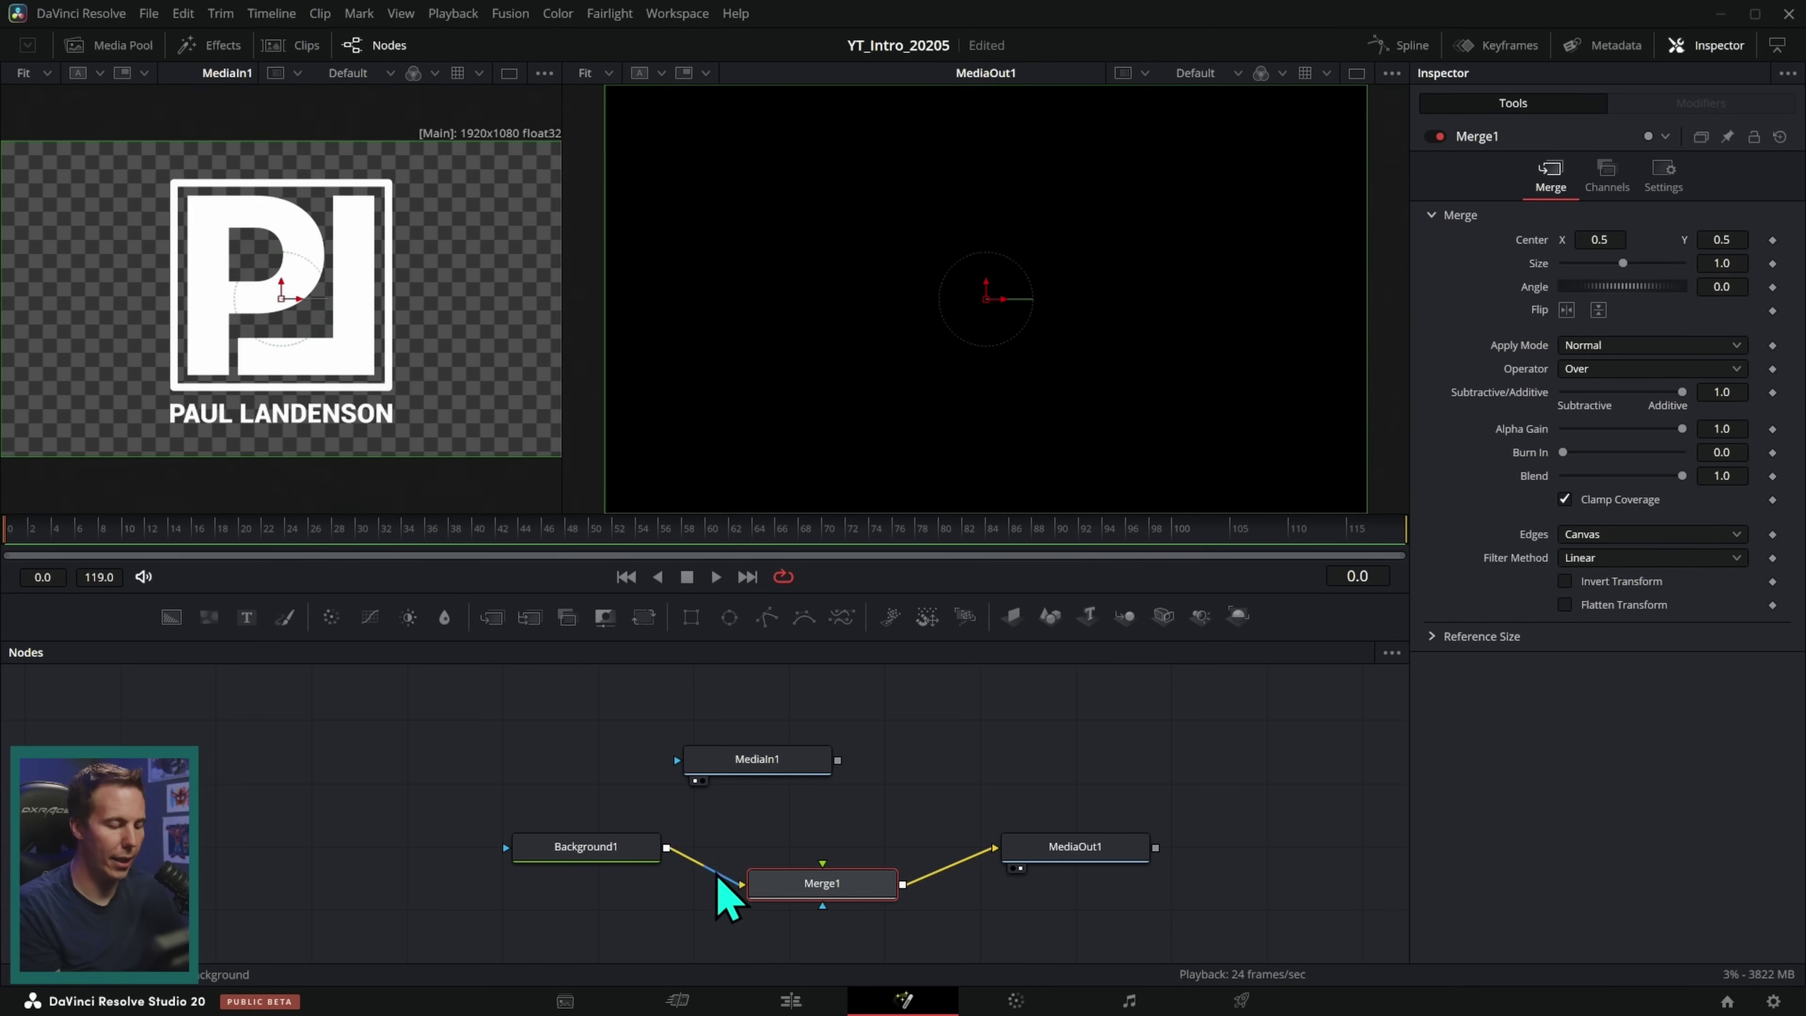
{"action": "mouse_move", "coordinate": [859, 896]}
{"action": "left_mouse_down"}
{"action": "mouse_move", "coordinate": [867, 791]}
{"action": "mouse_move", "coordinate": [856, 859]}
{"action": "left_mouse_up"}
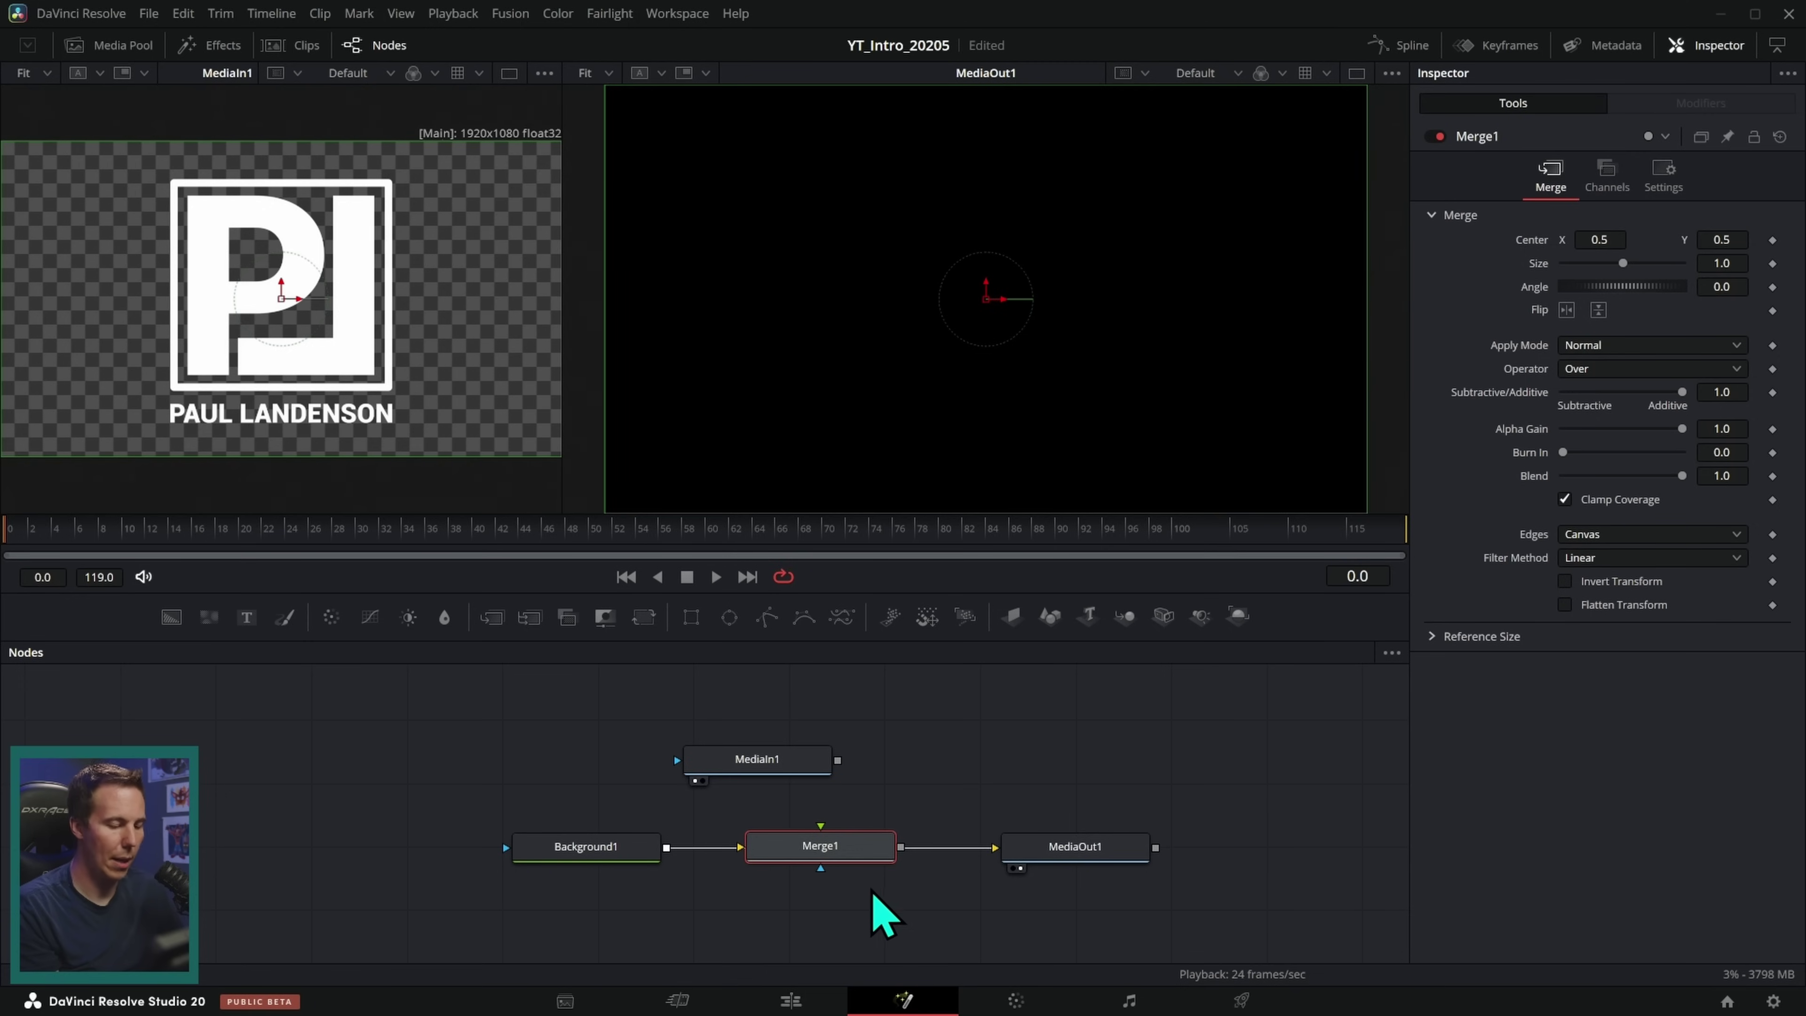
{"action": "mouse_move", "coordinate": [848, 851]}
{"action": "left_mouse_down"}
{"action": "mouse_move", "coordinate": [858, 818]}
{"action": "mouse_move", "coordinate": [851, 859]}
{"action": "left_mouse_up"}
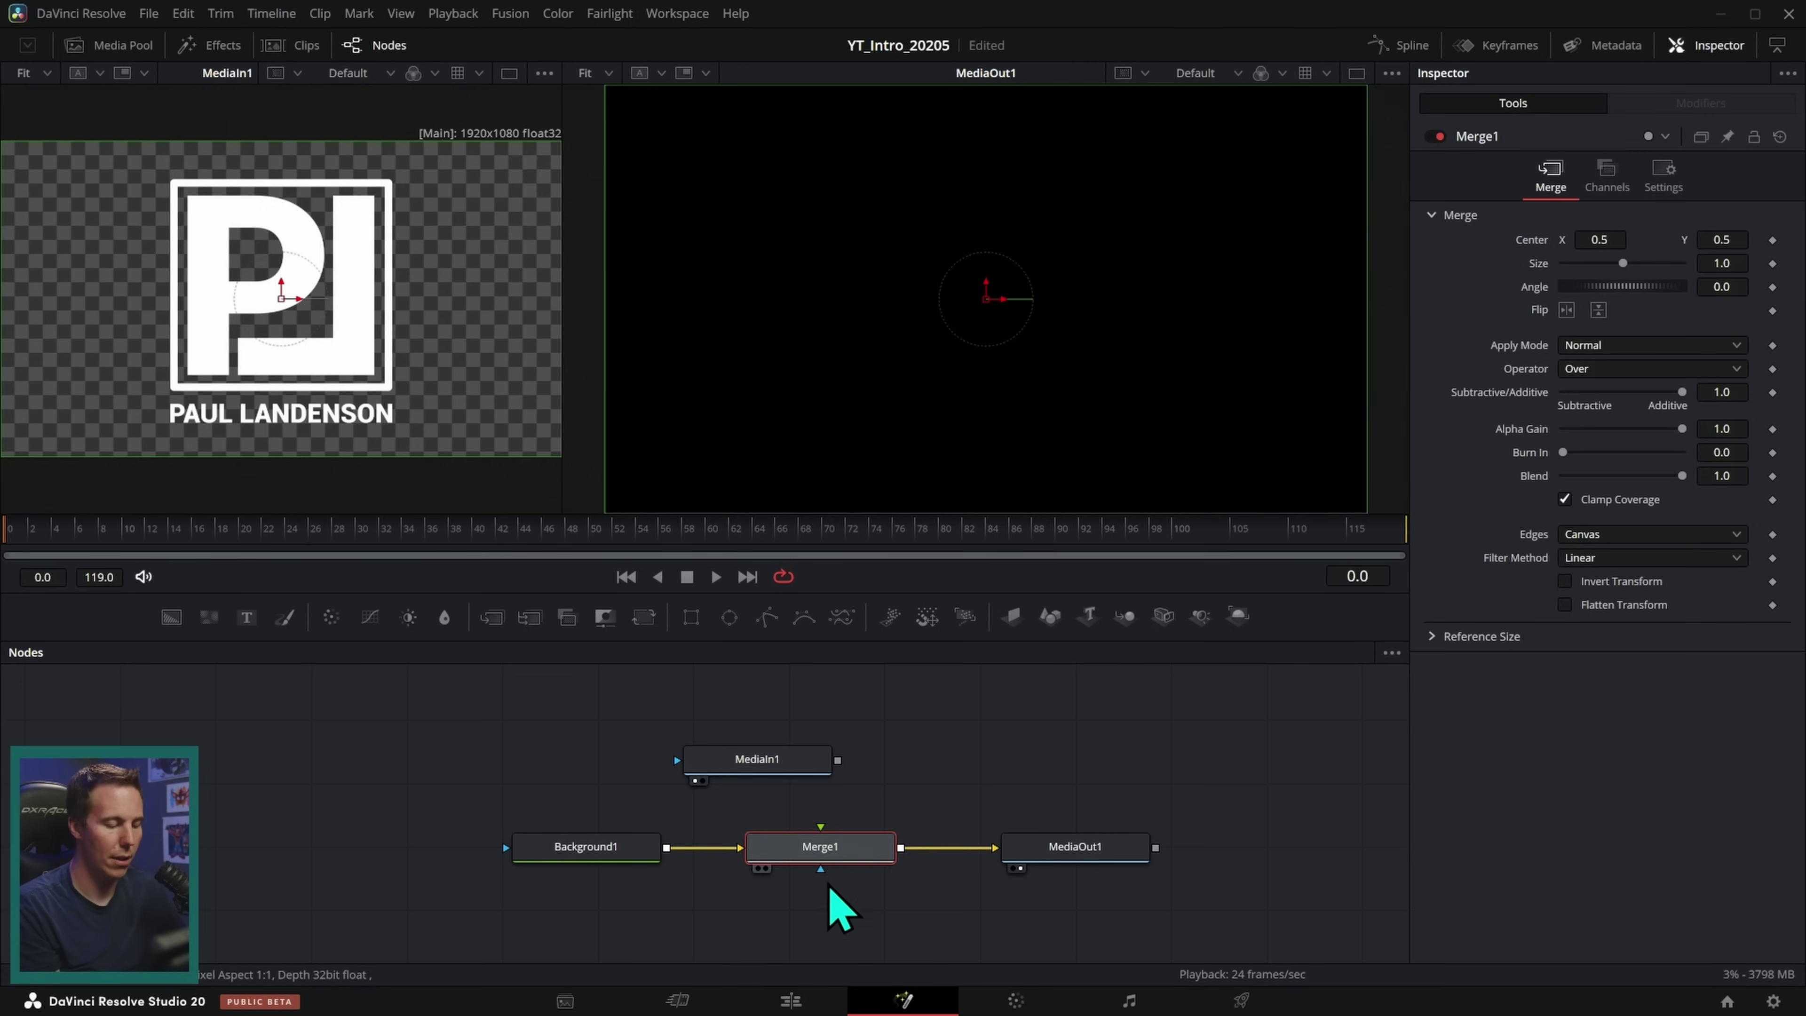
{"action": "left_click_drag", "start_coordinate": [644, 859], "coordinate": [616, 852]}
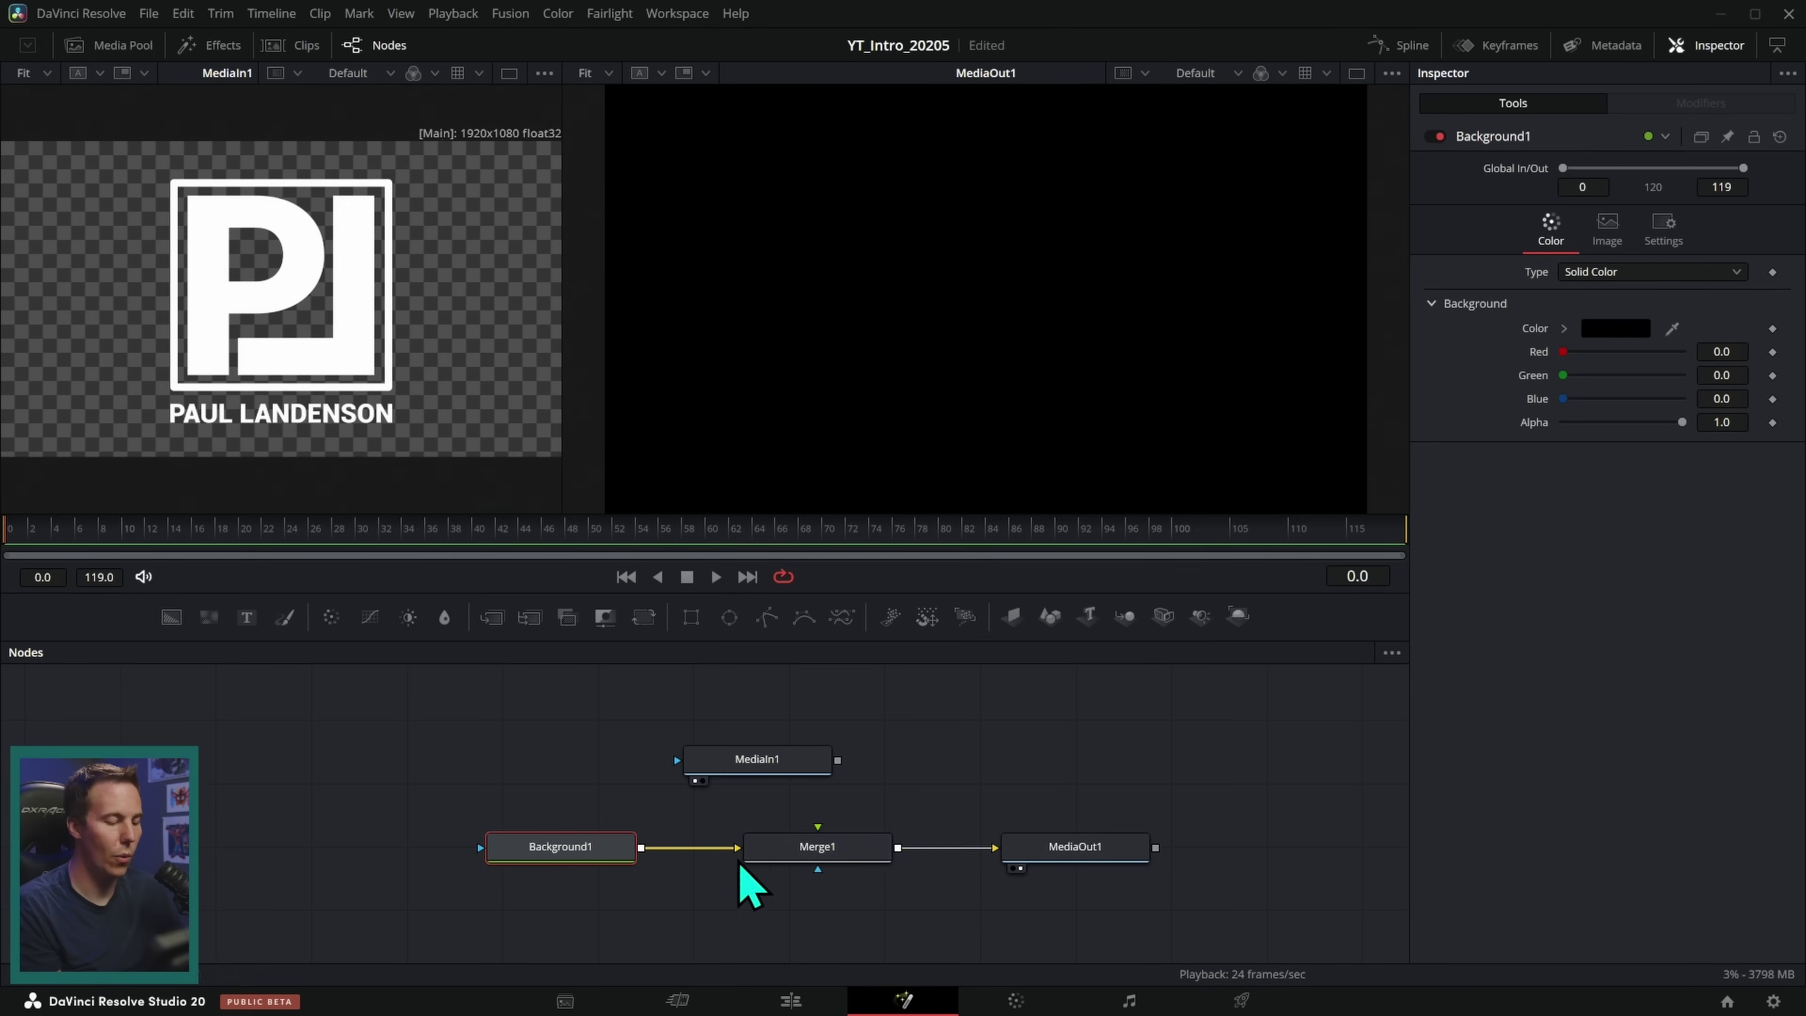
{"action": "left_click_drag", "start_coordinate": [797, 767], "coordinate": [829, 840]}
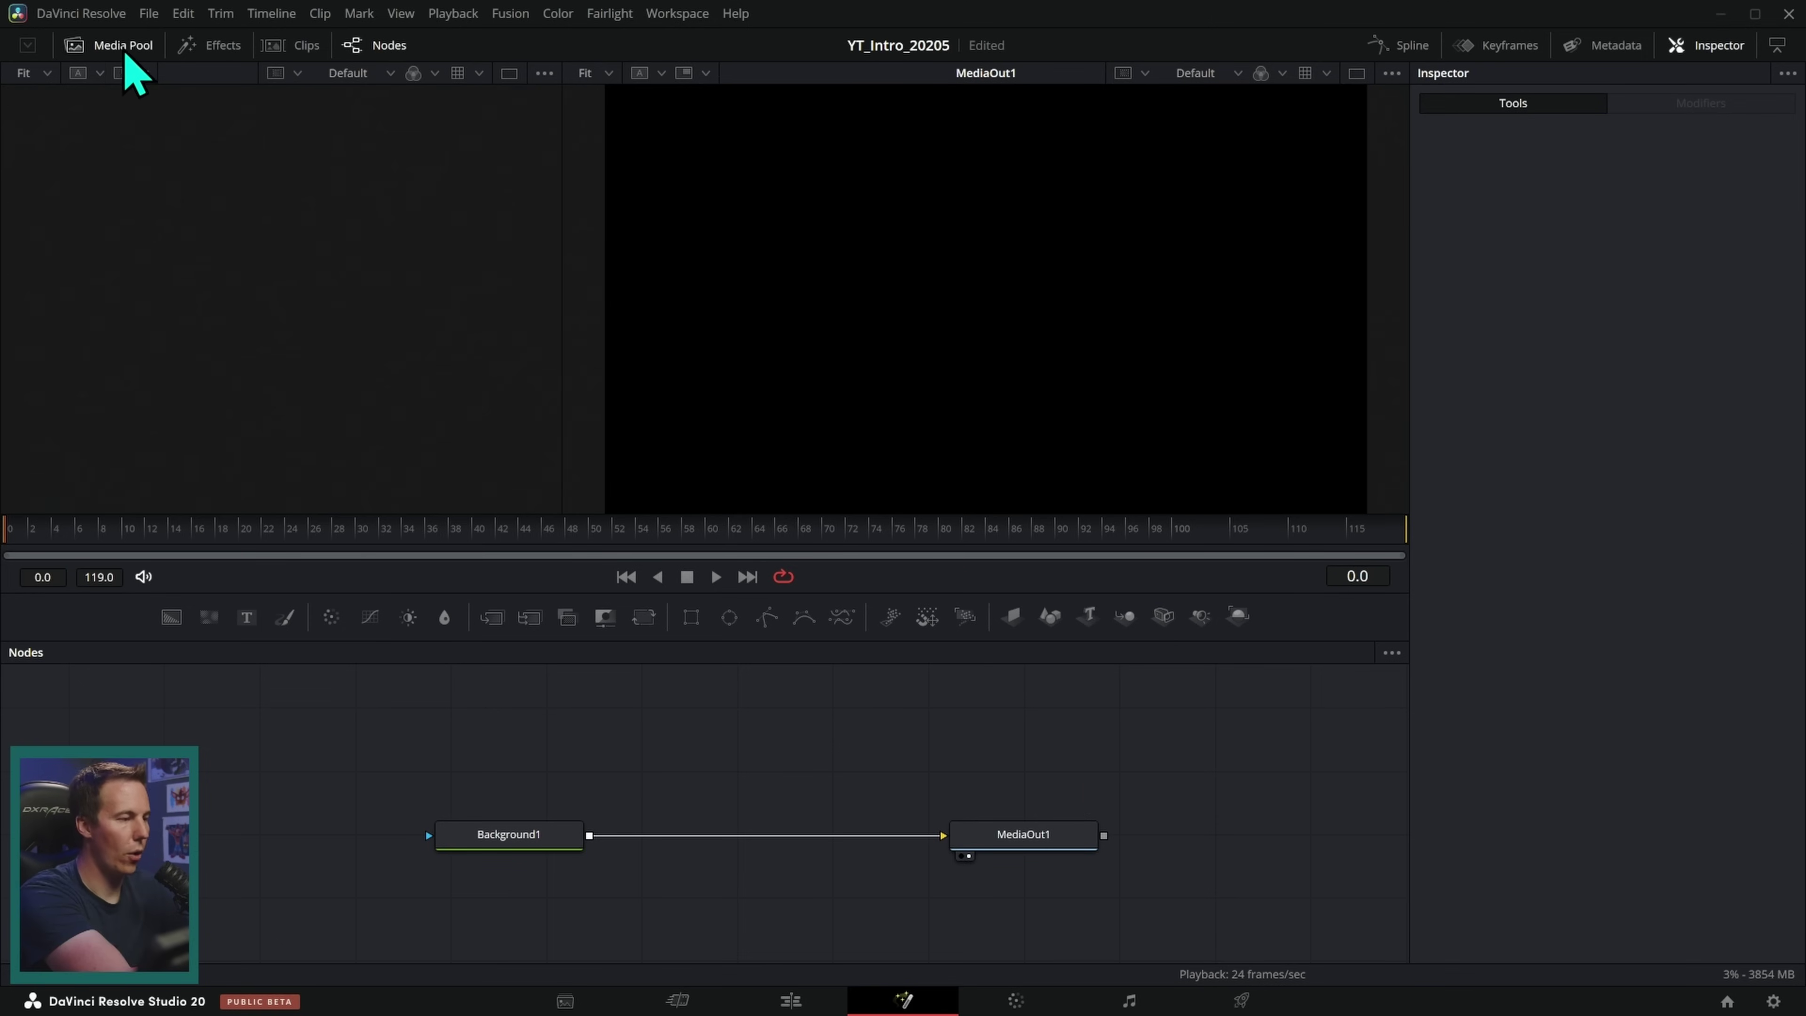
Step: Try adding the alpha logo PNG from the media pool onto the Background1–MediaOut1 connection, and undo the insertion
{"action": "left_click", "coordinate": [118, 46]}
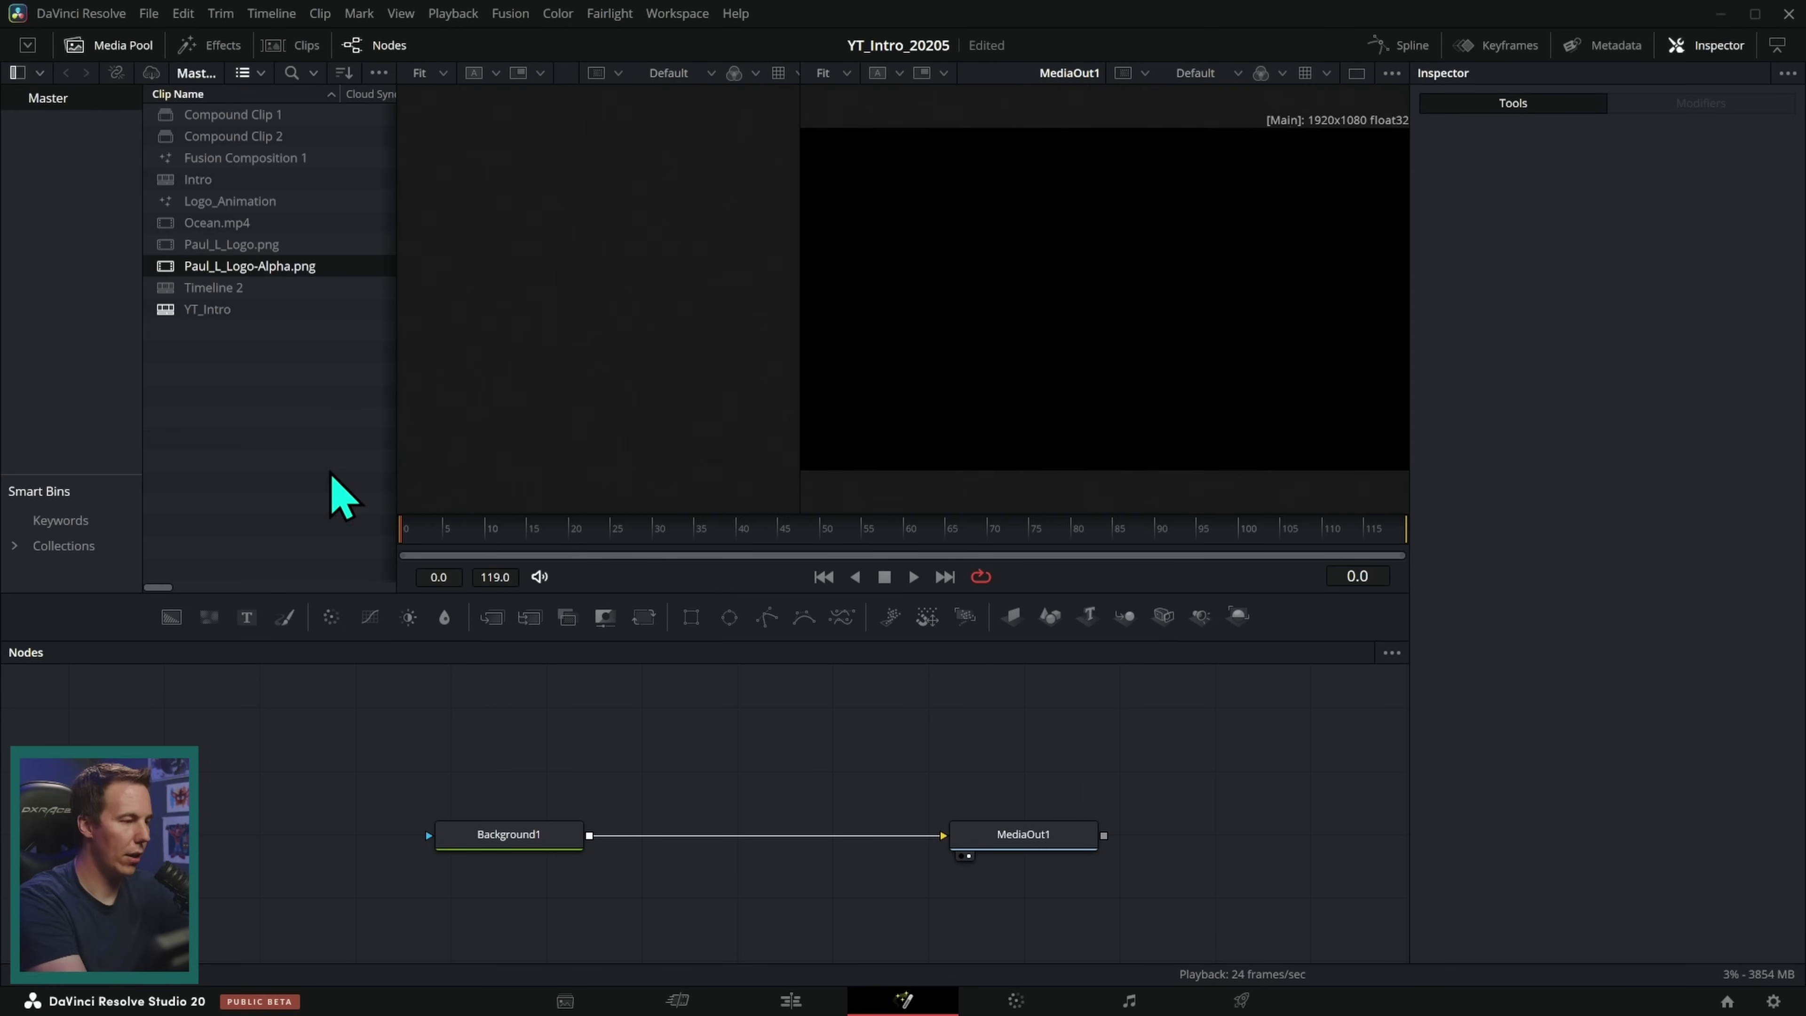
{"action": "left_click_drag", "start_coordinate": [284, 267], "coordinate": [643, 839]}
{"action": "left_click", "coordinate": [1035, 839]}
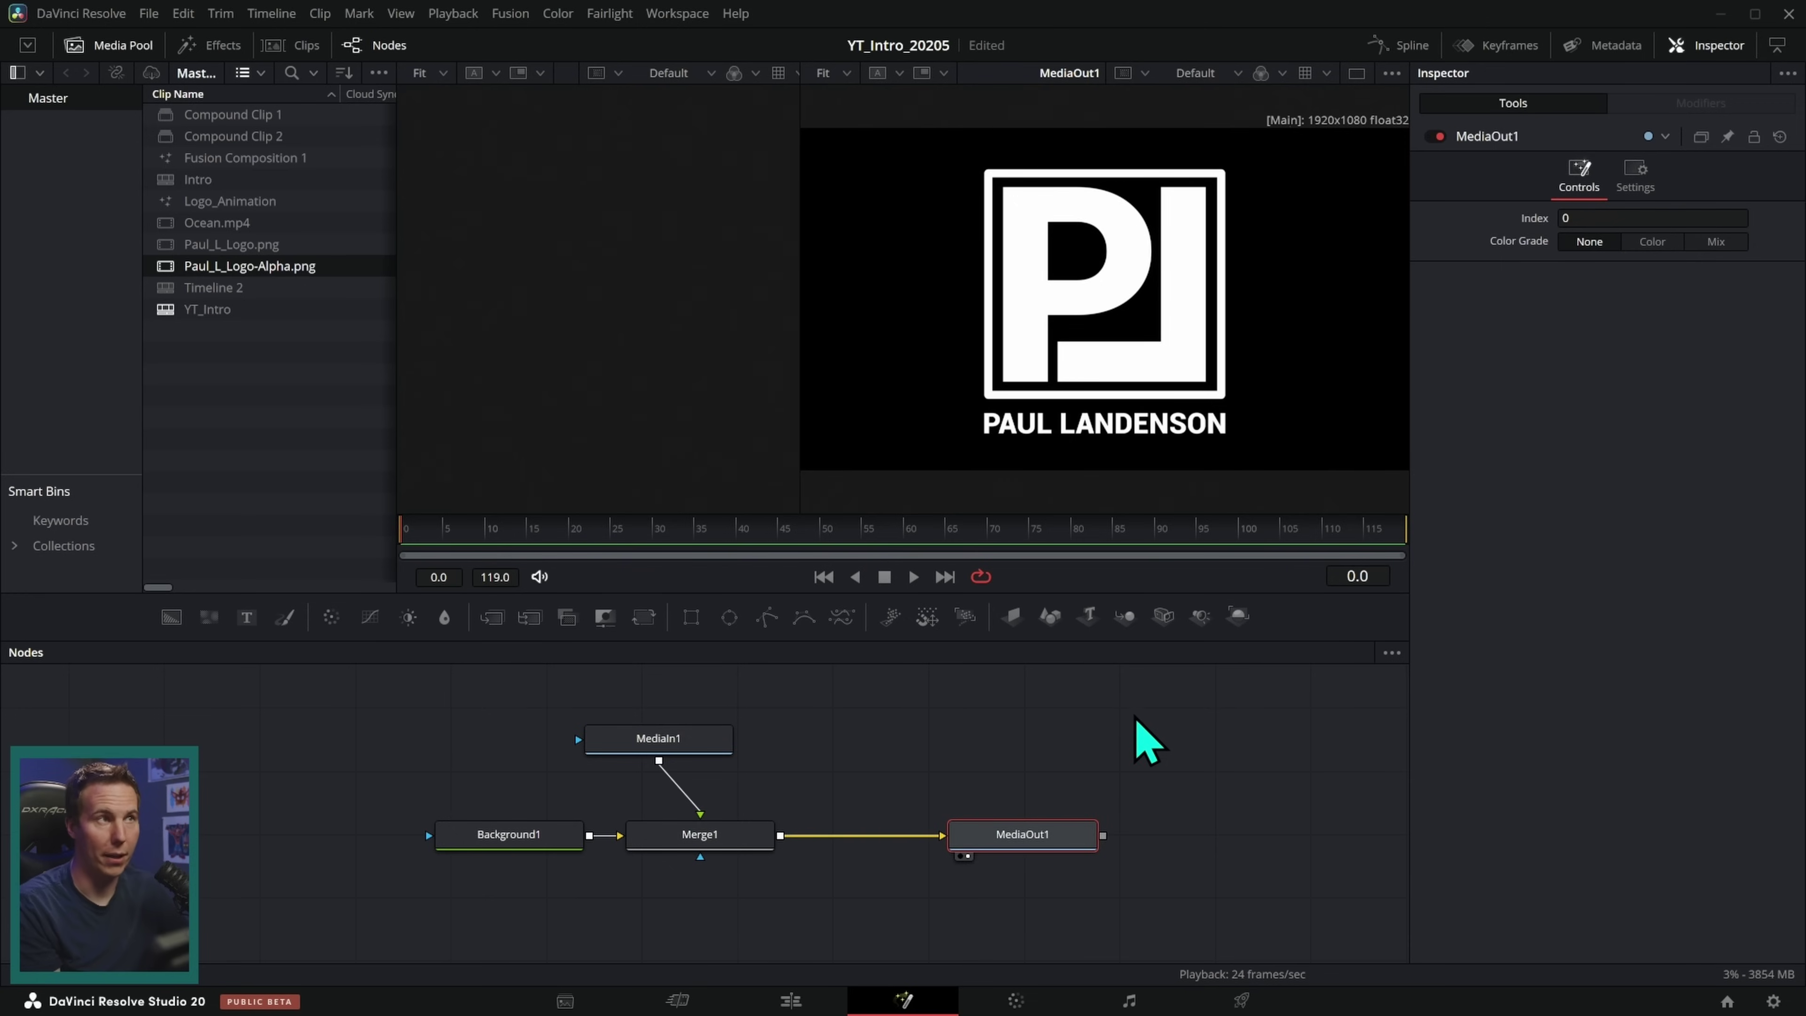
{"action": "key", "text": "ctrl+z"}
{"action": "key", "text": "ctrl+z"}
{"action": "key", "text": "ctrl+z"}
Step: Merge the alpha logo PNG over Background1 by dropping it on that node's output, and align MediaIn1 above Merge1, midway to MediaOut1
{"action": "left_click_drag", "start_coordinate": [270, 271], "coordinate": [590, 839]}
{"action": "left_click_drag", "start_coordinate": [699, 740], "coordinate": [730, 742]}
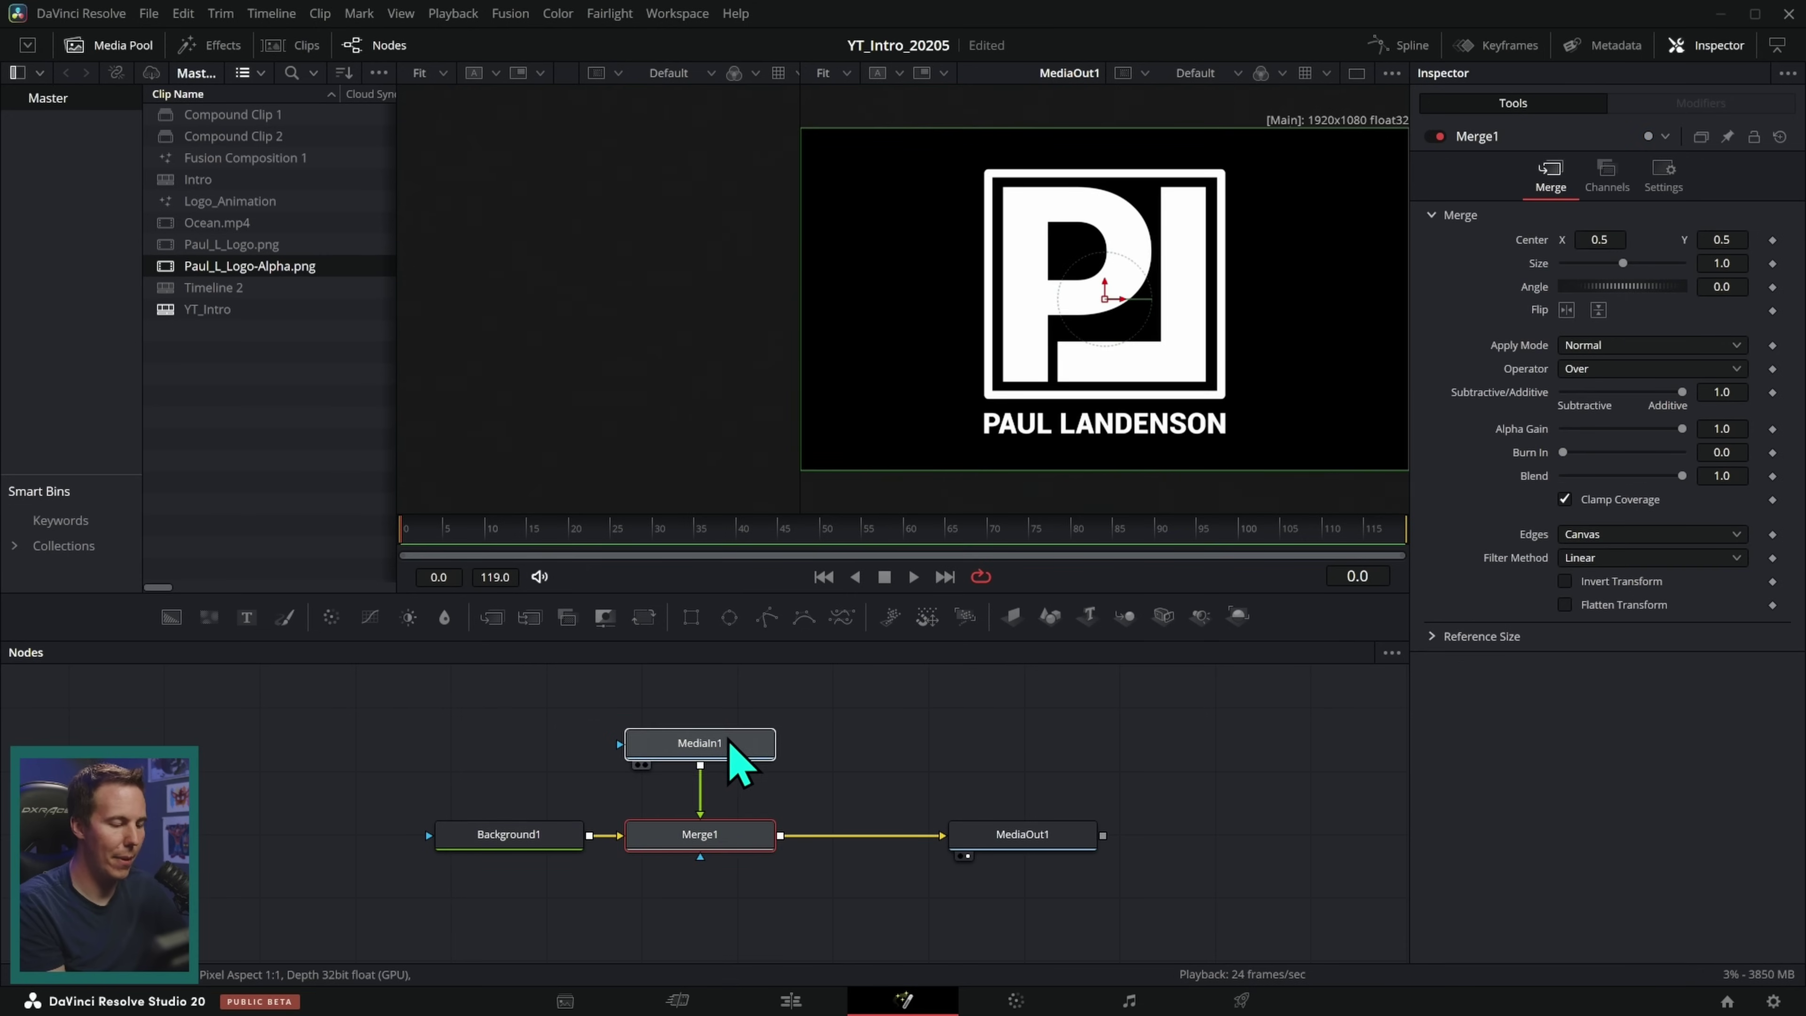
{"action": "left_click_drag", "start_coordinate": [827, 690], "coordinate": [785, 839]}
{"action": "left_click", "coordinate": [782, 869]}
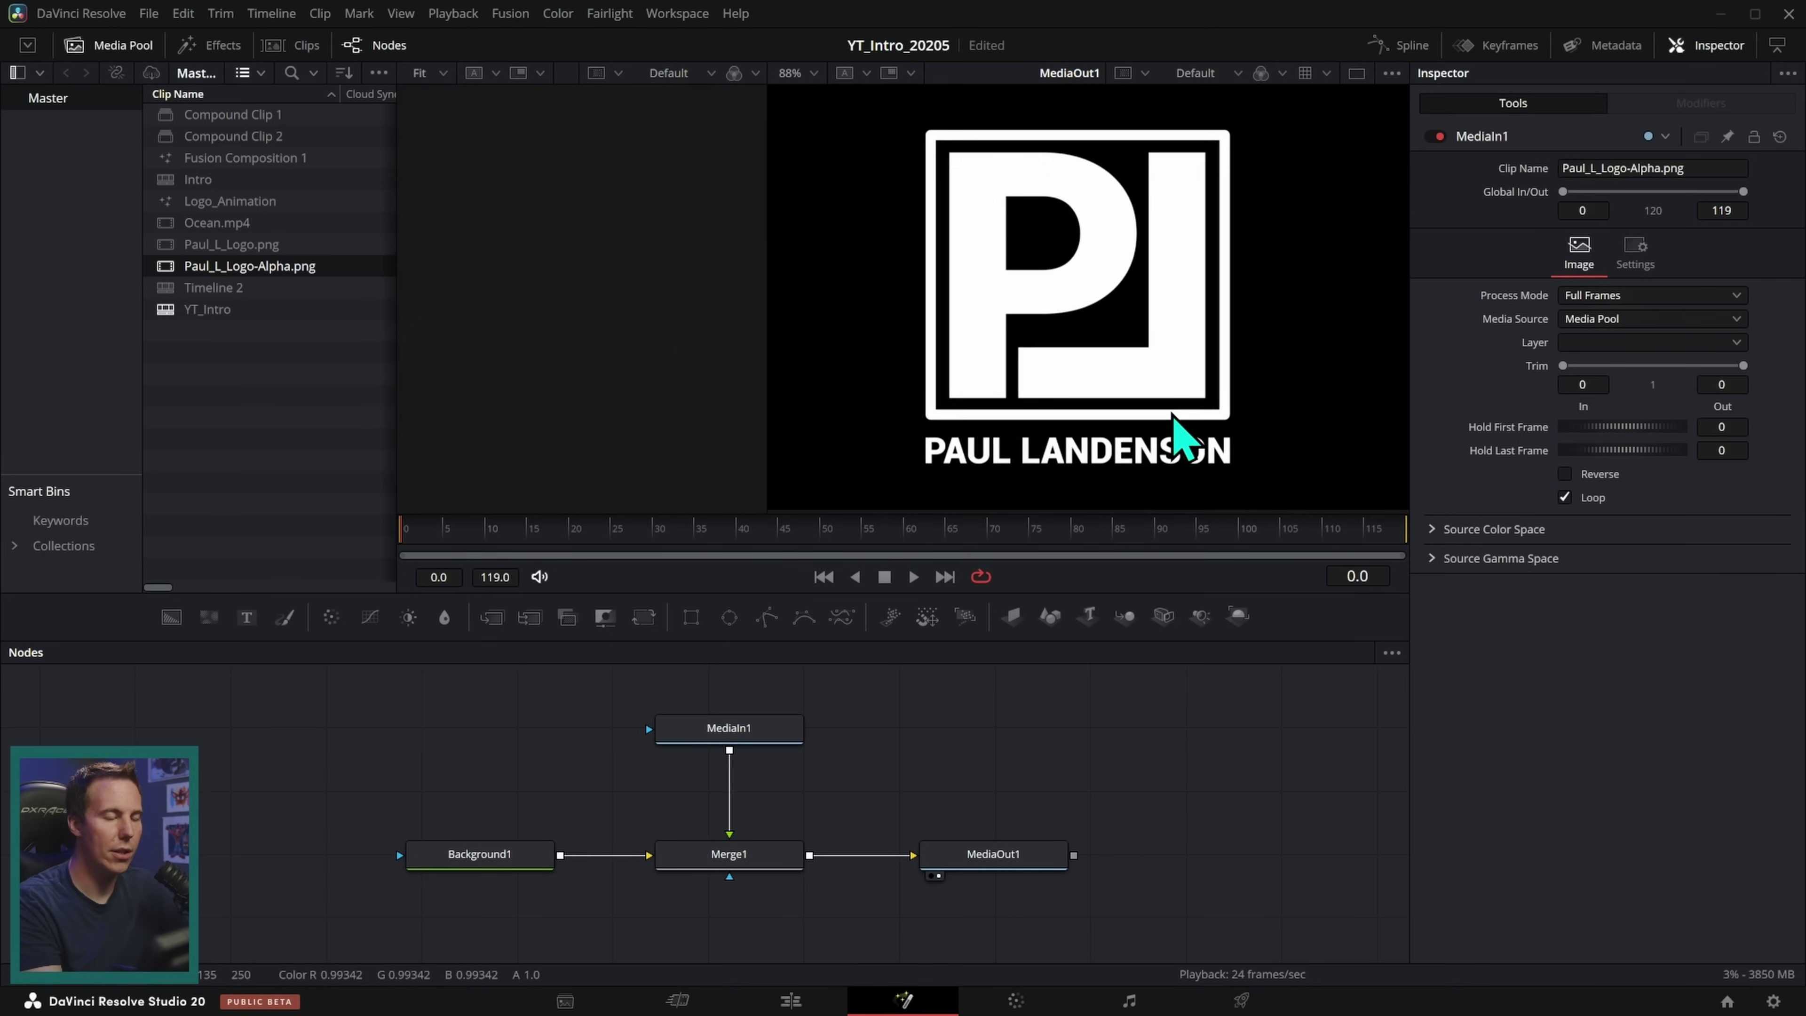
{"action": "scroll", "coordinate": [1175, 427], "scroll_direction": "down", "scroll_amount": 1}
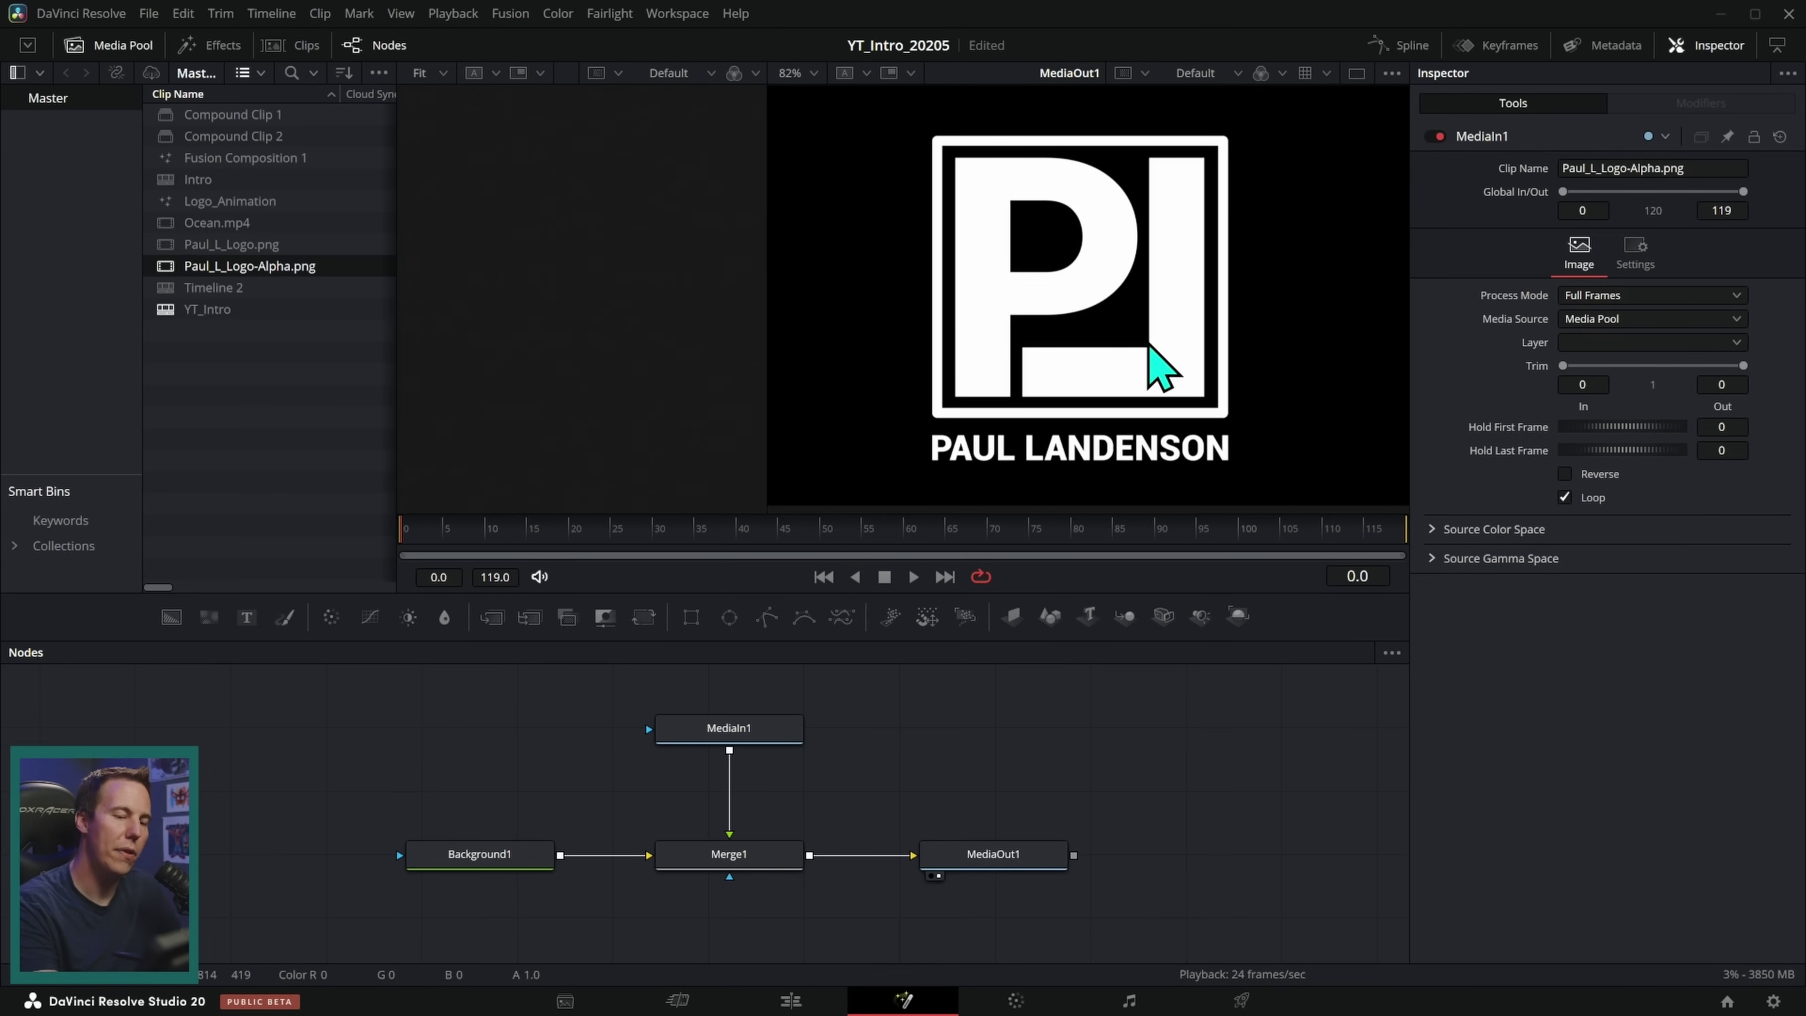
{"action": "mouse_move", "coordinate": [1208, 392]}
{"action": "left_mouse_down"}
{"action": "mouse_move", "coordinate": [1215, 161]}
{"action": "mouse_move", "coordinate": [1140, 141]}
{"action": "mouse_move", "coordinate": [1136, 350]}
{"action": "mouse_move", "coordinate": [1028, 322]}
{"action": "mouse_move", "coordinate": [1129, 306]}
{"action": "mouse_move", "coordinate": [1080, 137]}
{"action": "mouse_move", "coordinate": [931, 254]}
{"action": "mouse_move", "coordinate": [1006, 379]}
{"action": "left_mouse_up"}
{"action": "mouse_move", "coordinate": [931, 128]}
{"action": "left_mouse_down"}
{"action": "mouse_move", "coordinate": [1076, 450]}
{"action": "mouse_move", "coordinate": [1073, 85]}
{"action": "mouse_move", "coordinate": [906, 135]}
{"action": "left_mouse_up"}
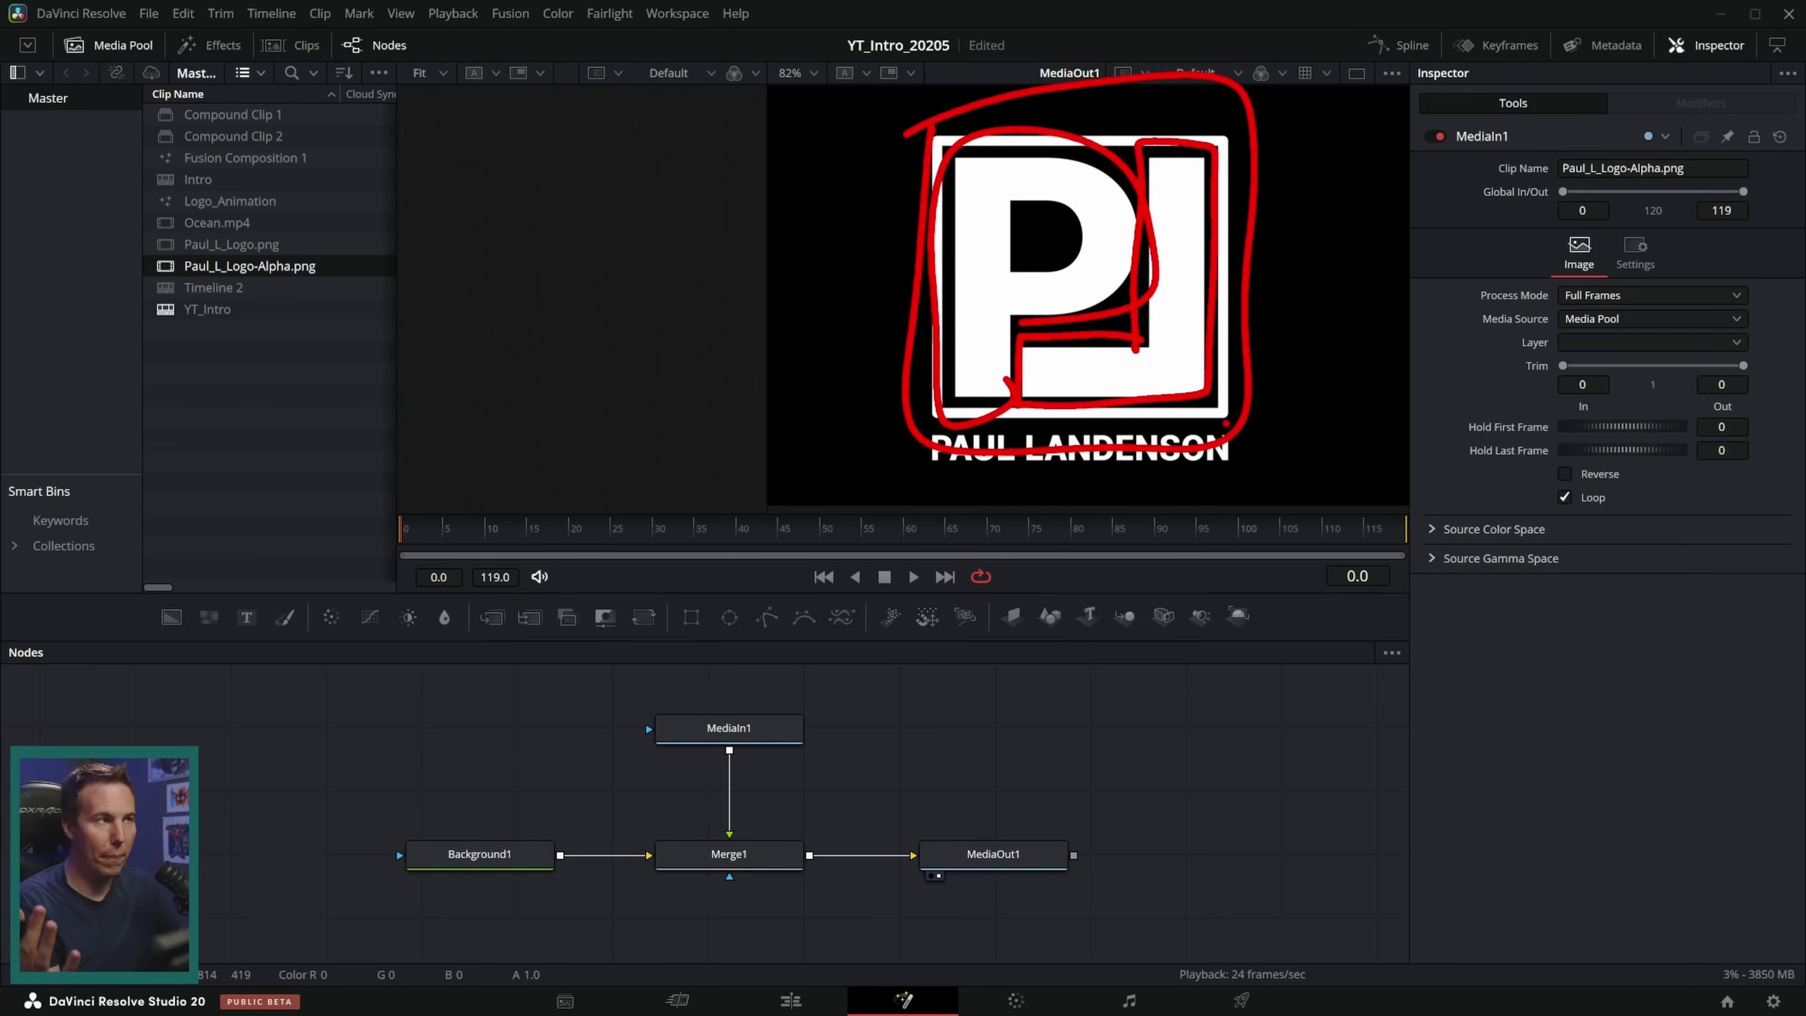
{"action": "key", "text": "Escape"}
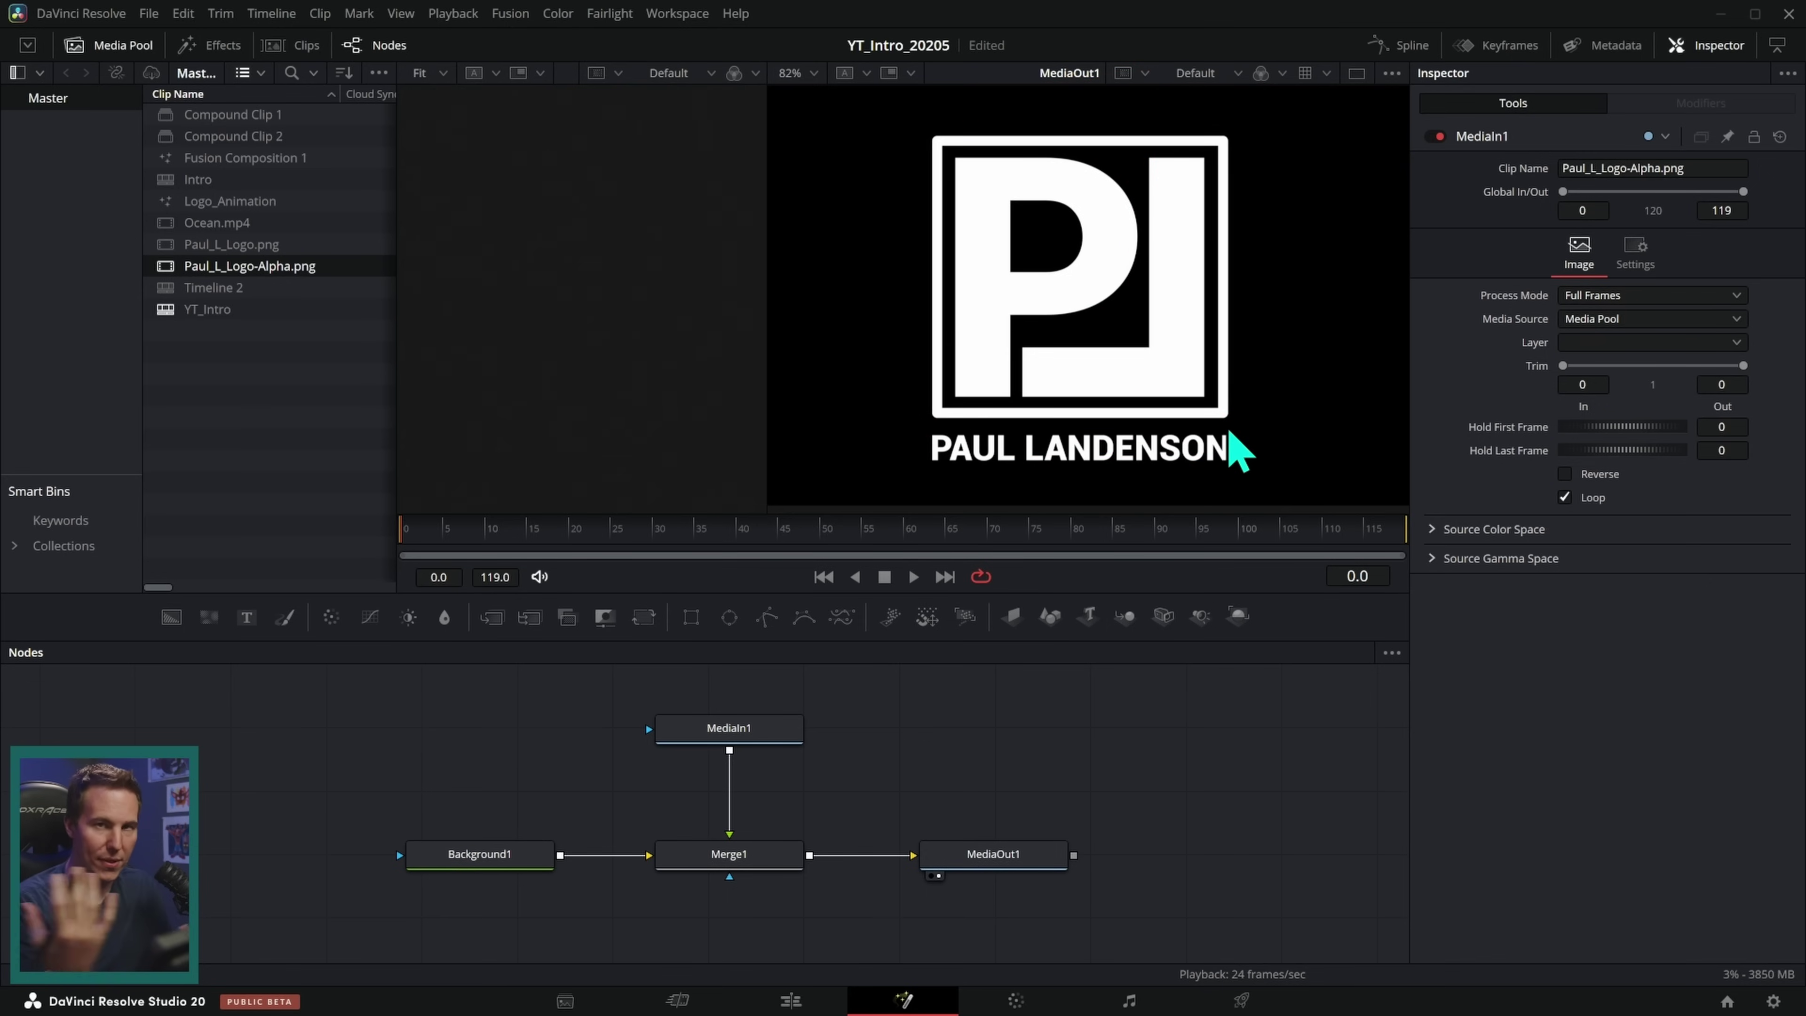
Step: Try shifting the whole logo downward in the viewer with Merge1, and undo the move
{"action": "mouse_move", "coordinate": [1077, 315]}
{"action": "left_mouse_down"}
{"action": "mouse_move", "coordinate": [1141, 315]}
{"action": "mouse_move", "coordinate": [1057, 355]}
{"action": "mouse_move", "coordinate": [1156, 324]}
{"action": "mouse_move", "coordinate": [1081, 372]}
{"action": "mouse_move", "coordinate": [1095, 326]}
{"action": "mouse_move", "coordinate": [1093, 345]}
{"action": "left_mouse_up"}
{"action": "key", "text": "ctrl+z"}
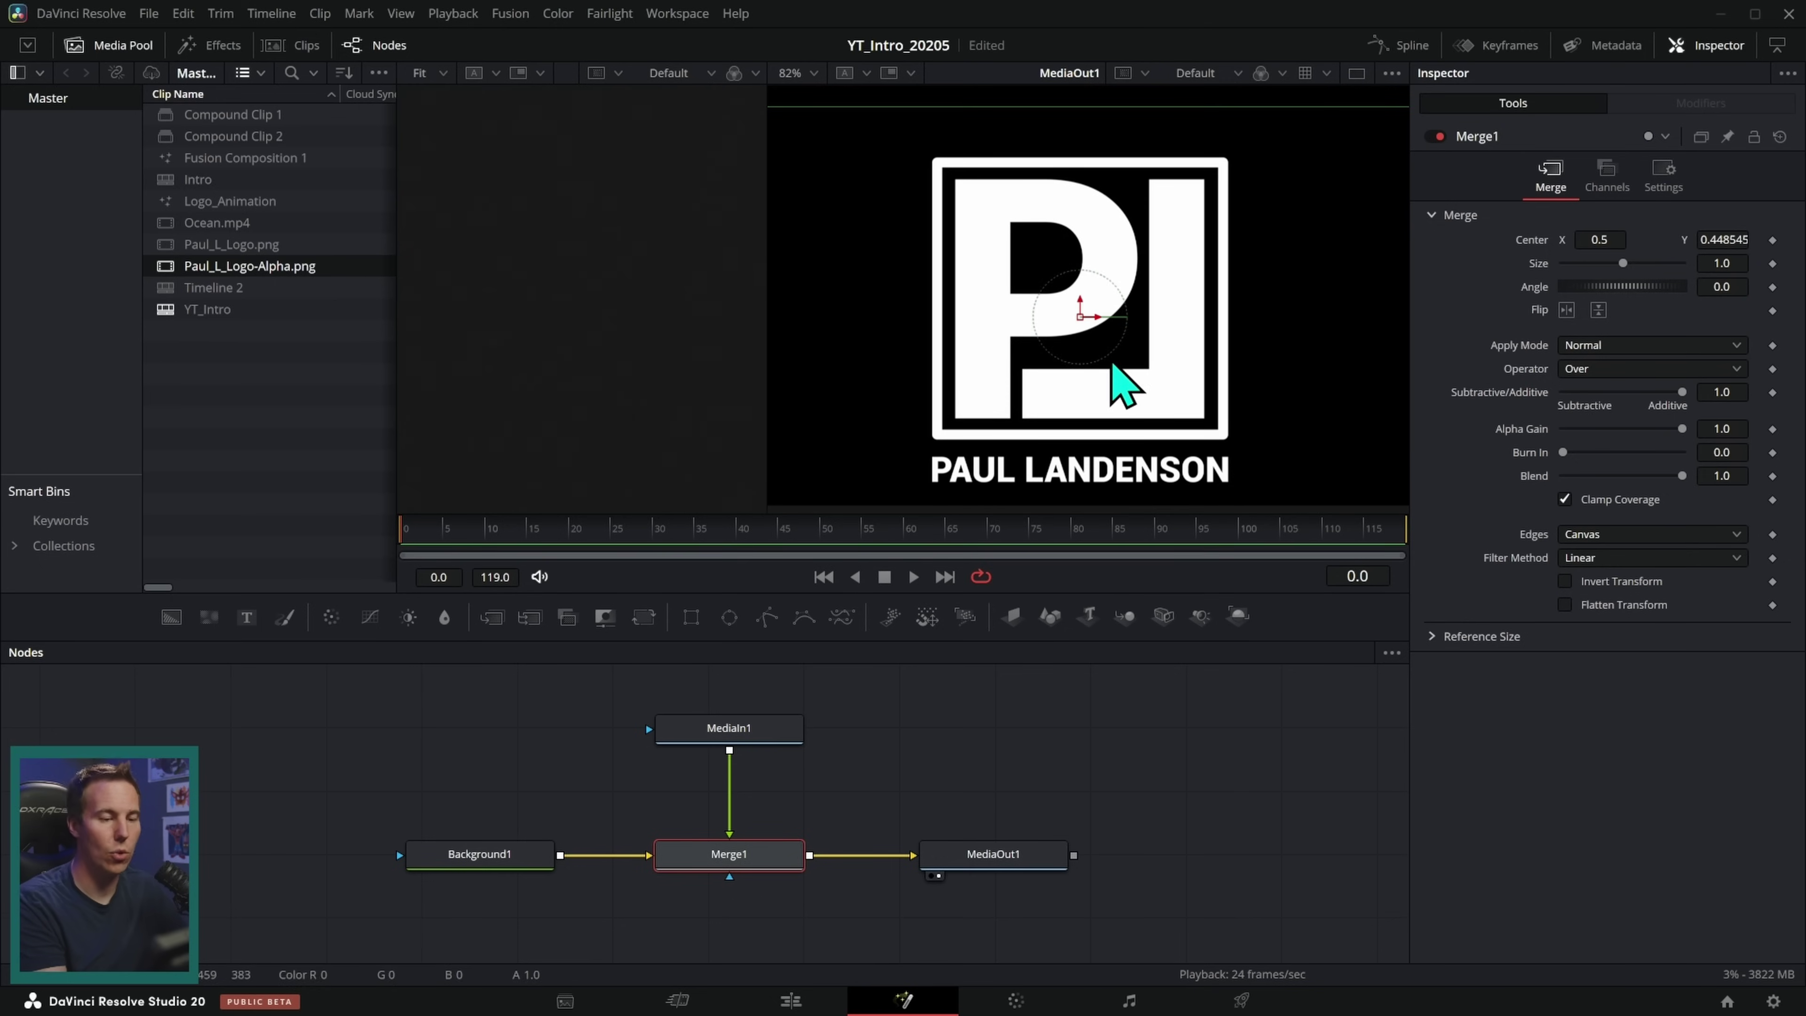
{"action": "key", "text": "ctrl+z"}
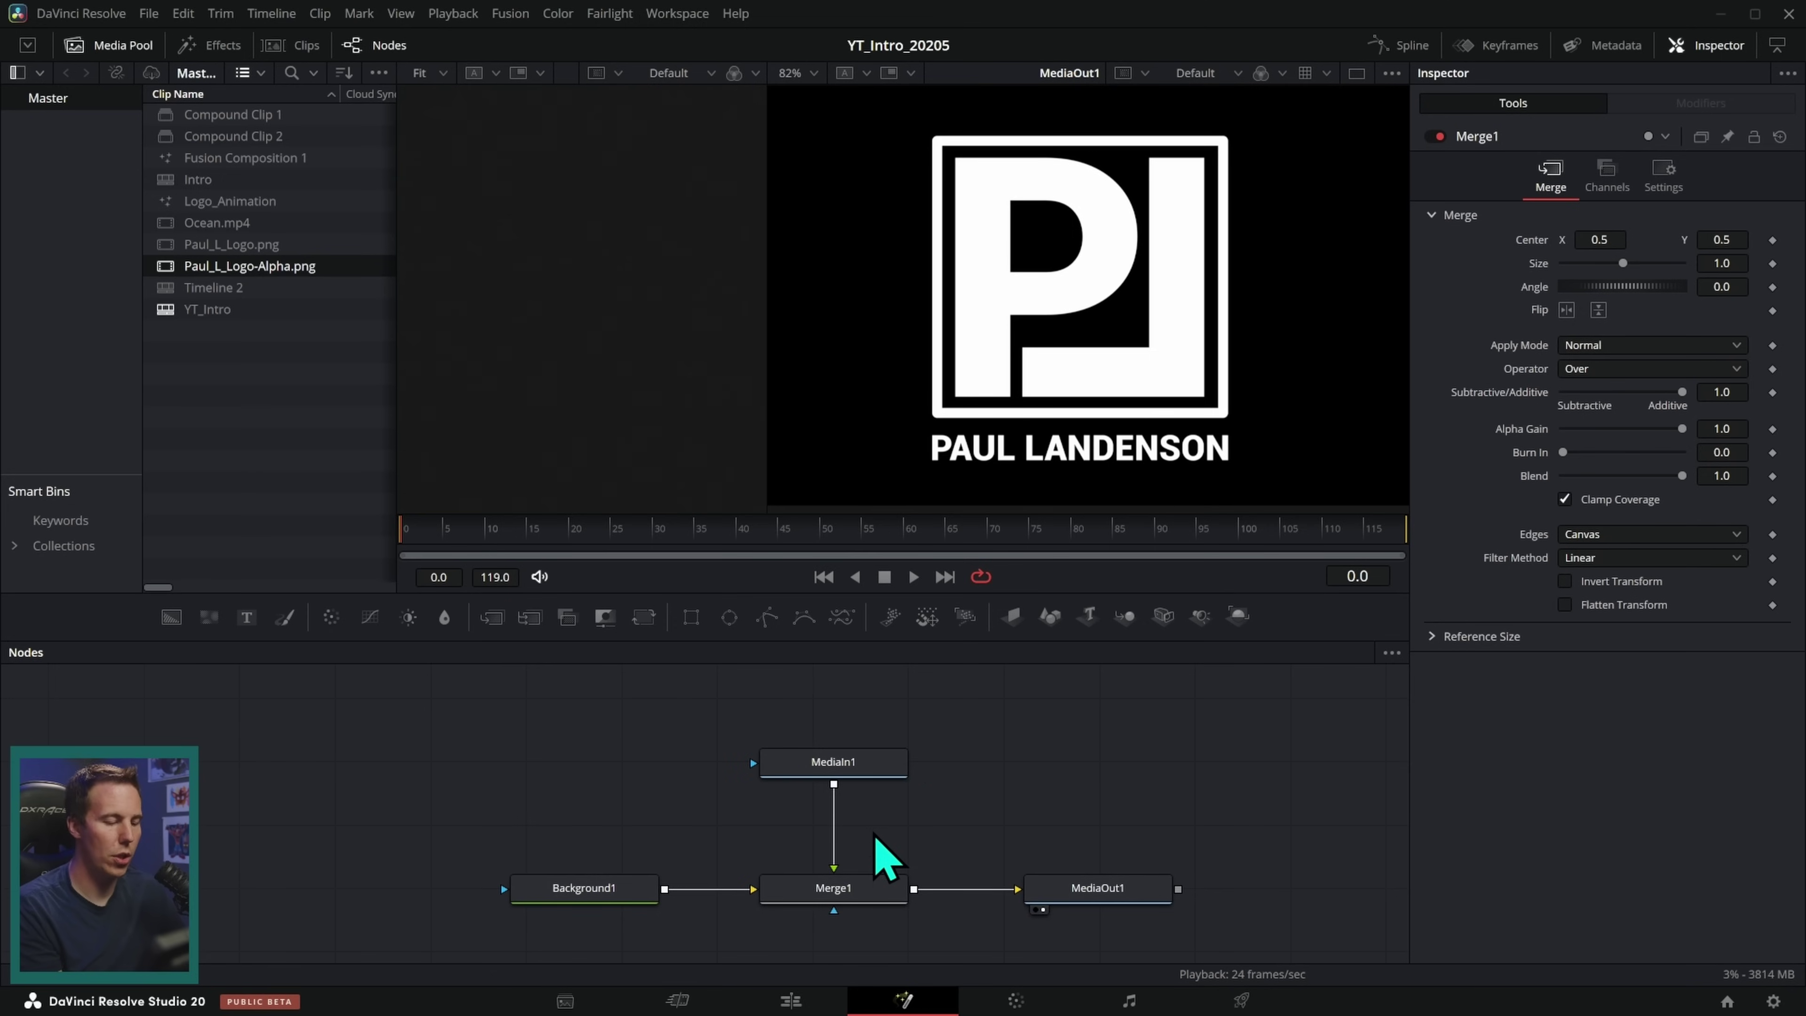
Step: Add a Polygon mask to MediaIn1 and draw a closed four-point shape over the logo in the viewer
{"action": "left_click", "coordinate": [861, 769]}
{"action": "left_click_drag", "start_coordinate": [964, 743], "coordinate": [960, 741]}
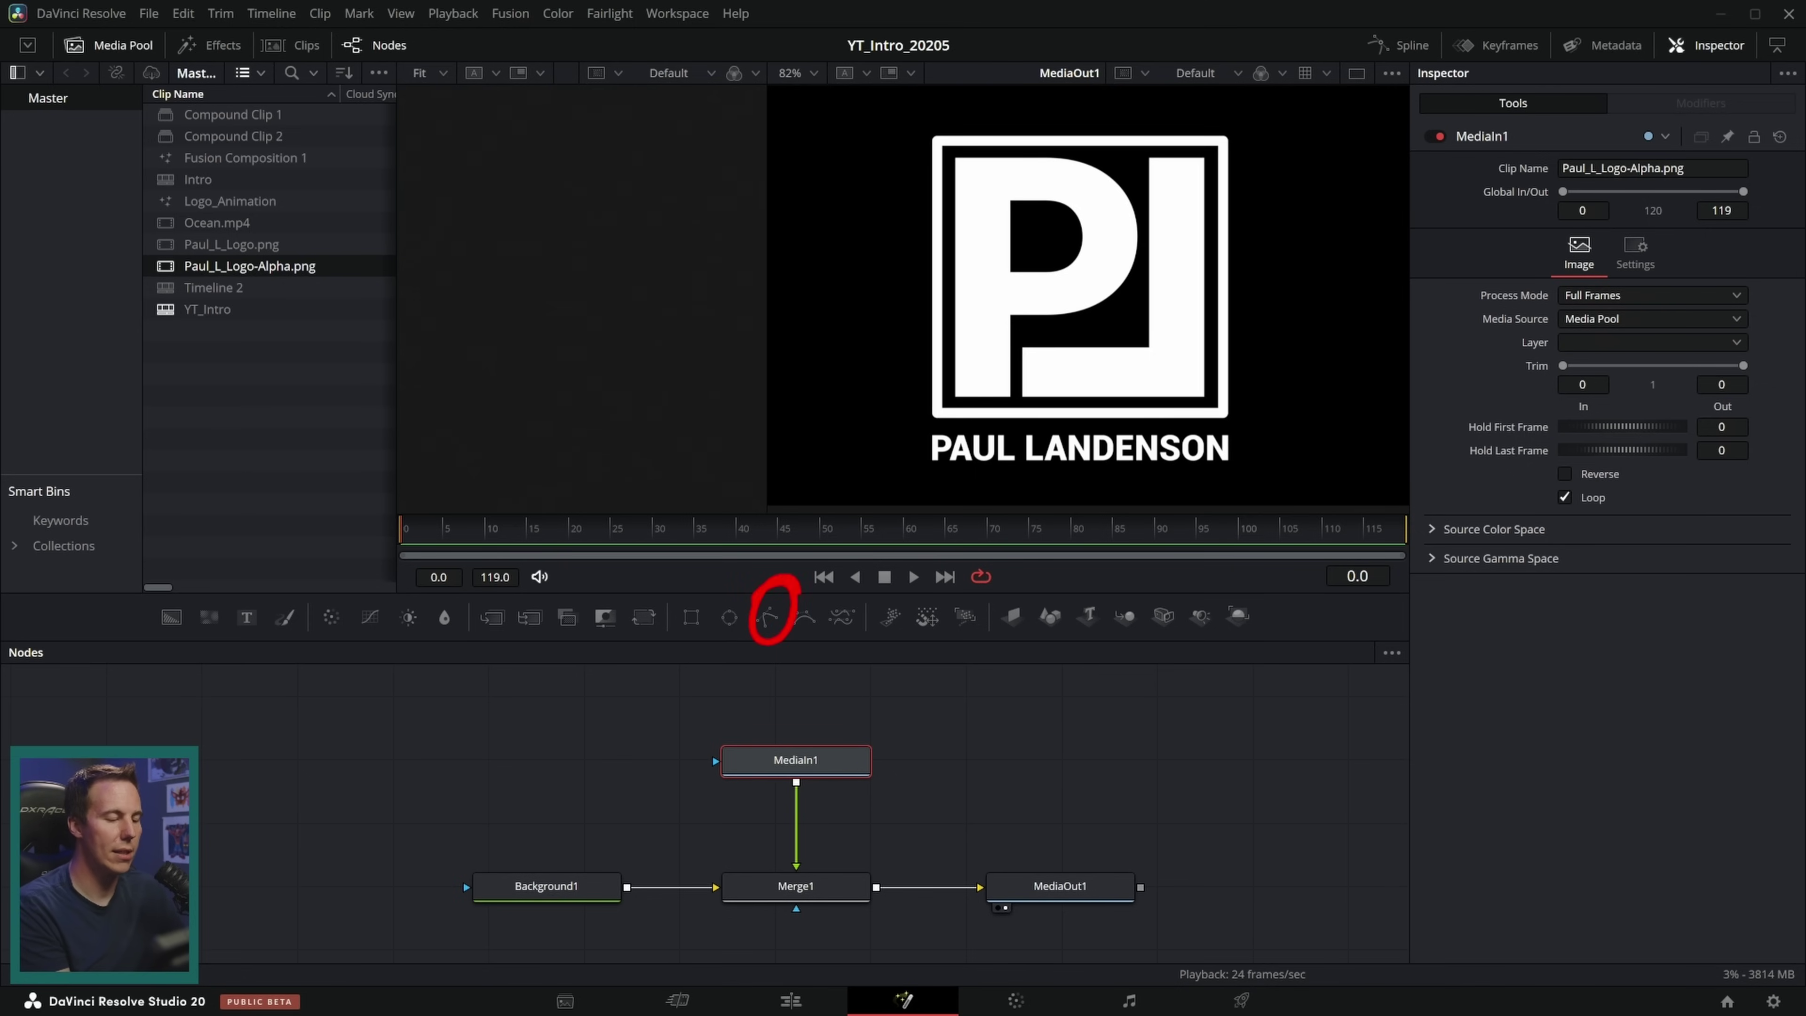
{"action": "left_click", "coordinate": [768, 618]}
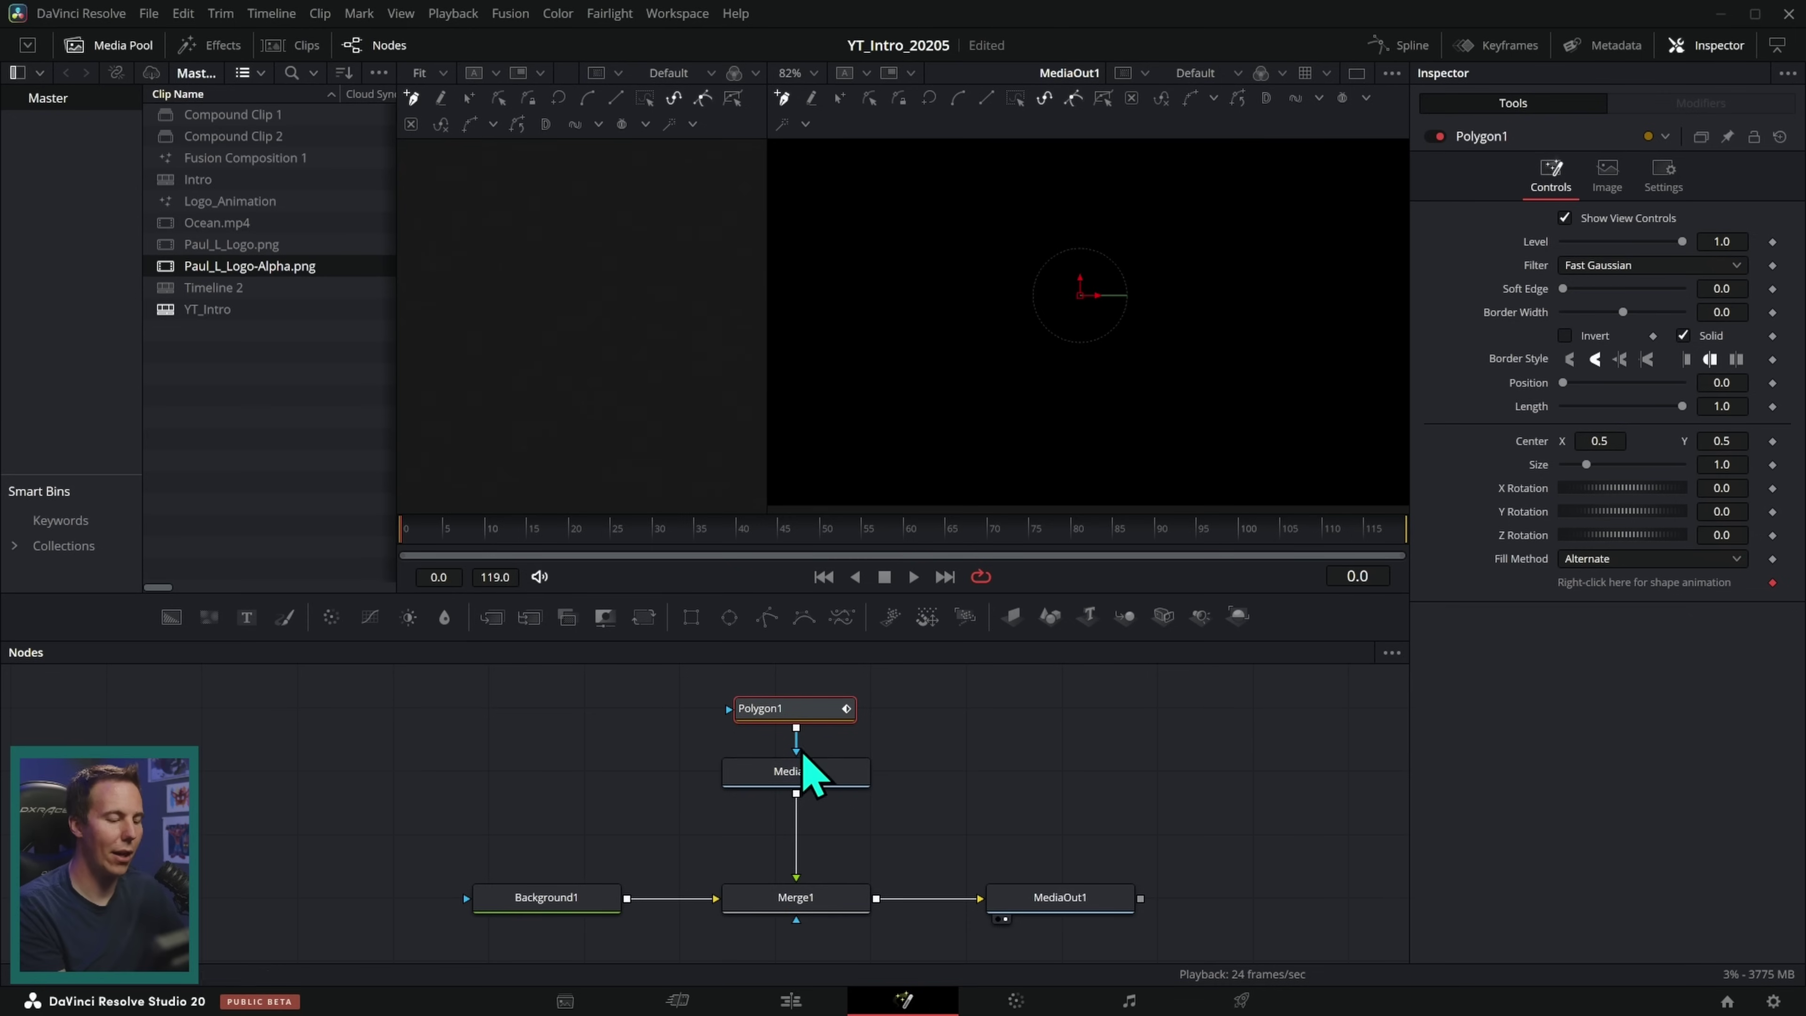
{"action": "left_click", "coordinate": [1135, 195]}
{"action": "left_click", "coordinate": [1237, 304]}
{"action": "left_click", "coordinate": [1110, 437]}
{"action": "left_click", "coordinate": [987, 348]}
{"action": "left_click", "coordinate": [1136, 196]}
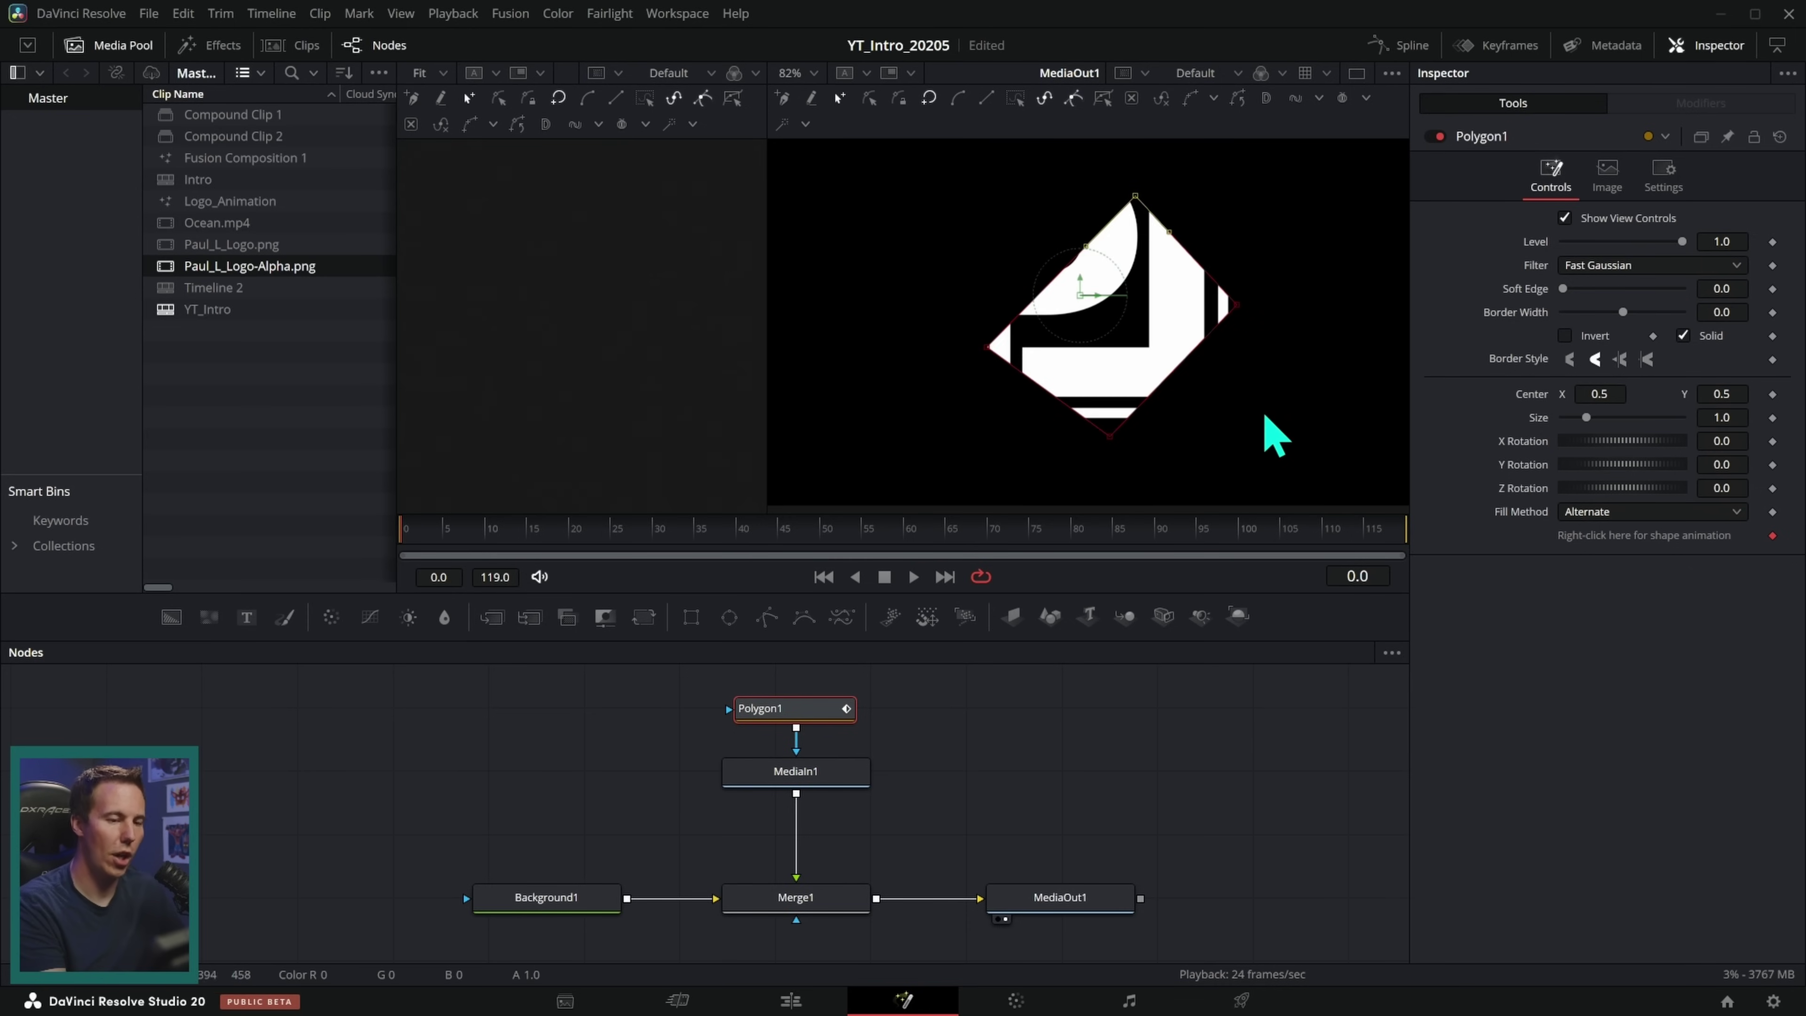
Step: Reshape the polygon mask's points to fit tightly around the L letter of the logo
{"action": "left_click_drag", "start_coordinate": [1243, 319], "coordinate": [1096, 213]}
{"action": "left_click_drag", "start_coordinate": [1111, 439], "coordinate": [1211, 403]}
{"action": "left_click_drag", "start_coordinate": [988, 347], "coordinate": [1147, 340]}
{"action": "left_click", "coordinate": [1097, 212]}
{"action": "left_click_drag", "start_coordinate": [1096, 212], "coordinate": [1146, 157]}
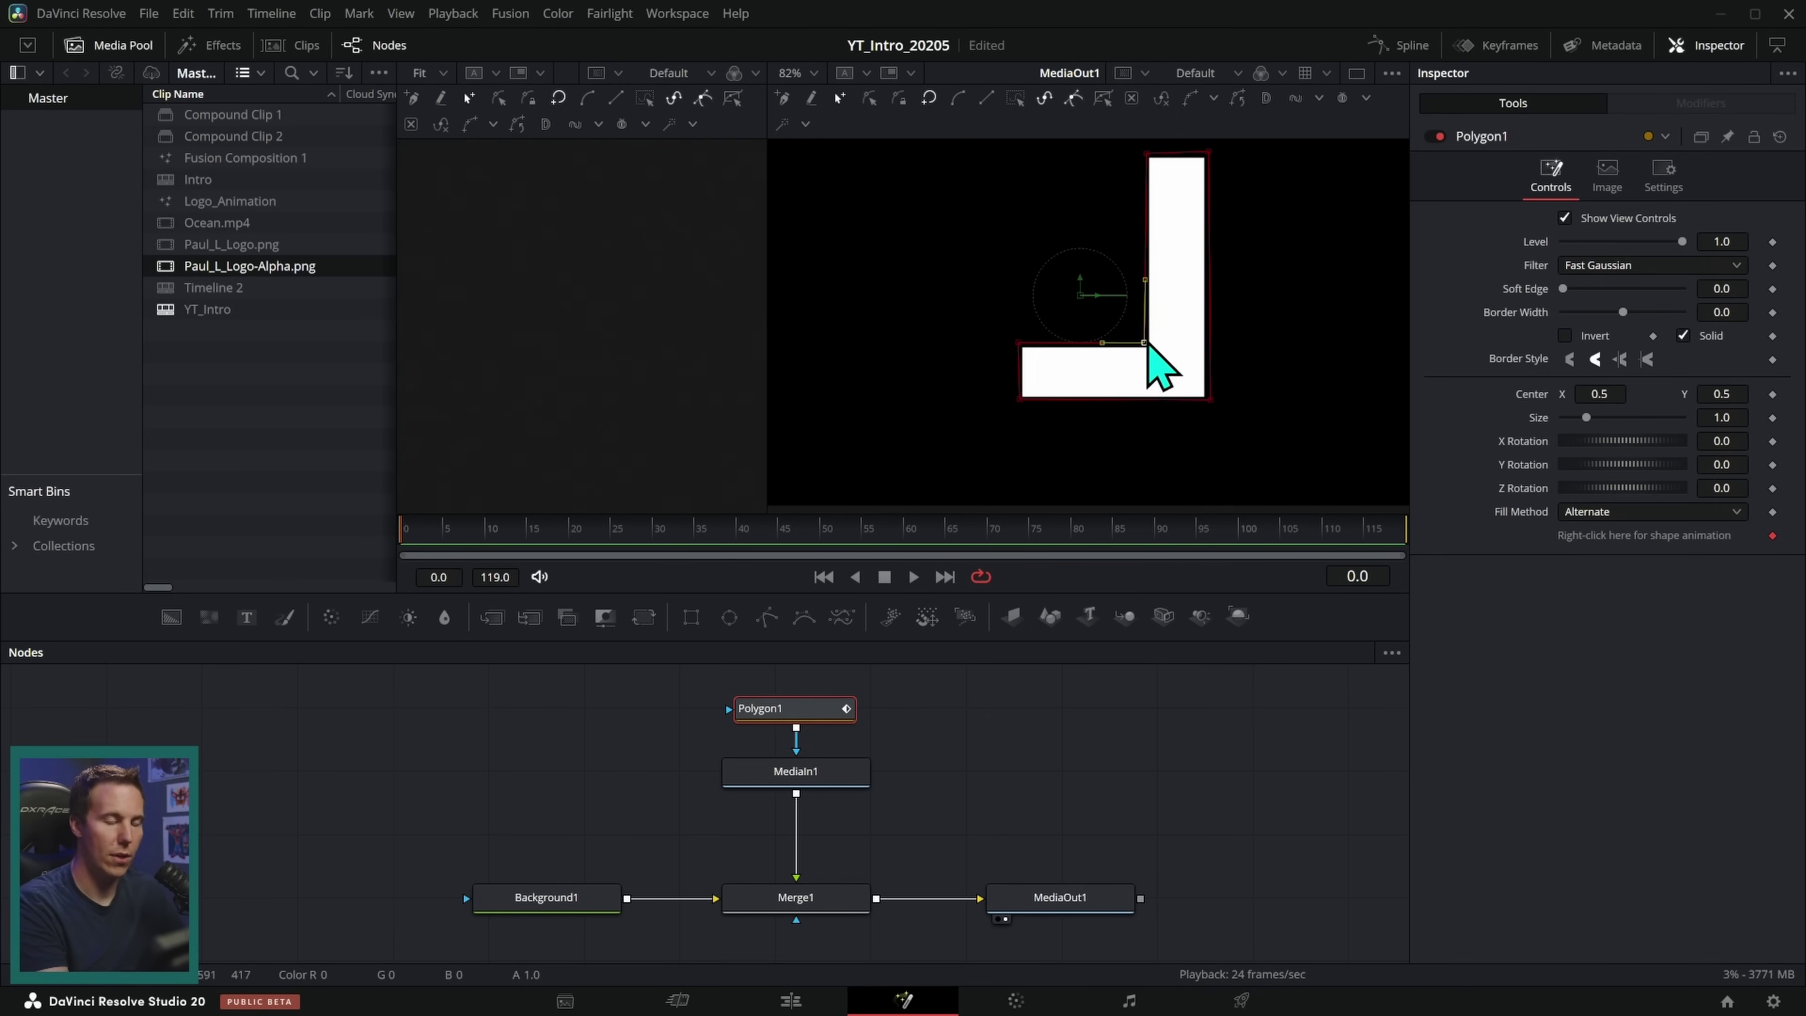
Step: Widen the gap between Merge1 and MediaOut1 in the node graph
{"action": "left_click", "coordinate": [1106, 677]}
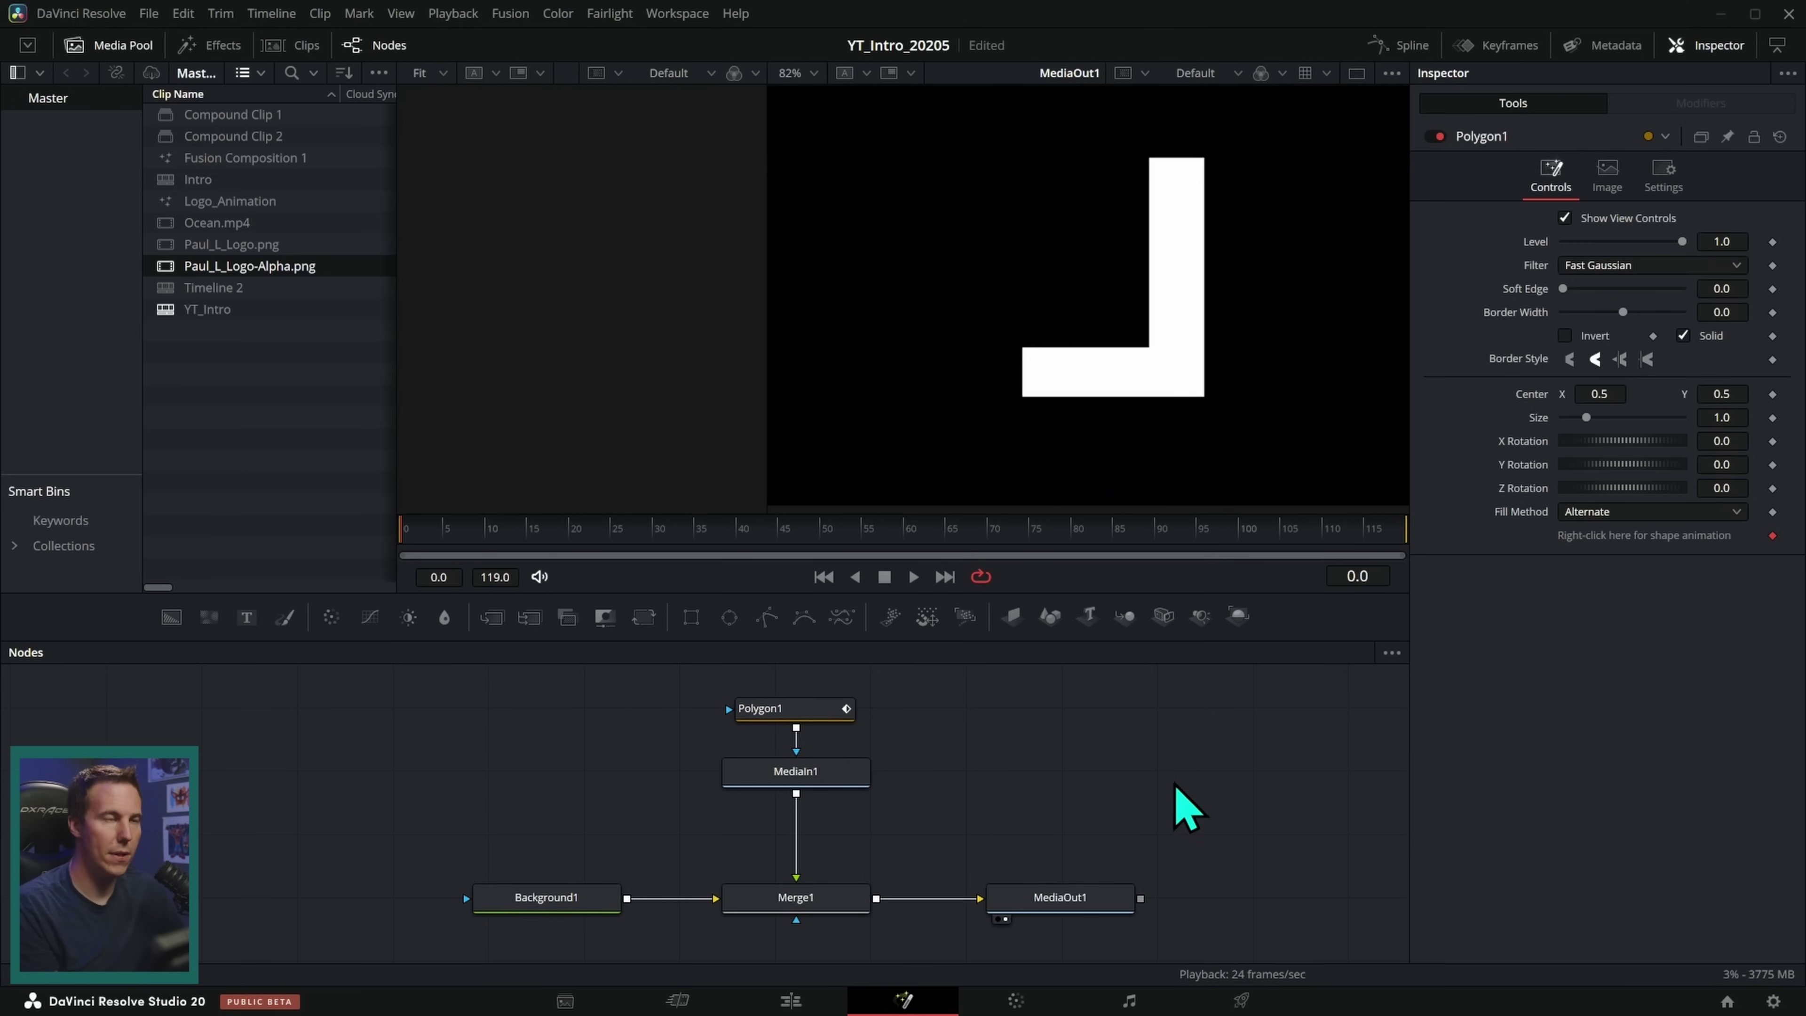
{"action": "left_click_drag", "start_coordinate": [1173, 783], "coordinate": [962, 774]}
{"action": "left_click_drag", "start_coordinate": [871, 918], "coordinate": [1109, 907]}
Step: Rename the MediaIn1 node to Logo_MI
{"action": "left_click", "coordinate": [601, 767]}
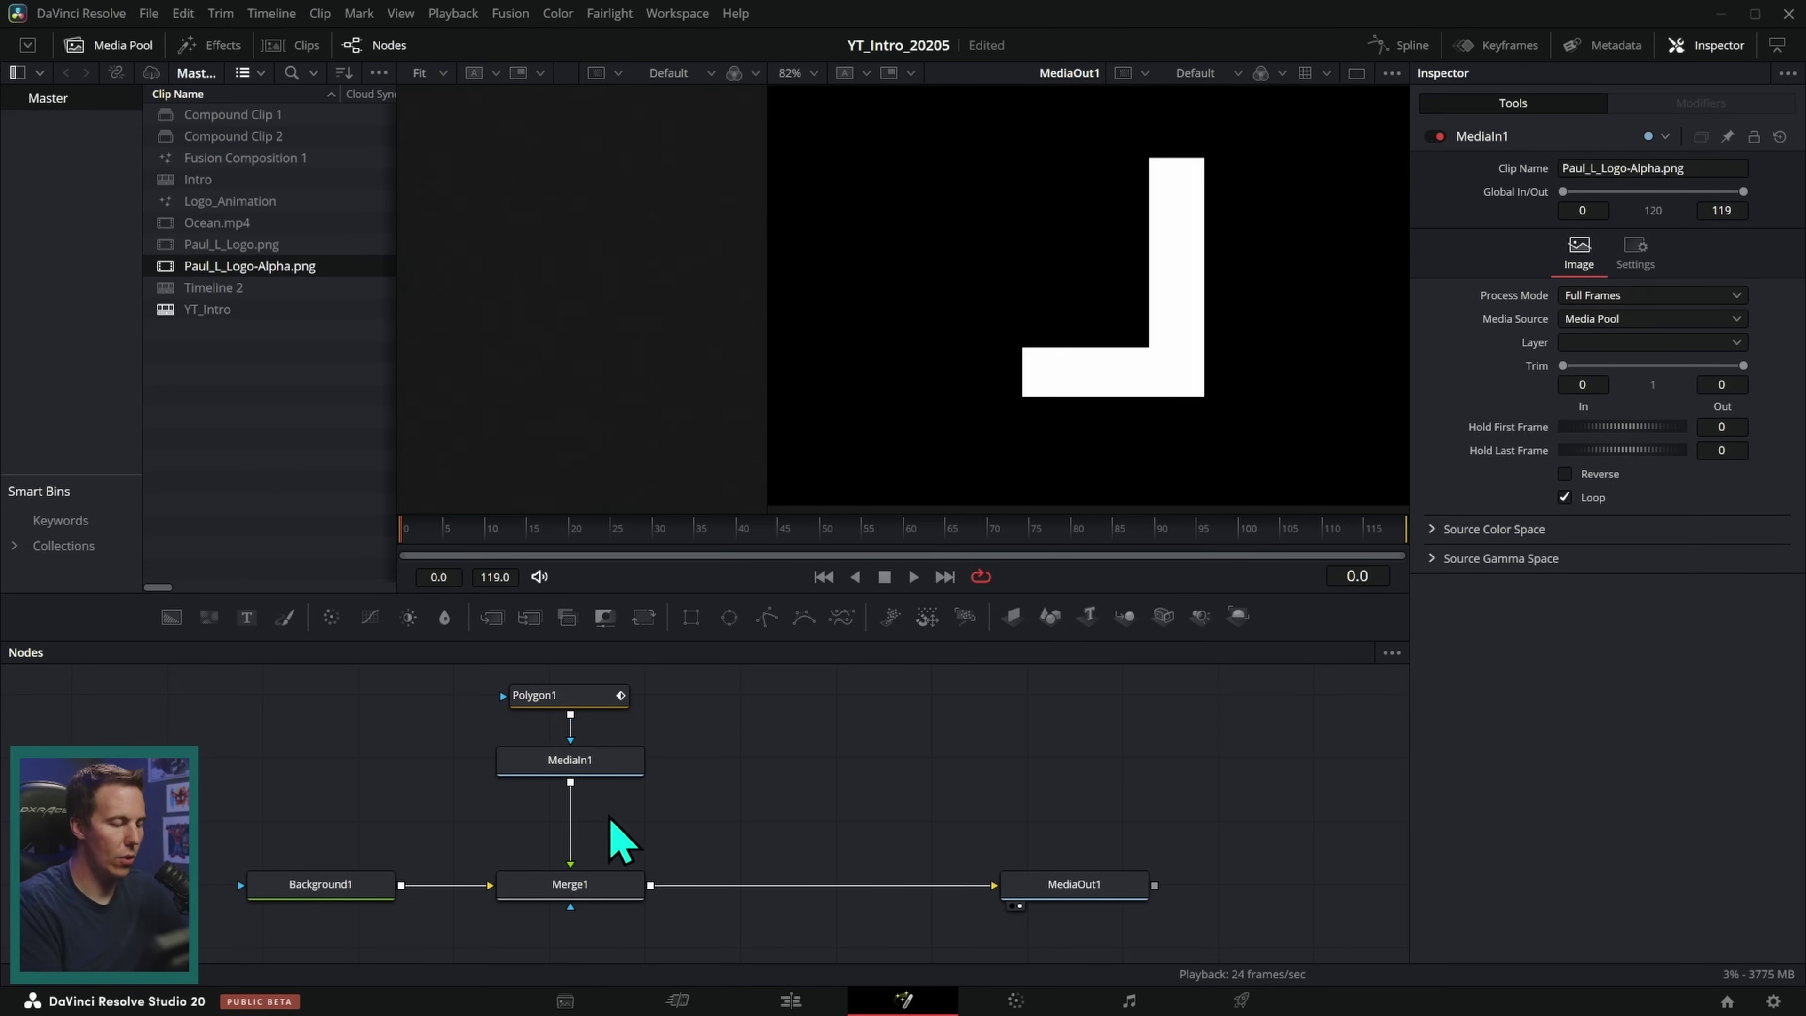
{"action": "left_click_drag", "start_coordinate": [605, 770], "coordinate": [605, 783]}
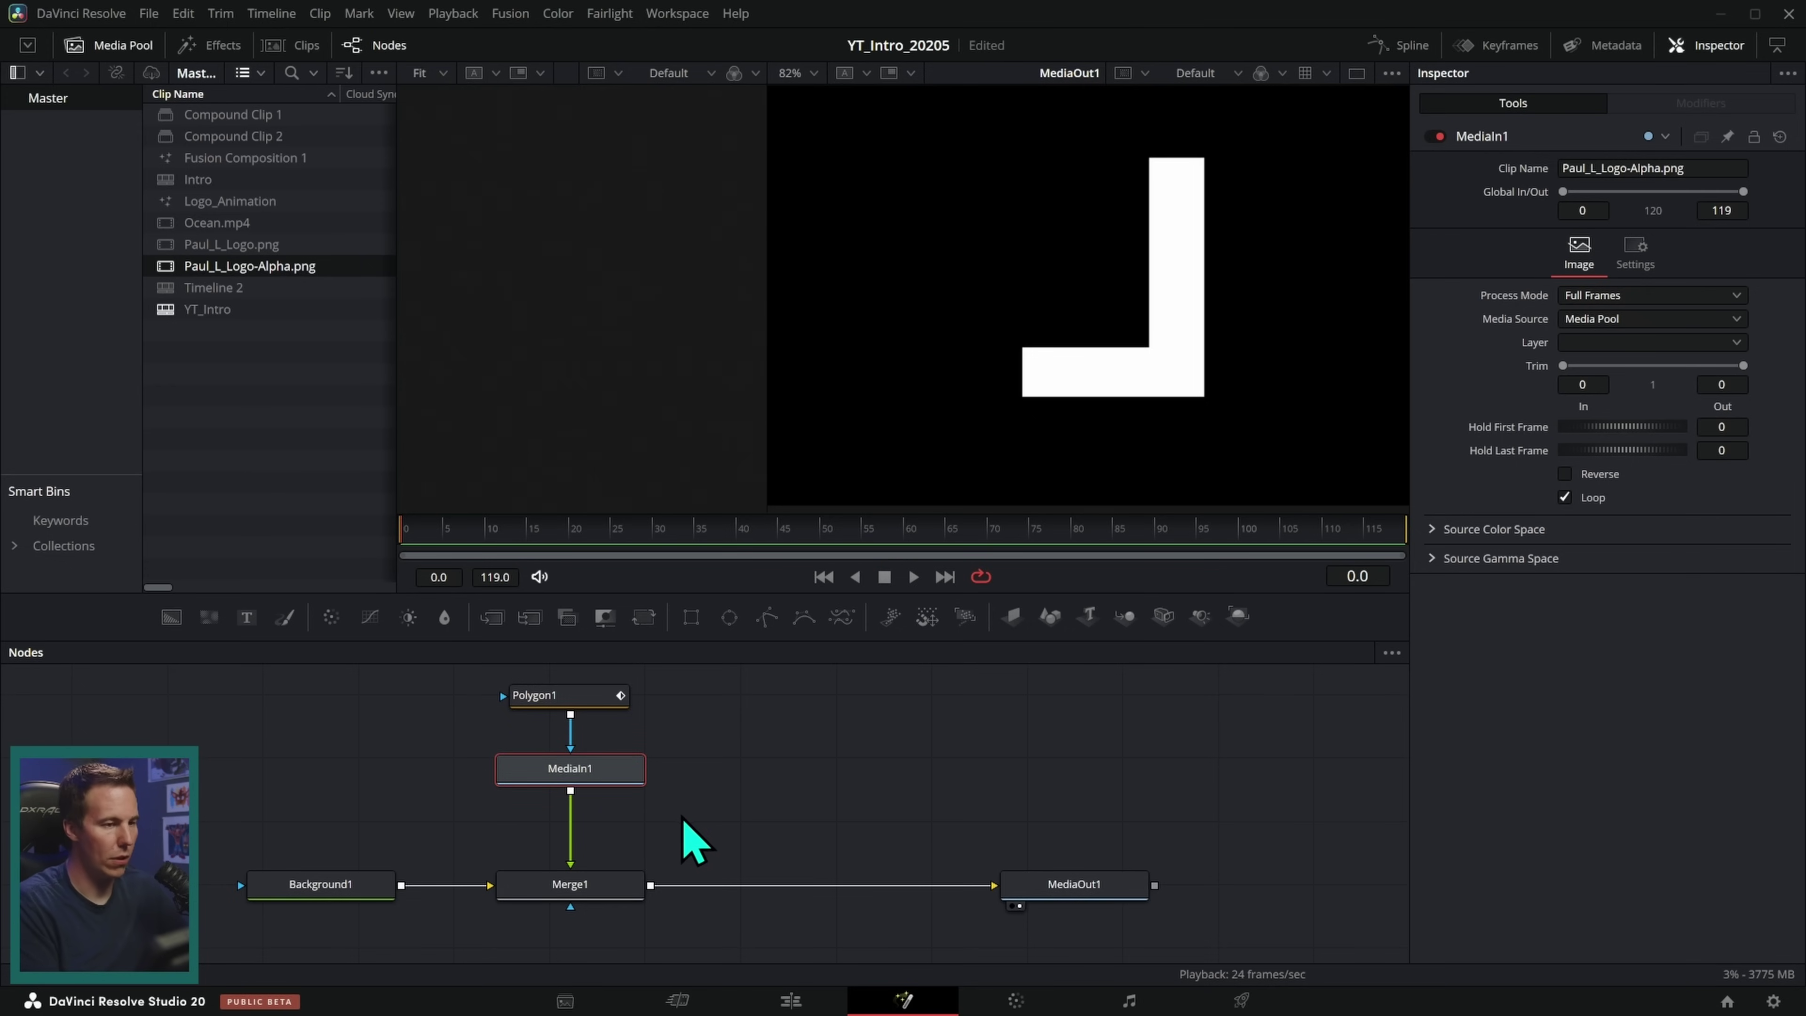
{"action": "key", "text": "F2"}
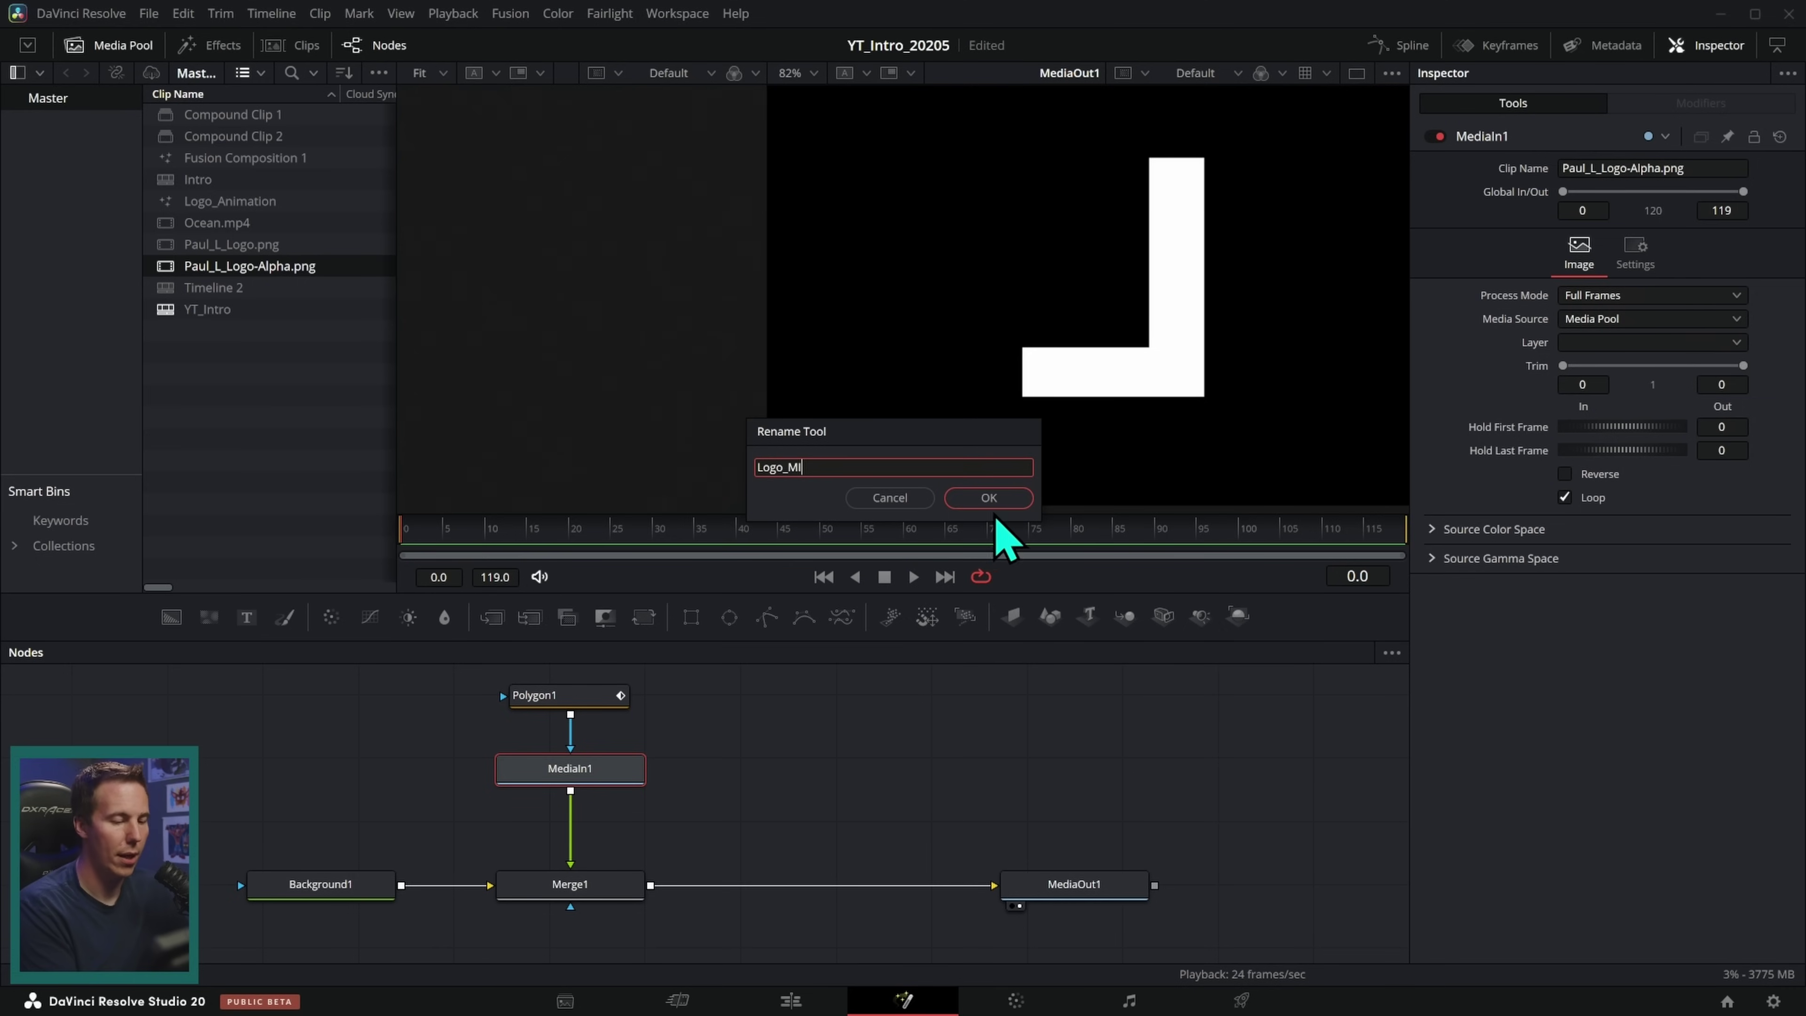
{"action": "left_click", "coordinate": [994, 499]}
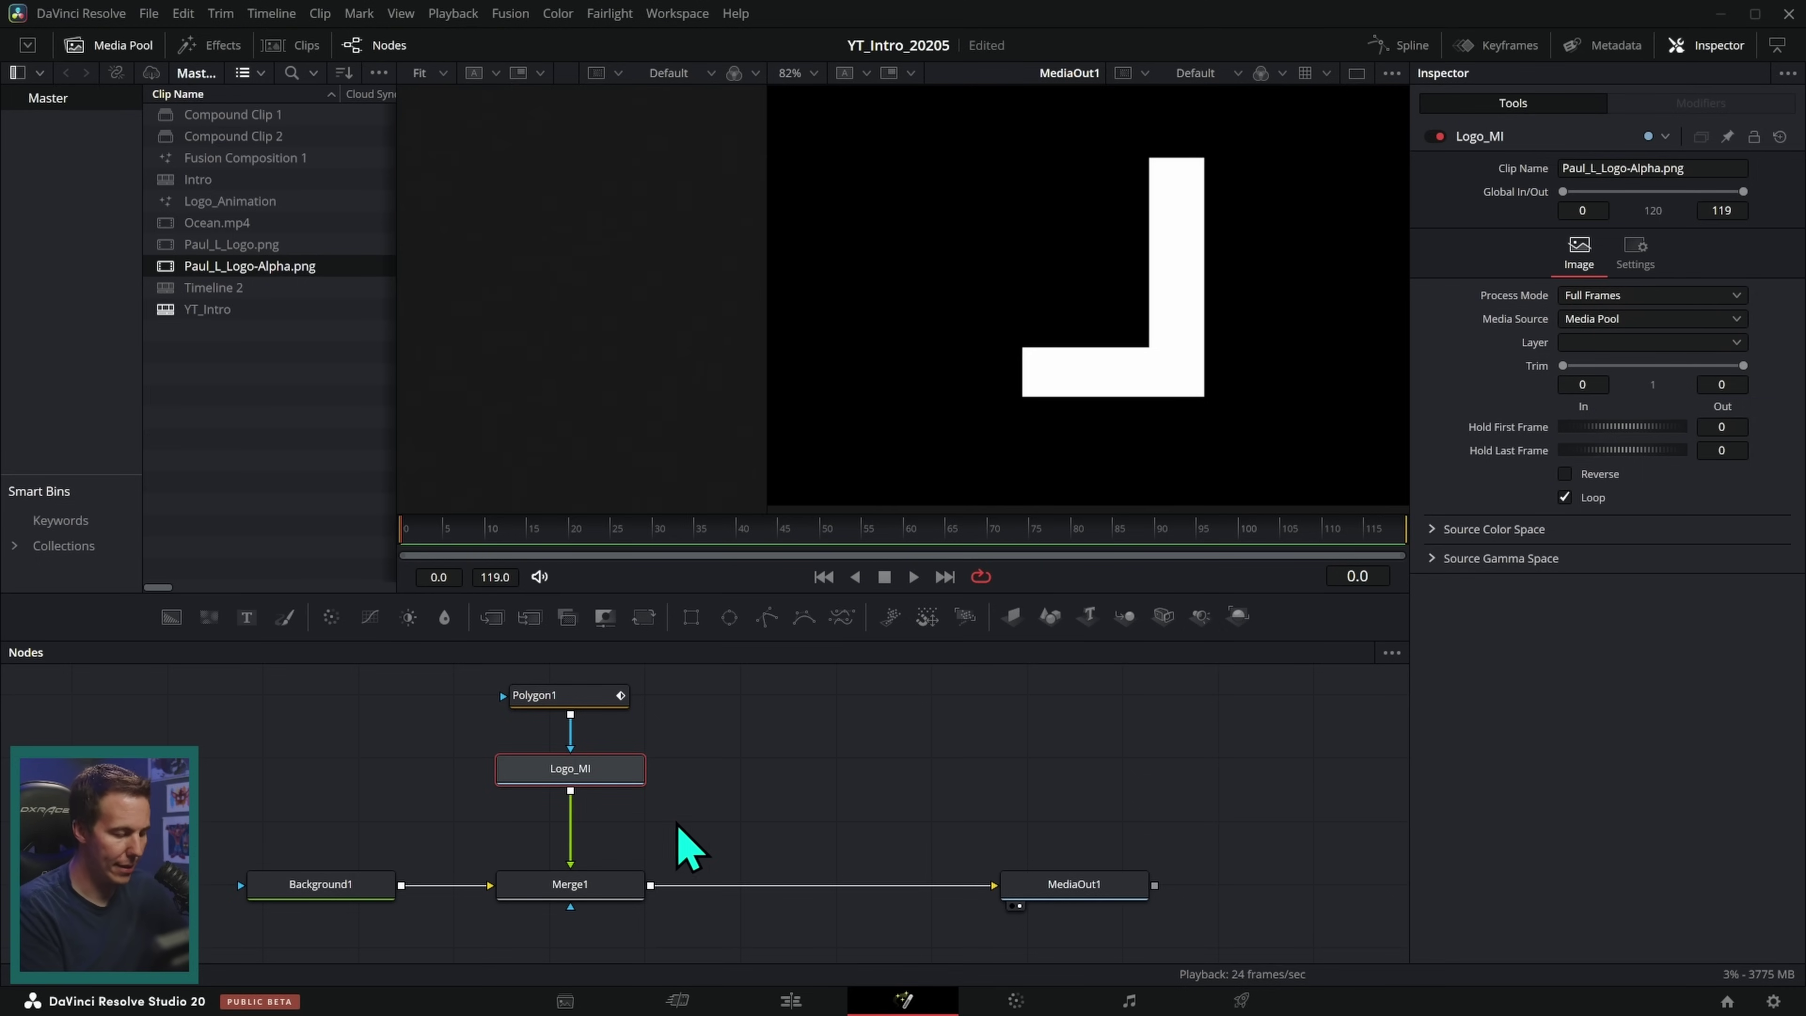
Step: Copy the Logo_MI node and paste the duplicate beside it, above the Merge1–MediaOut1 connection
{"action": "left_click_drag", "start_coordinate": [633, 782], "coordinate": [633, 778]}
{"action": "left_click", "coordinate": [768, 784]}
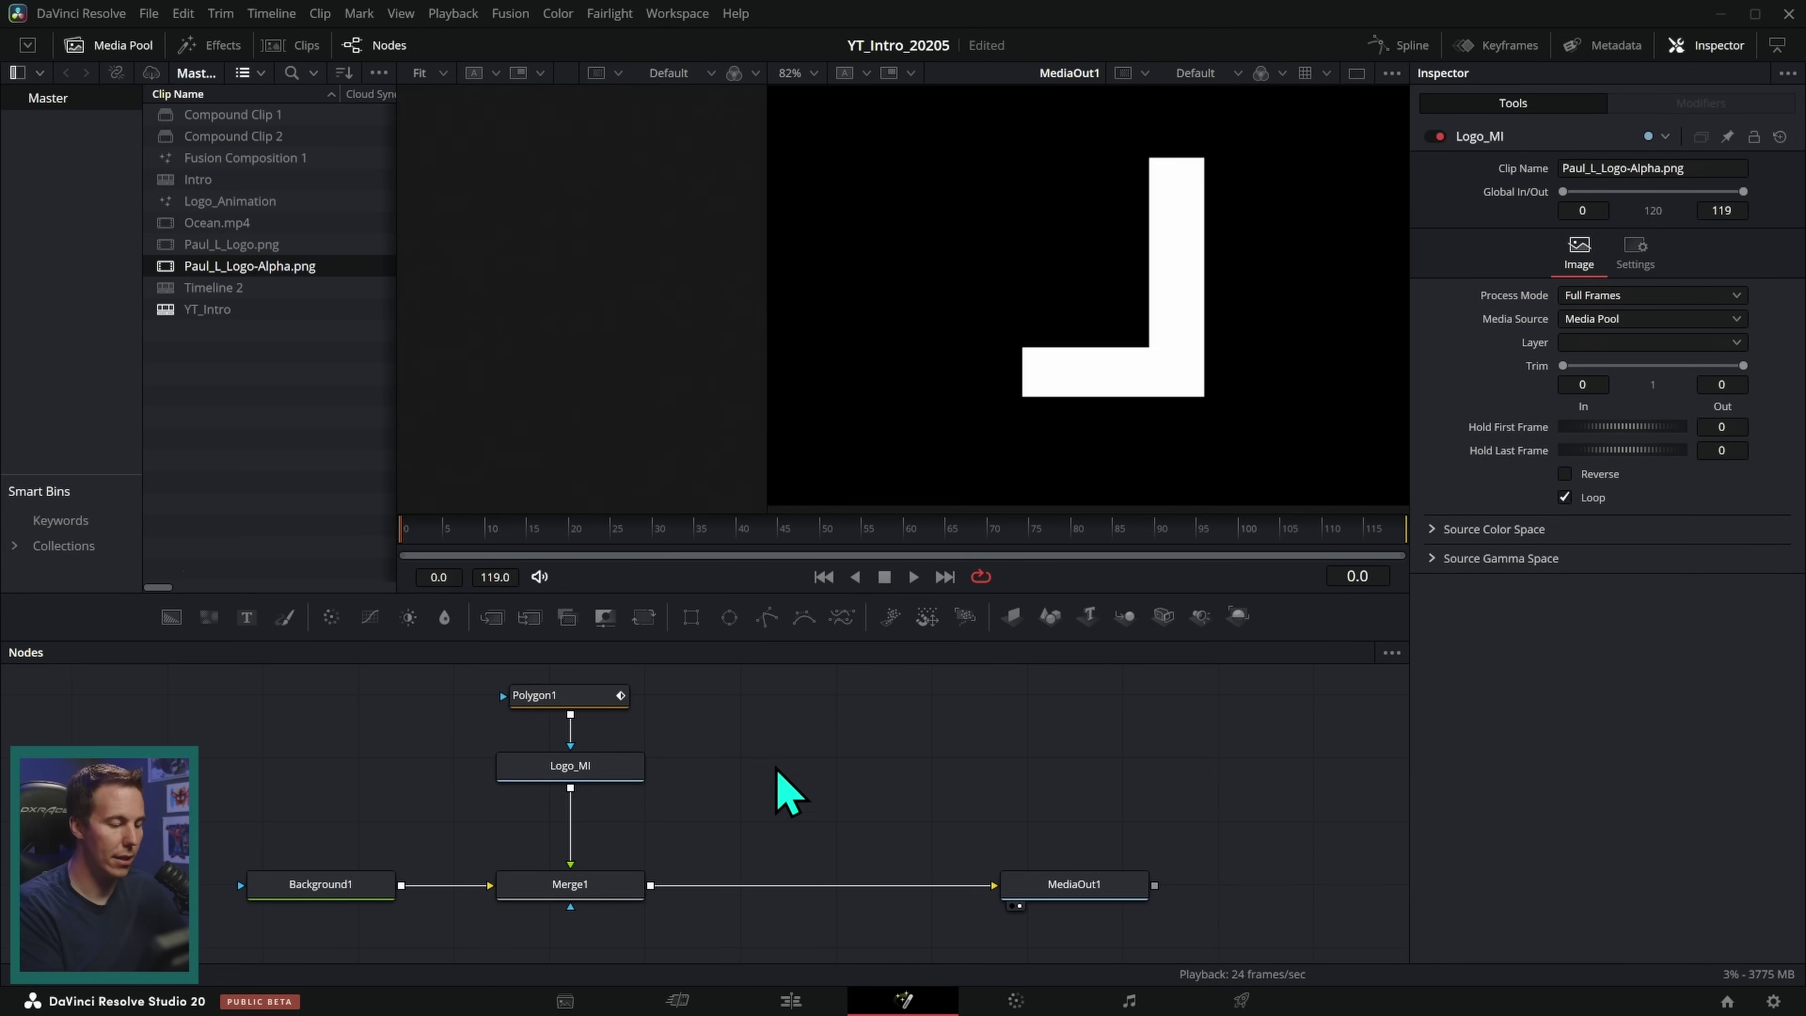
{"action": "key", "text": "ctrl+v"}
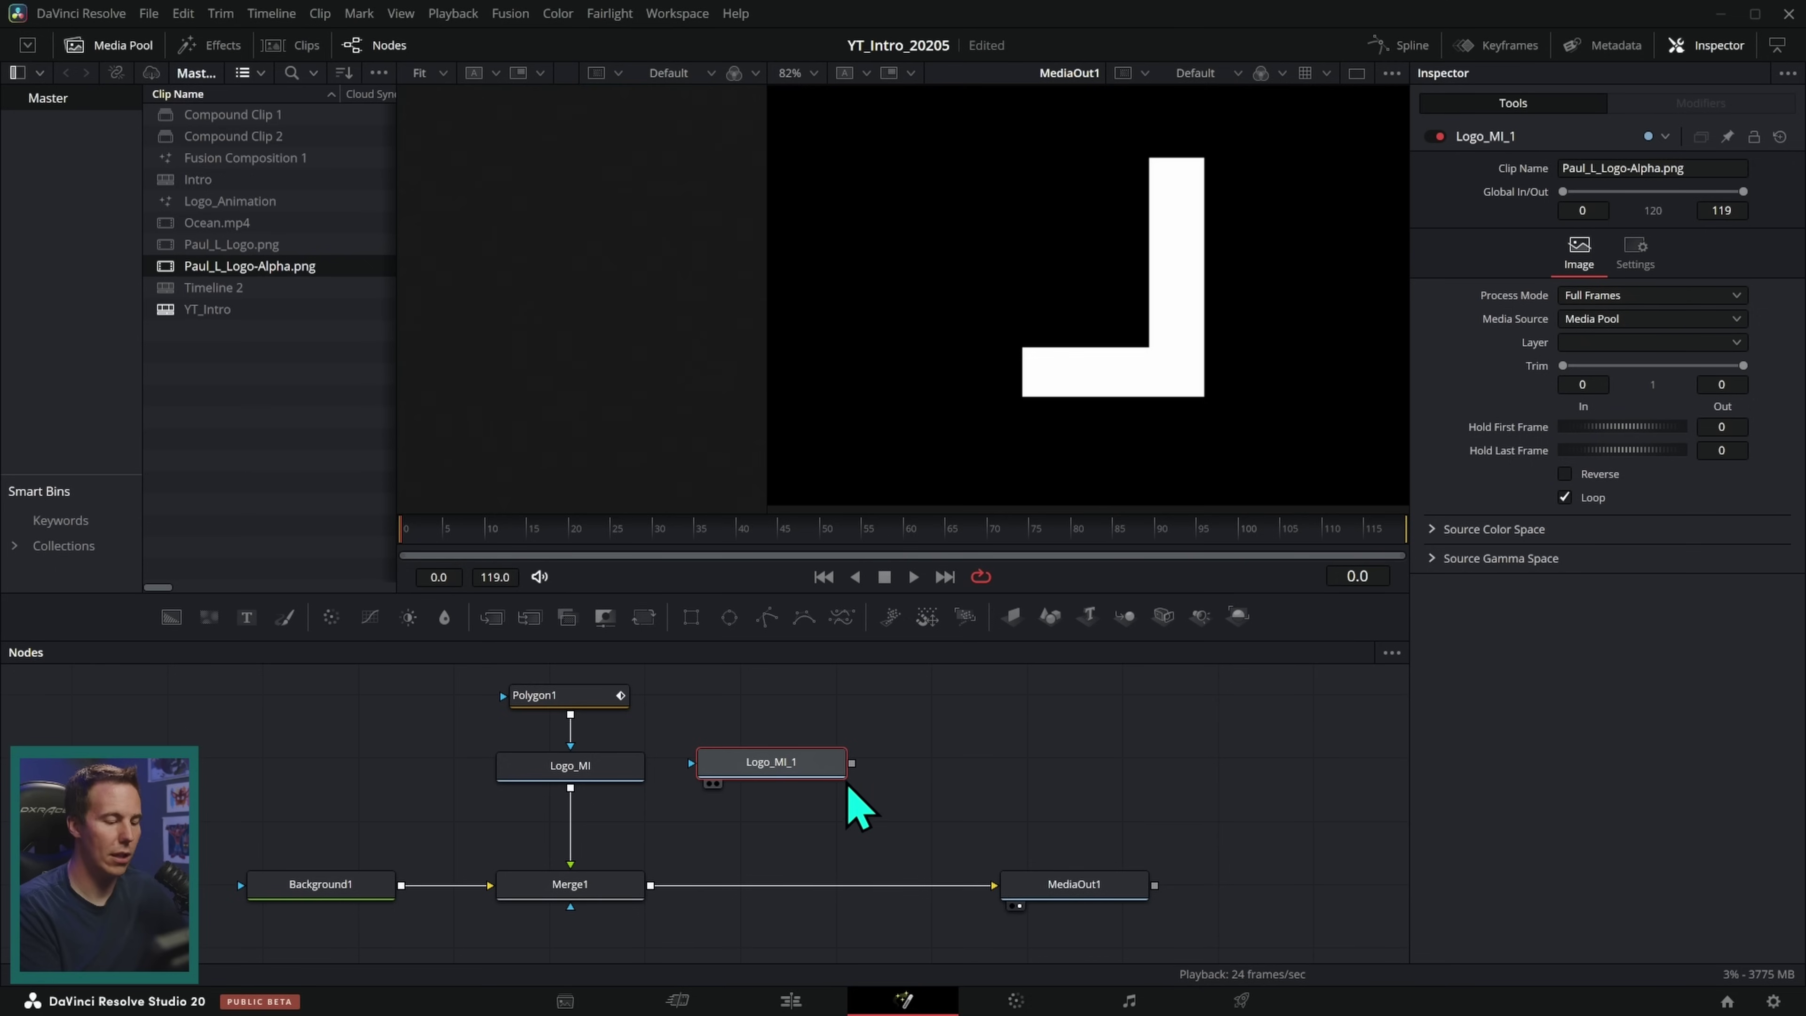
Step: Merge the duplicated Logo_MI_1 node over Merge1's output and shift MediaOut1 further along to free up space
{"action": "left_click_drag", "start_coordinate": [853, 767], "coordinate": [654, 895]}
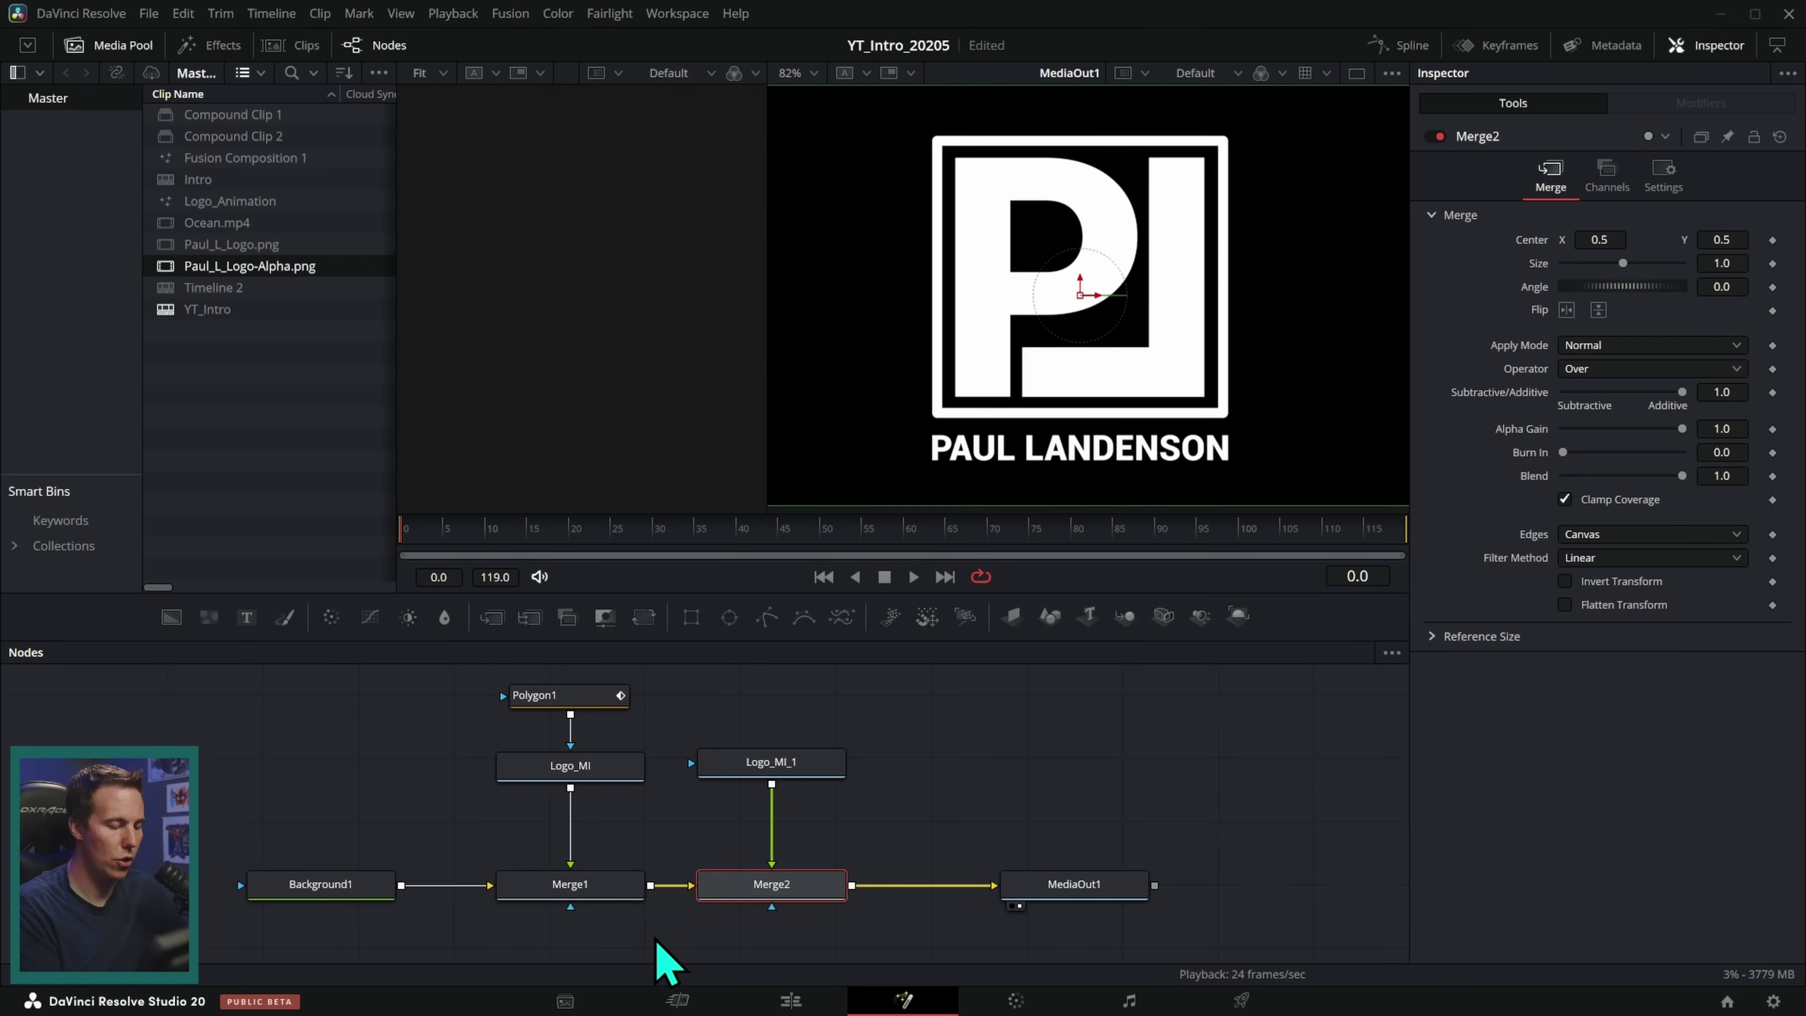
{"action": "left_click_drag", "start_coordinate": [1115, 898], "coordinate": [1194, 898]}
{"action": "left_click", "coordinate": [957, 850]}
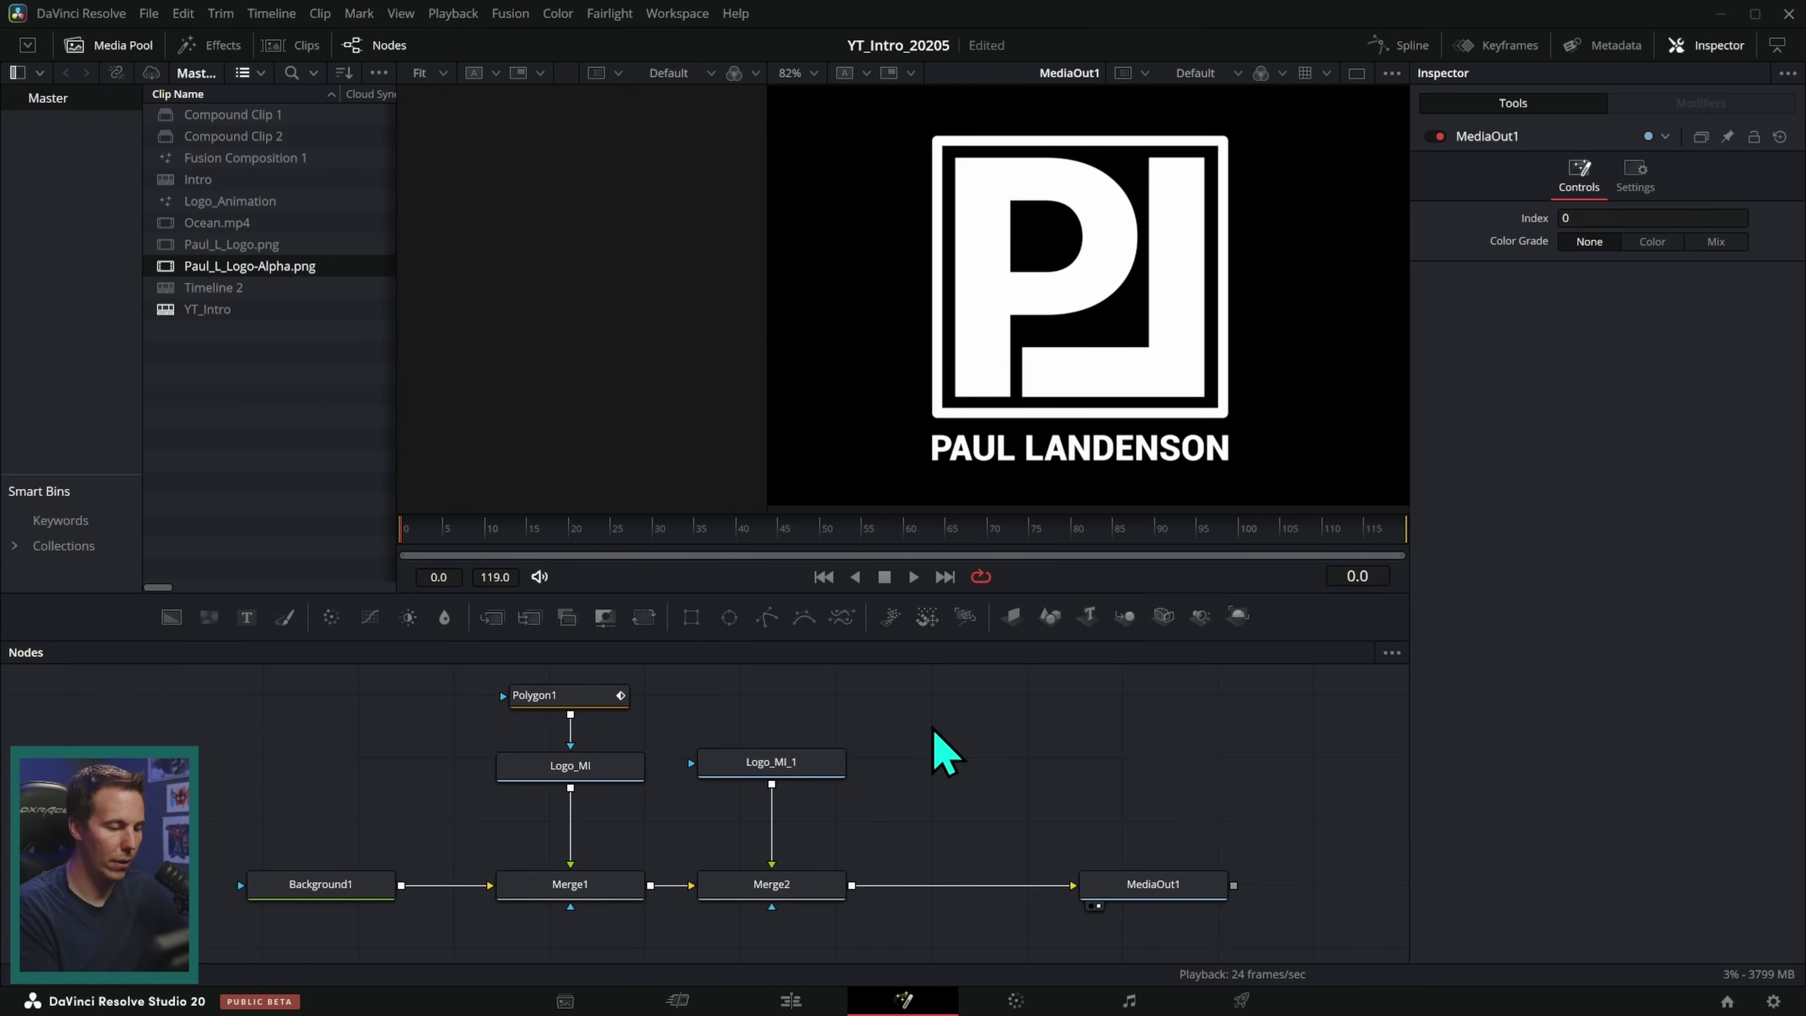
Step: Add a polygon mask to Logo_MI_1 and draw a closed outline around the logo's P letter
{"action": "scroll", "coordinate": [921, 775], "scroll_direction": "up", "scroll_amount": 2}
{"action": "left_click", "coordinate": [796, 802]}
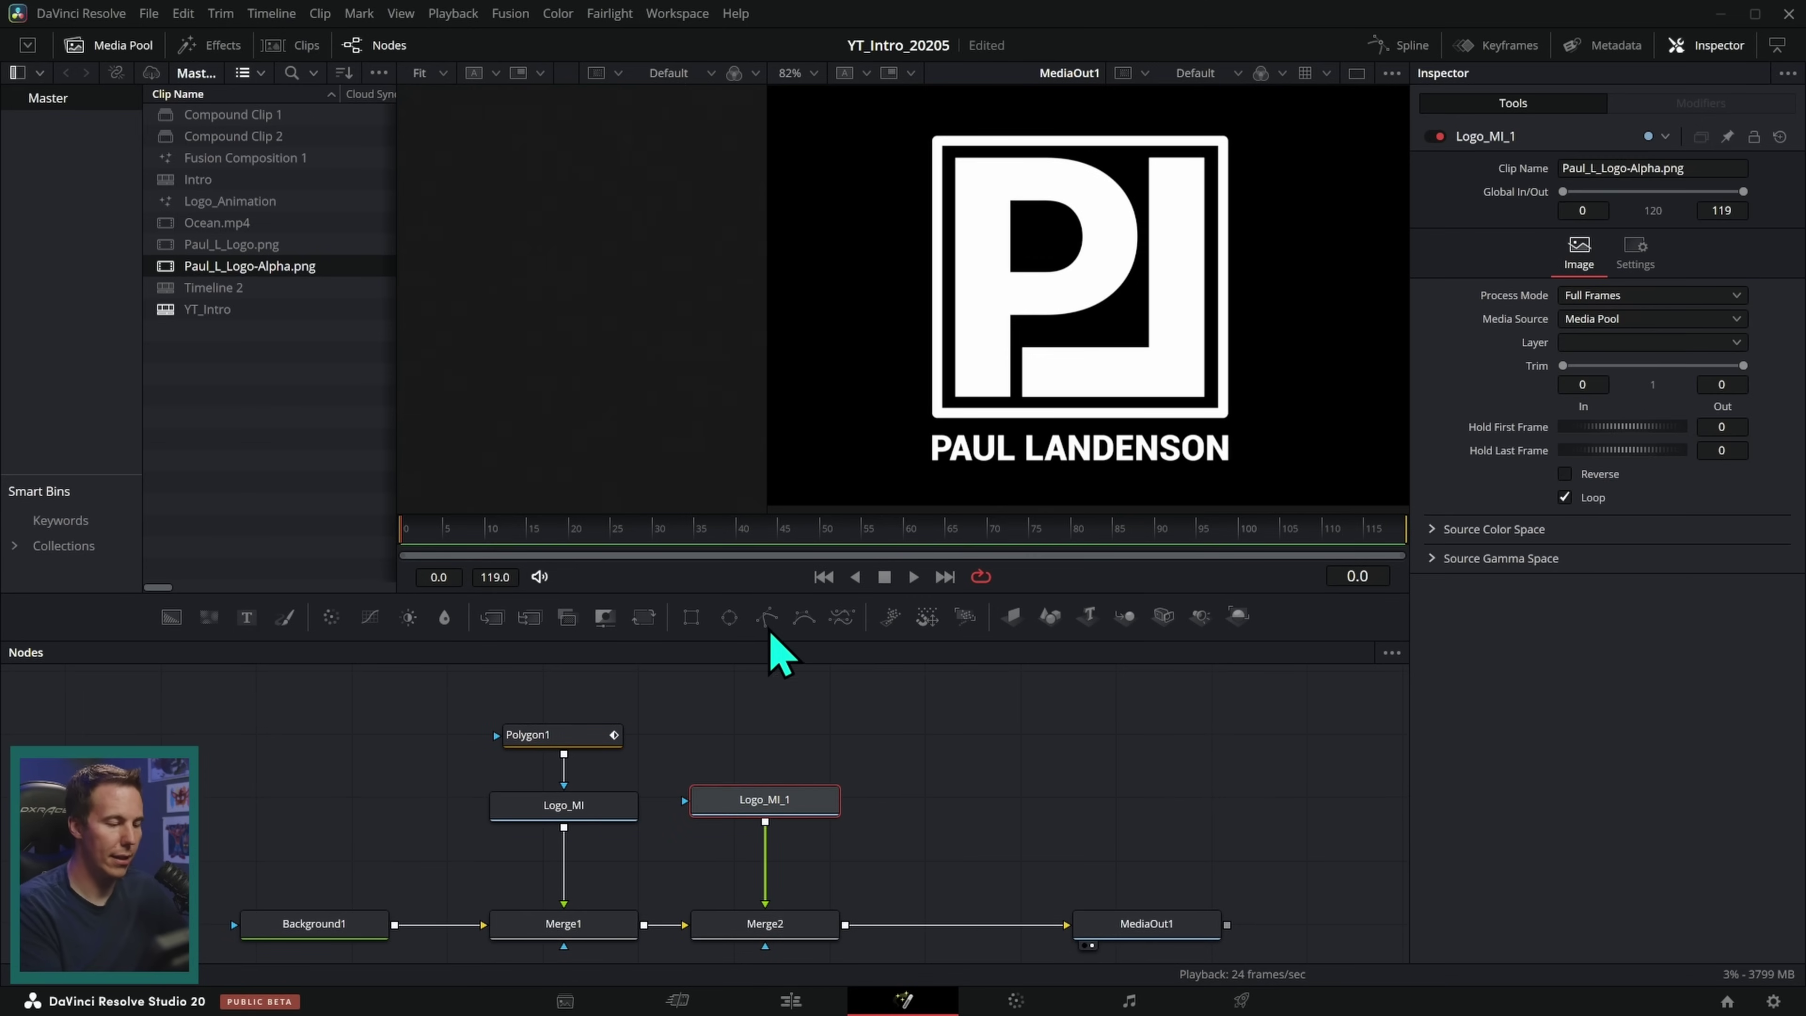
{"action": "left_click", "coordinate": [767, 619]}
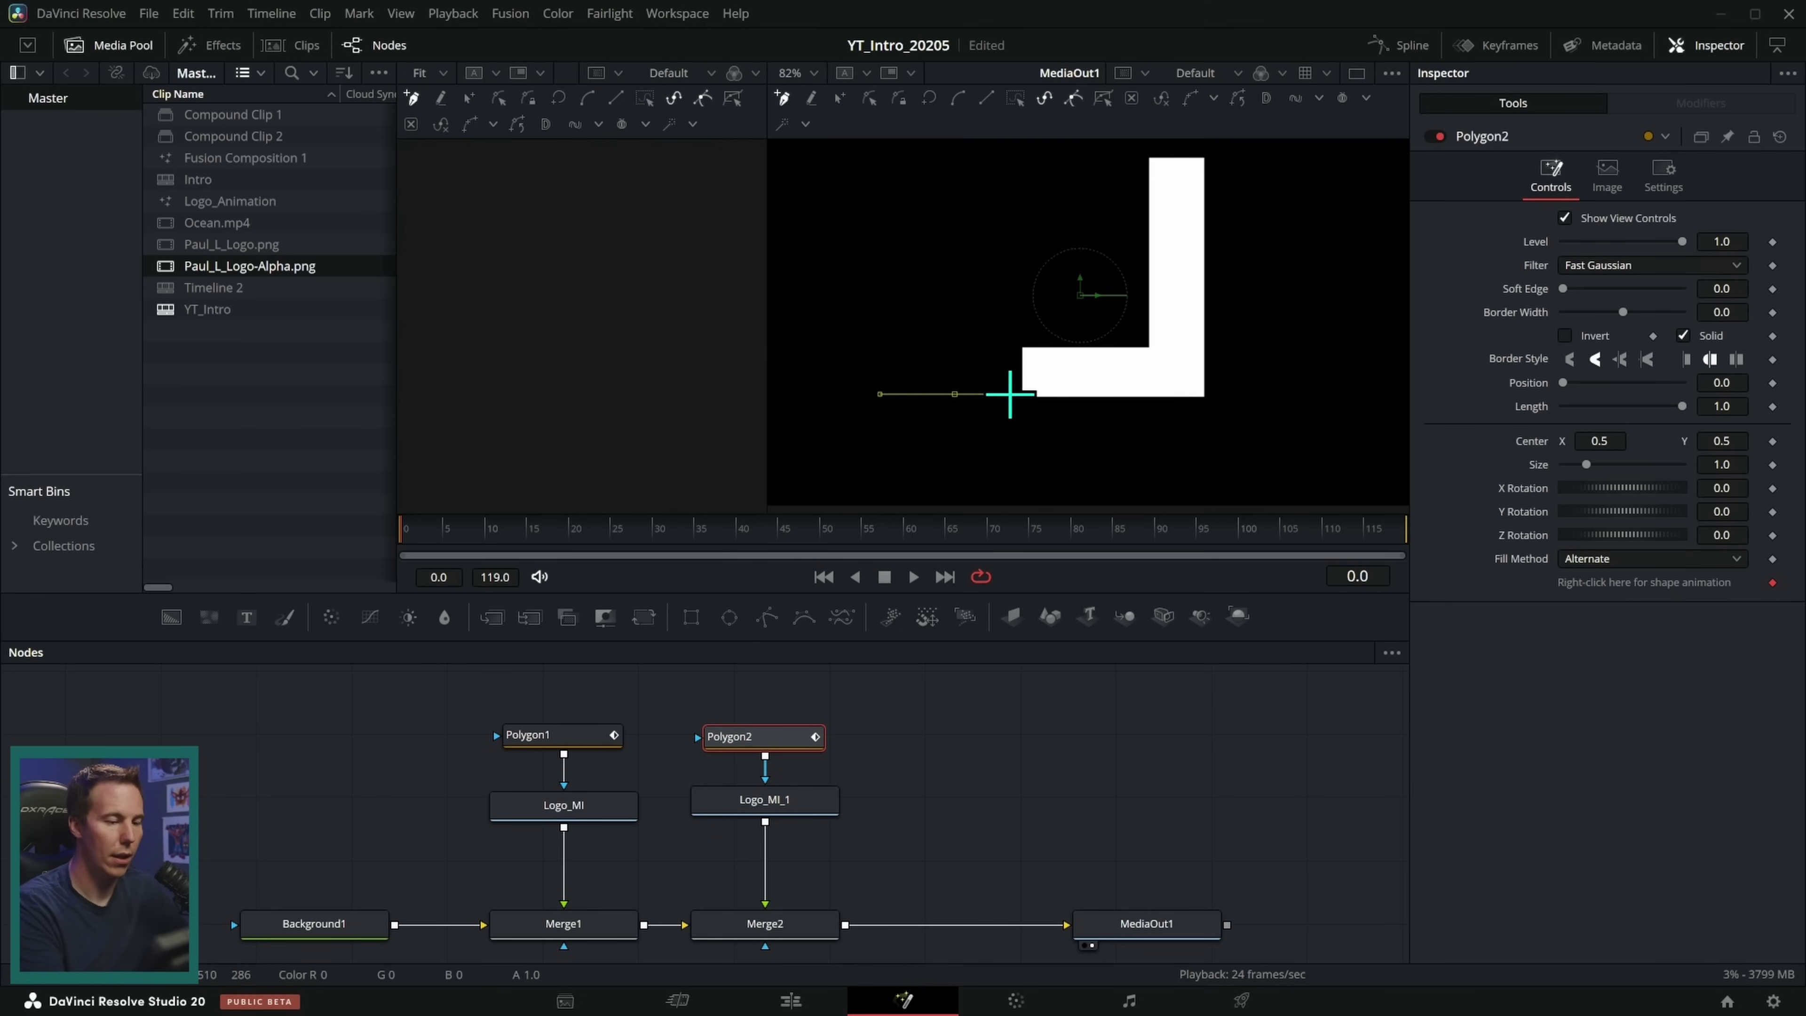
{"action": "left_click", "coordinate": [1141, 317]}
{"action": "left_click", "coordinate": [1140, 150]}
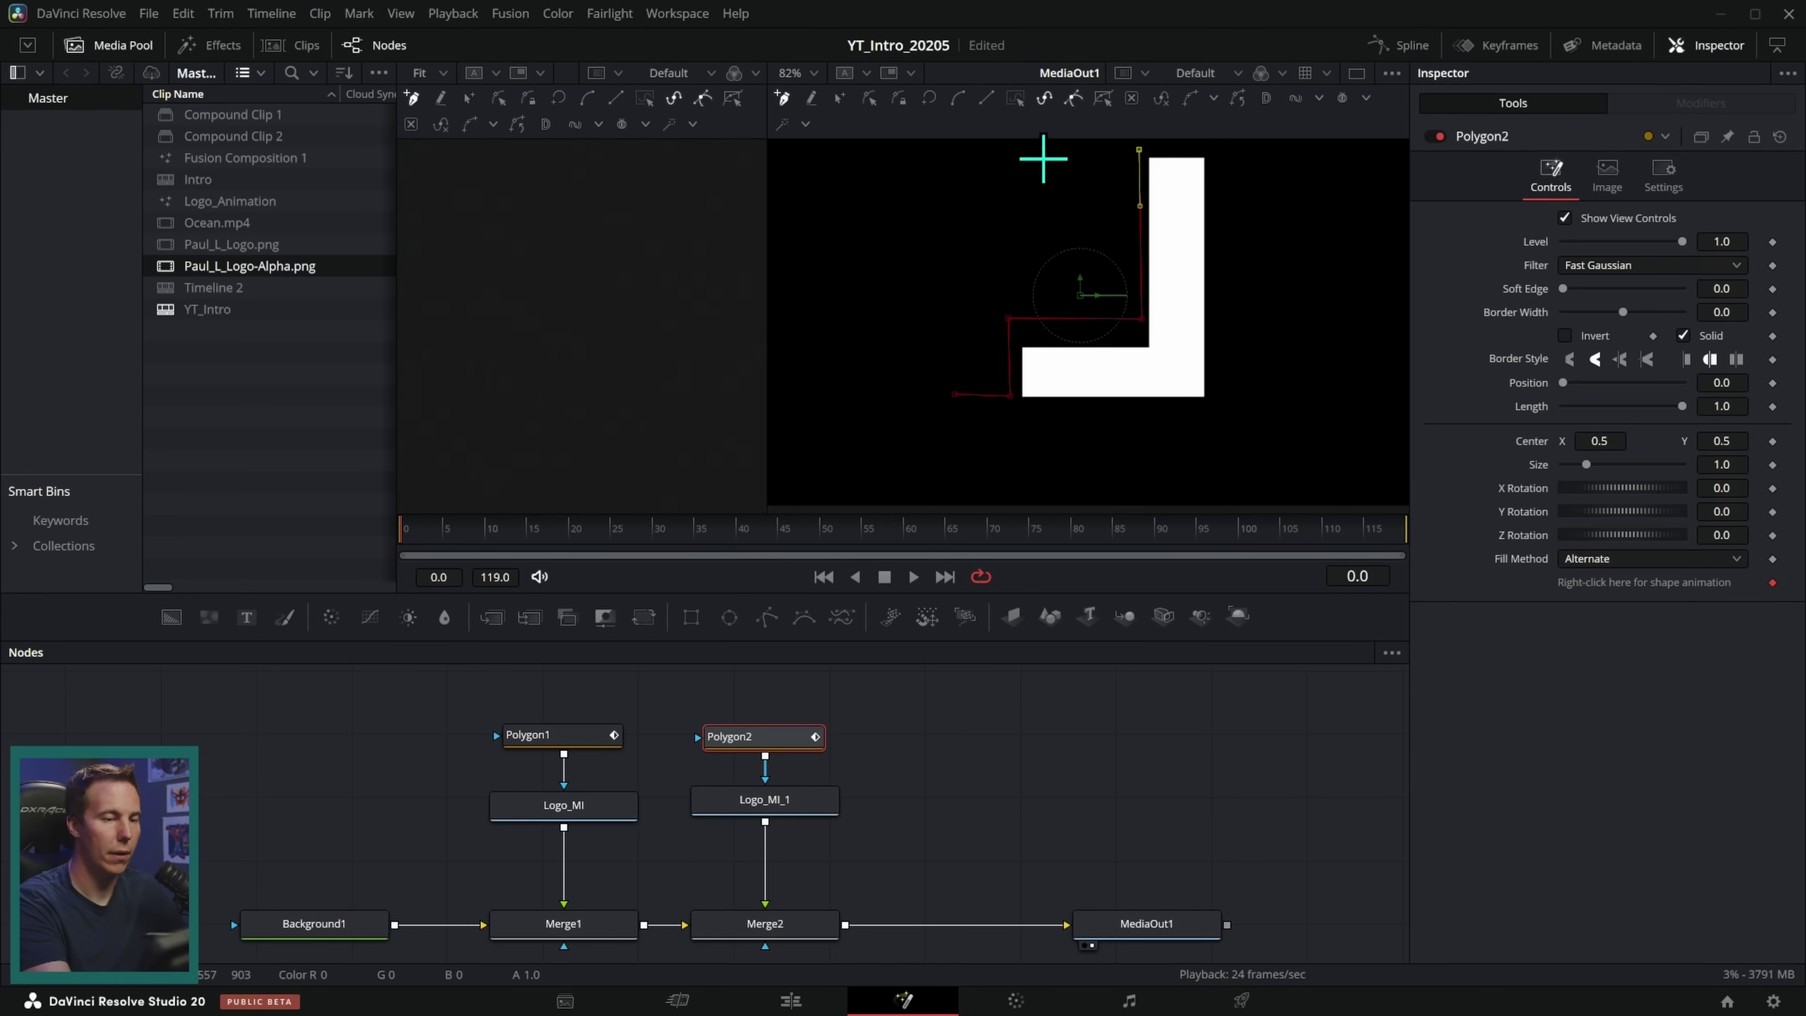
{"action": "left_click", "coordinate": [934, 164]}
{"action": "left_click", "coordinate": [955, 393]}
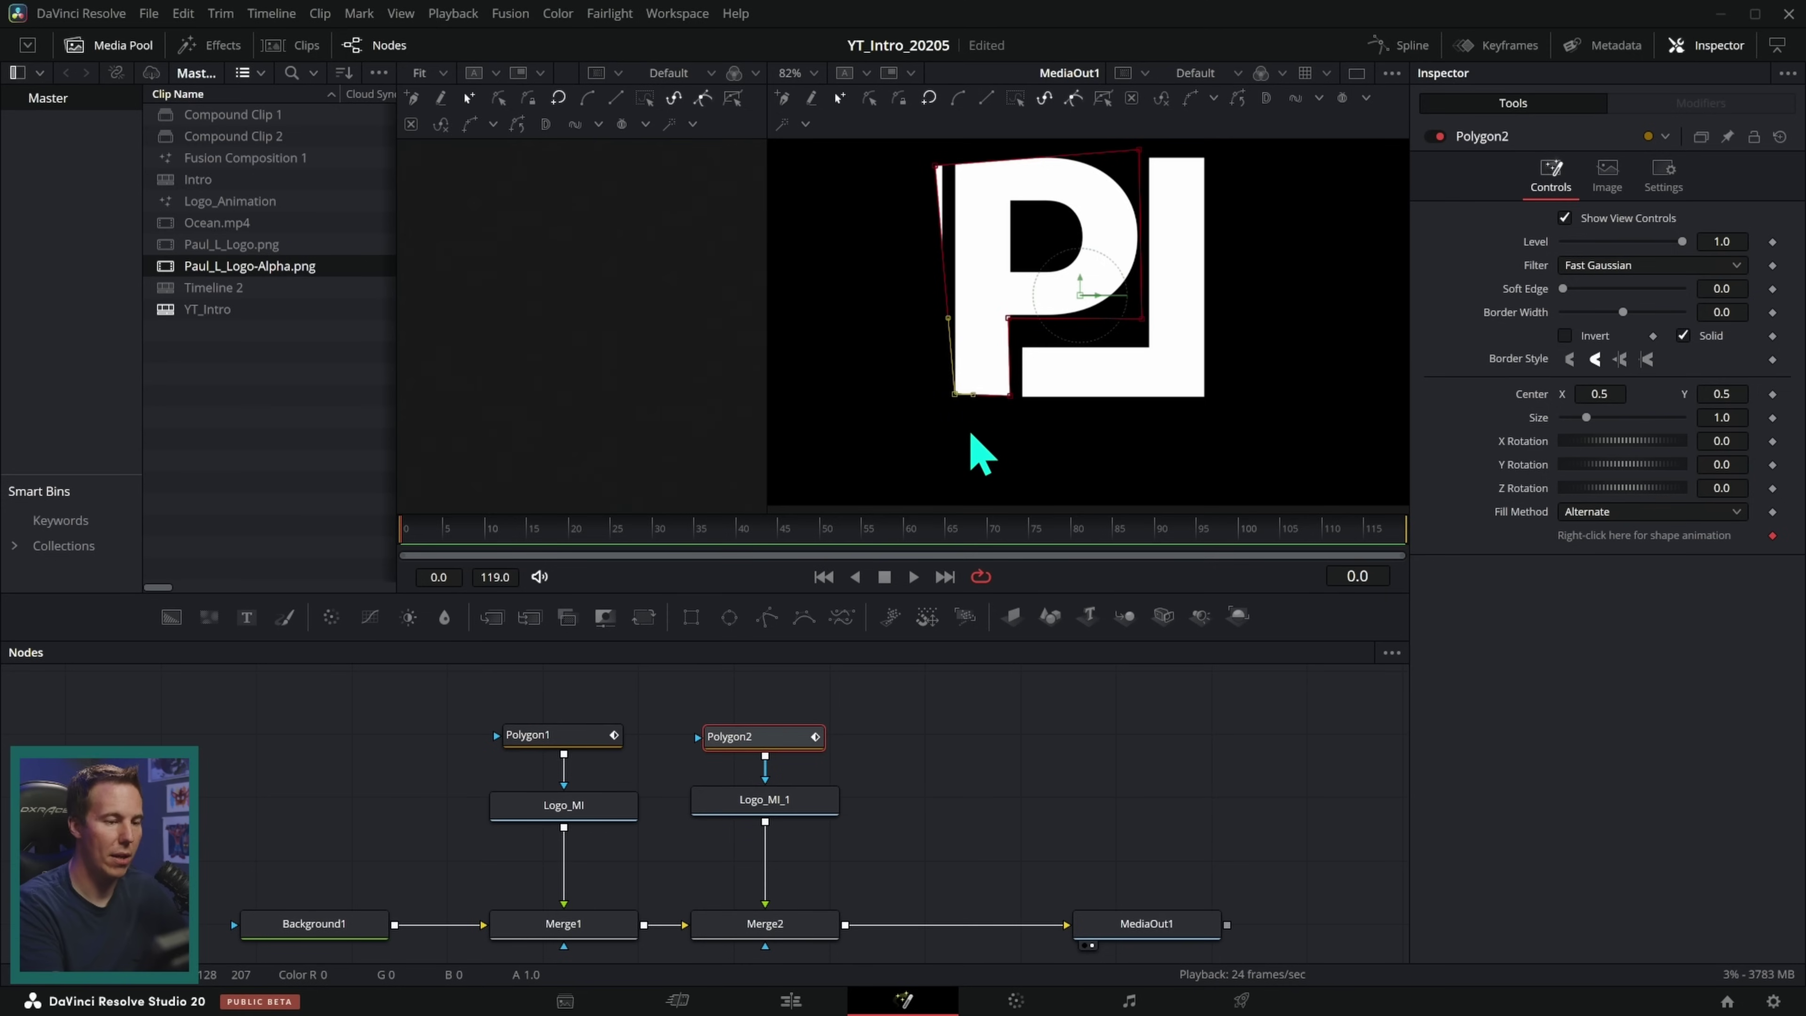
Step: Reshape the Polygon2 mask's corner points to enclose only the P, excluding the L and the surrounding frame
{"action": "left_click_drag", "start_coordinate": [955, 395], "coordinate": [1011, 411]}
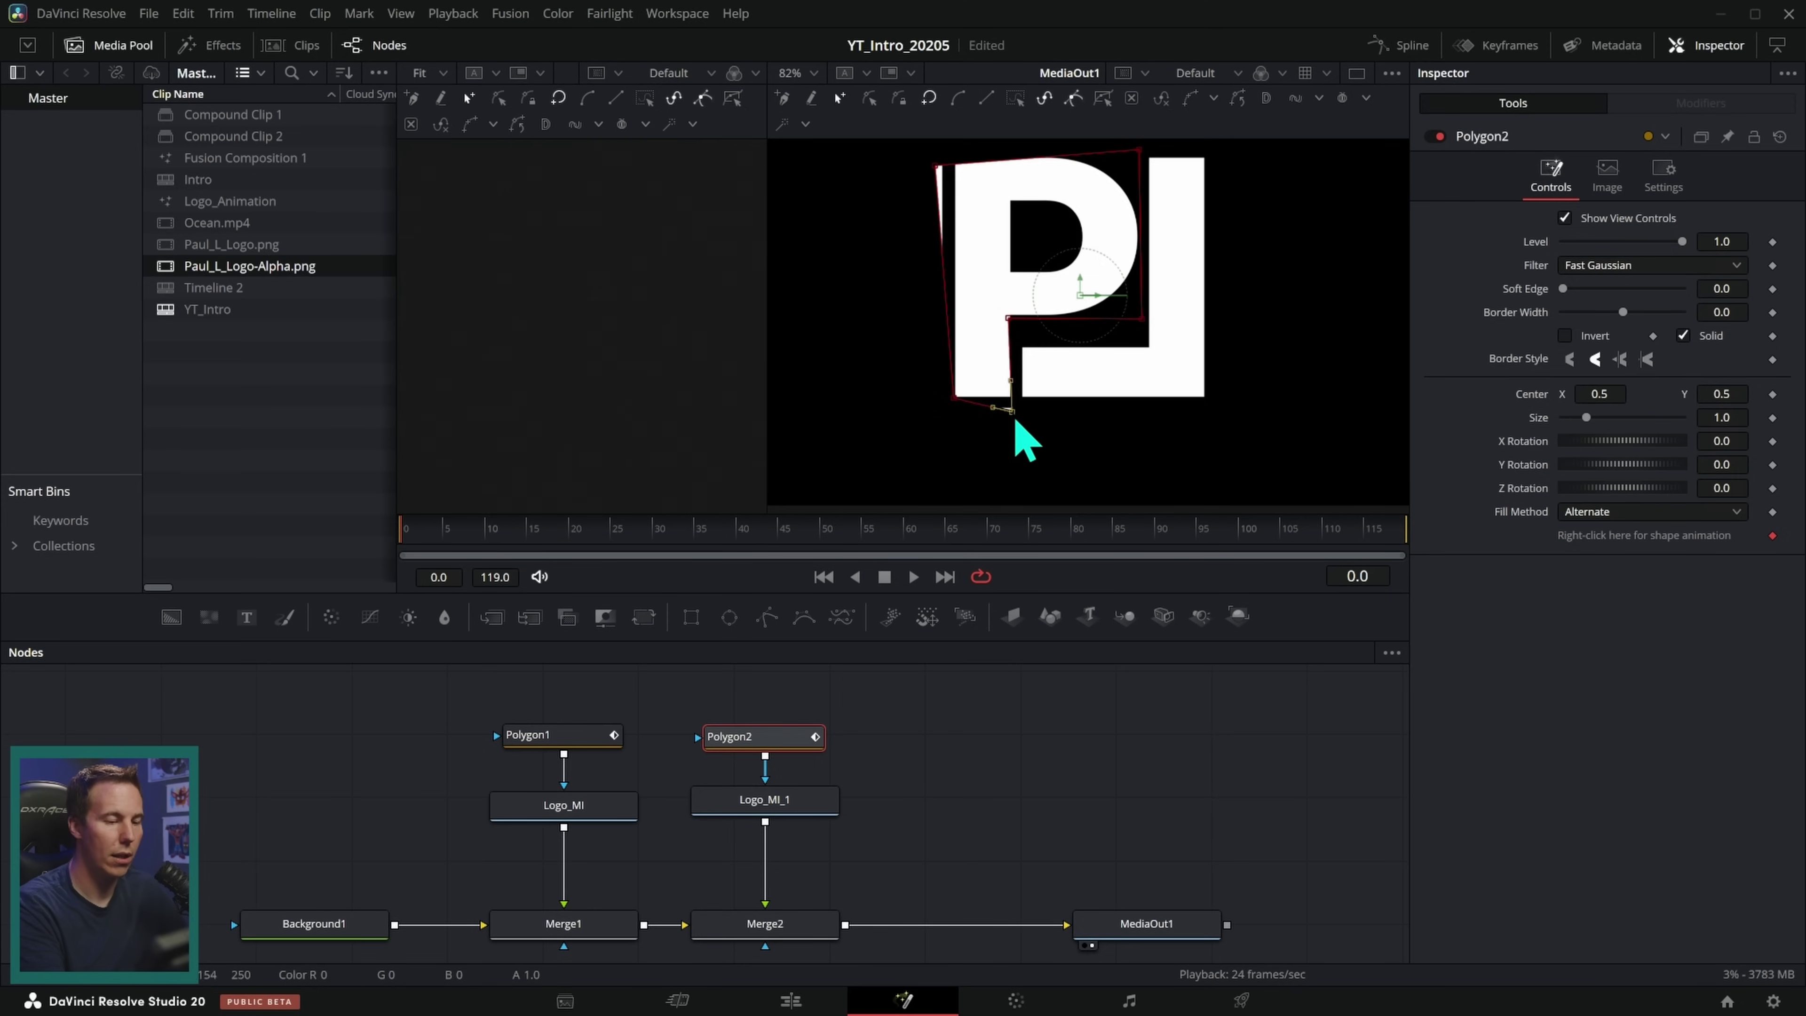
{"action": "left_click_drag", "start_coordinate": [1008, 318], "coordinate": [1017, 320]}
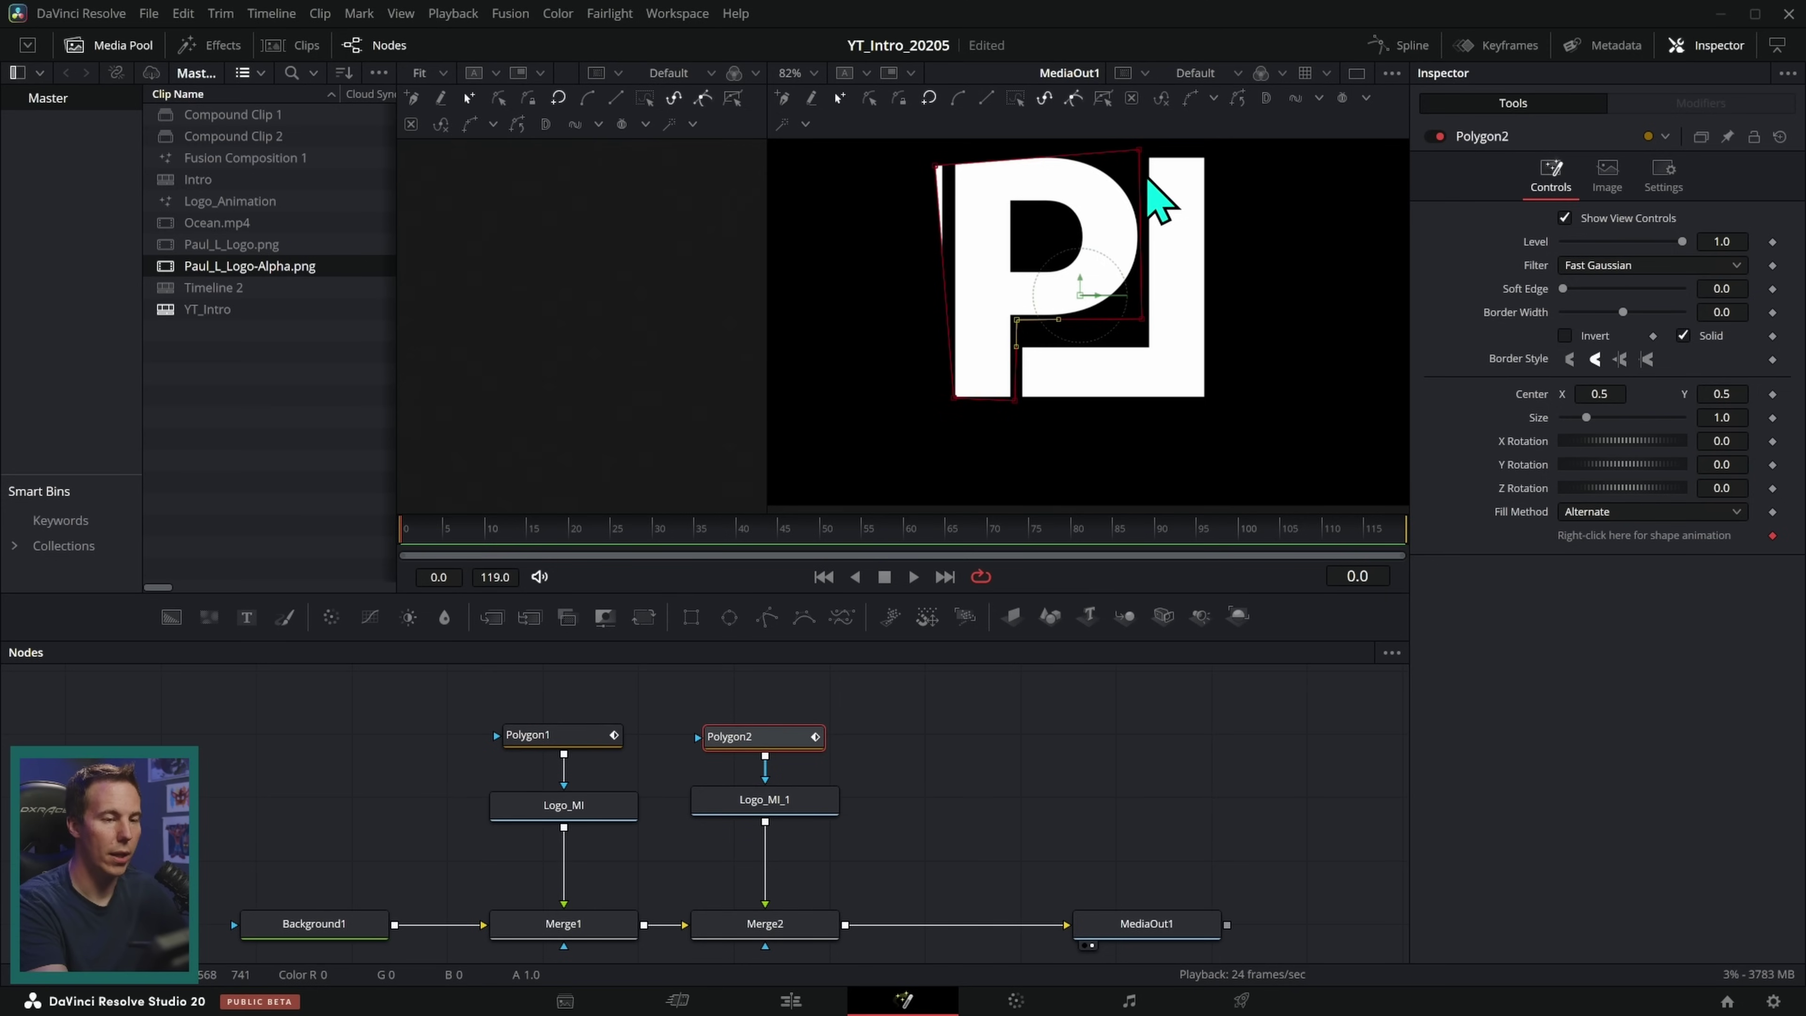
{"action": "left_click_drag", "start_coordinate": [937, 168], "coordinate": [951, 151]}
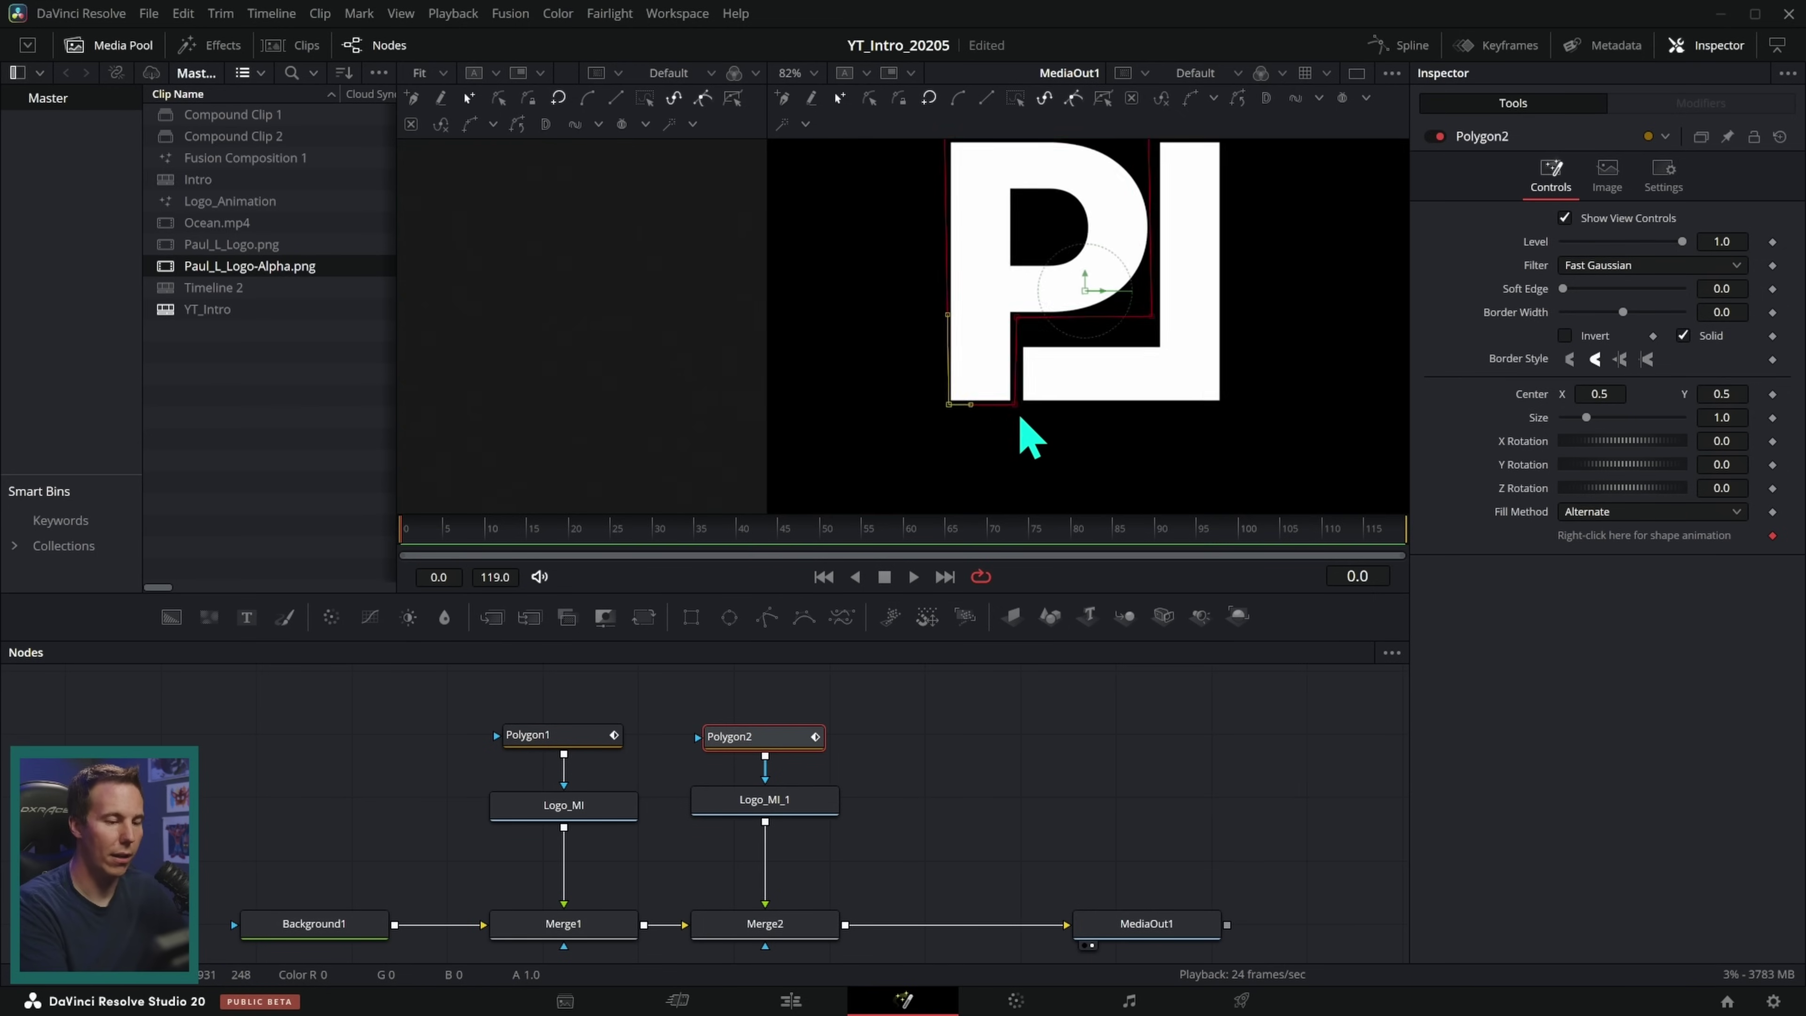
{"action": "scroll", "coordinate": [1032, 432], "scroll_direction": "up", "scroll_amount": 5}
{"action": "mouse_move", "coordinate": [1095, 437]}
{"action": "left_mouse_down"}
{"action": "mouse_move", "coordinate": [1116, 441]}
{"action": "mouse_move", "coordinate": [1096, 441]}
{"action": "left_mouse_up"}
{"action": "left_click_drag", "start_coordinate": [907, 437], "coordinate": [819, 479]}
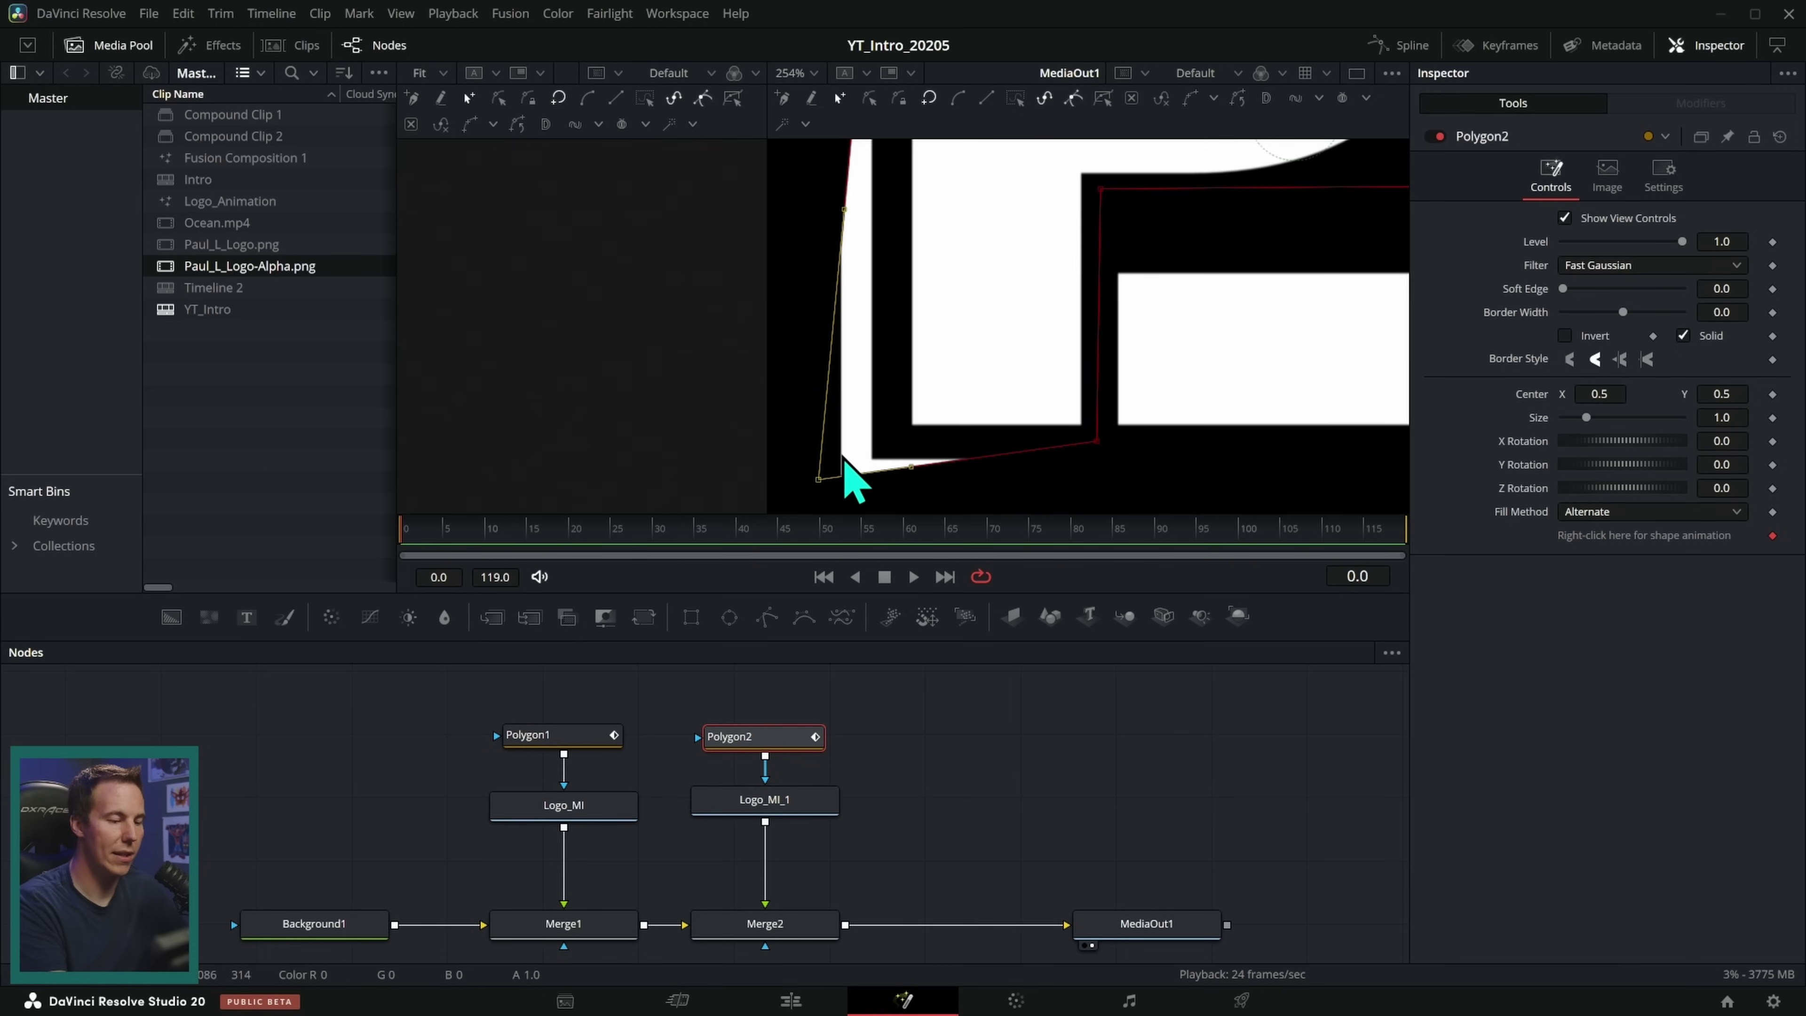
{"action": "left_click_drag", "start_coordinate": [819, 479], "coordinate": [892, 448]}
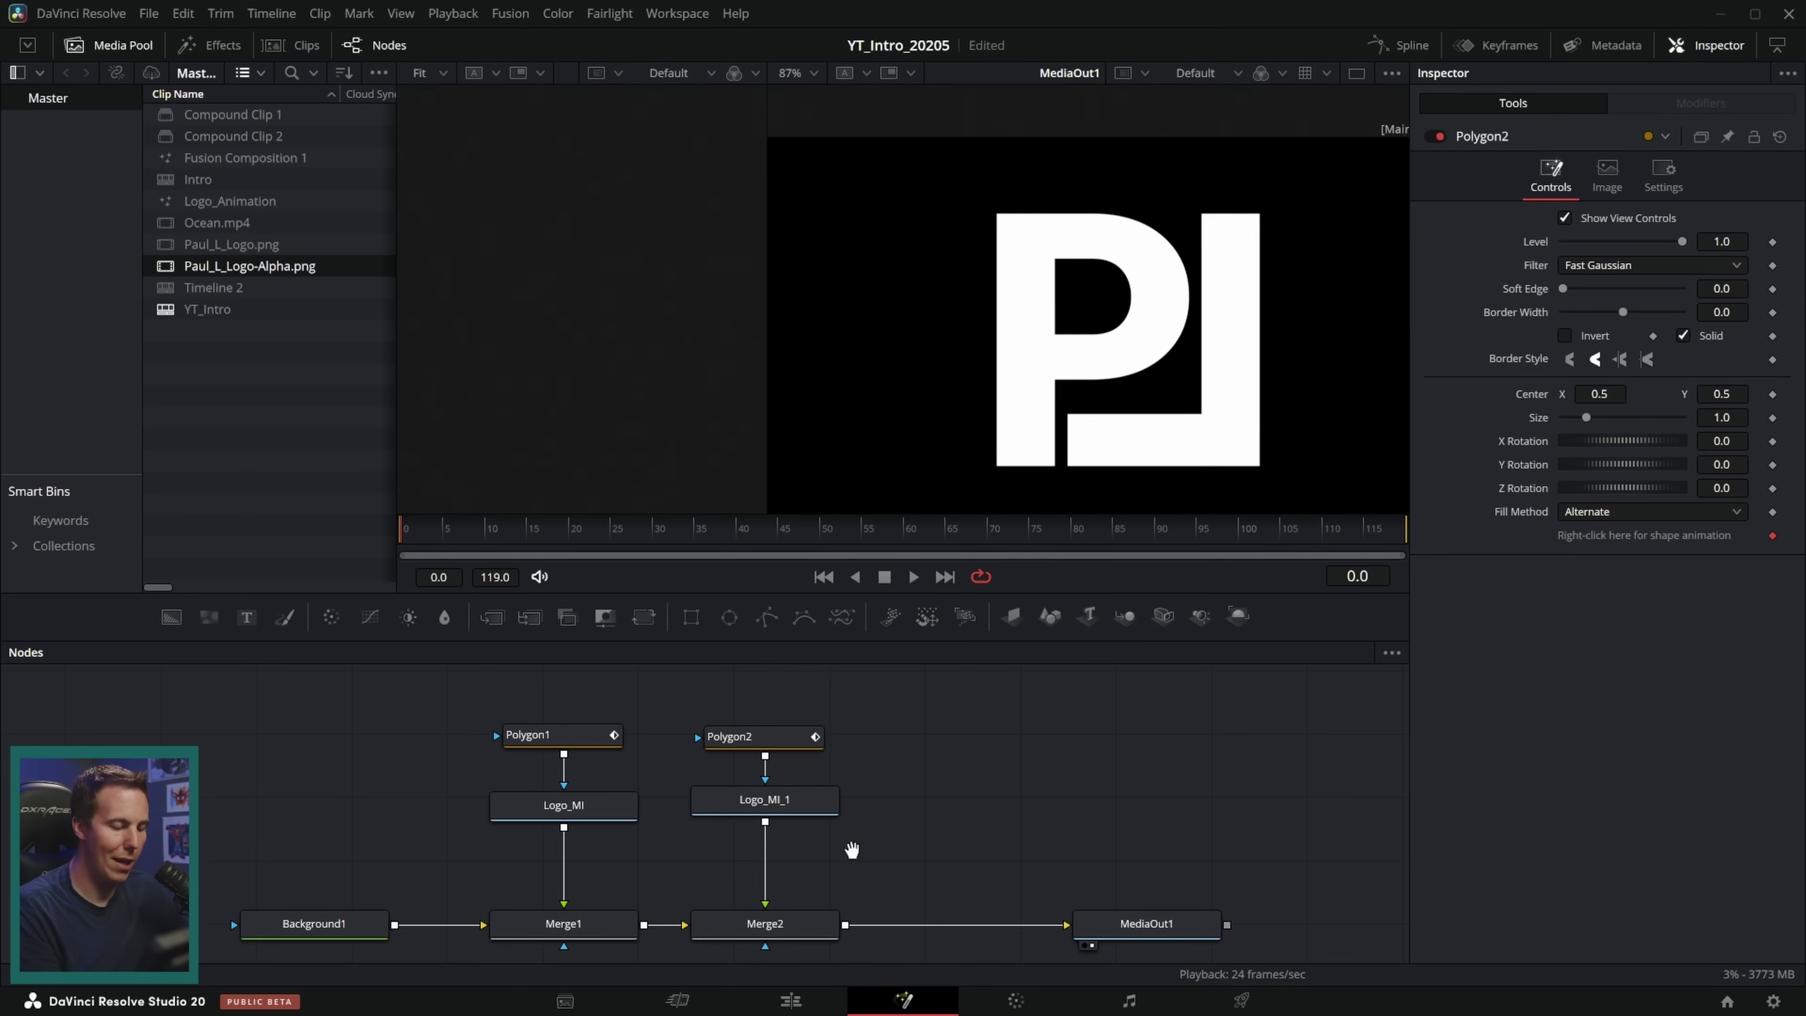
Step: Try moving the L through Merge1 and compare its transform controls with those of Merge2 for the P
{"action": "left_click_drag", "start_coordinate": [851, 851], "coordinate": [884, 775]}
{"action": "left_click", "coordinate": [625, 862]}
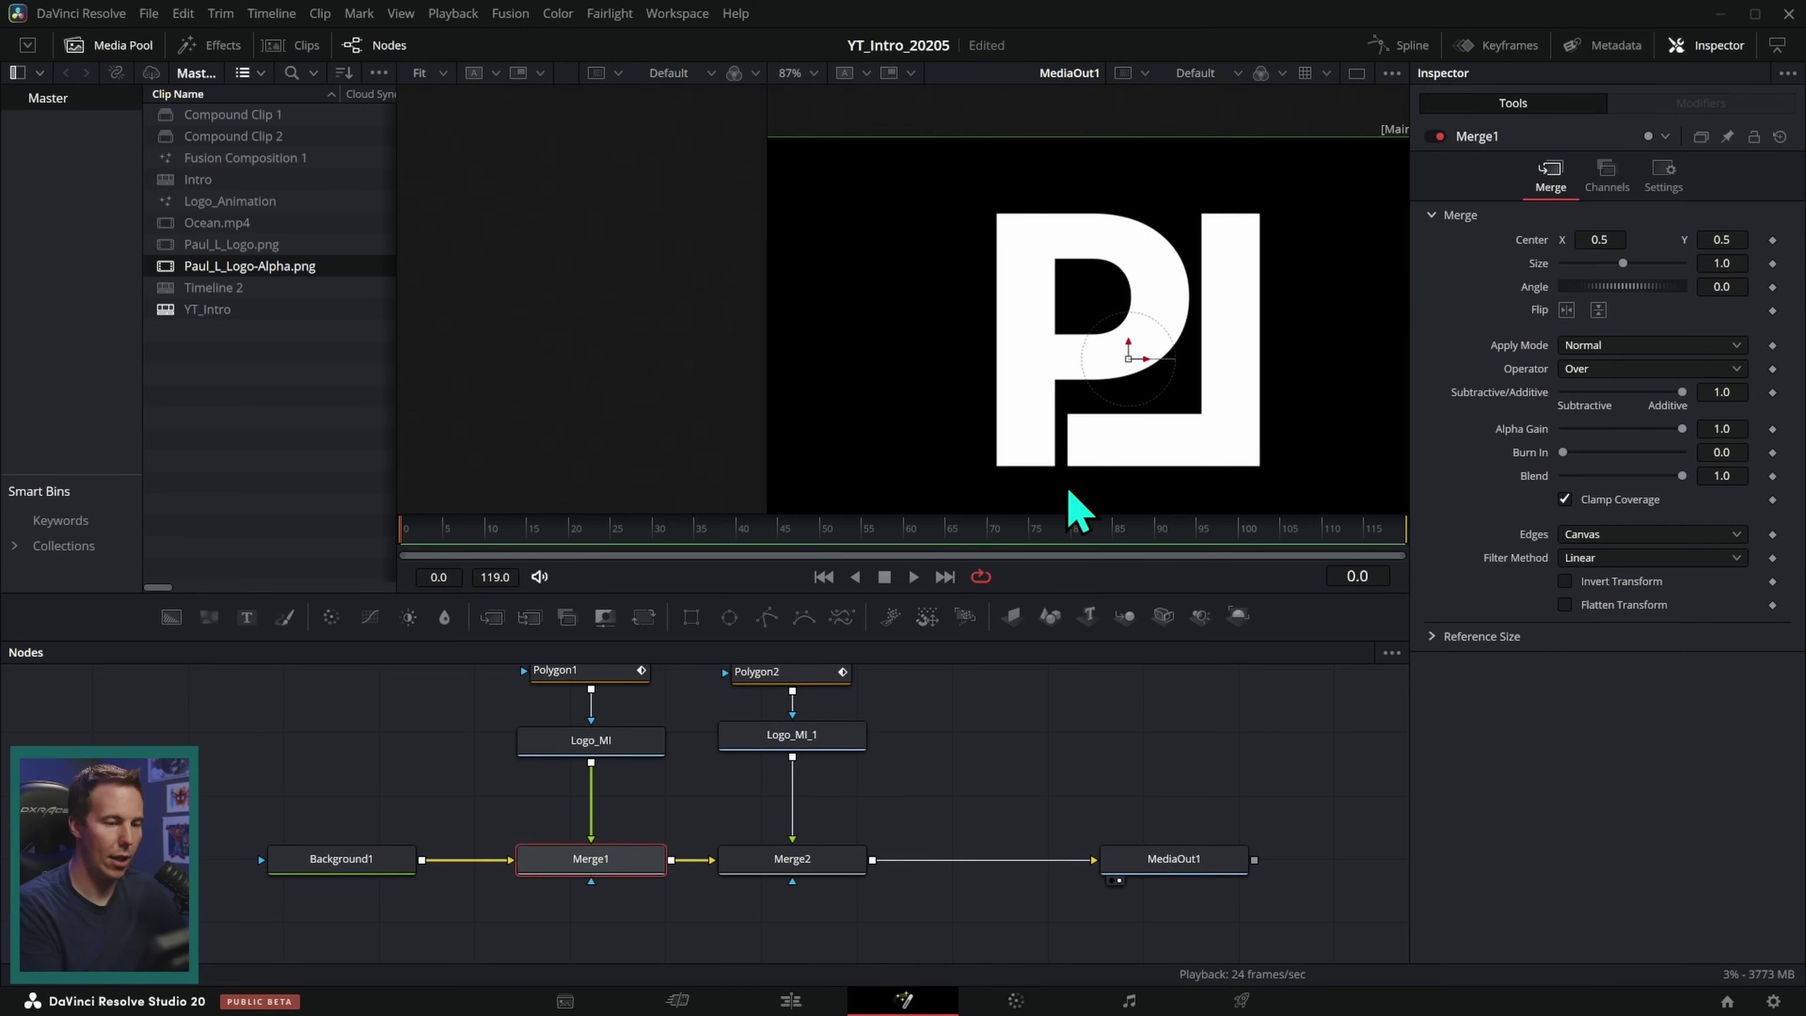
{"action": "left_click_drag", "start_coordinate": [1133, 362], "coordinate": [1085, 370]}
{"action": "left_click", "coordinate": [792, 859]}
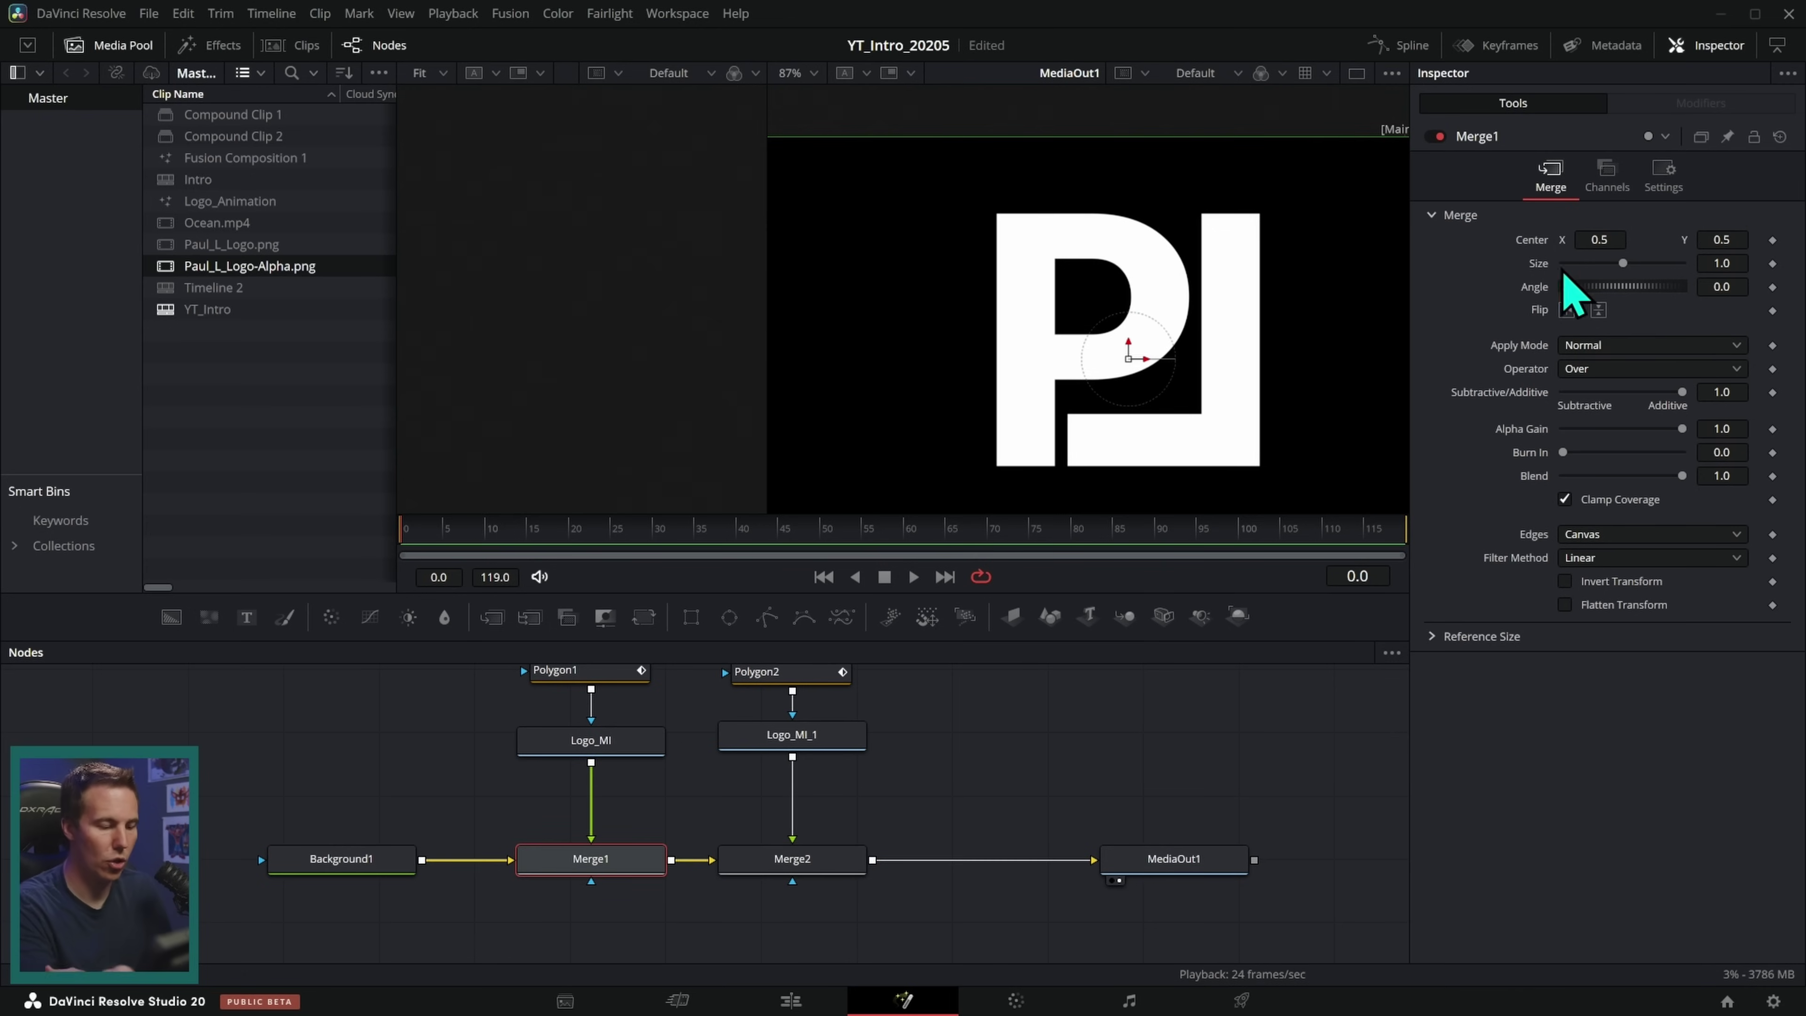
{"action": "left_click", "coordinate": [790, 869]}
{"action": "left_click", "coordinate": [621, 869]}
{"action": "left_click", "coordinate": [793, 868]}
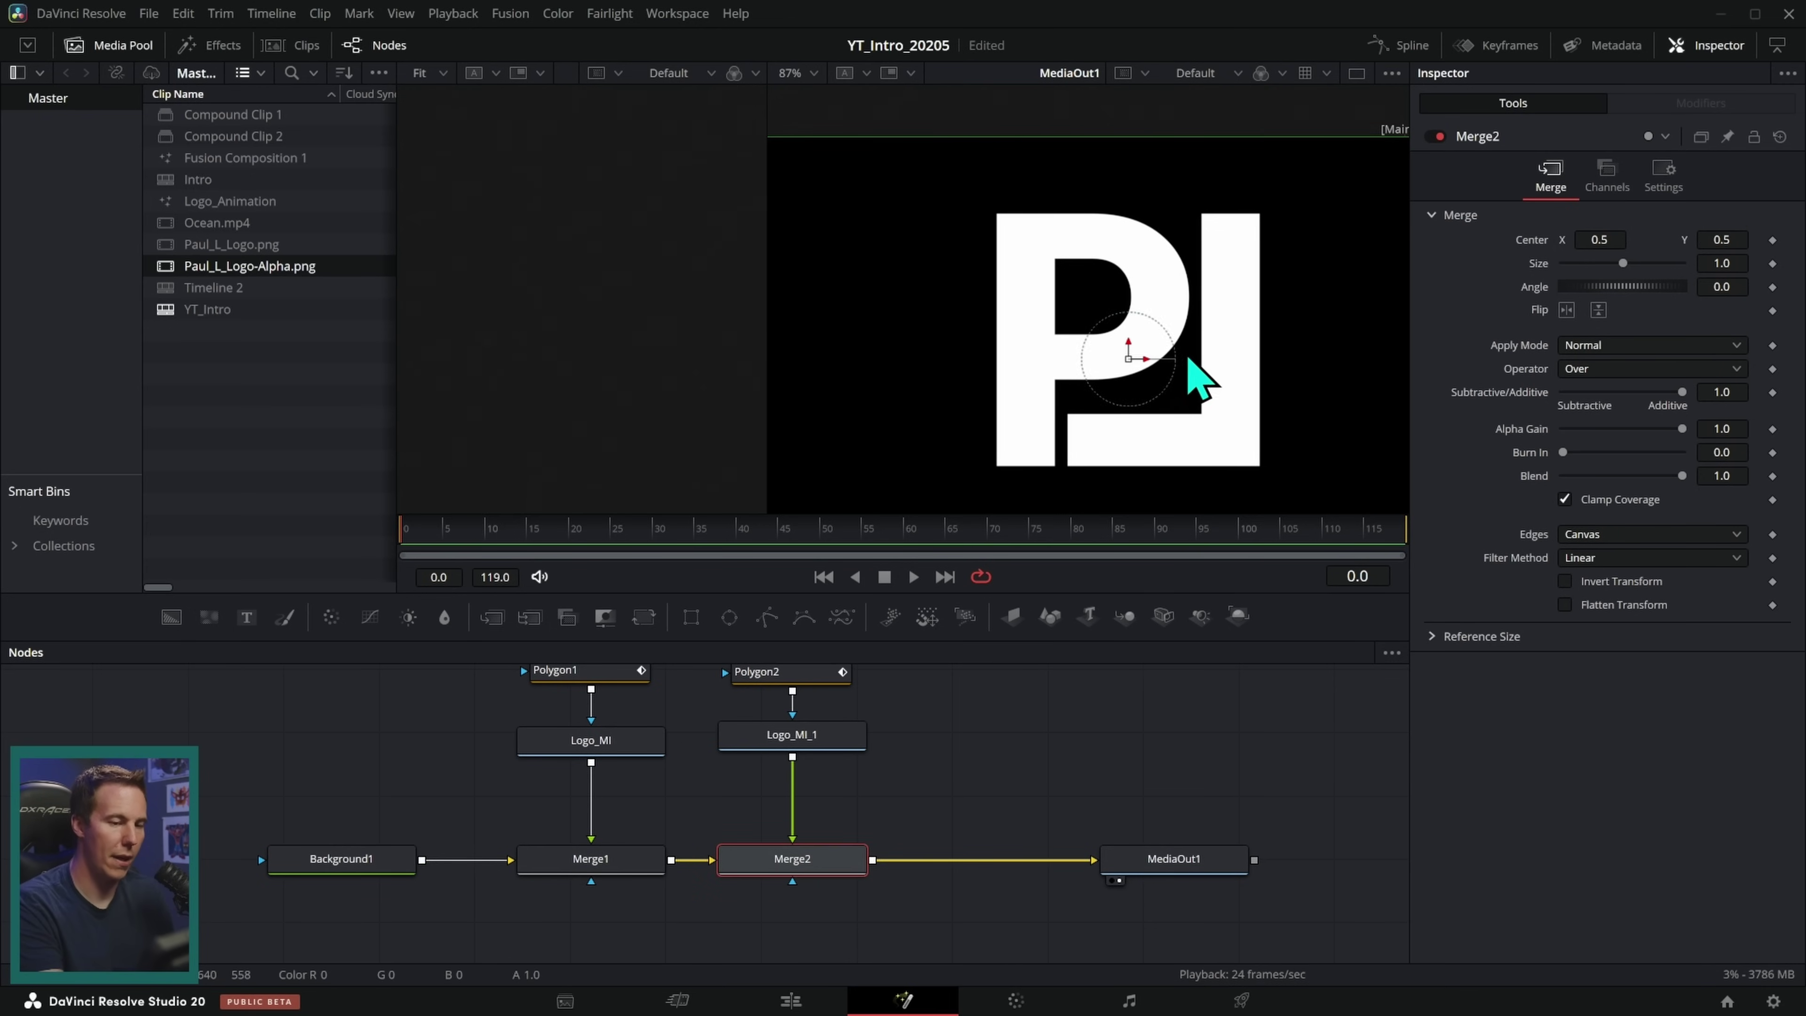
Step: Paste a third copy of the logo node beside Logo_MI_1 and merge it between Merge2 and MediaOut1
{"action": "left_click_drag", "start_coordinate": [1077, 761], "coordinate": [919, 776]}
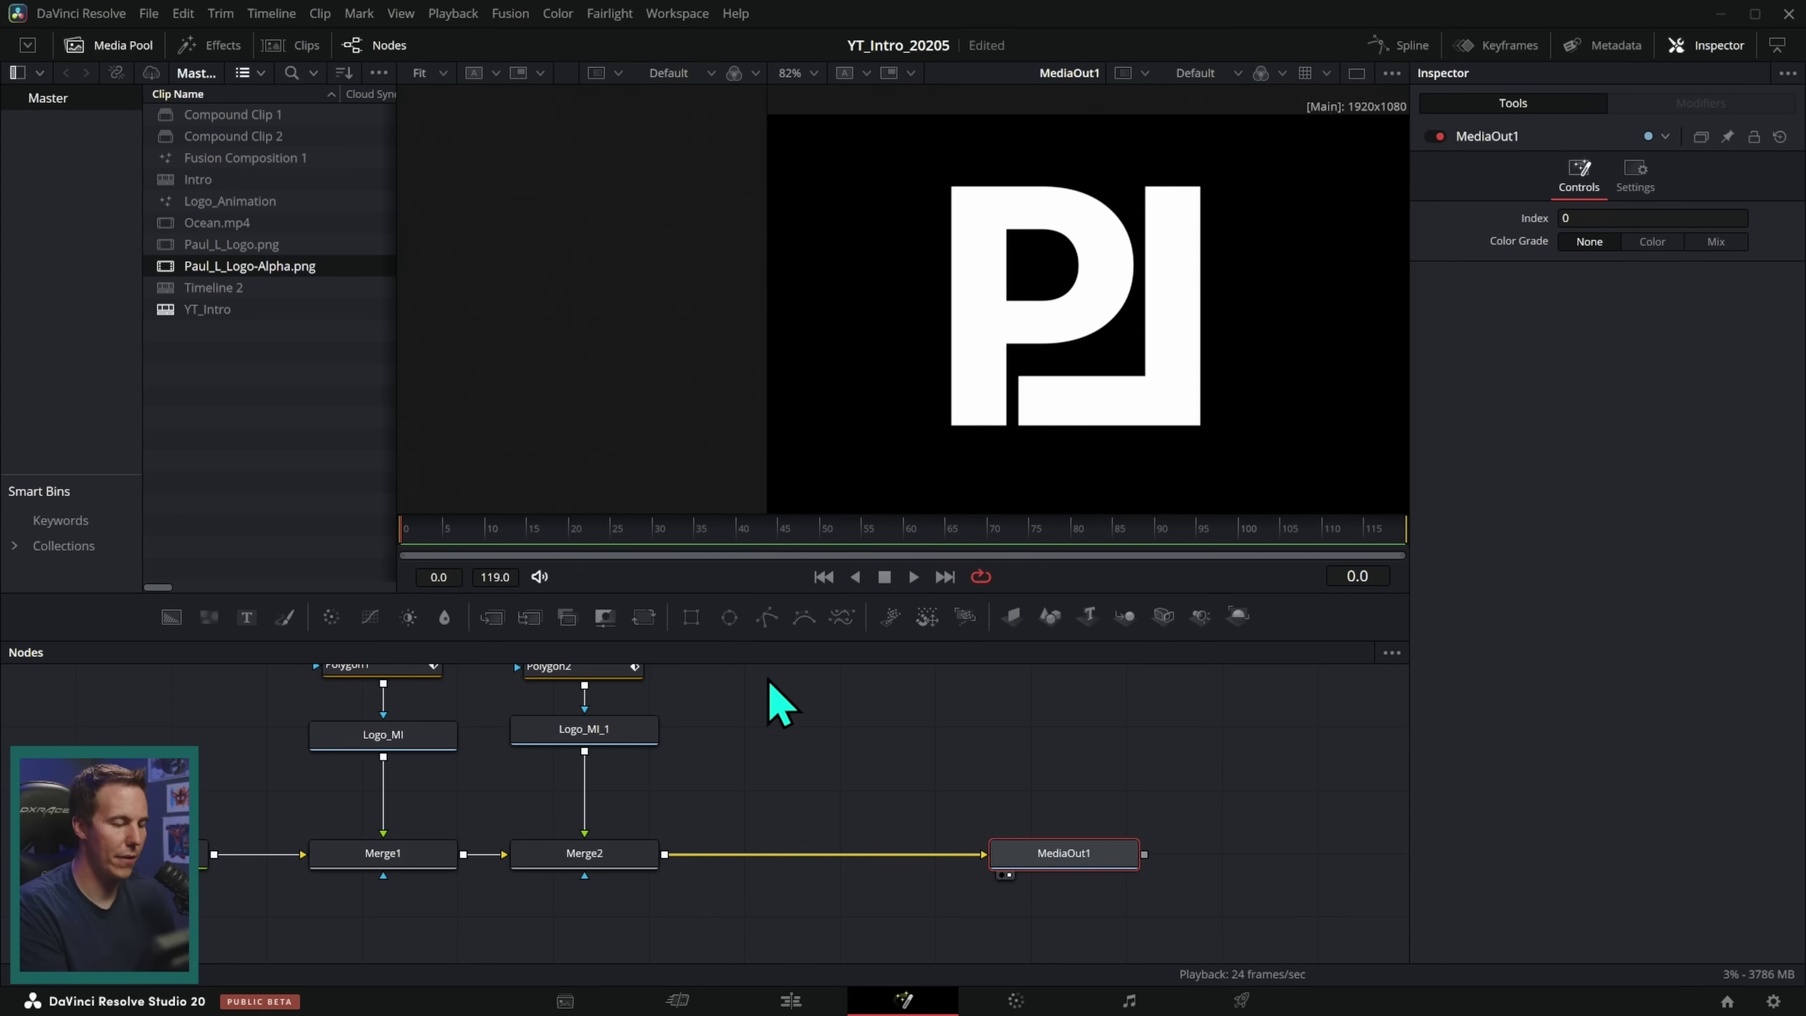
{"action": "left_click", "coordinate": [623, 763]}
{"action": "key", "text": "ctrl+v"}
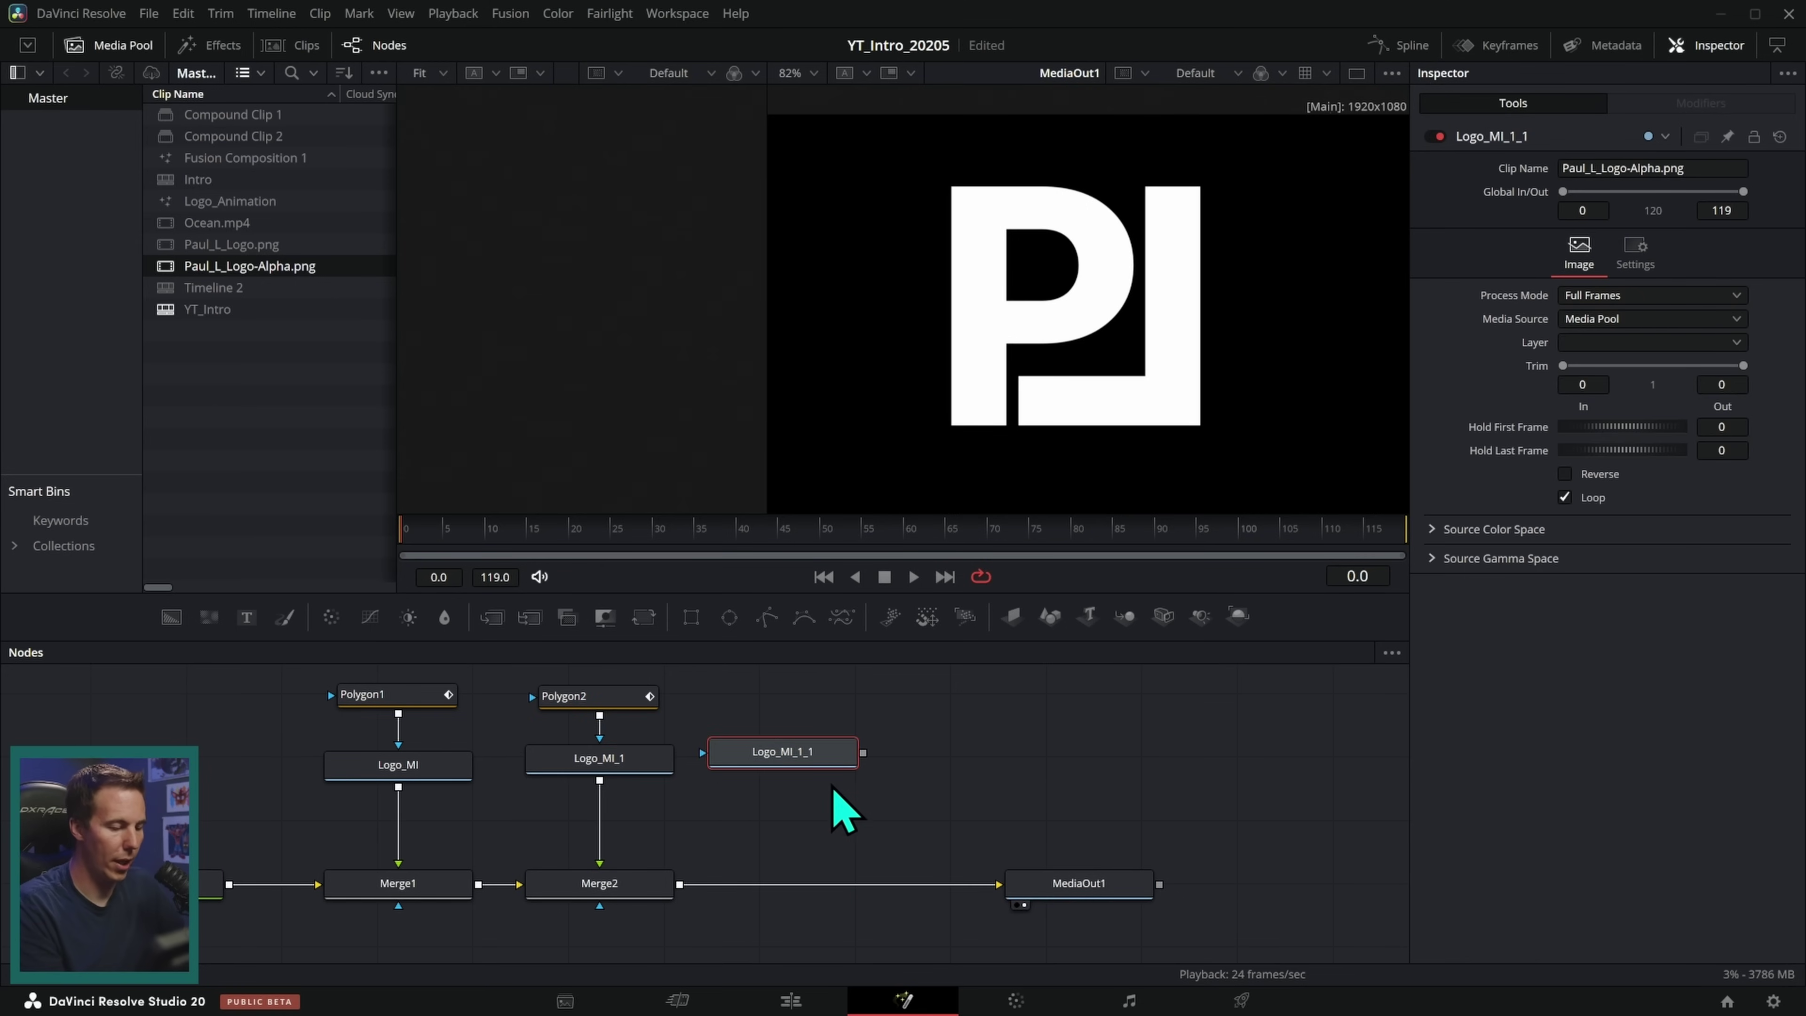
{"action": "left_click_drag", "start_coordinate": [869, 783], "coordinate": [694, 925]}
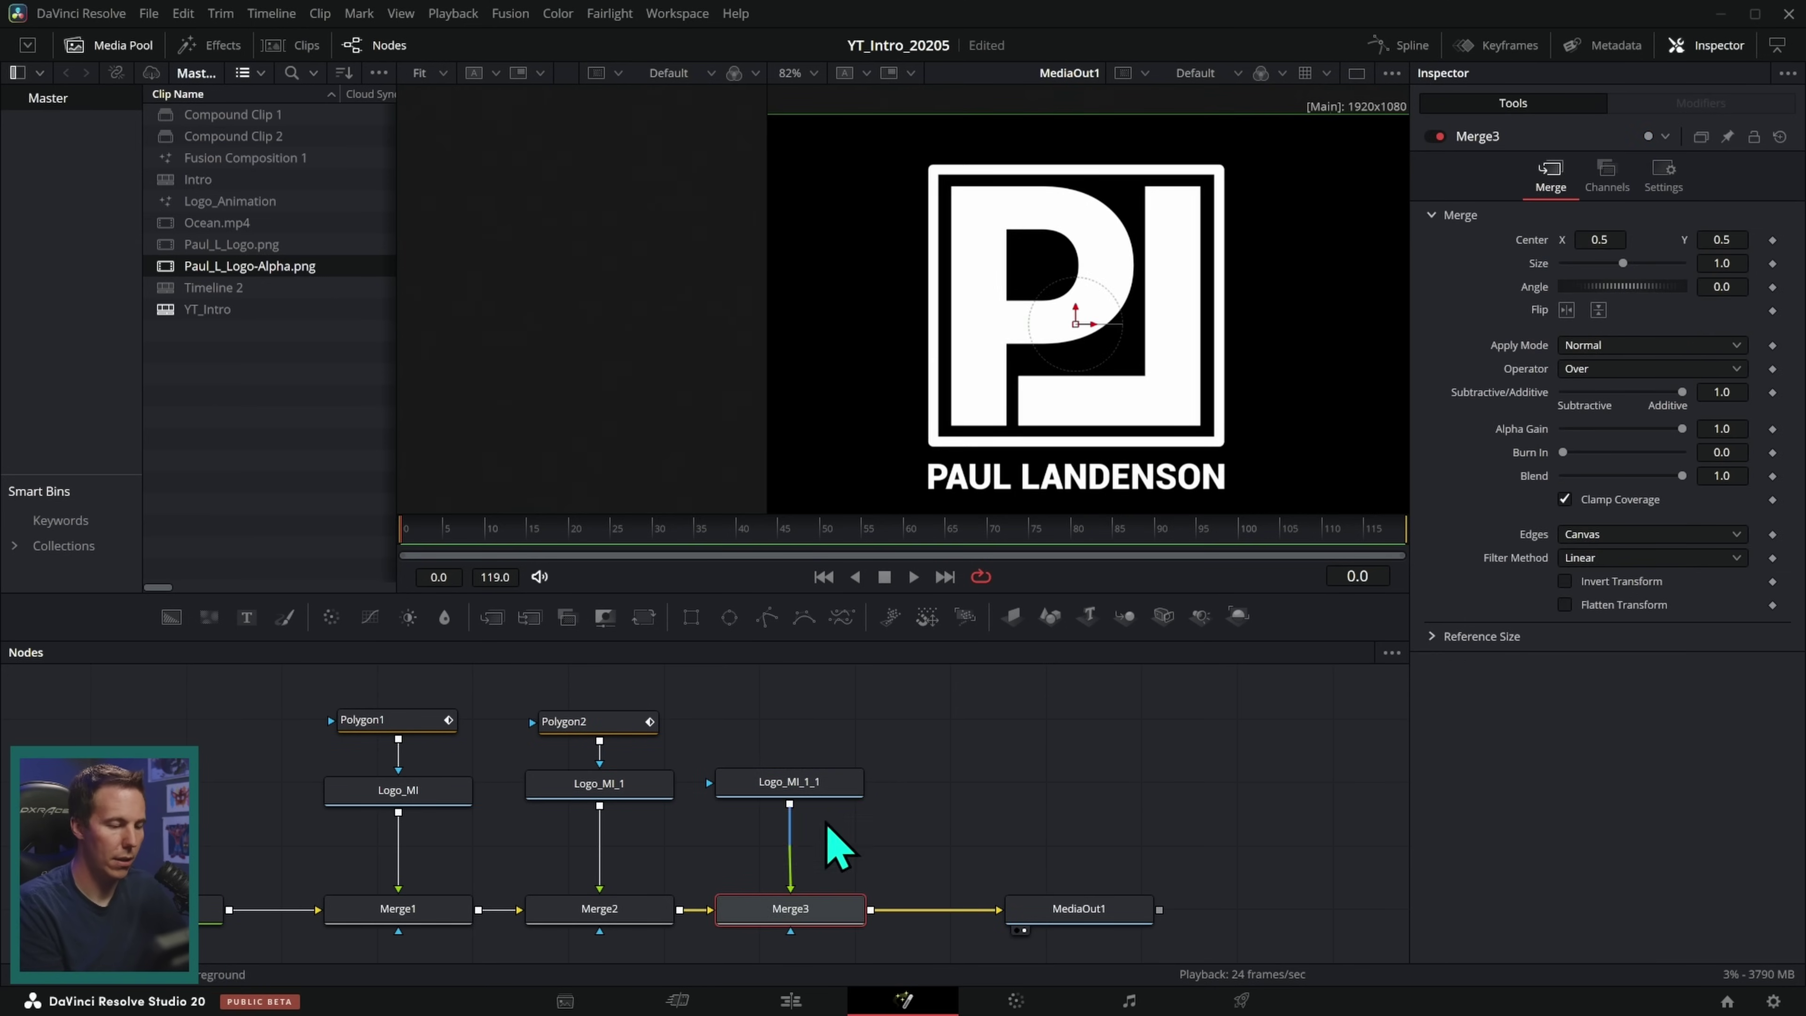
Step: Add a rectangle mask fitted to the logo's square frame, about 0.38 wide and 0.65 high, and connect it to Logo_MI_1_1
{"action": "left_click_drag", "start_coordinate": [690, 618], "coordinate": [789, 727]}
{"action": "left_click_drag", "start_coordinate": [1264, 431], "coordinate": [1220, 462]}
{"action": "left_click_drag", "start_coordinate": [1079, 322], "coordinate": [1081, 302]}
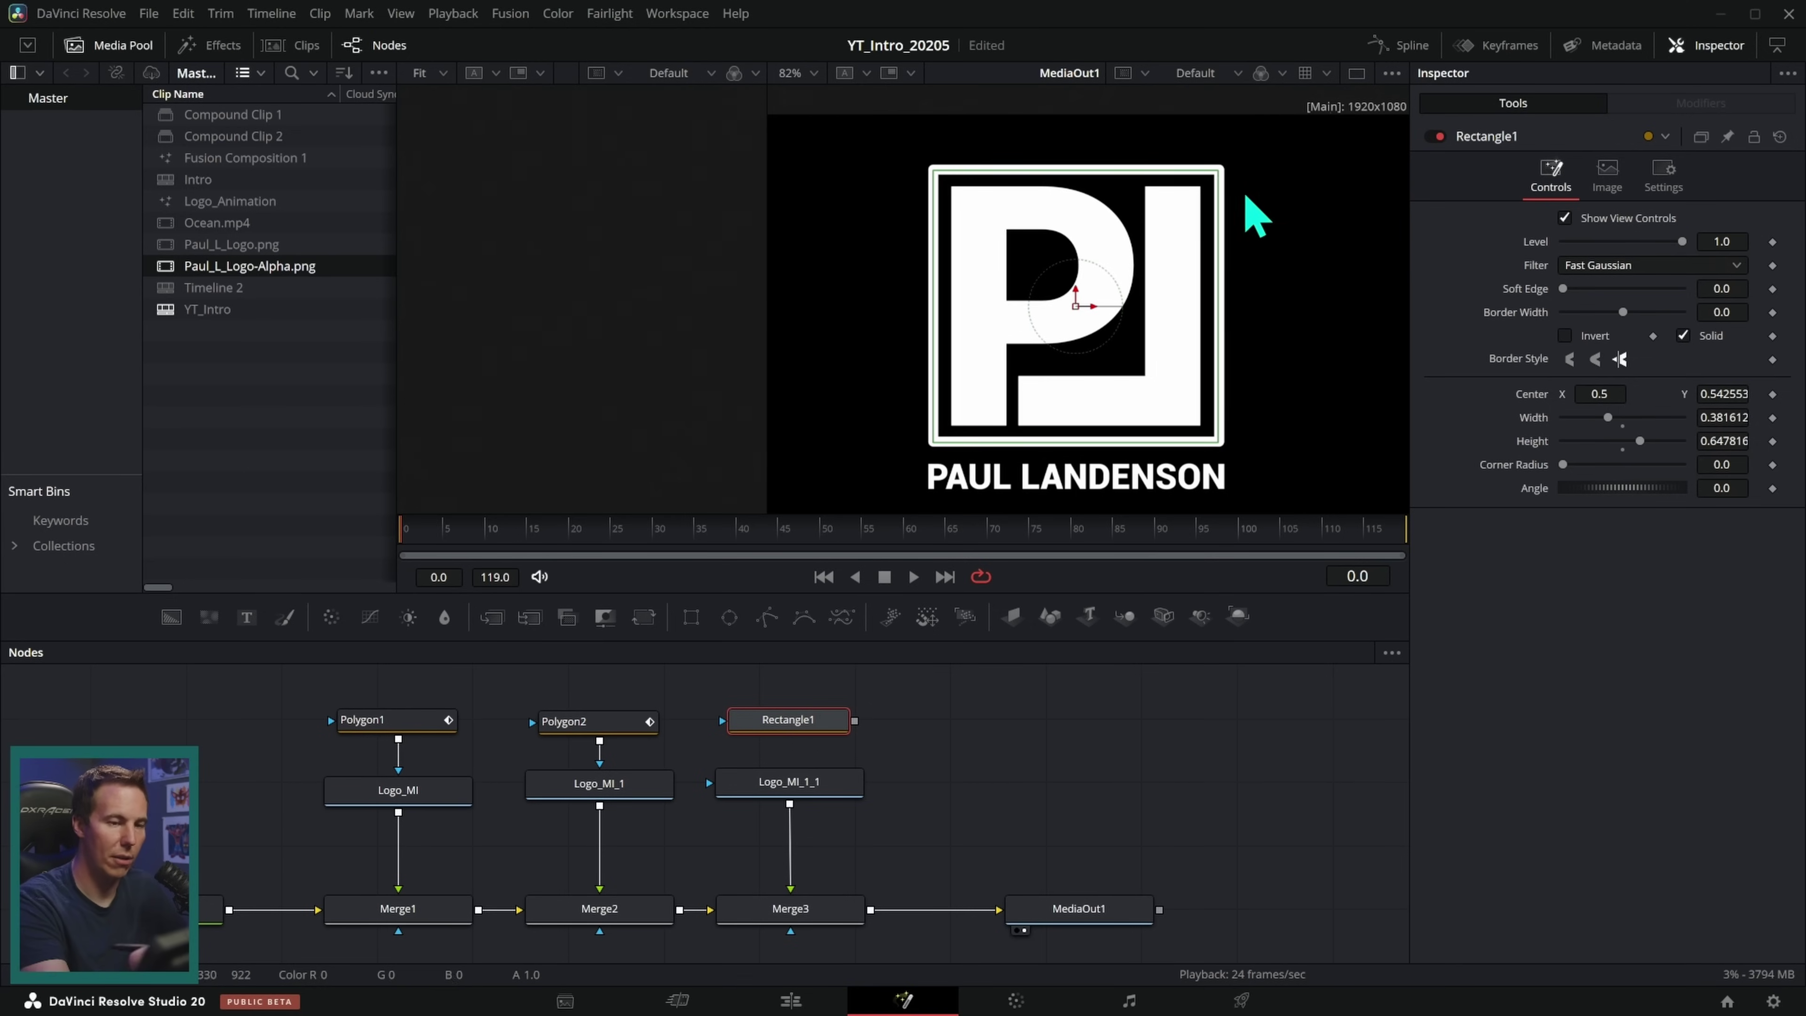
{"action": "left_click_drag", "start_coordinate": [855, 721], "coordinate": [839, 806]}
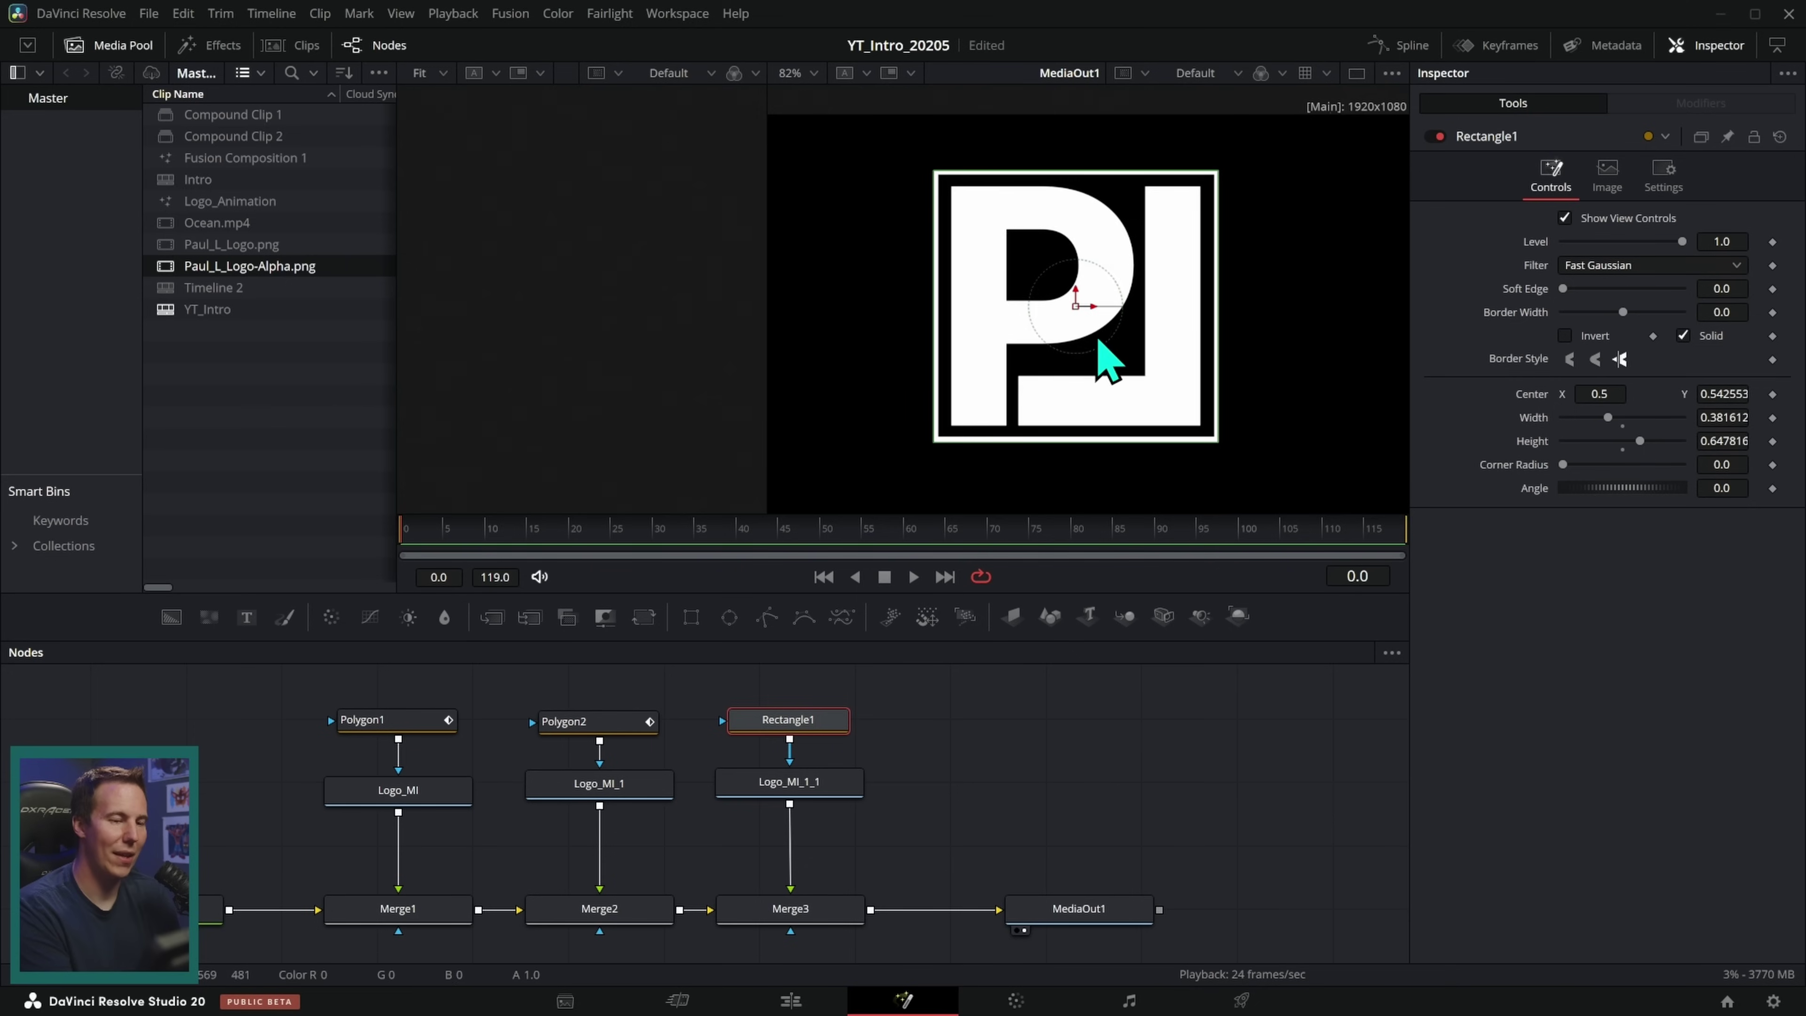
Step: Show Logo_MI_1_1 in the empty viewer and test moving its rectangle mask, undoing the move
{"action": "left_click_drag", "start_coordinate": [833, 788], "coordinate": [618, 398]}
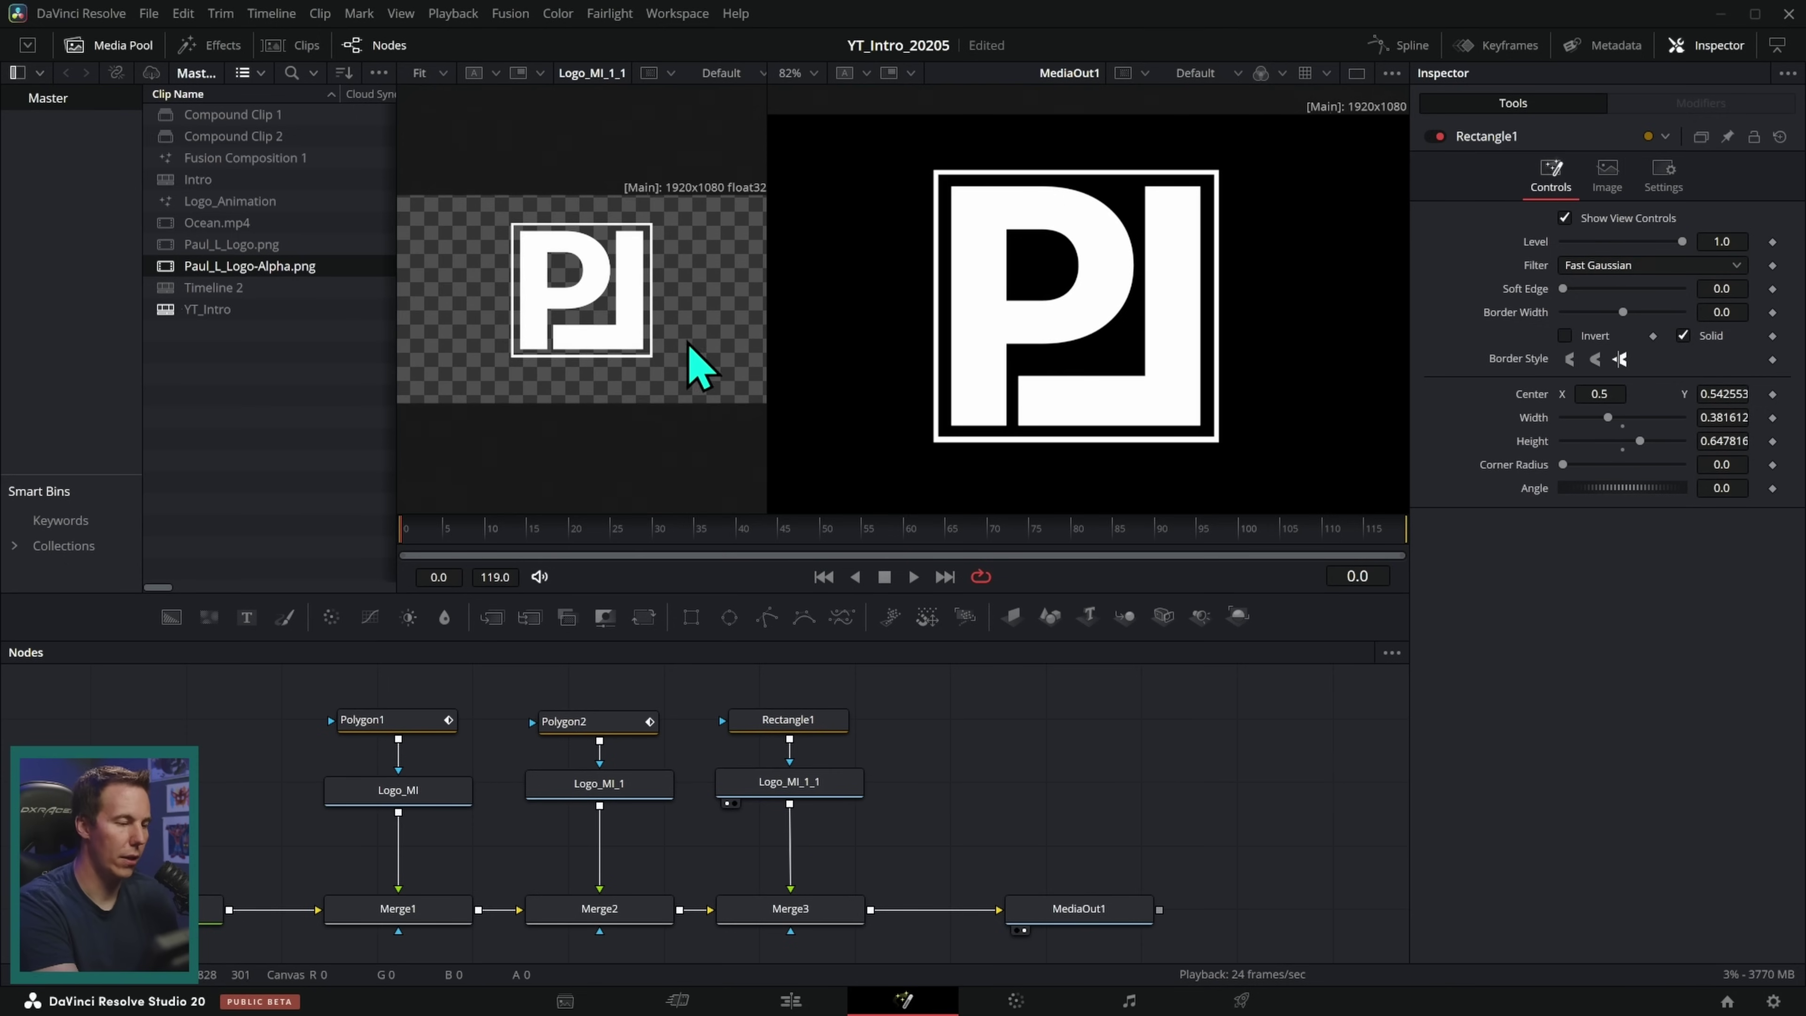
{"action": "scroll", "coordinate": [701, 367], "scroll_direction": "up", "scroll_amount": 5}
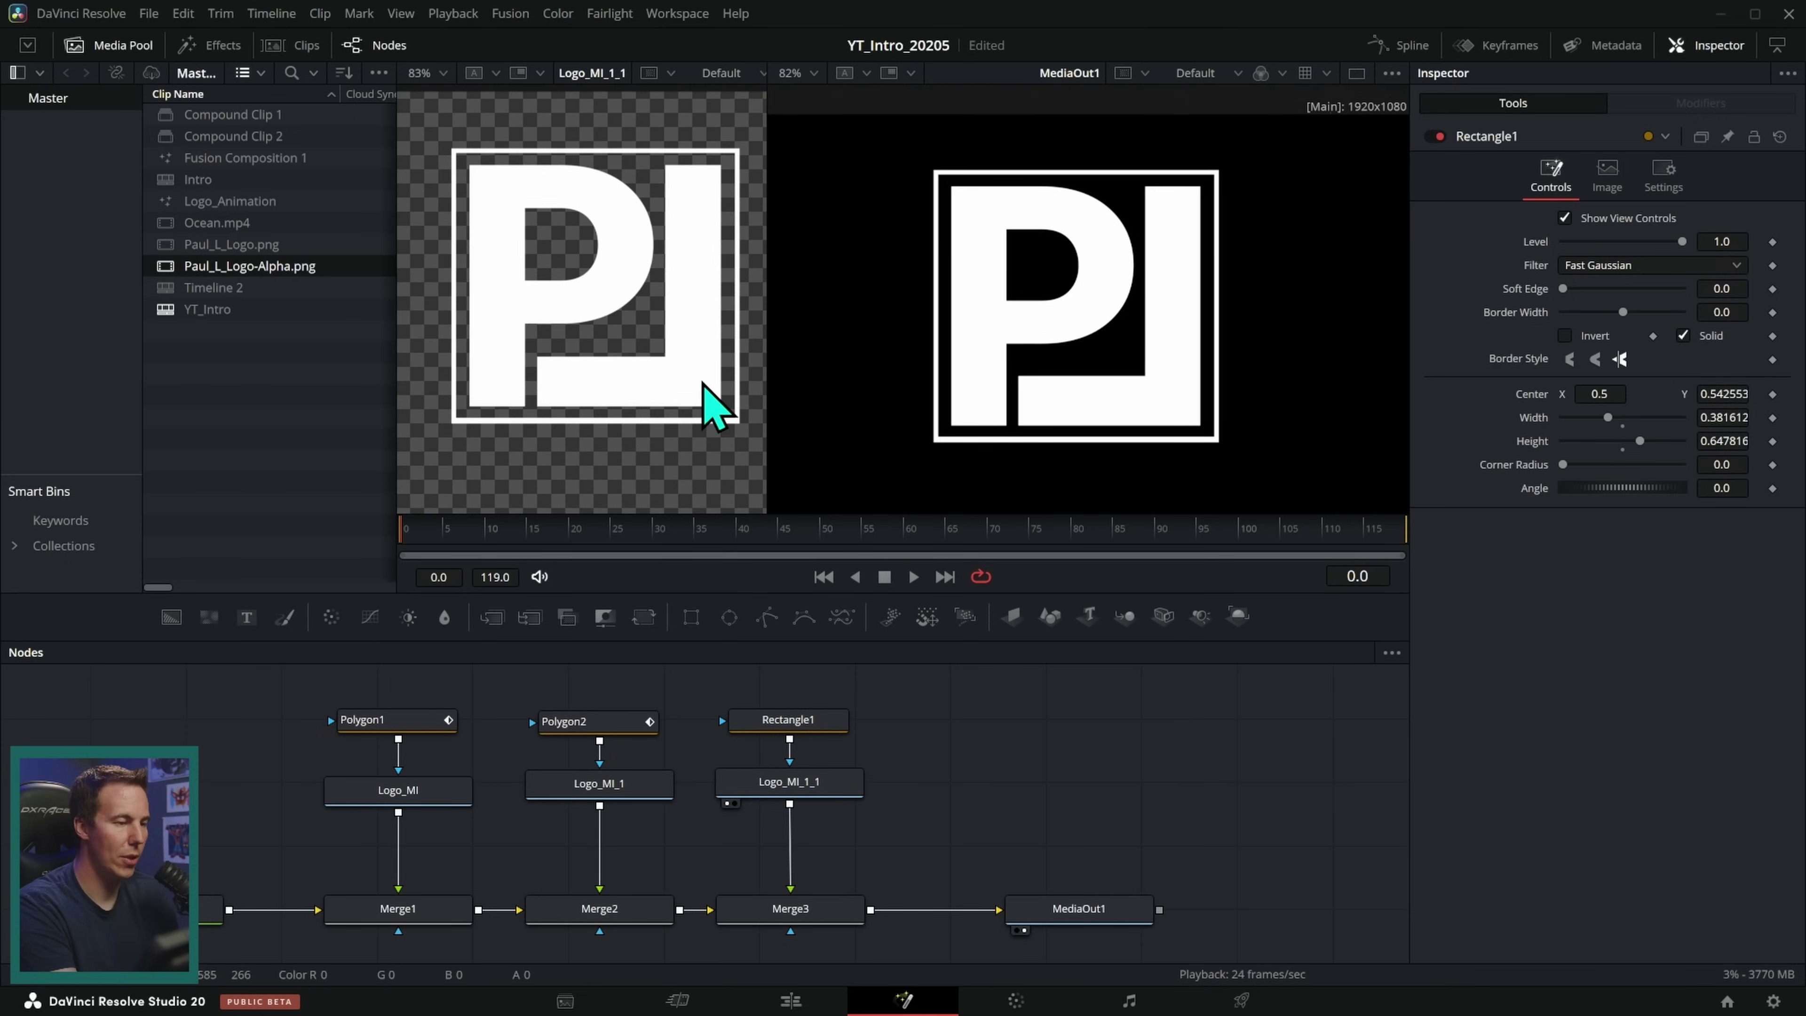
{"action": "left_click", "coordinate": [803, 720]}
{"action": "left_click_drag", "start_coordinate": [605, 313], "coordinate": [576, 340]}
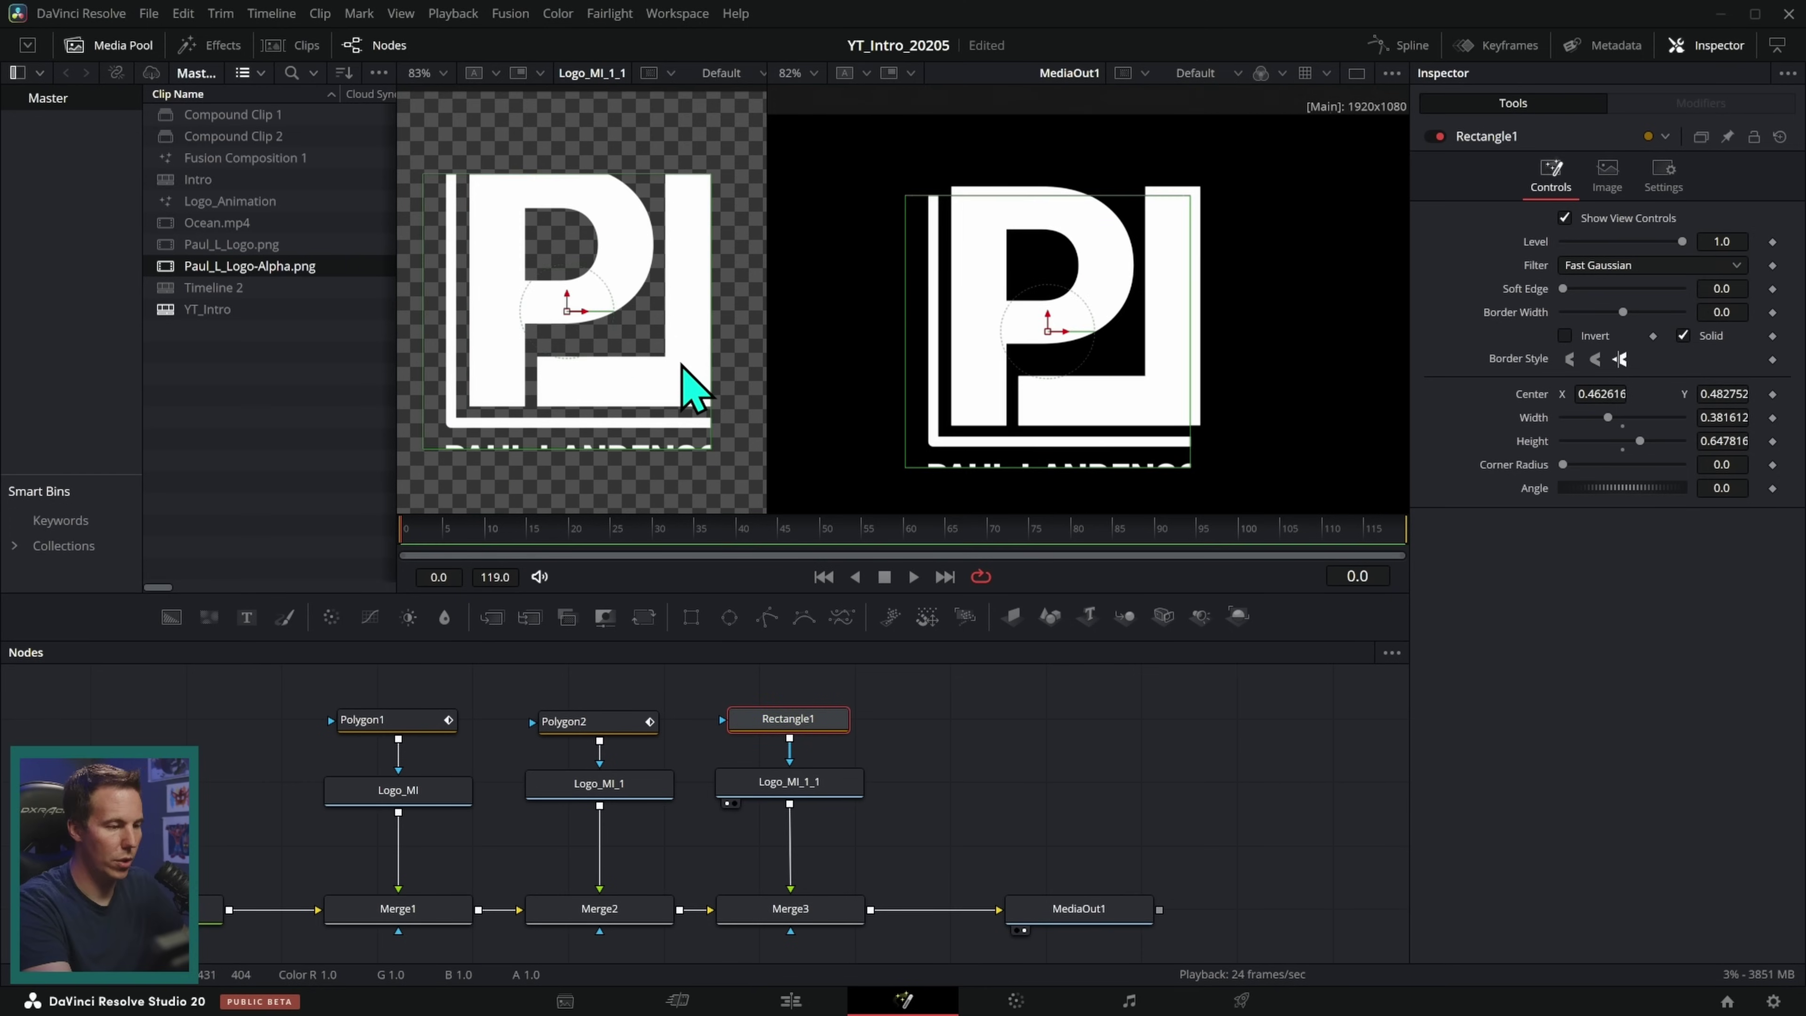
{"action": "key", "text": "ctrl+z"}
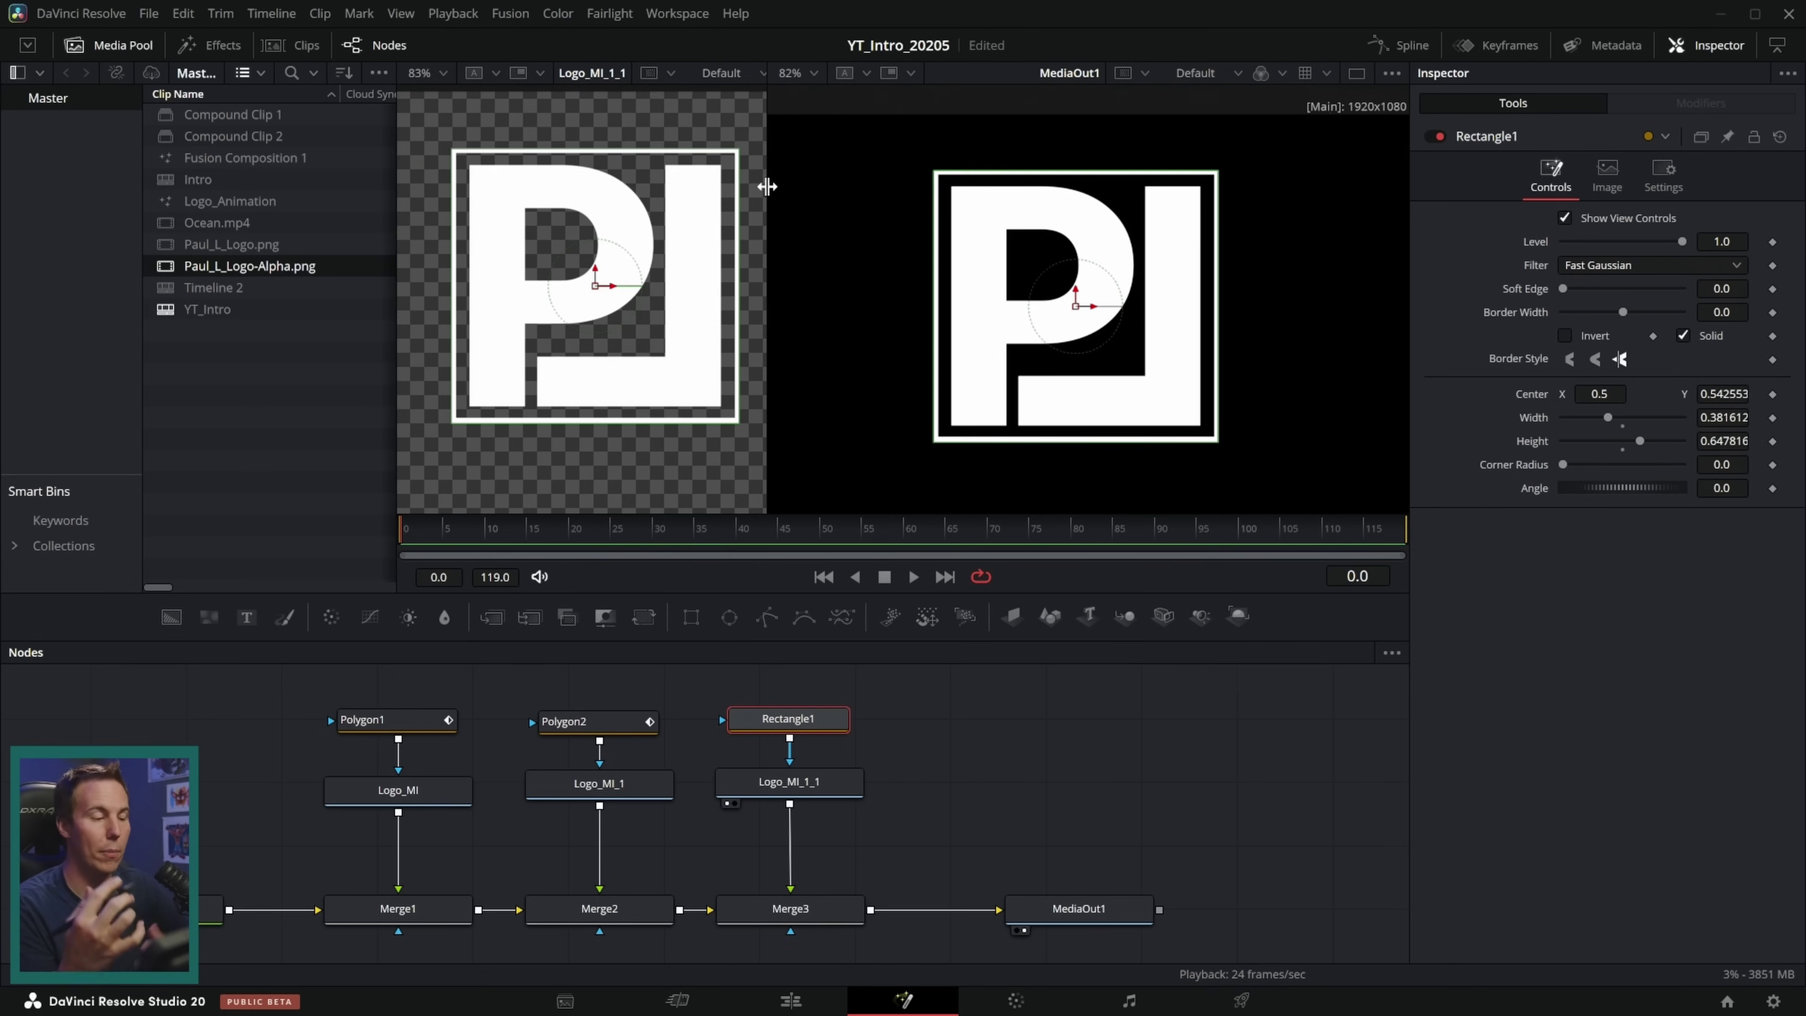
Step: Turn off Solid on the Rectangle1 mask and raise its border width to 0.029
{"action": "left_click_drag", "start_coordinate": [824, 710], "coordinate": [825, 704]}
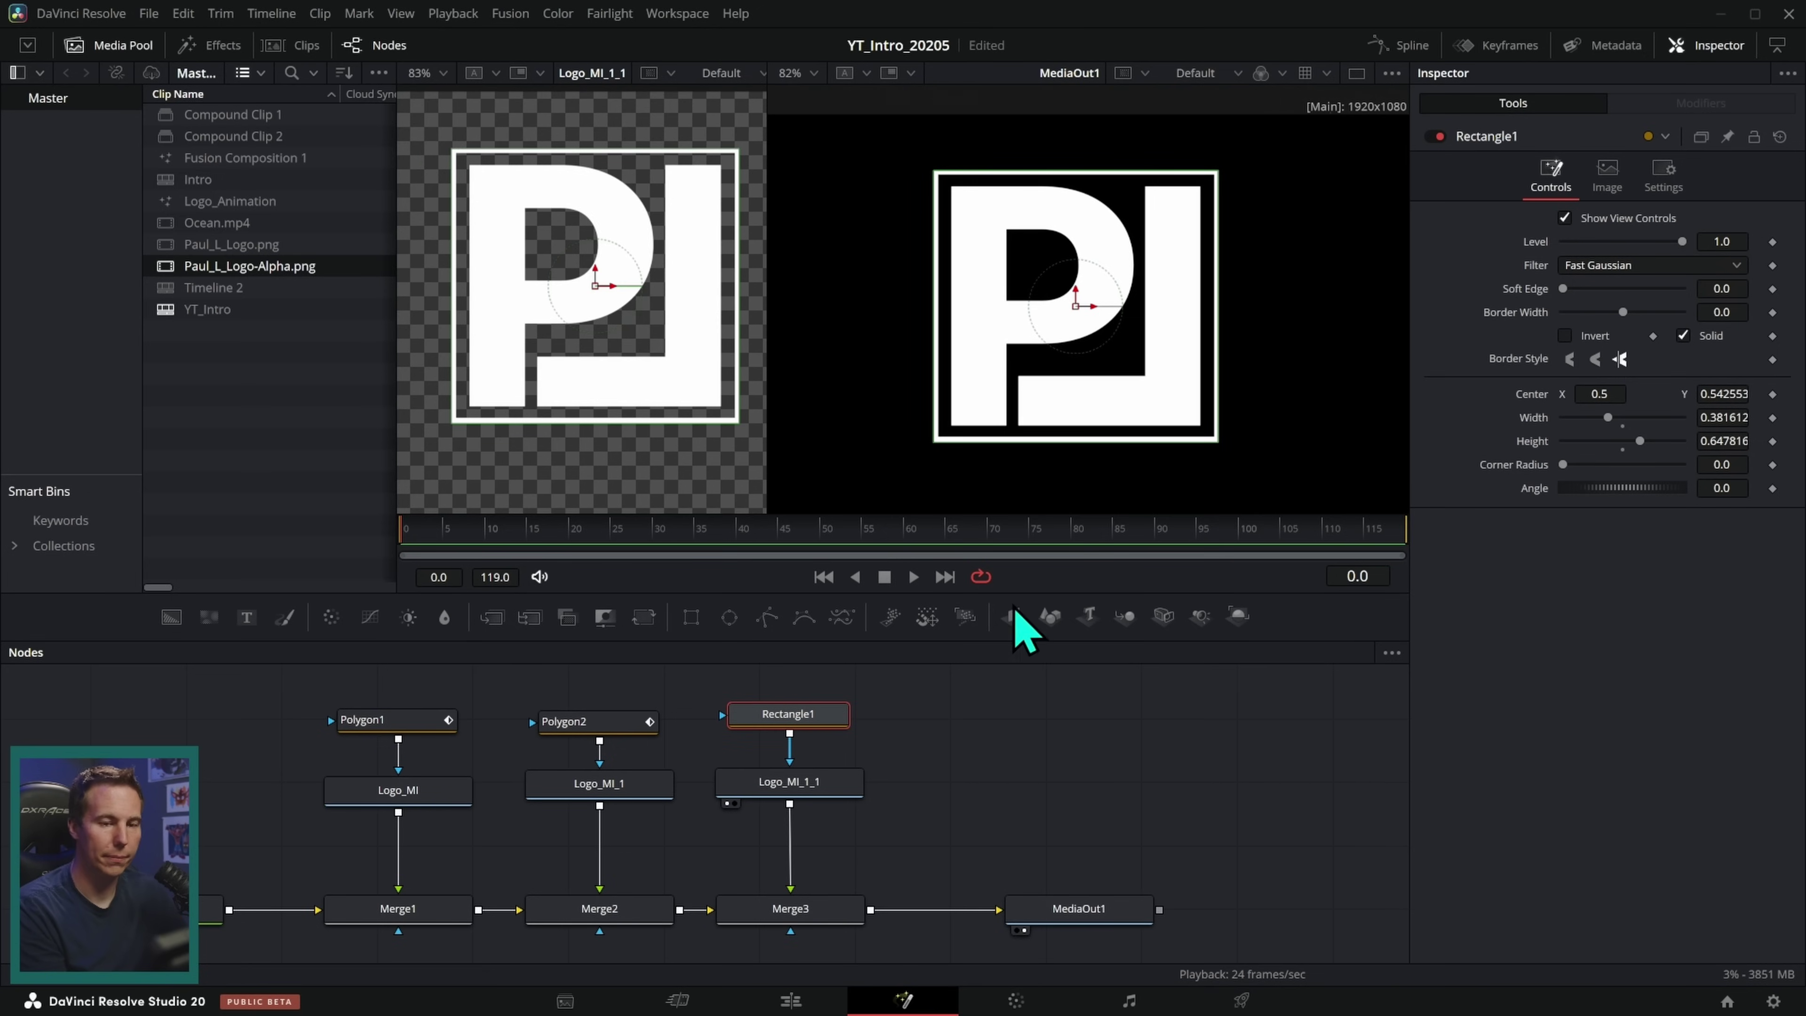
{"action": "left_click", "coordinate": [1683, 336]}
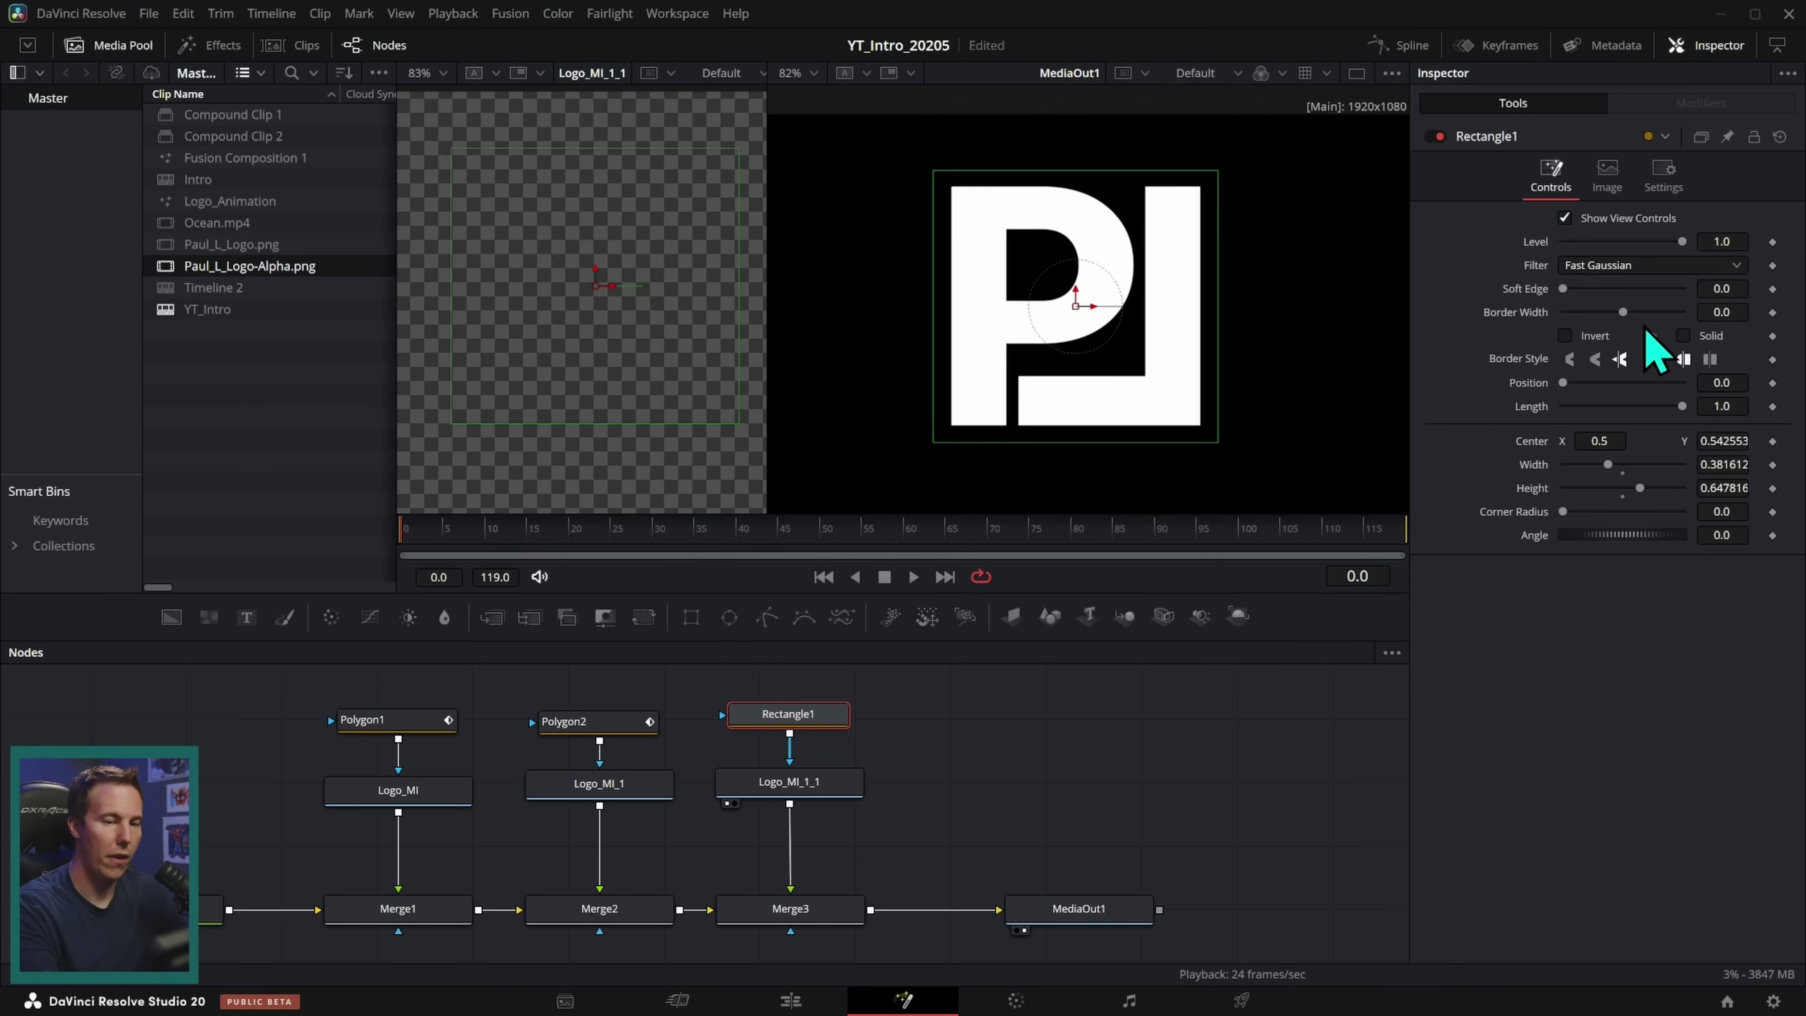
{"action": "left_click_drag", "start_coordinate": [1627, 315], "coordinate": [1633, 318]}
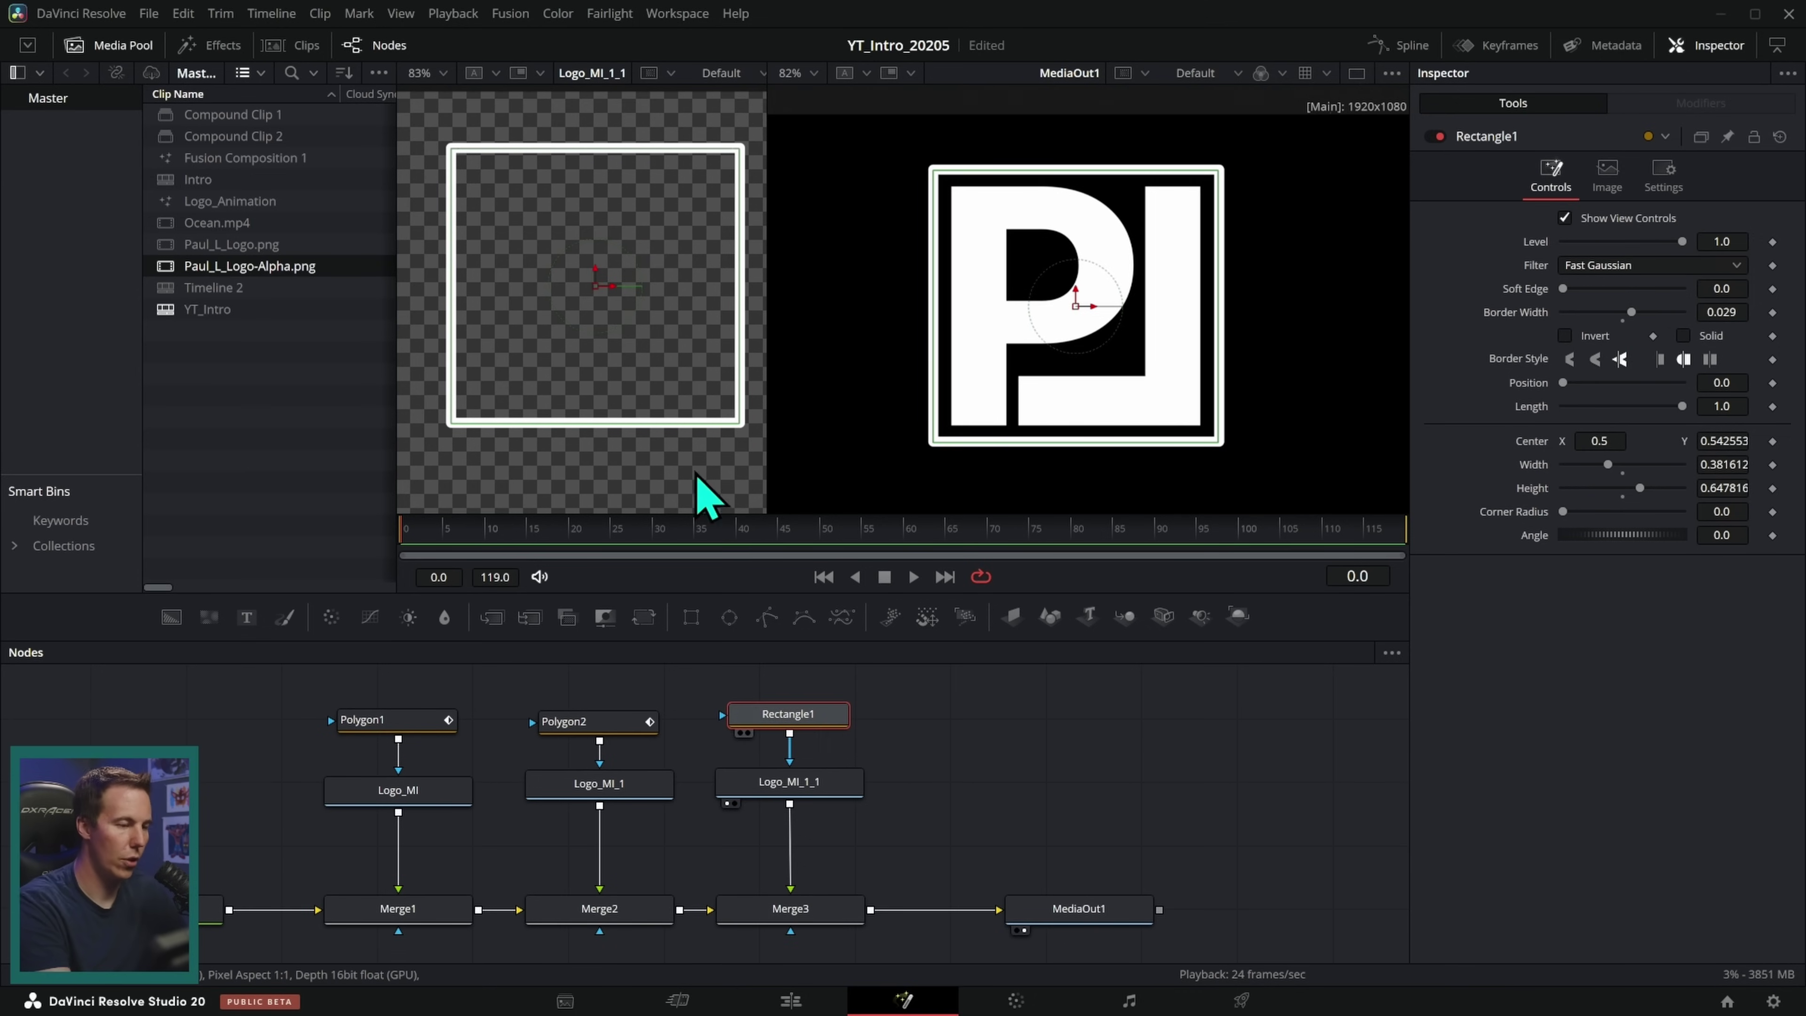
Step: View the Rectangle1 mask on its own and reduce its border width to 0.0229
{"action": "key", "text": "1"}
{"action": "scroll", "coordinate": [669, 442], "scroll_direction": "down", "scroll_amount": 3}
{"action": "left_click_drag", "start_coordinate": [665, 442], "coordinate": [647, 358]}
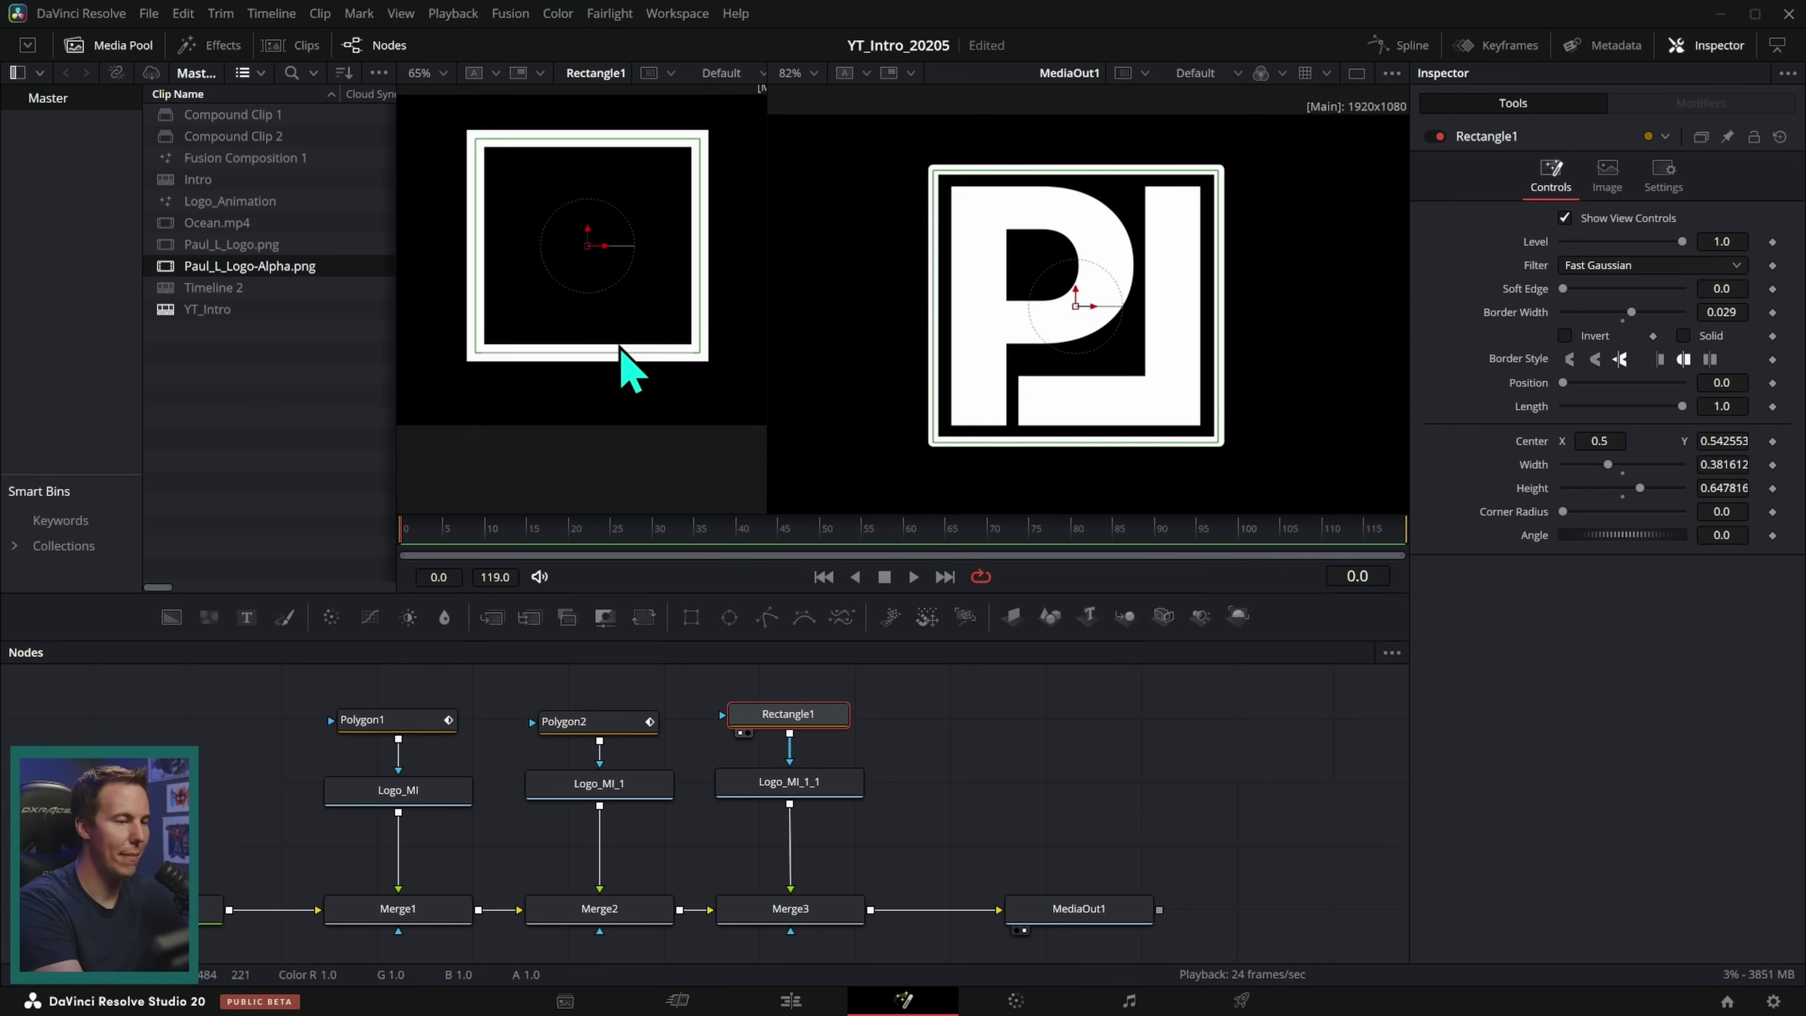
{"action": "left_click_drag", "start_coordinate": [1634, 318], "coordinate": [1634, 329]}
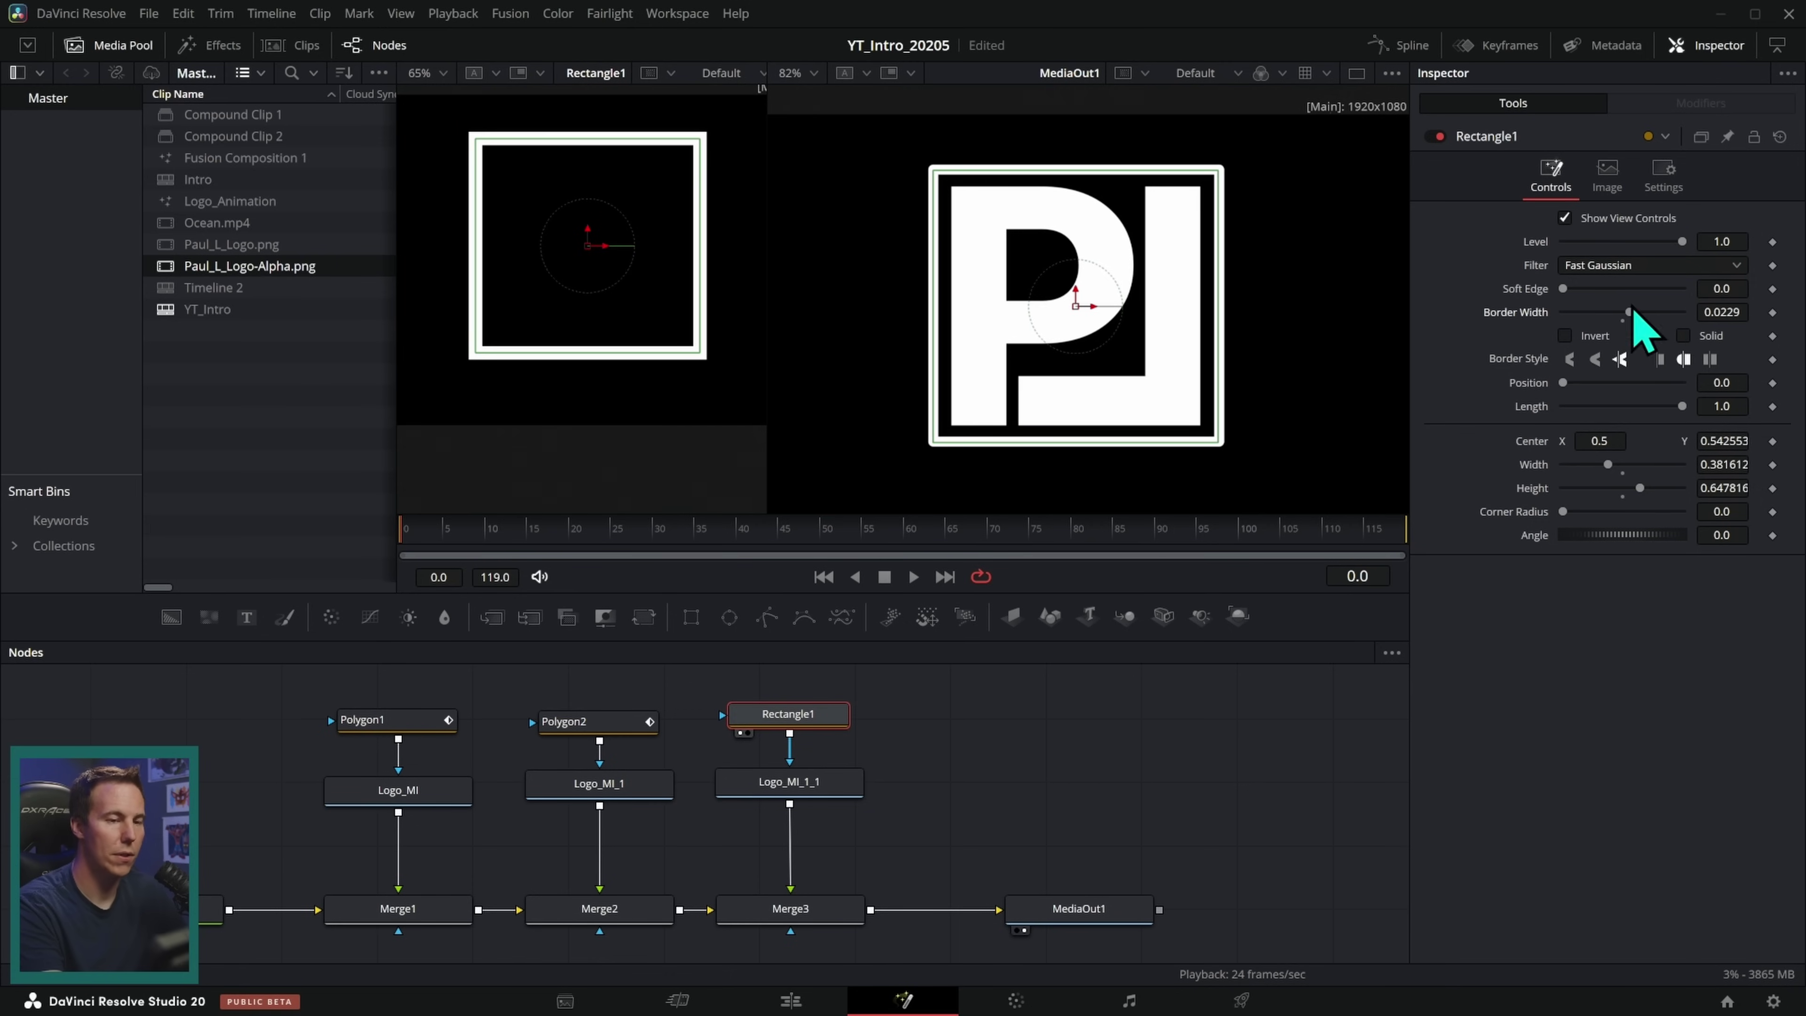
Step: Inspect the isolated frame, P and L one after another by viewing Logo_MI_1_1, Logo_MI_1 and Logo_MI
{"action": "left_click_drag", "start_coordinate": [647, 320], "coordinate": [711, 323]}
{"action": "scroll", "coordinate": [710, 271], "scroll_direction": "up", "scroll_amount": 1}
{"action": "left_click_drag", "start_coordinate": [818, 793], "coordinate": [665, 324]}
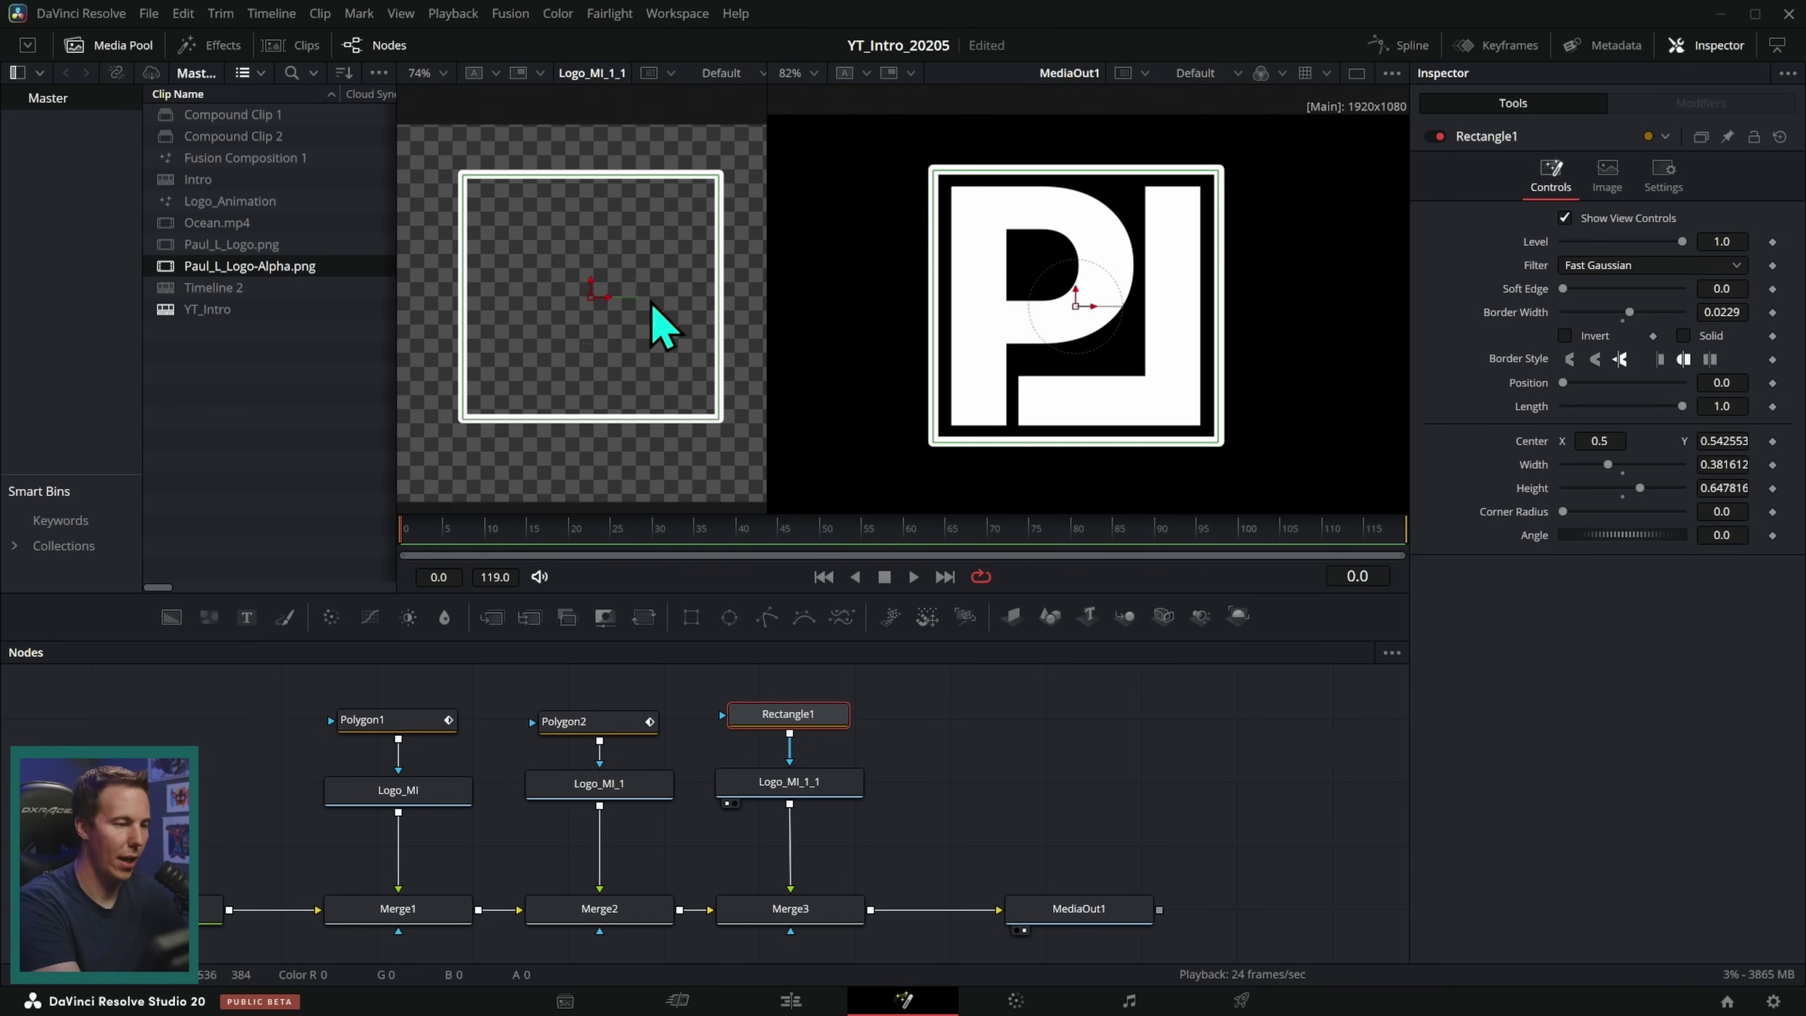
{"action": "left_click_drag", "start_coordinate": [637, 783], "coordinate": [672, 299]}
{"action": "left_click_drag", "start_coordinate": [441, 791], "coordinate": [715, 313]}
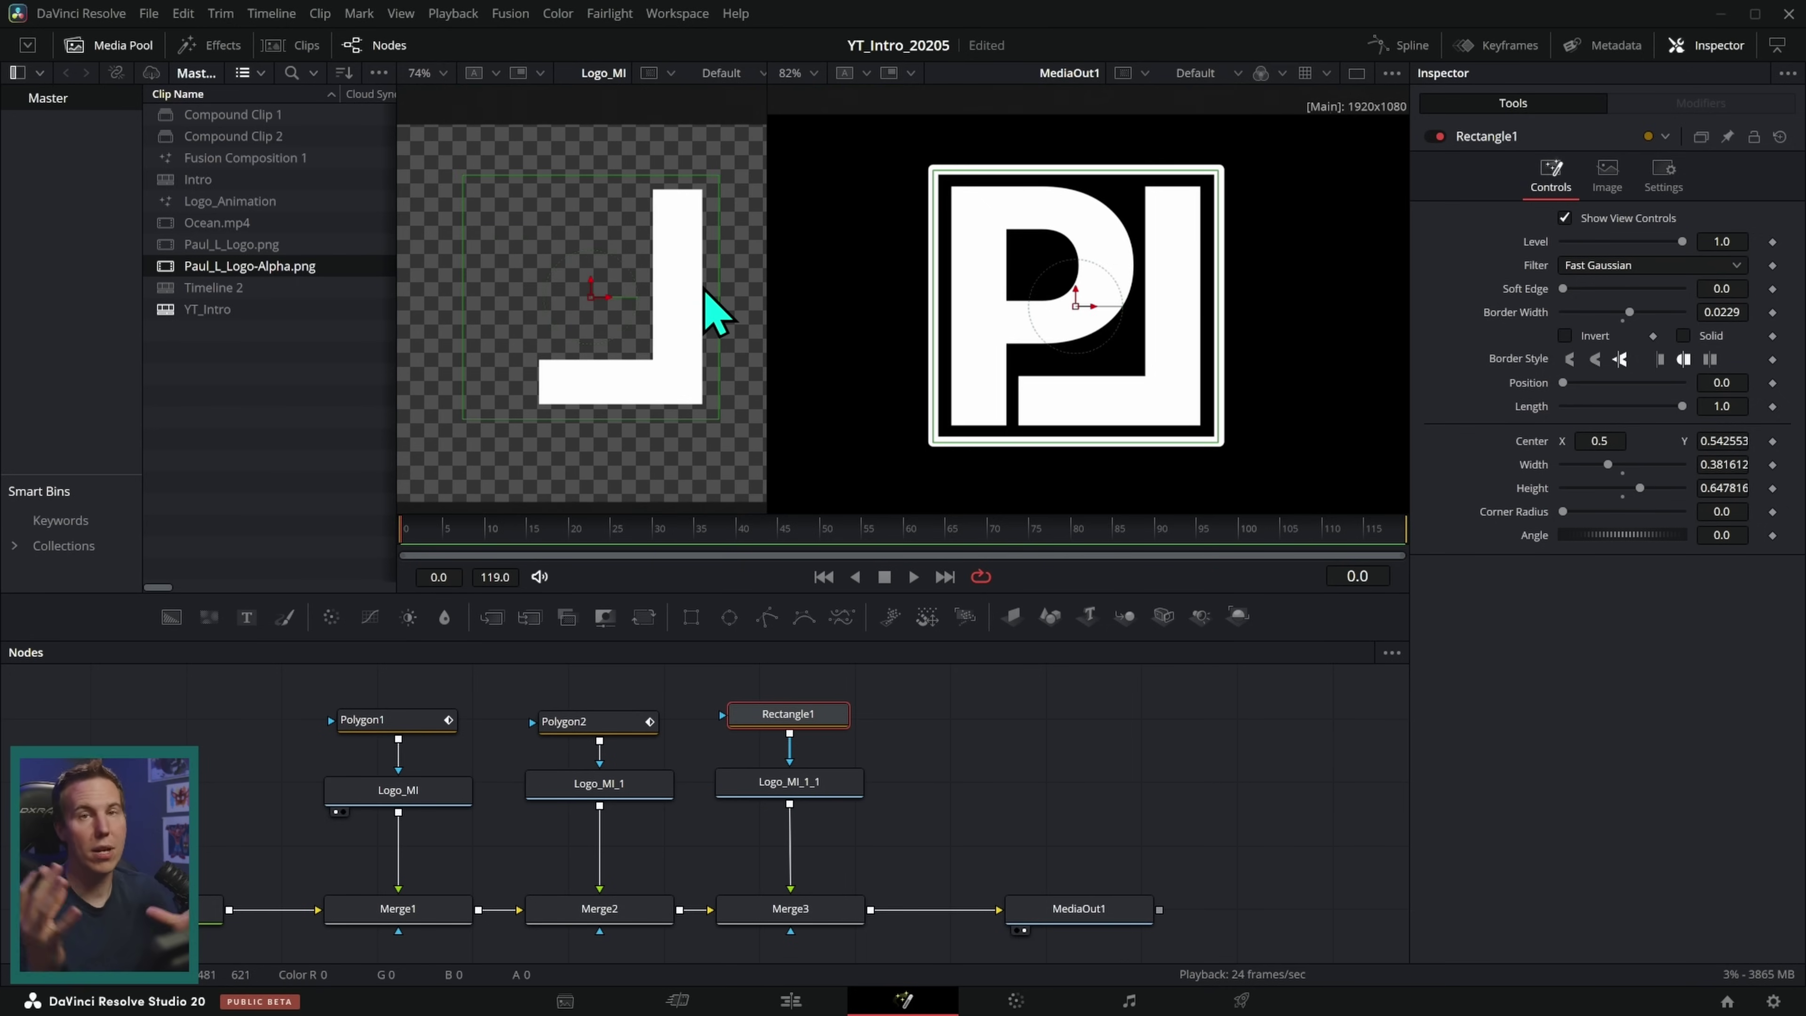
{"action": "left_click", "coordinate": [1060, 696]}
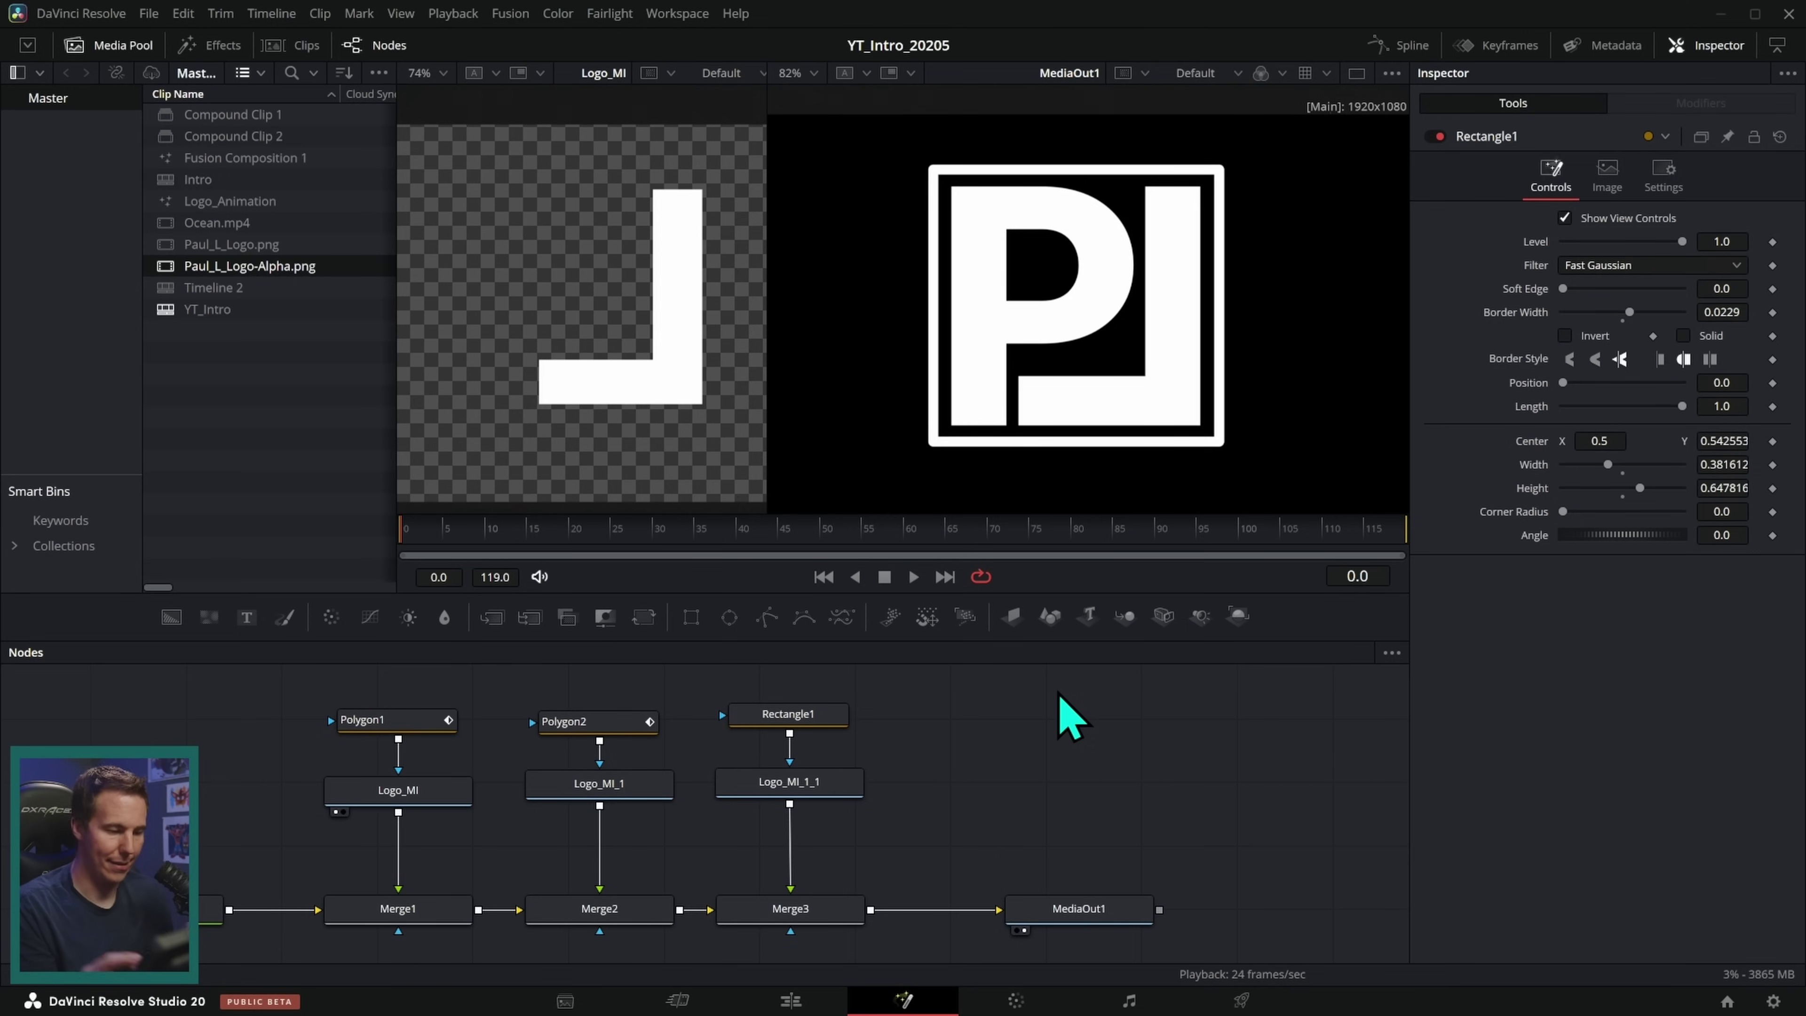
Step: Test fading the L, P and frame separately with the Blend values of Merge1, Merge2 and Merge3
{"action": "scroll", "coordinate": [1067, 715], "scroll_direction": "left", "scroll_amount": 3}
{"action": "scroll", "coordinate": [1066, 715], "scroll_direction": "down", "scroll_amount": 1}
{"action": "left_click", "coordinate": [532, 886]}
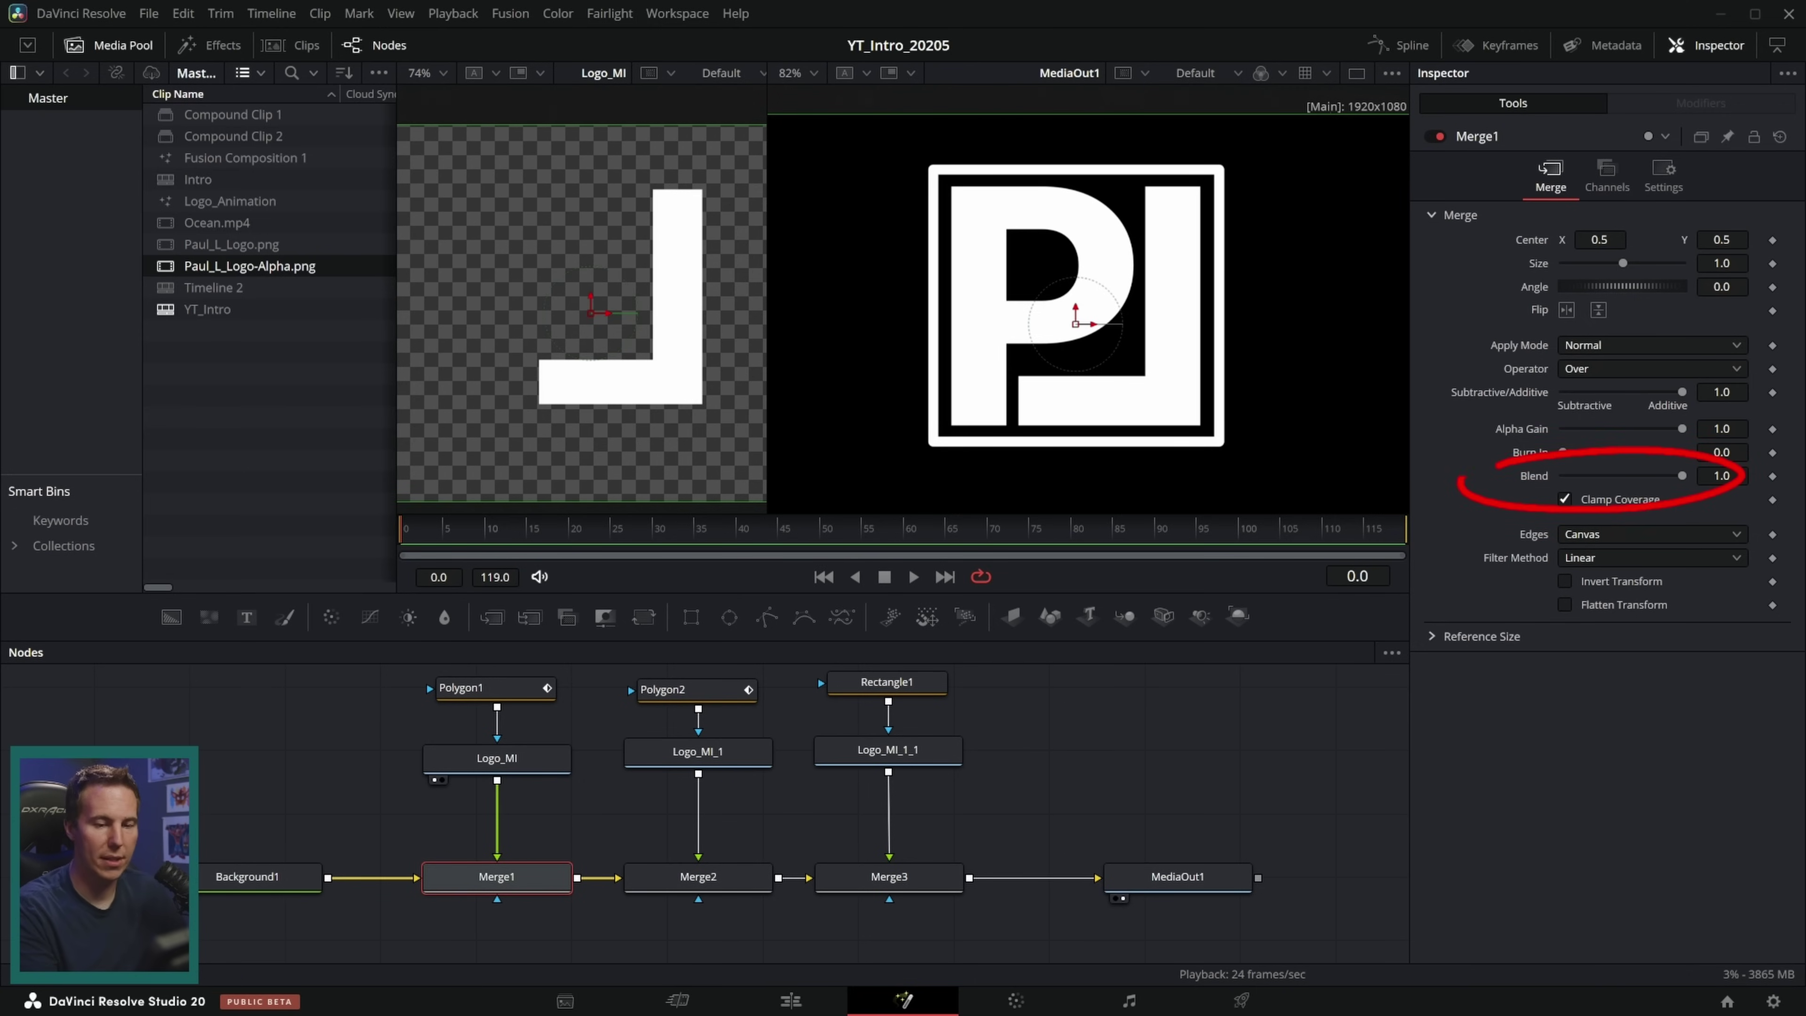
{"action": "mouse_move", "coordinate": [1682, 476]}
{"action": "left_mouse_down"}
{"action": "mouse_move", "coordinate": [1514, 541]}
{"action": "mouse_move", "coordinate": [1787, 517]}
{"action": "mouse_move", "coordinate": [1476, 557]}
{"action": "mouse_move", "coordinate": [1778, 491]}
{"action": "mouse_move", "coordinate": [1420, 525]}
{"action": "mouse_move", "coordinate": [1790, 496]}
{"action": "left_mouse_up"}
{"action": "left_click", "coordinate": [768, 881]}
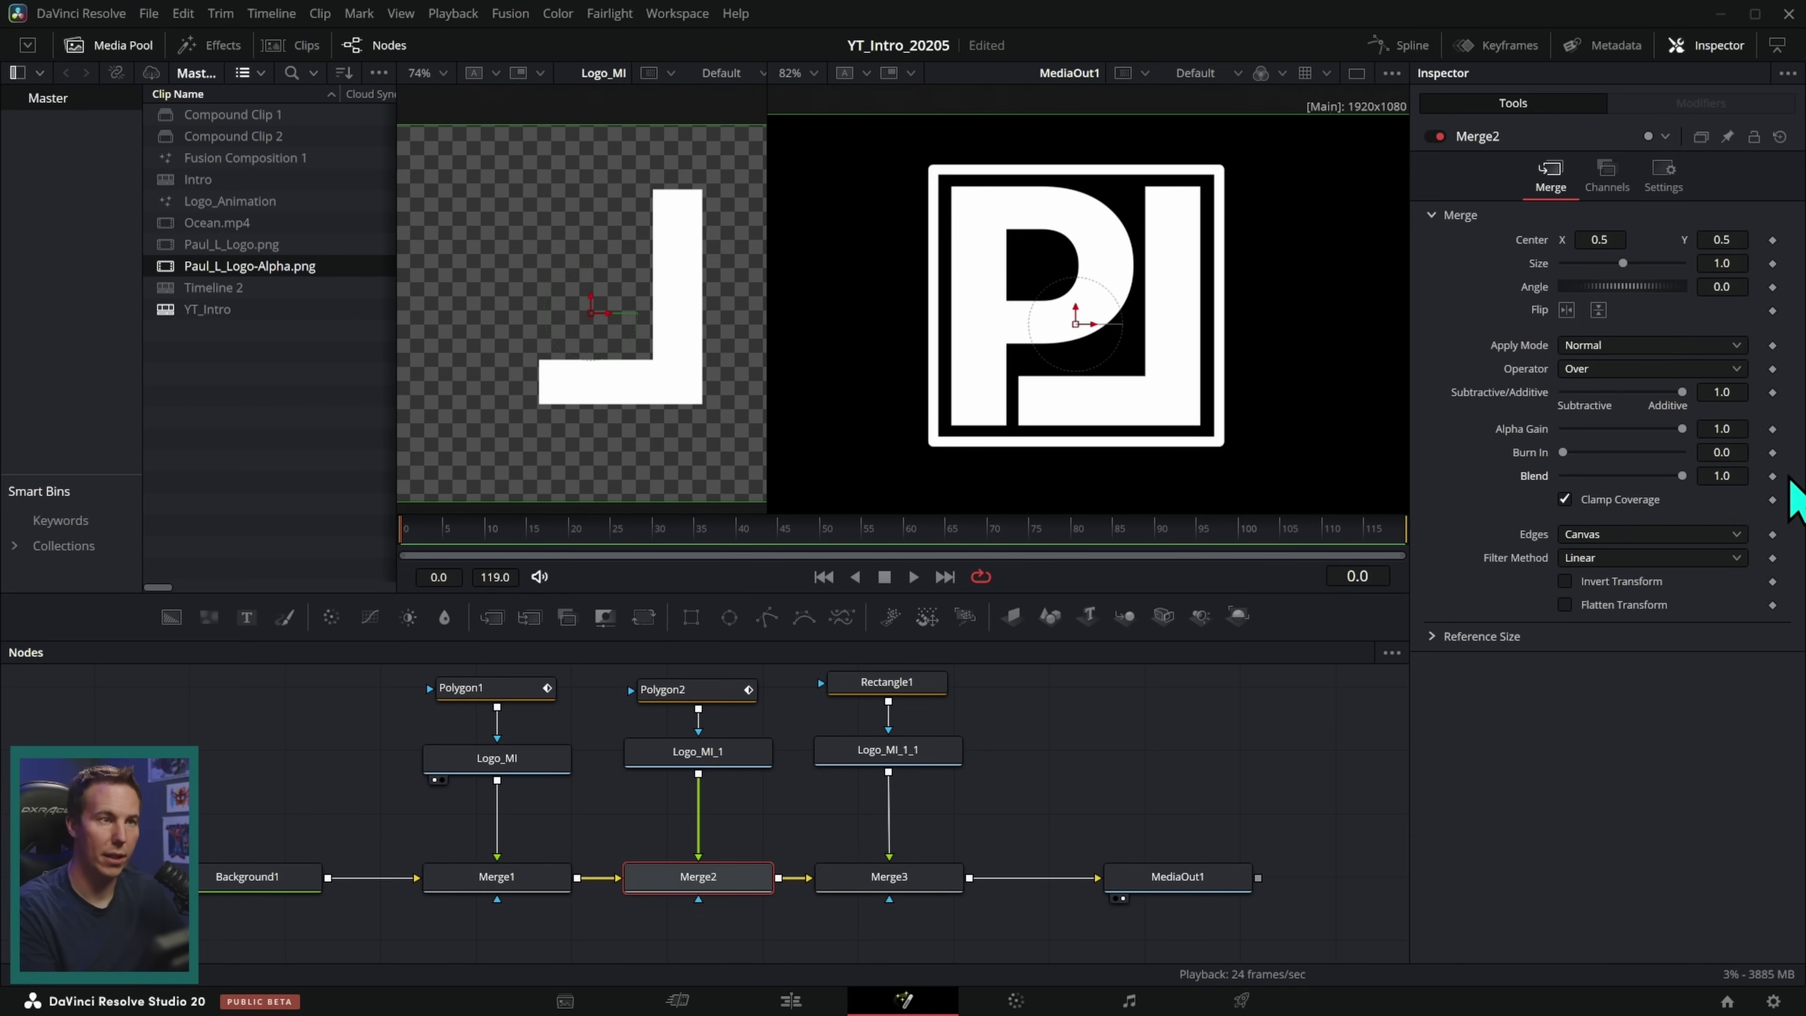
{"action": "left_click", "coordinate": [953, 879]}
{"action": "left_click_drag", "start_coordinate": [1681, 475], "coordinate": [1793, 498]}
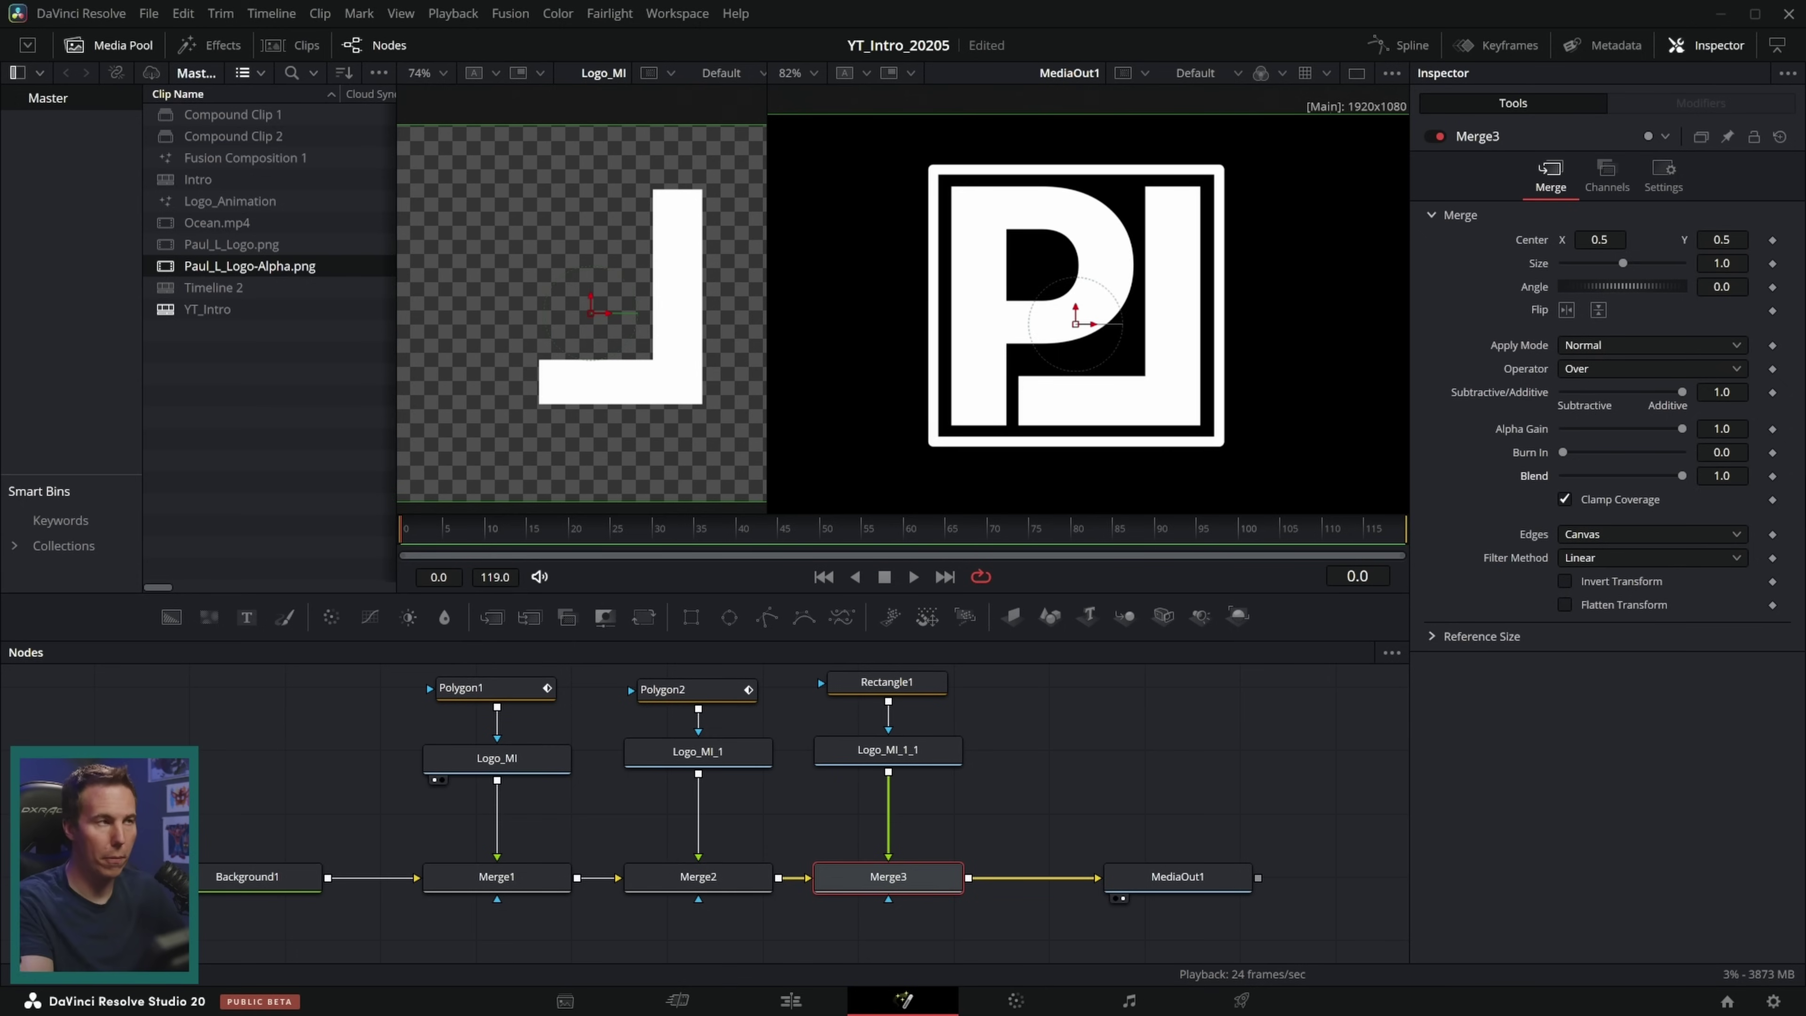
Step: At frame 25, add Blend keyframes at 1.0 on Merge3, Merge2 and Merge1
{"action": "left_click_drag", "start_coordinate": [646, 534], "coordinate": [596, 544]}
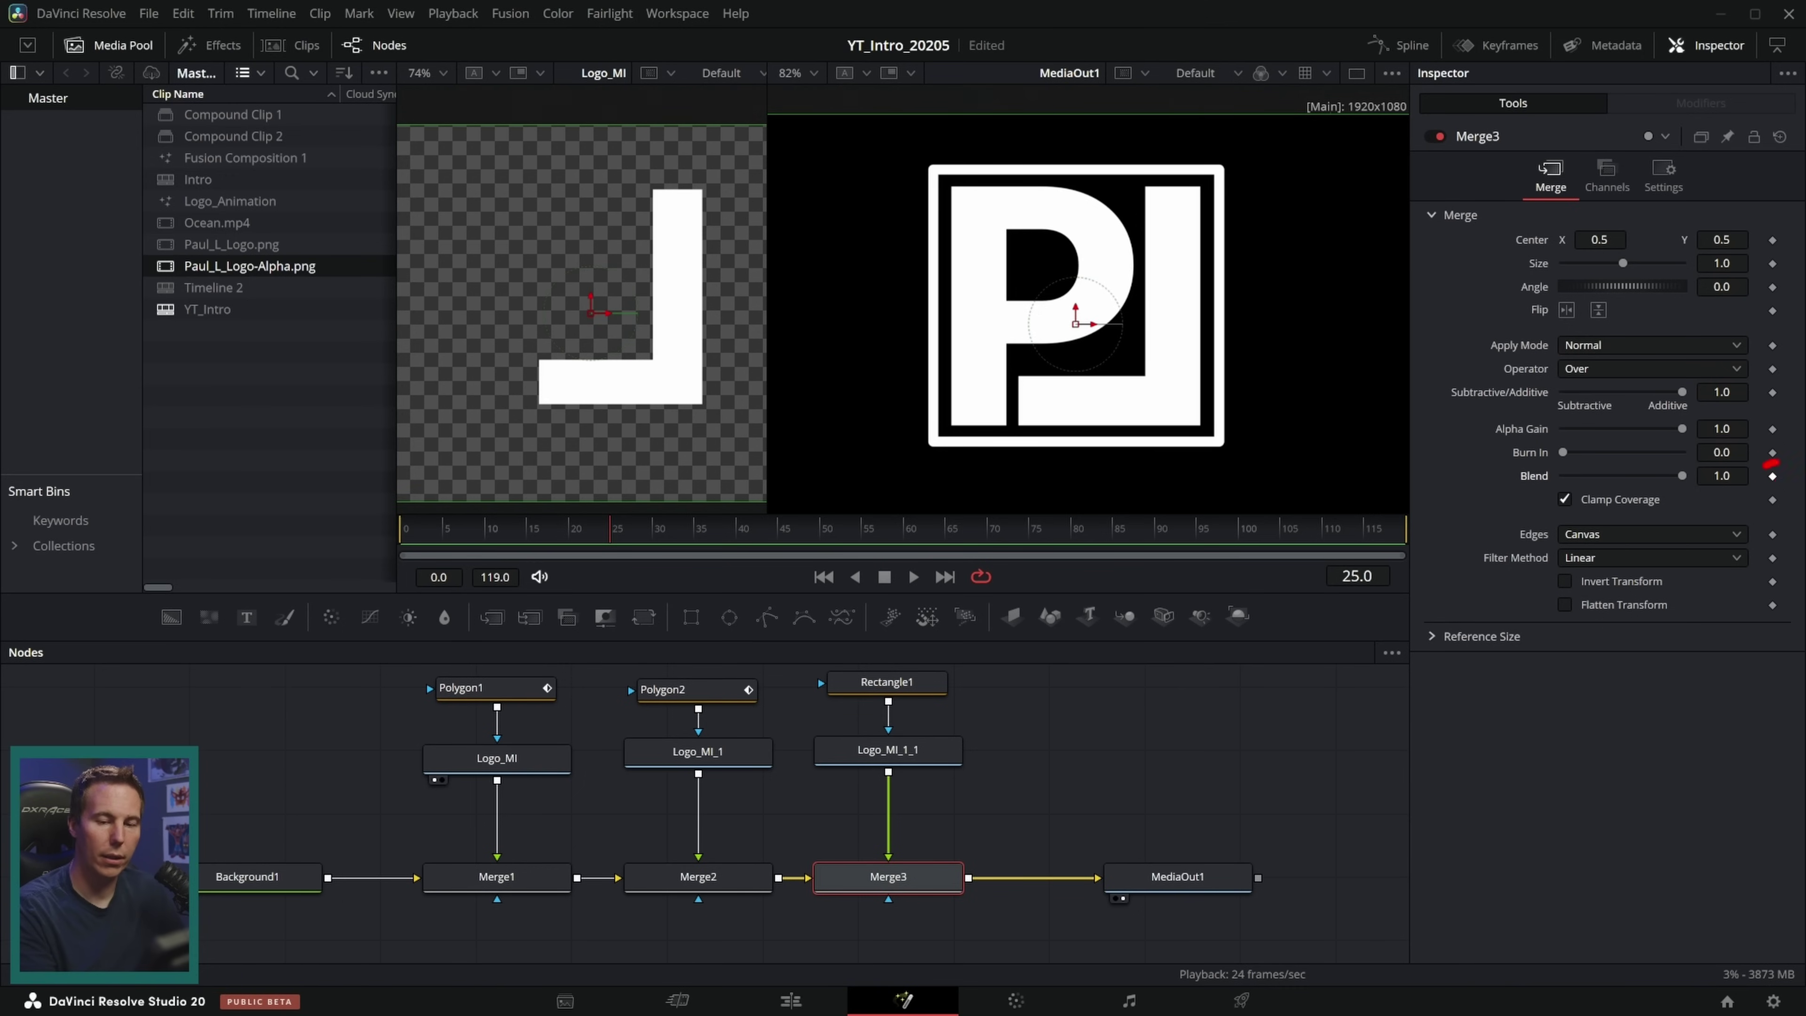
{"action": "left_click", "coordinate": [1773, 475]}
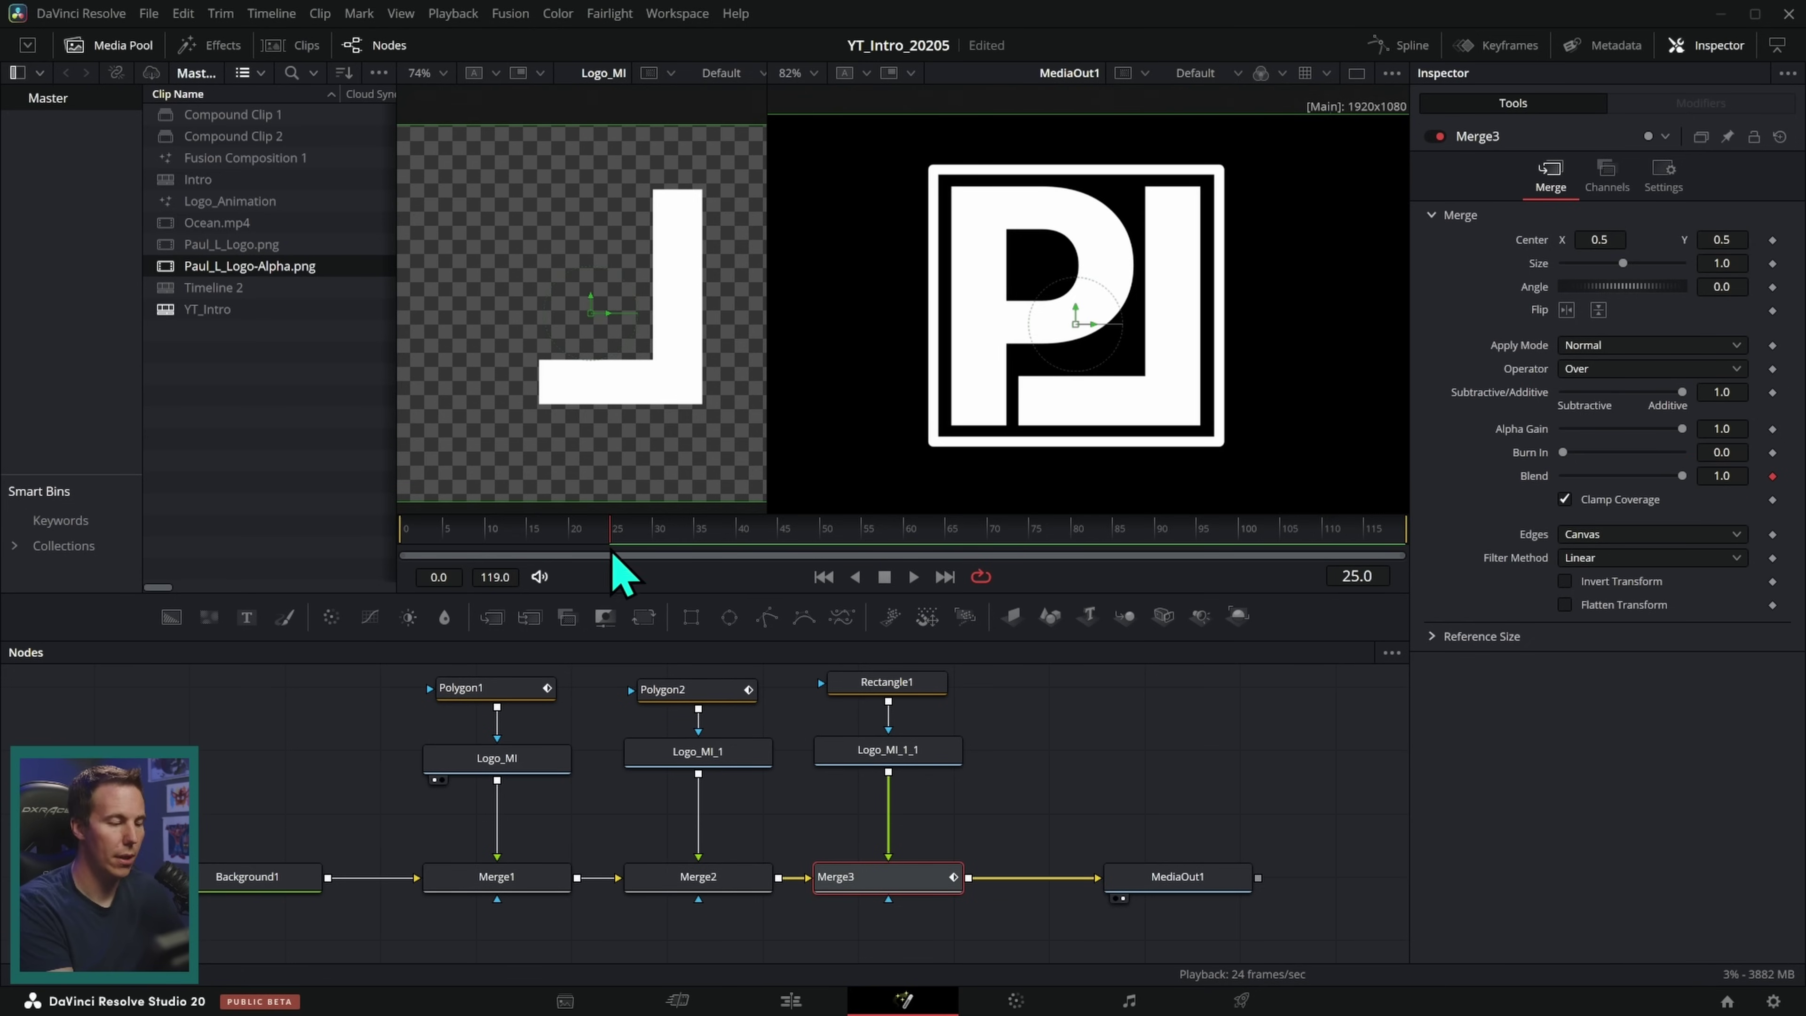
{"action": "left_click", "coordinate": [718, 881]}
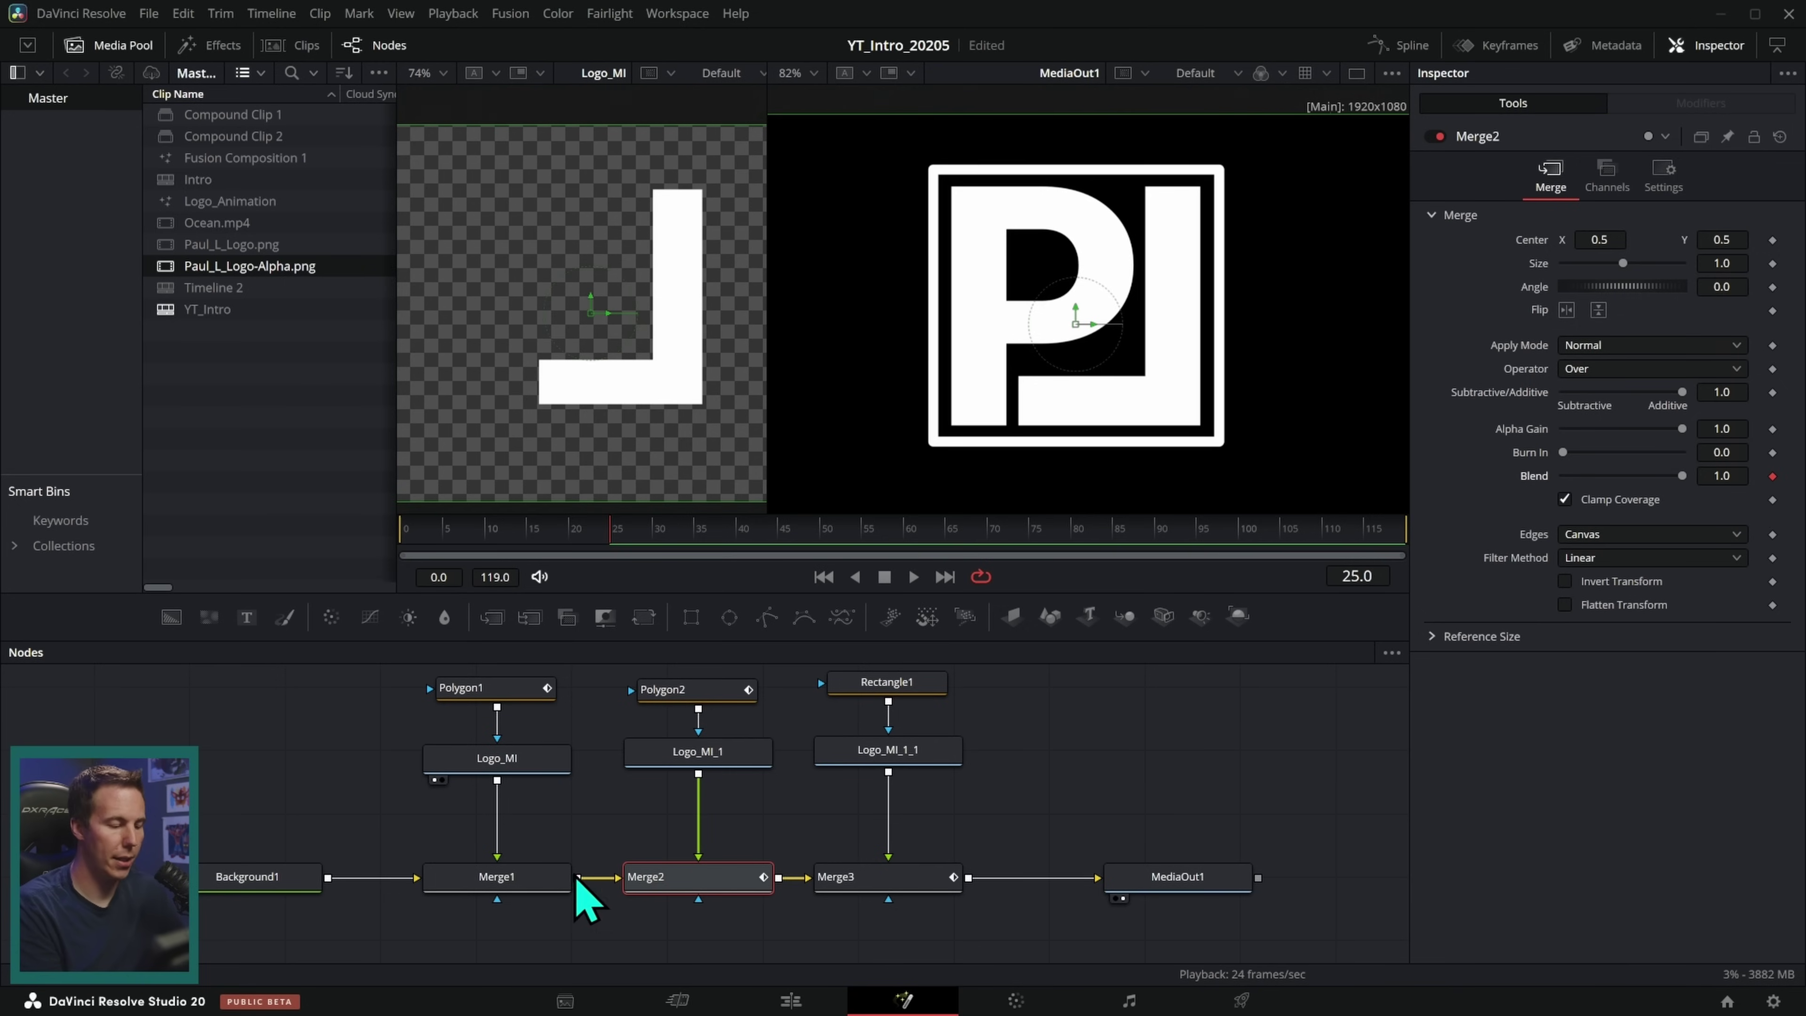
{"action": "left_click", "coordinate": [540, 879]}
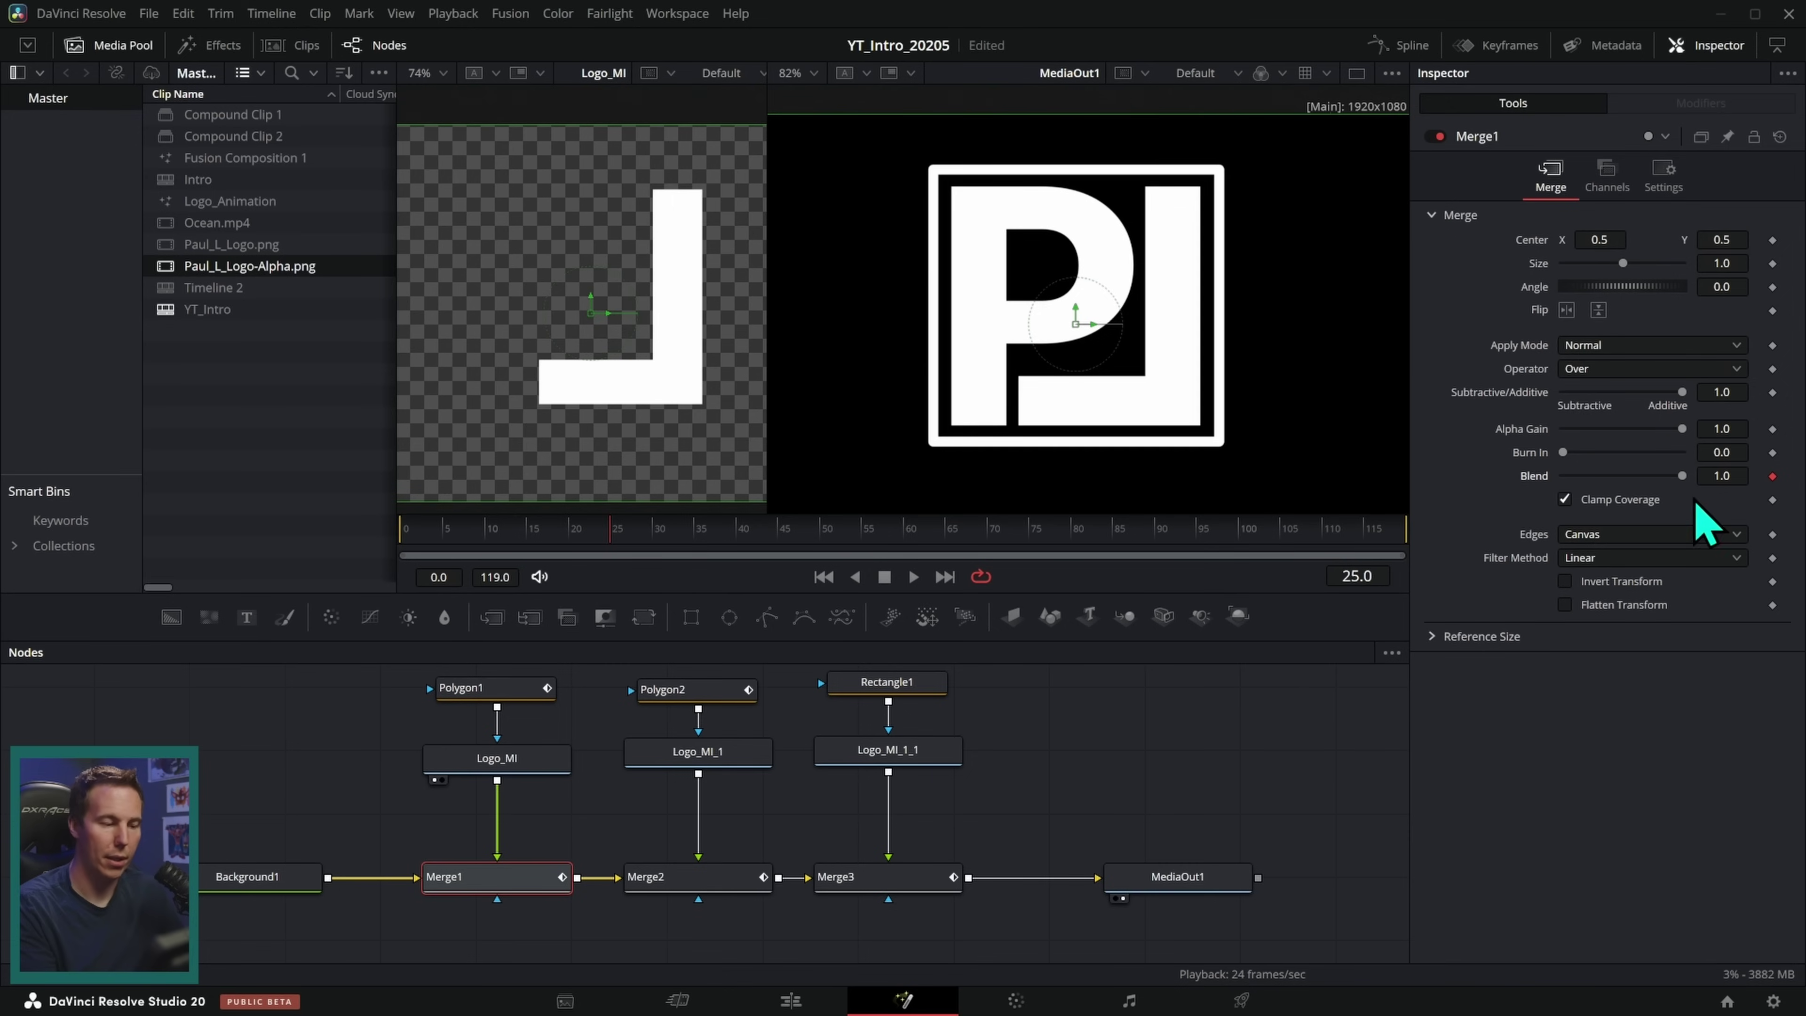
Step: At frame 0, set the Blend of Merge1, Merge2 and Merge3 to 0.0 so each animates from invisible
{"action": "left_click_drag", "start_coordinate": [611, 532], "coordinate": [453, 538]}
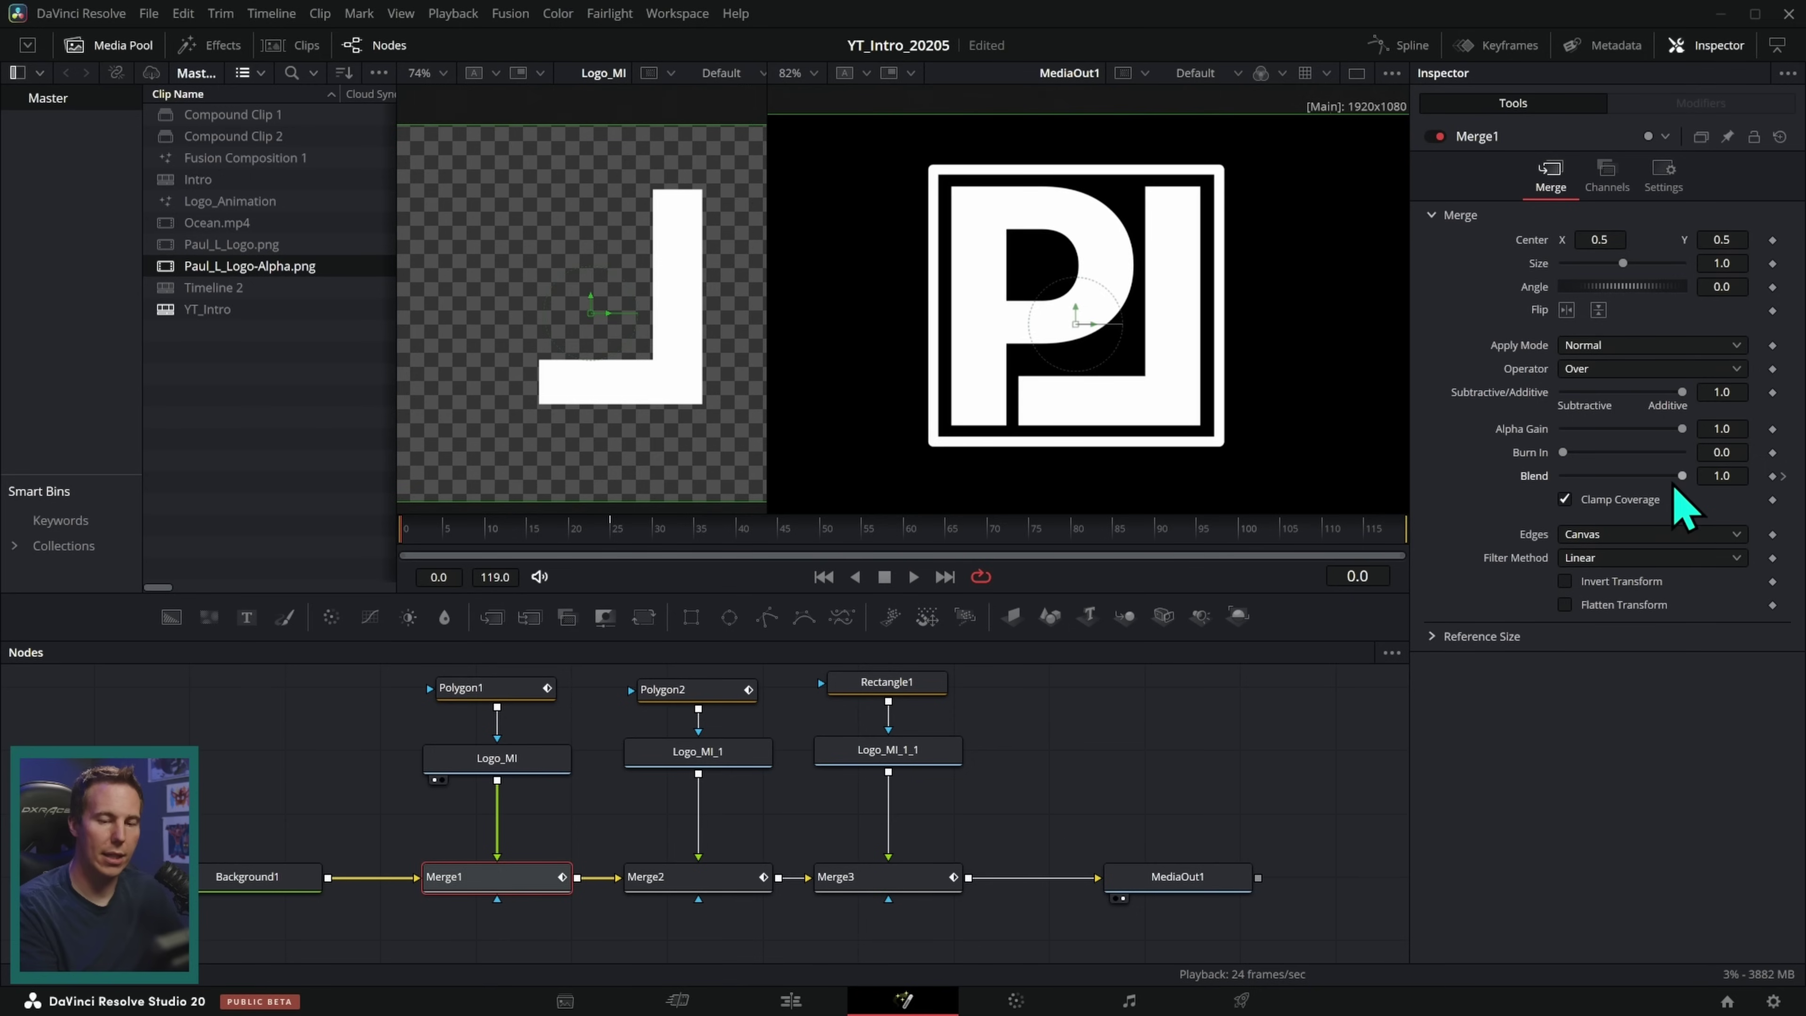
{"action": "left_click_drag", "start_coordinate": [1686, 486], "coordinate": [1538, 492]}
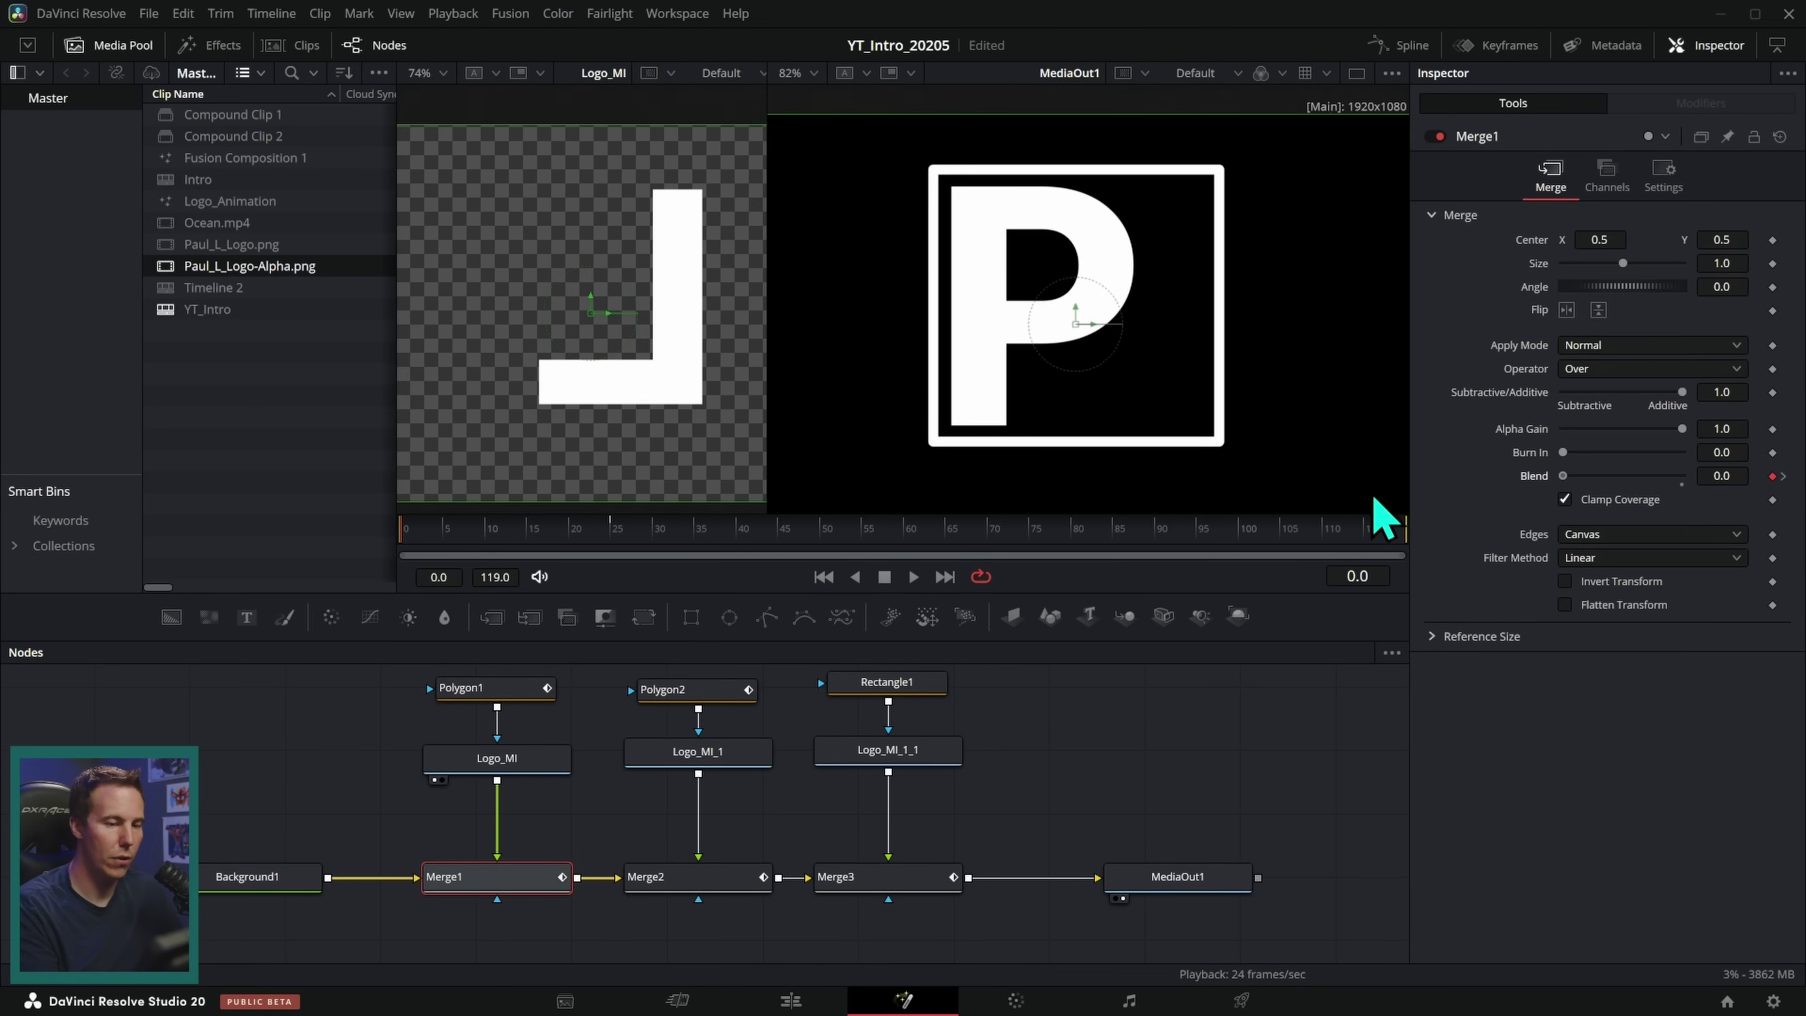
{"action": "left_click", "coordinate": [697, 877]}
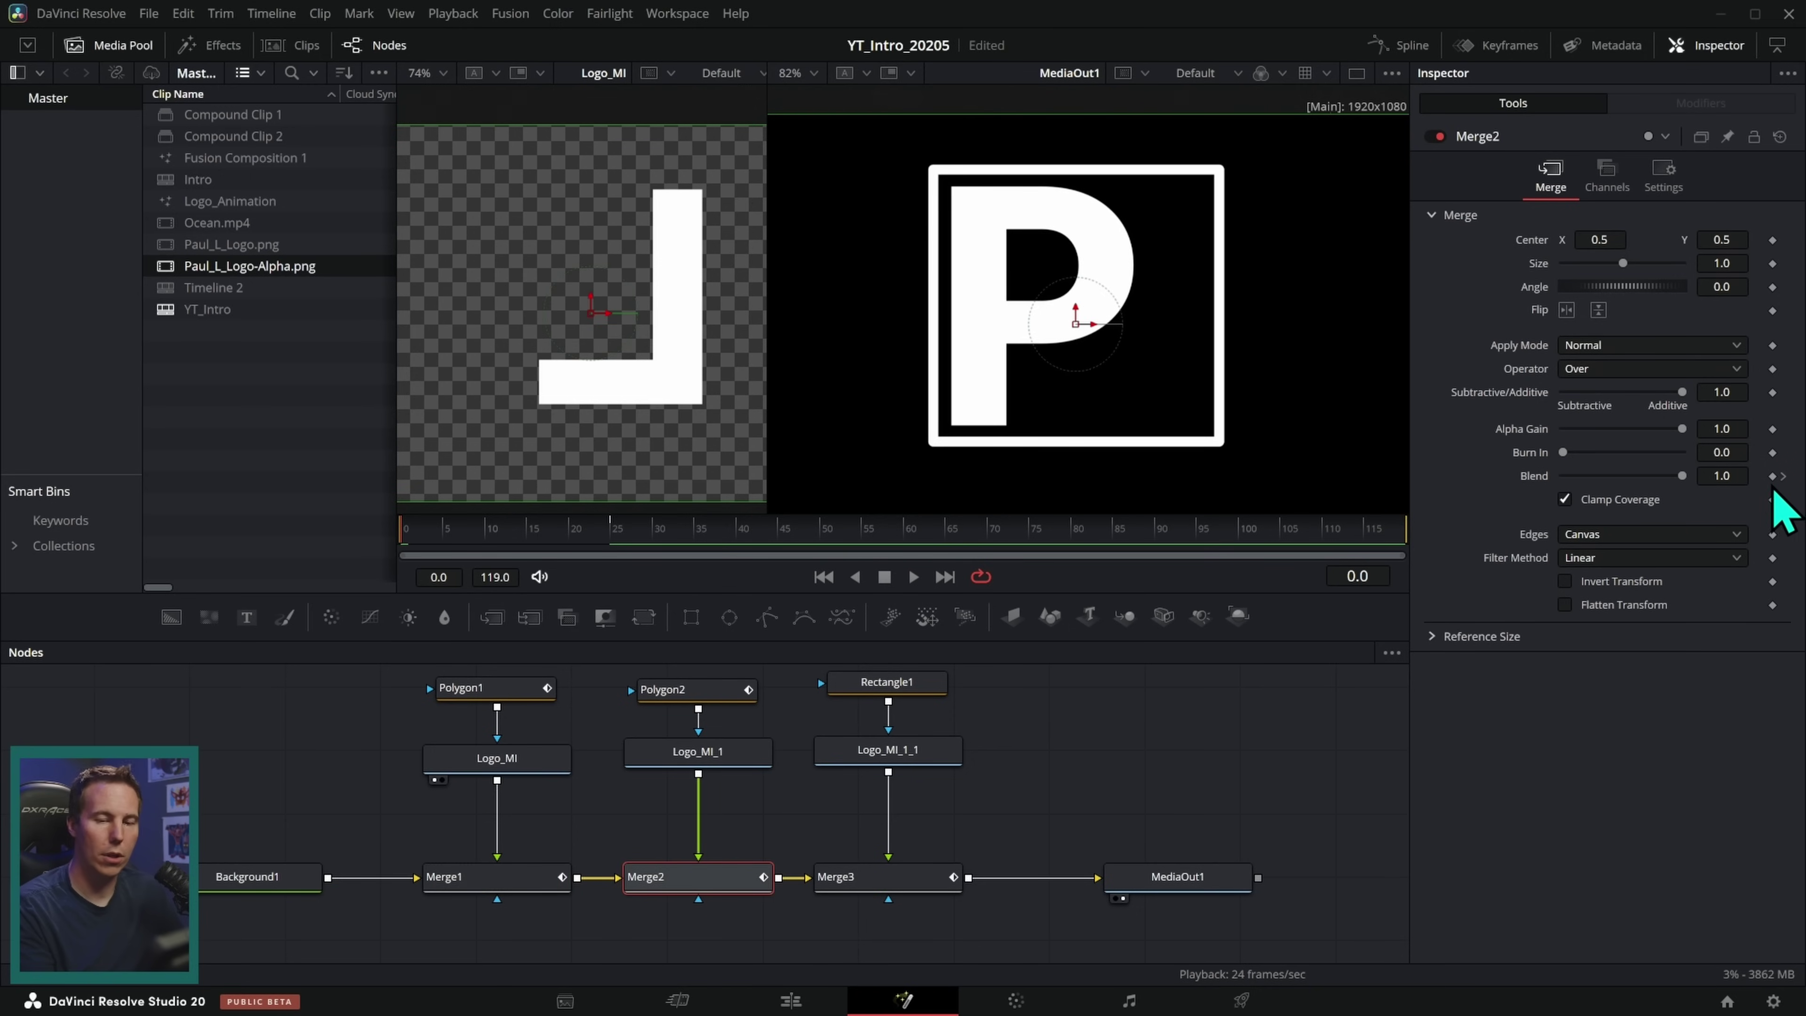
{"action": "left_click_drag", "start_coordinate": [1684, 486], "coordinate": [1355, 525]}
{"action": "left_click", "coordinate": [889, 886]}
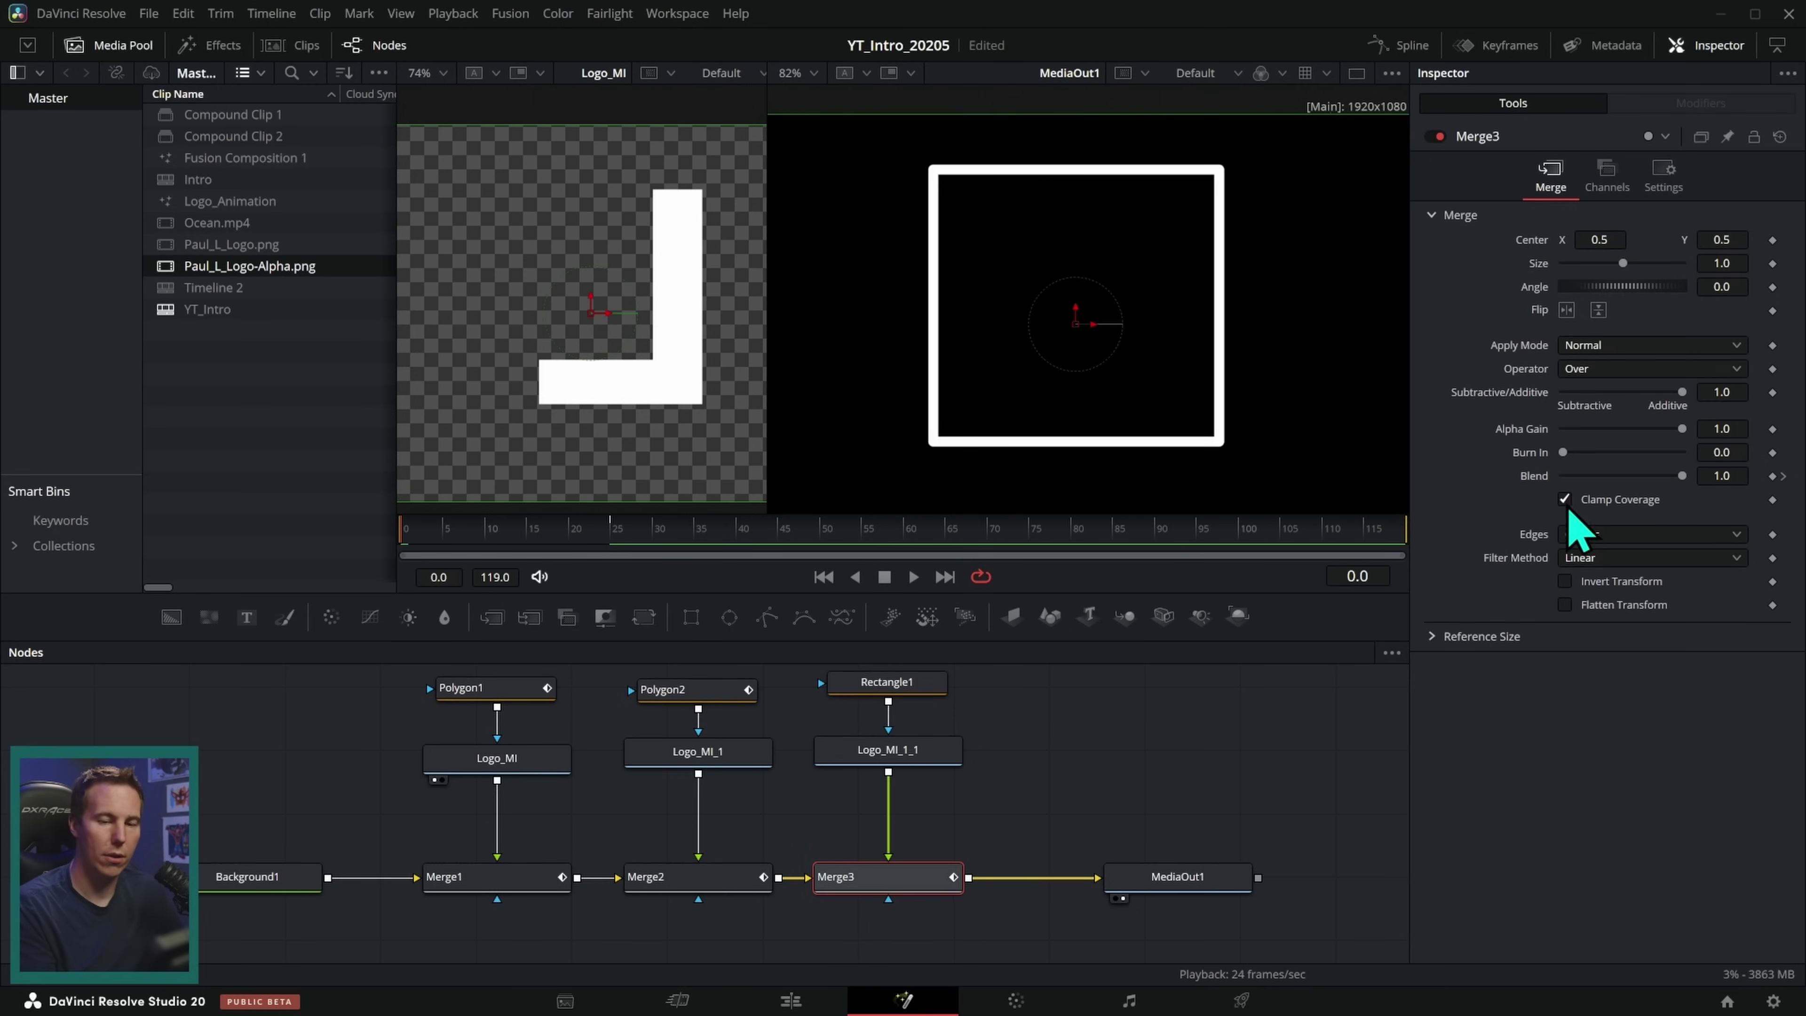
{"action": "left_click_drag", "start_coordinate": [1684, 484], "coordinate": [1280, 559]}
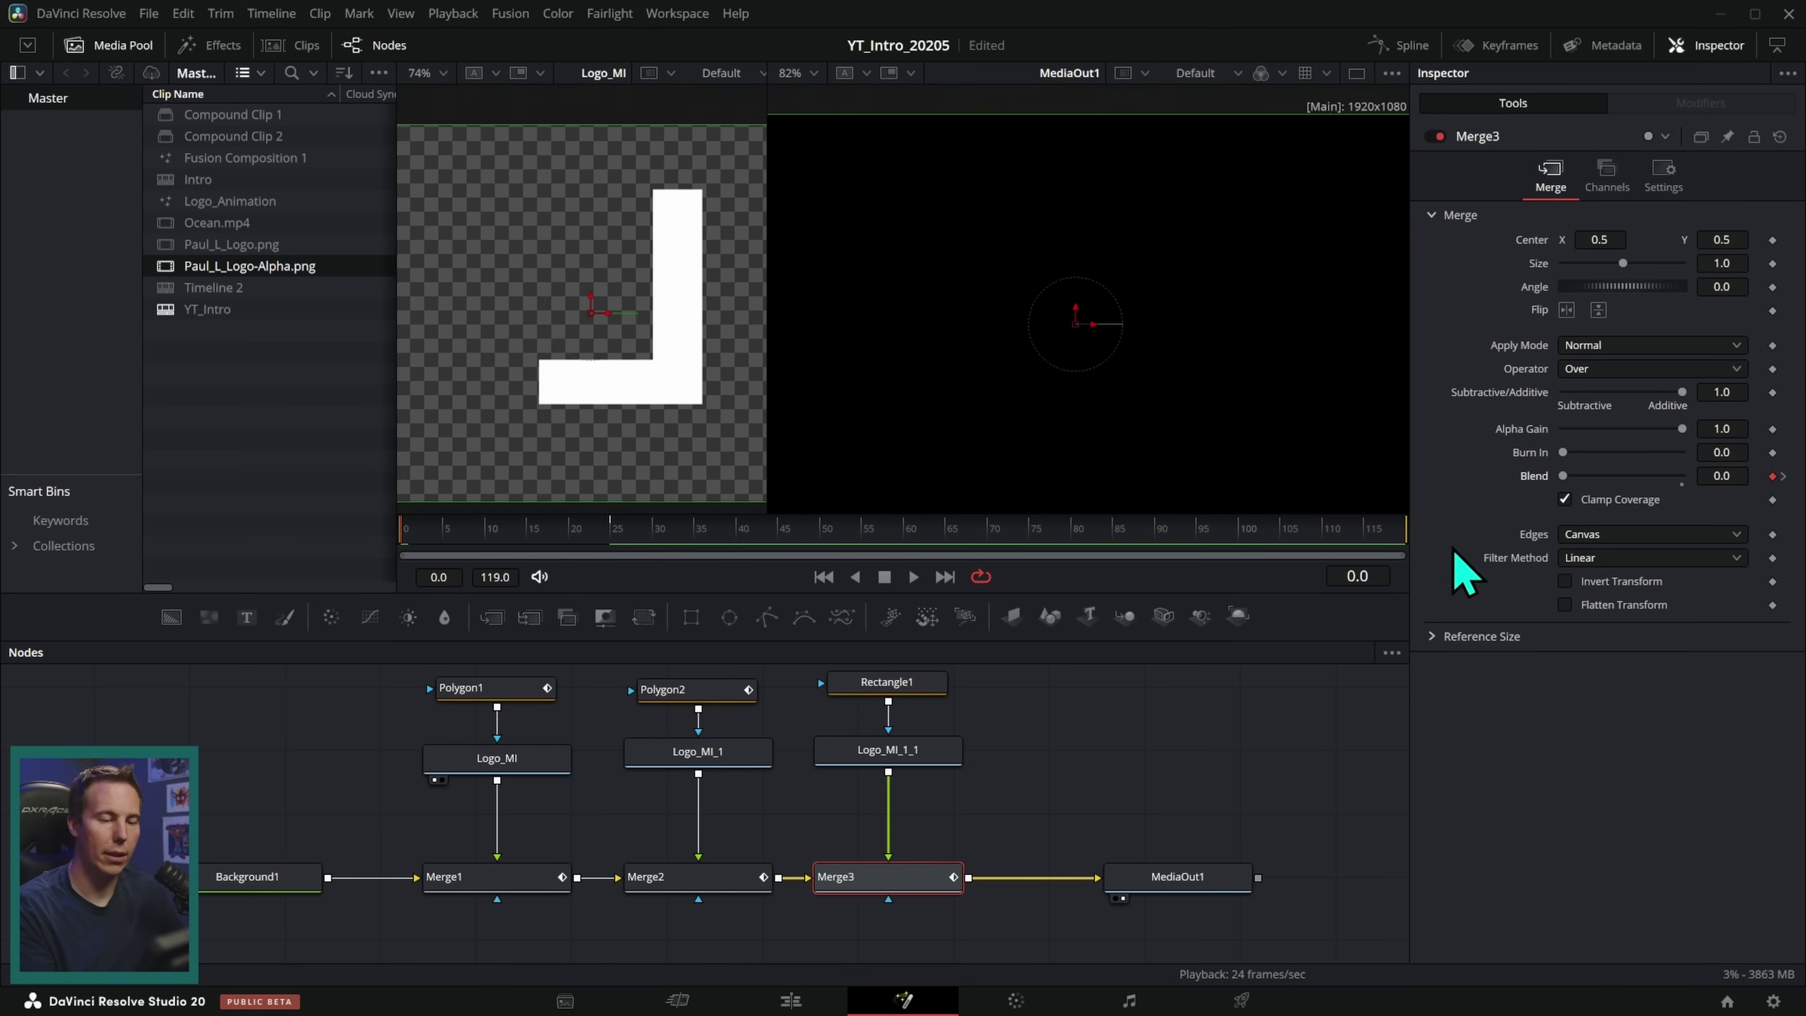
Step: Play and scrub through the first 25 frames to preview the logo's fade-in
{"action": "left_click", "coordinate": [913, 576]}
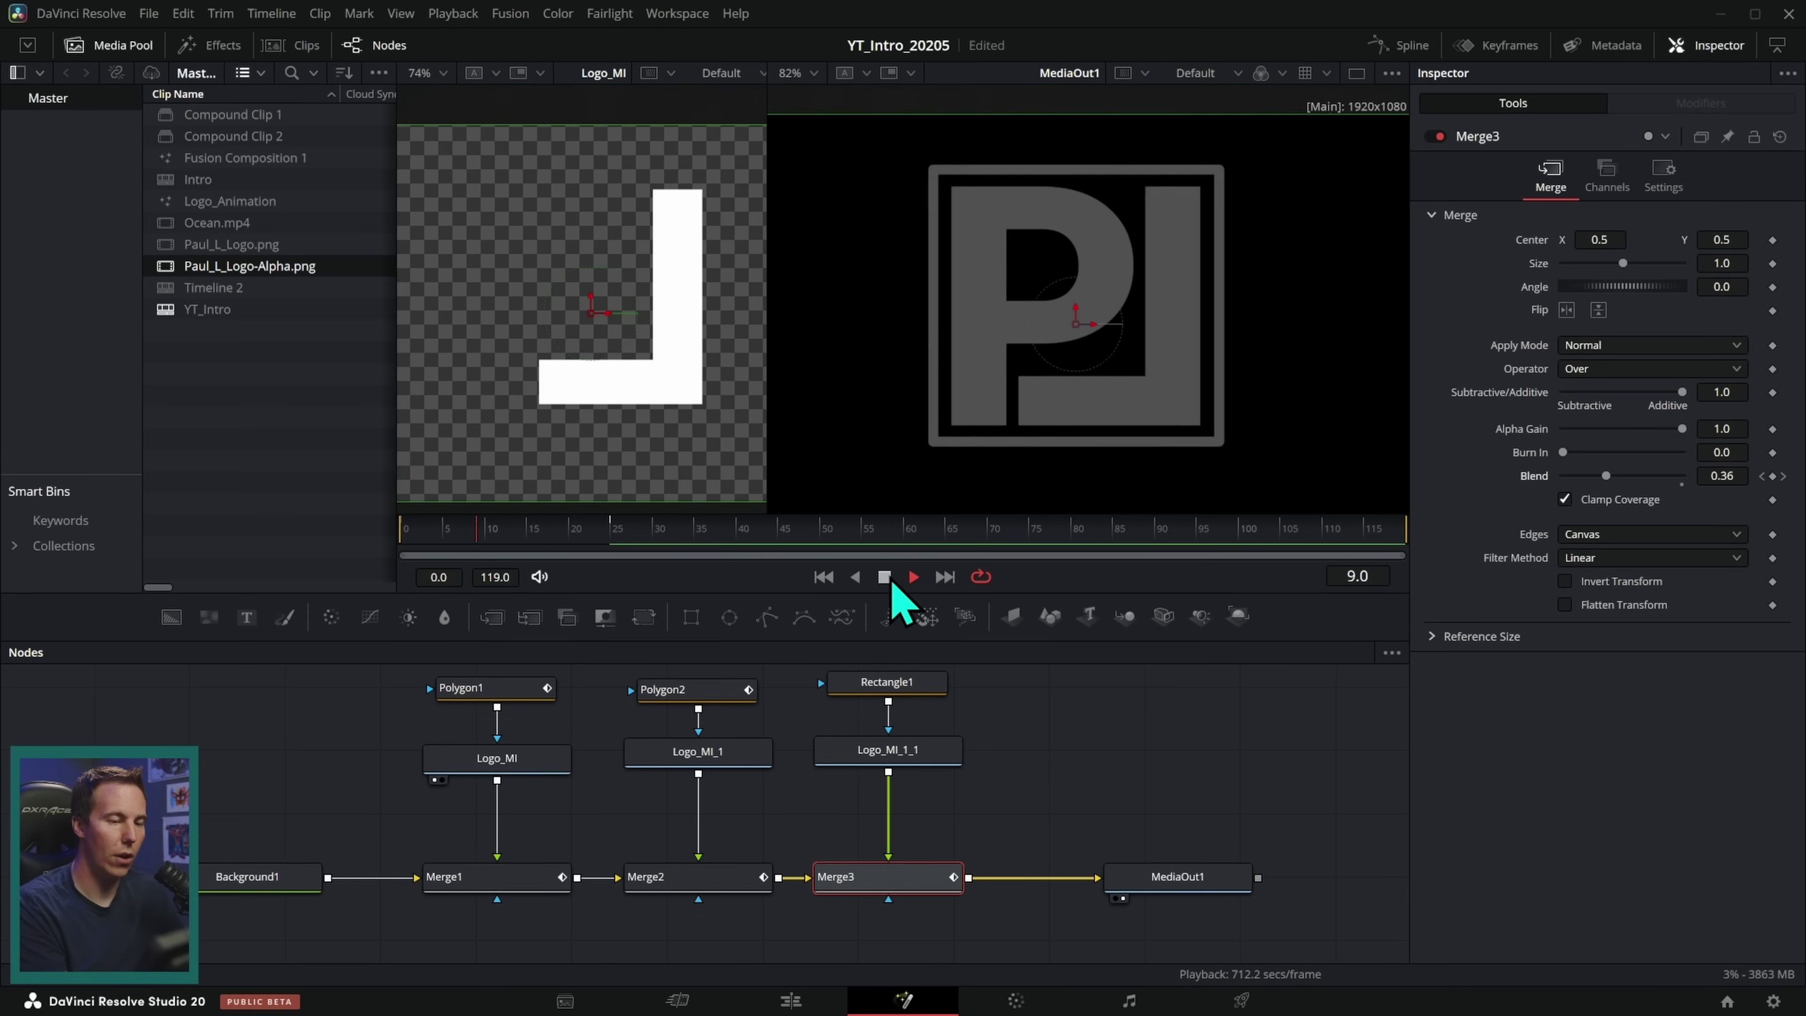
{"action": "left_click", "coordinate": [885, 578]}
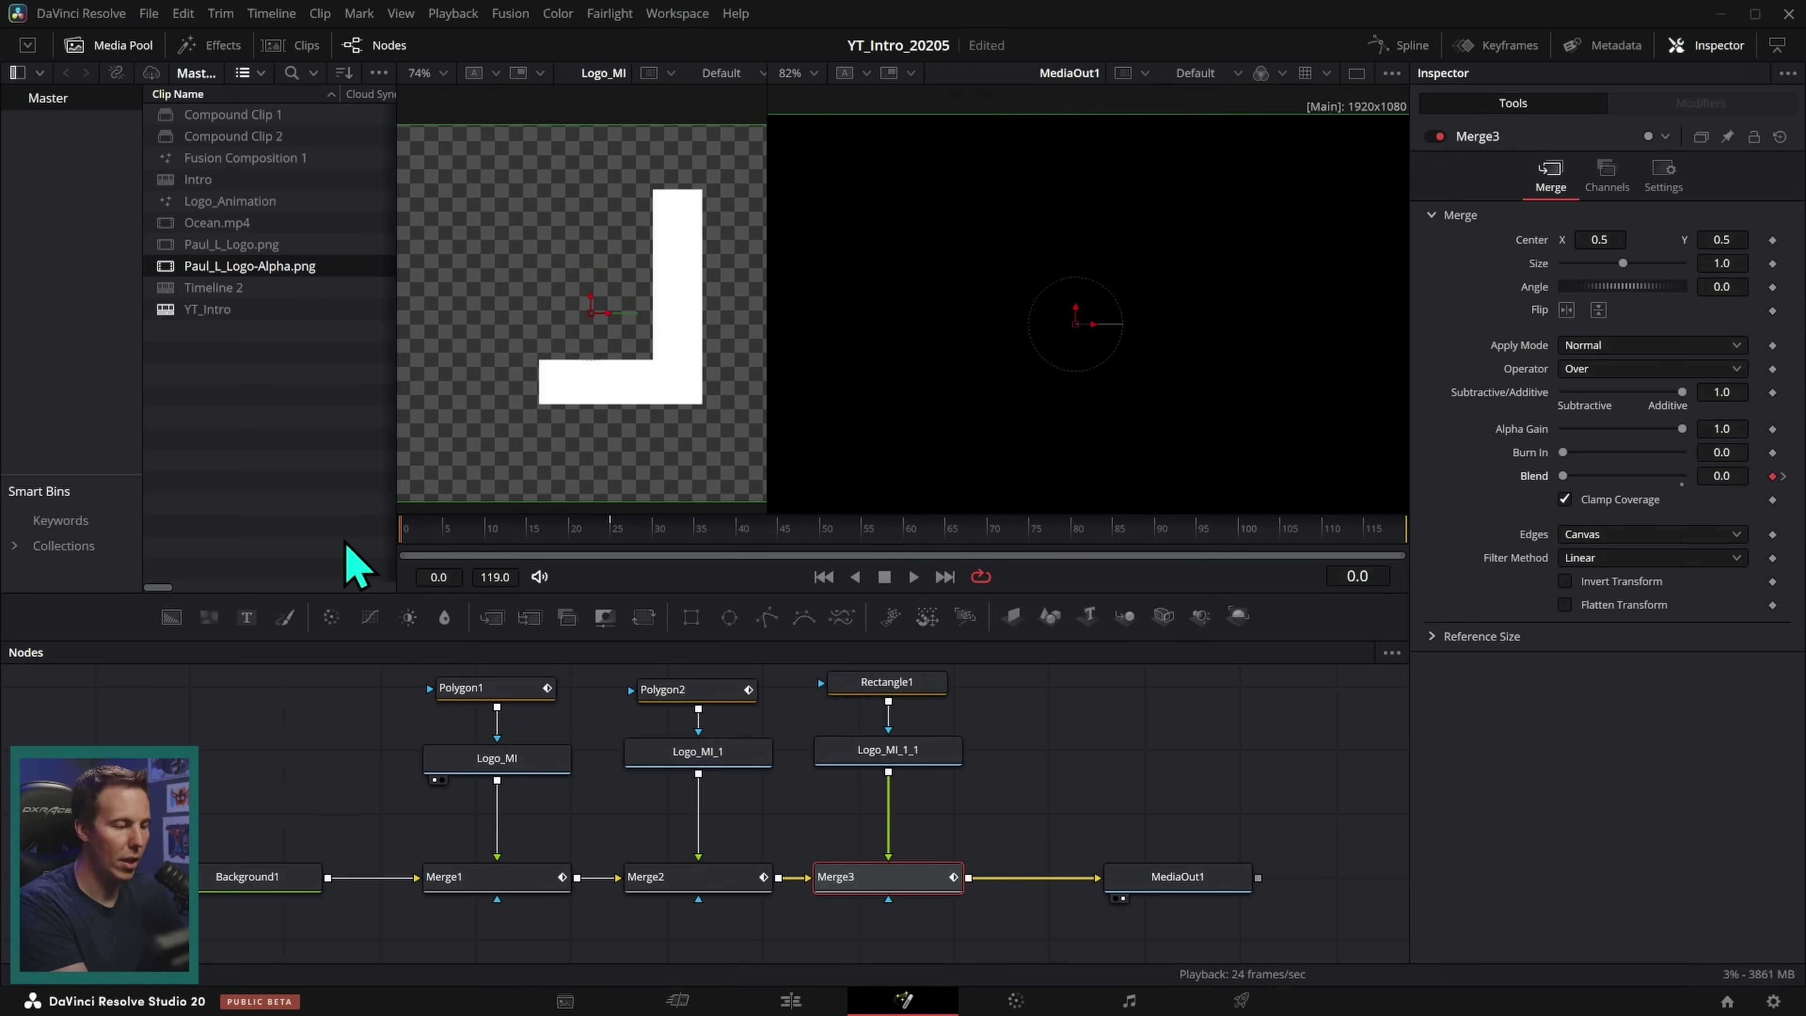
{"action": "left_click", "coordinate": [423, 545]}
{"action": "left_click_drag", "start_coordinate": [451, 548], "coordinate": [613, 546]}
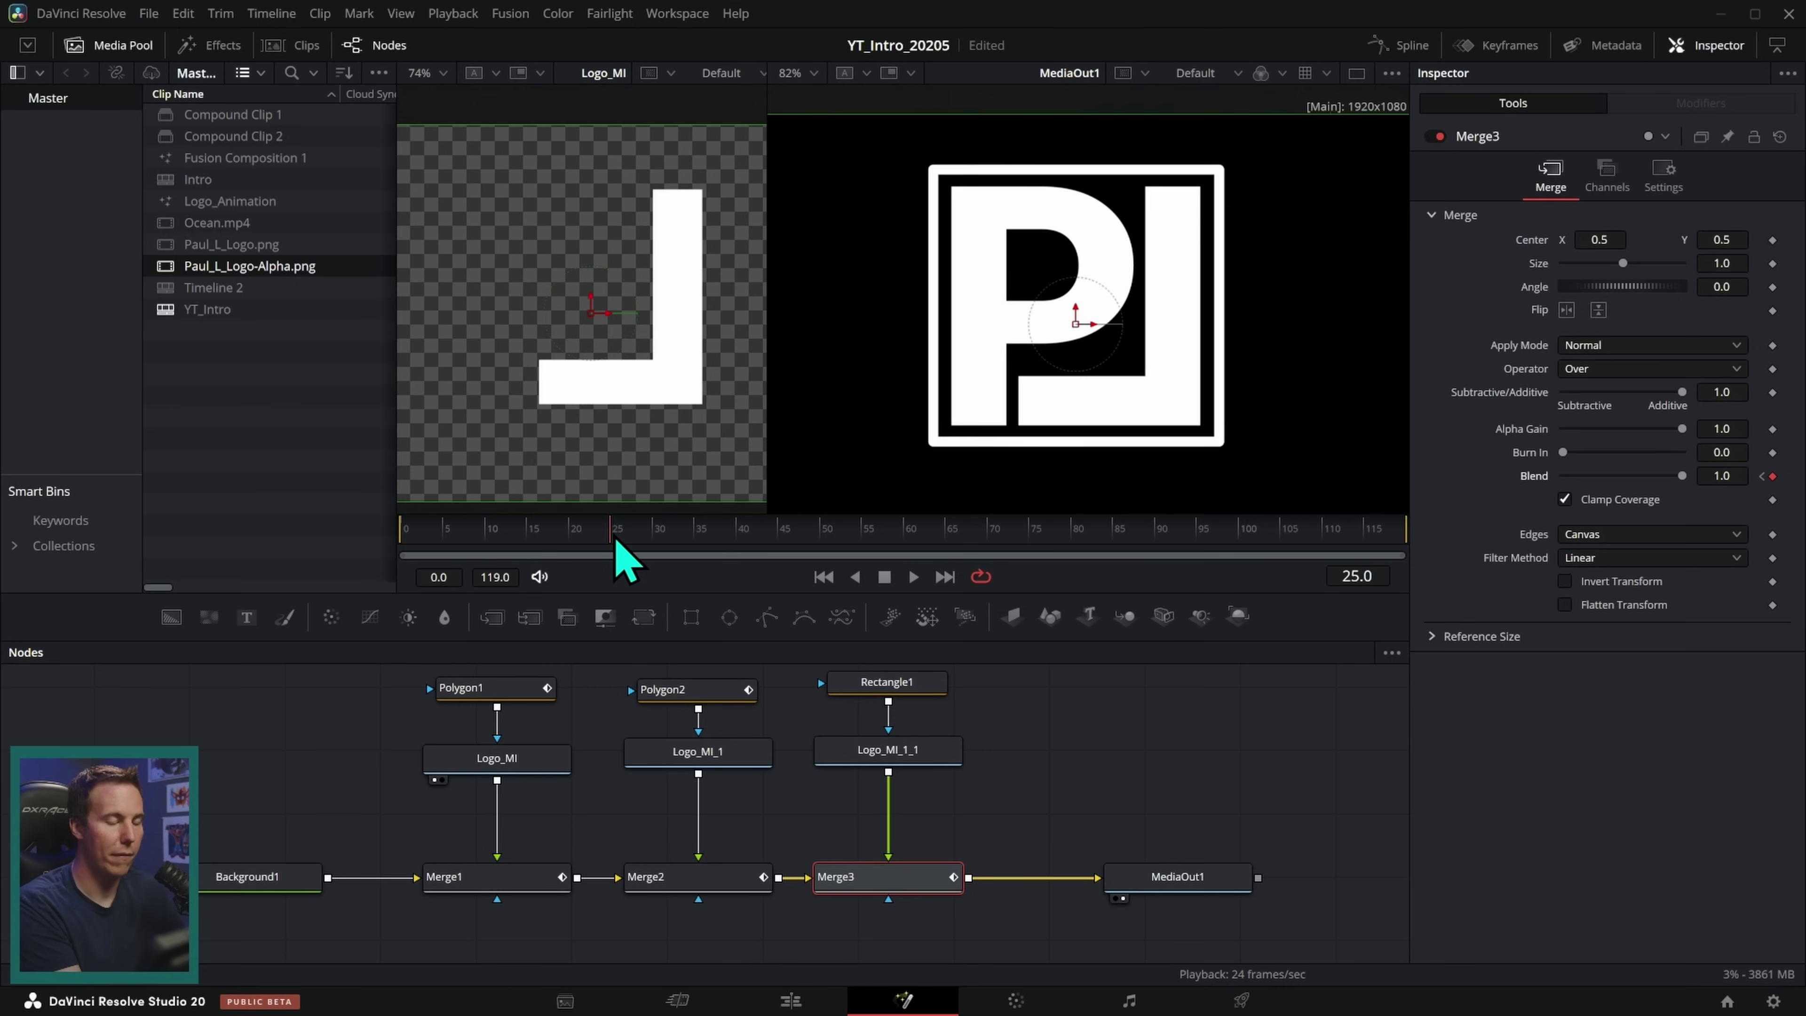
{"action": "left_click", "coordinate": [583, 539]}
{"action": "left_click", "coordinate": [577, 527]}
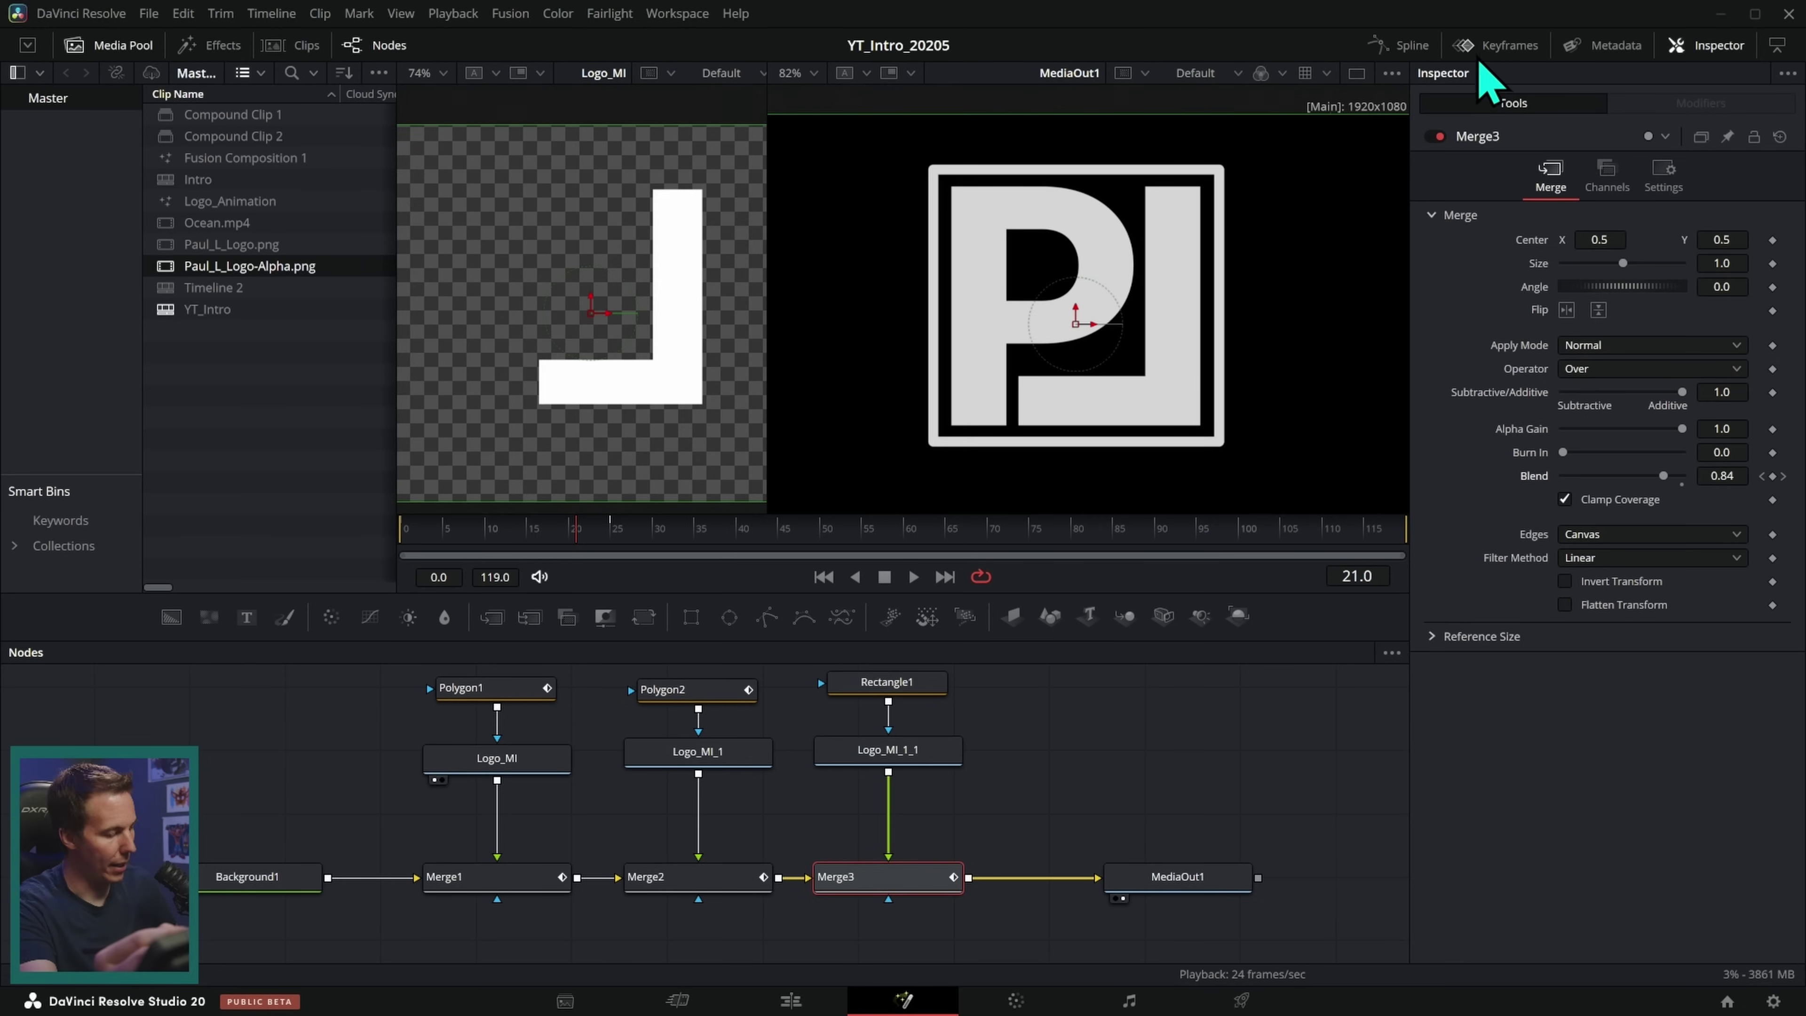
Step: Open the Keyframes editor, list all tools filtered to animated ones, and fit their keyframes in the view
{"action": "left_click", "coordinate": [1510, 47]}
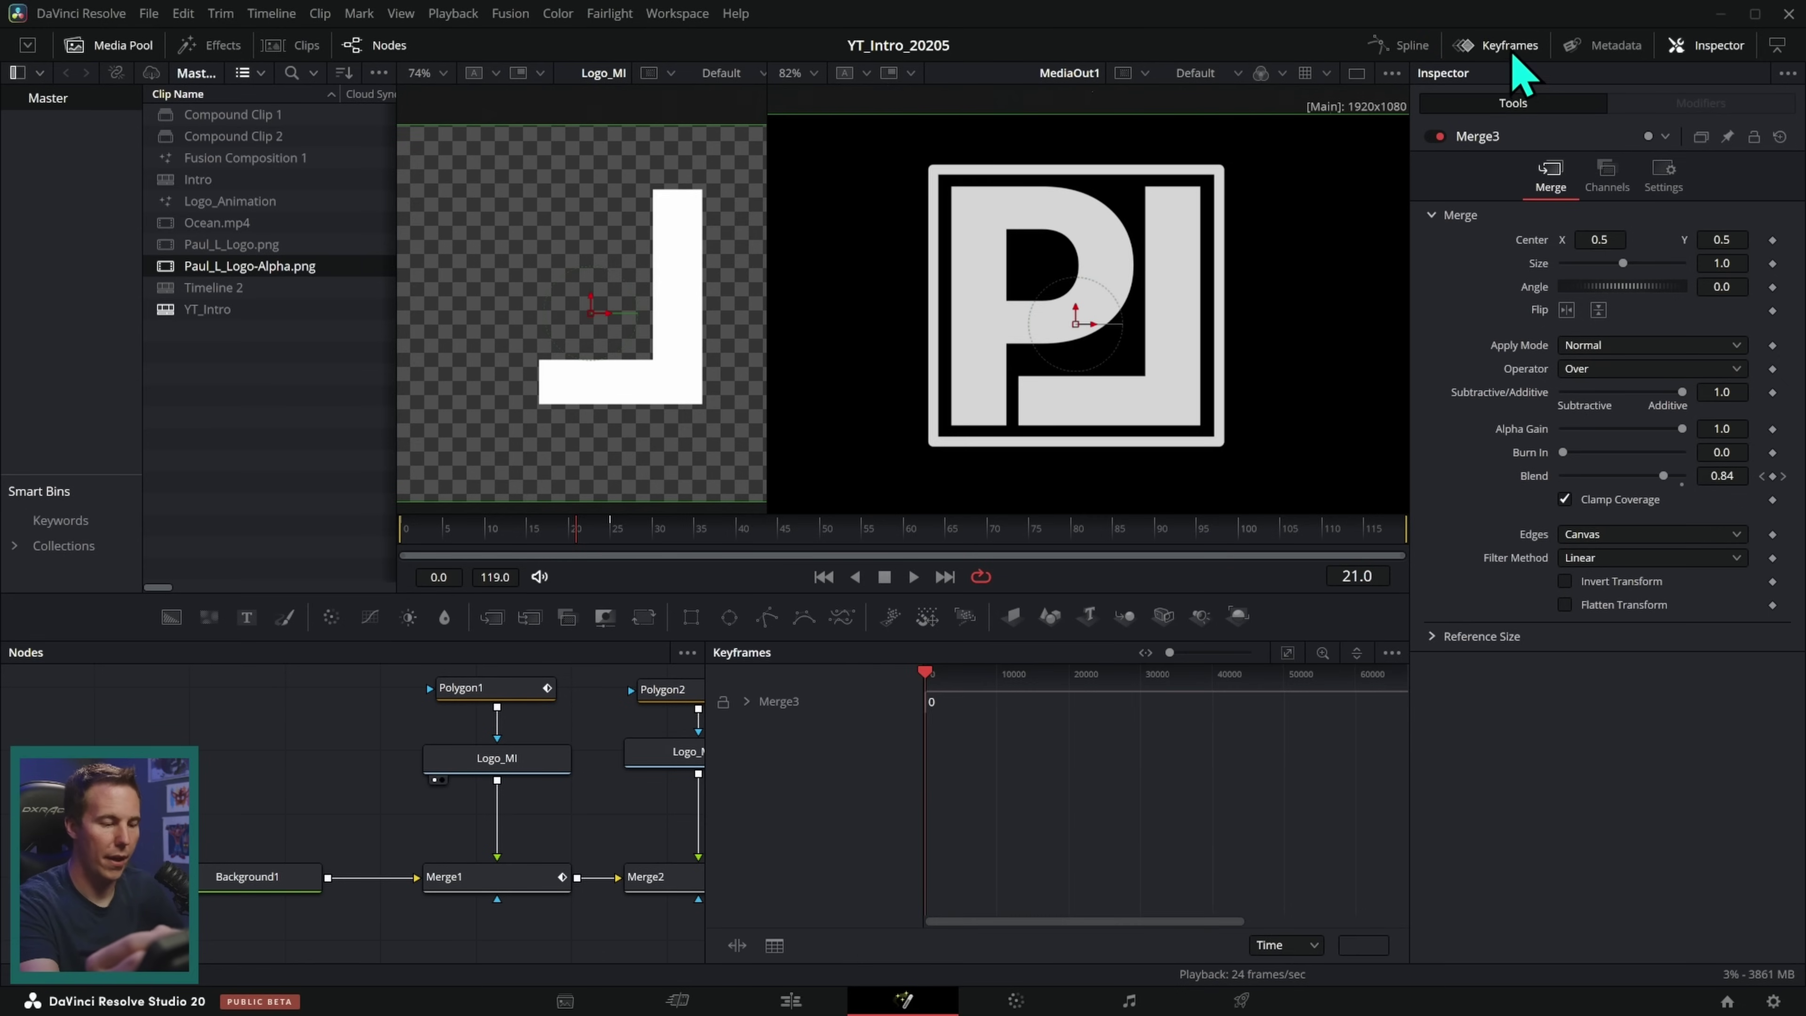
{"action": "left_click", "coordinate": [1391, 652]}
{"action": "left_click", "coordinate": [1376, 680]}
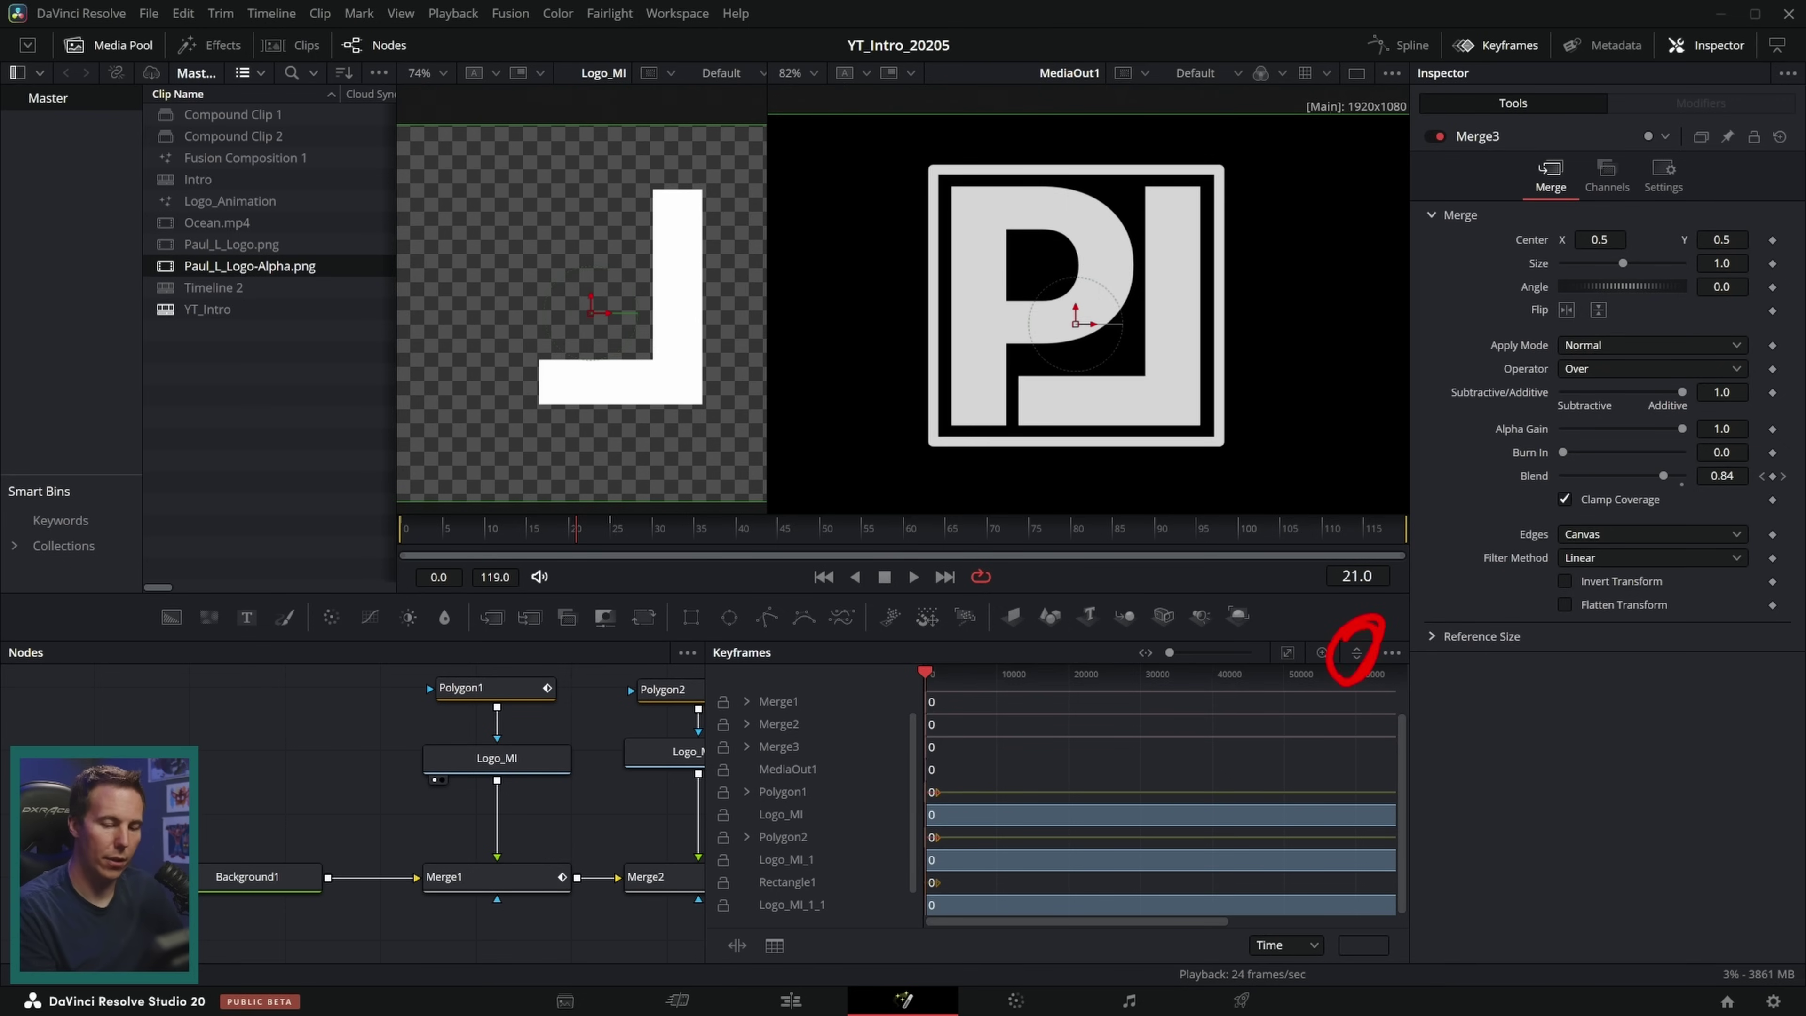
{"action": "left_click", "coordinate": [1357, 653]}
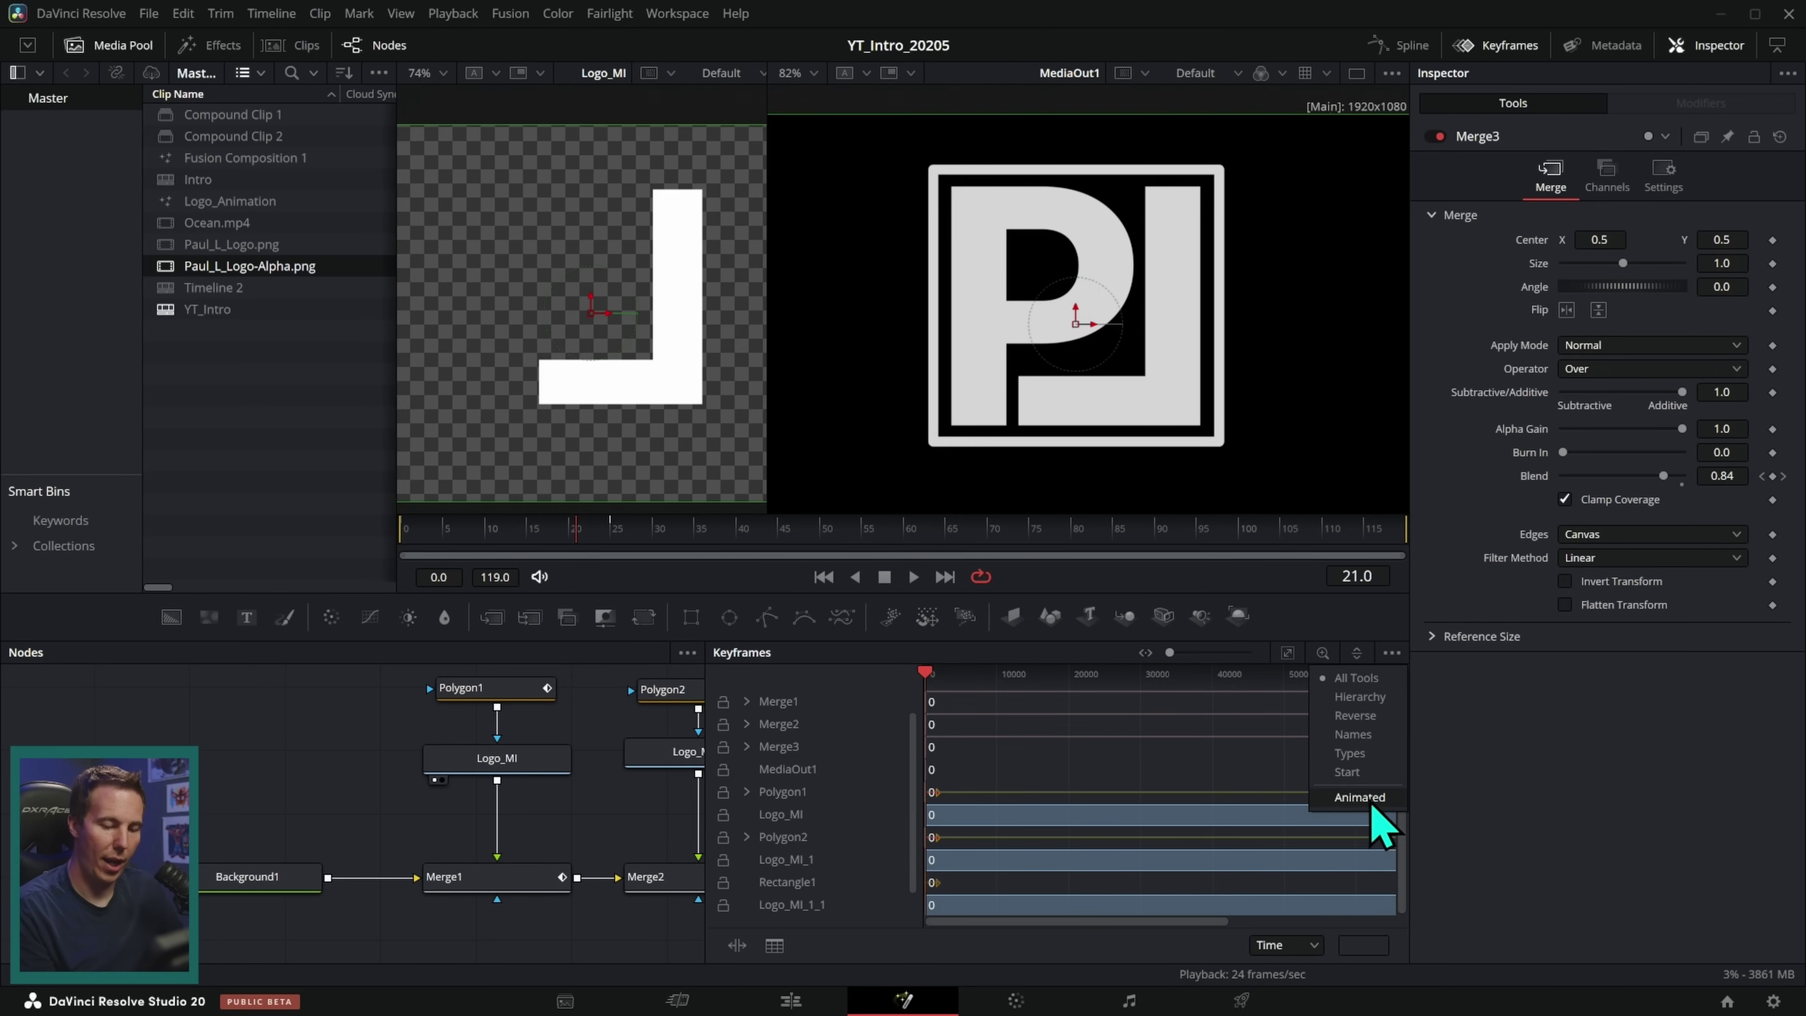
{"action": "left_click", "coordinate": [1380, 818]}
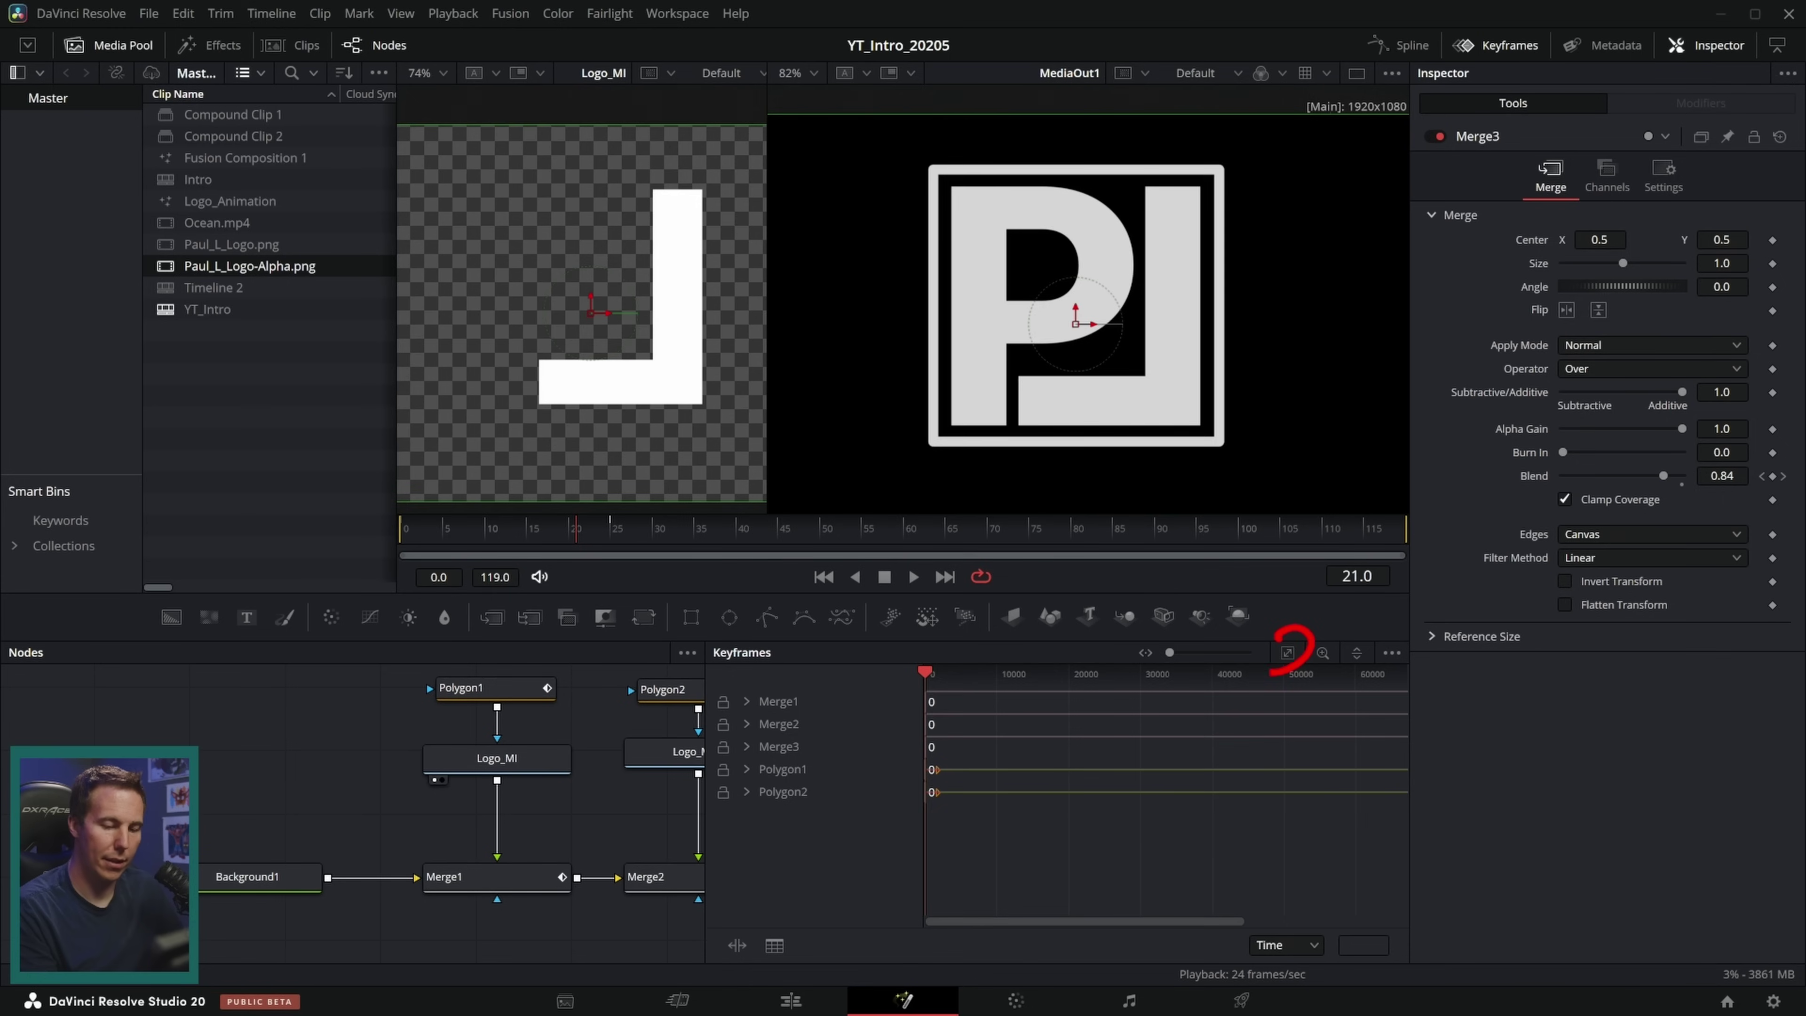
{"action": "left_click", "coordinate": [1287, 652]}
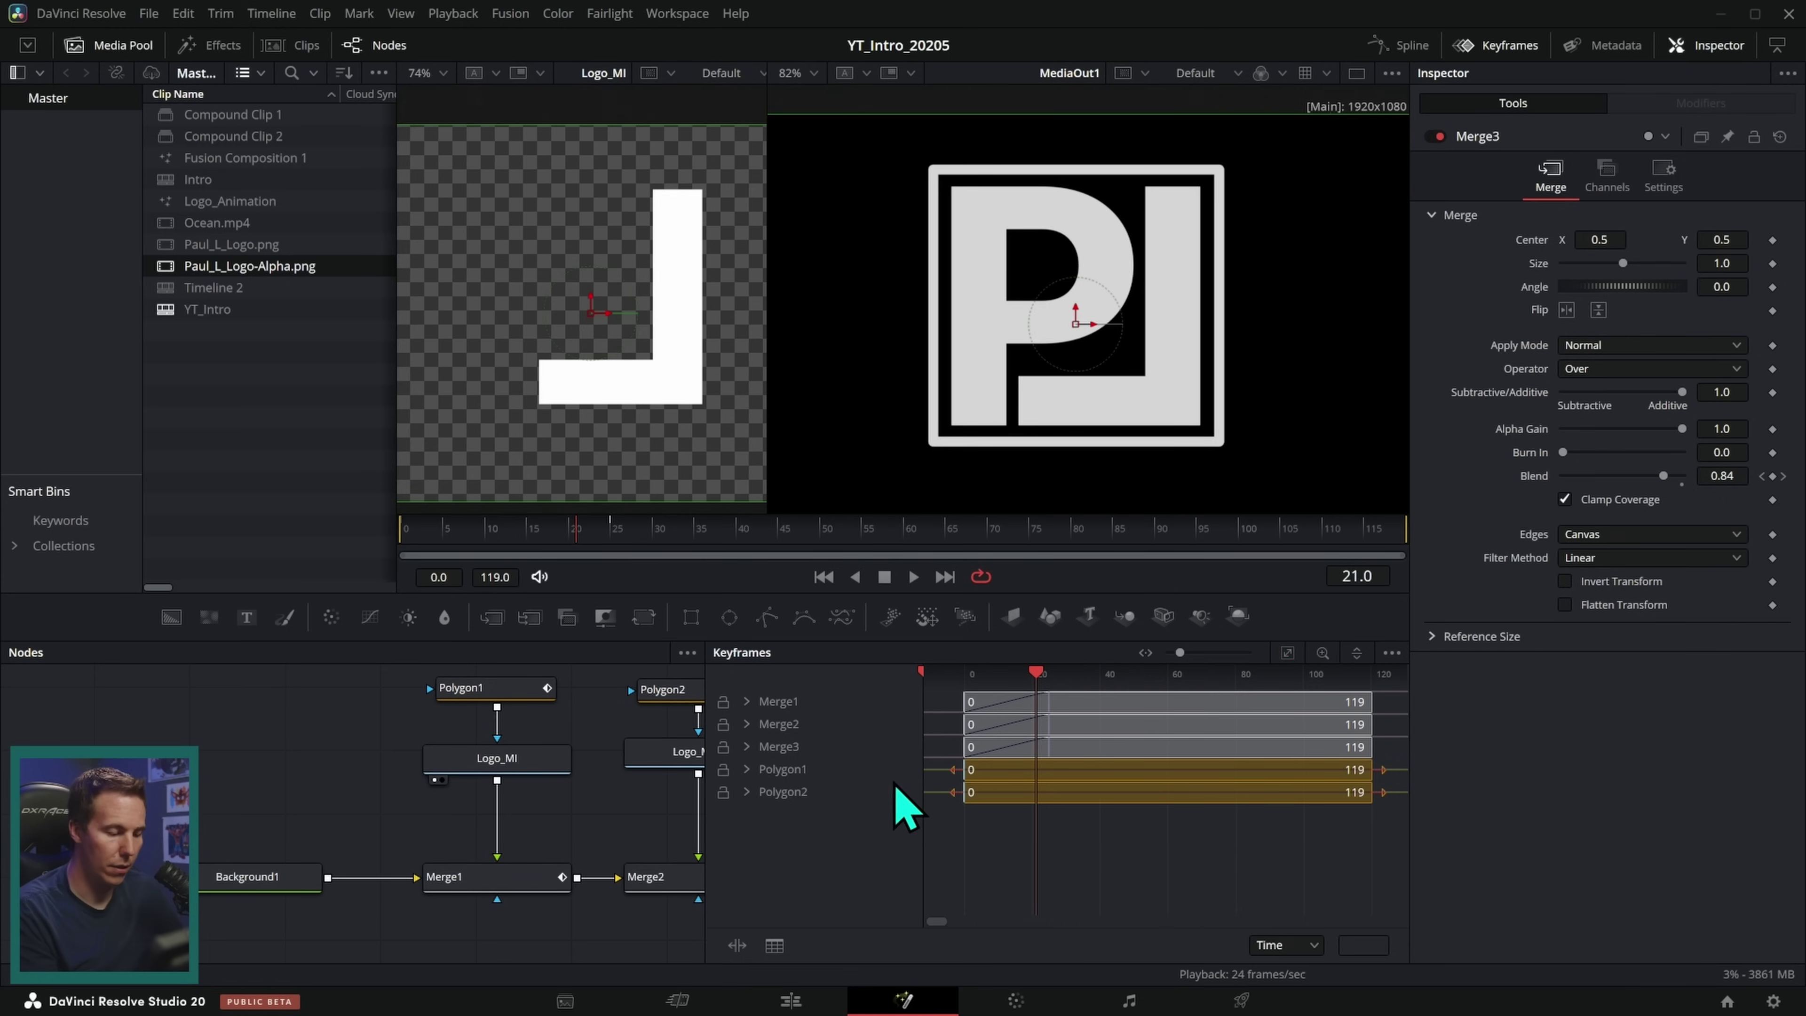
Step: Stagger the Blend keyframes: end Merge1 at about frame 14, run Merge2 over about 4–19 and Merge3 over 12–24
{"action": "left_click", "coordinate": [747, 747]}
{"action": "left_click", "coordinate": [747, 724]}
{"action": "left_click", "coordinate": [747, 701]}
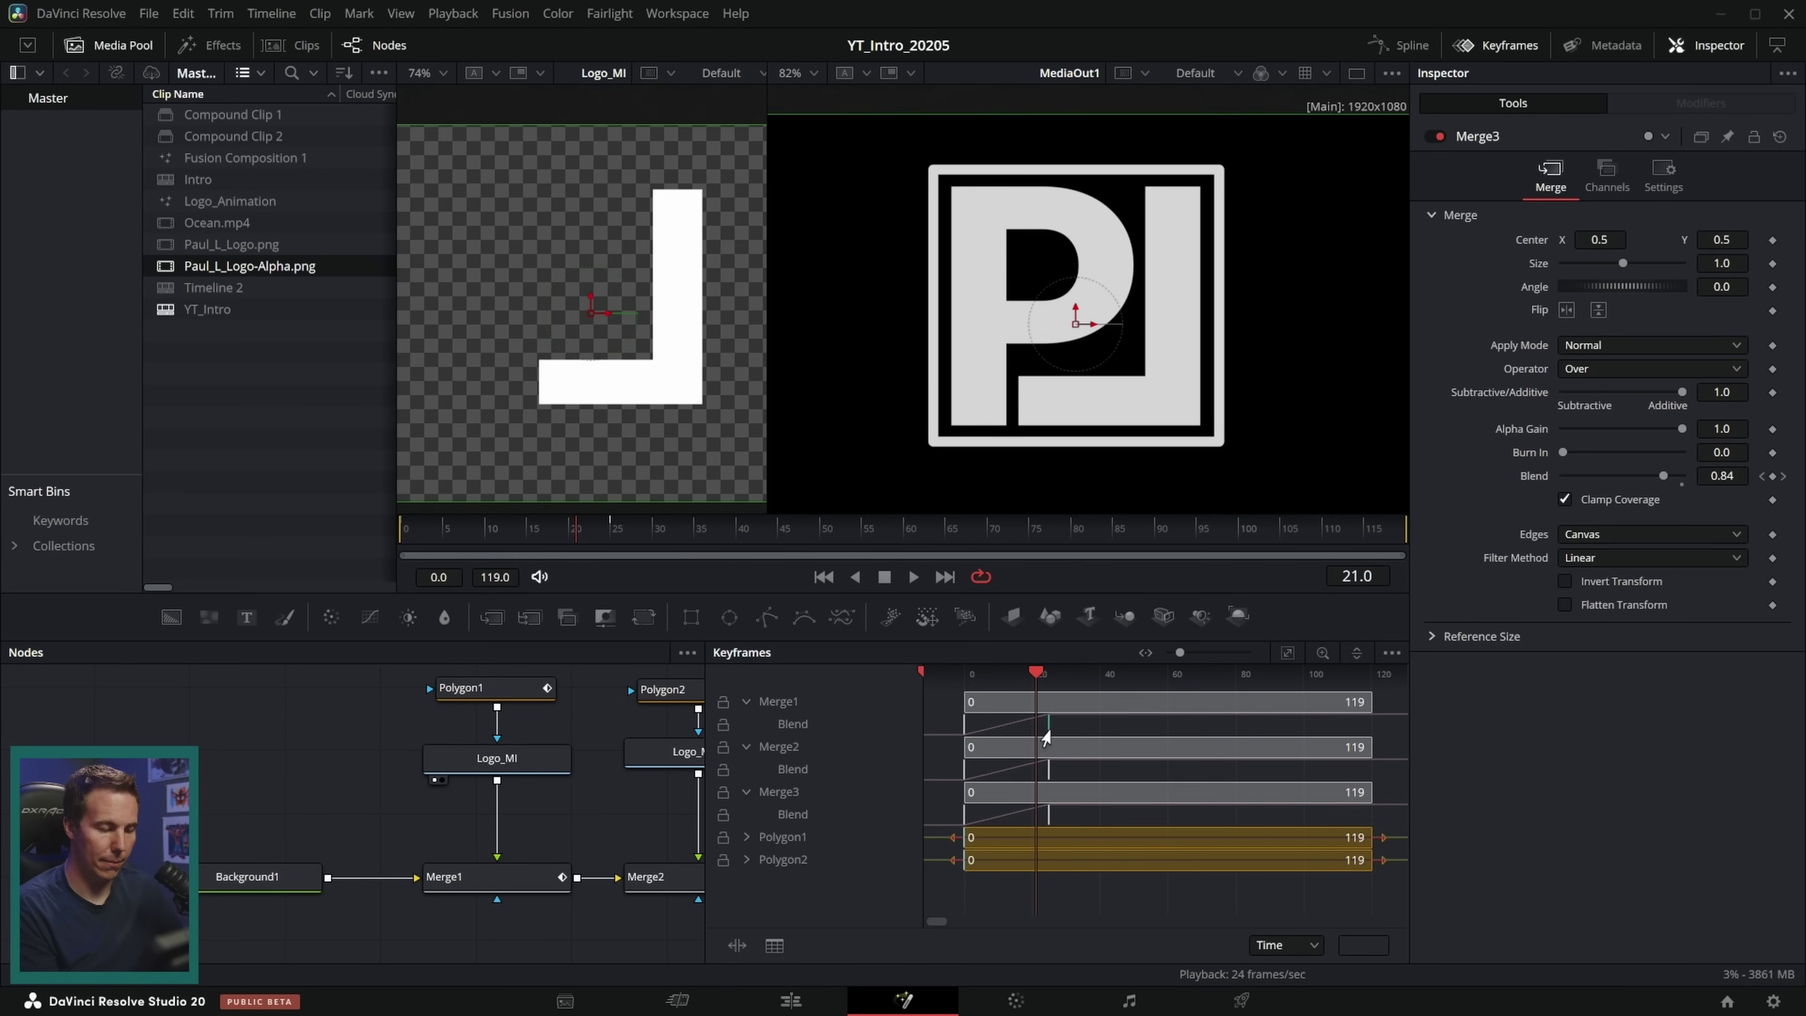
{"action": "left_click_drag", "start_coordinate": [1048, 730], "coordinate": [1011, 735]}
{"action": "left_click_drag", "start_coordinate": [964, 769], "coordinate": [1029, 773]}
{"action": "left_click_drag", "start_coordinate": [964, 825], "coordinate": [1046, 828]}
Step: Play the composition from the start to preview the staggered fade-in of the L, P and frame
{"action": "left_click_drag", "start_coordinate": [1036, 677], "coordinate": [948, 717]}
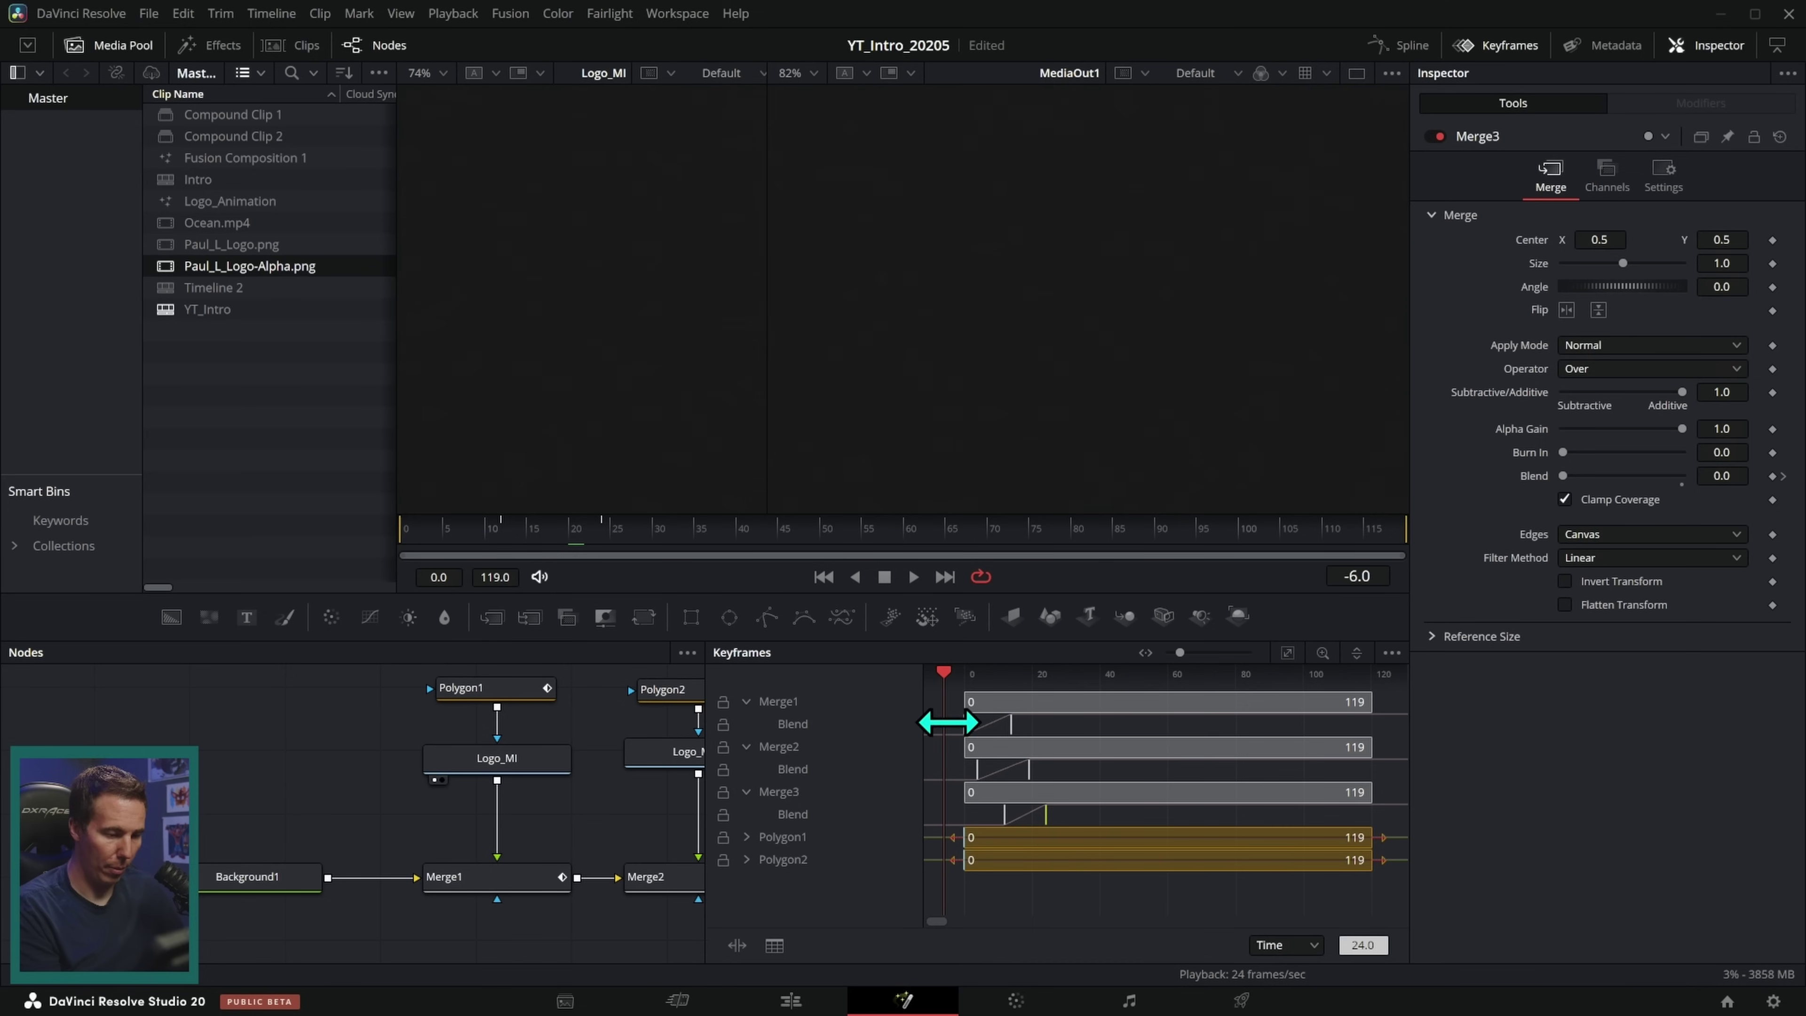
{"action": "key", "text": "space"}
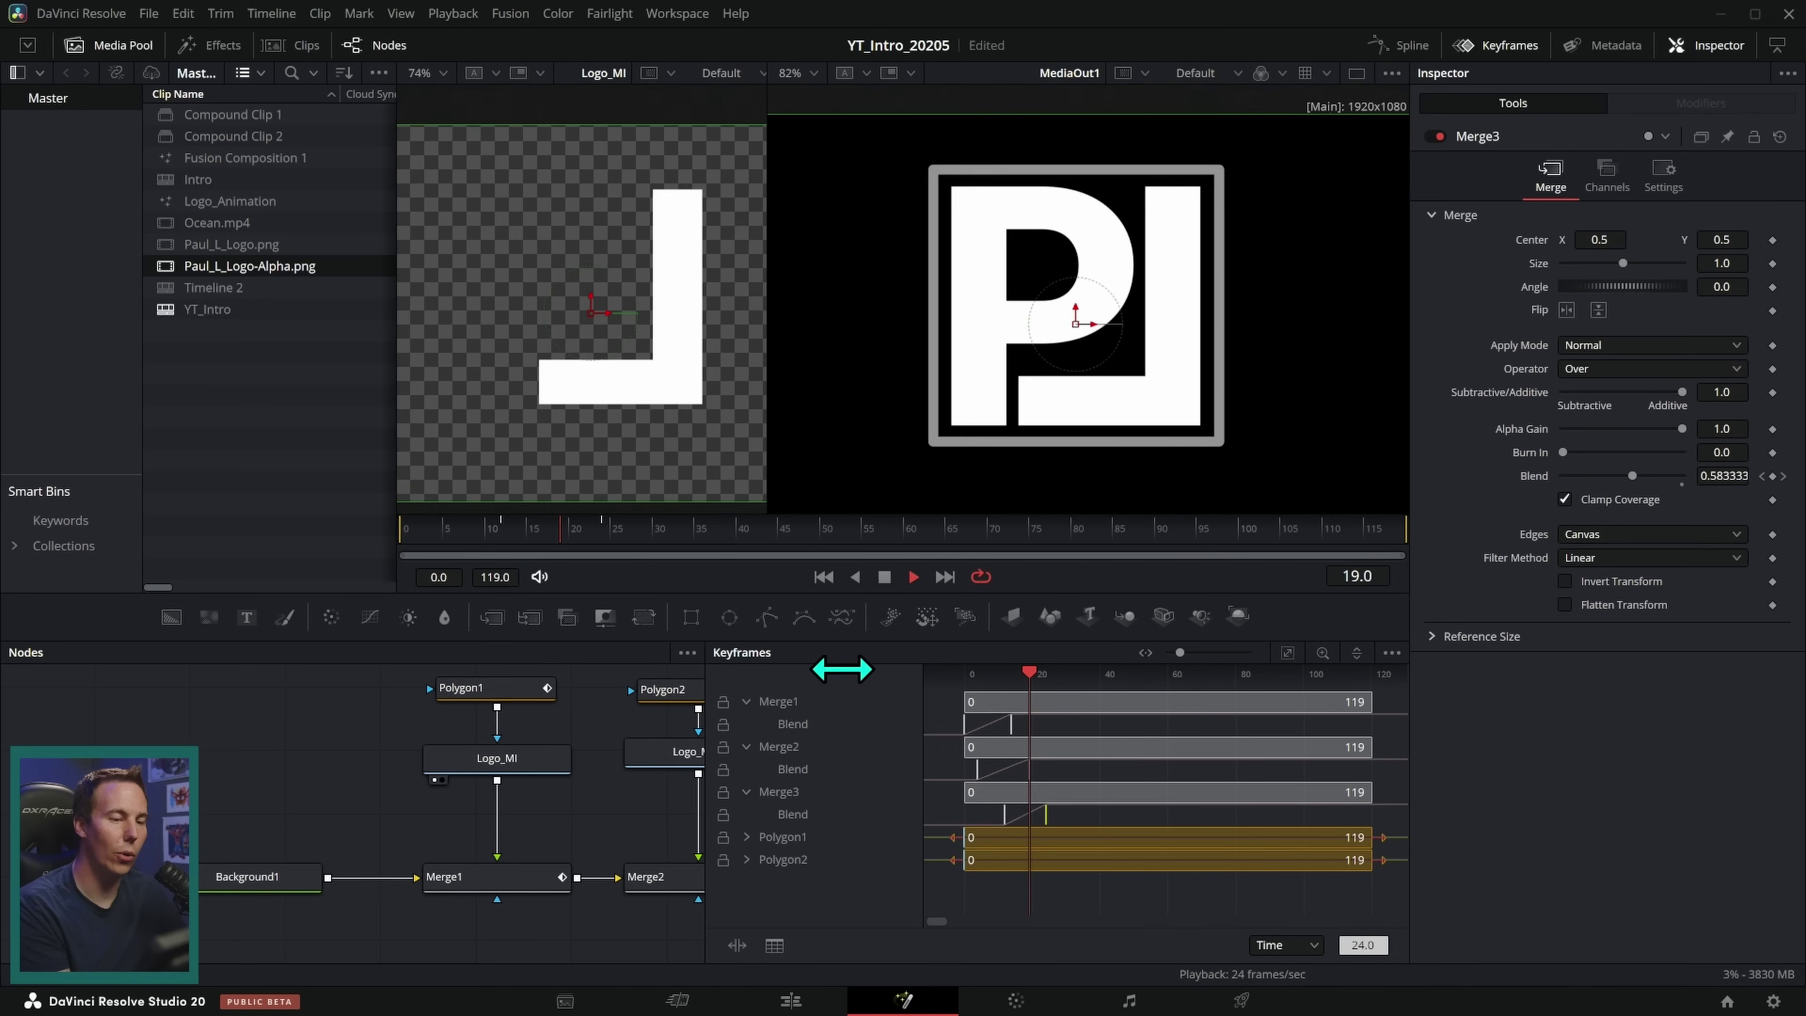
{"action": "key", "text": "space"}
{"action": "key", "text": "space"}
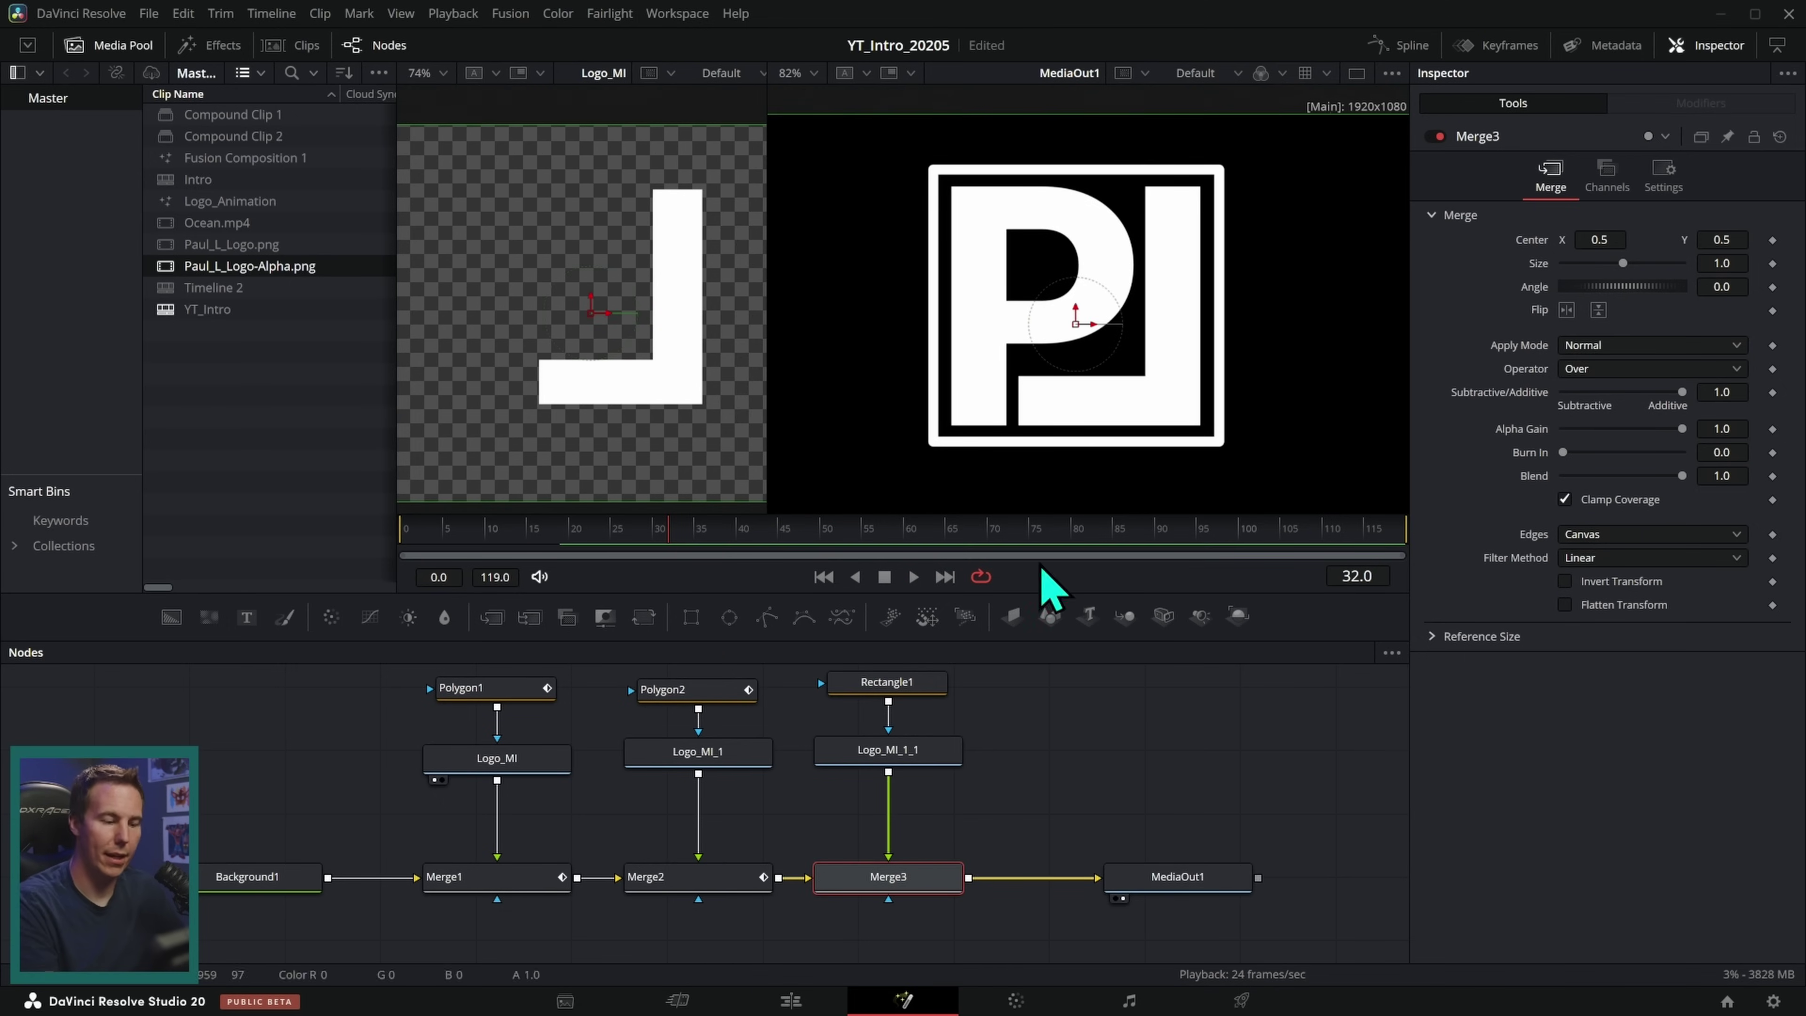
Step: Reset Merge2 and Merge1 to their defaults, clearing their Blend keyframes
{"action": "left_click", "coordinate": [765, 879]}
{"action": "left_click", "coordinate": [1780, 136]}
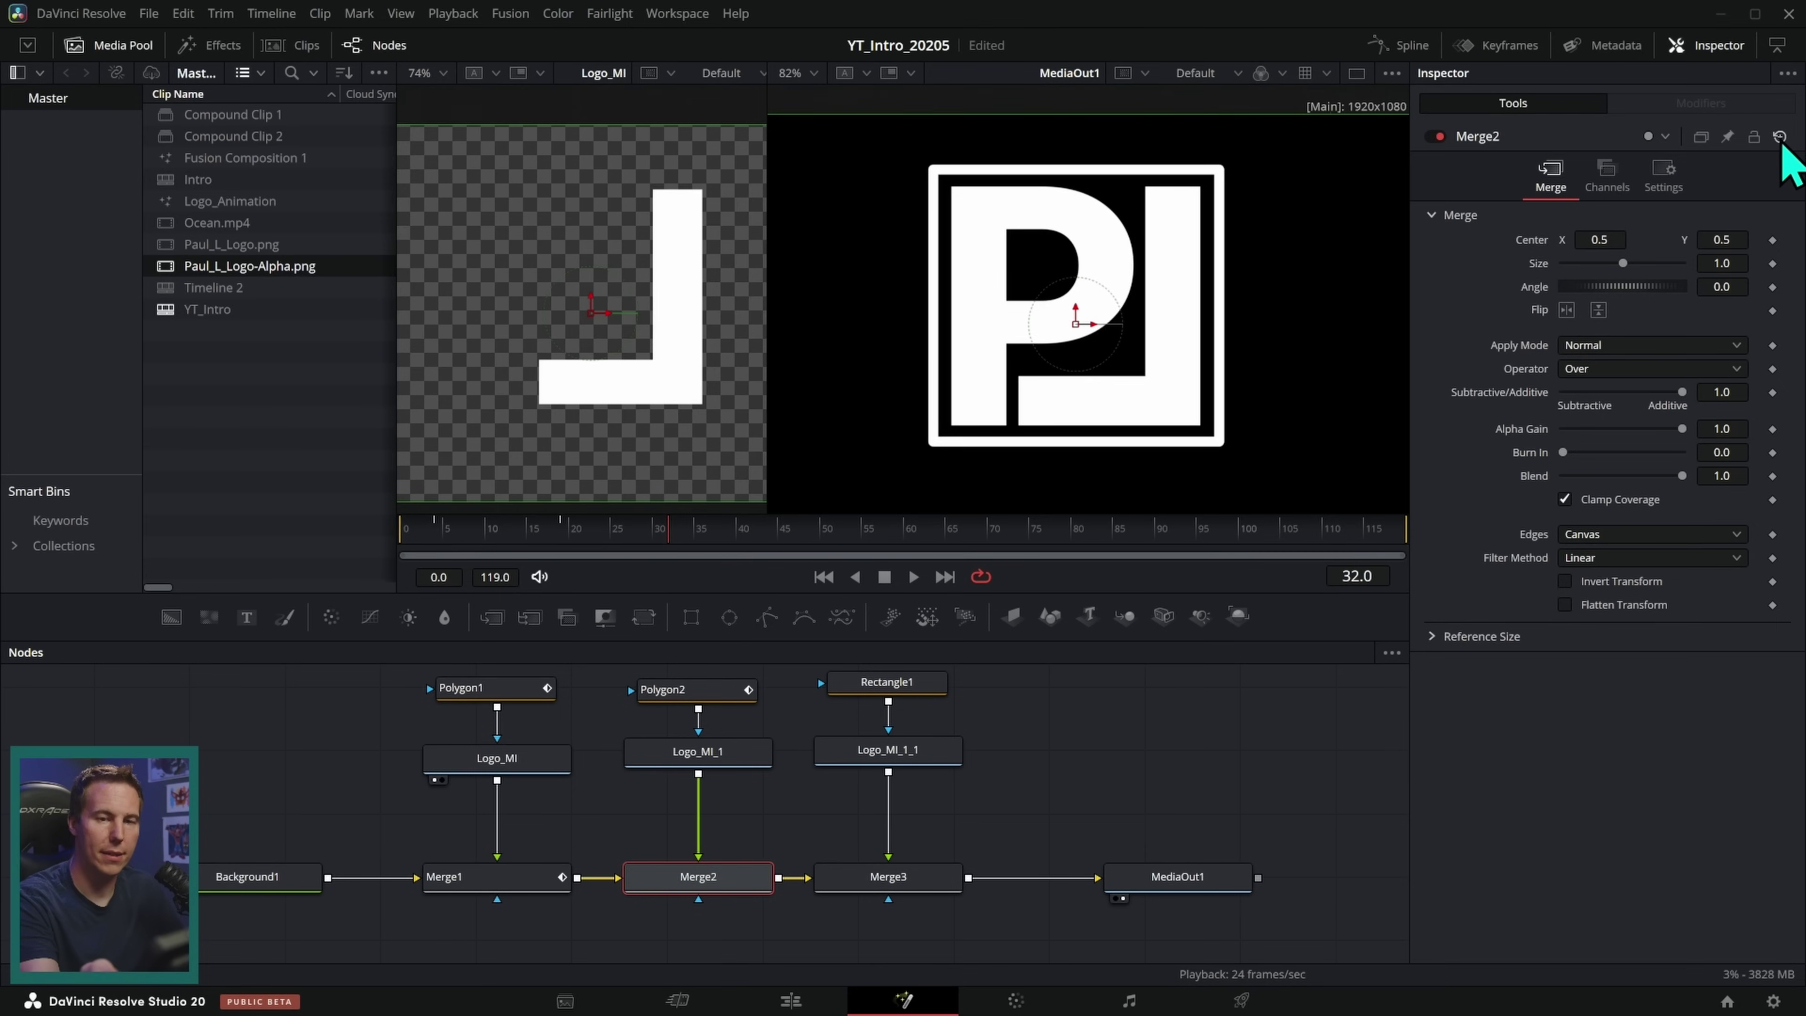
{"action": "left_click", "coordinate": [522, 882]}
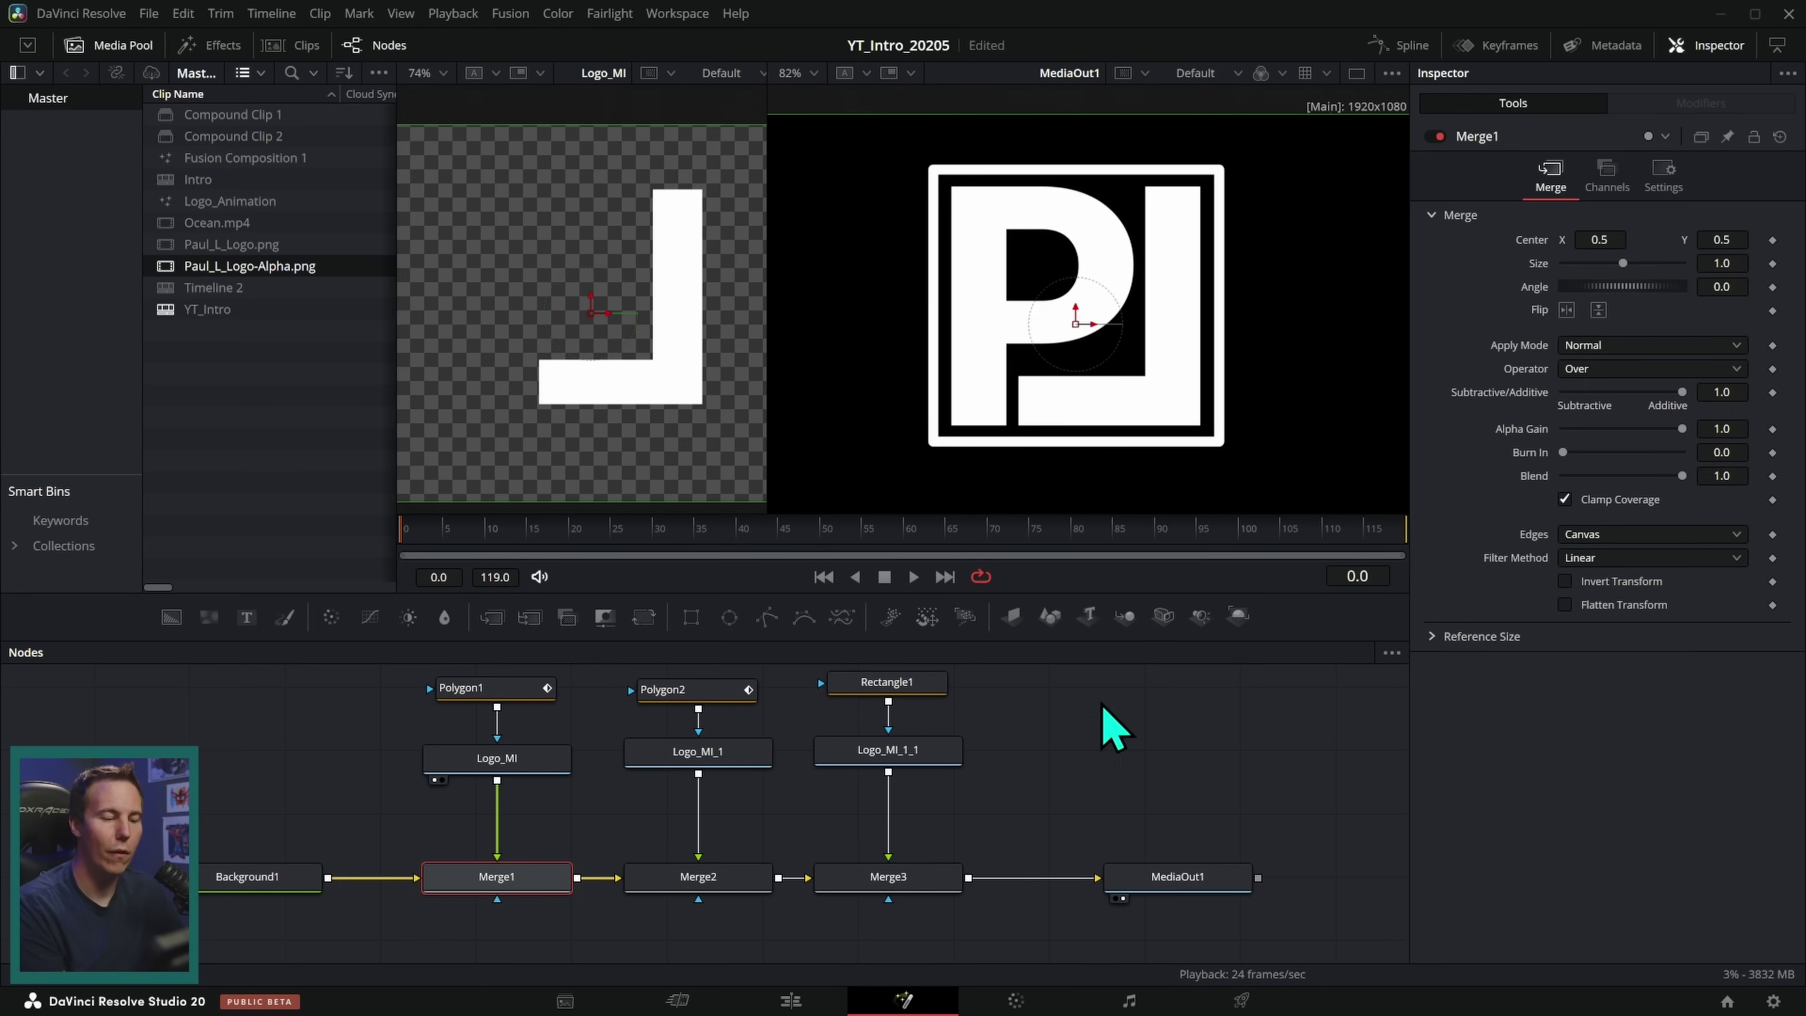
Step: Insert Transform nodes after Logo_MI and Logo_MI_1, and test shifting the P with Transform2's Center X before resetting it
{"action": "left_click_drag", "start_coordinate": [665, 680], "coordinate": [605, 786]}
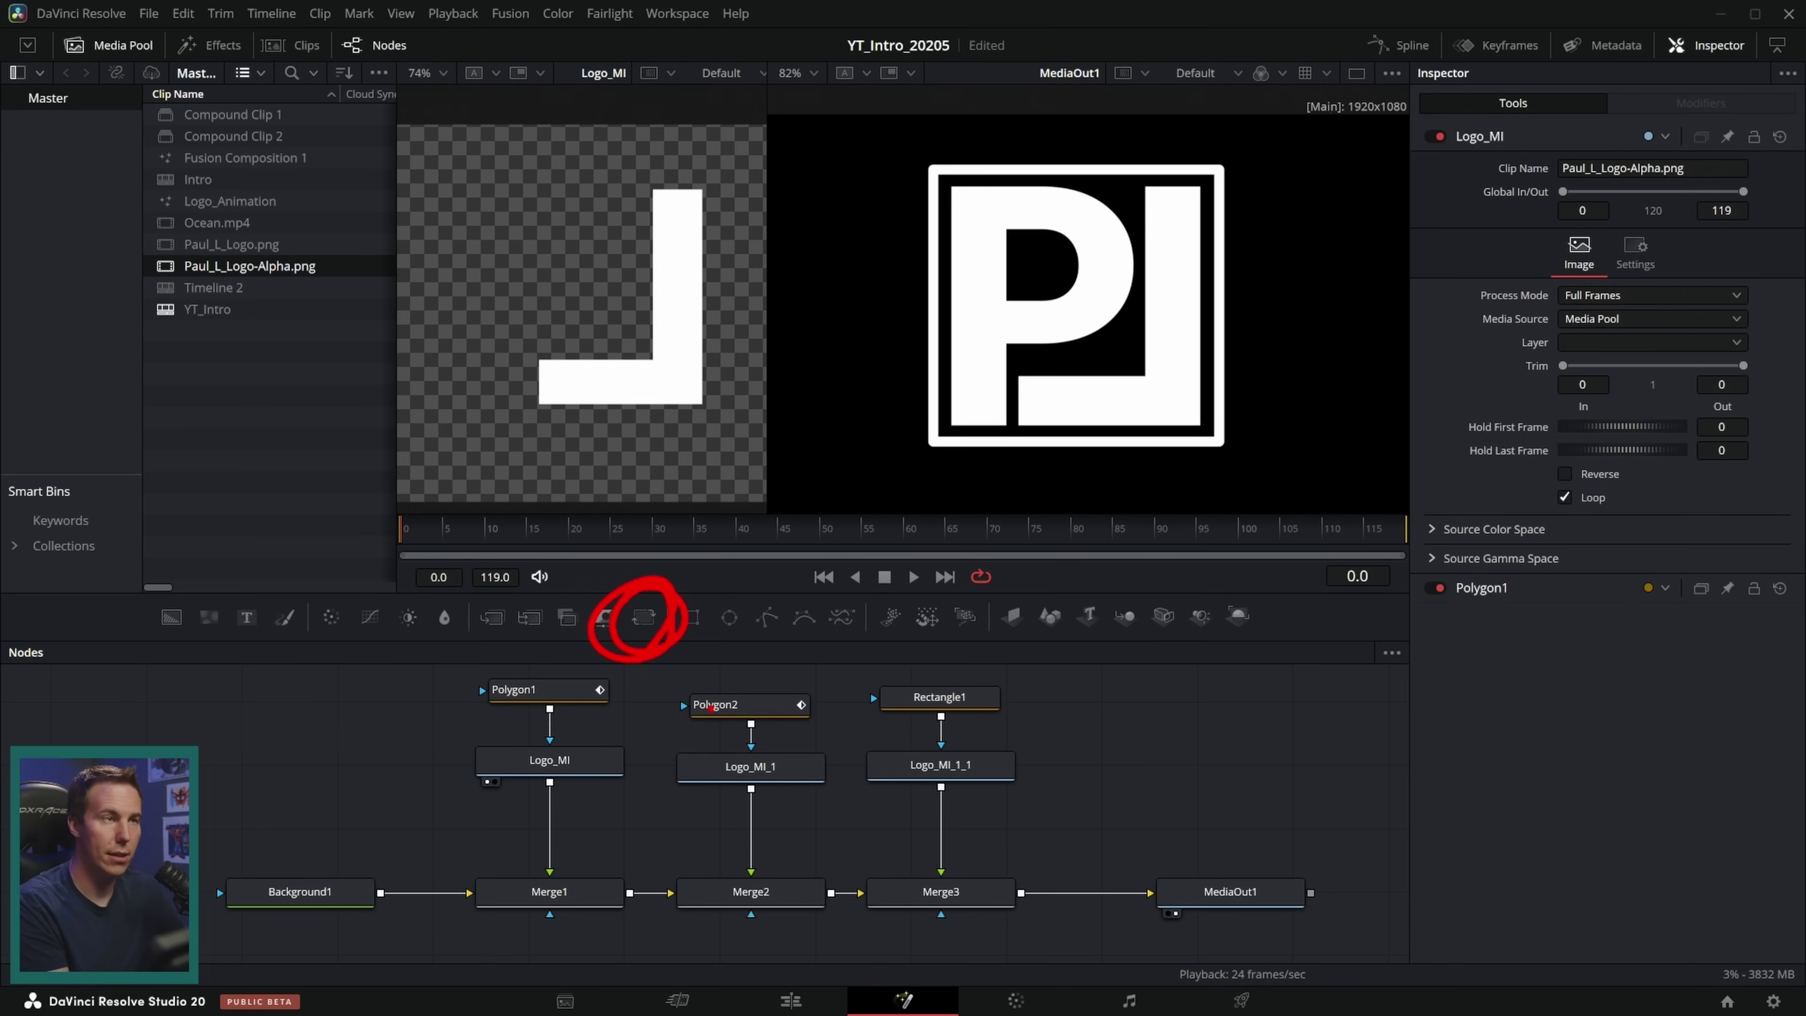
{"action": "mouse_move", "coordinate": [646, 619]}
{"action": "left_mouse_down"}
{"action": "mouse_move", "coordinate": [604, 803]}
{"action": "mouse_move", "coordinate": [553, 836]}
{"action": "left_mouse_up"}
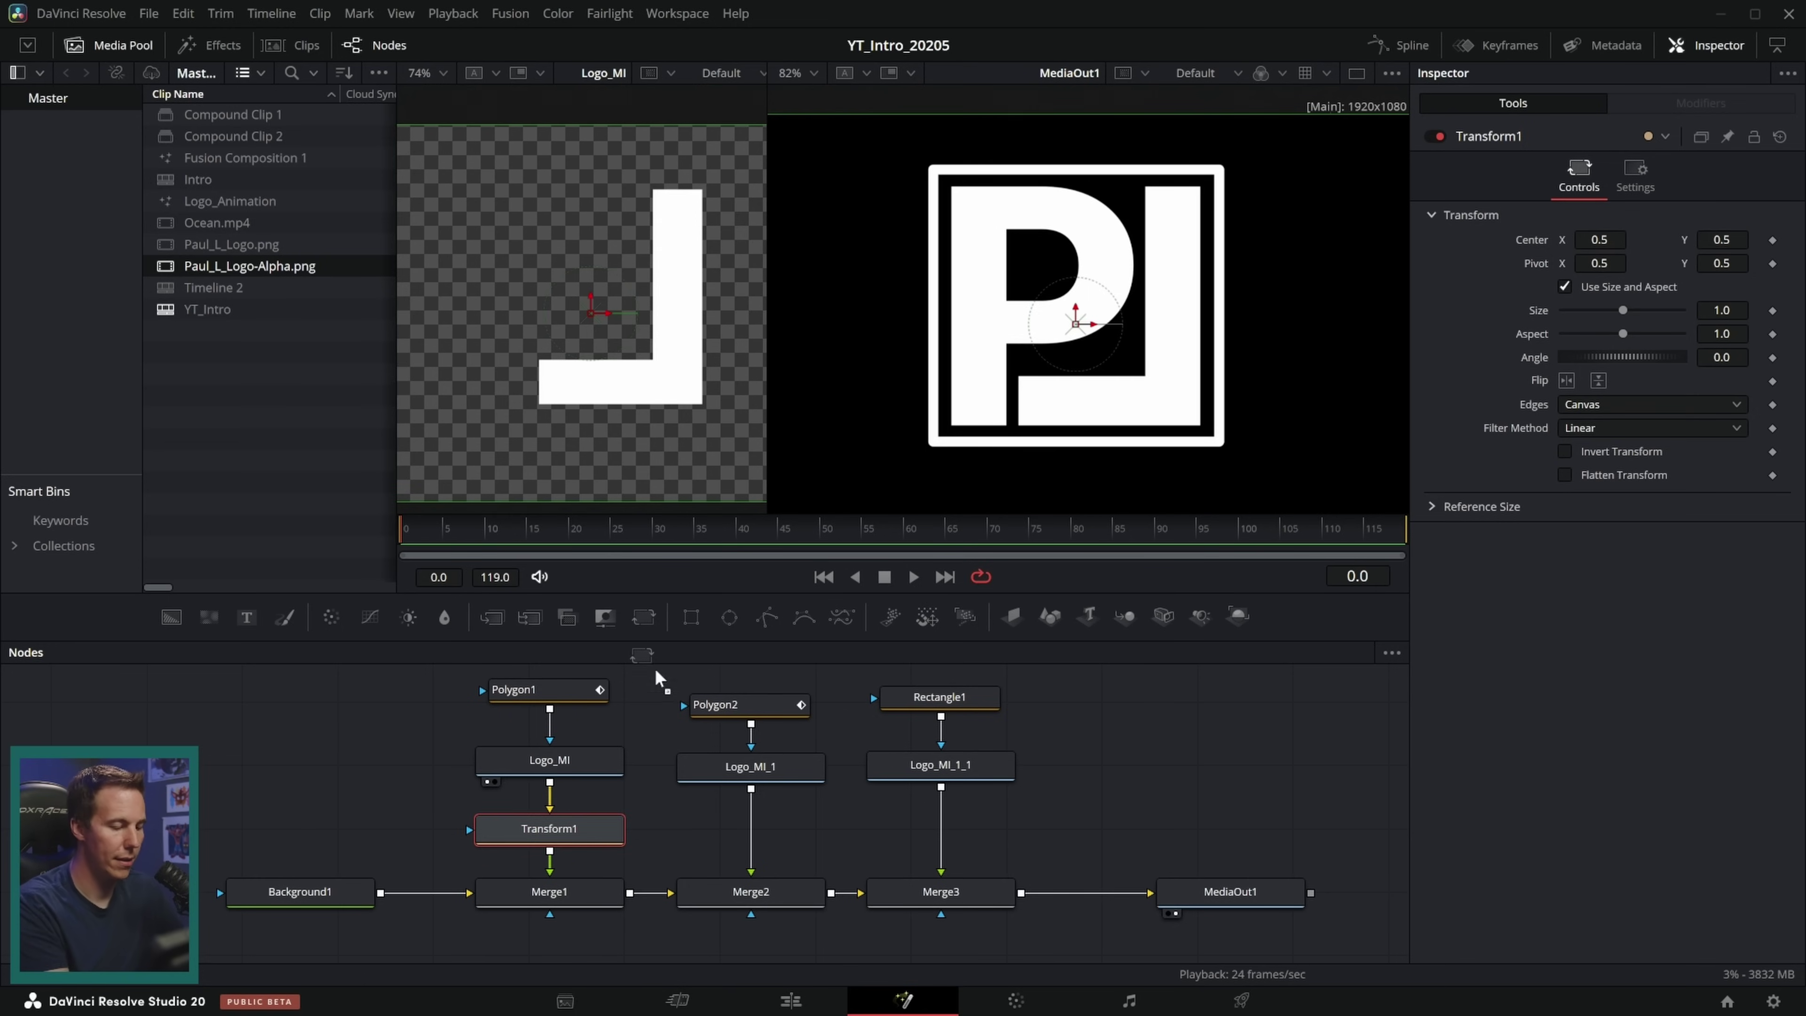
{"action": "left_click_drag", "start_coordinate": [745, 834], "coordinate": [752, 836]}
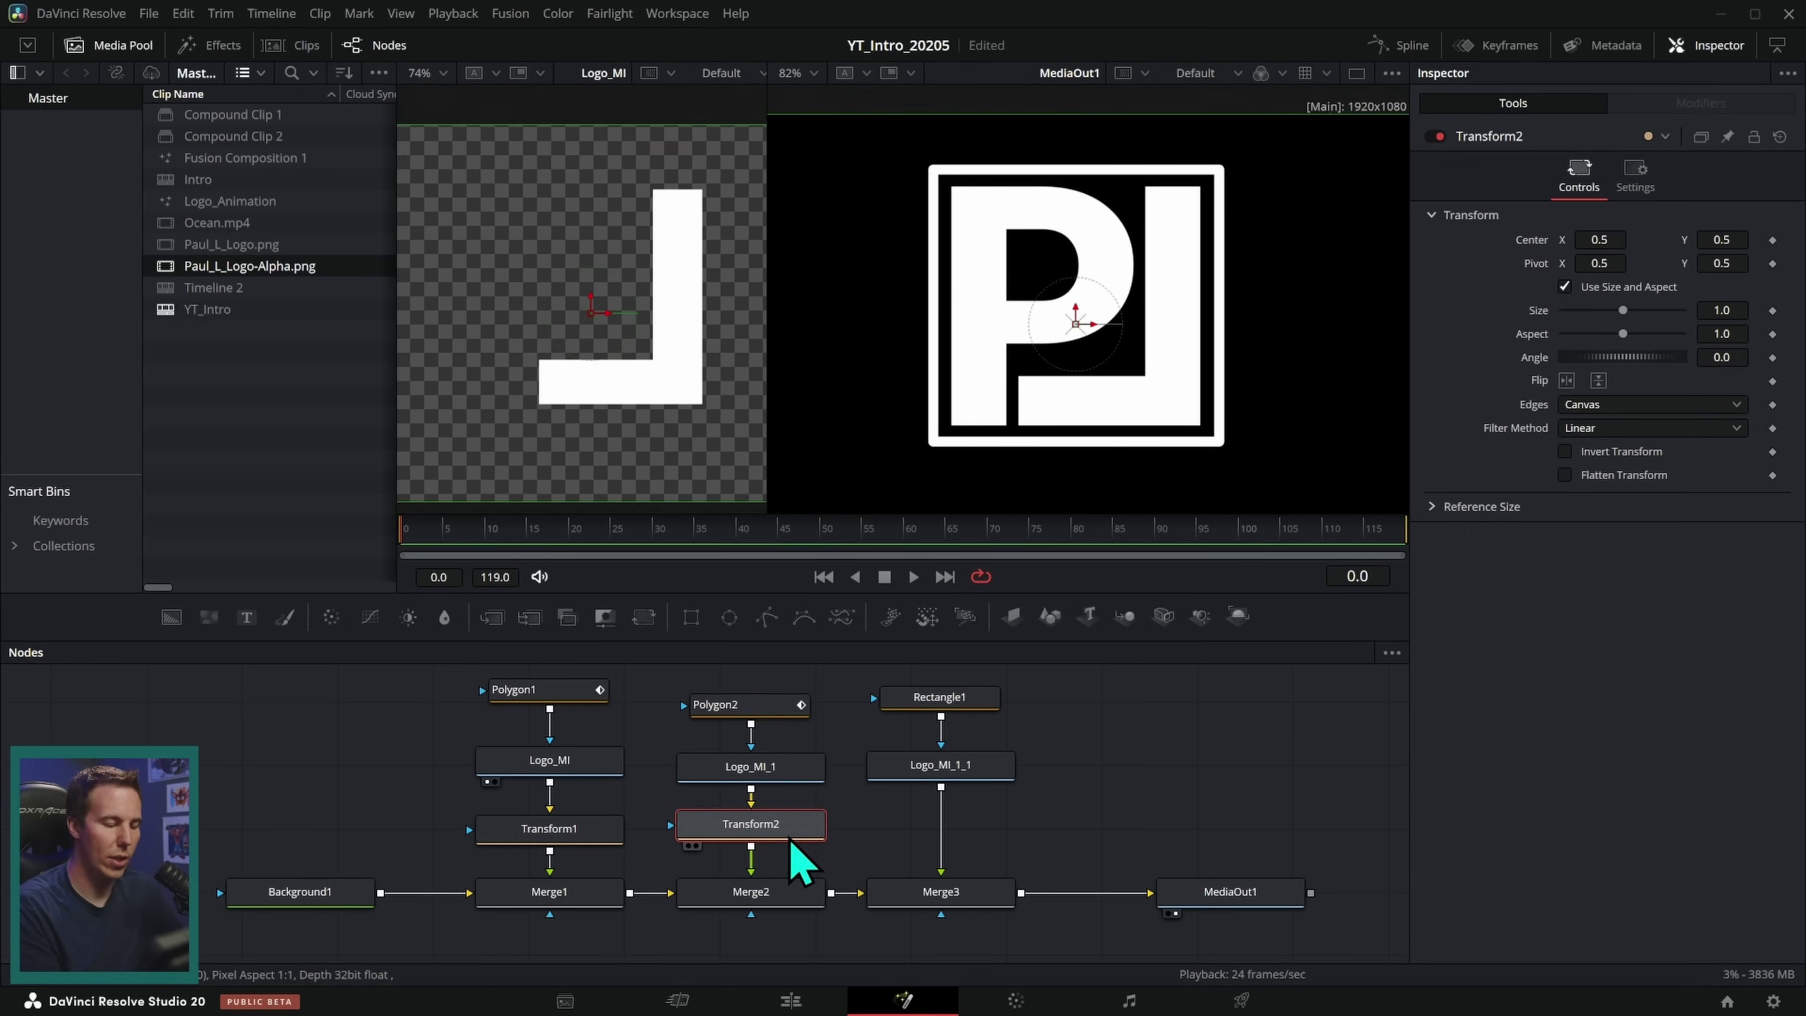
{"action": "left_click_drag", "start_coordinate": [1600, 239], "coordinate": [1634, 268]}
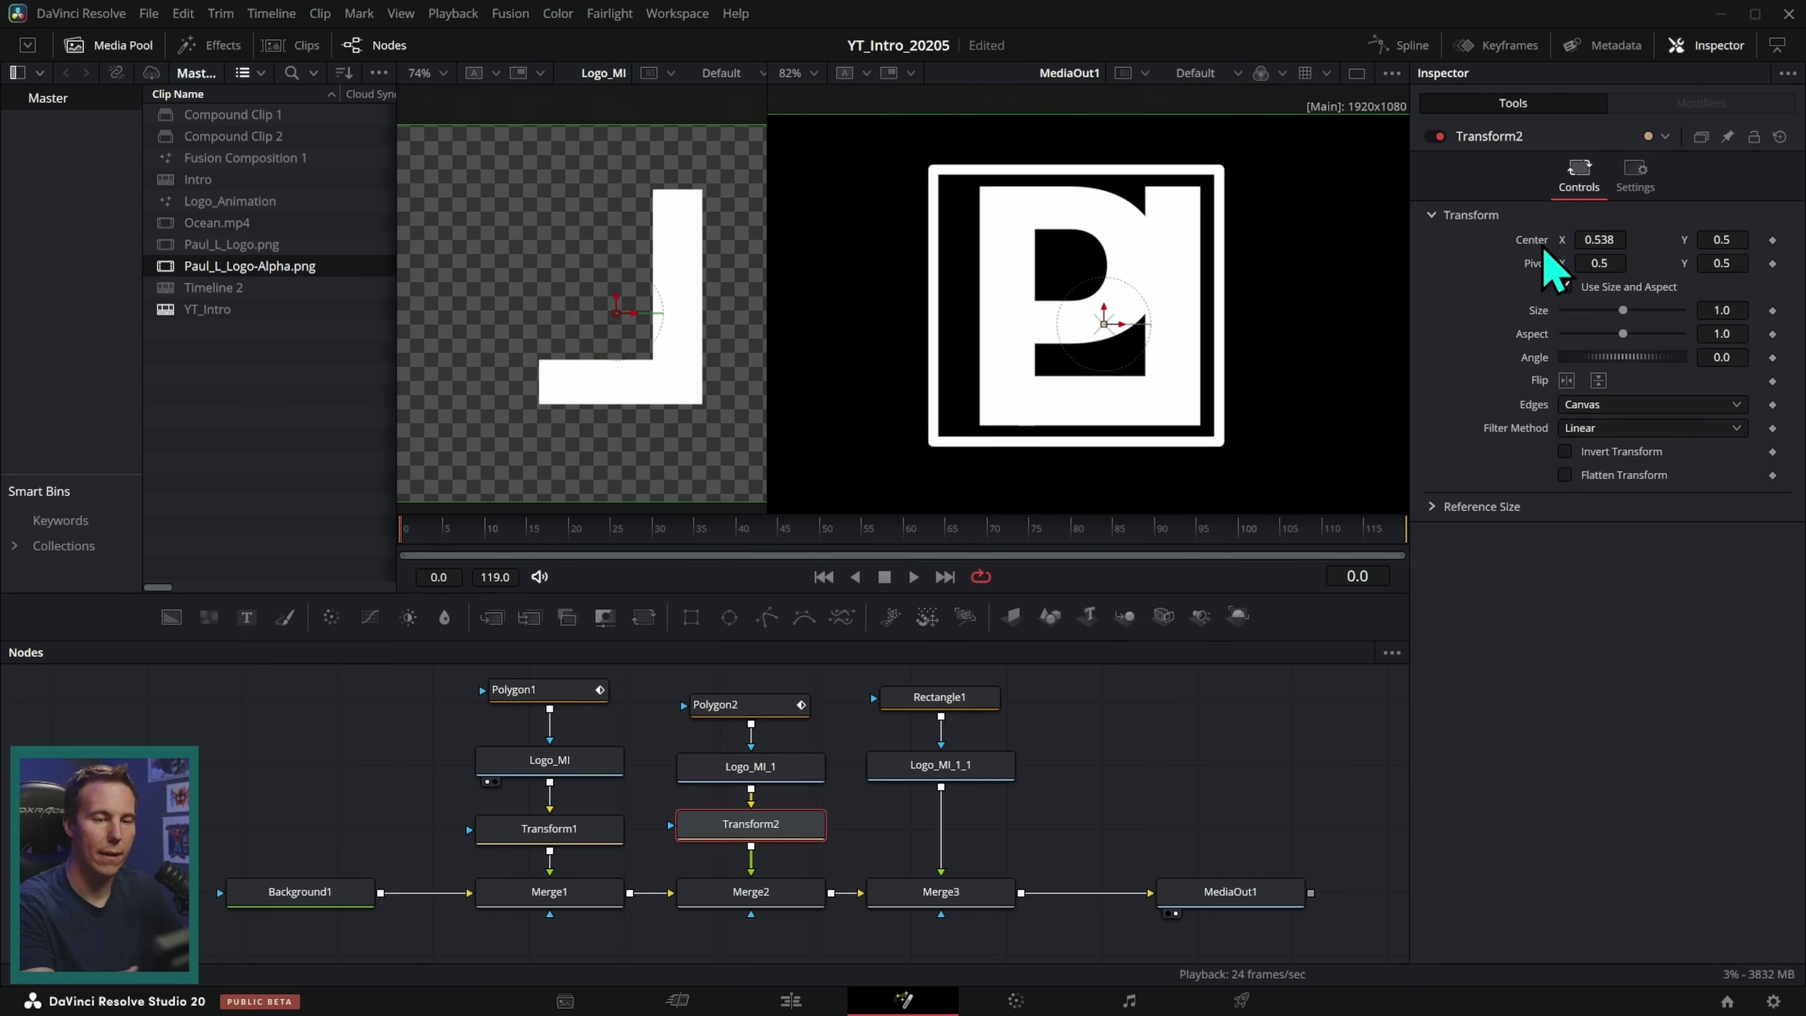
{"action": "double_click", "coordinate": [1534, 242]}
Step: Animate Transform1's Center: keyframe X 0.5 at frame 25 and shift the L left to about X 0.234 at frame 0
{"action": "left_click", "coordinate": [577, 831]}
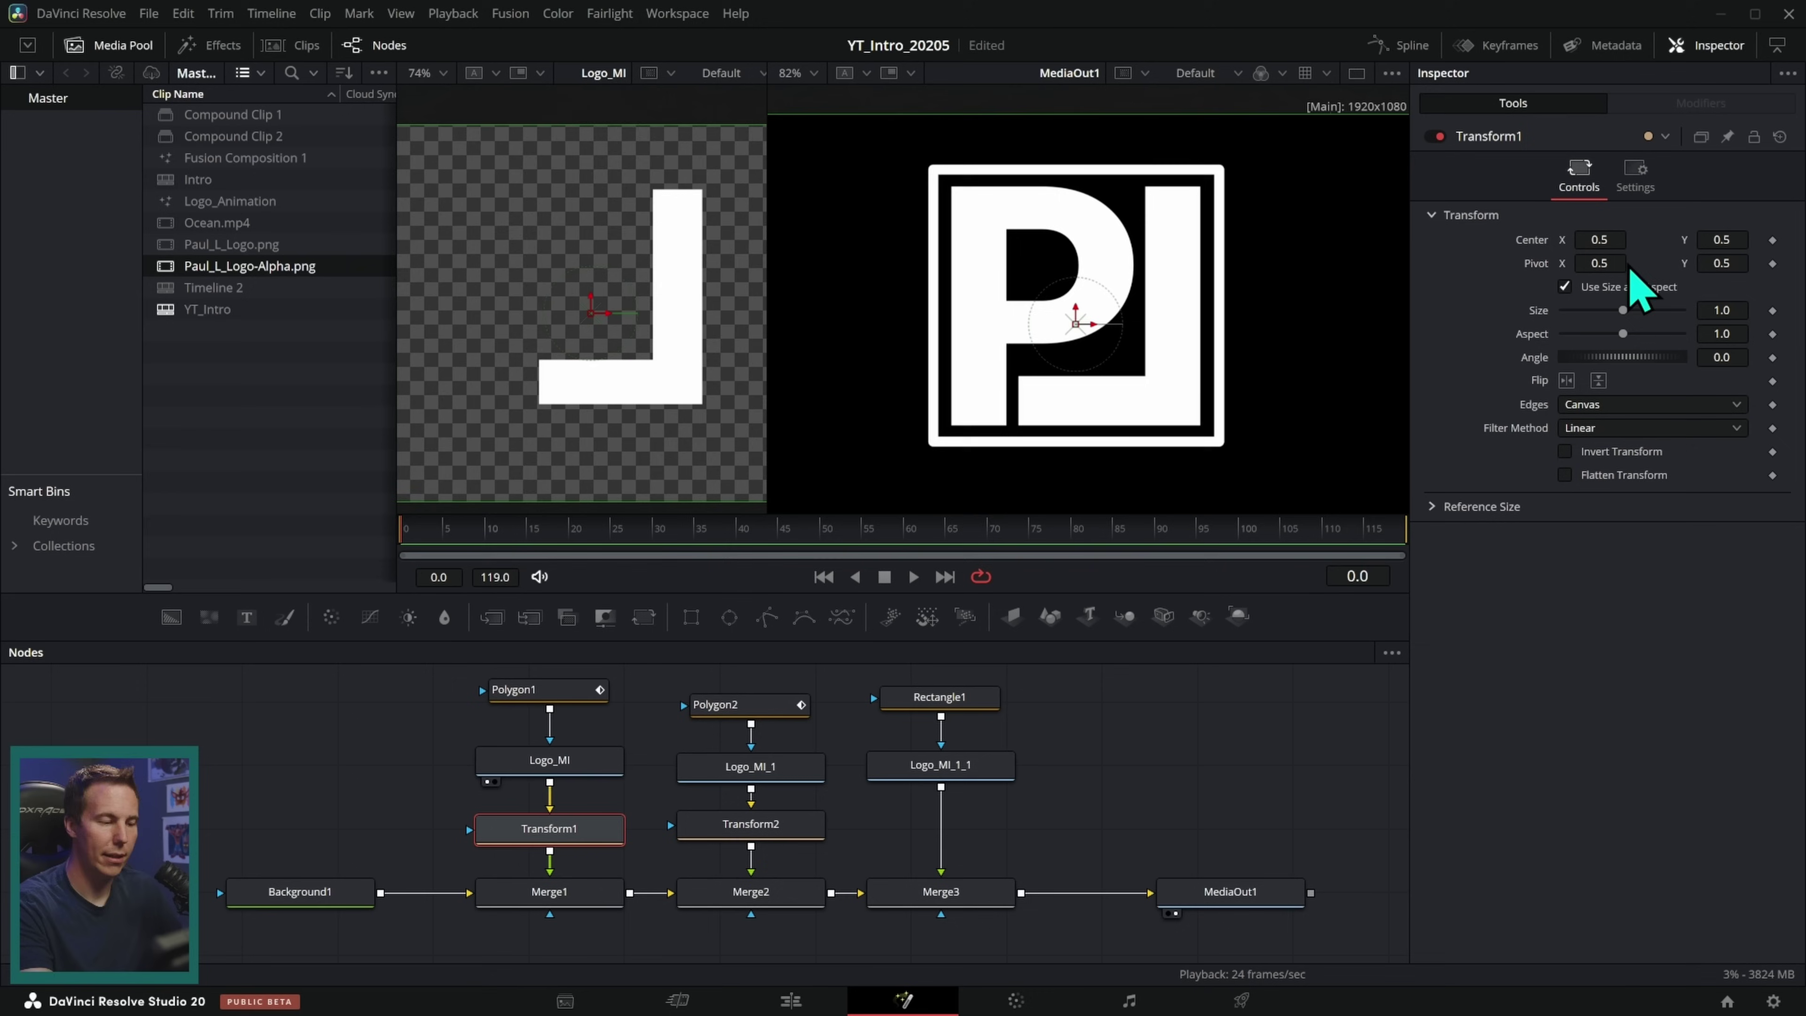
{"action": "left_click", "coordinate": [640, 544]}
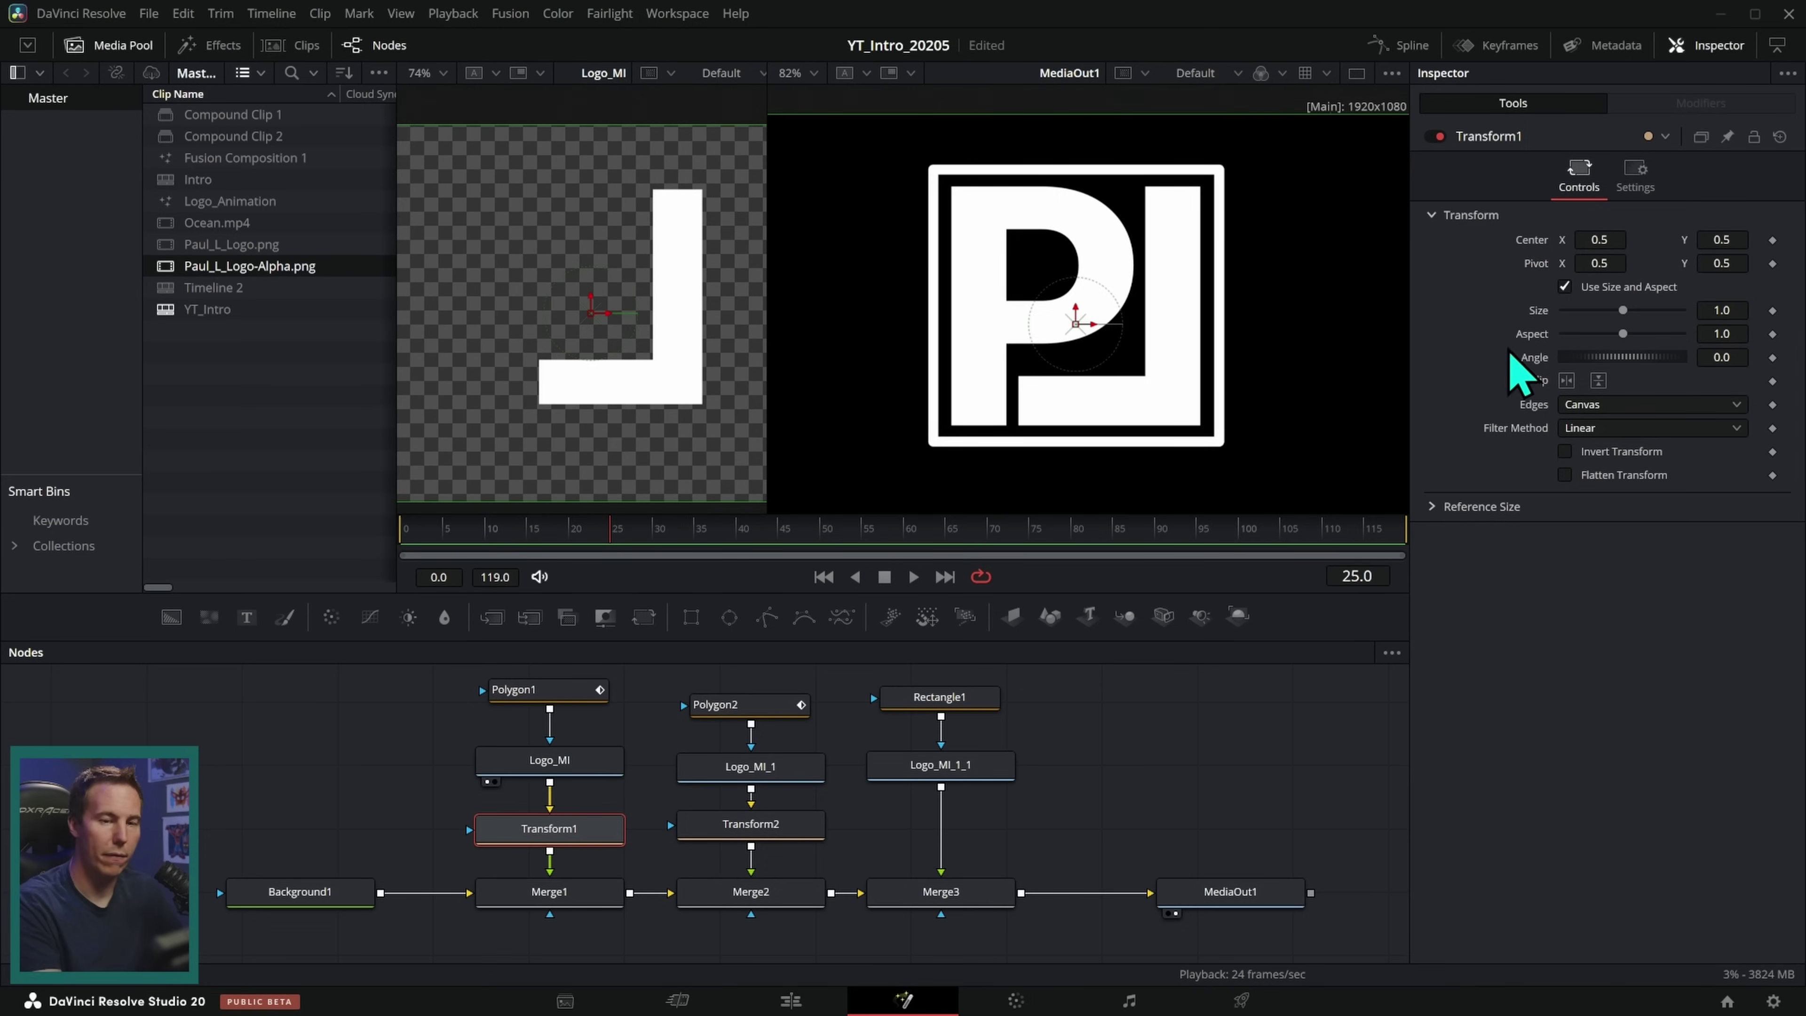
{"action": "left_click", "coordinate": [1772, 240]}
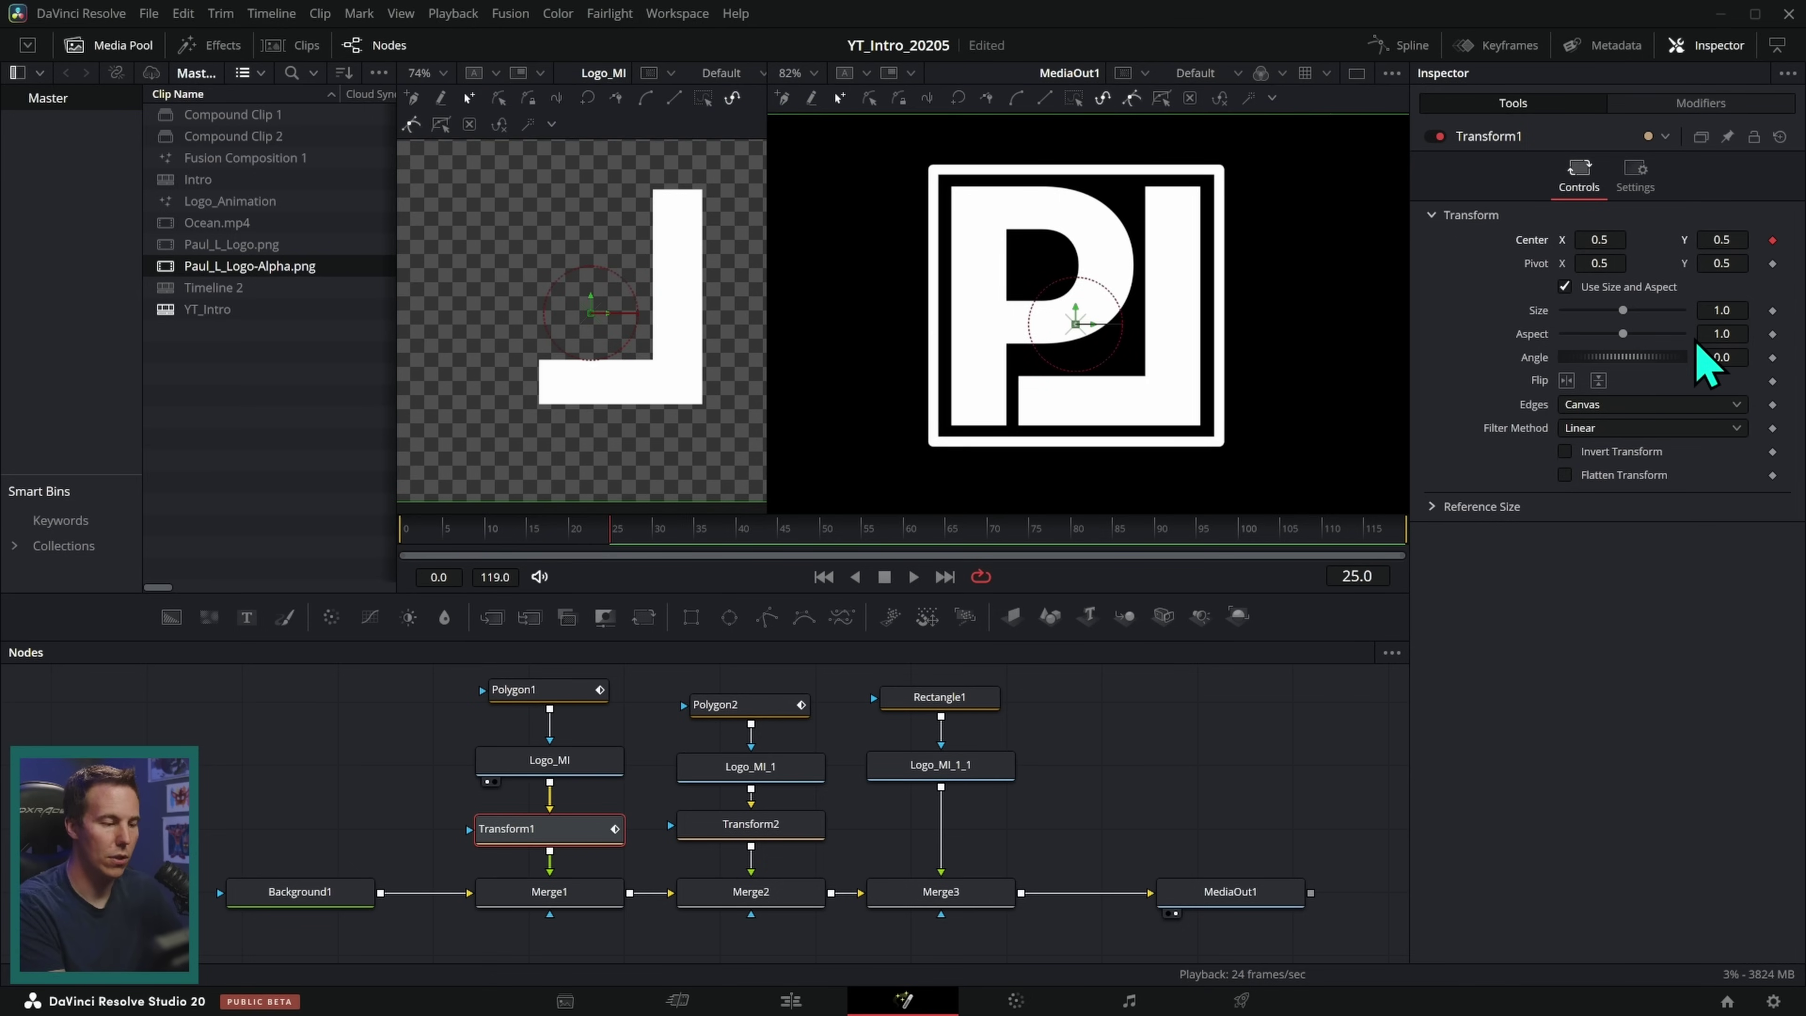
{"action": "left_click_drag", "start_coordinate": [1079, 321], "coordinate": [895, 378]}
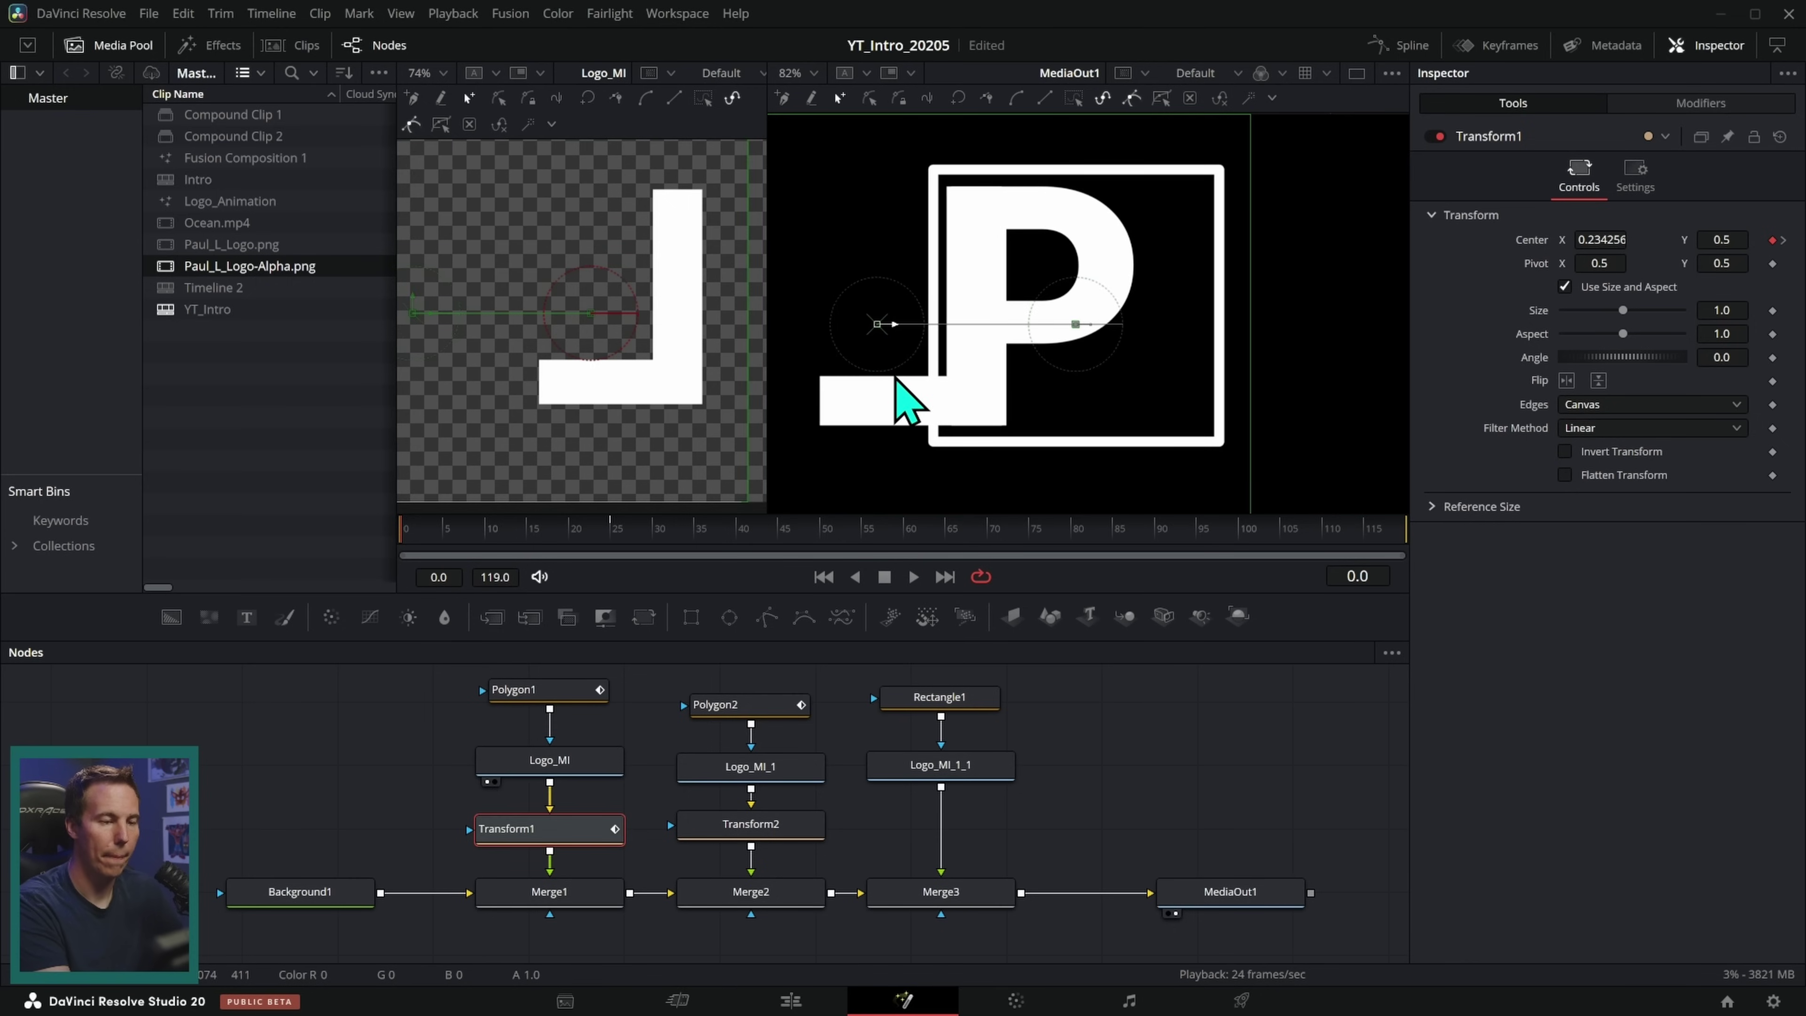
Step: Play and scrub the composition to preview the L sliding into the logo
{"action": "left_click", "coordinate": [913, 576]}
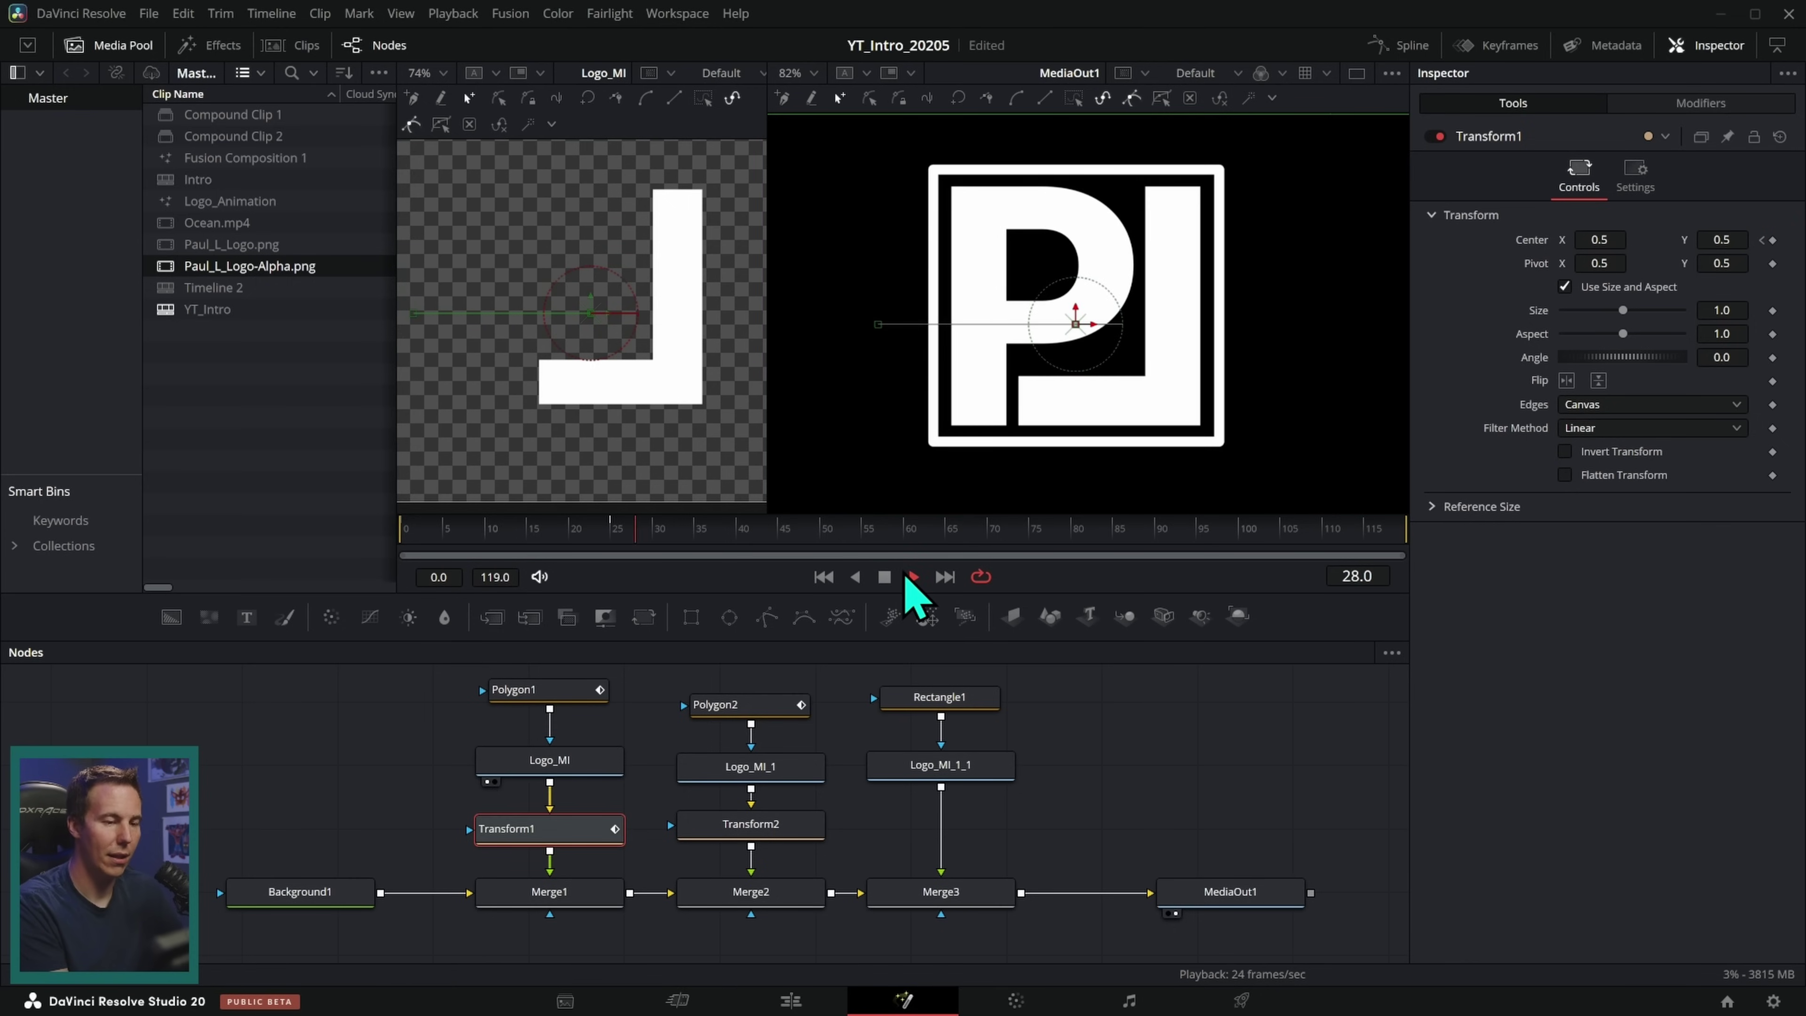
{"action": "left_click", "coordinate": [823, 577]}
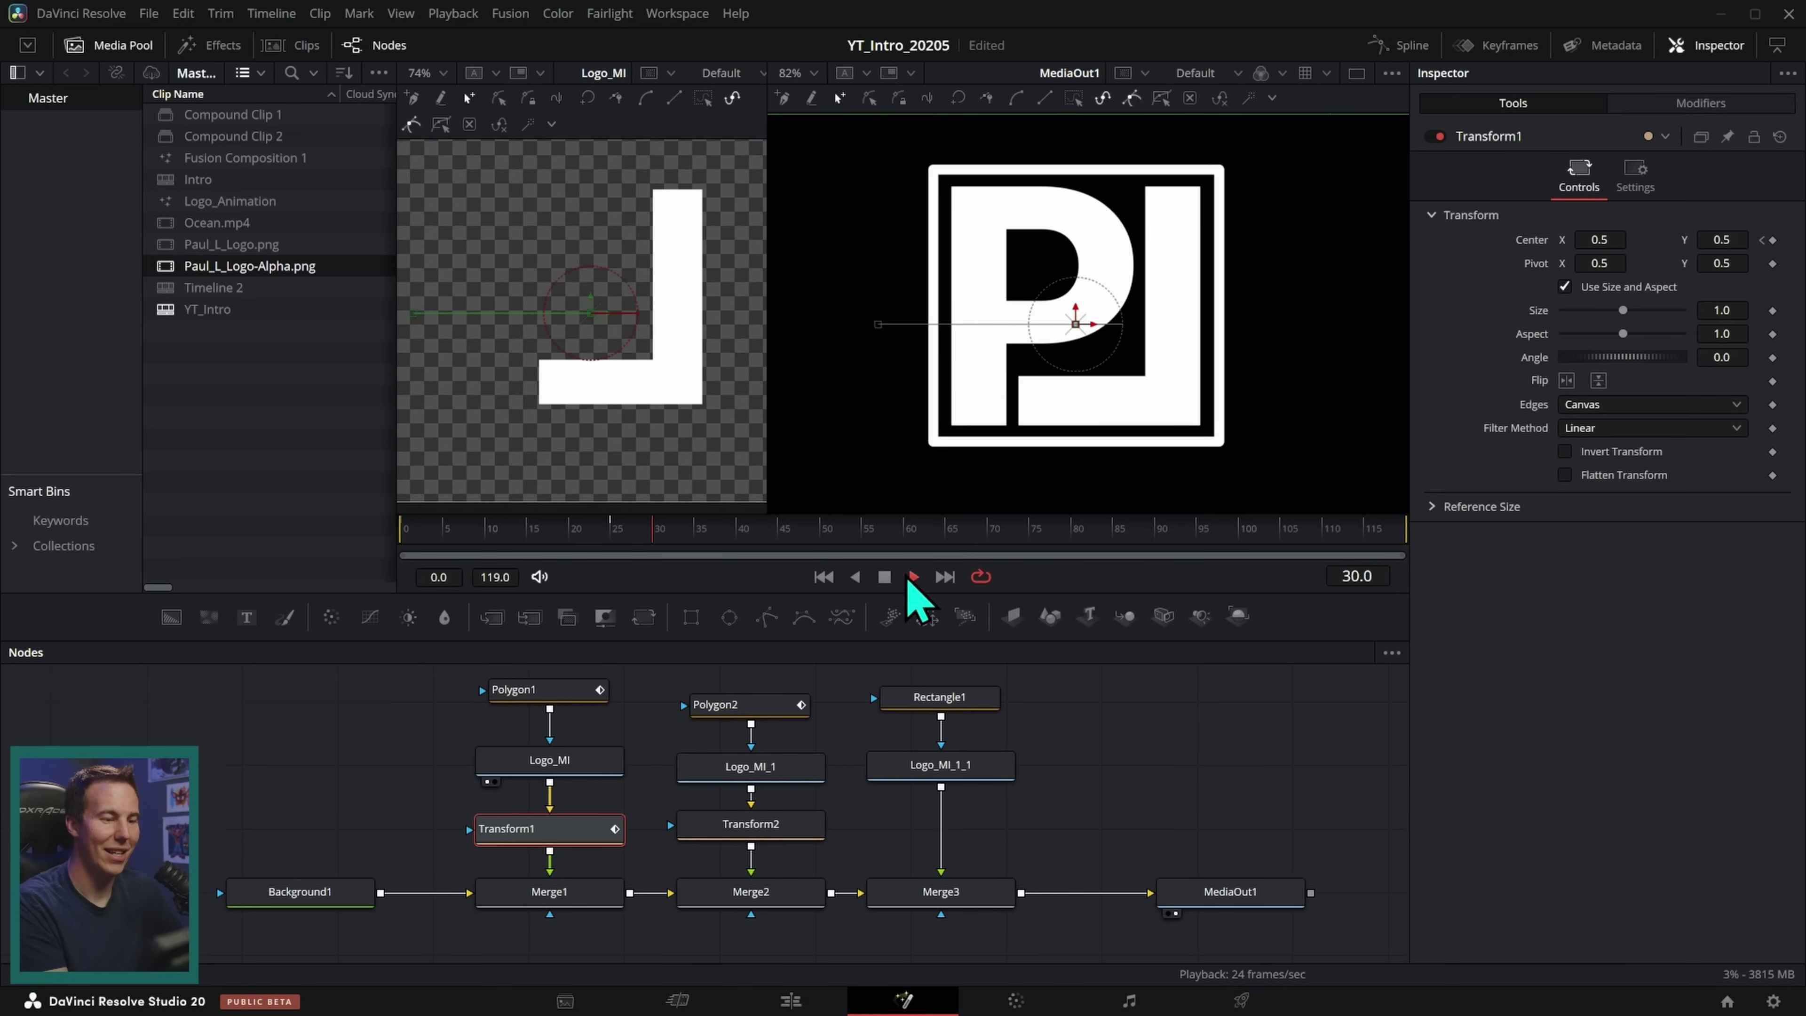
{"action": "left_click", "coordinate": [824, 577]}
{"action": "left_click", "coordinate": [824, 576]}
{"action": "left_click_drag", "start_coordinate": [562, 533], "coordinate": [418, 532]}
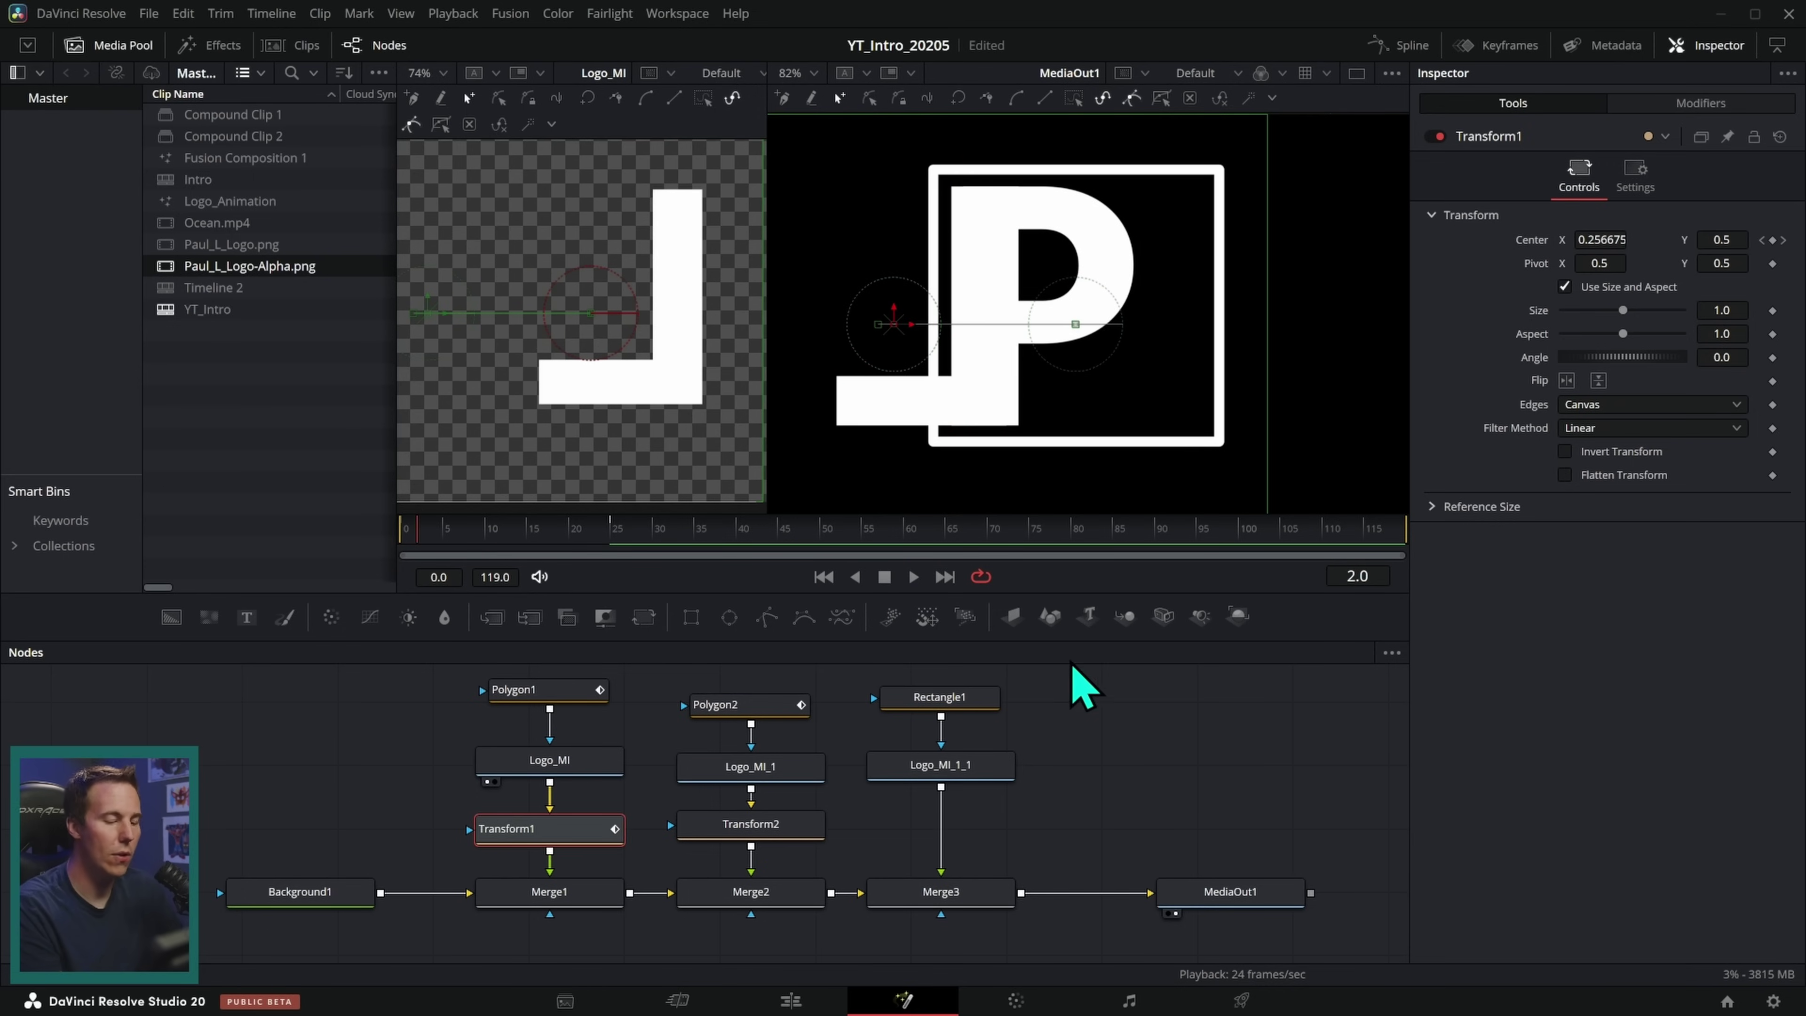
Step: Add a Rectangle mask to Merge1 covering the L's area, about 0.349 wide and 0.737 high, centred at X about 0.538
{"action": "left_click_drag", "start_coordinate": [1105, 592], "coordinate": [1106, 525]}
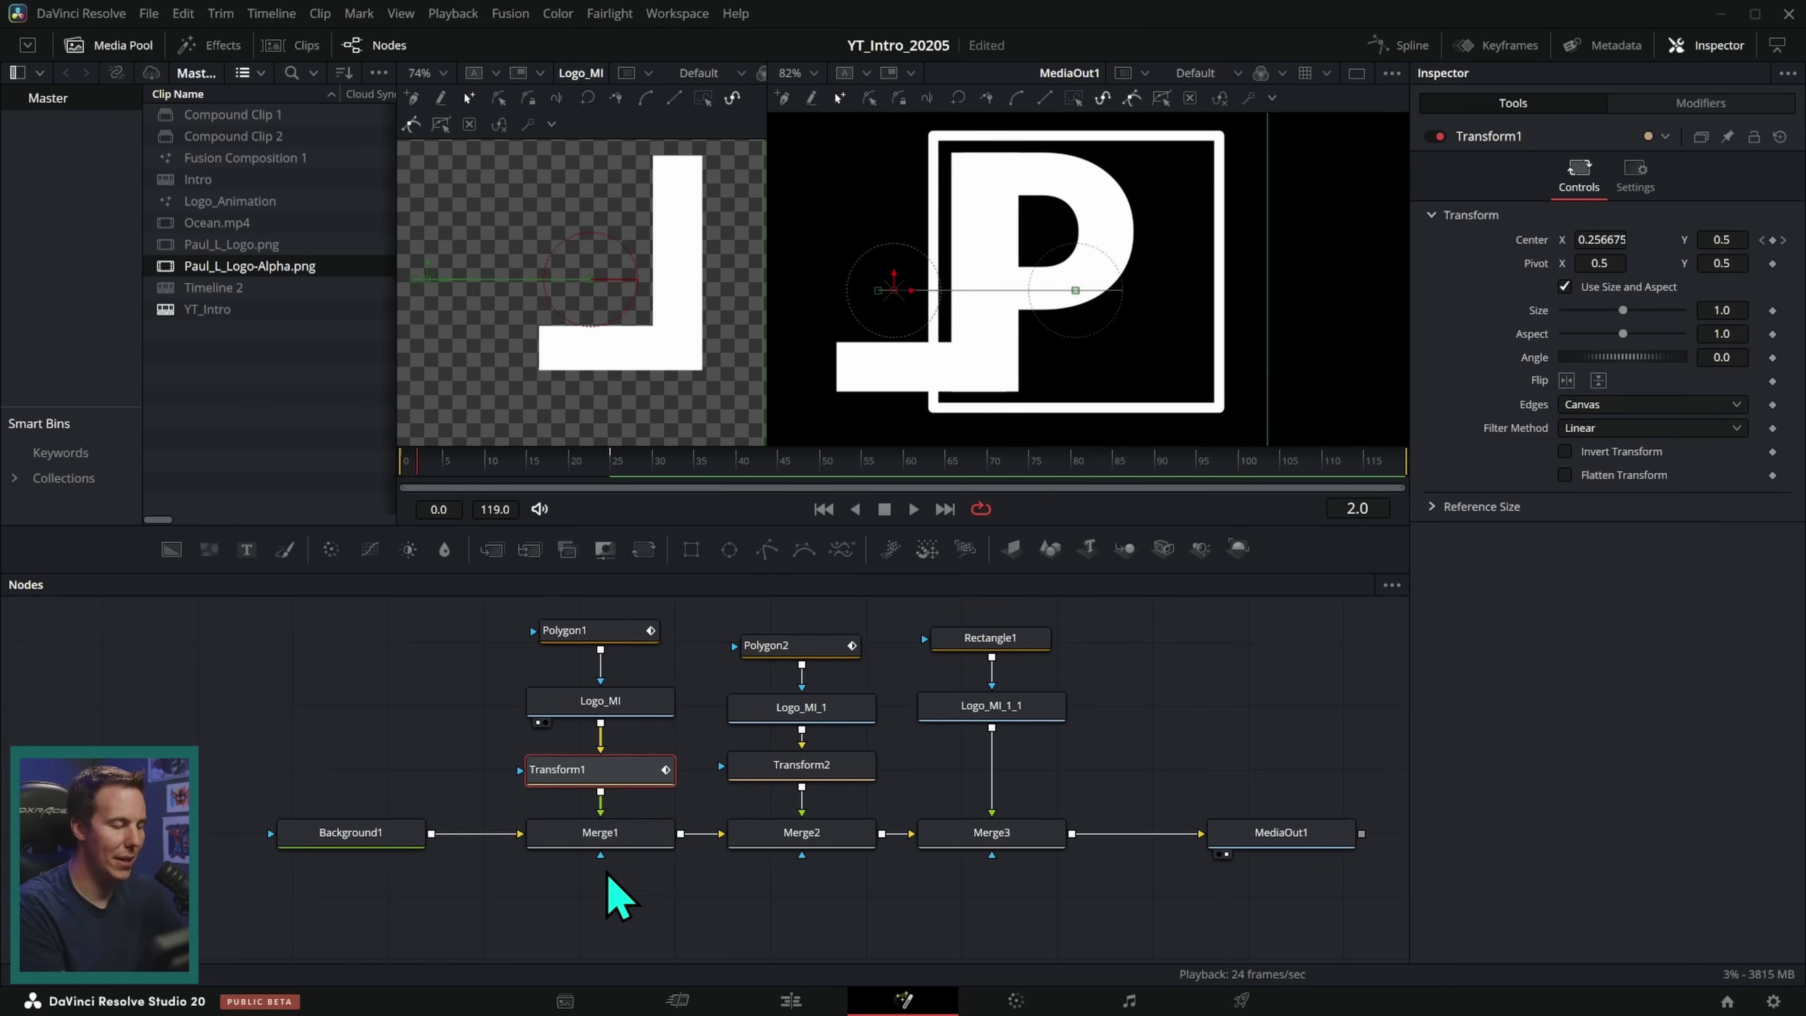
{"action": "left_click", "coordinate": [662, 904]}
{"action": "left_click_drag", "start_coordinate": [700, 562], "coordinate": [620, 850]}
{"action": "left_click_drag", "start_coordinate": [1262, 395], "coordinate": [1207, 445]}
{"action": "left_click_drag", "start_coordinate": [1093, 290], "coordinate": [1121, 290]}
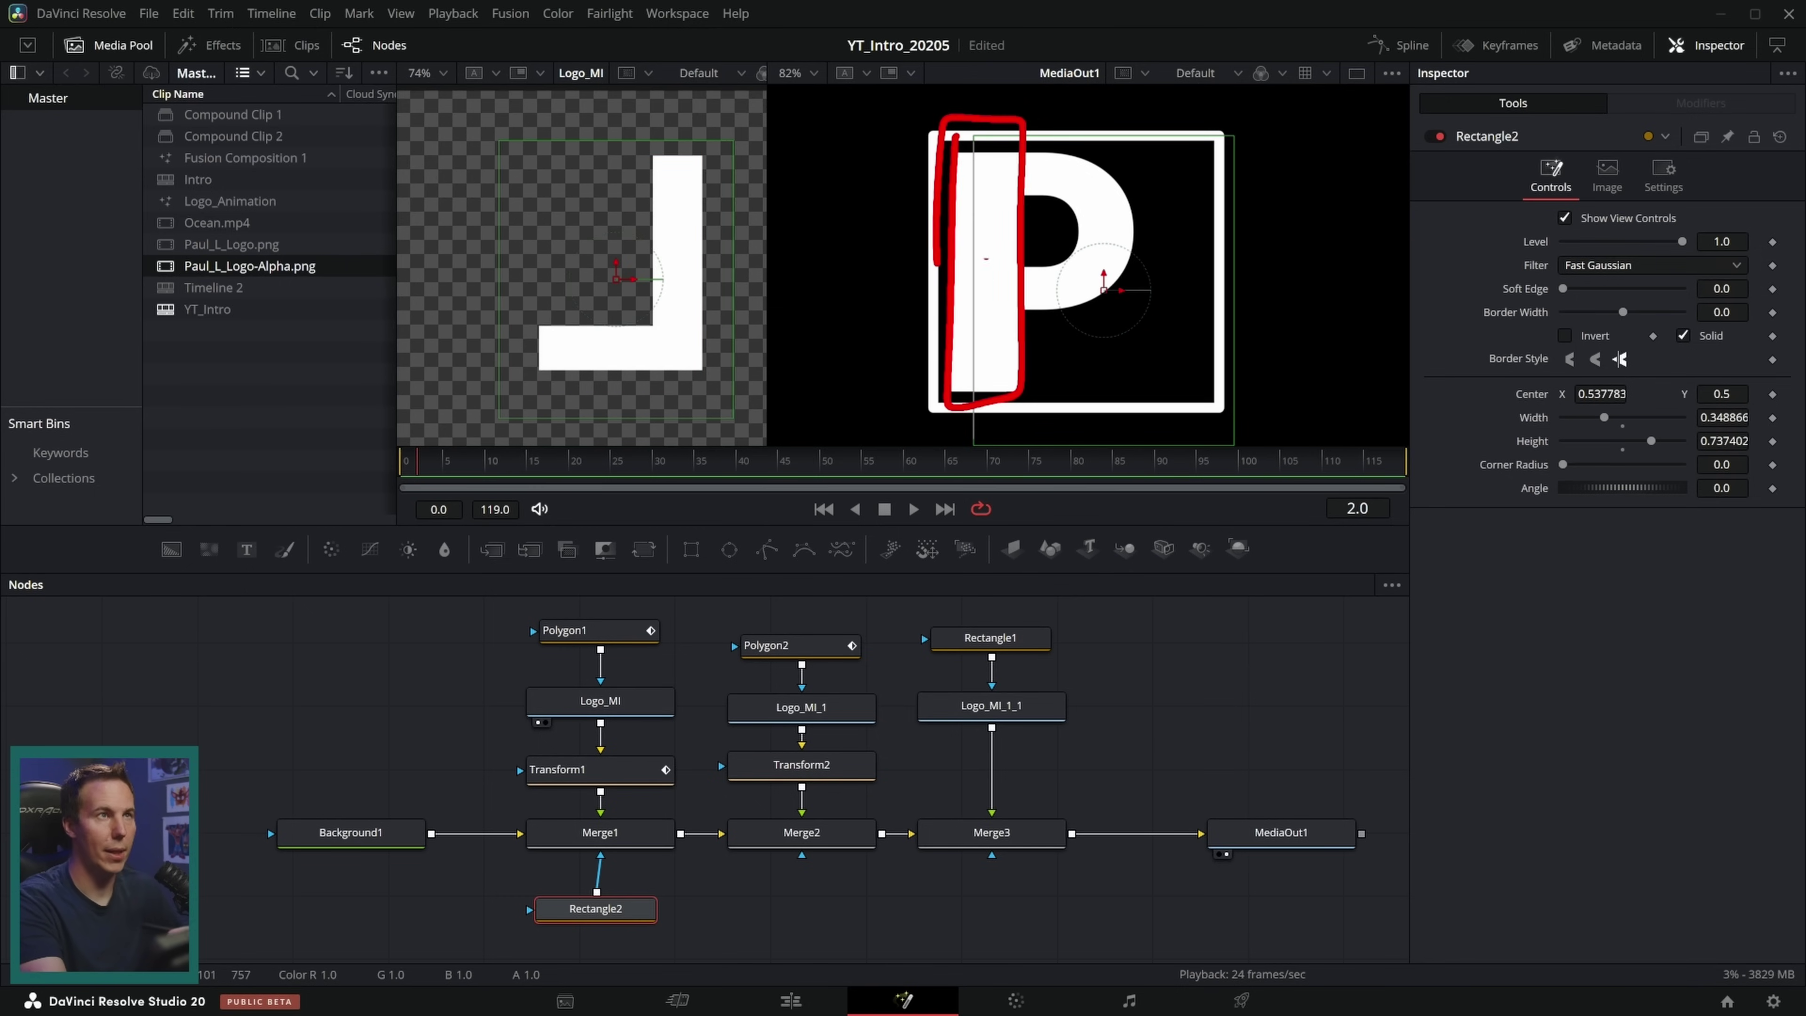
Step: Play the composition from frame 0 to check how the mask hides the L as it slides in
{"action": "left_click_drag", "start_coordinate": [506, 461], "coordinate": [400, 461]}
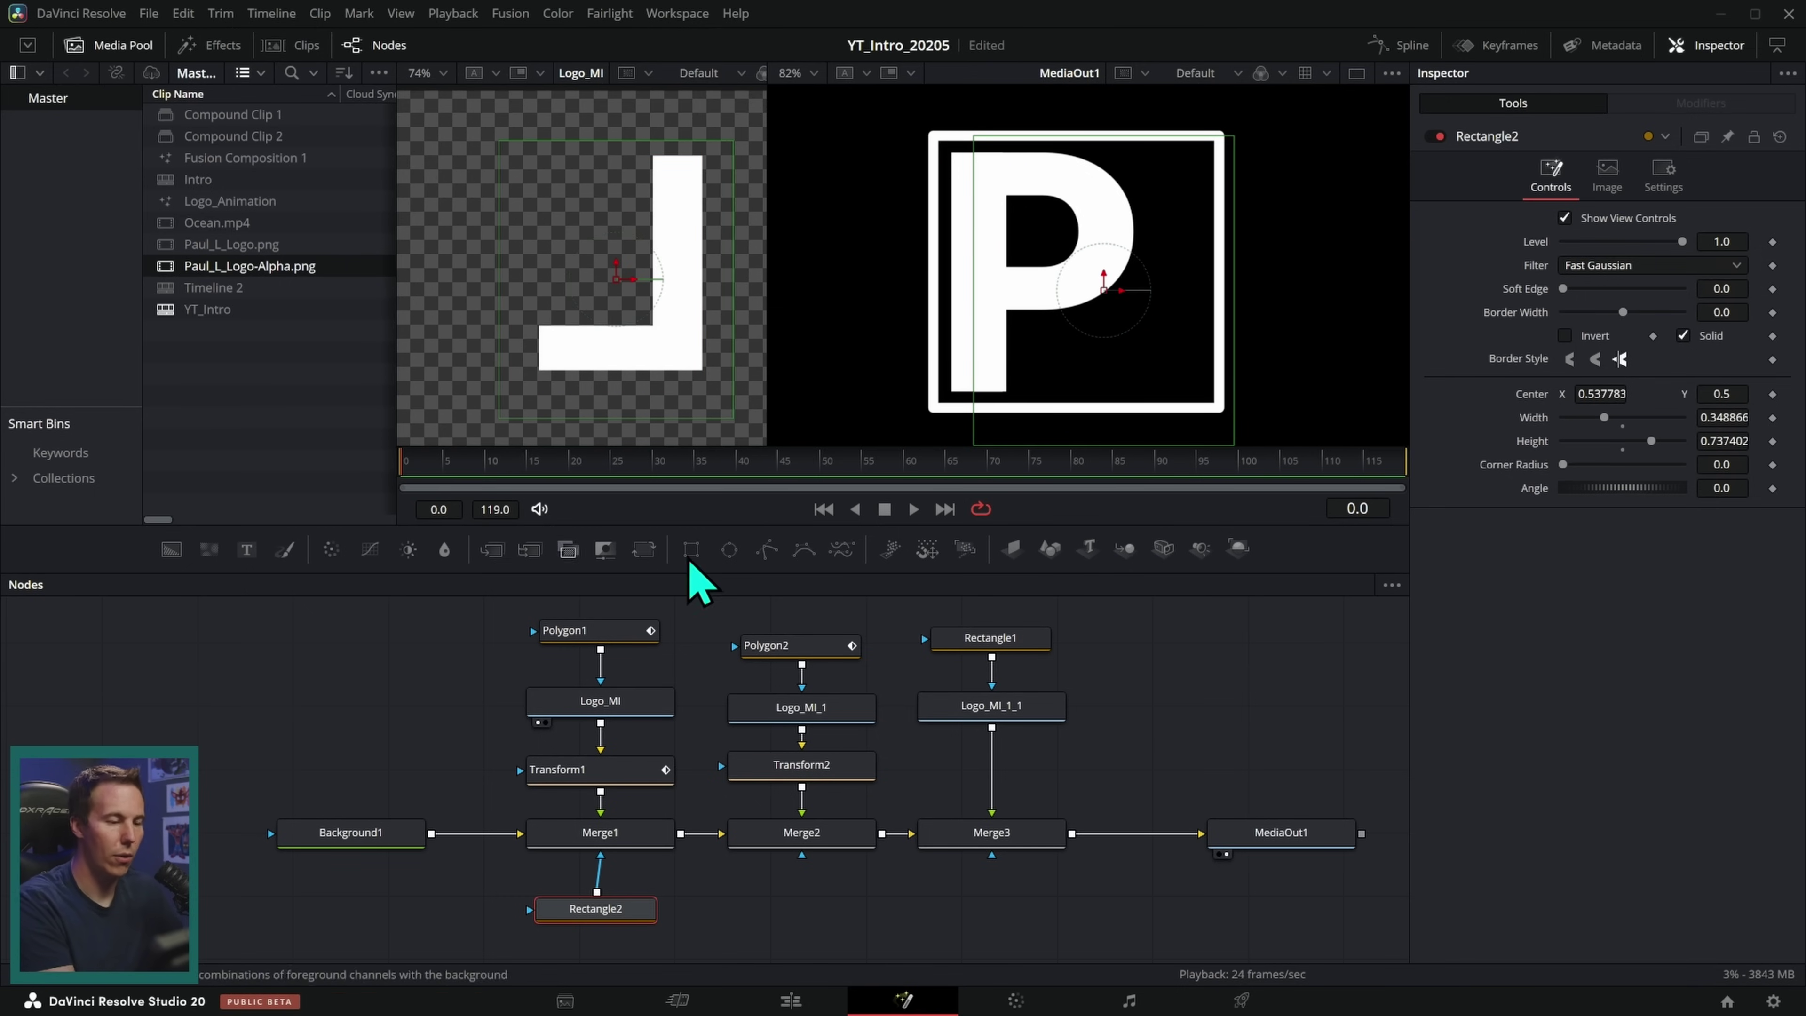
{"action": "left_click", "coordinate": [912, 605]}
{"action": "left_click", "coordinate": [914, 509]}
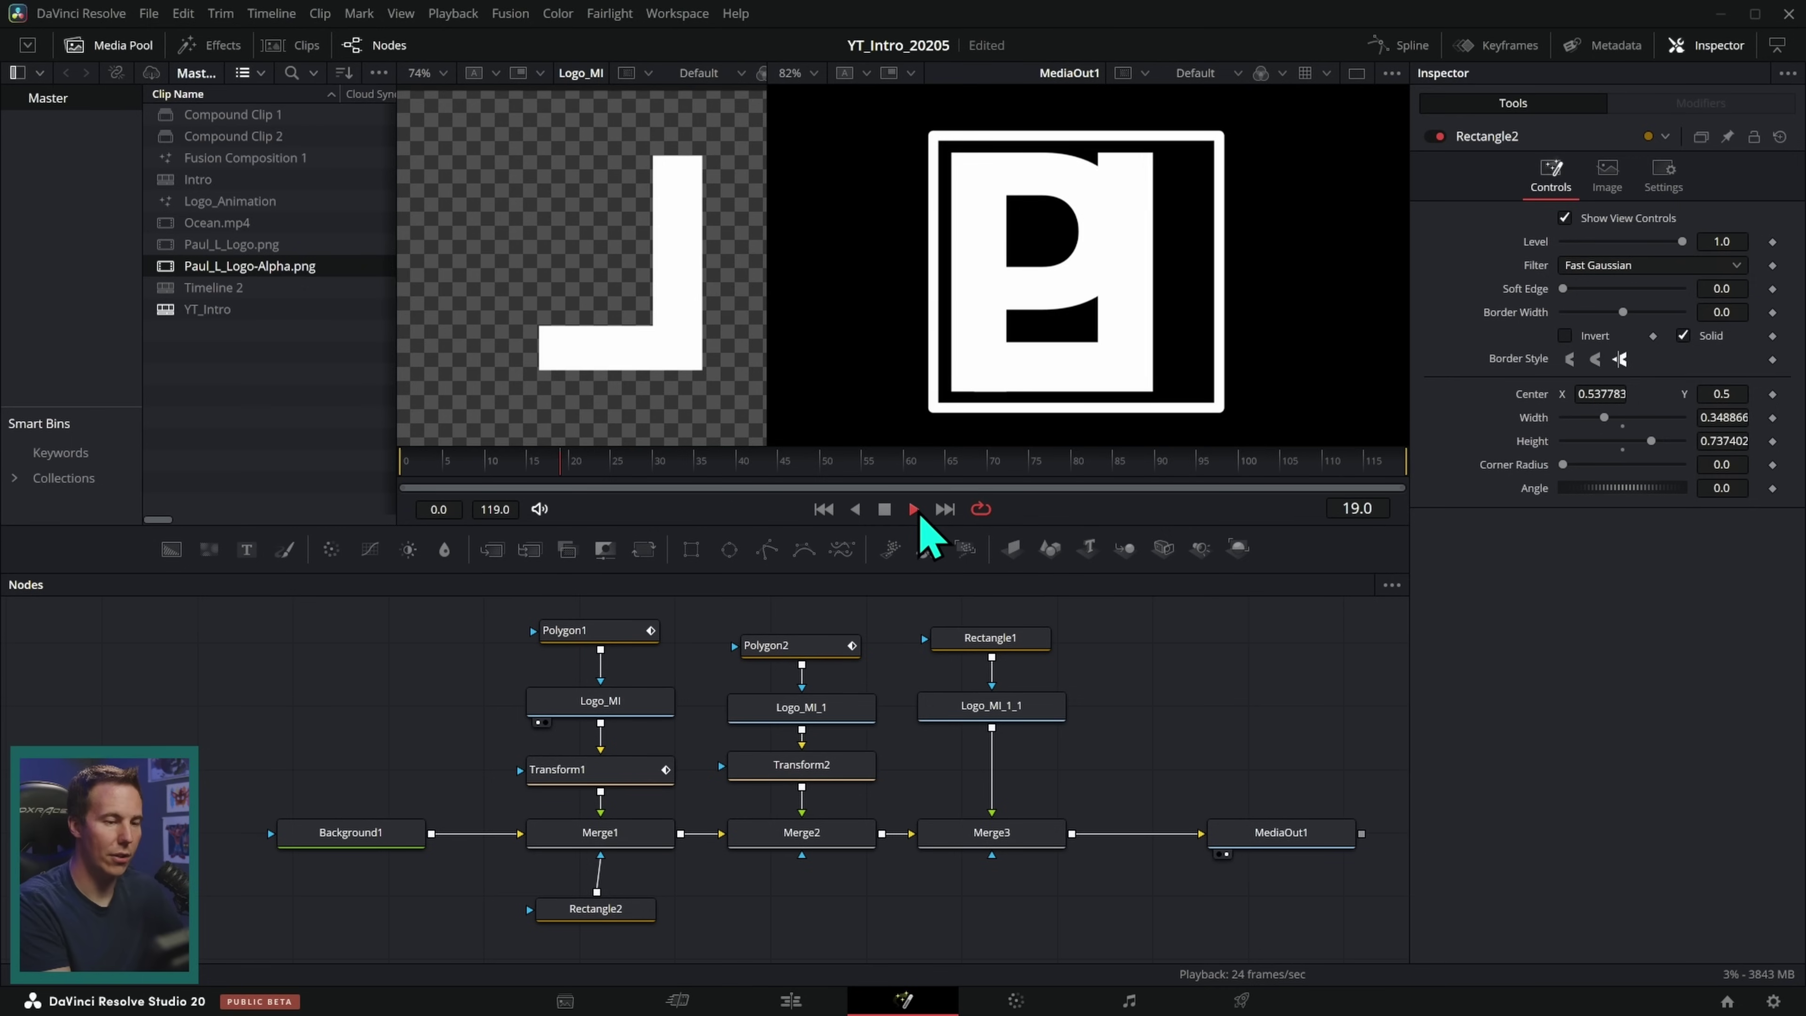
{"action": "left_click", "coordinate": [824, 509]}
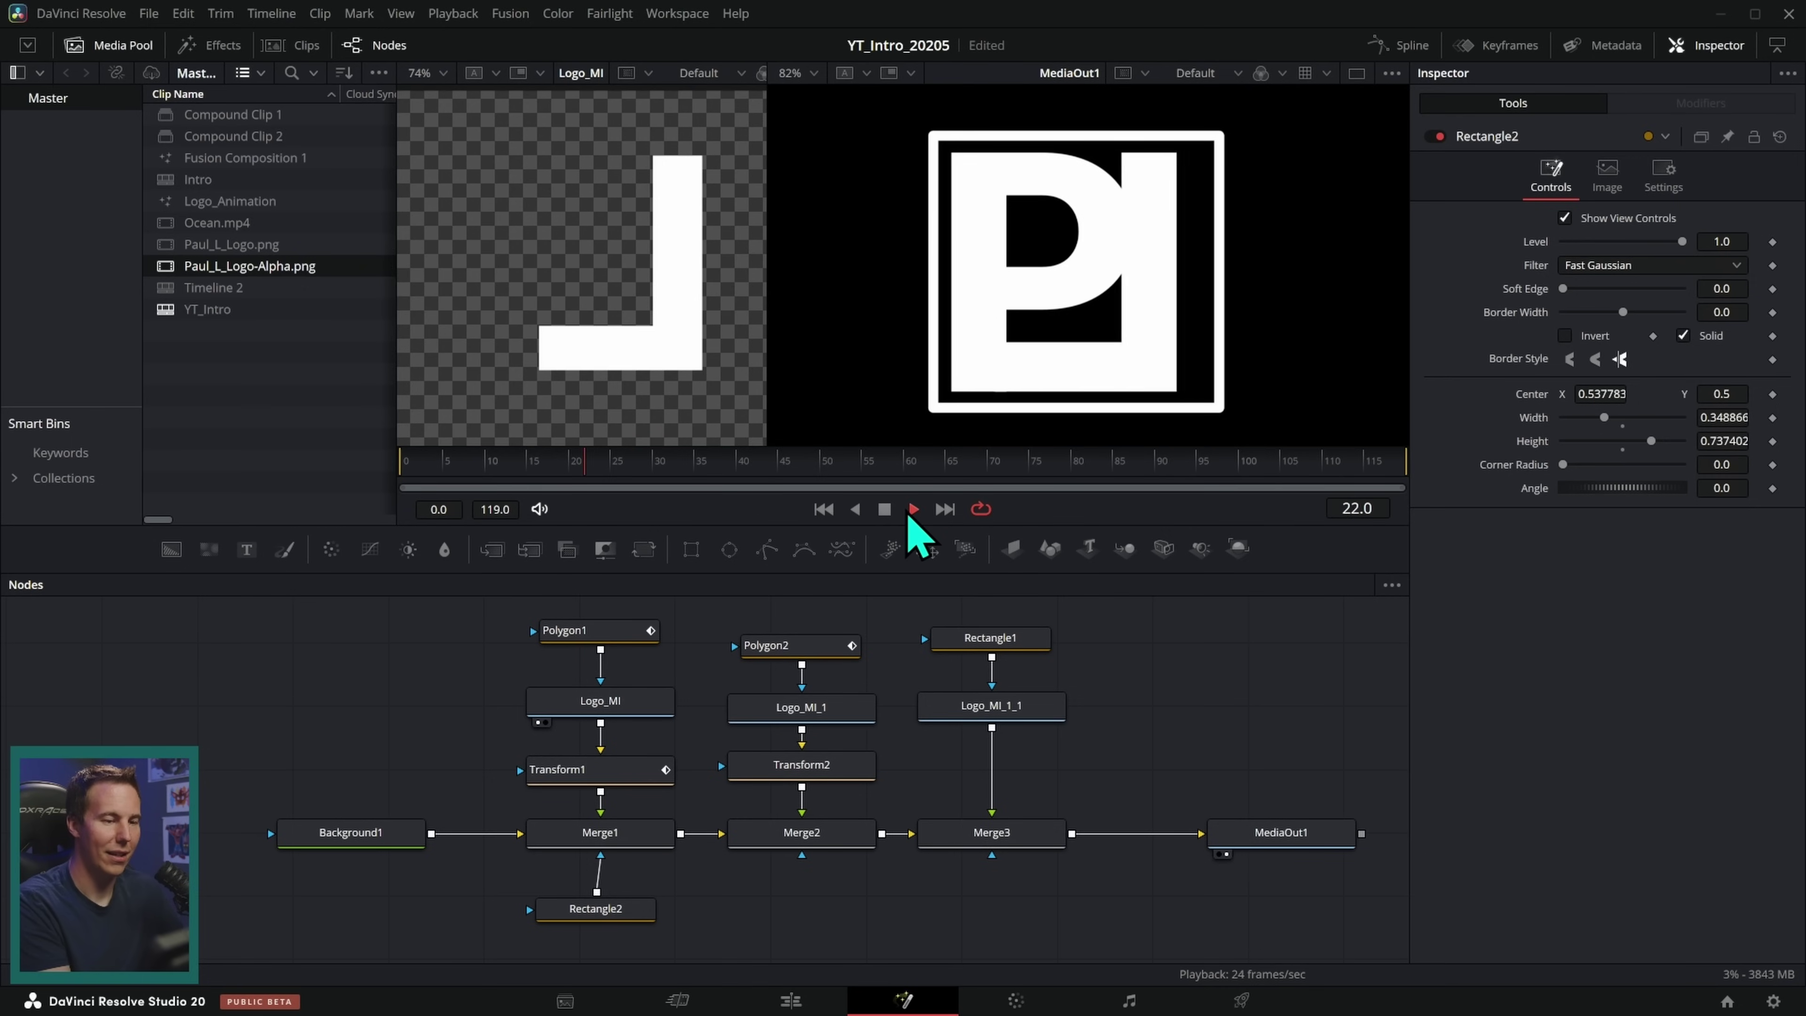
{"action": "left_click", "coordinate": [914, 508]}
{"action": "left_click", "coordinate": [626, 488]}
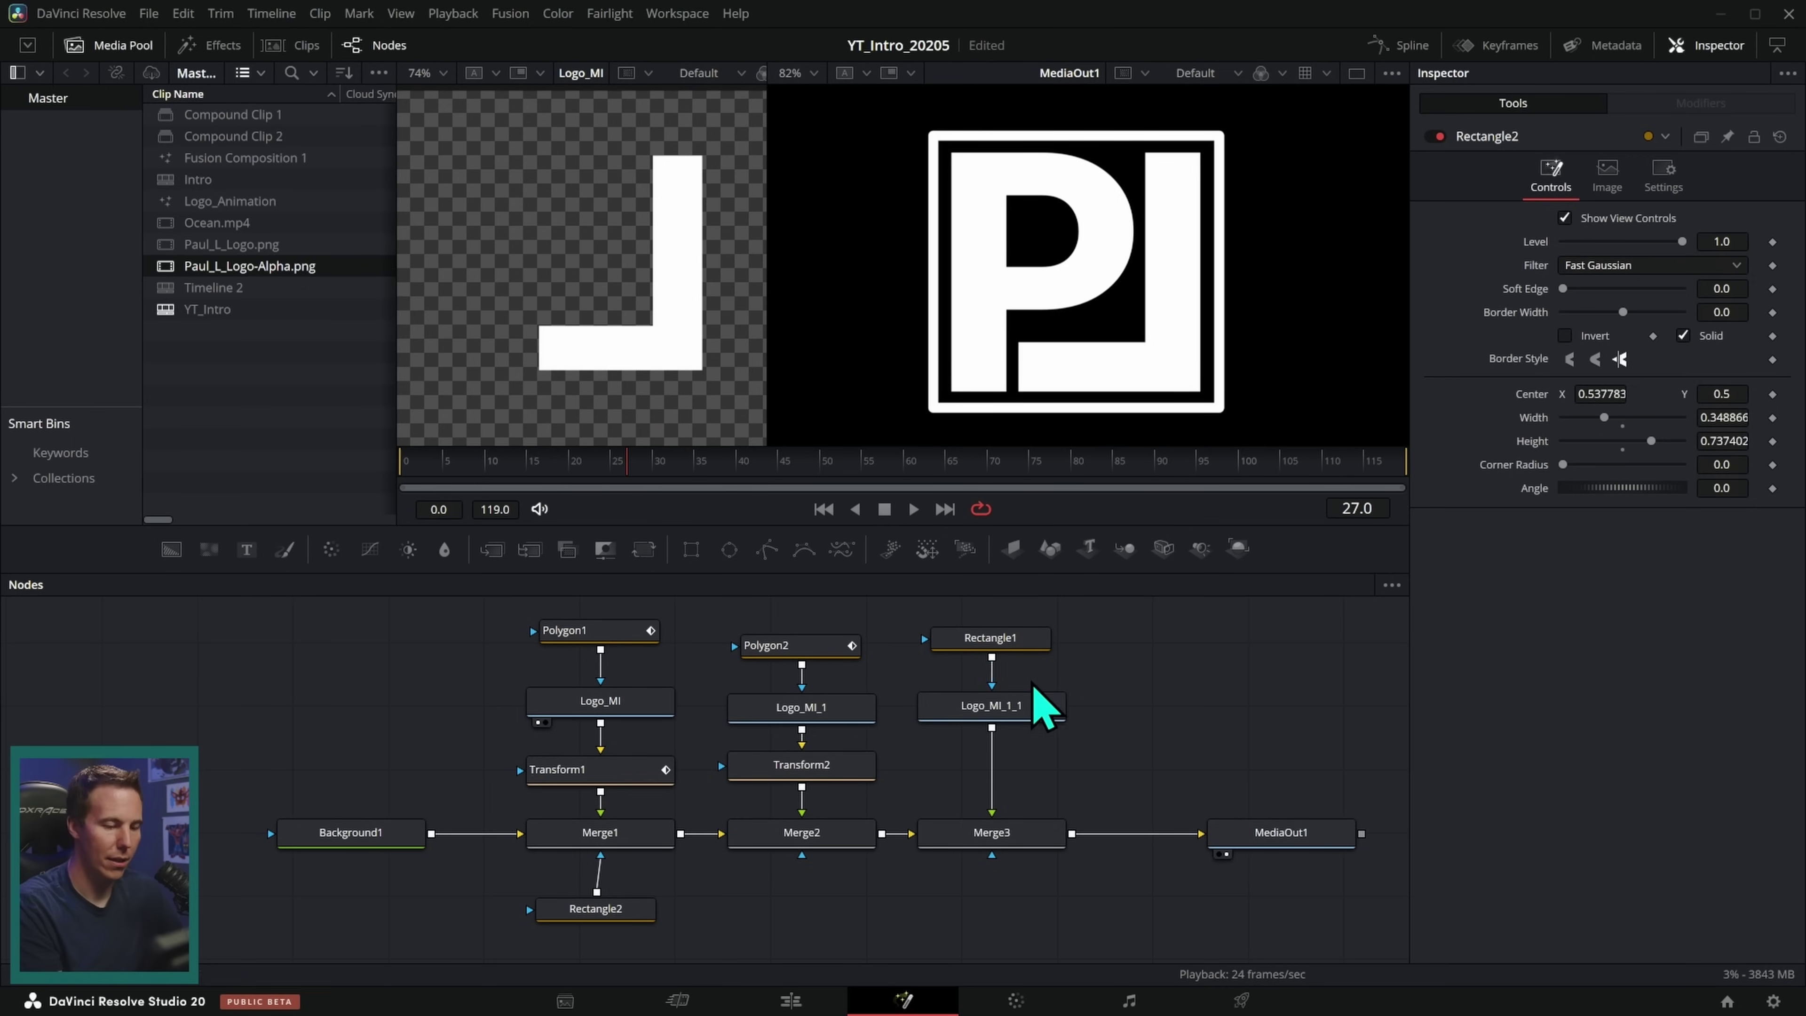
Step: Tidy the frame's nodes and keyframe Rectangle1's Length at 0.0 on frame 0
{"action": "left_click", "coordinate": [1031, 641]}
{"action": "left_click_drag", "start_coordinate": [1042, 704], "coordinate": [1038, 737]}
{"action": "left_click_drag", "start_coordinate": [1026, 635], "coordinate": [1025, 662]}
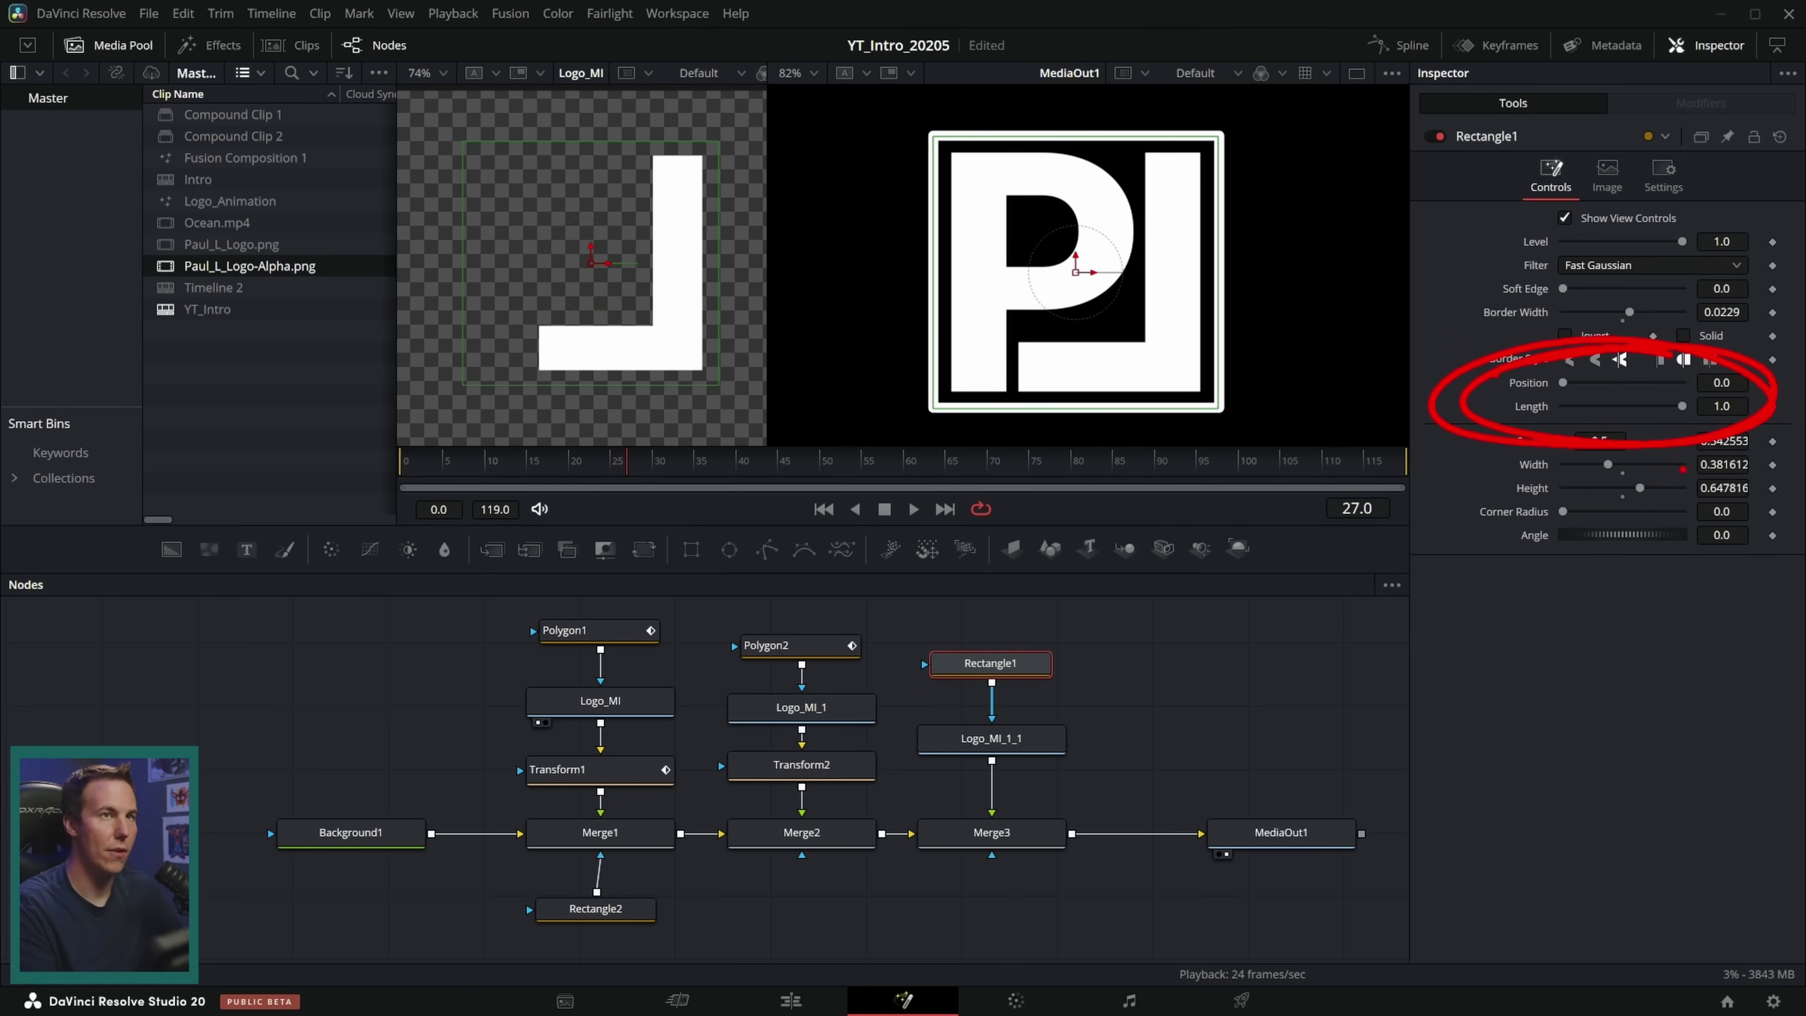
{"action": "left_click_drag", "start_coordinate": [1684, 408], "coordinate": [1787, 397]}
{"action": "left_click_drag", "start_coordinate": [500, 469], "coordinate": [352, 496]}
{"action": "left_click_drag", "start_coordinate": [1684, 406], "coordinate": [1312, 543]}
{"action": "left_click", "coordinate": [1773, 407]}
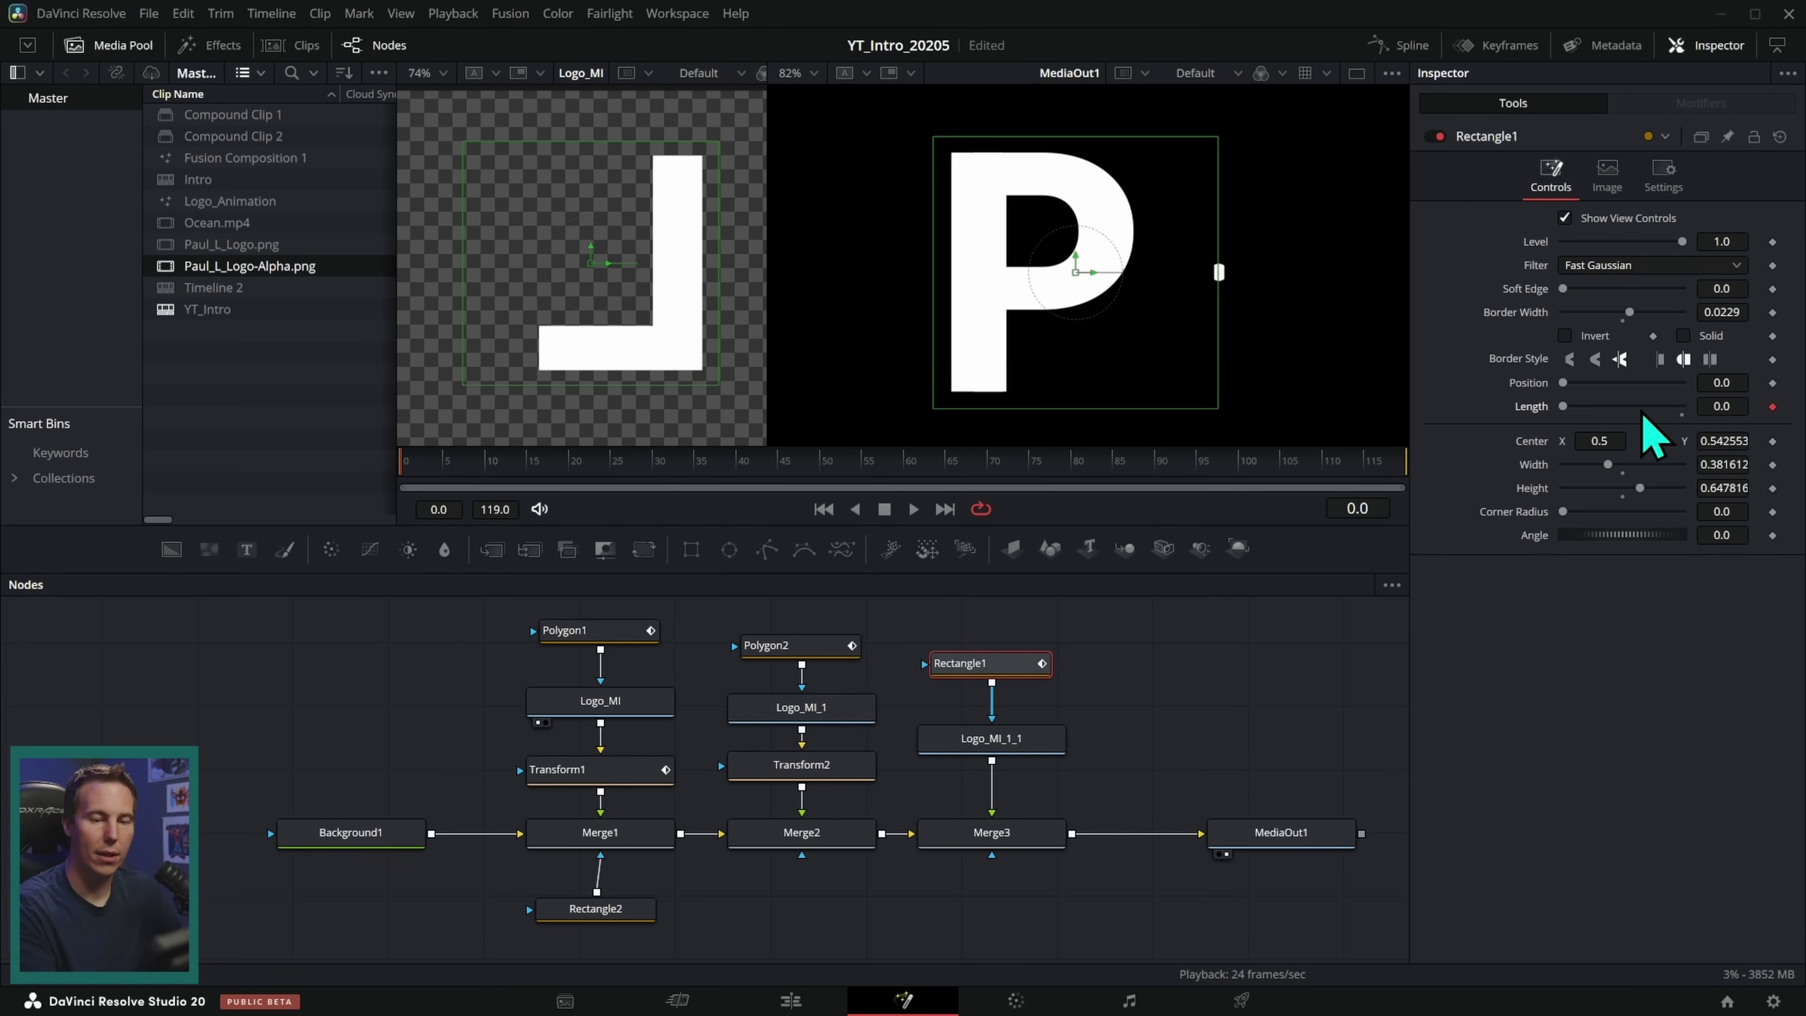
Step: Set Rectangle1's Position to about 0.378 at the frame's upper-left corner and keyframe its Length at 1.0 on frame 25
{"action": "left_click_drag", "start_coordinate": [1564, 384], "coordinate": [1591, 394]}
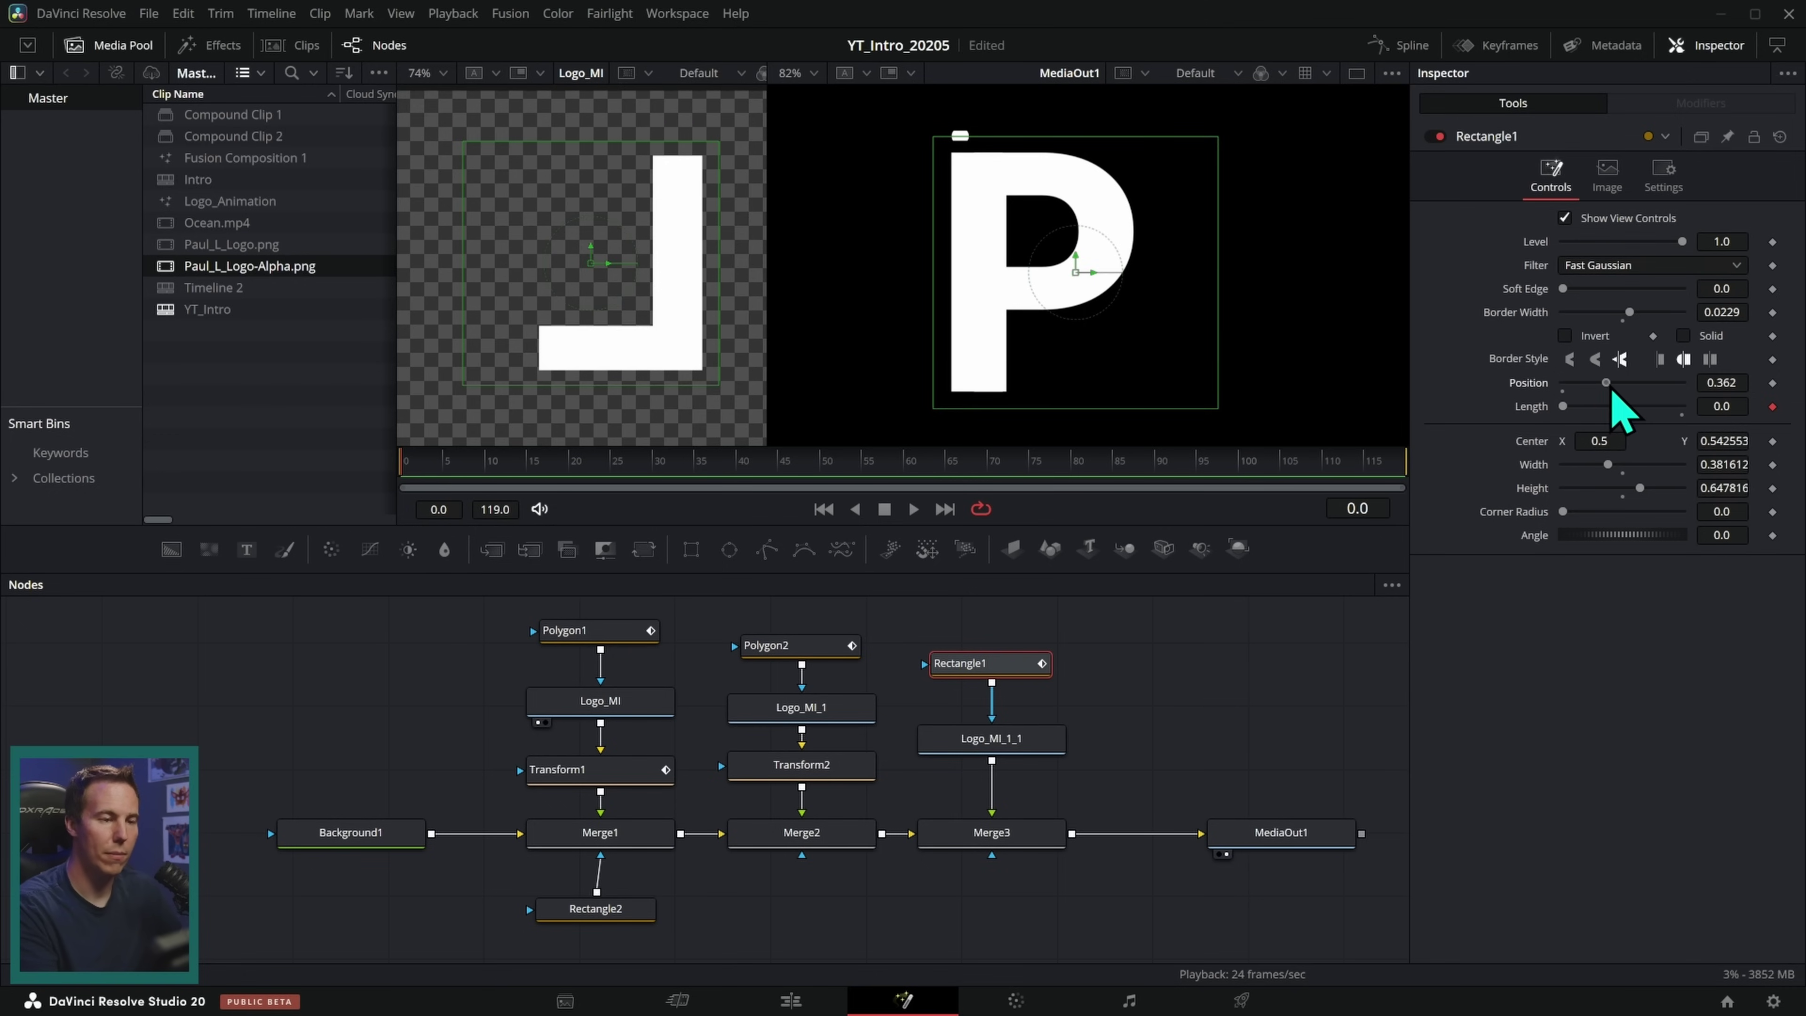
{"action": "left_click_drag", "start_coordinate": [676, 469], "coordinate": [615, 469]}
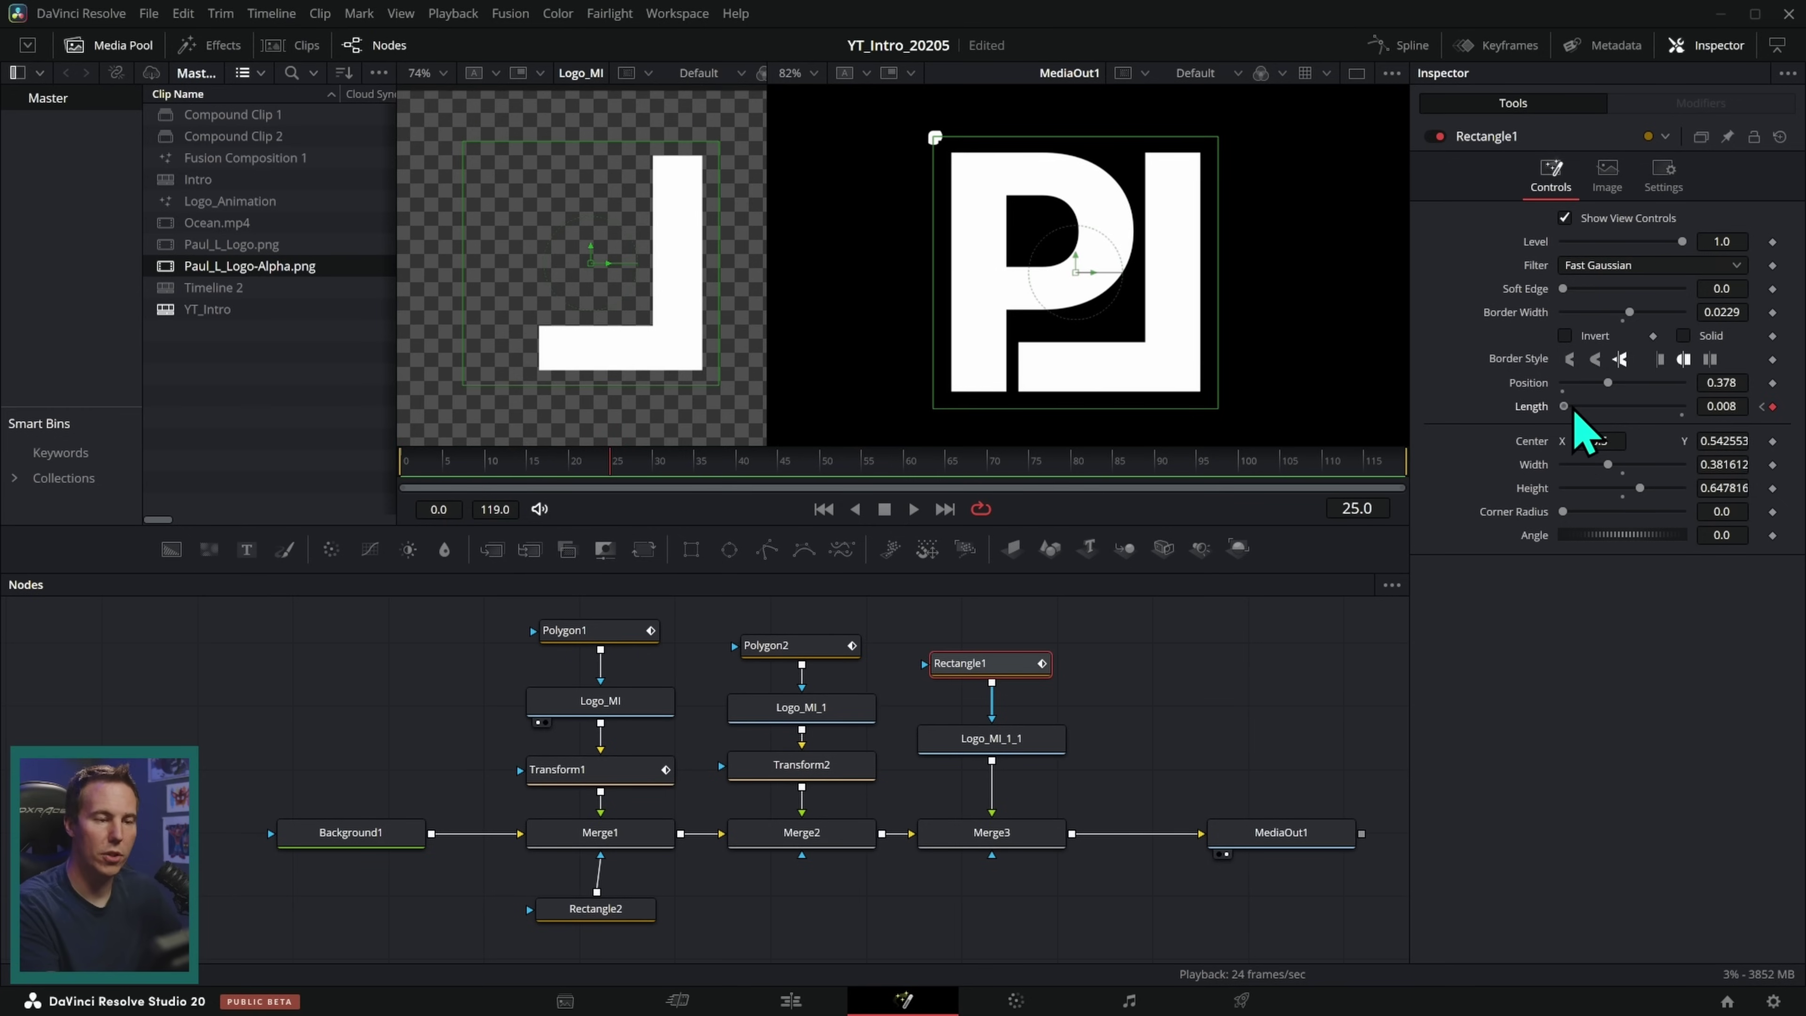
{"action": "left_click_drag", "start_coordinate": [1568, 407], "coordinate": [1780, 418]}
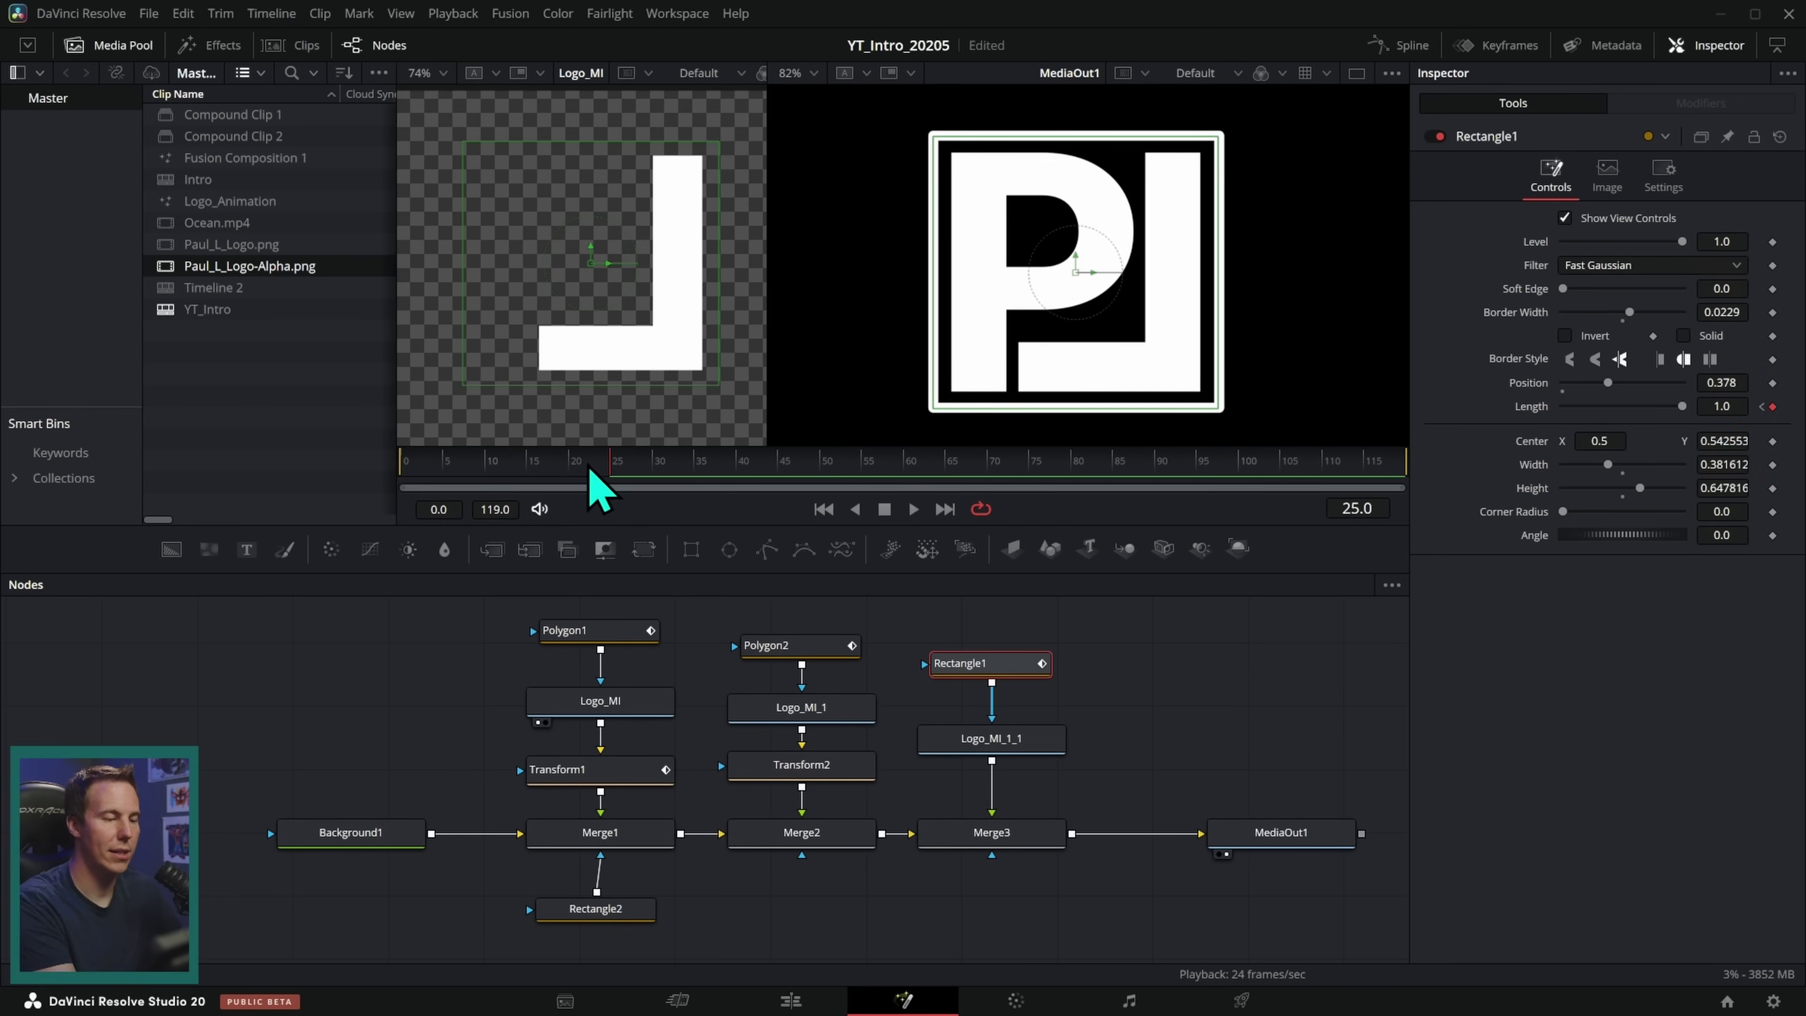
Step: Play the composition repeatedly from the start to review the frame drawing on around the letters
{"action": "left_click_drag", "start_coordinate": [590, 466], "coordinate": [400, 470]}
{"action": "left_click", "coordinate": [1145, 664]}
{"action": "left_click", "coordinate": [914, 509]}
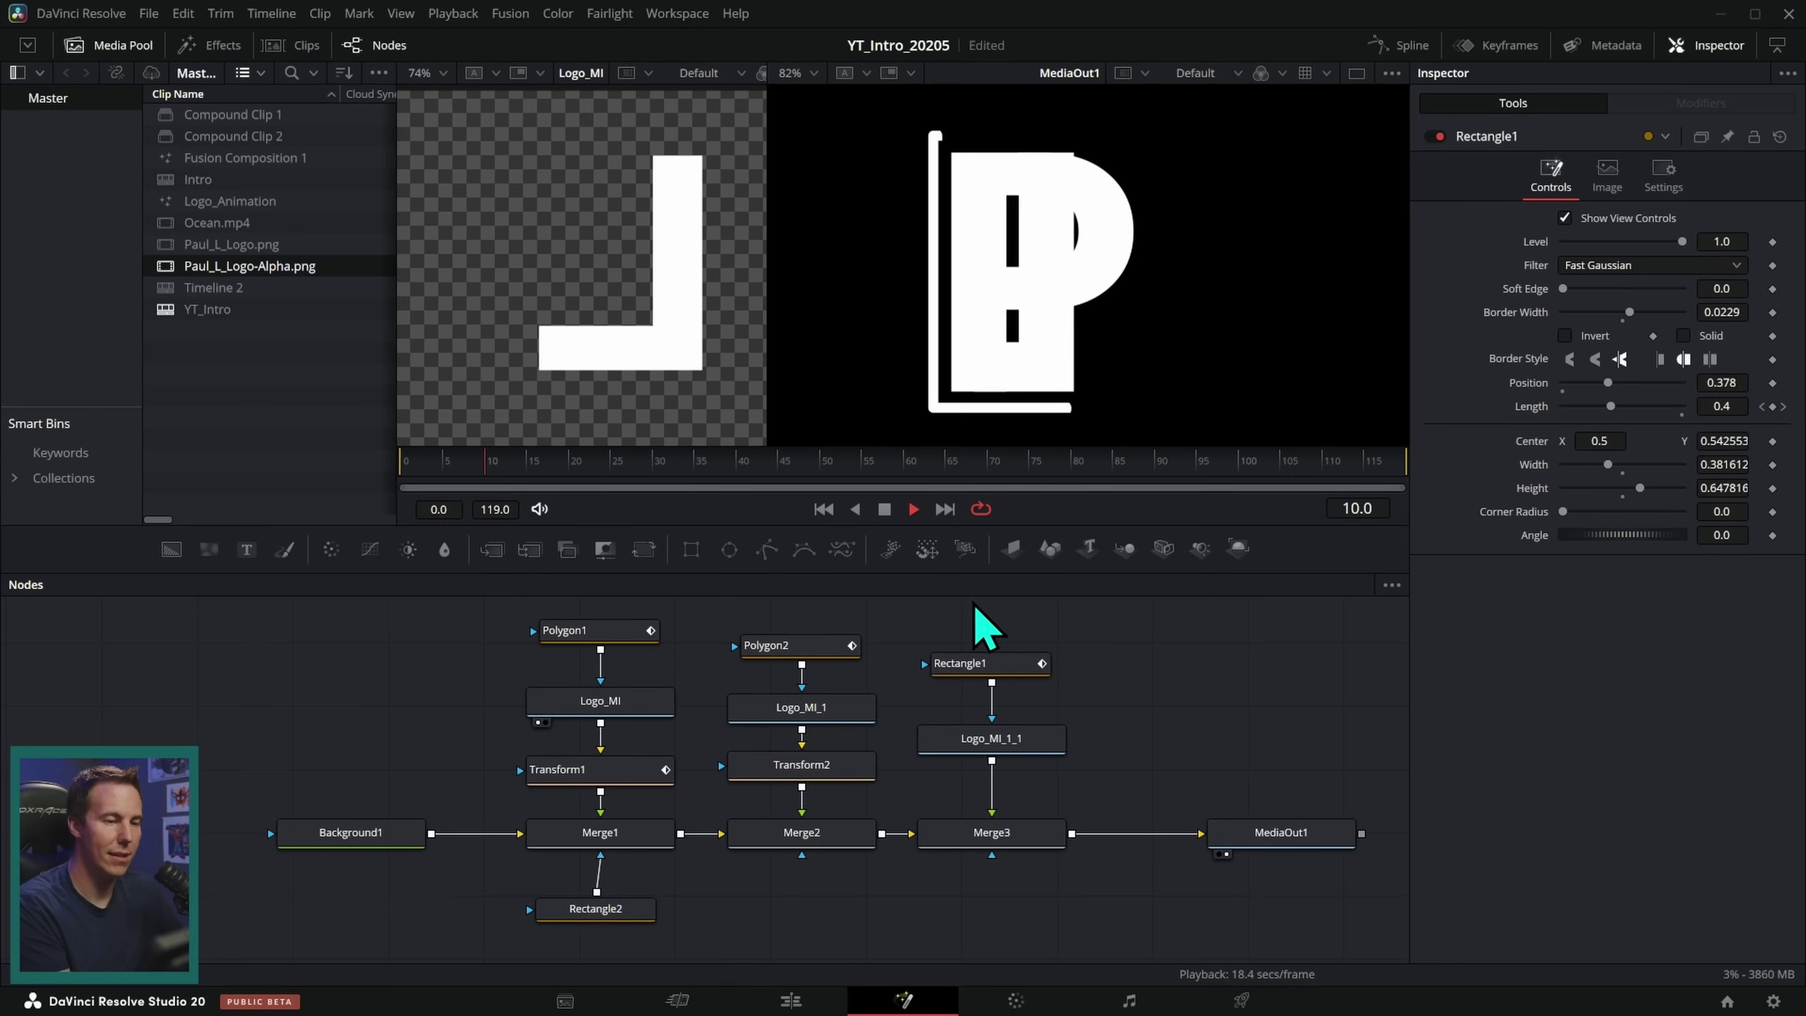
{"action": "left_click", "coordinate": [826, 509]}
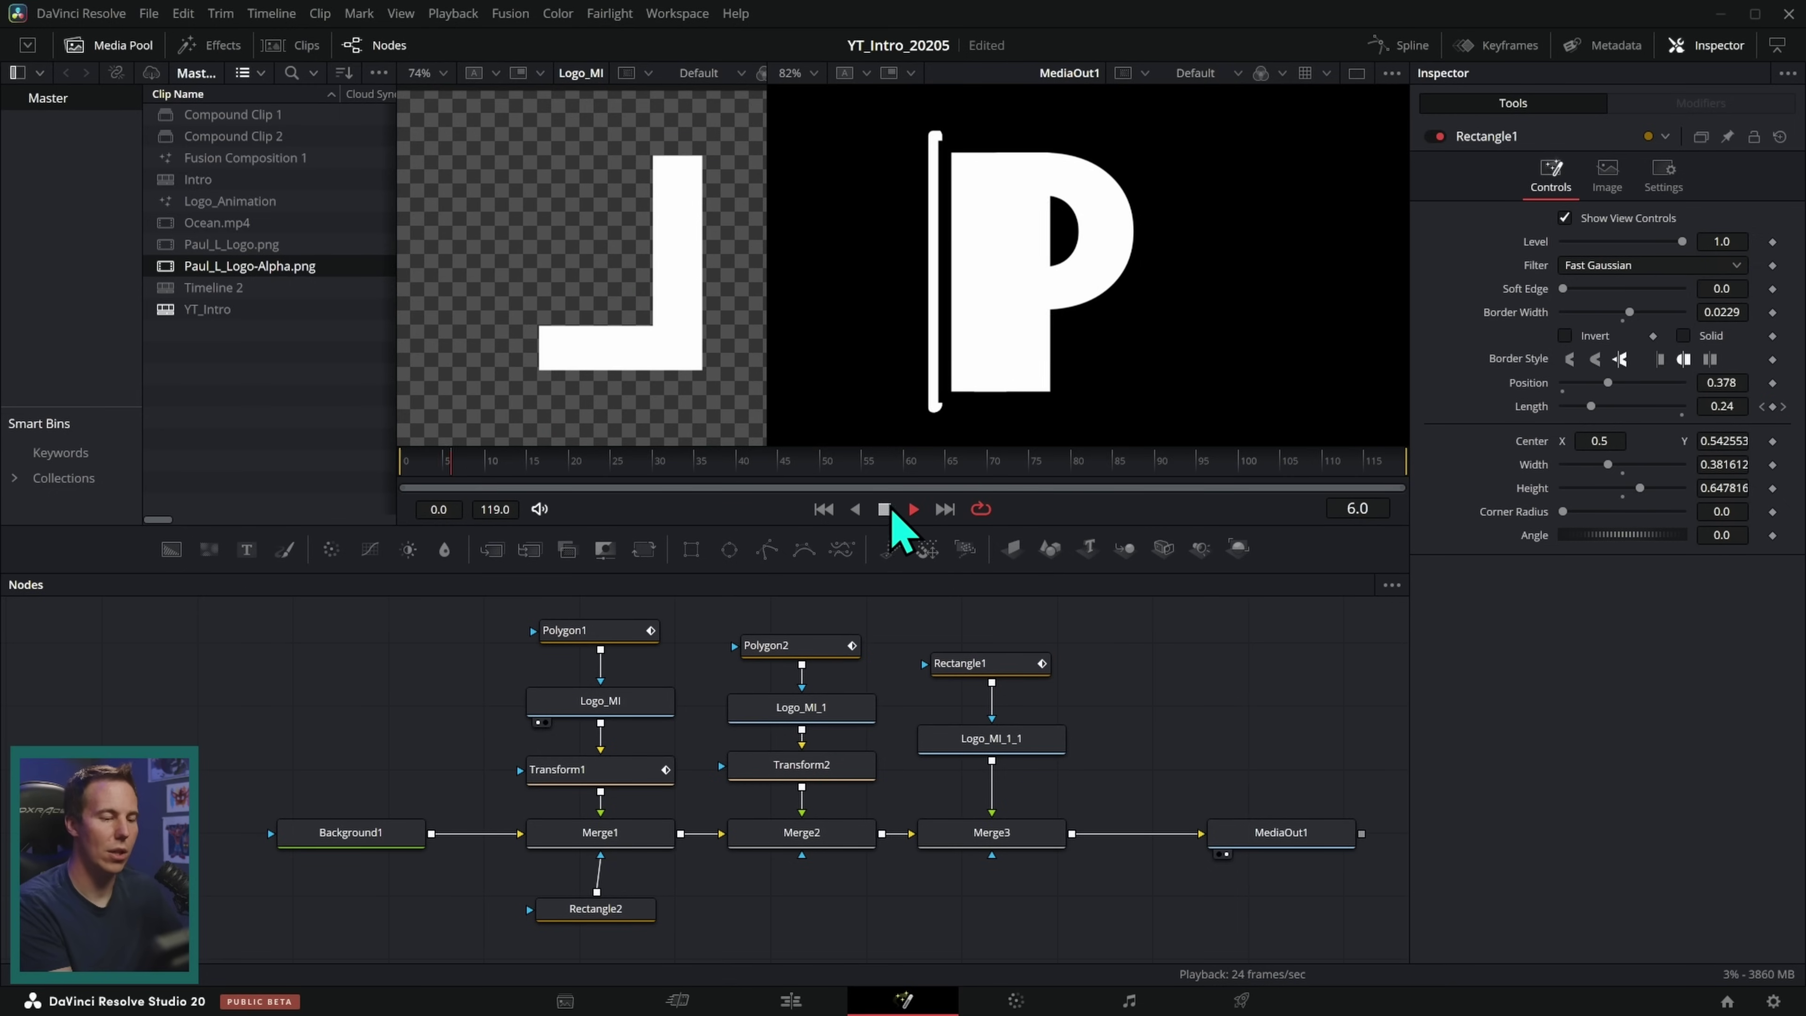
{"action": "left_click", "coordinate": [828, 509]}
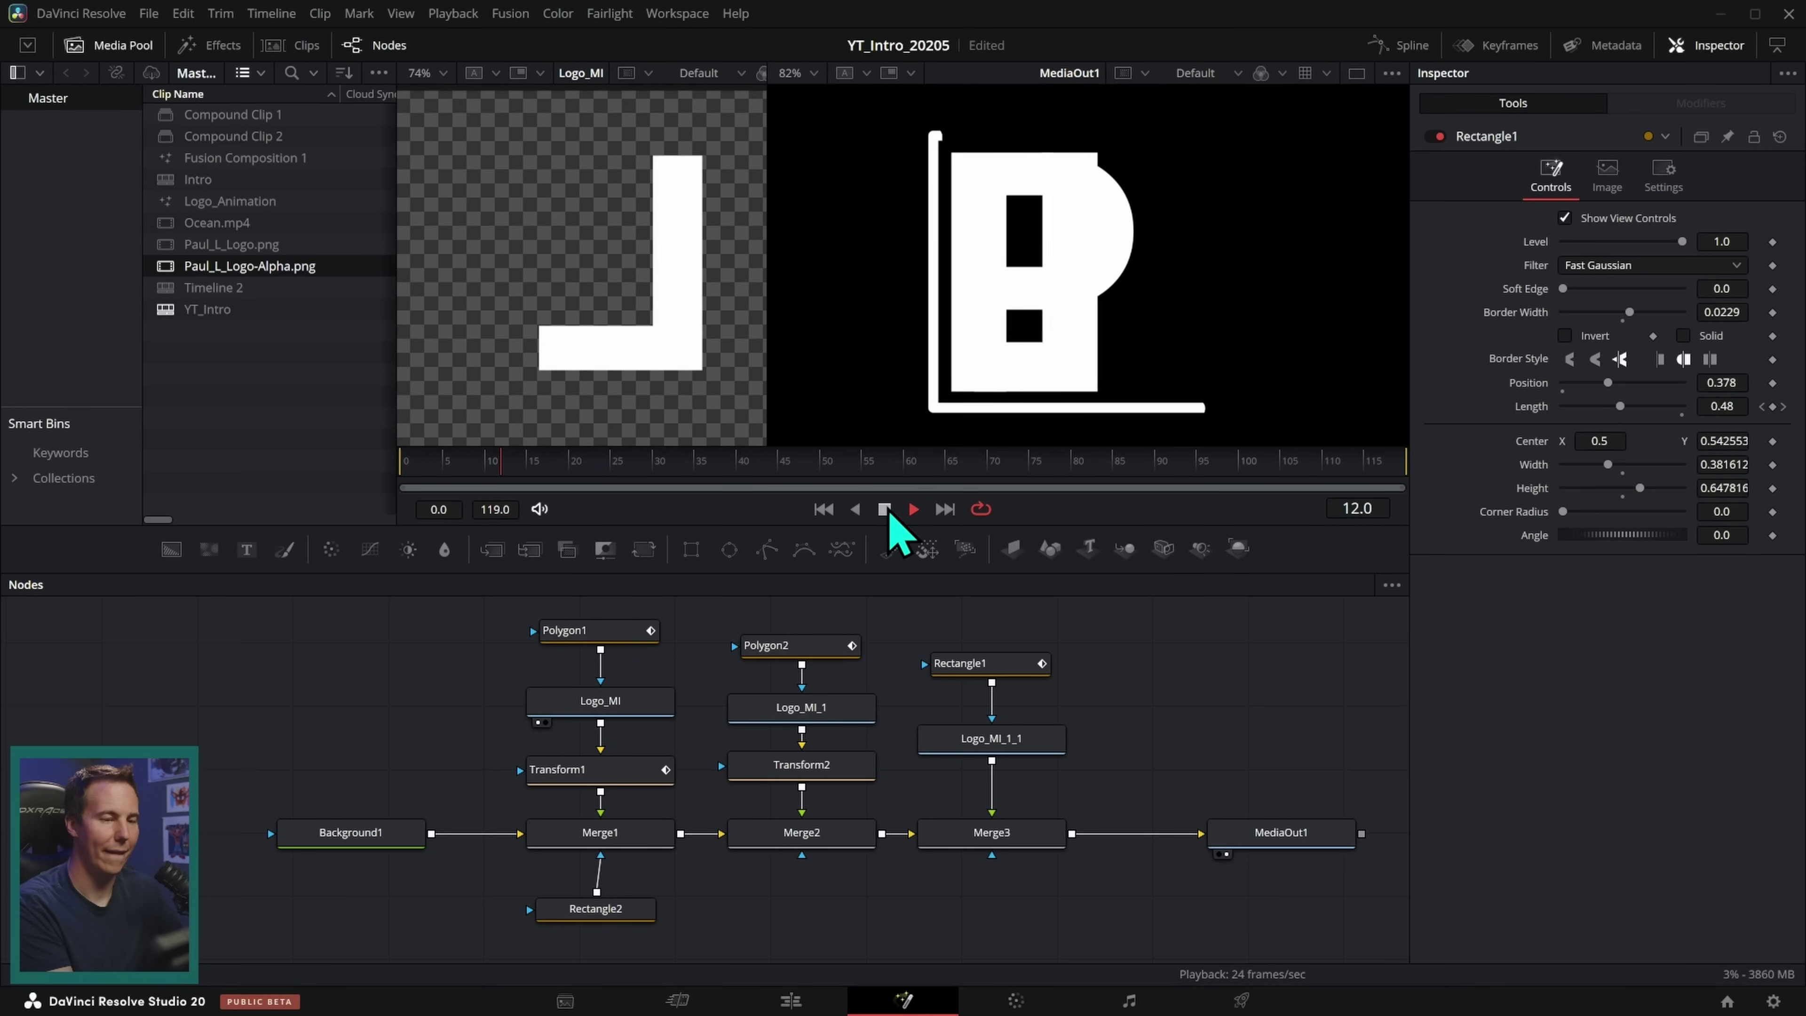
{"action": "left_click", "coordinate": [826, 509]}
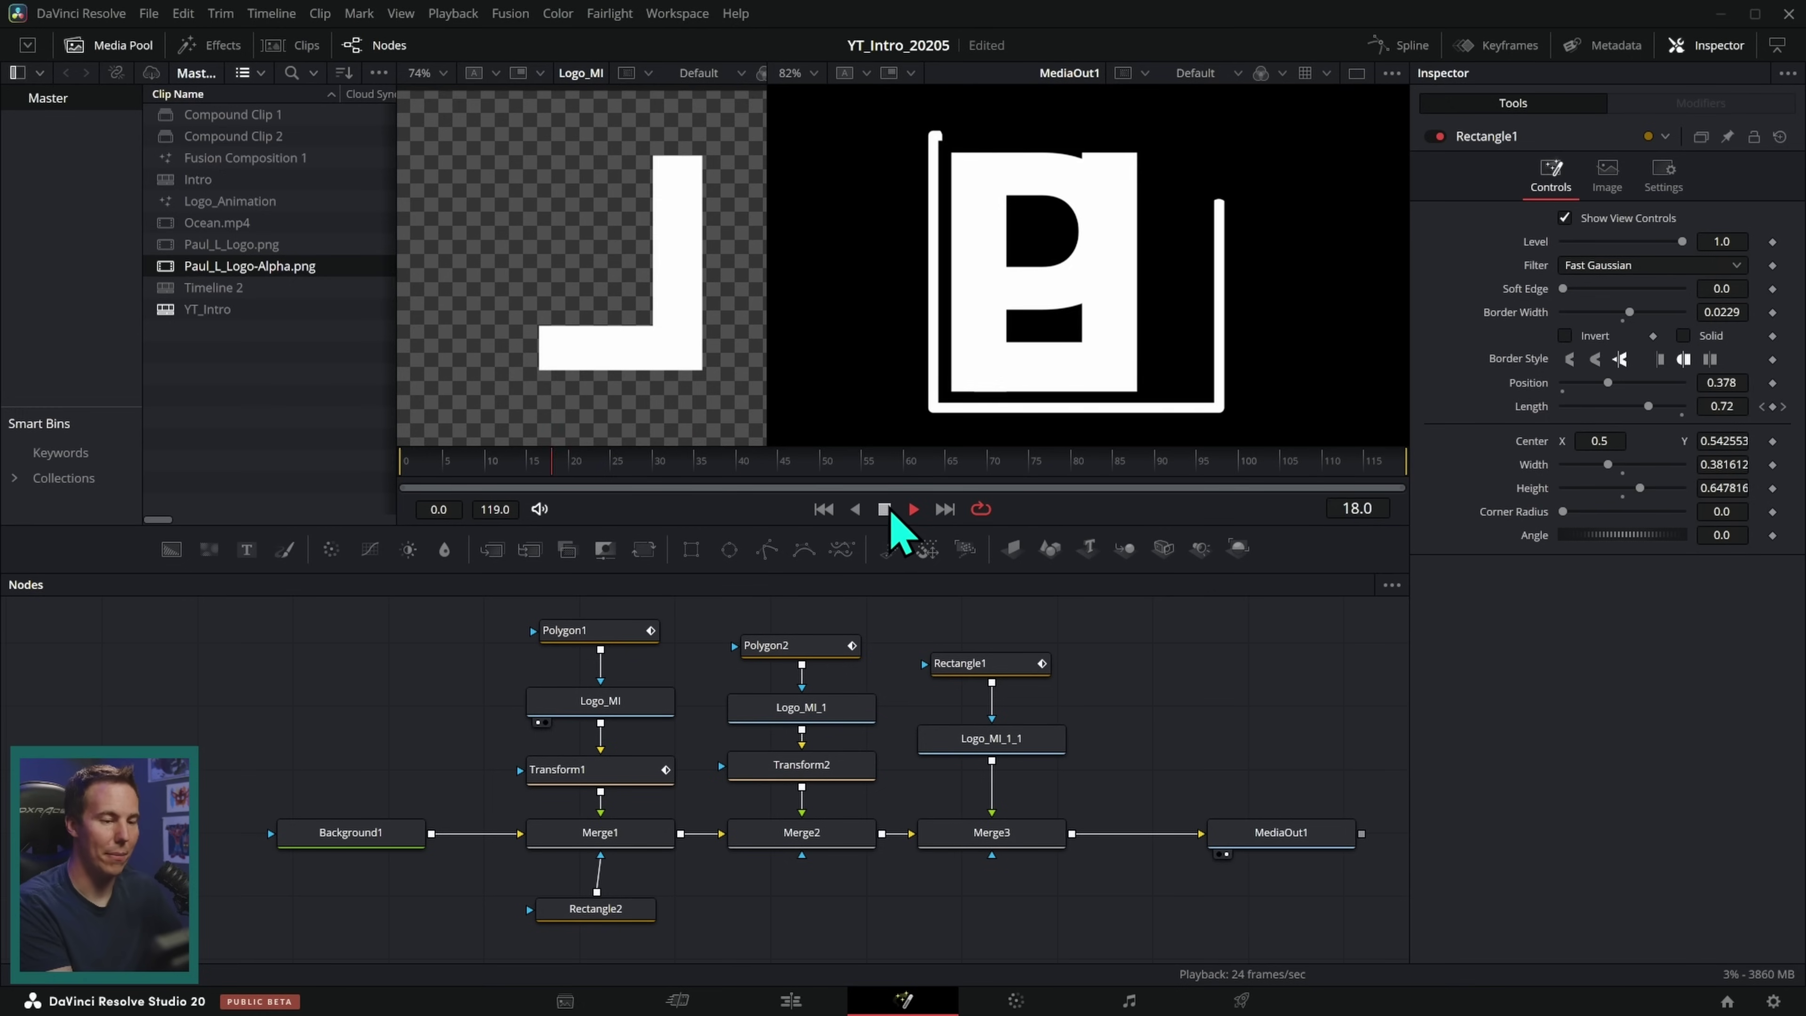
{"action": "left_click", "coordinate": [890, 518]}
{"action": "left_click_drag", "start_coordinate": [626, 466], "coordinate": [402, 470]}
{"action": "left_click", "coordinate": [913, 510]}
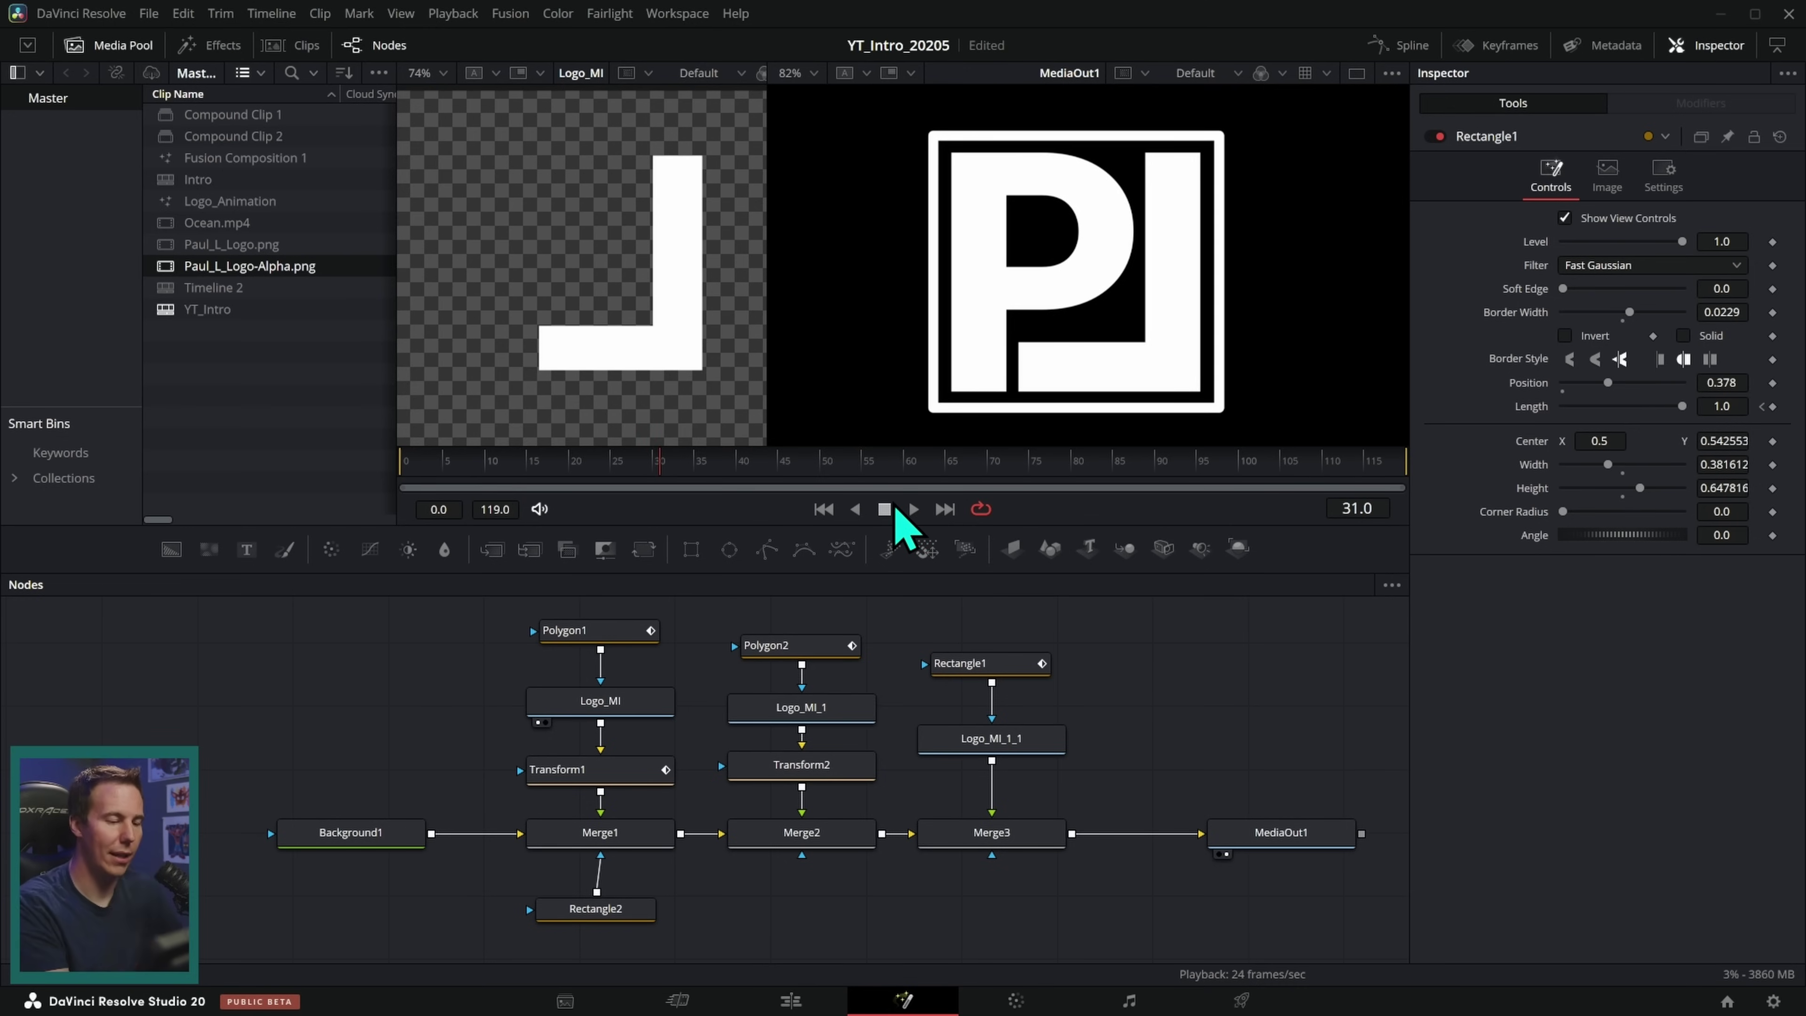
{"action": "left_click", "coordinate": [830, 509]}
{"action": "left_click", "coordinate": [913, 510]}
{"action": "left_click", "coordinate": [891, 510]}
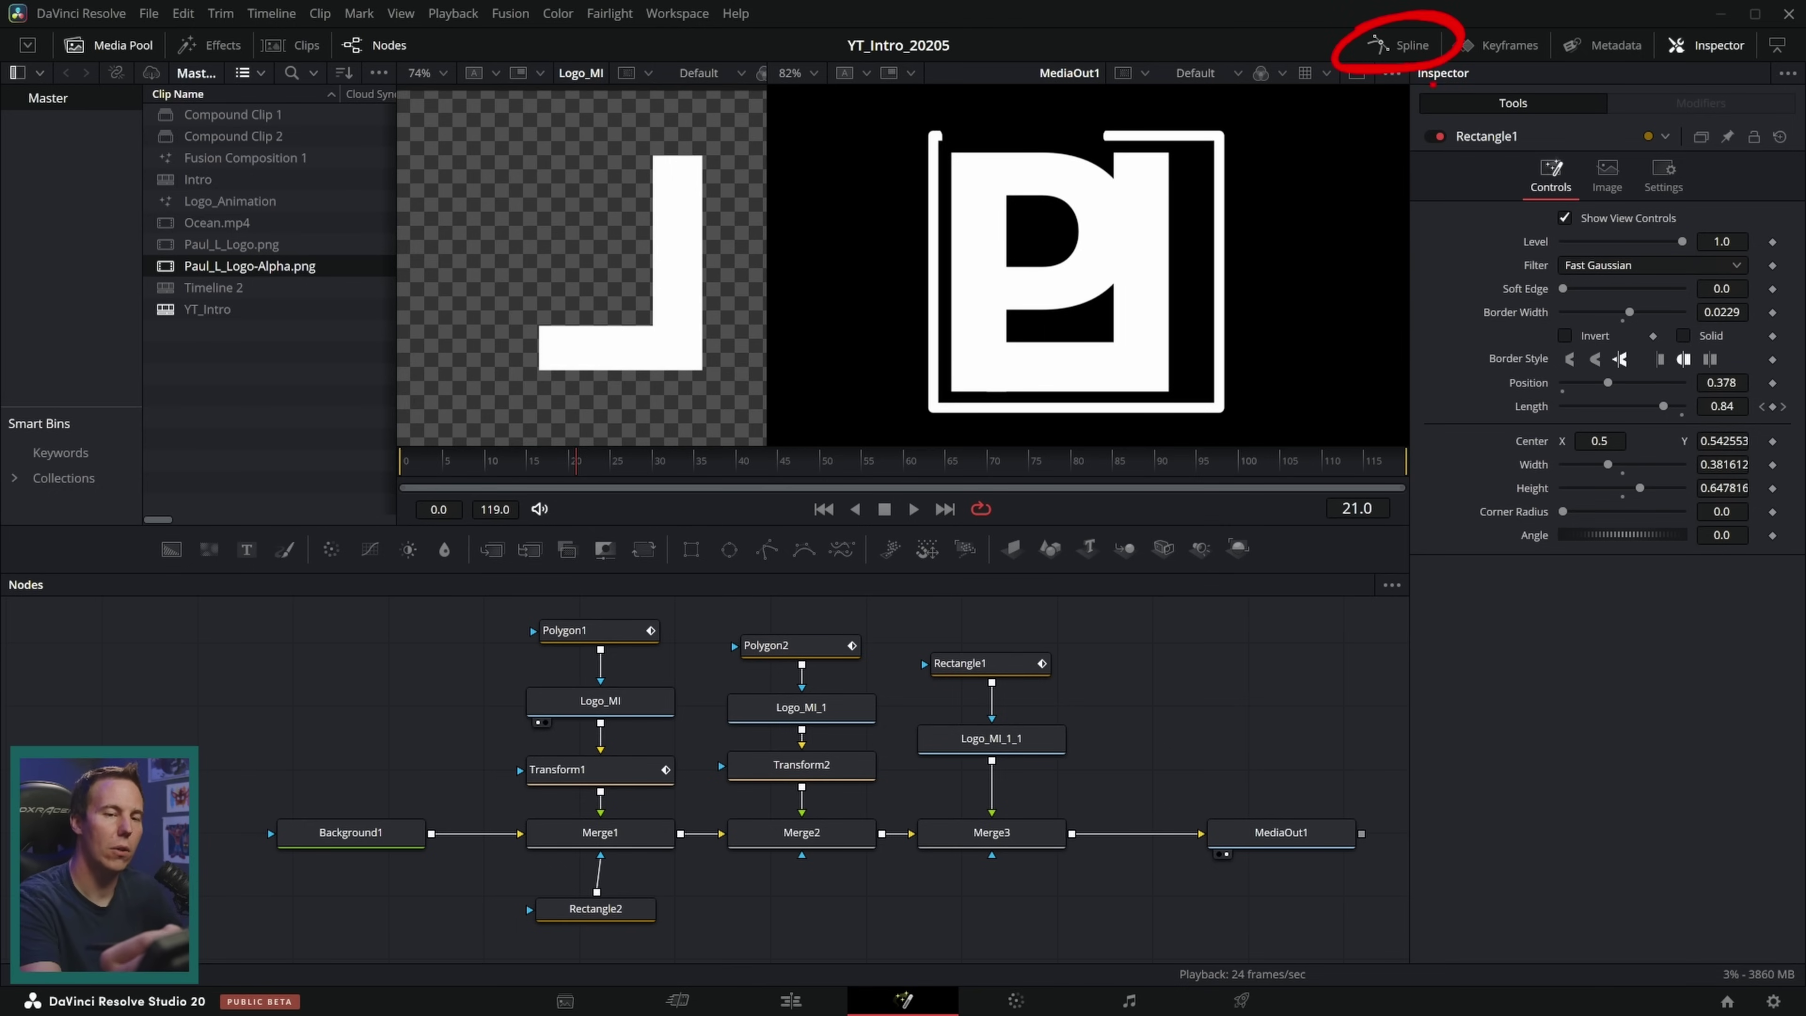
Step: Show the Displacement curve of Transform1's Center in the Spline editor
{"action": "left_click", "coordinate": [1402, 45]}
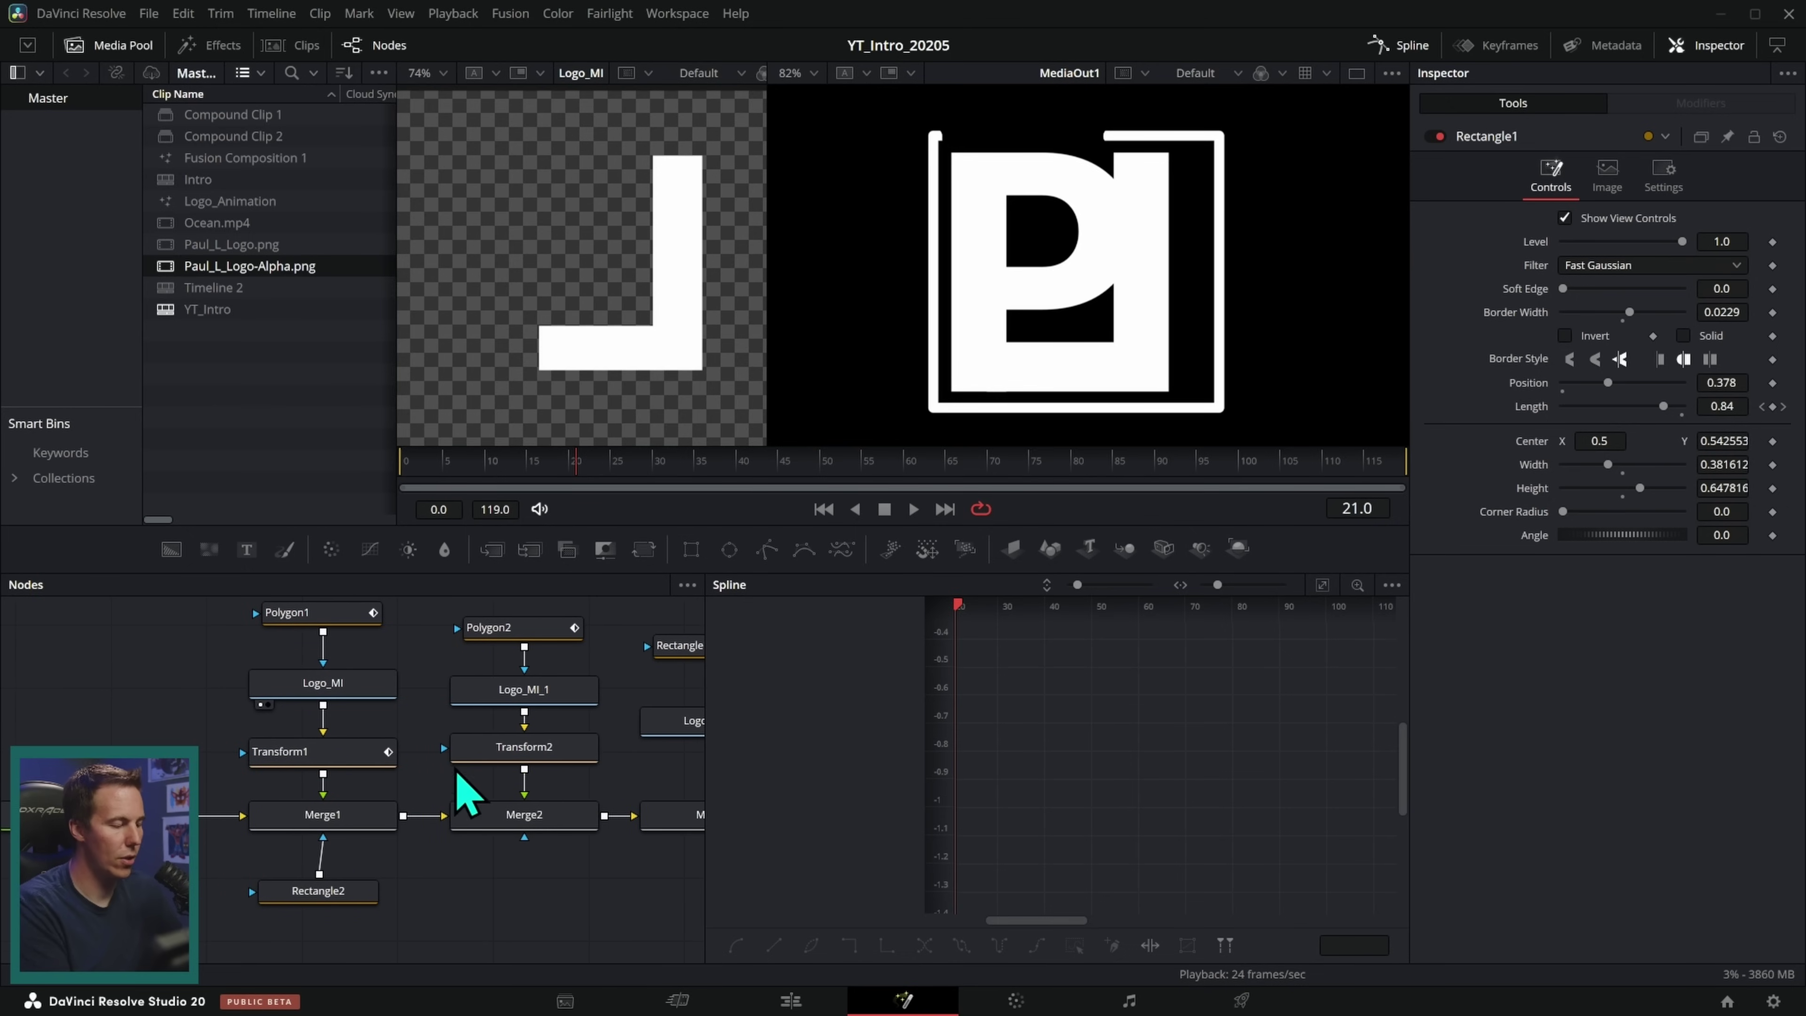
{"action": "left_click", "coordinate": [336, 760]}
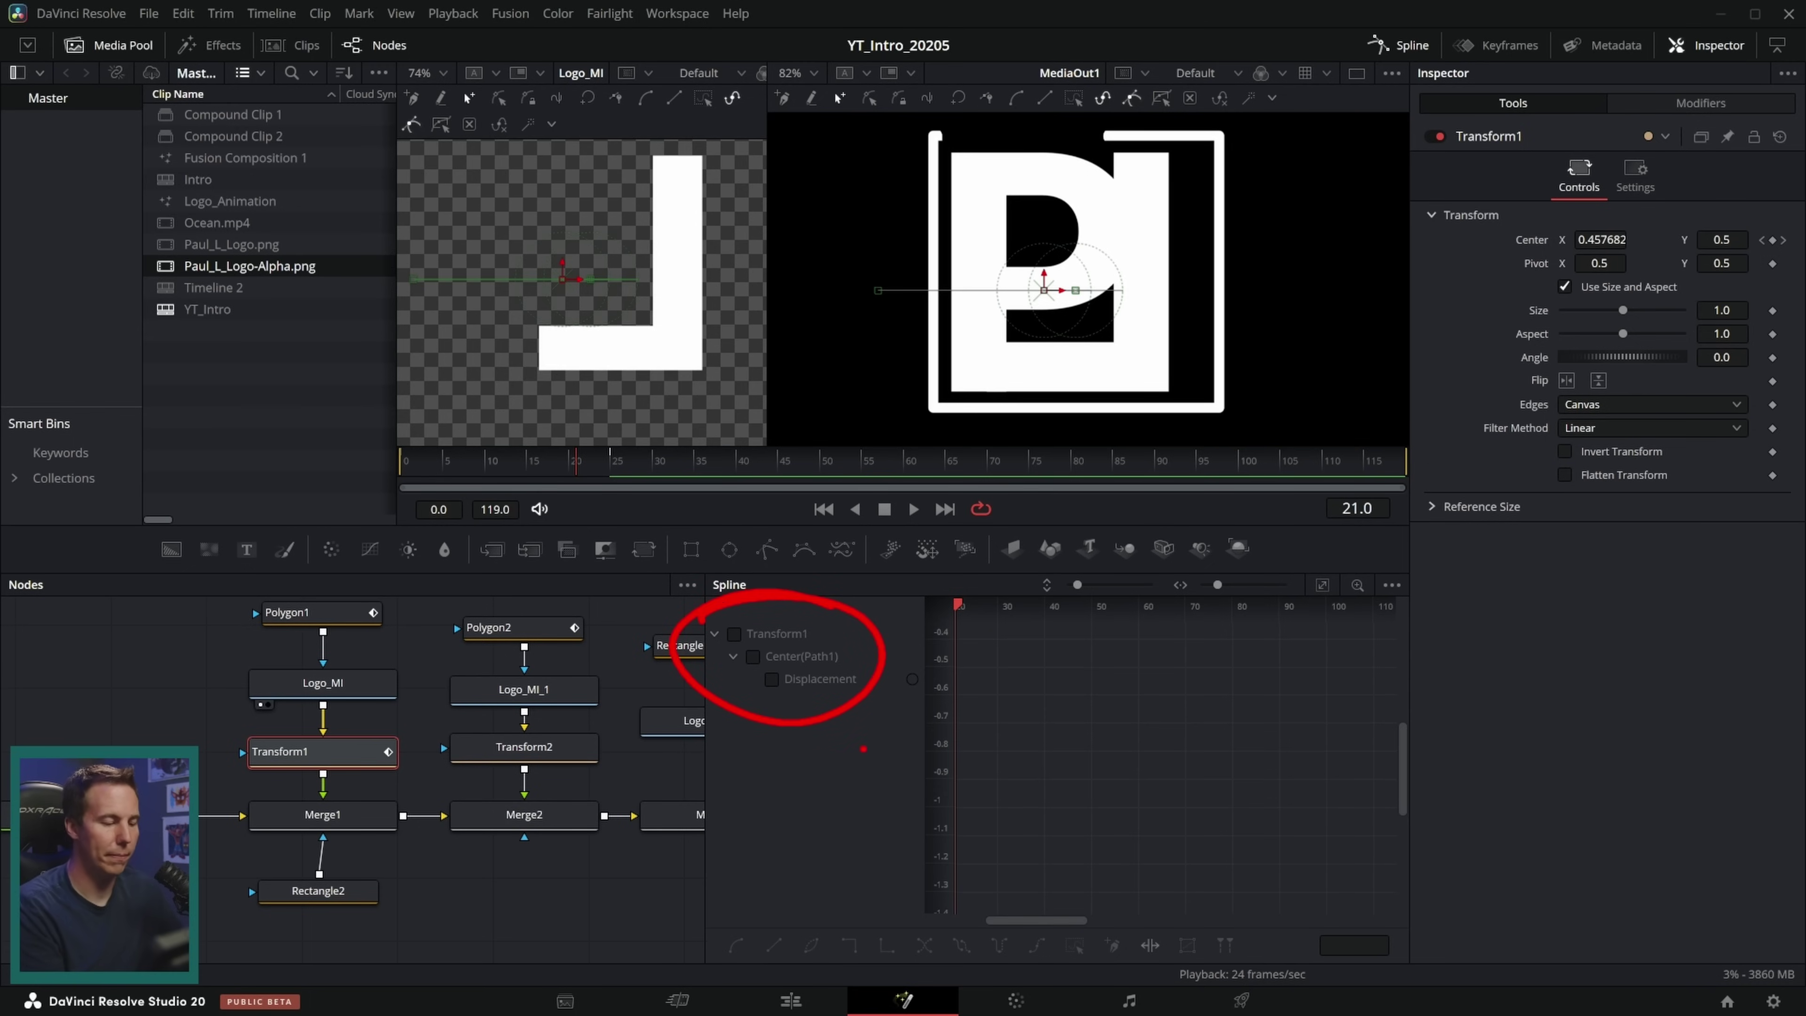
{"action": "left_click", "coordinate": [771, 680]}
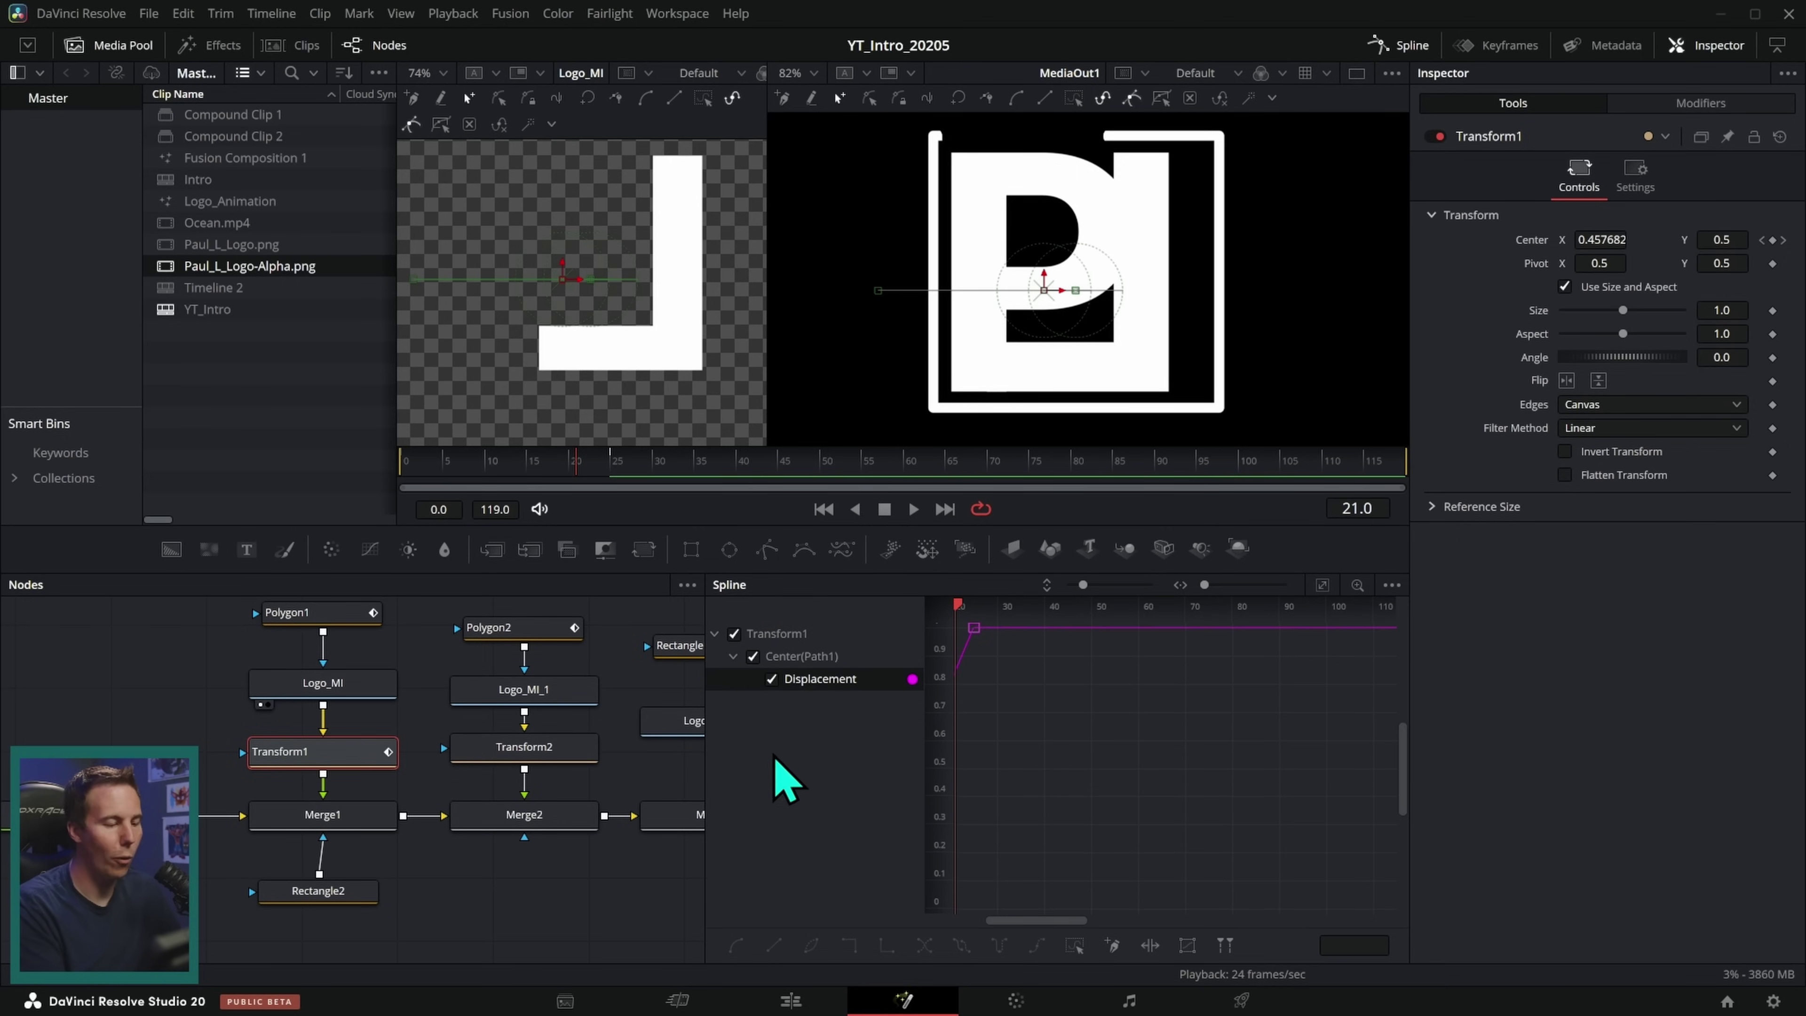
Step: Try listing every animated node's curves in the Spline editor by turning off Show Only Selected Tool
{"action": "left_click", "coordinate": [1392, 586]}
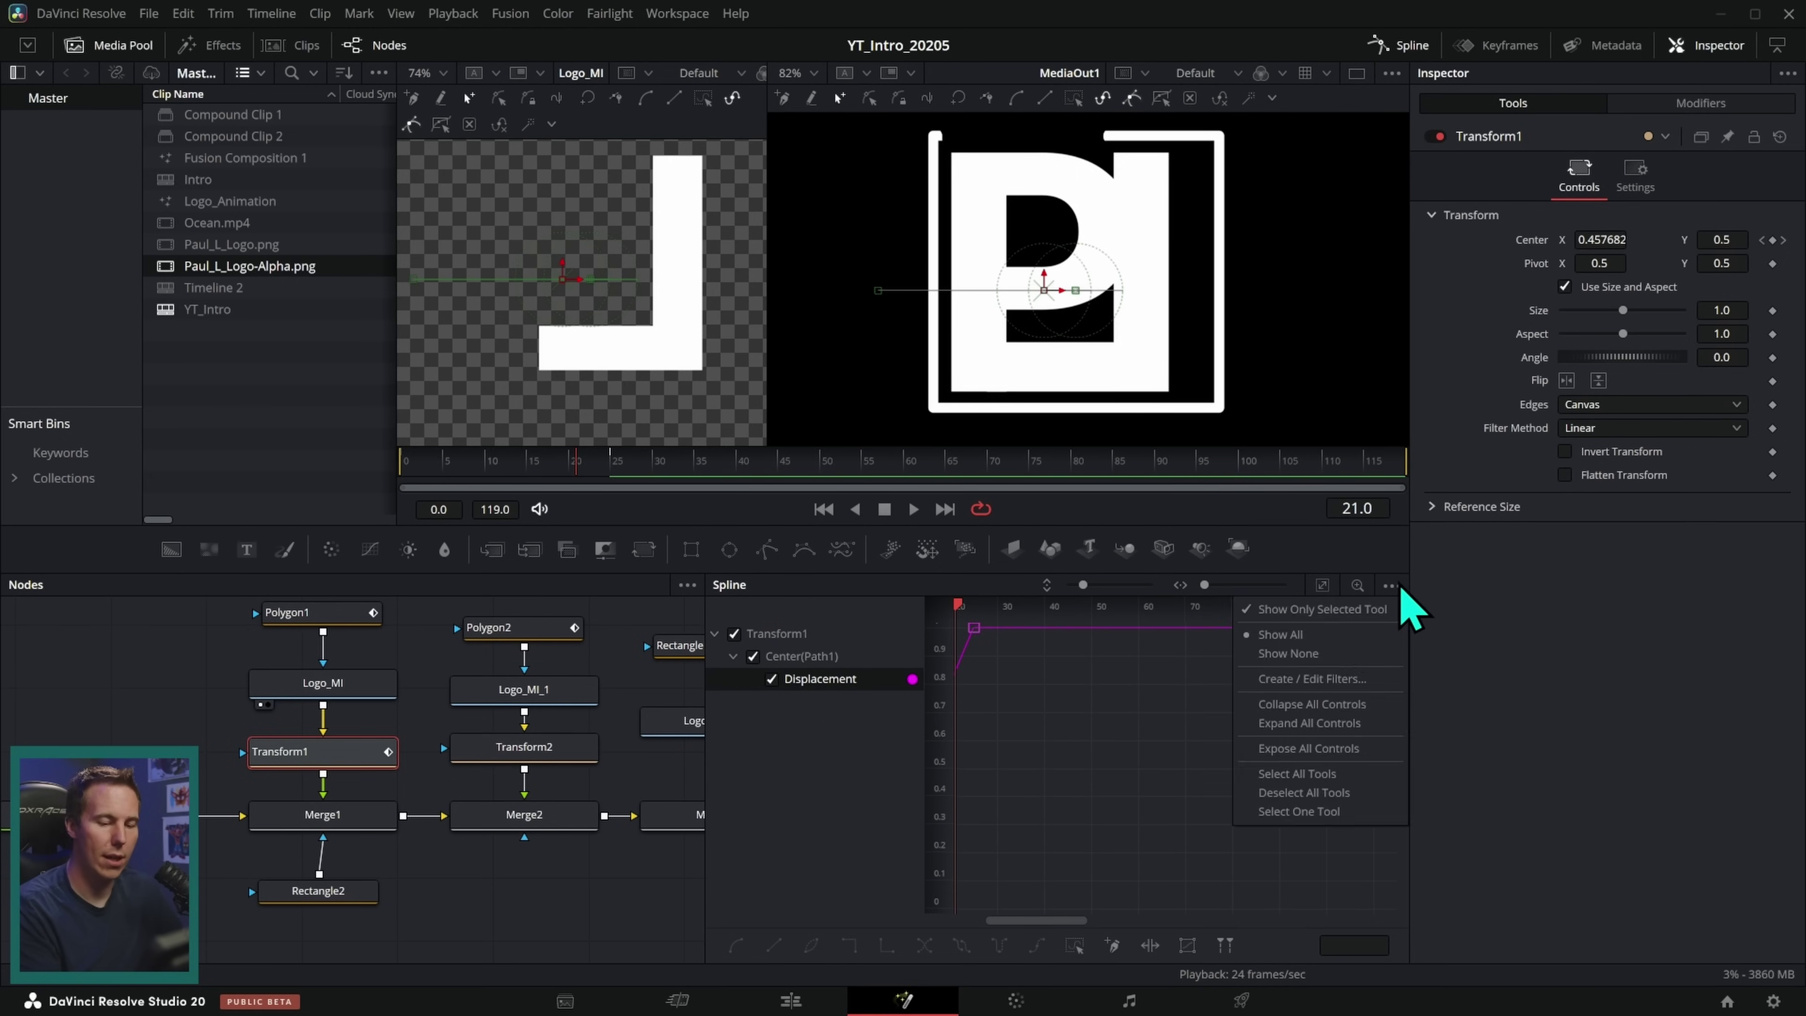
{"action": "left_click", "coordinate": [1138, 686]}
{"action": "left_click", "coordinate": [1392, 586]}
{"action": "left_click", "coordinate": [1322, 609]}
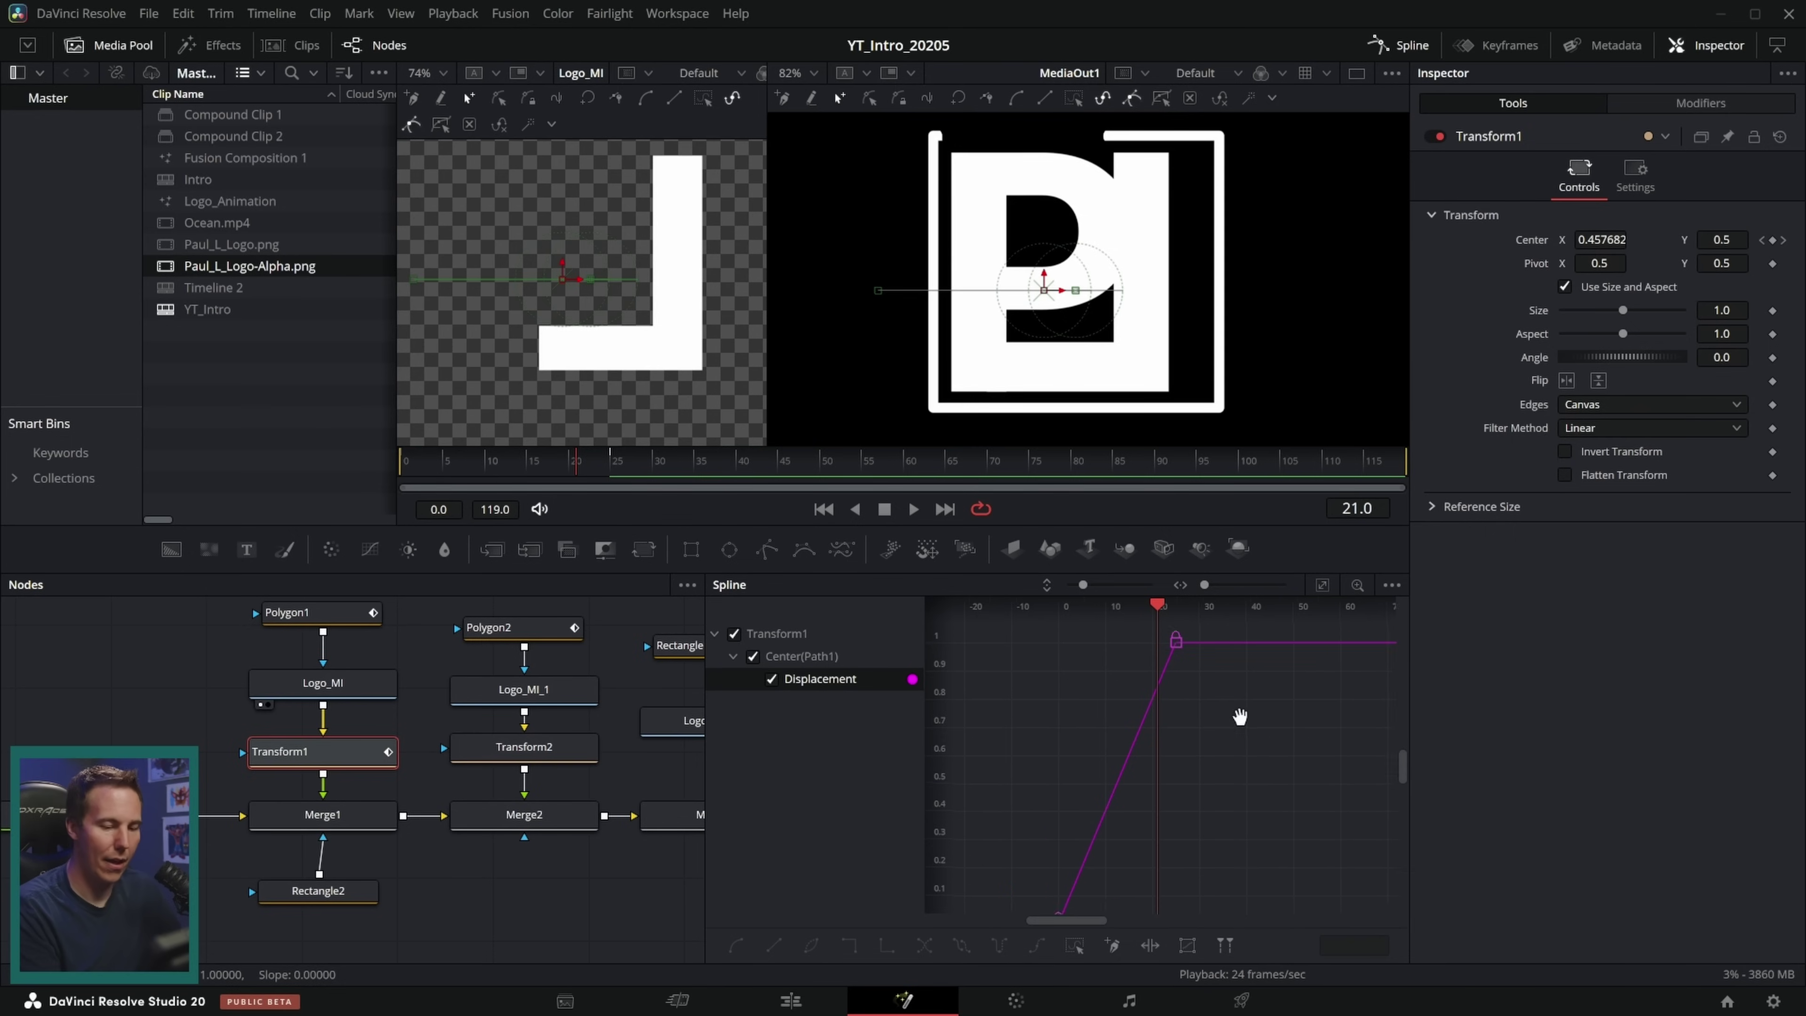
{"action": "left_click_drag", "start_coordinate": [1242, 718], "coordinate": [1219, 710]}
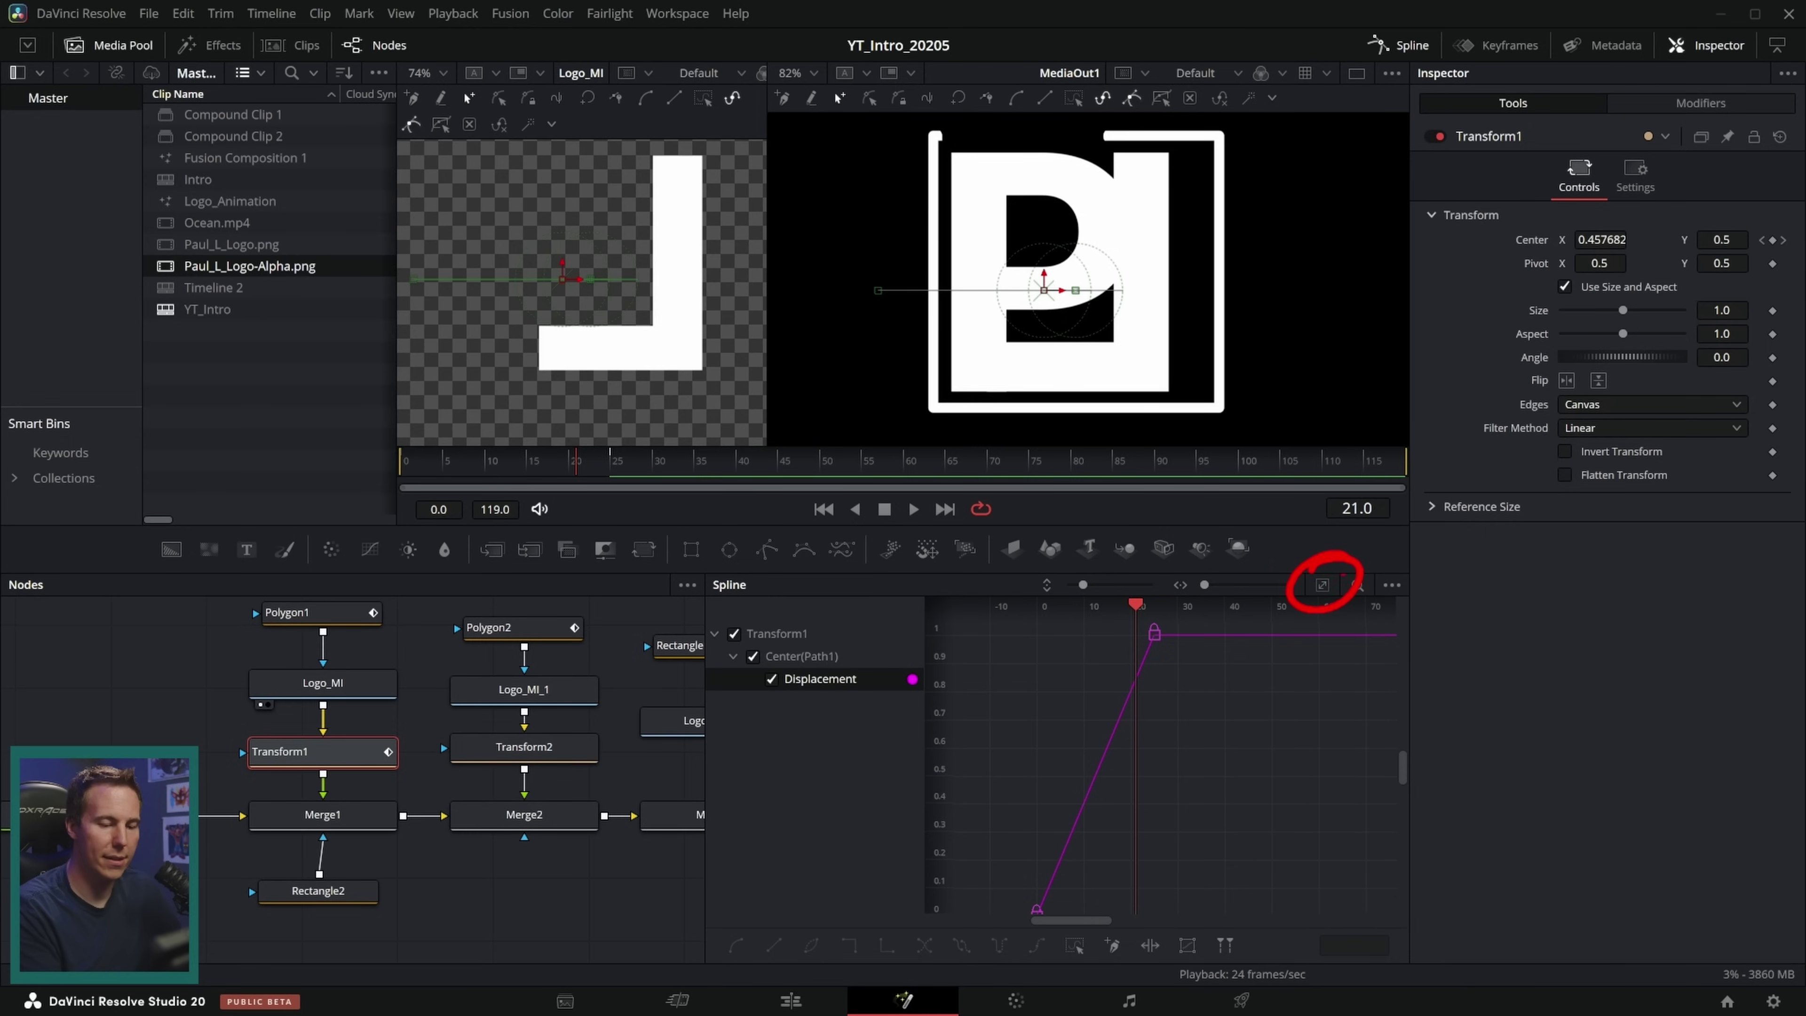
Step: Fit the Displacement curve in the Spline editor and smooth its end keyframe at frame 25
{"action": "left_click", "coordinate": [1323, 585]}
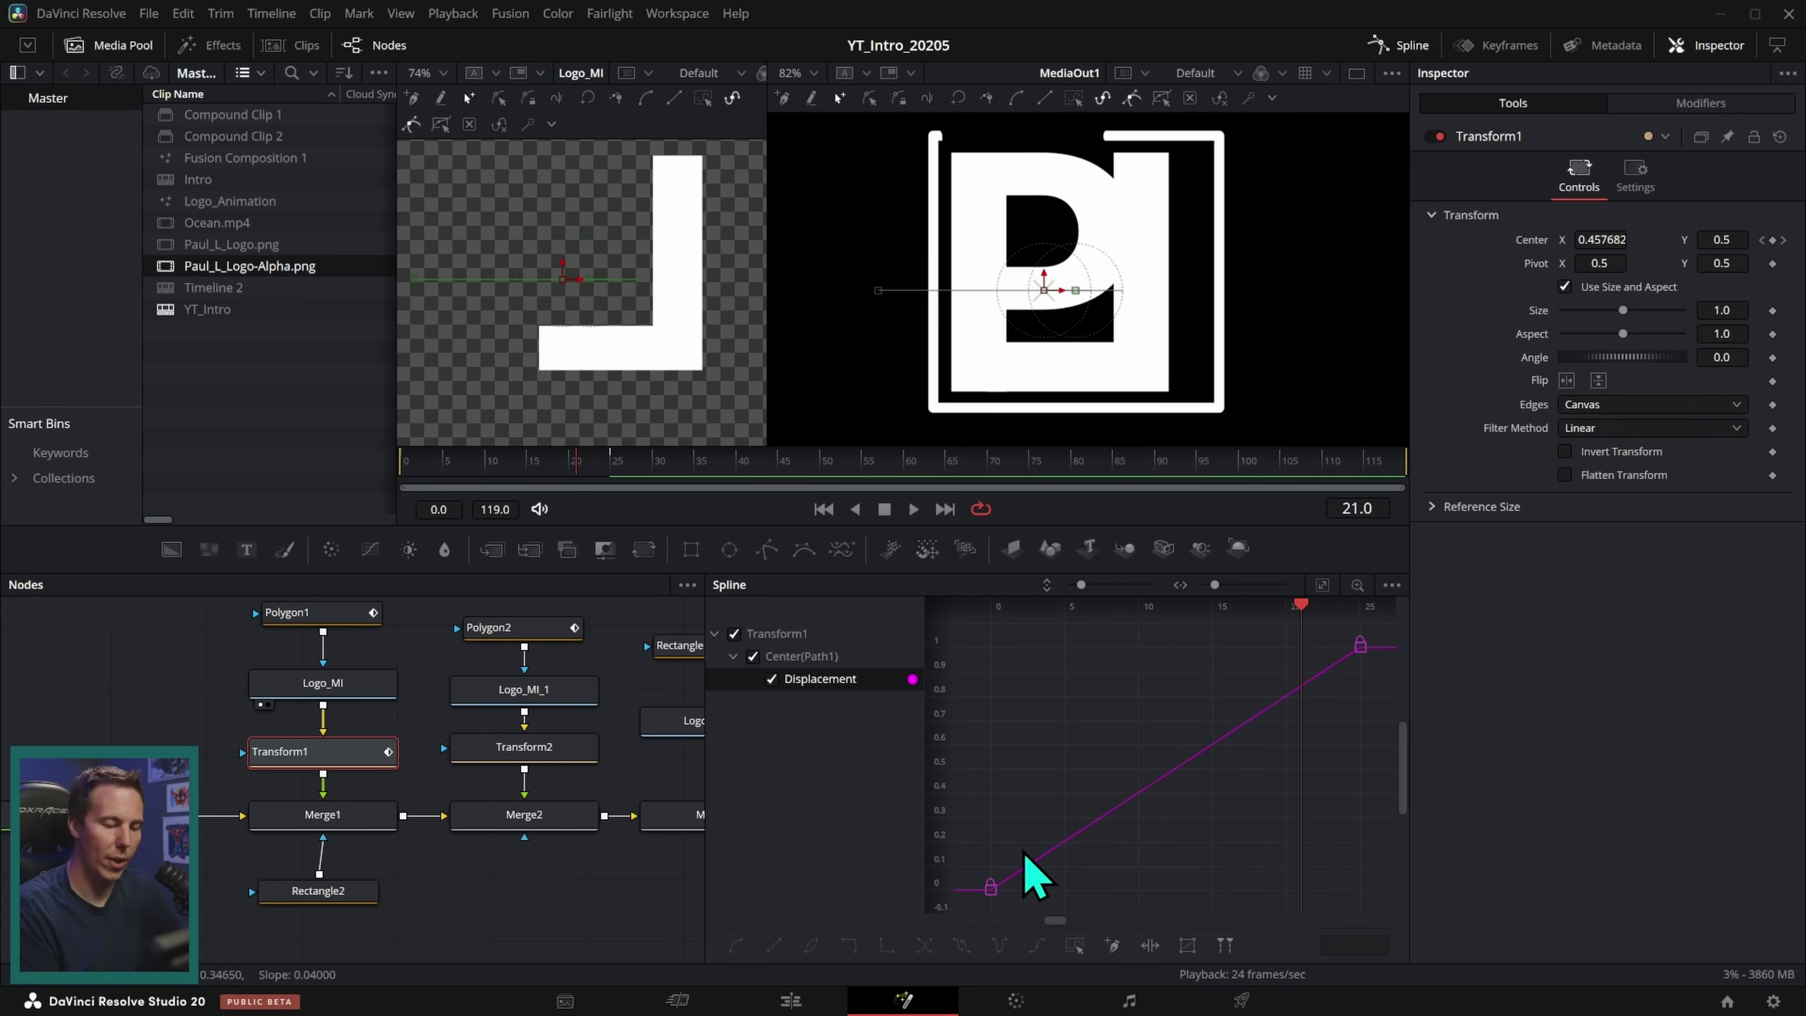
{"action": "left_click", "coordinate": [1360, 646]}
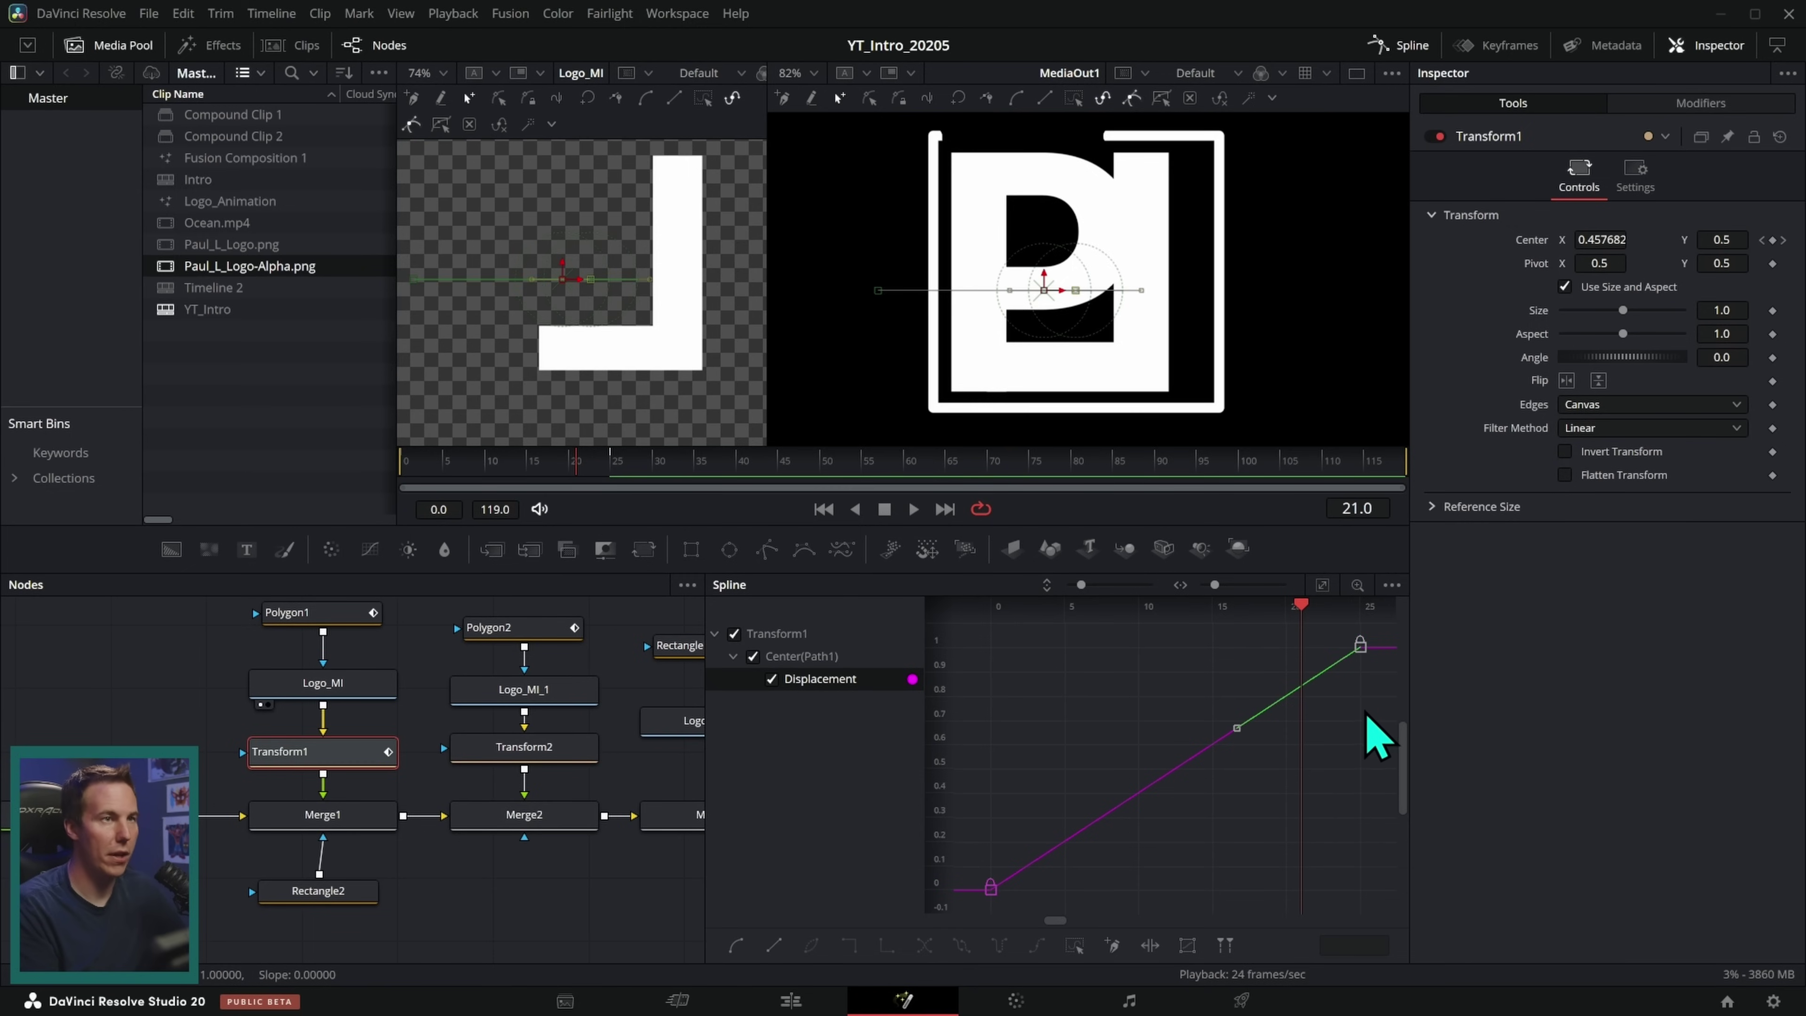
{"action": "key", "text": "shift+s"}
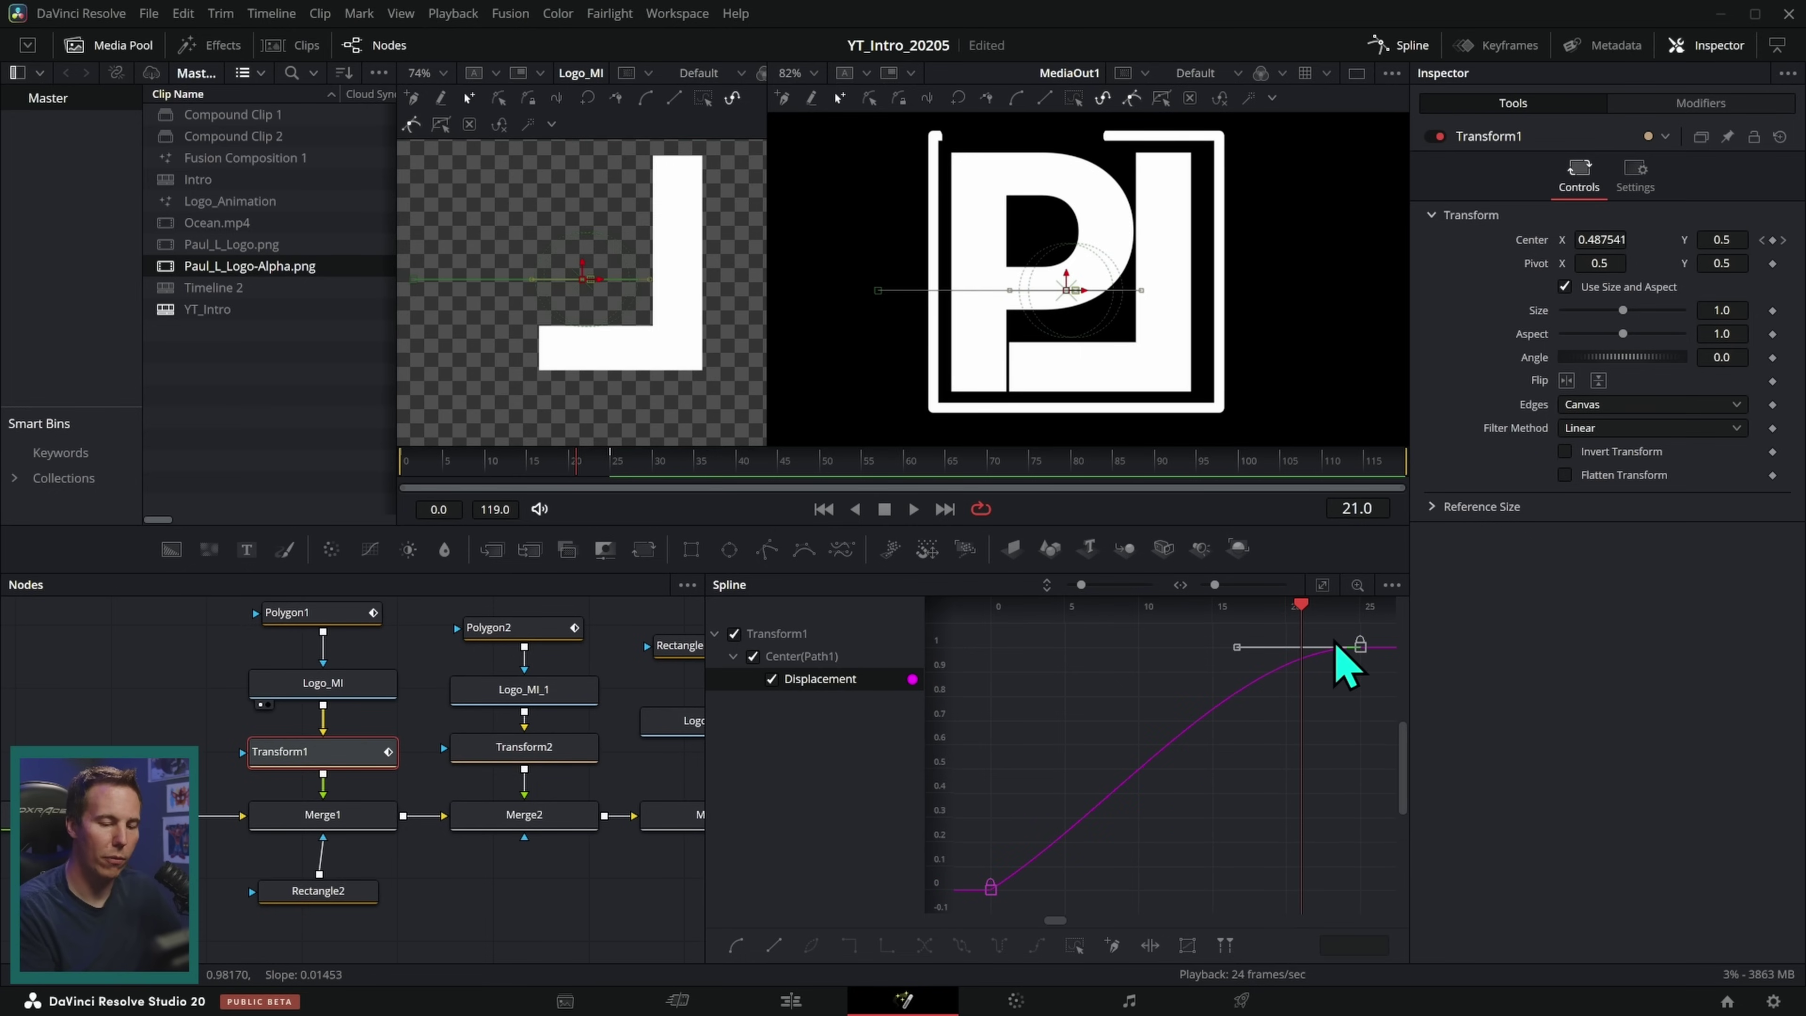
Step: Play the composition from frame 0 several times to check the L easing into its final position
{"action": "left_click", "coordinate": [824, 510]}
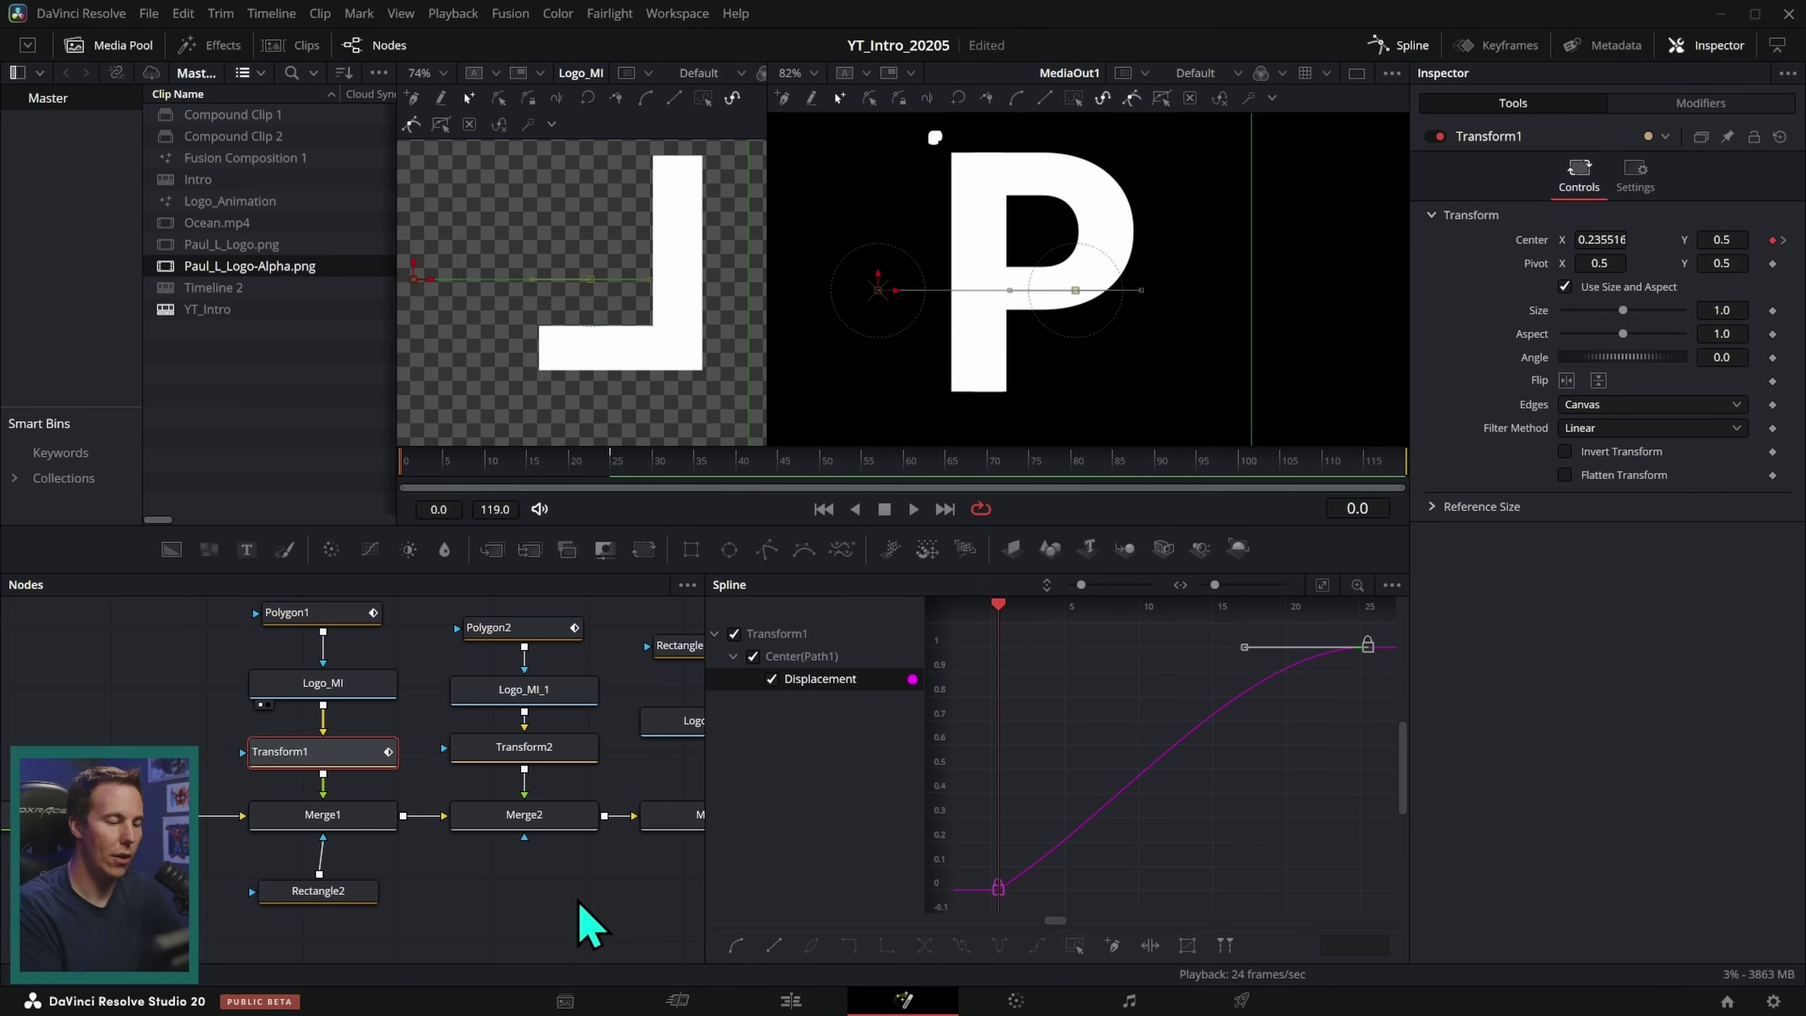
{"action": "left_click", "coordinate": [584, 922]}
{"action": "left_click", "coordinate": [913, 510]}
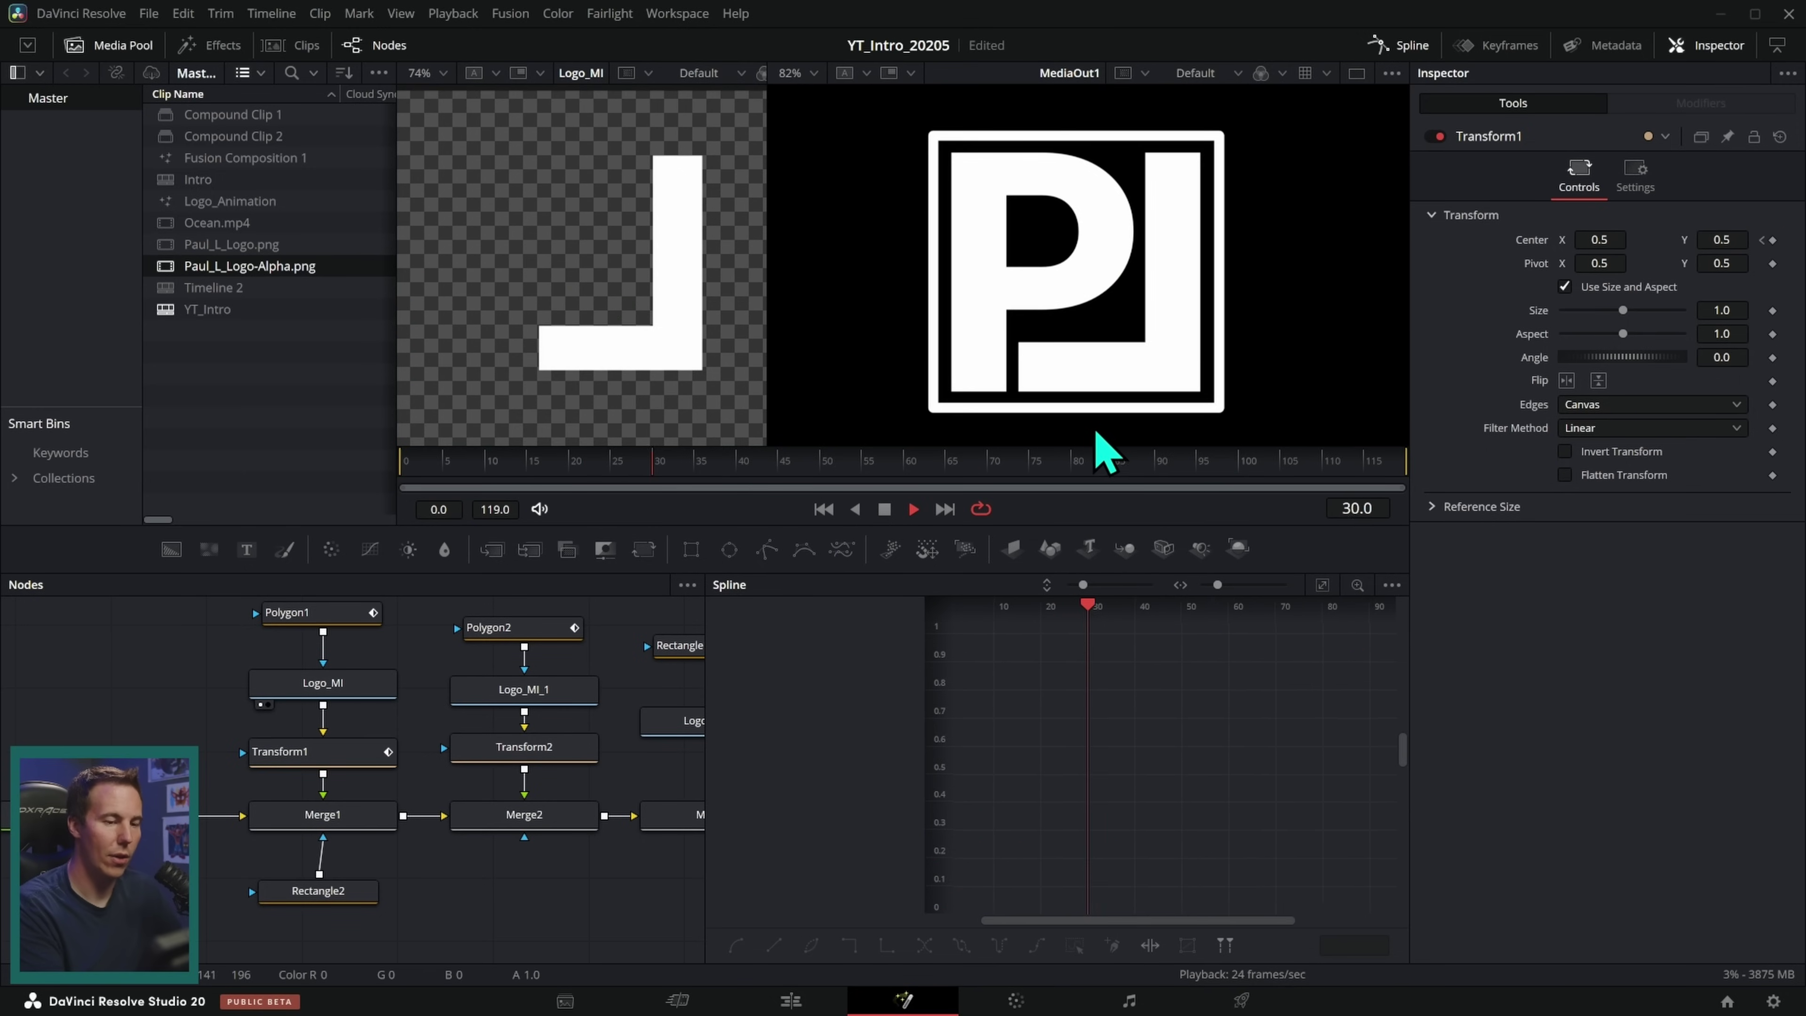
{"action": "left_click", "coordinate": [824, 510]}
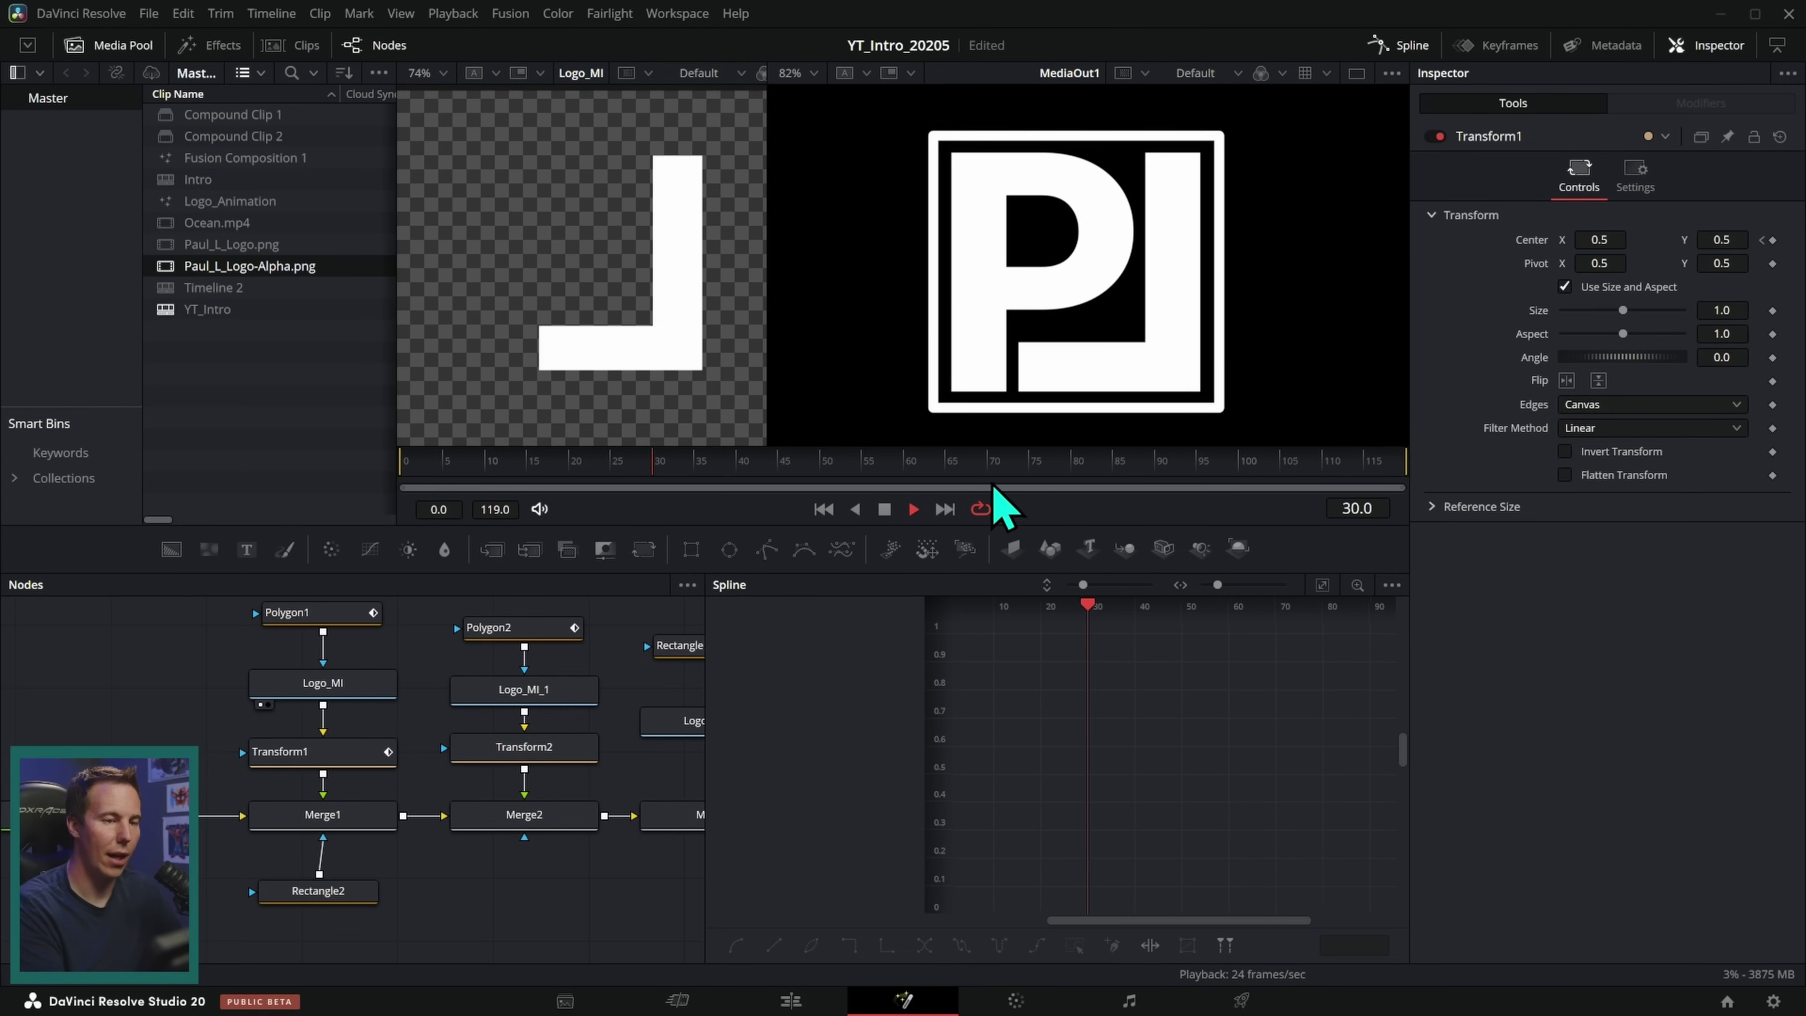
{"action": "left_click", "coordinate": [825, 510]}
{"action": "left_click", "coordinate": [824, 509]}
{"action": "left_click", "coordinate": [823, 511]}
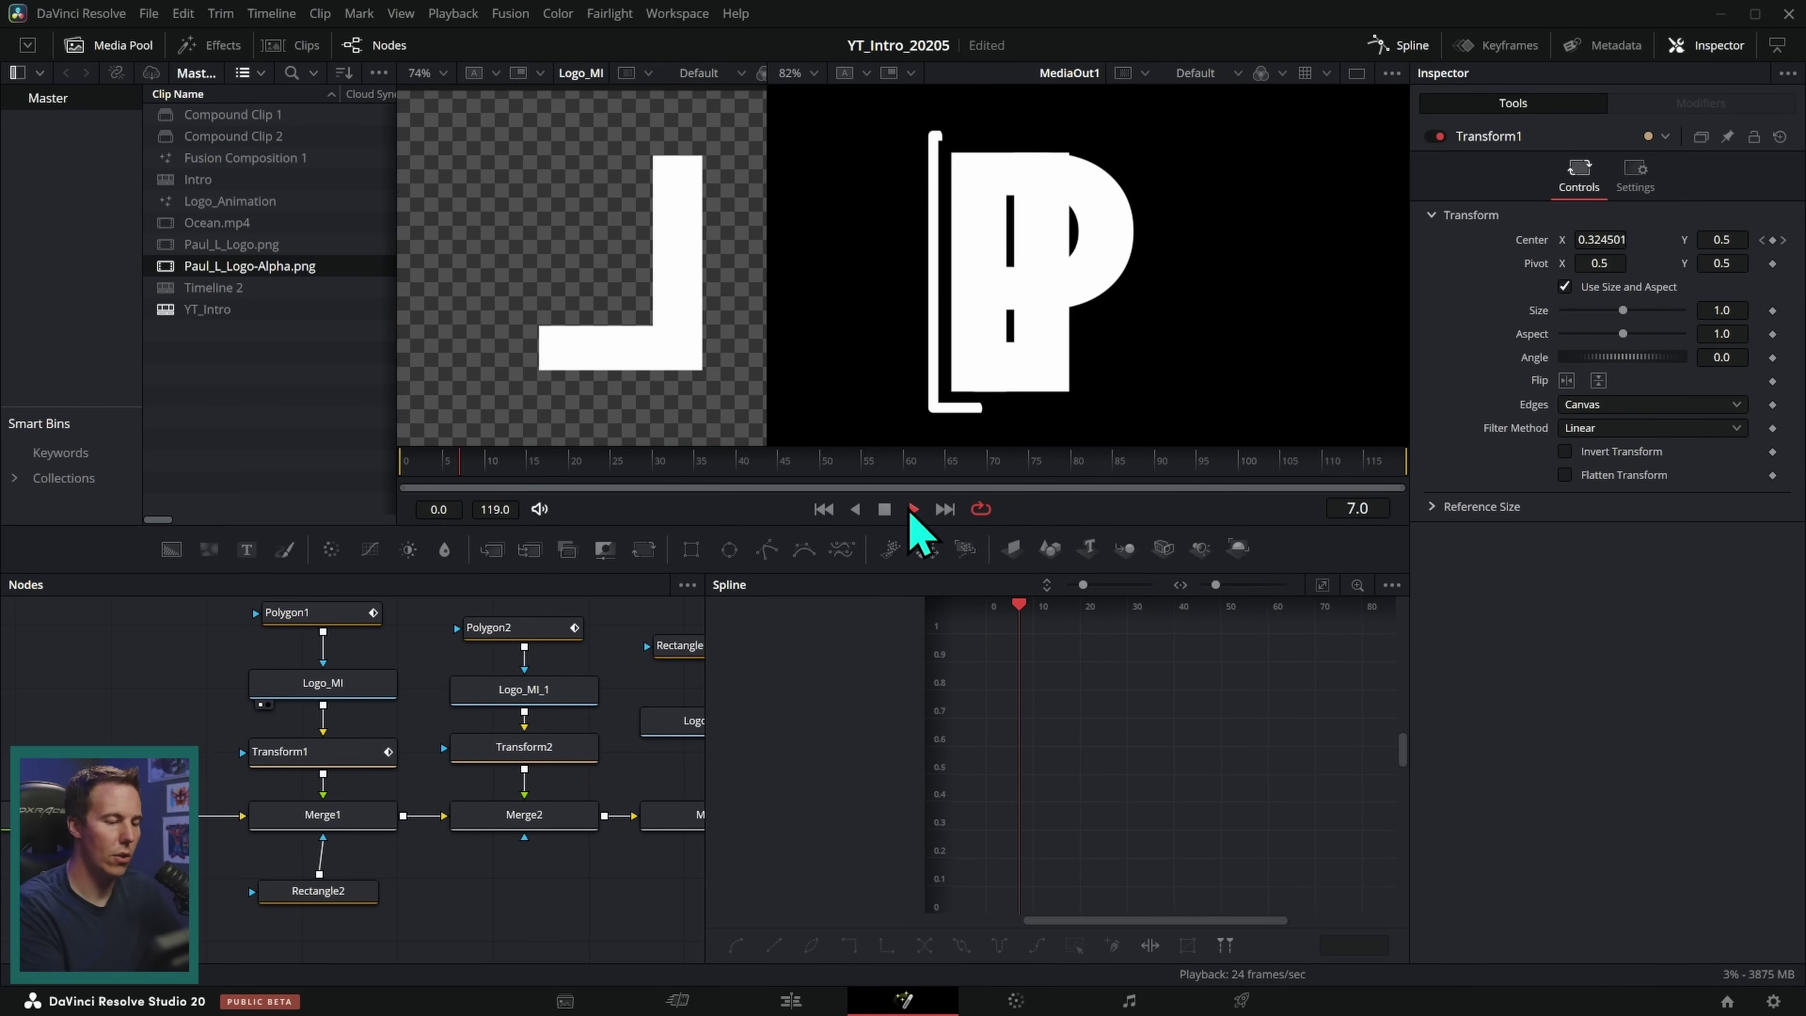
{"action": "left_click", "coordinate": [825, 510]}
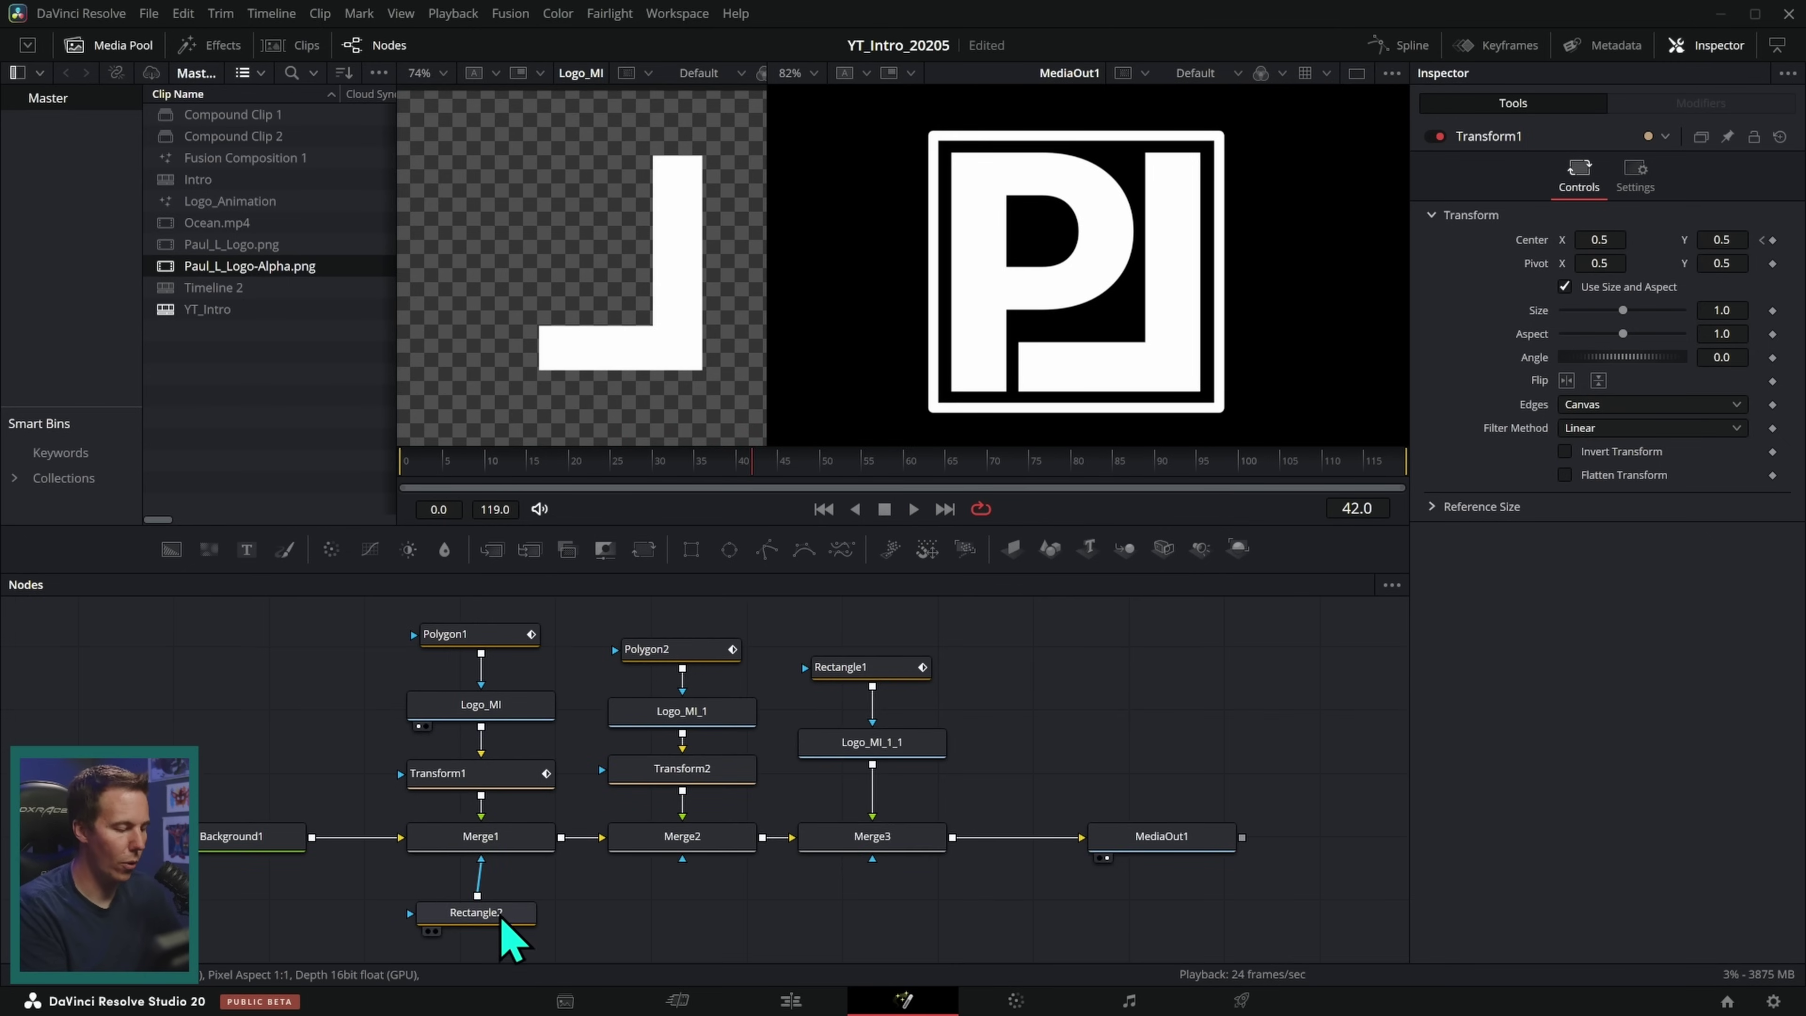
Step: Select the Rectangle2 mask and replay the complete logo animation from the first frame
{"action": "left_click", "coordinate": [500, 920]}
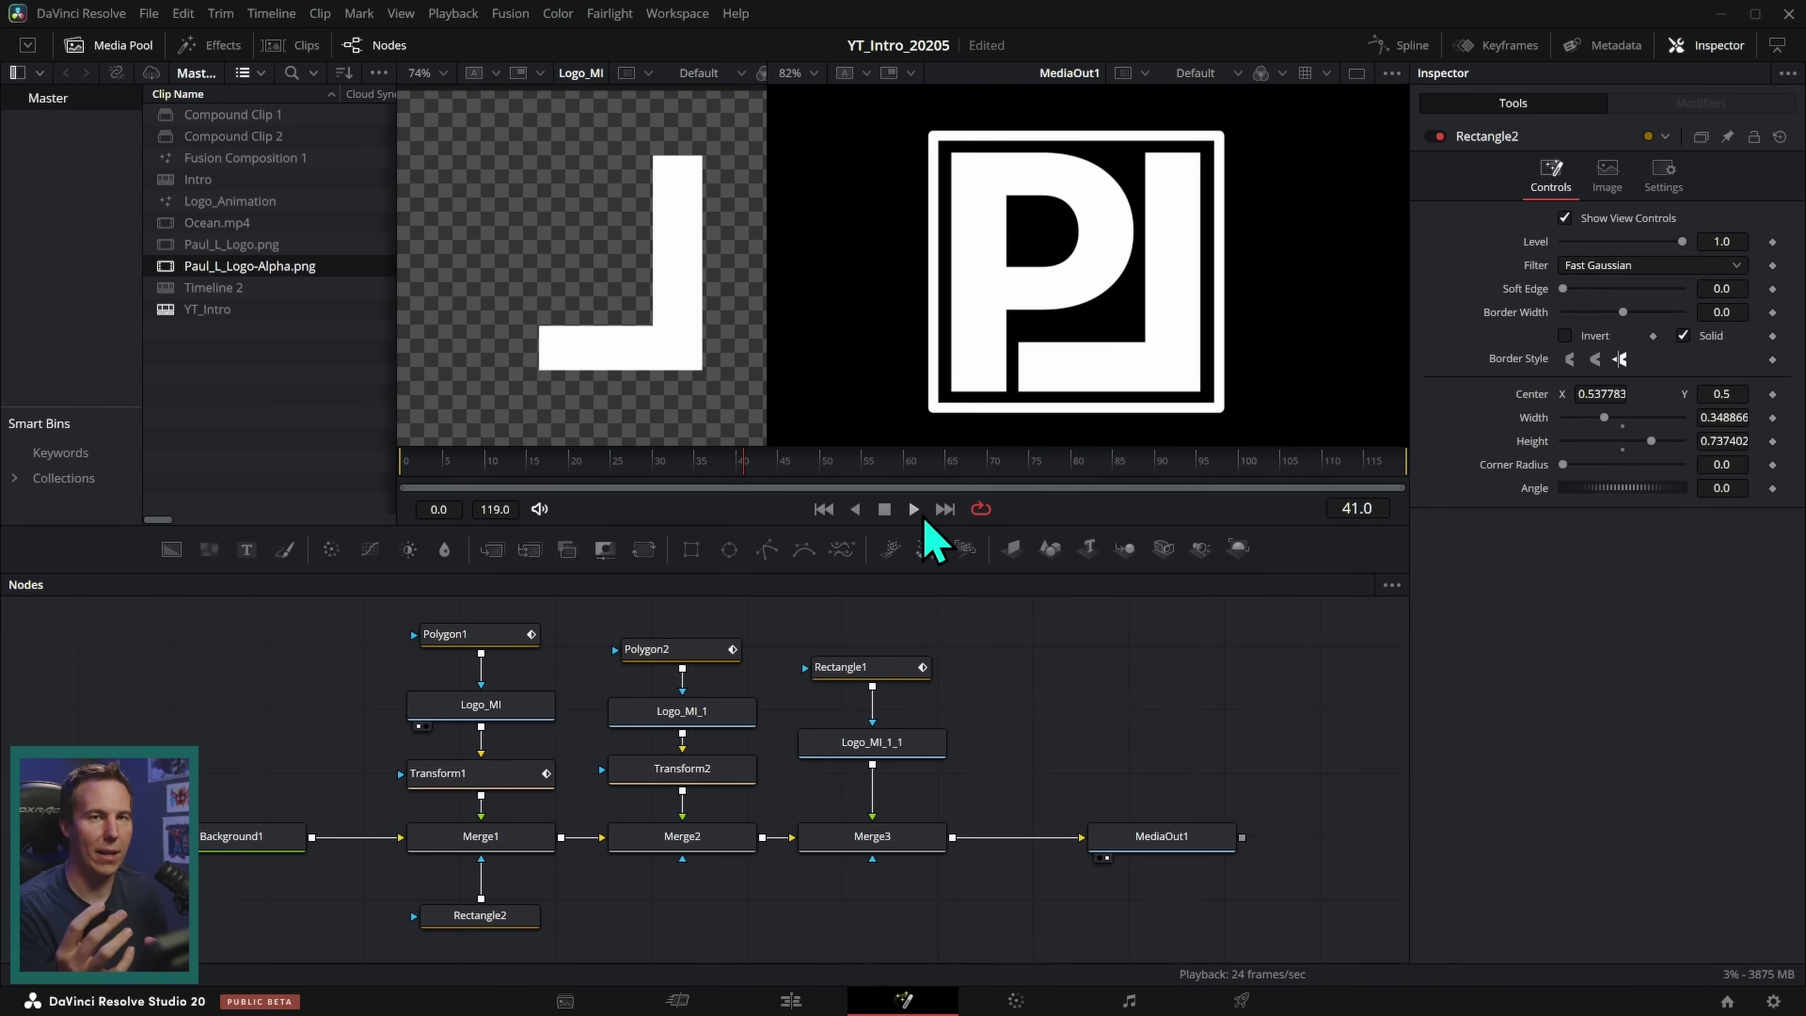
{"action": "left_click", "coordinate": [823, 510]}
{"action": "left_click", "coordinate": [911, 510]}
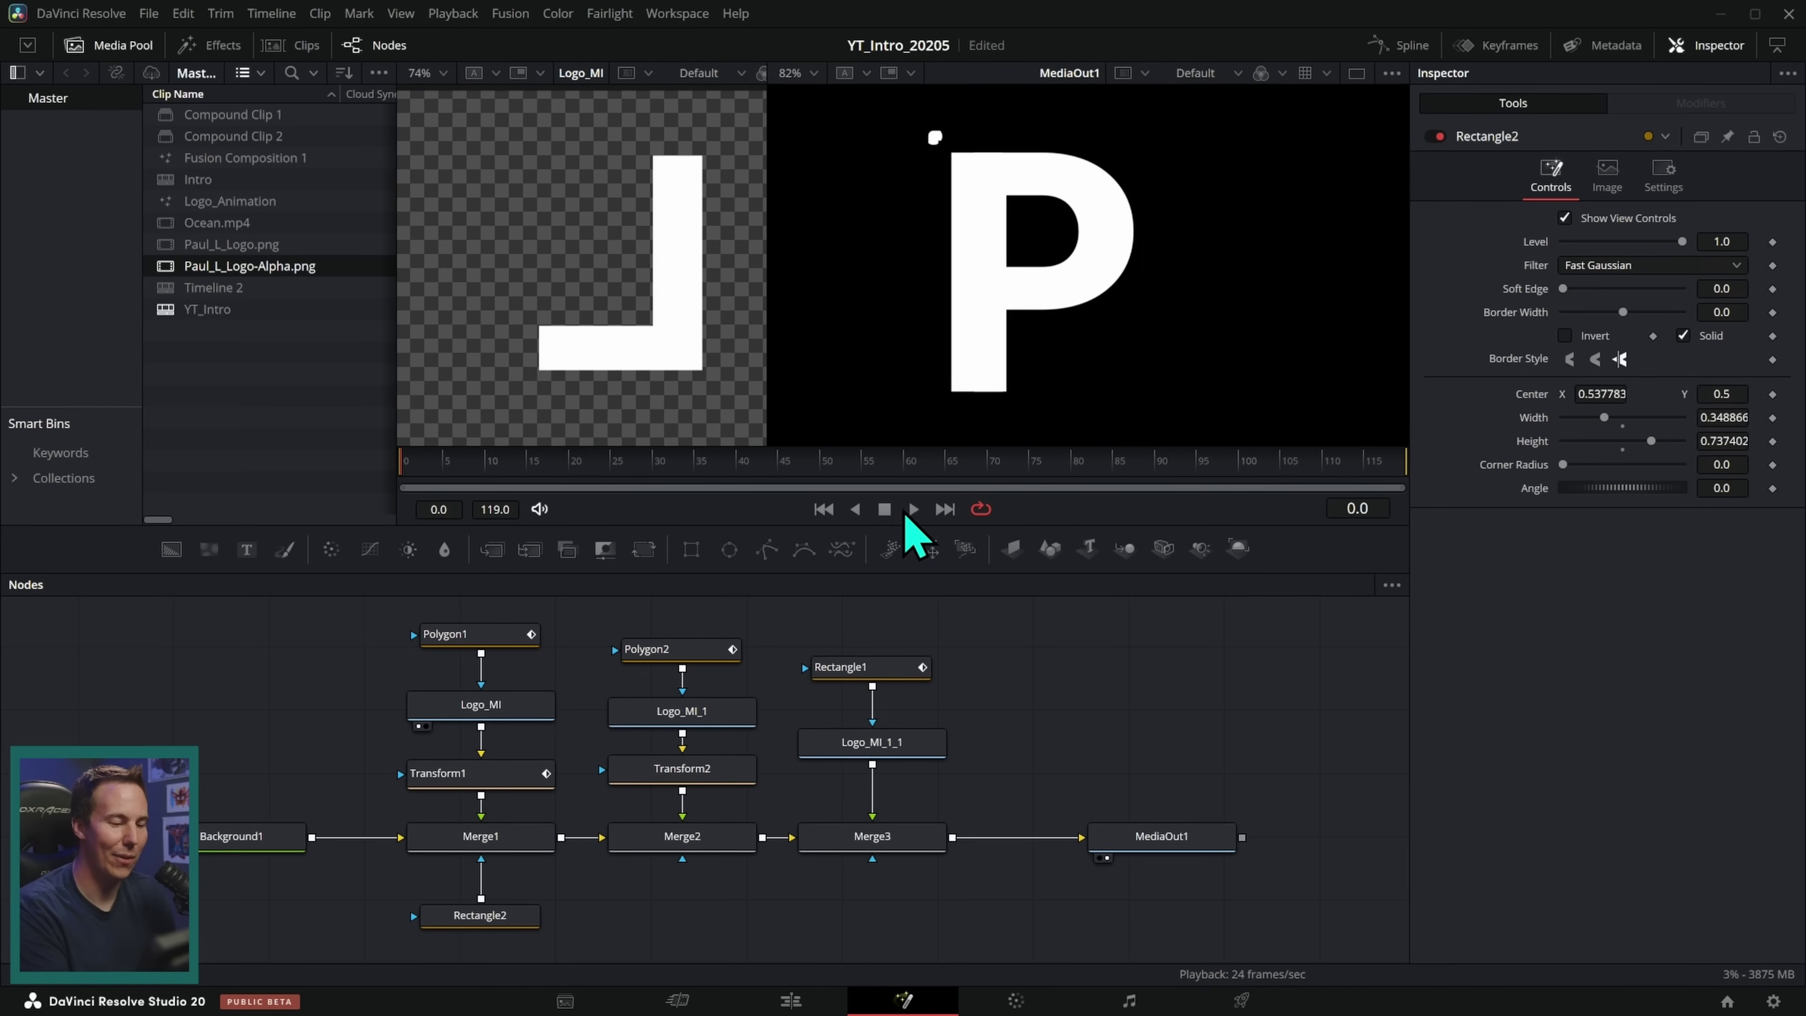
{"action": "left_click", "coordinate": [824, 509]}
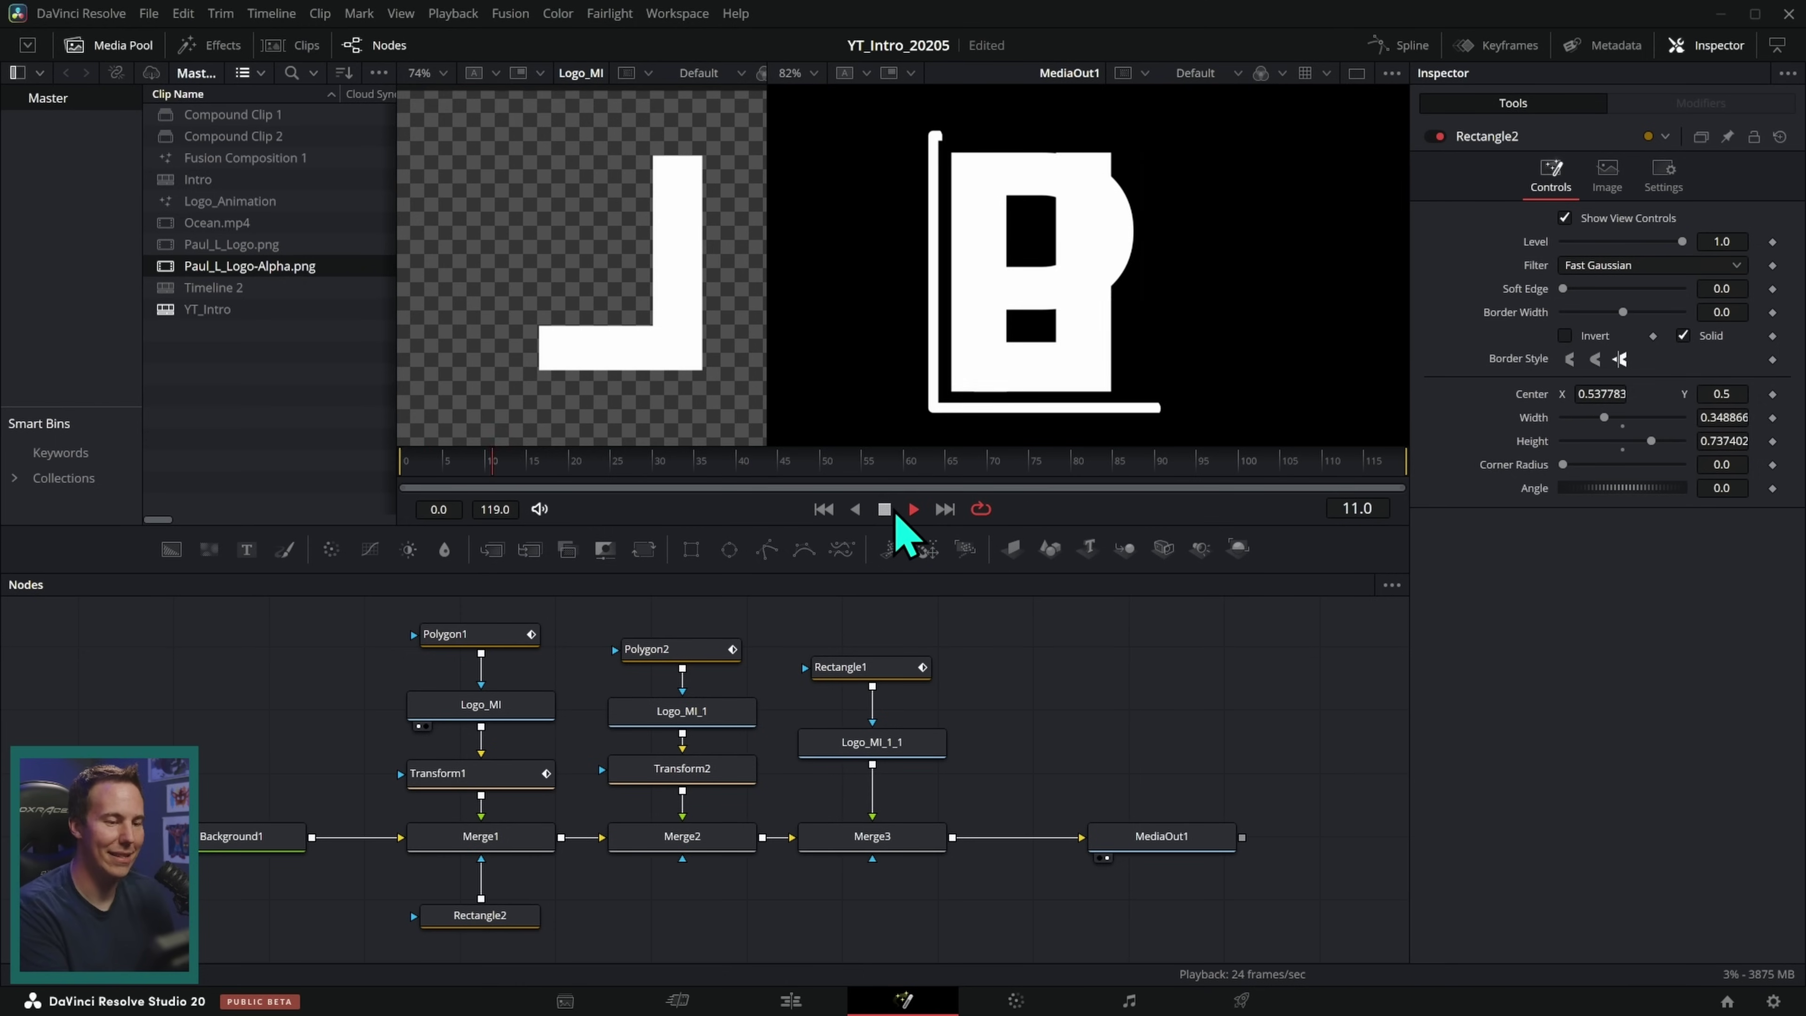
{"action": "left_click", "coordinate": [824, 510]}
{"action": "left_click", "coordinate": [913, 509]}
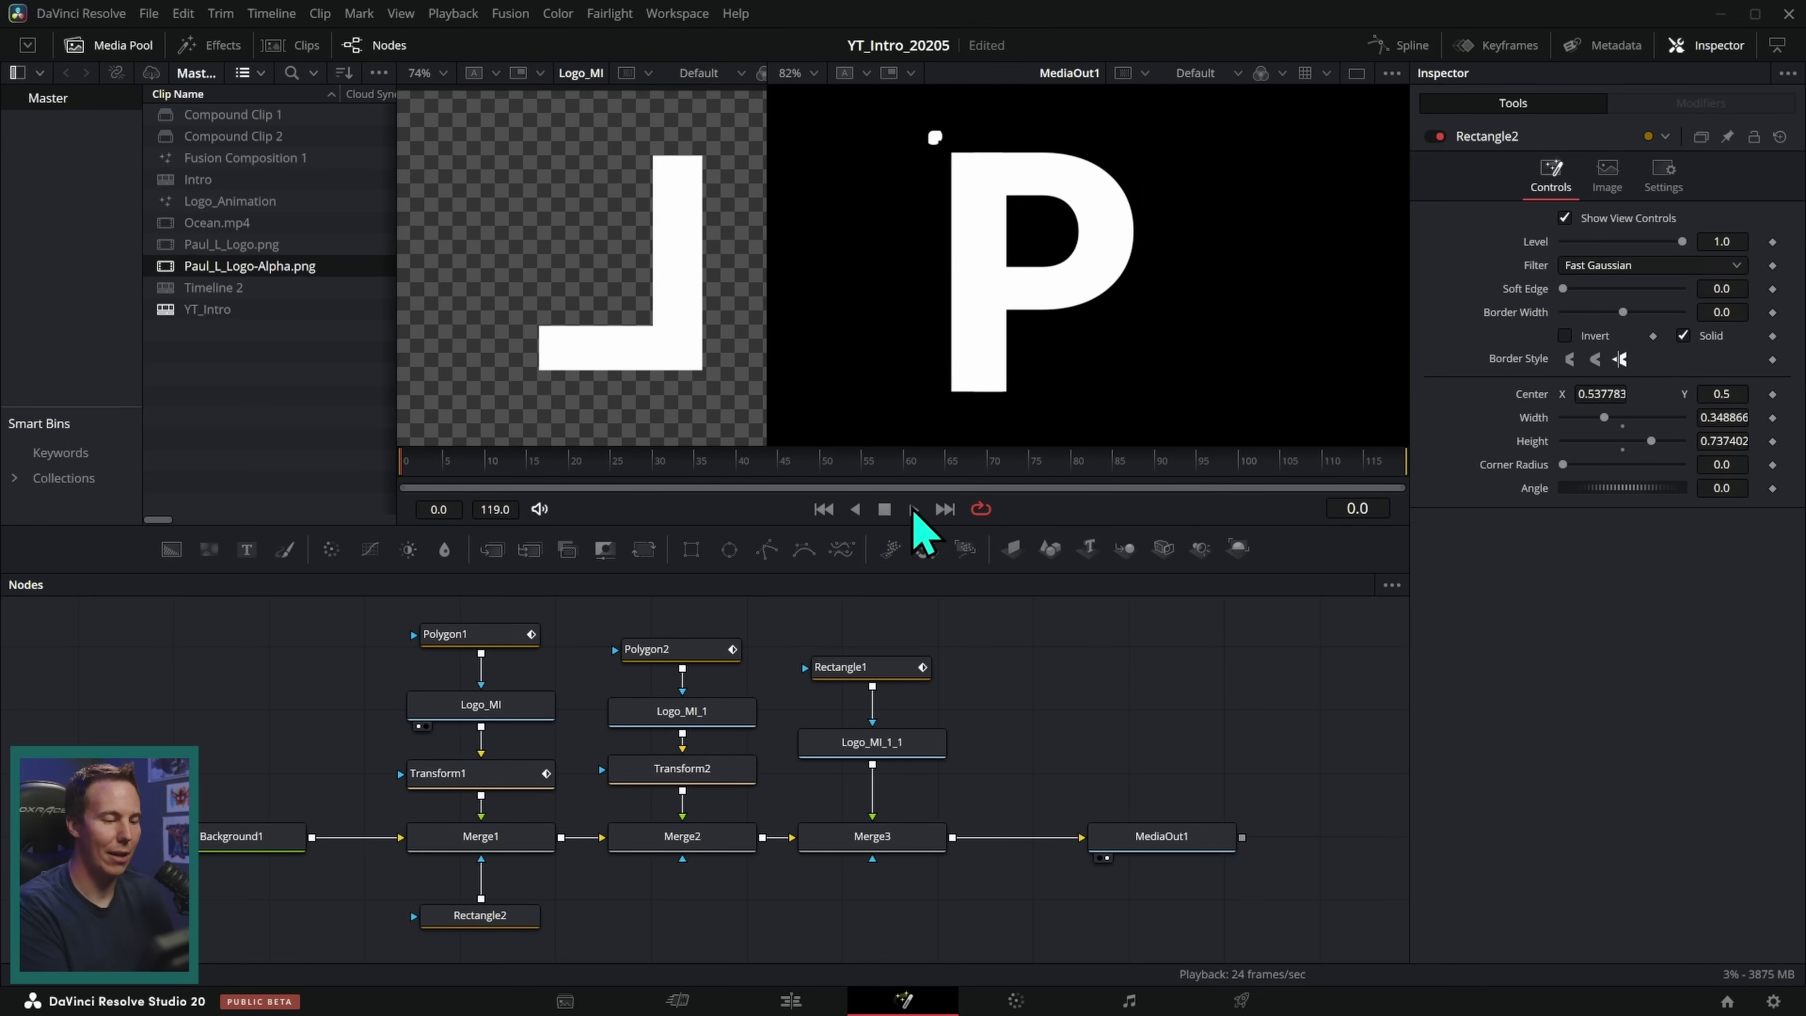
Step: Replay the logo animation from the first frame several times to check the timing of the P, L and frame
{"action": "left_click", "coordinate": [824, 509]}
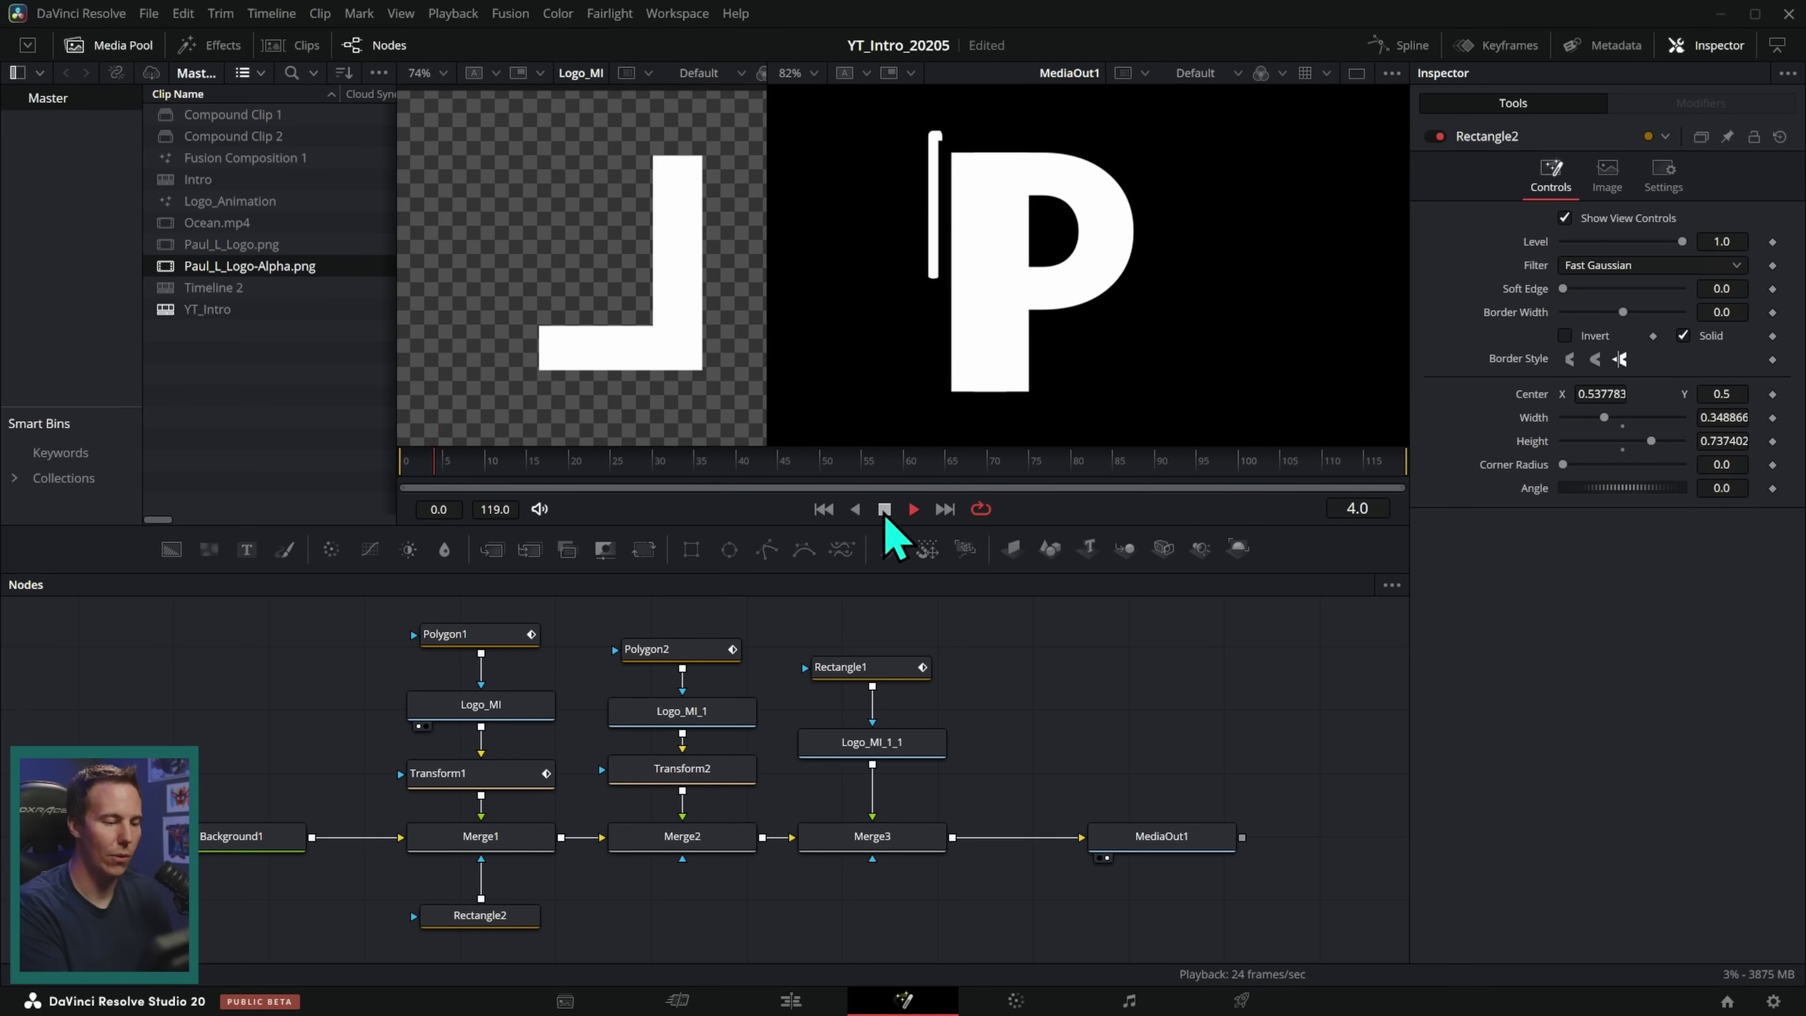
{"action": "left_click", "coordinate": [887, 510]}
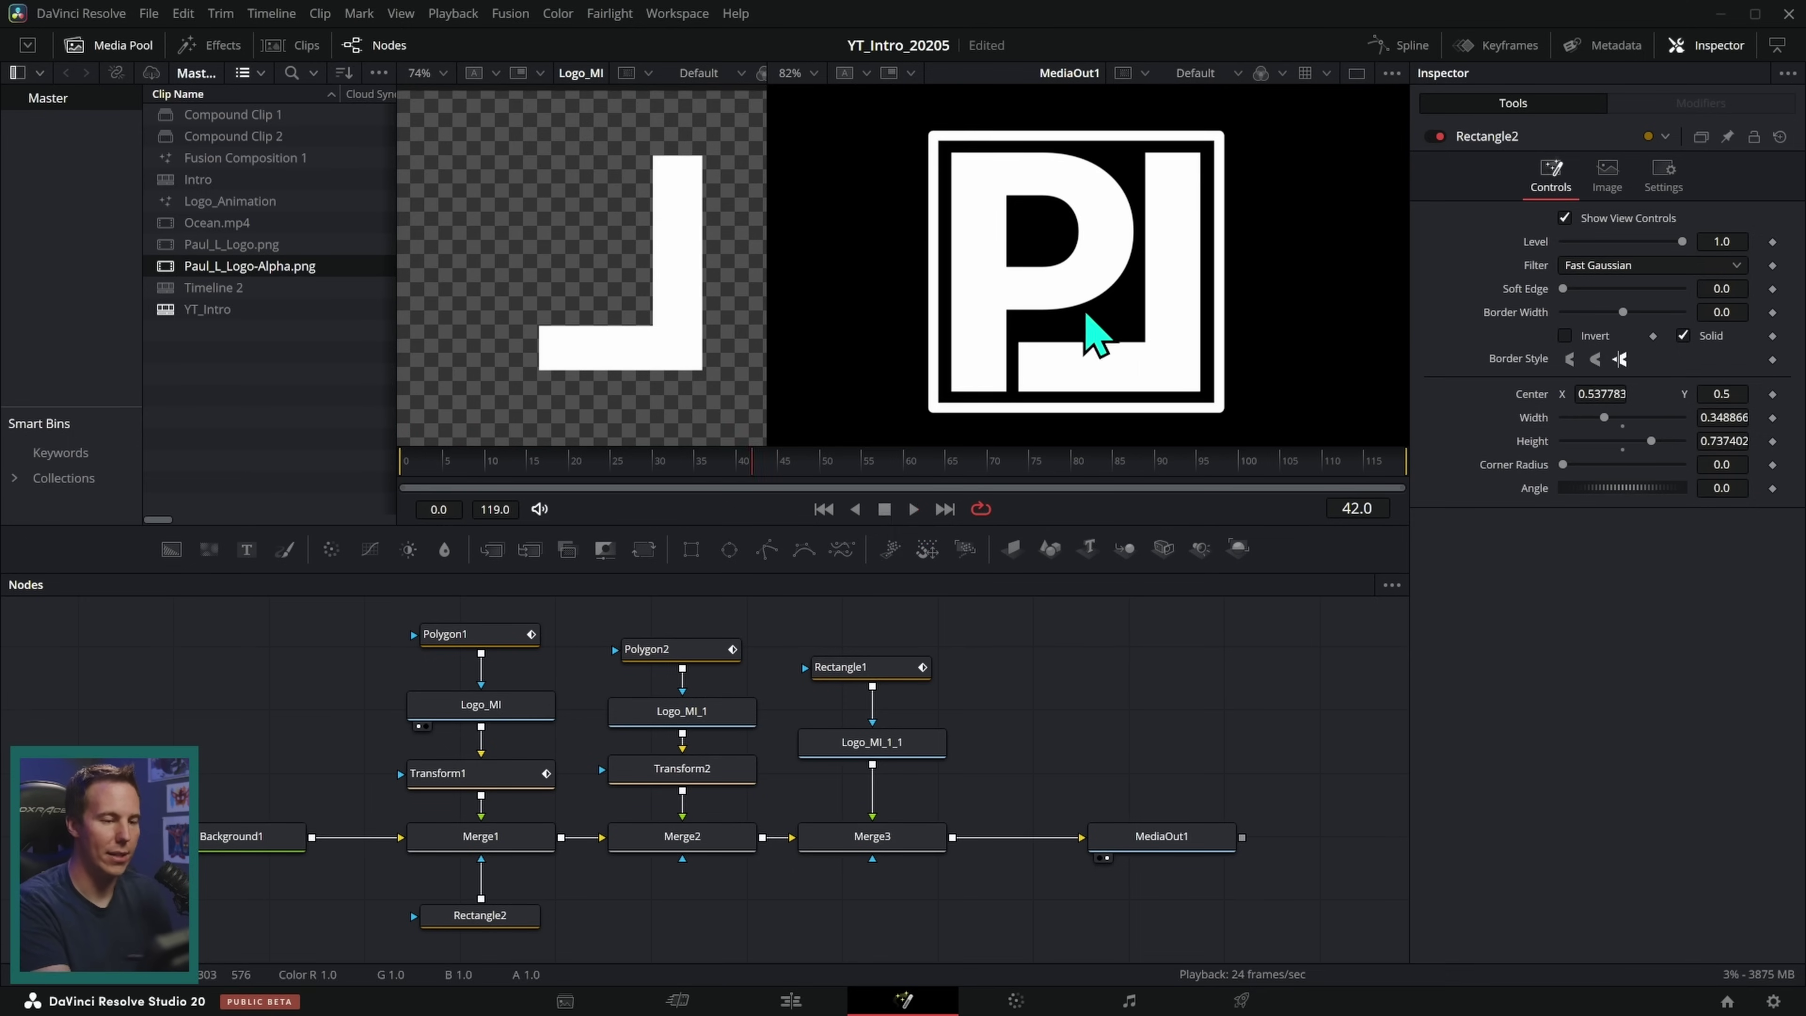
{"action": "left_click_drag", "start_coordinate": [765, 464], "coordinate": [239, 590]}
{"action": "left_click", "coordinate": [913, 511]}
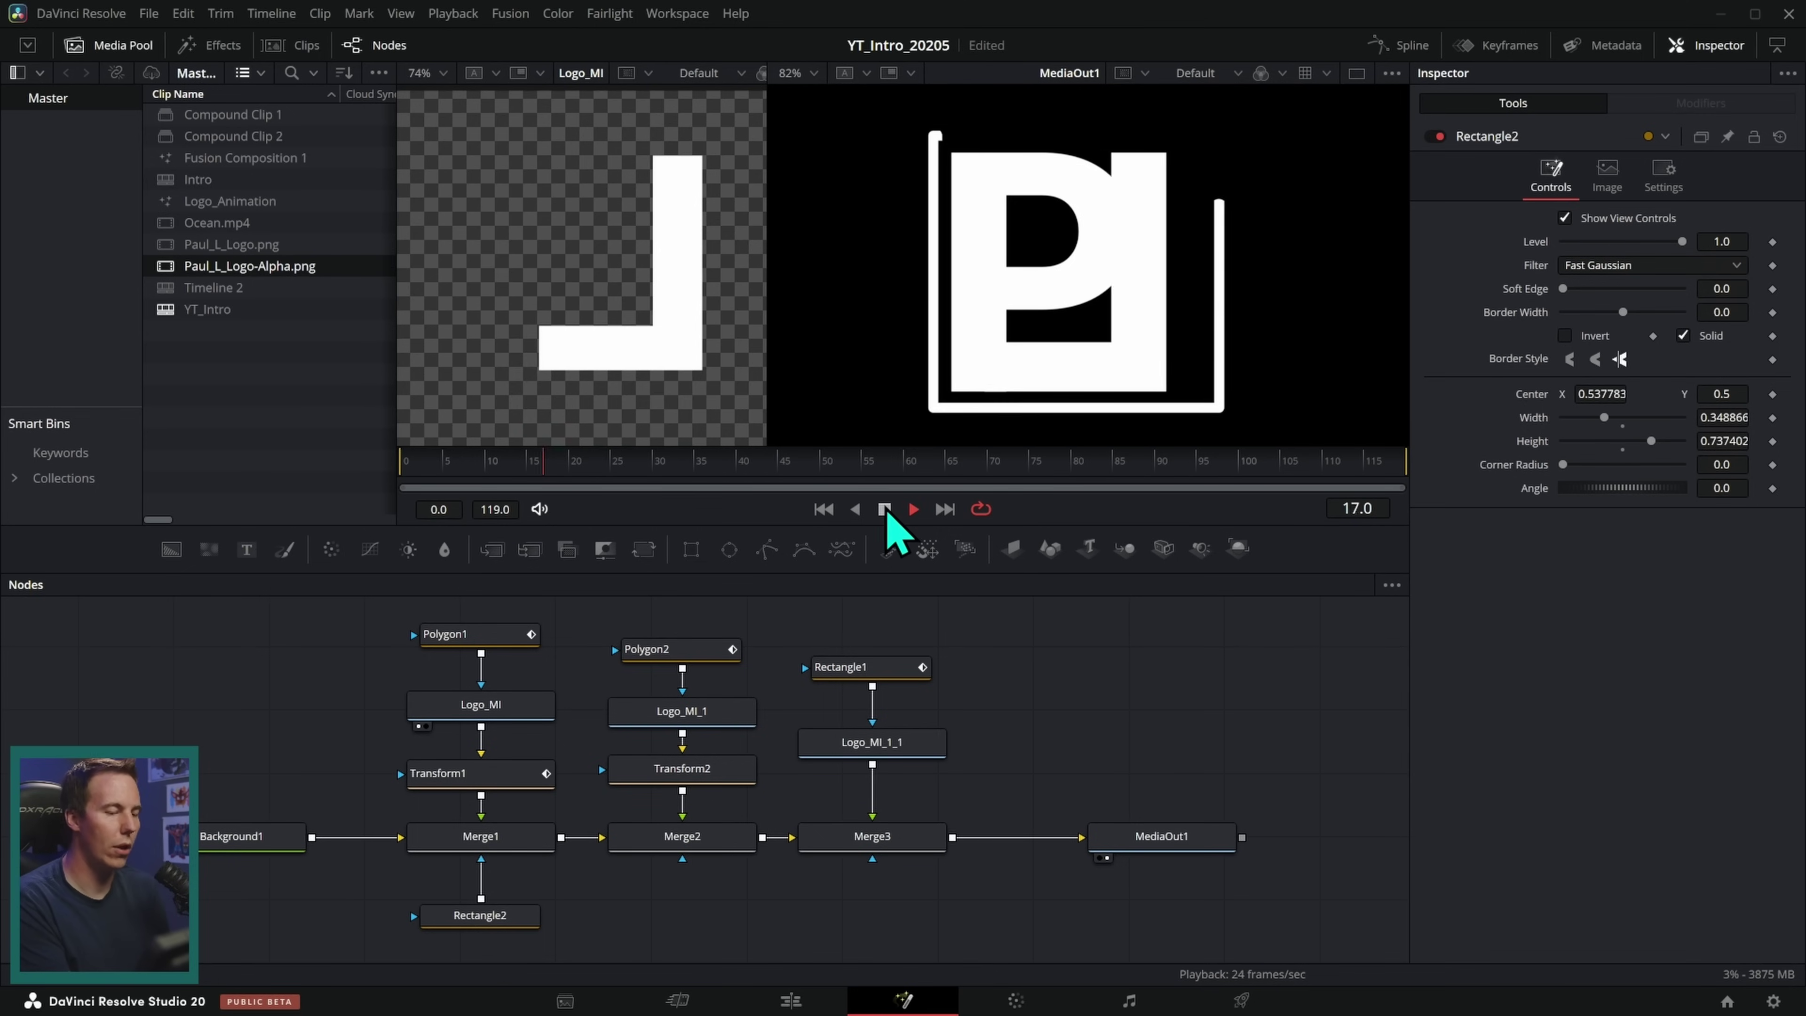
{"action": "left_click", "coordinate": [888, 510]}
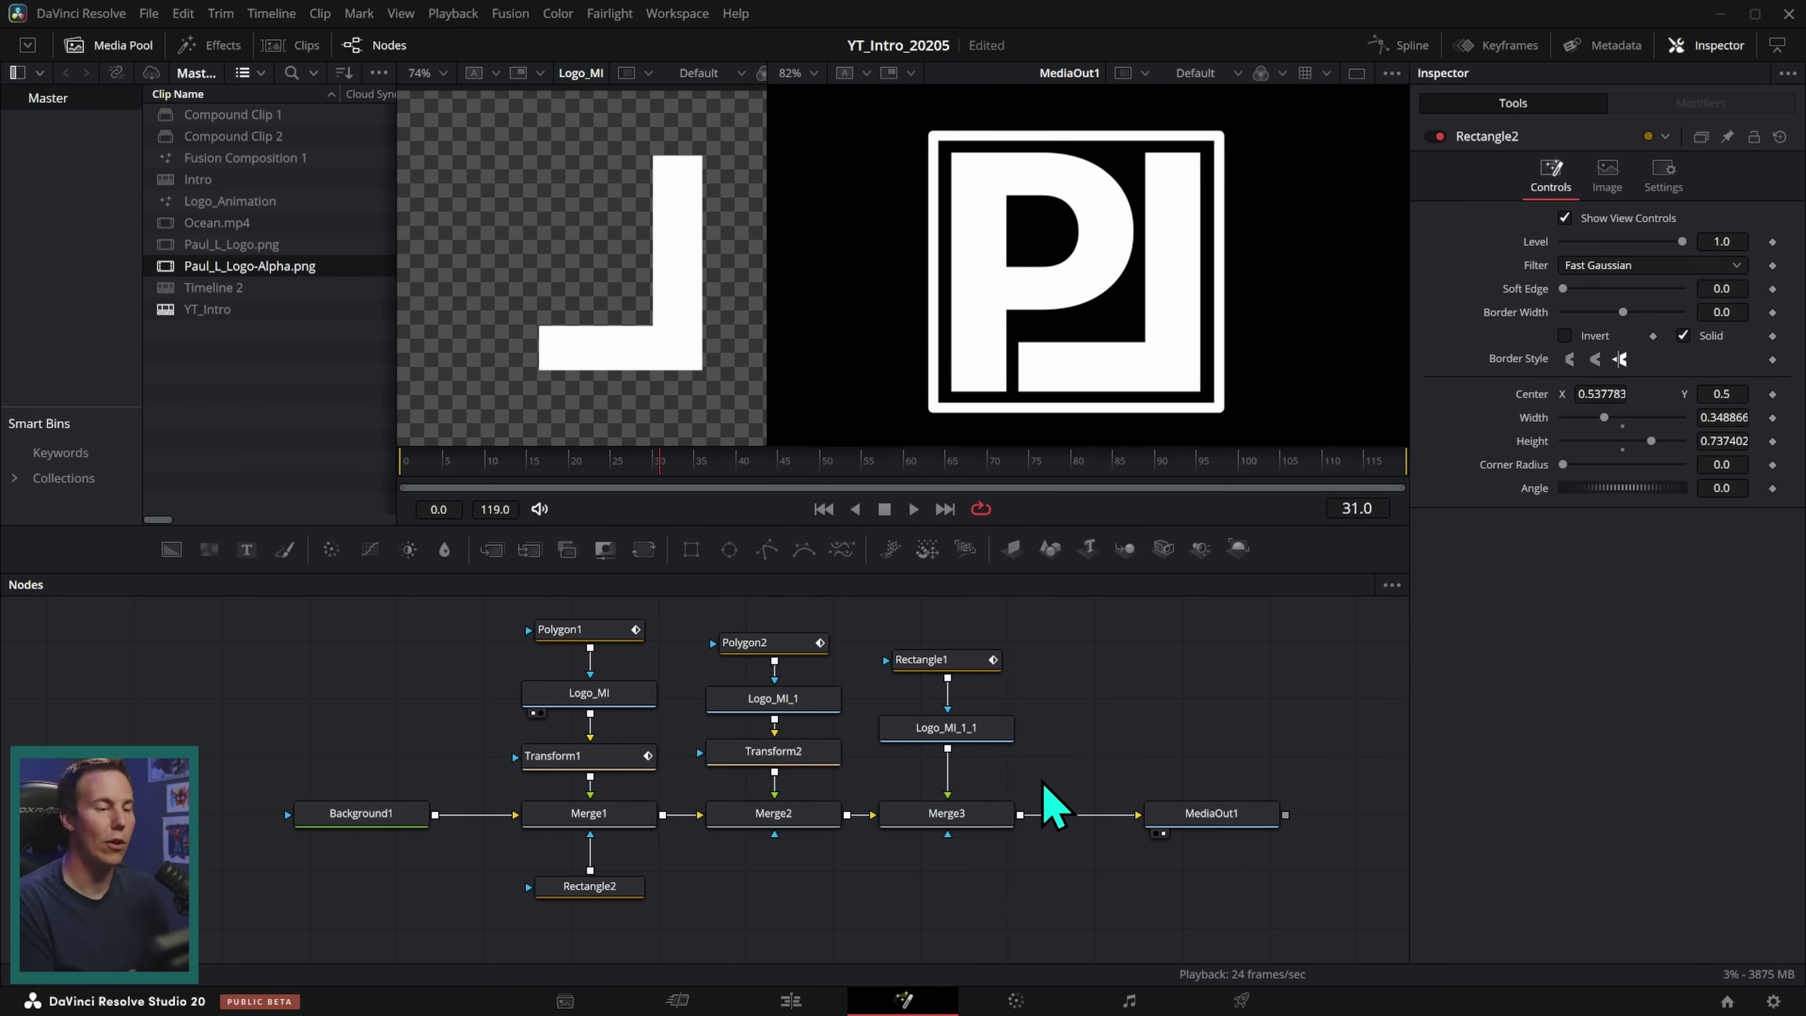
{"action": "left_click", "coordinate": [823, 509]}
{"action": "left_click", "coordinate": [913, 509]}
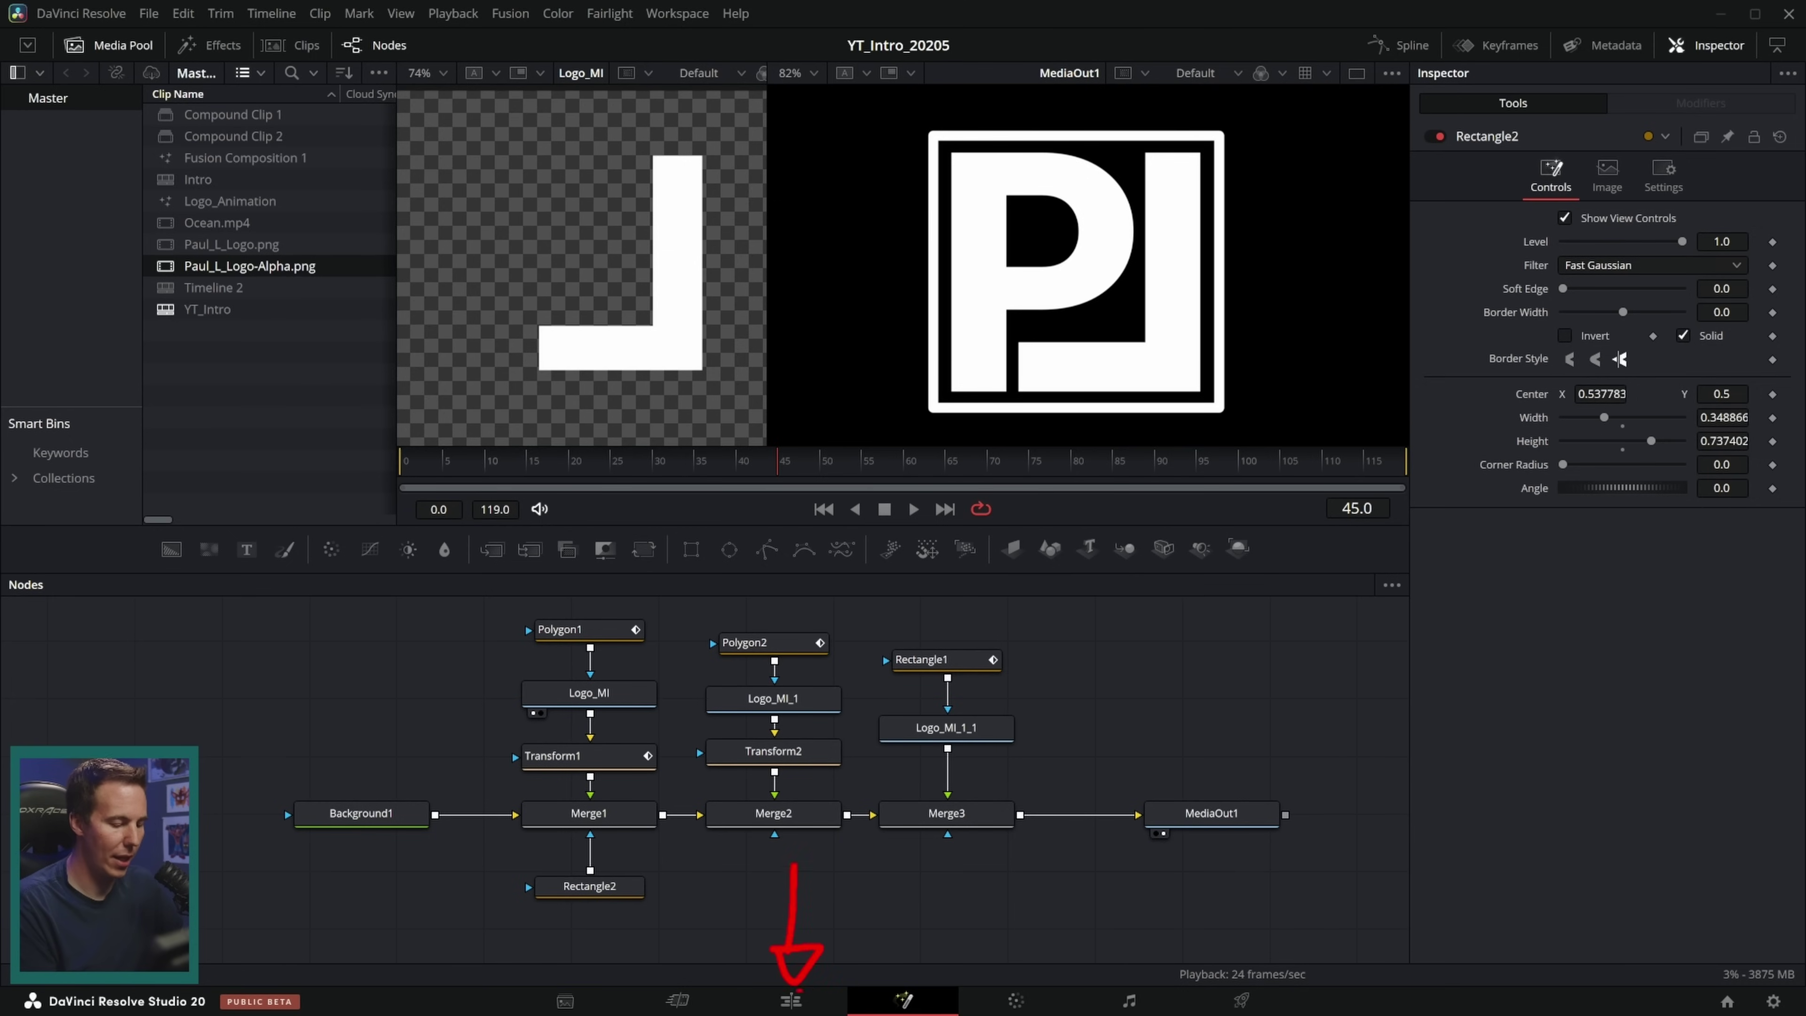
Step: Switch to the Edit page and play the YT_Intro timeline from the start to review the current static logo
{"action": "left_click", "coordinate": [828, 993]}
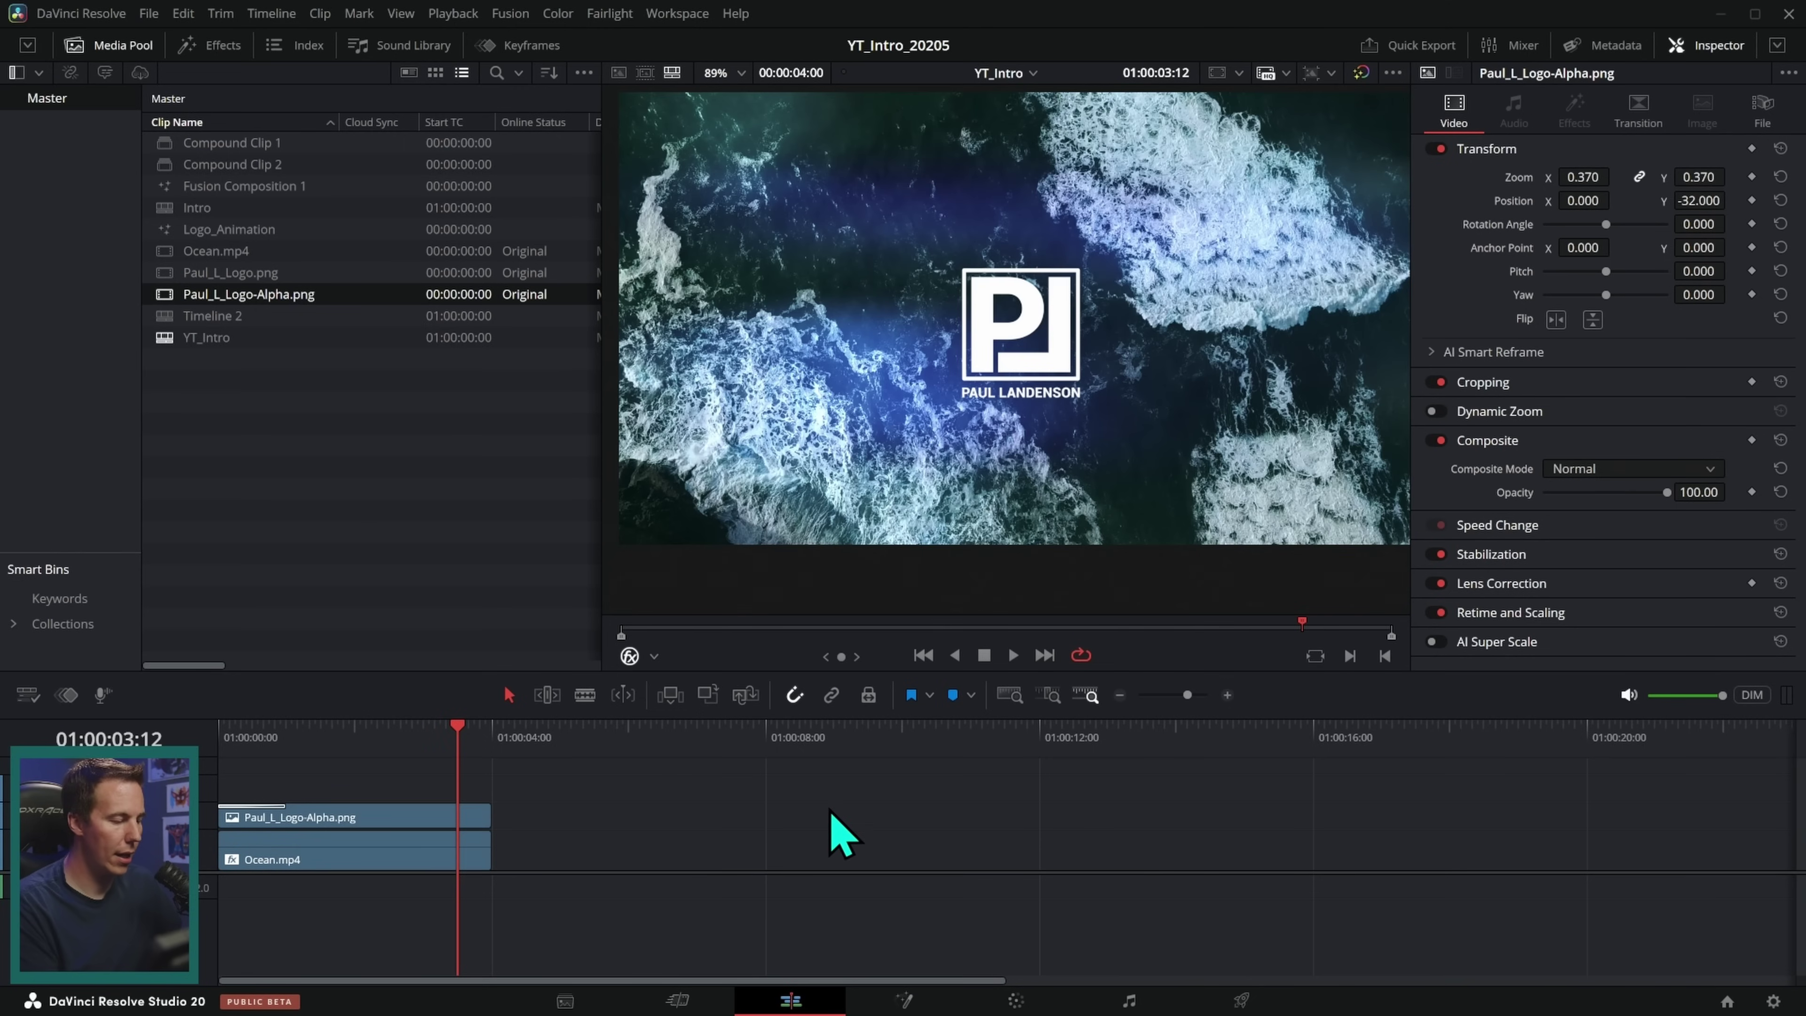
{"action": "left_click_drag", "start_coordinate": [457, 733], "coordinate": [222, 738]}
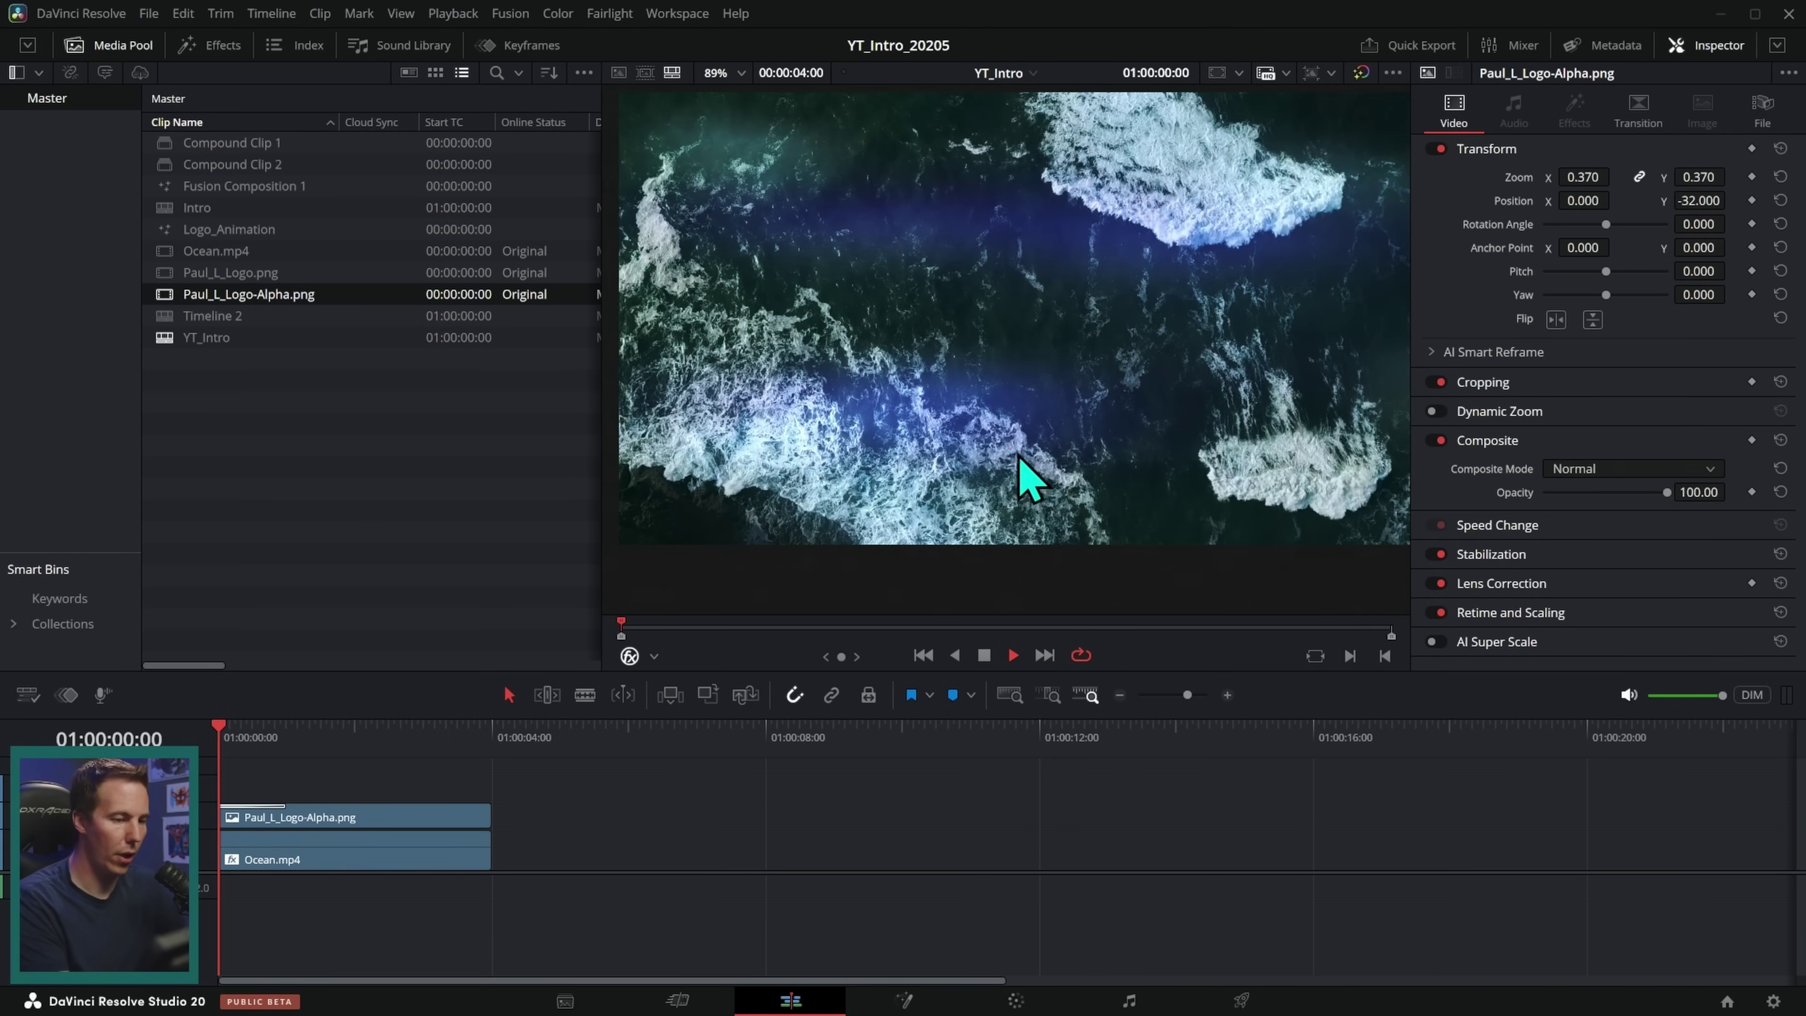
{"action": "key", "text": "space"}
{"action": "key", "text": "space"}
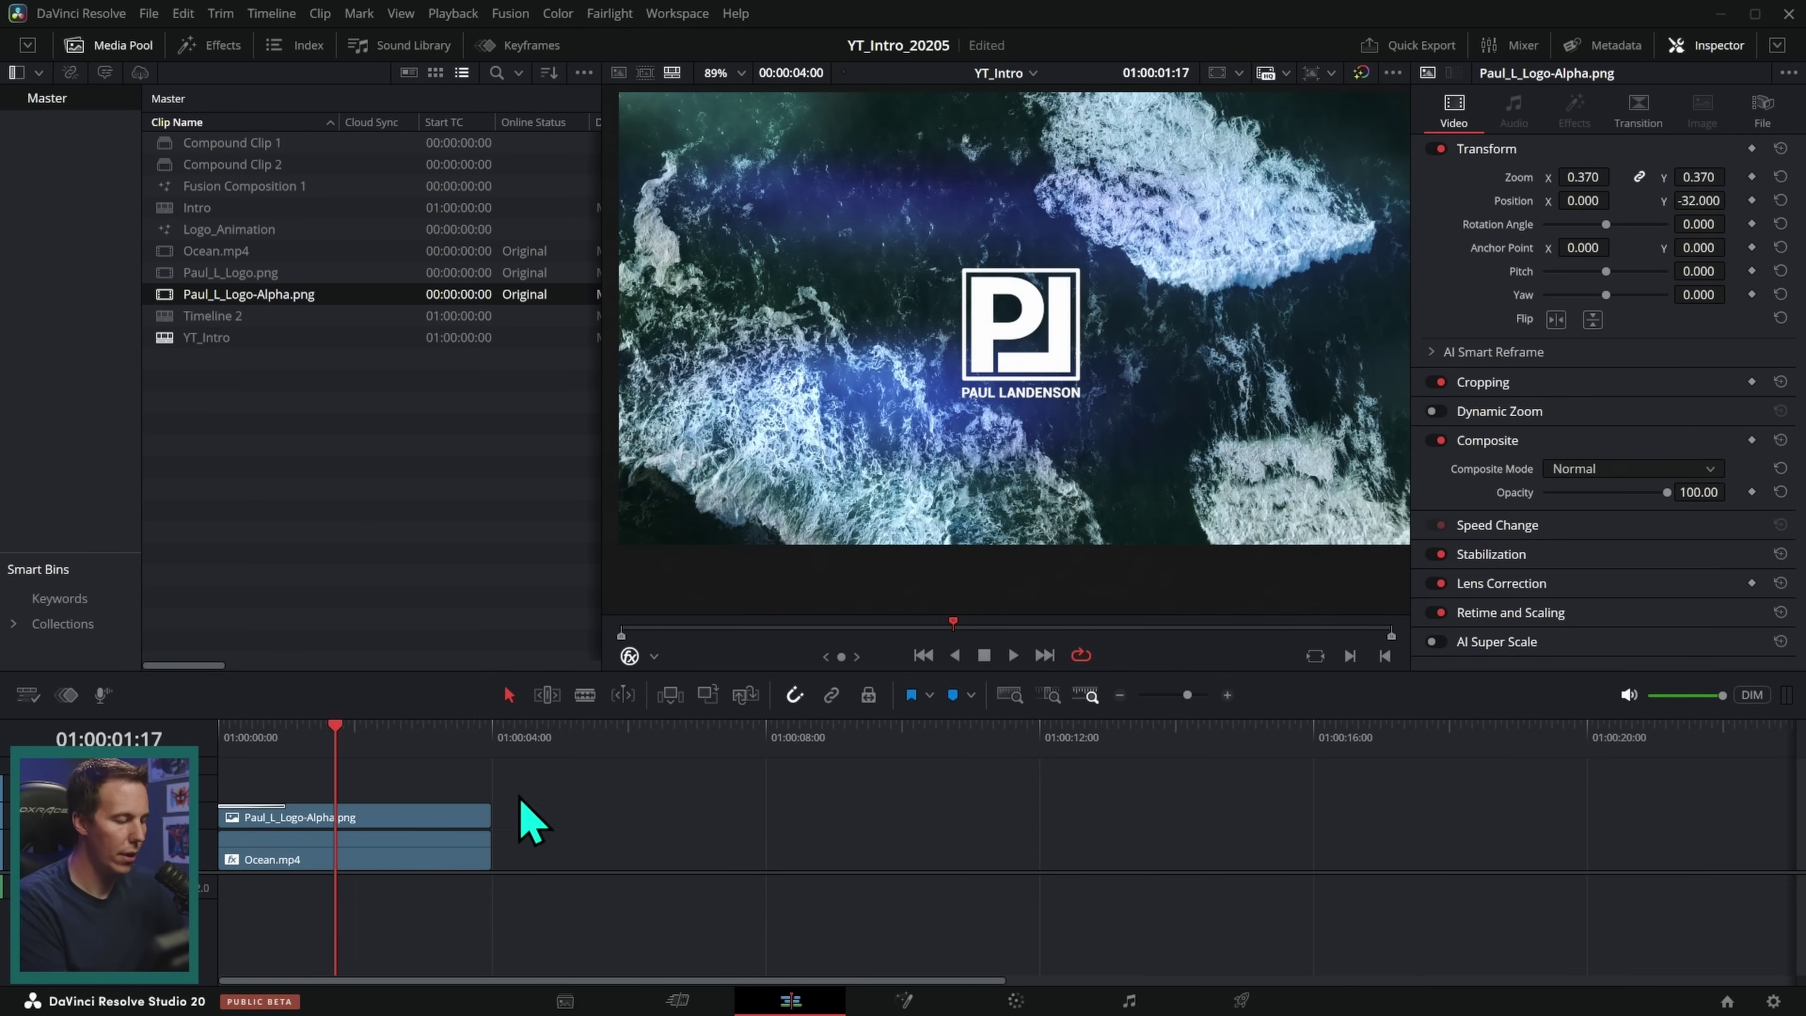
Step: Move the Paul_L_Logo-Alpha.png clip aside on the timeline and place Logo_Animation above Ocean.mp4 in its place, trimmed to the ocean clip's end
{"action": "left_click_drag", "start_coordinate": [402, 826], "coordinate": [822, 829]}
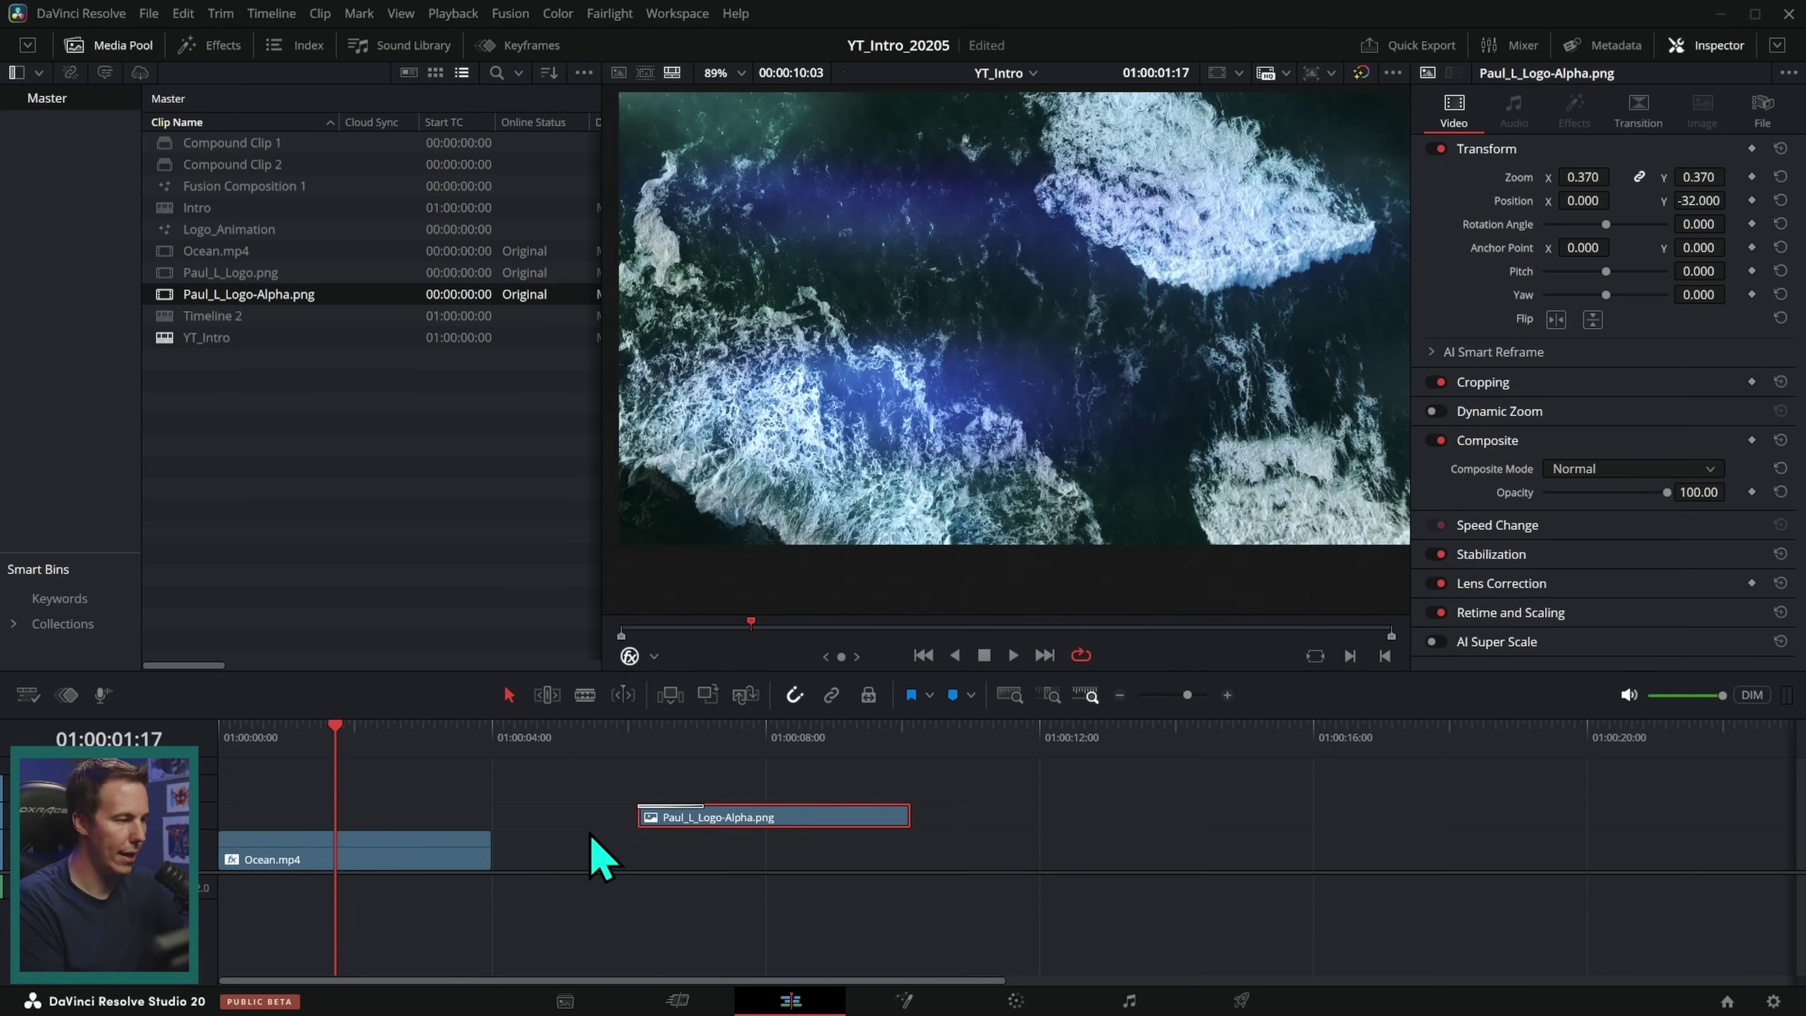
{"action": "left_click_drag", "start_coordinate": [236, 234], "coordinate": [256, 800]}
{"action": "left_click_drag", "start_coordinate": [439, 811], "coordinate": [353, 829]}
{"action": "left_click_drag", "start_coordinate": [550, 816], "coordinate": [491, 816]}
{"action": "key", "text": "Home"}
{"action": "key", "text": "space"}
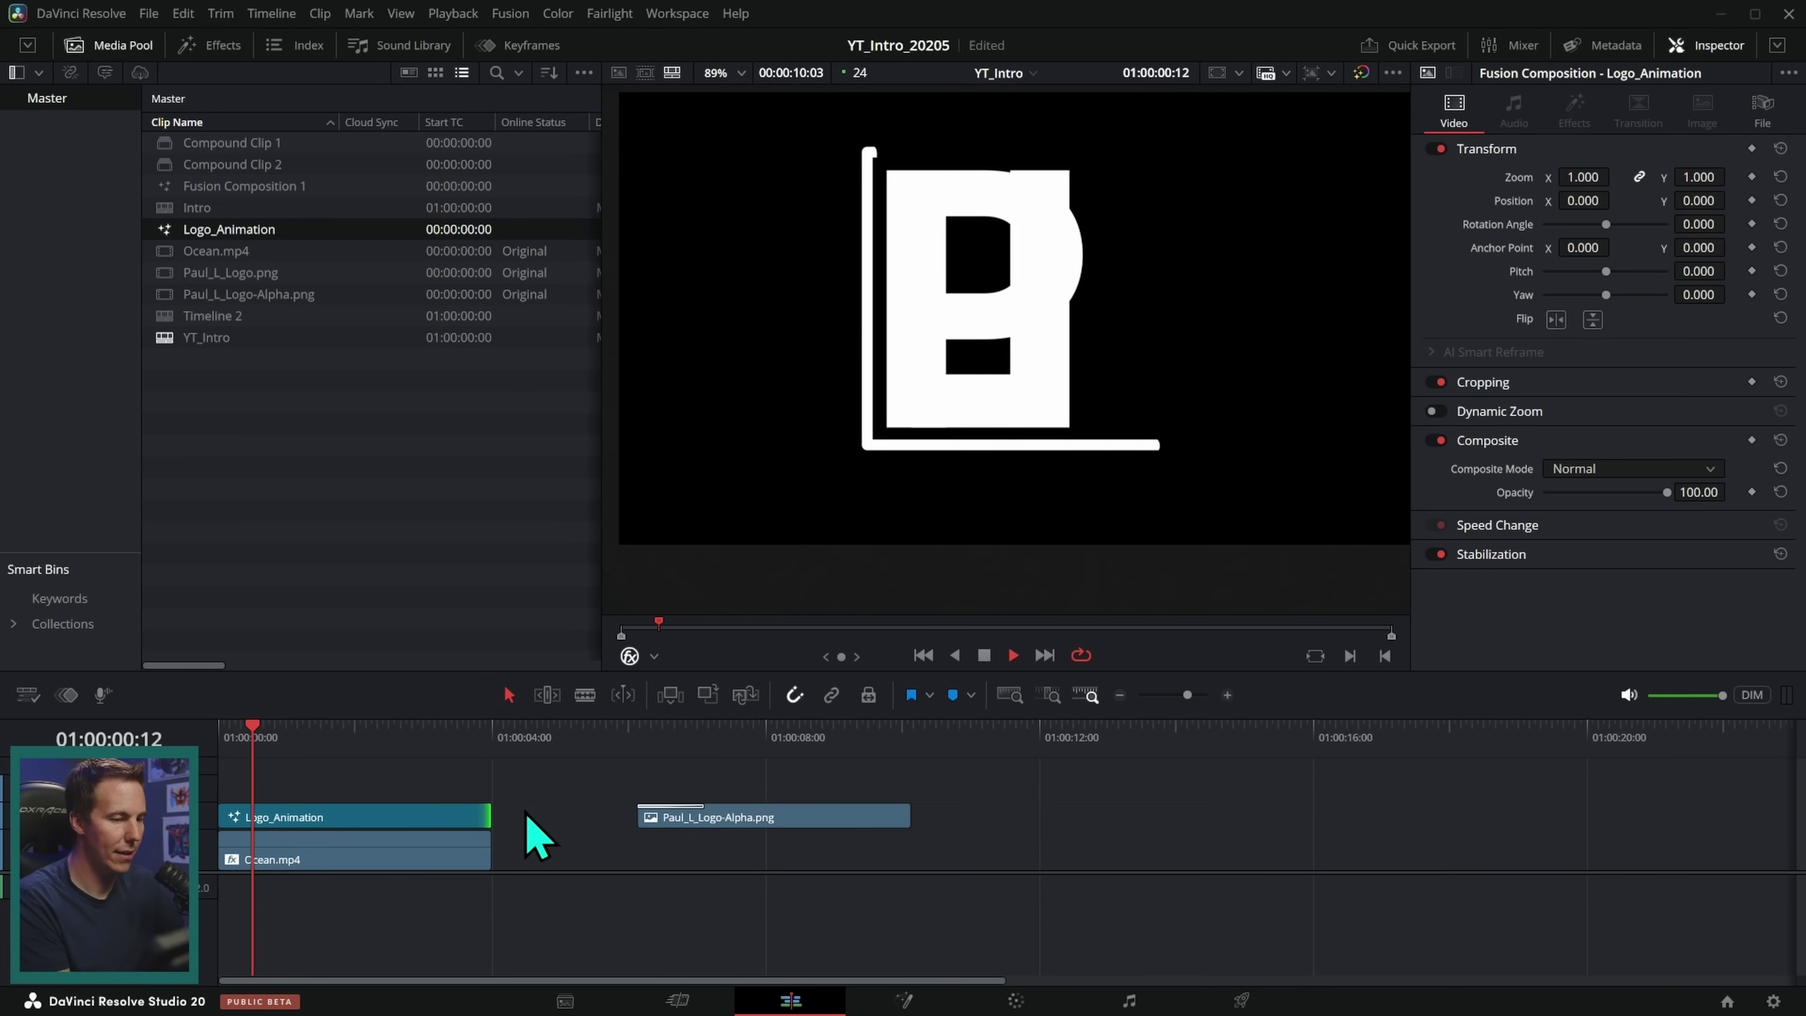
{"action": "key", "text": "space"}
Step: Set the Logo_Animation clip's zoom to 0.370 and its Y position to -34, and play it over the ocean footage
{"action": "left_click_drag", "start_coordinate": [374, 742], "coordinate": [387, 740]}
{"action": "left_click", "coordinate": [436, 821]}
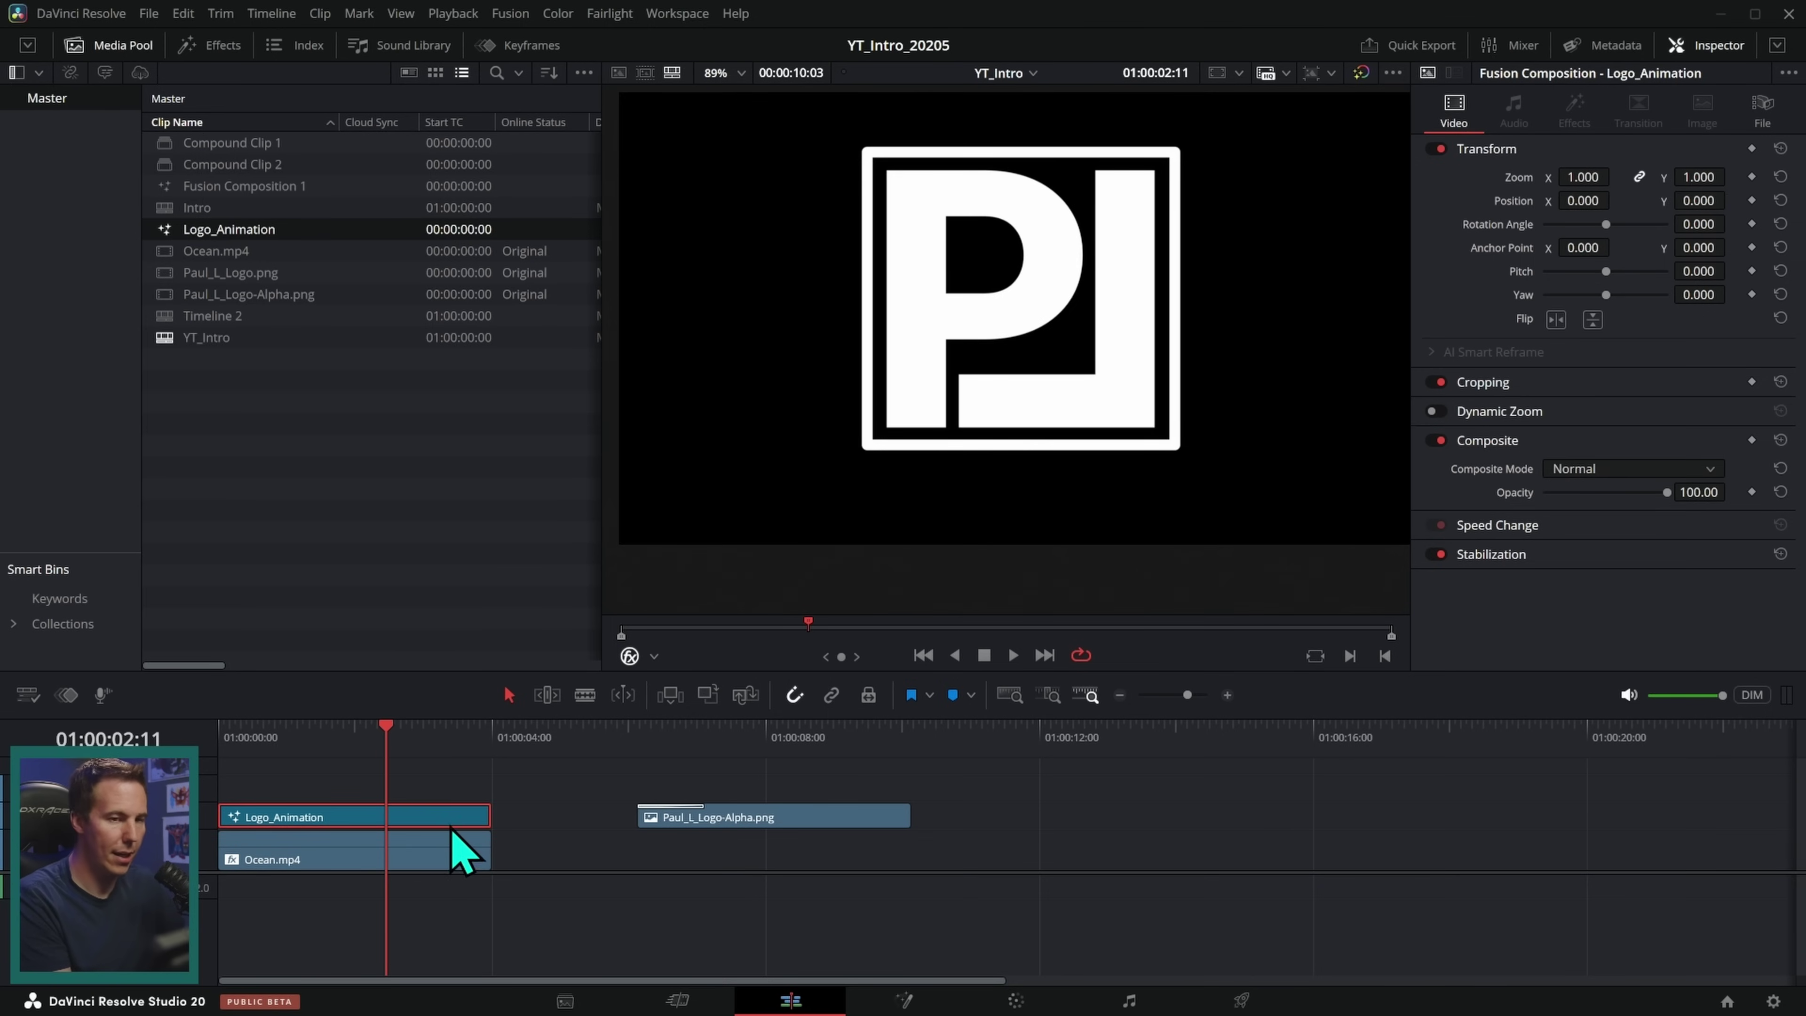
{"action": "left_click_drag", "start_coordinate": [1590, 176], "coordinate": [1547, 176]}
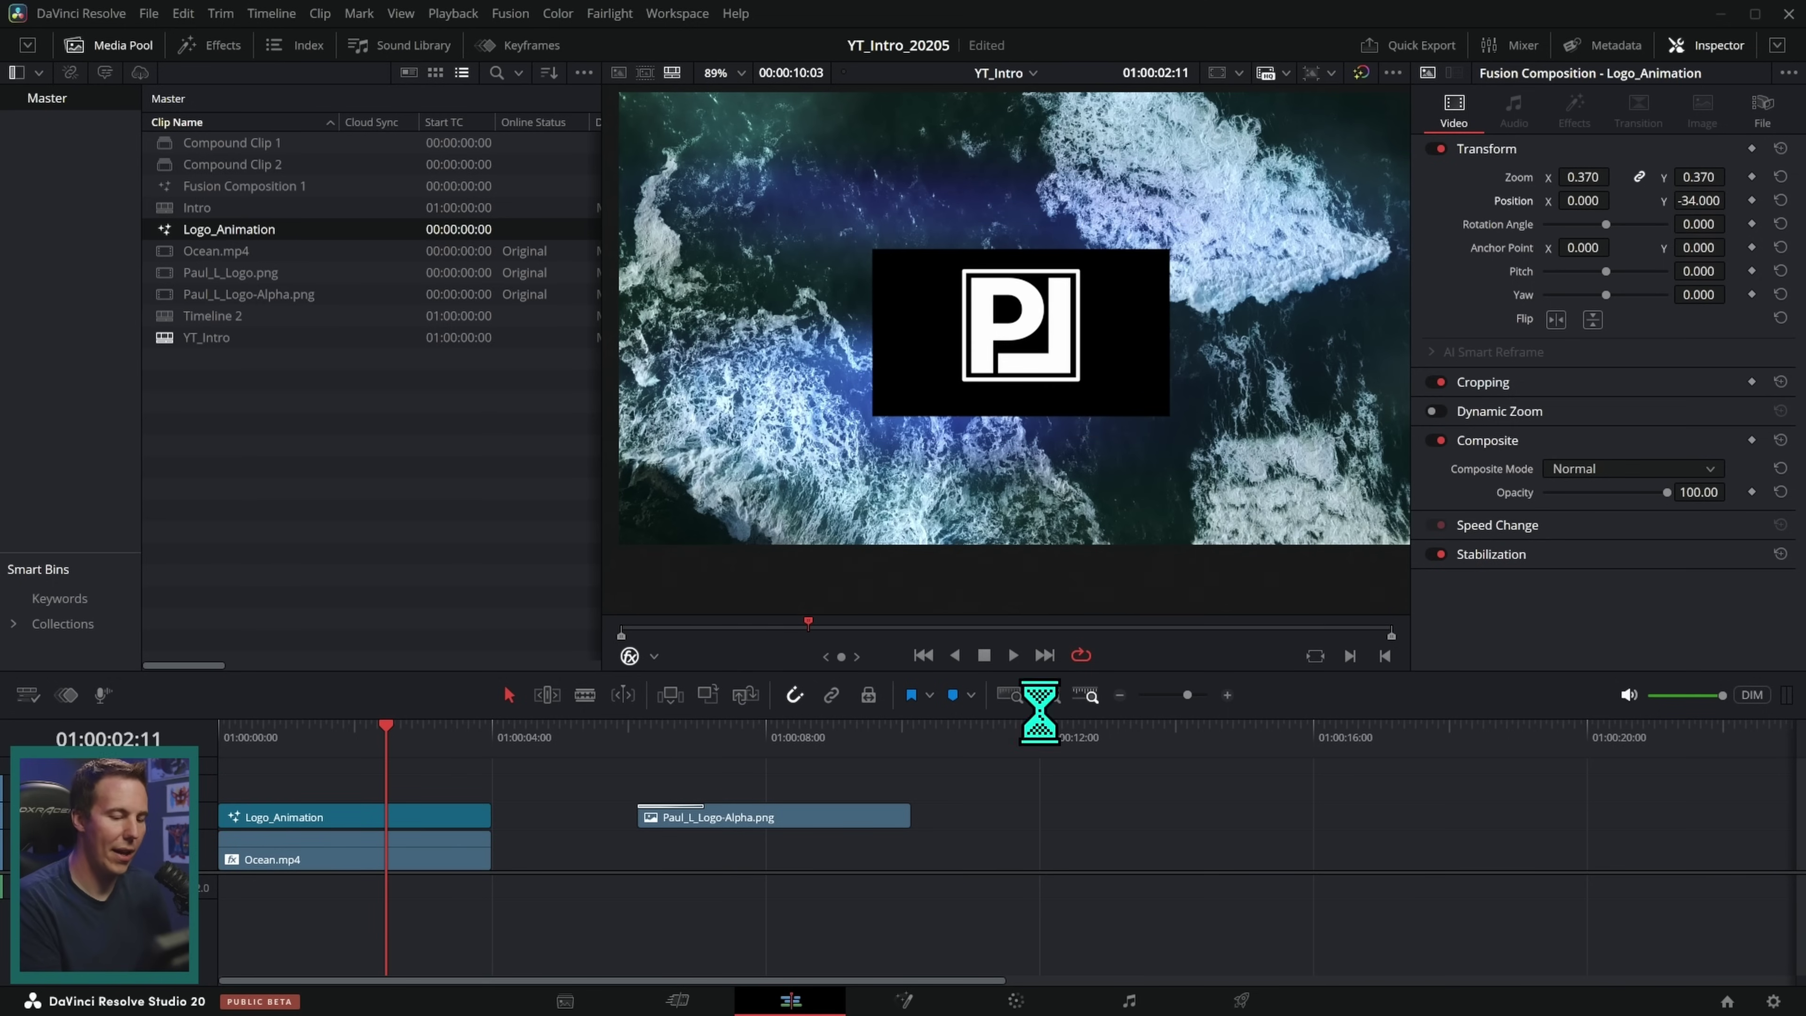
{"action": "left_click", "coordinate": [922, 656]}
{"action": "left_click", "coordinate": [1013, 656]}
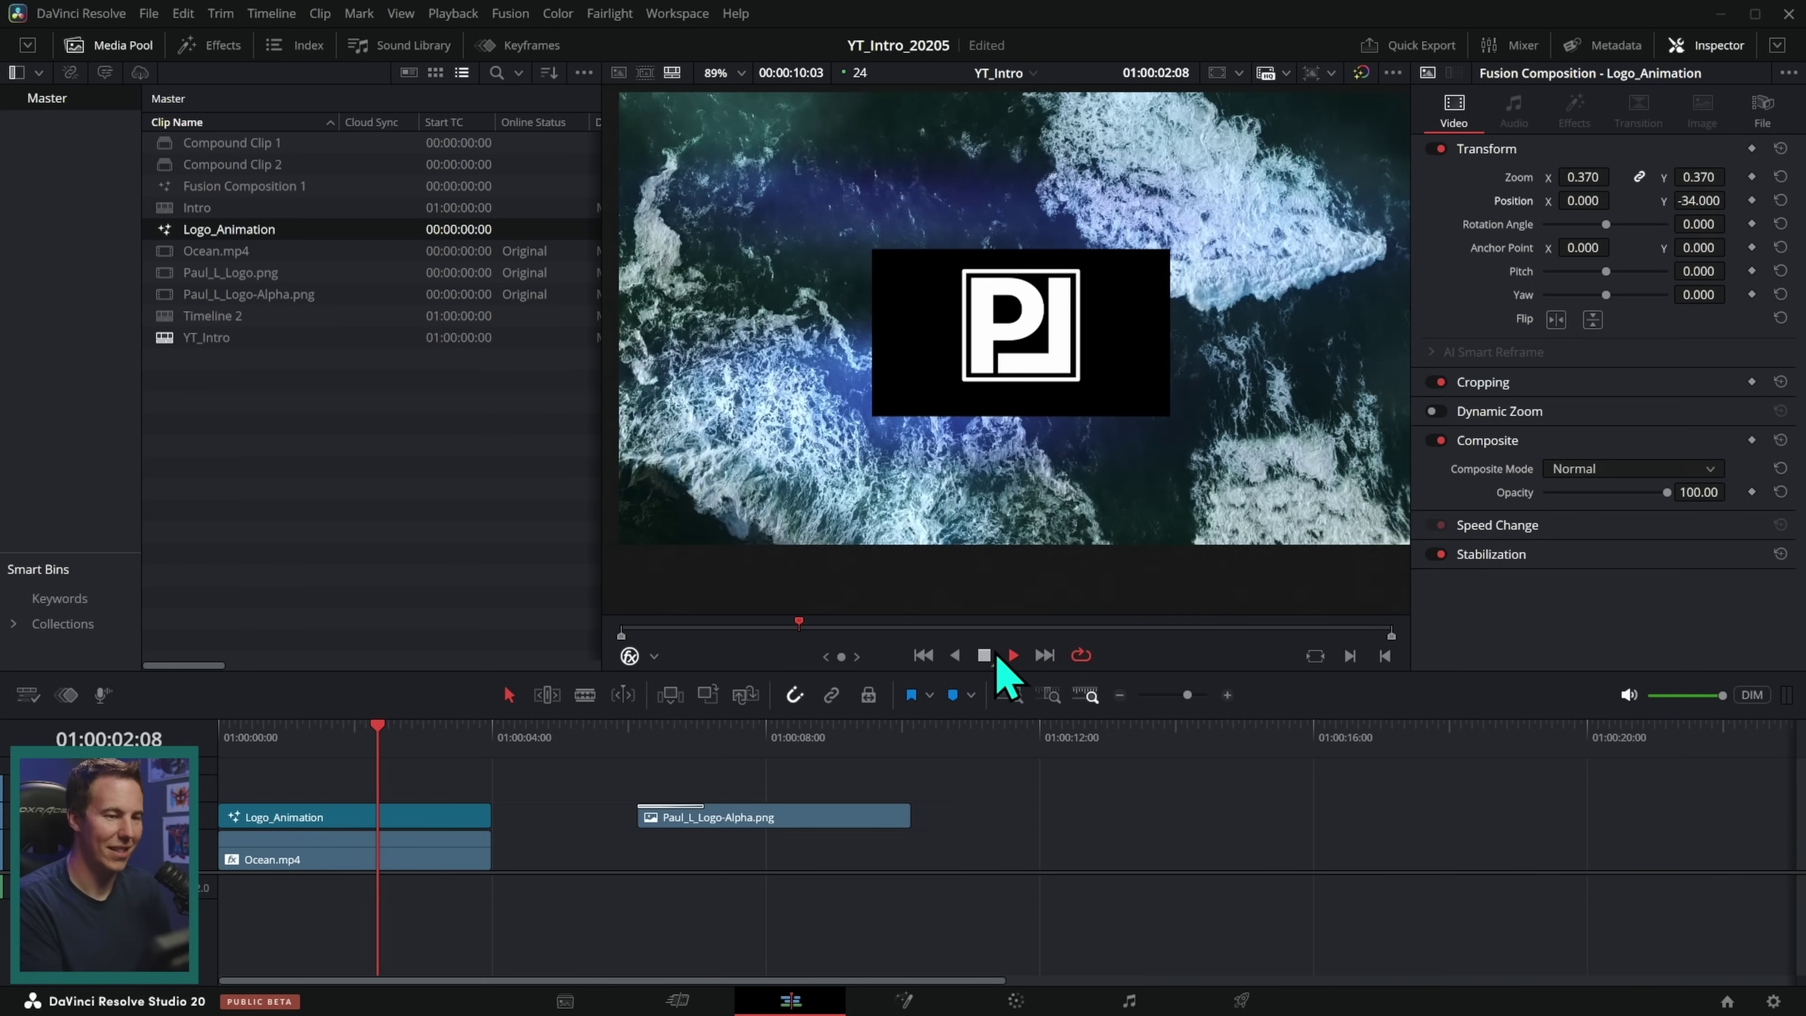
{"action": "left_click", "coordinate": [990, 656]}
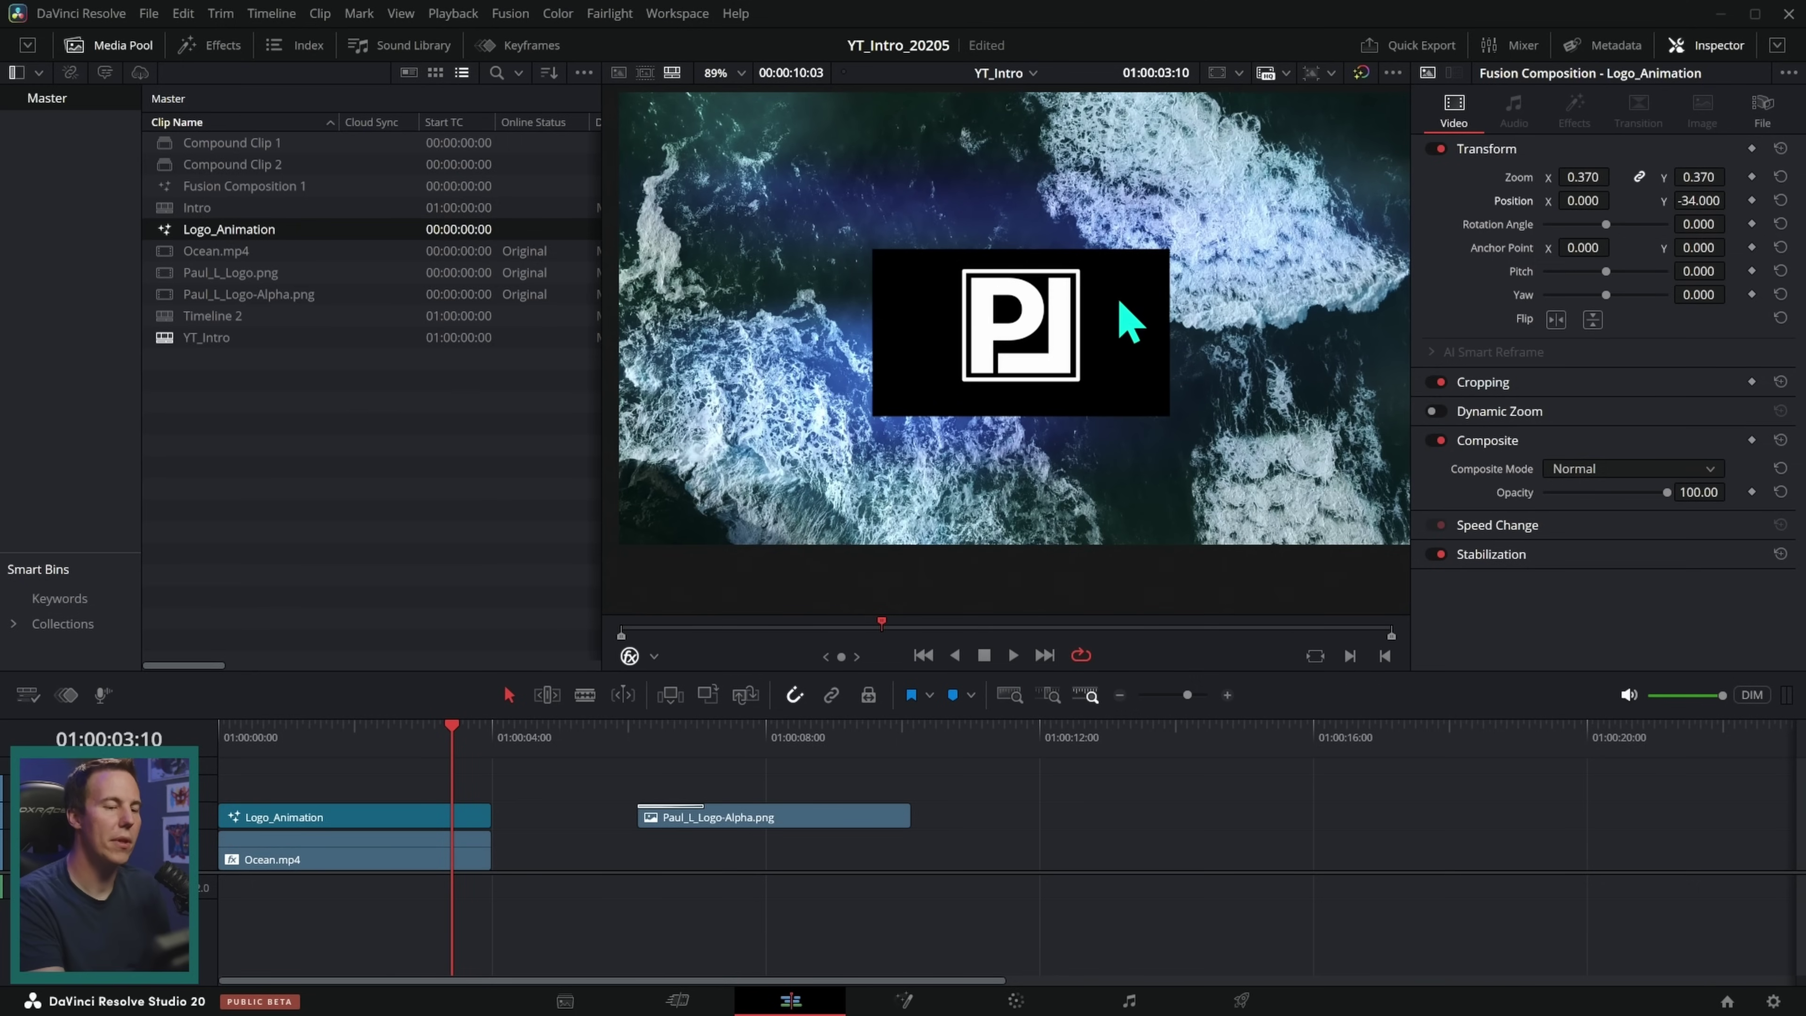
Step: Delete the Logo_Animation clip from the timeline and set the Background1 alpha to 0.0 in its source Fusion composition
{"action": "left_click", "coordinate": [470, 820]}
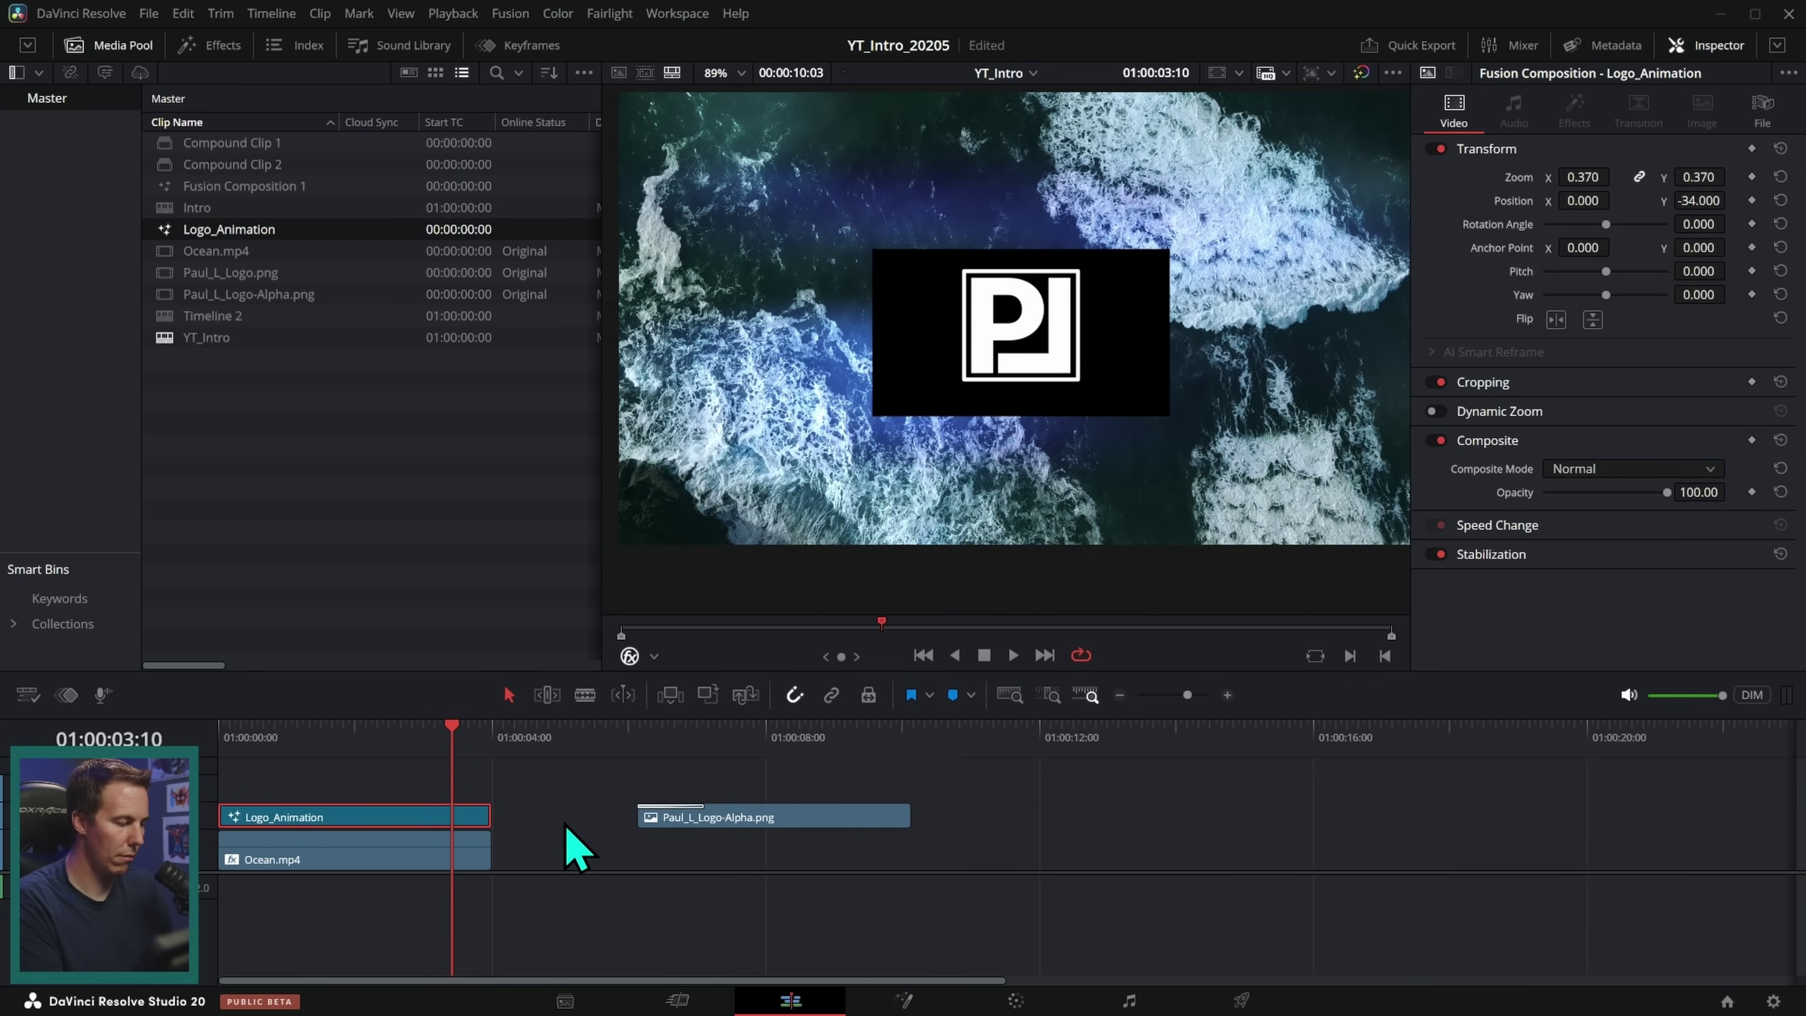
{"action": "key", "text": "Delete"}
{"action": "double_click", "coordinate": [171, 229]}
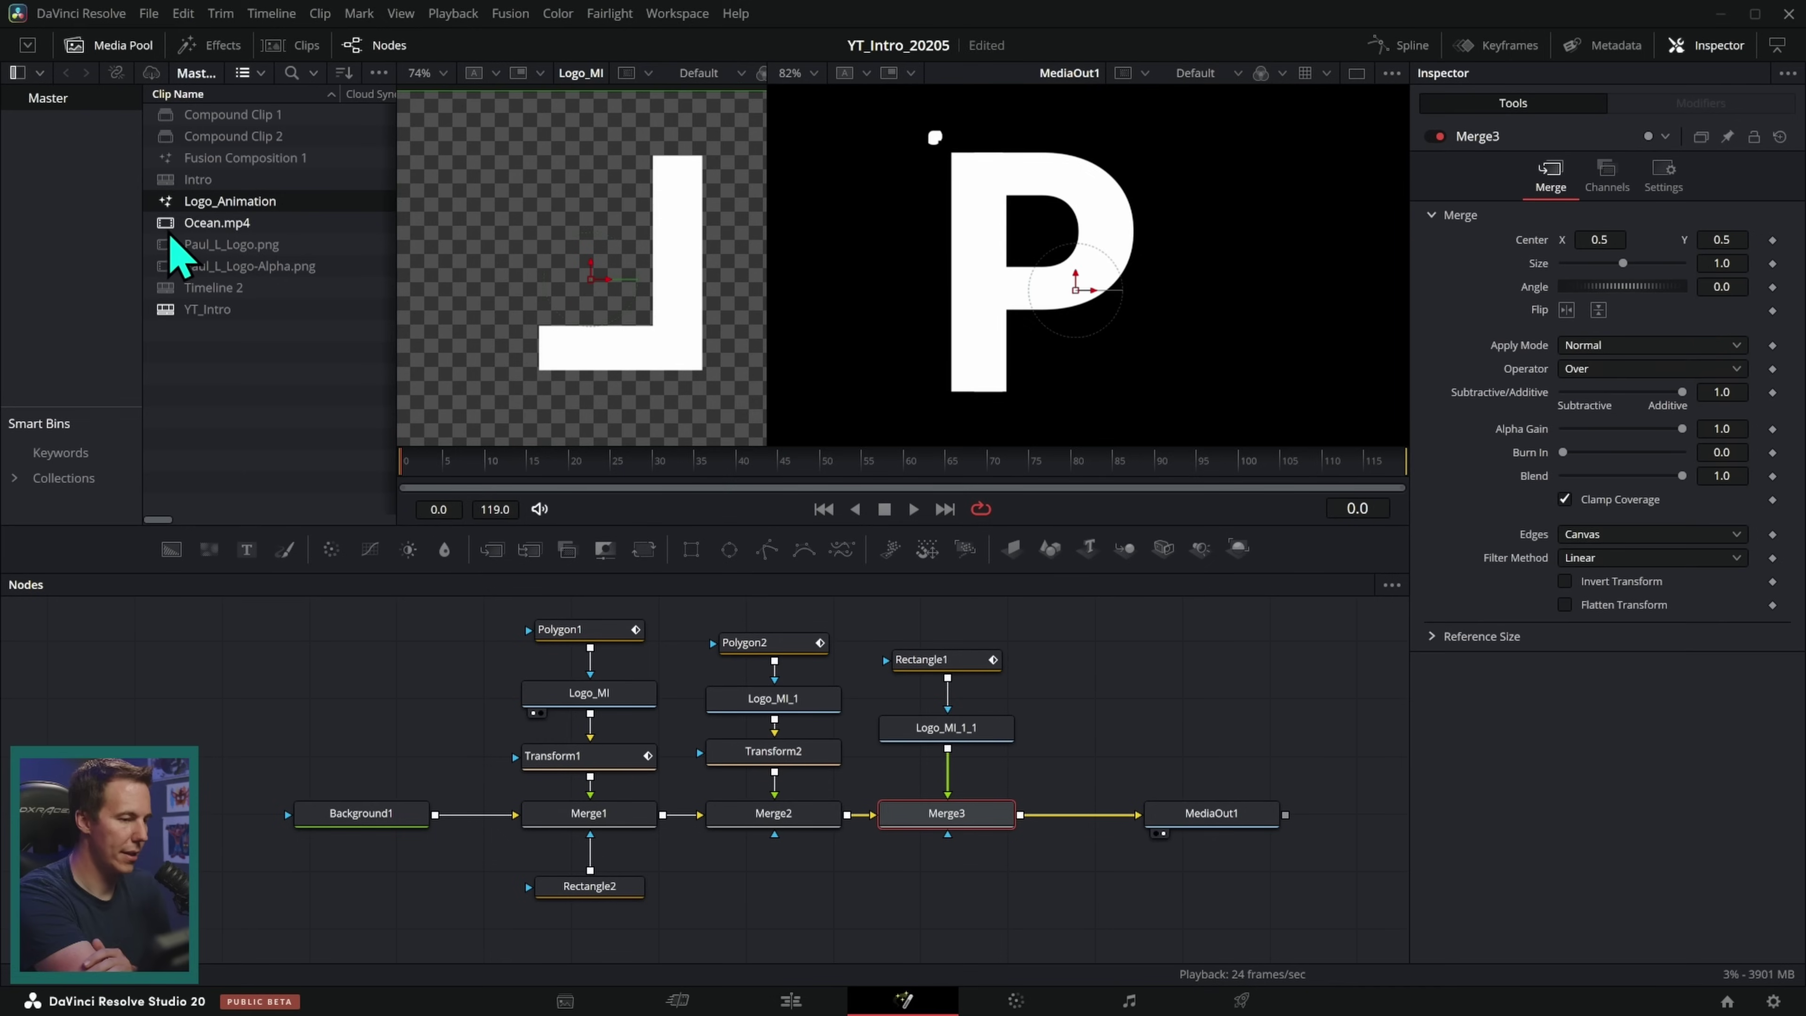
{"action": "left_click", "coordinate": [367, 824]}
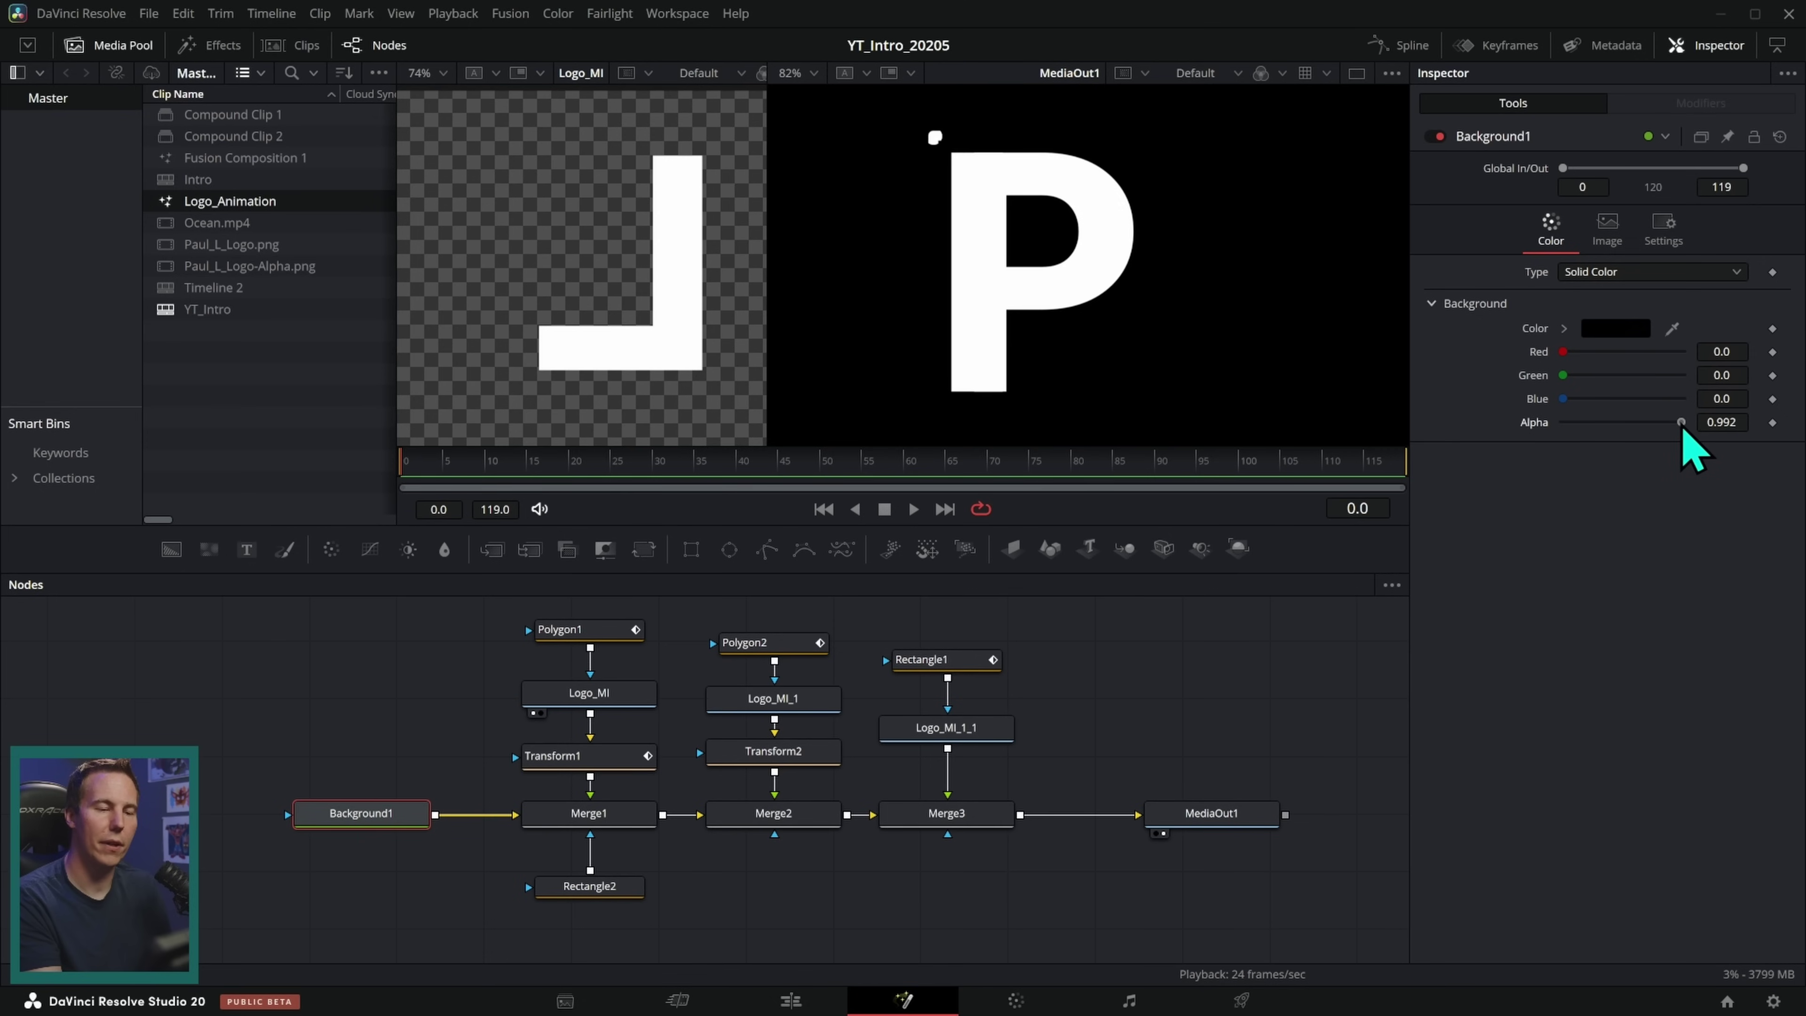
{"action": "left_click_drag", "start_coordinate": [1683, 429], "coordinate": [1487, 449]}
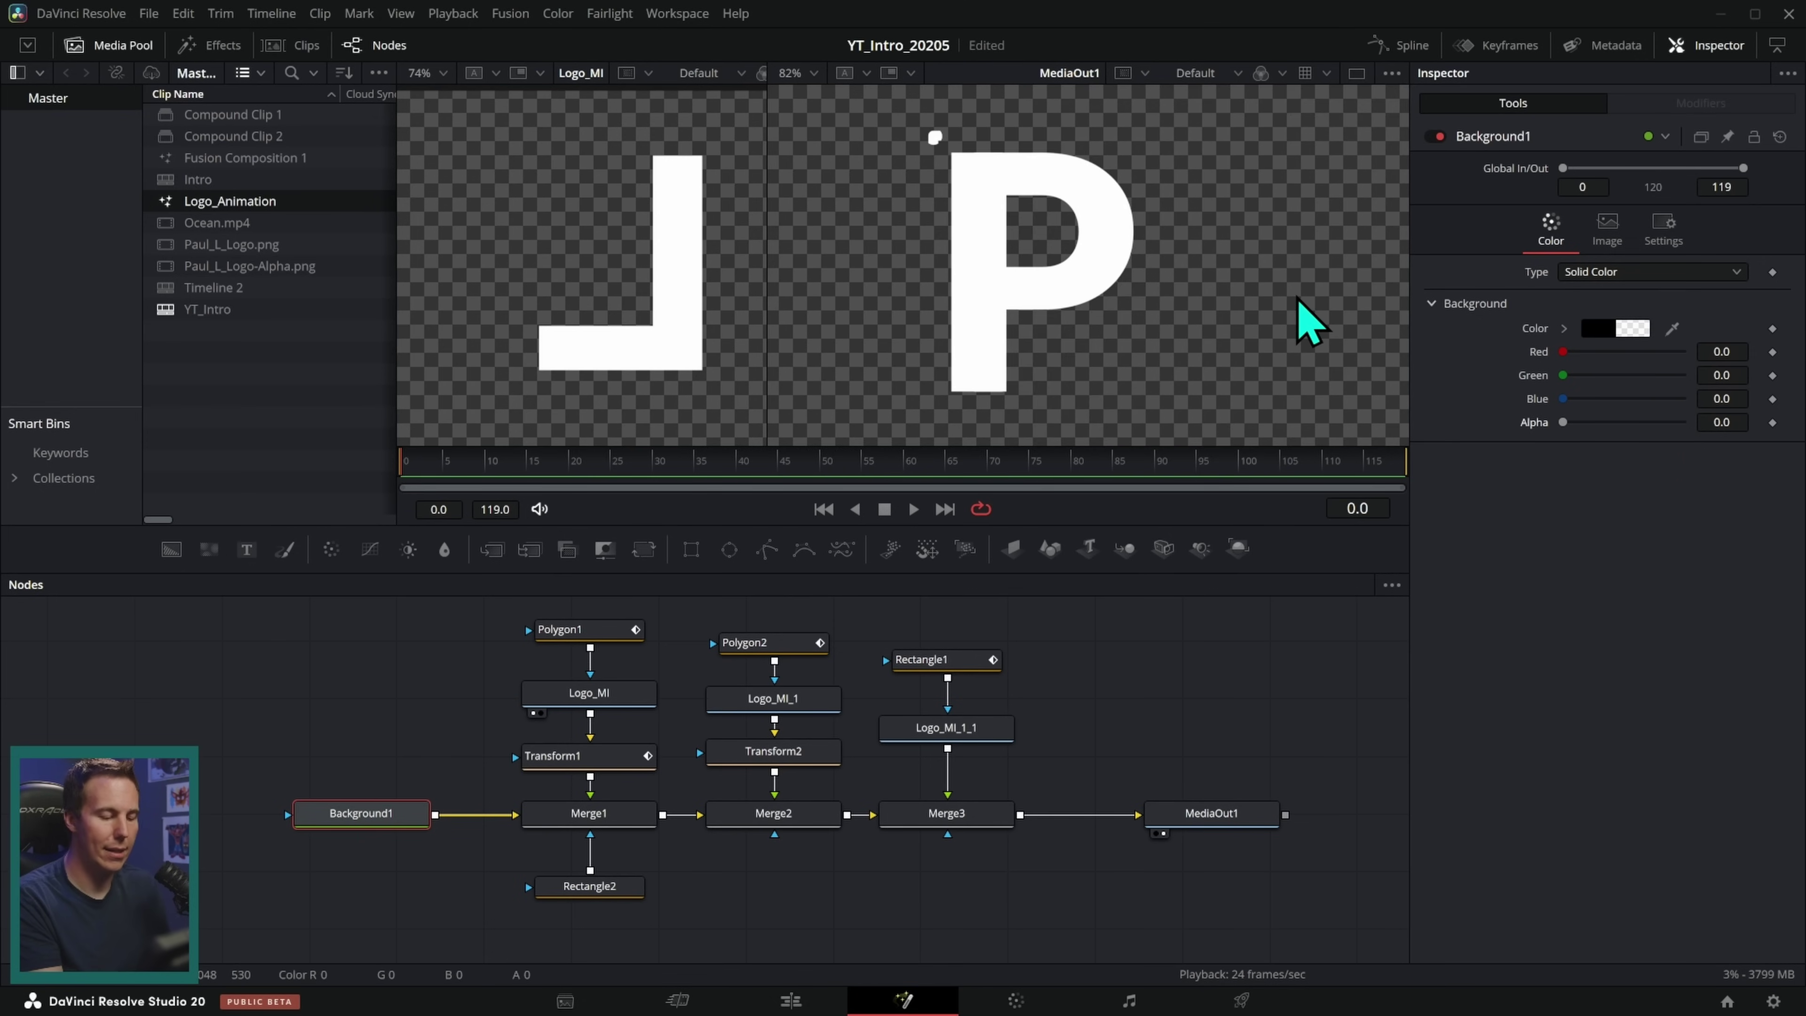
Step: Return to the Edit page and place the updated Logo_Animation composition above Ocean.mp4 at the timeline's start
{"action": "left_click", "coordinate": [791, 1001]}
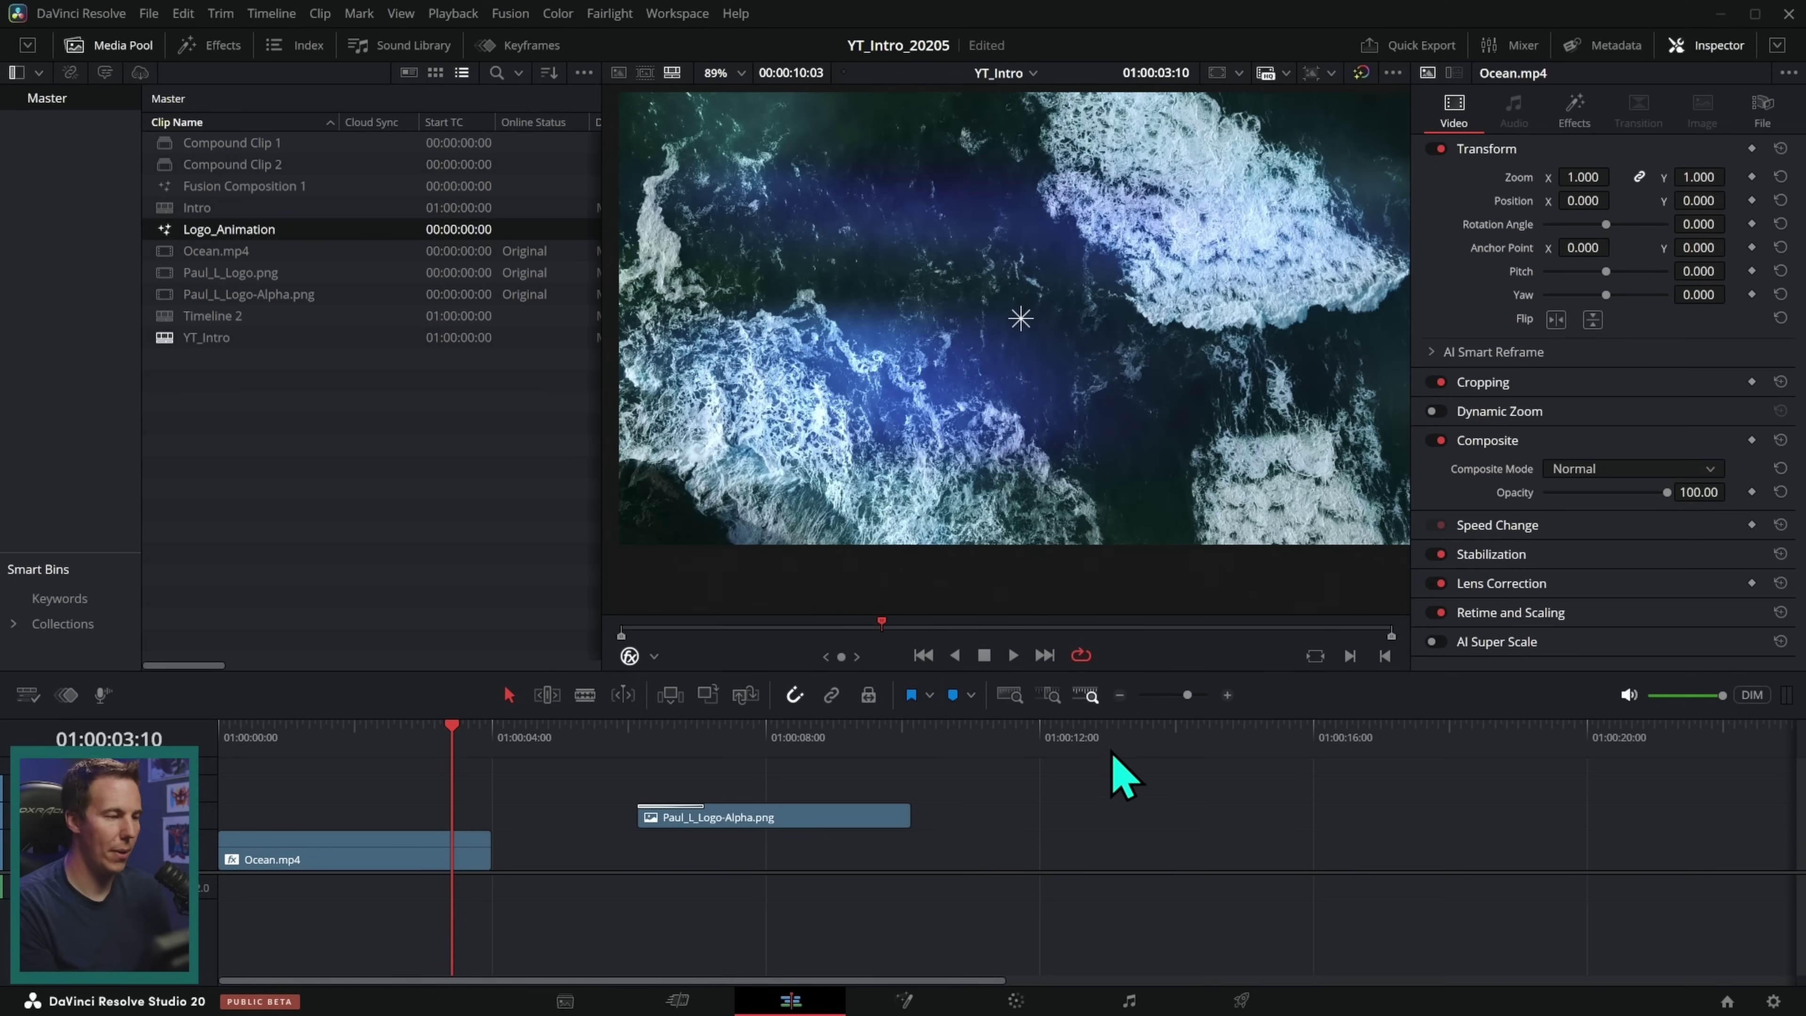
{"action": "left_click_drag", "start_coordinate": [213, 230], "coordinate": [283, 816]}
{"action": "mouse_move", "coordinate": [420, 733]}
{"action": "left_mouse_down"}
{"action": "mouse_move", "coordinate": [260, 758]}
{"action": "mouse_move", "coordinate": [397, 754]}
{"action": "left_mouse_up"}
Step: Set the Logo_Animation clip's zoom to 0.310 and Y position to -35, and trim its end to match Ocean.mp4
{"action": "left_click_drag", "start_coordinate": [1580, 178], "coordinate": [1486, 179]}
{"action": "left_click_drag", "start_coordinate": [1698, 178], "coordinate": [1674, 201]}
{"action": "left_click", "coordinate": [978, 759]}
{"action": "left_click_drag", "start_coordinate": [558, 787], "coordinate": [491, 797]}
Step: Play the intro from the start several times to check the transparent logo animation, and show the viewer full screen
{"action": "key", "text": "Home"}
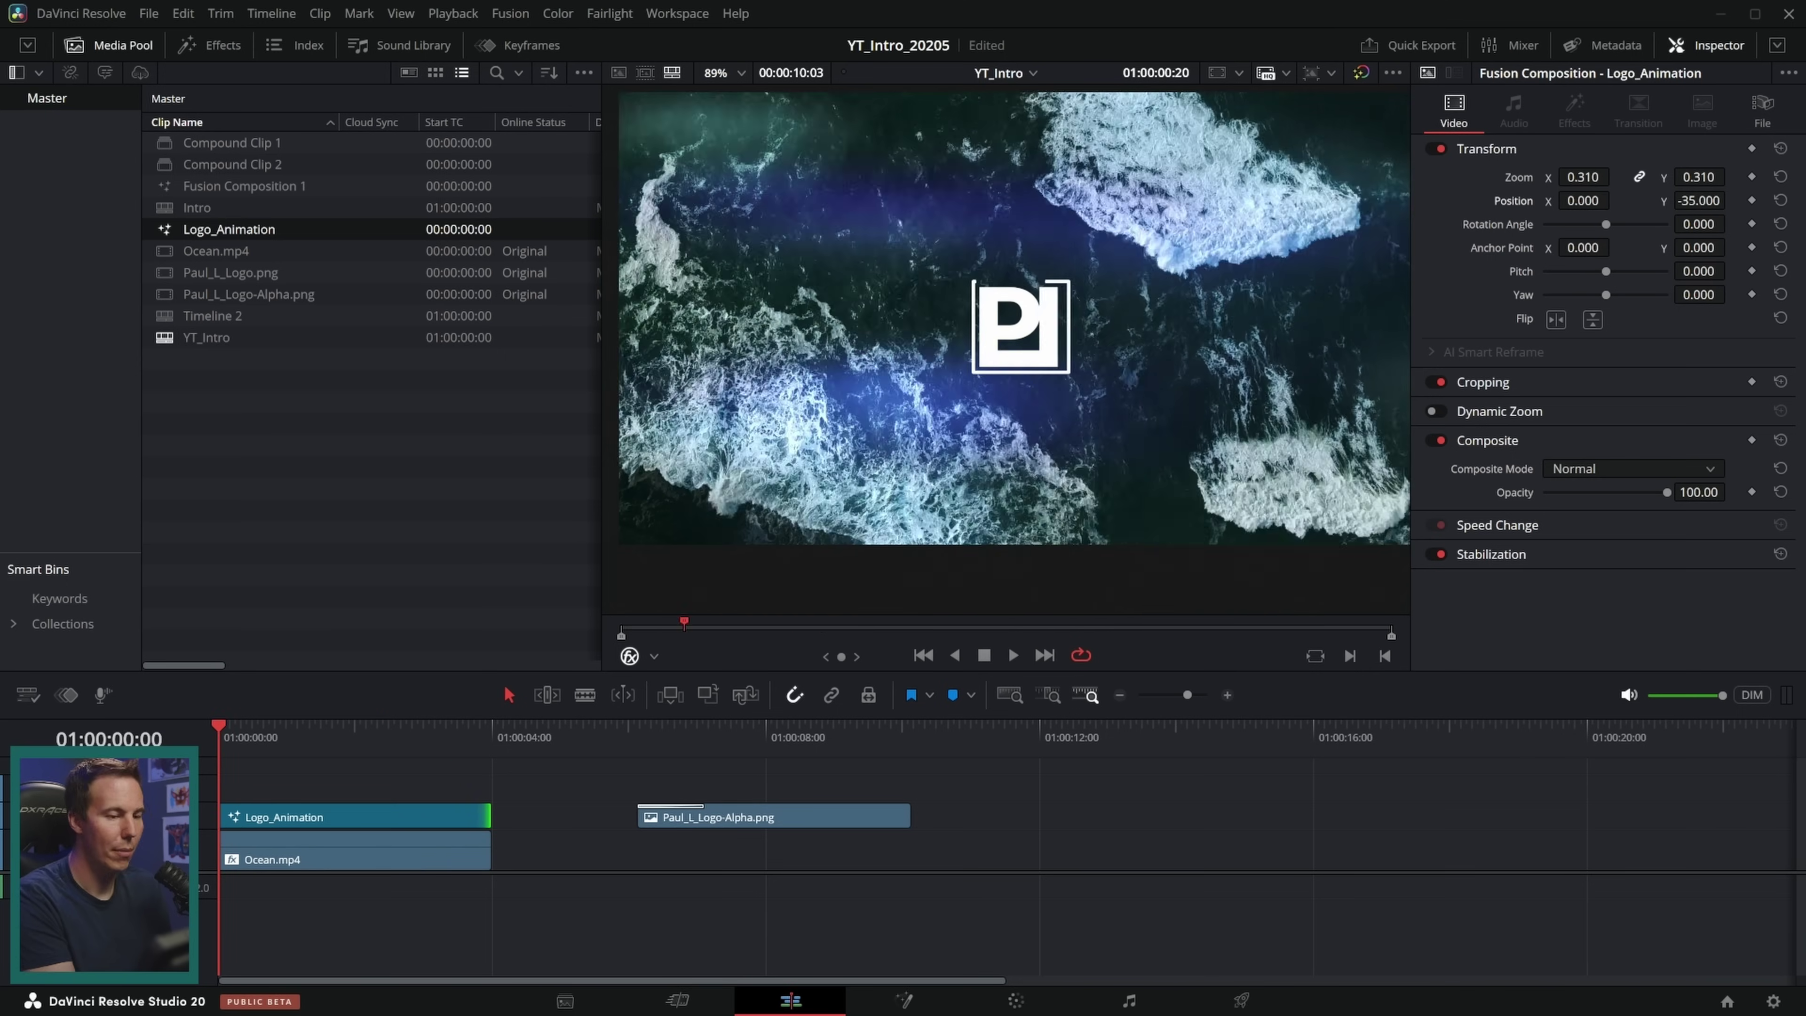
{"action": "key", "text": "space"}
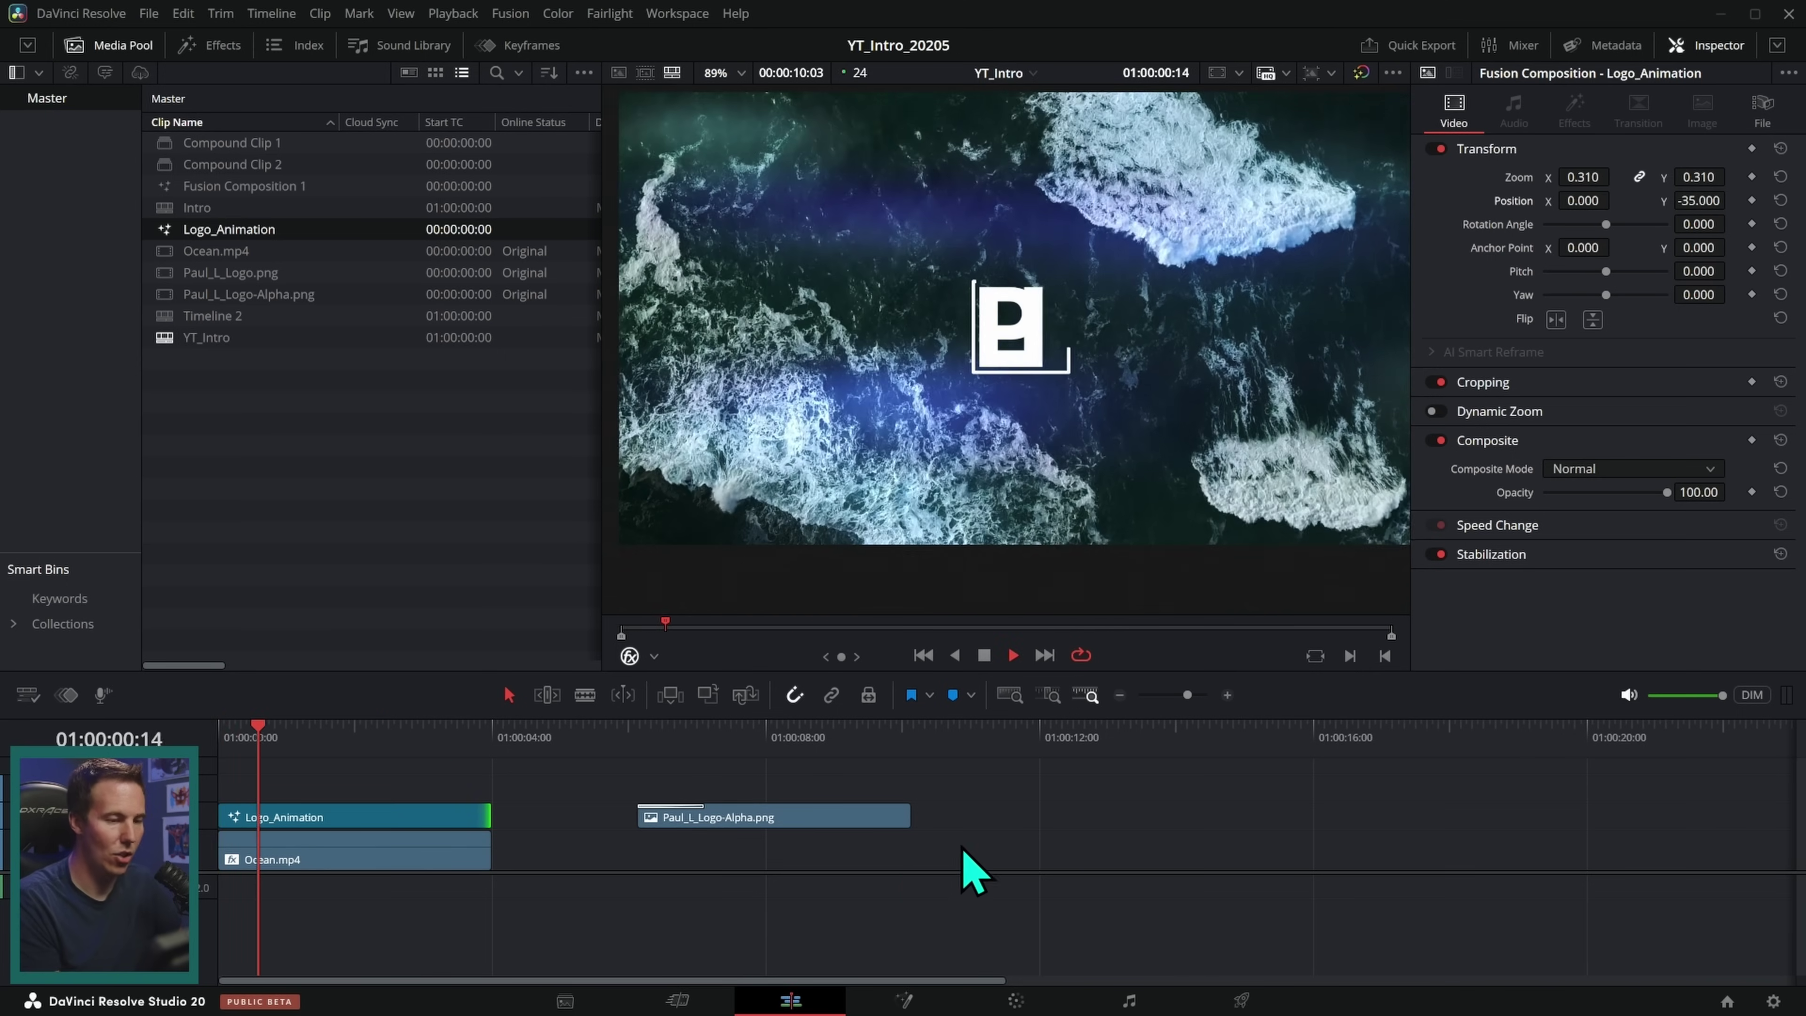
{"action": "left_click", "coordinate": [923, 655]}
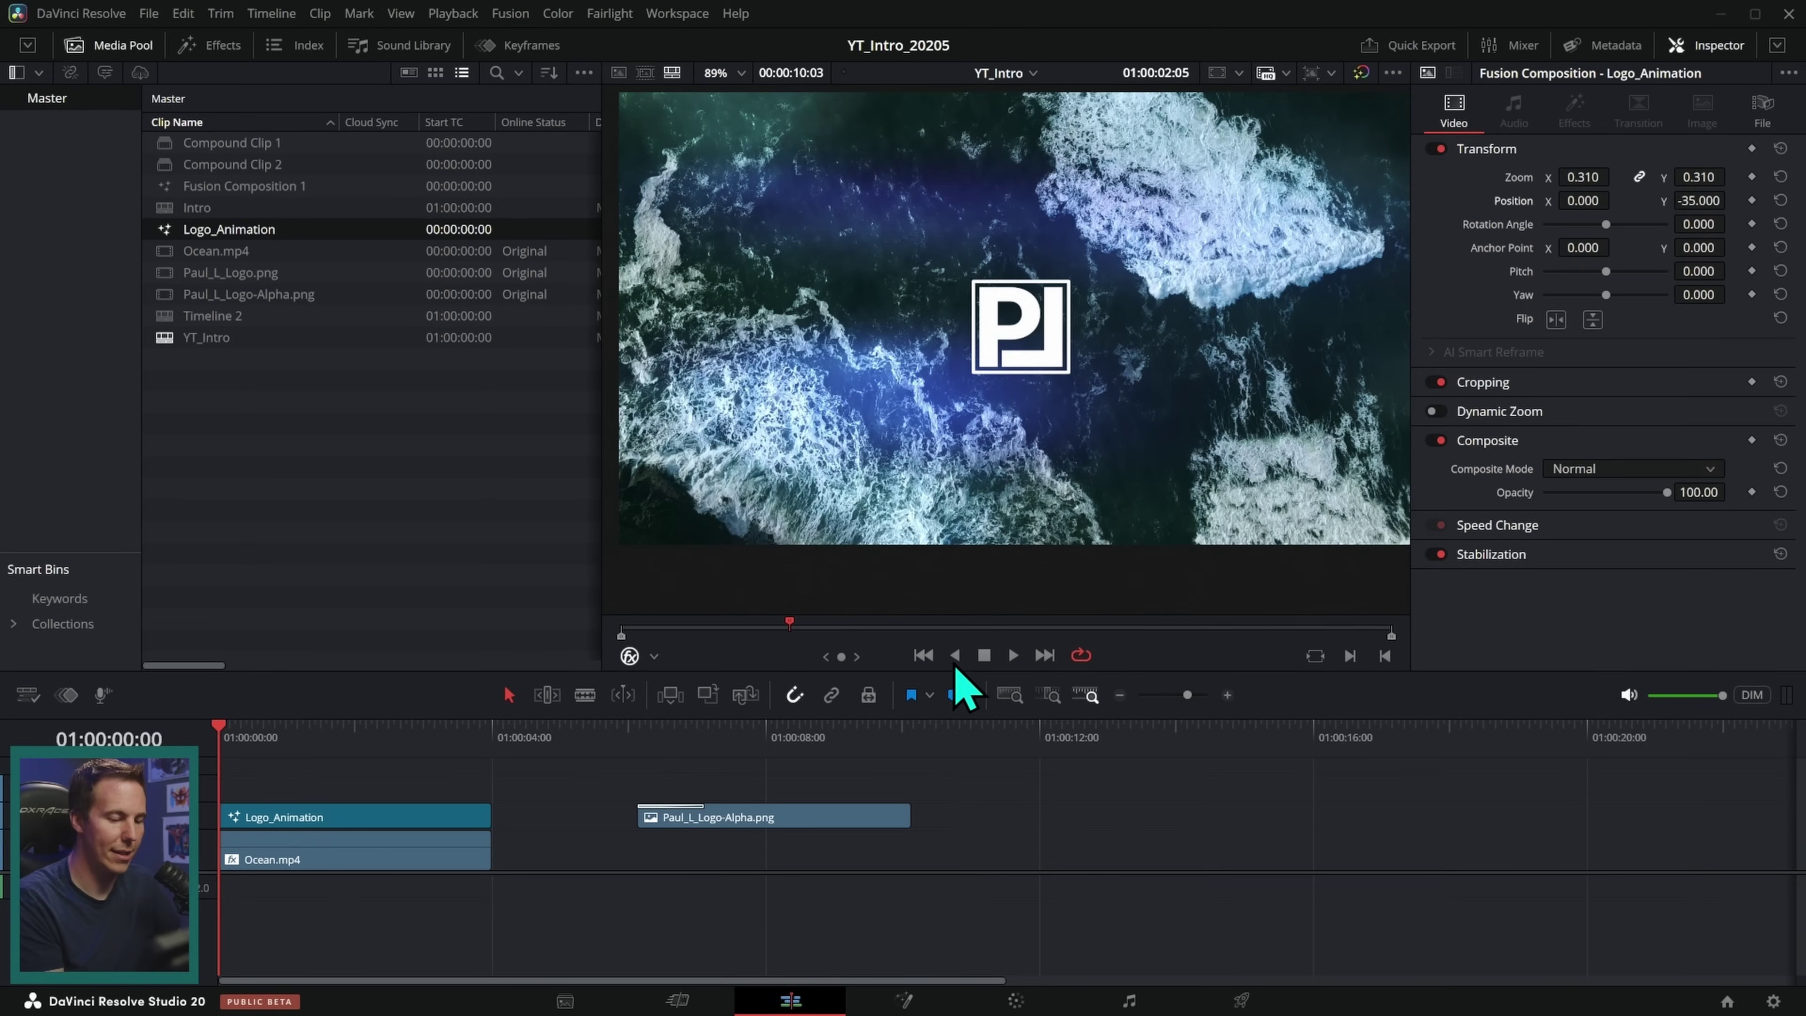
{"action": "left_click", "coordinate": [1011, 655]}
{"action": "left_click", "coordinate": [923, 655]}
{"action": "left_click", "coordinate": [1007, 655]}
{"action": "key", "text": "space"}
{"action": "key", "text": "ctrl+f"}
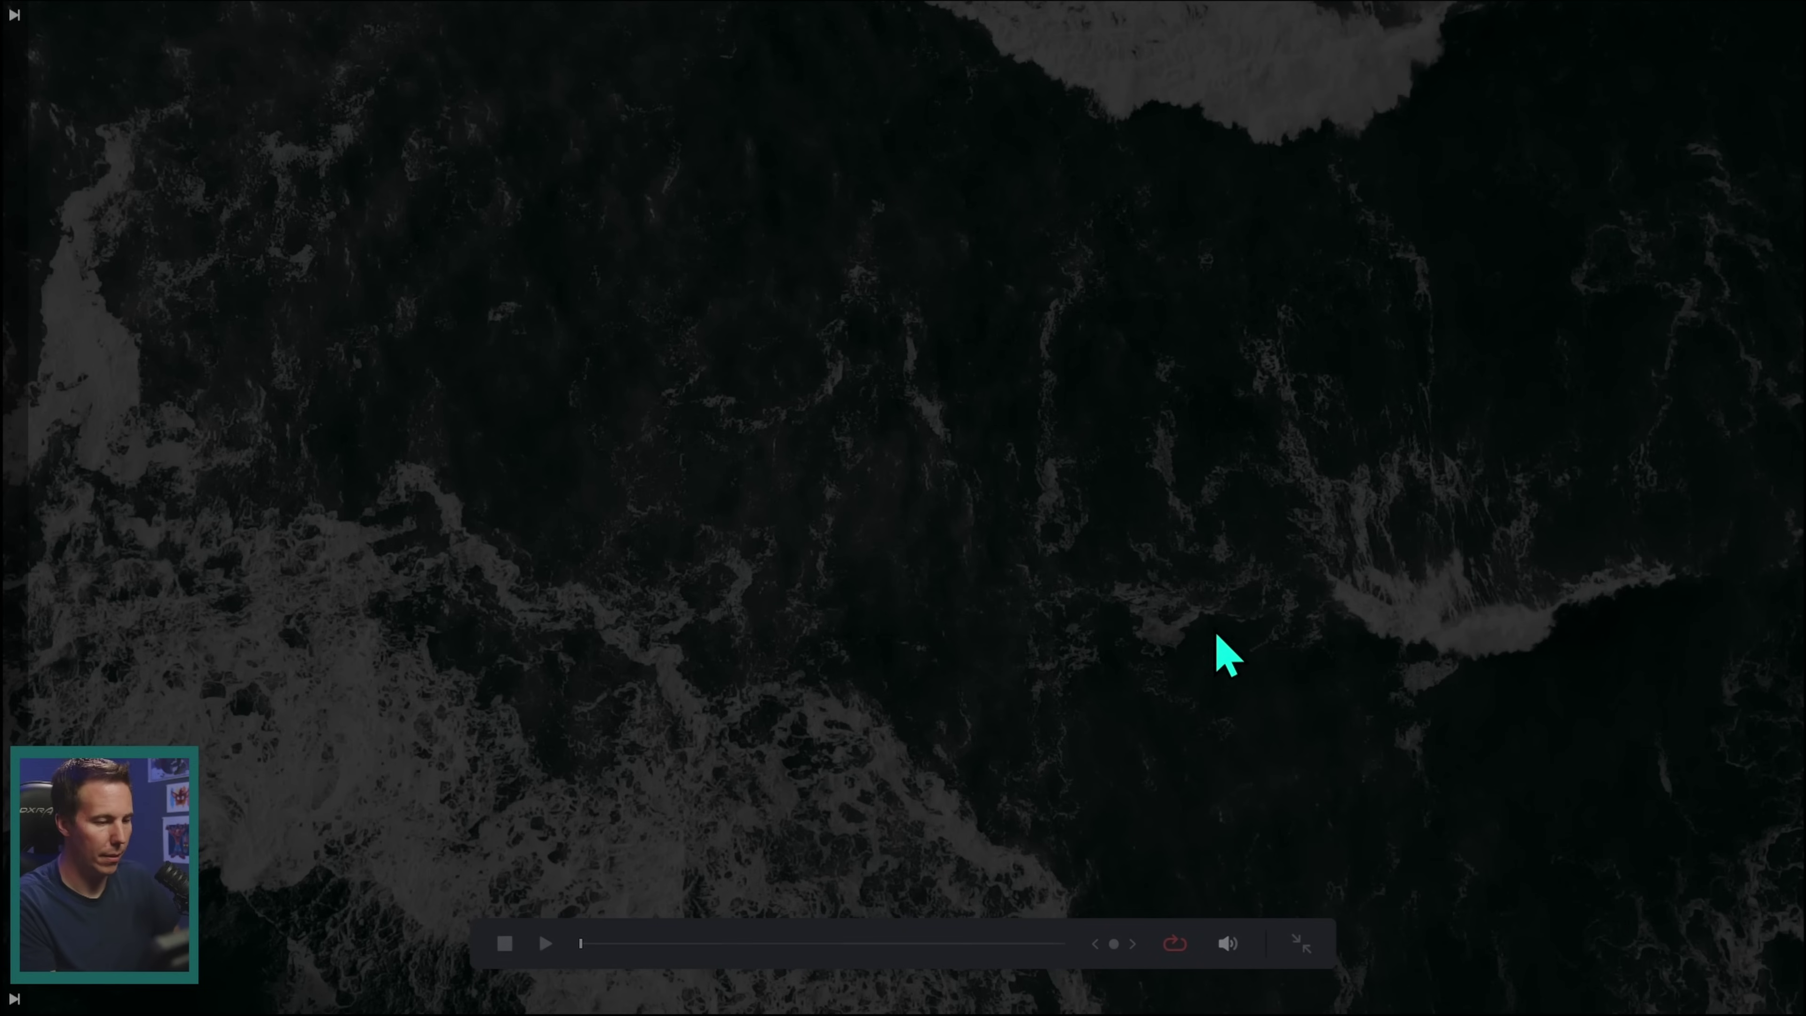